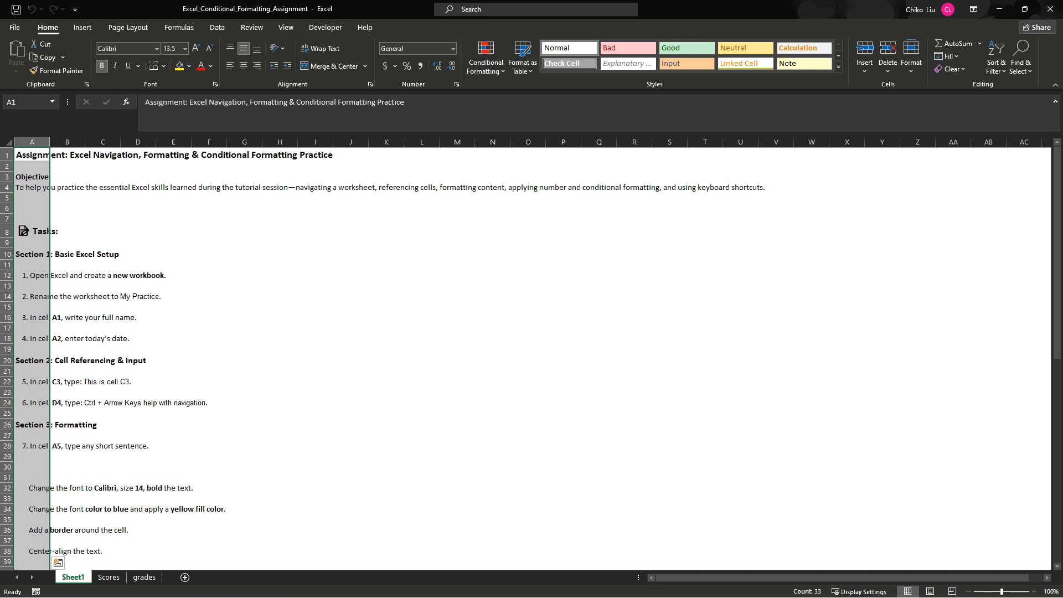
- Examine the assignment tasks and score tables on the Sheet1, Scores and grades worksheets
click(108, 577)
key(ctrl+Page_Down)
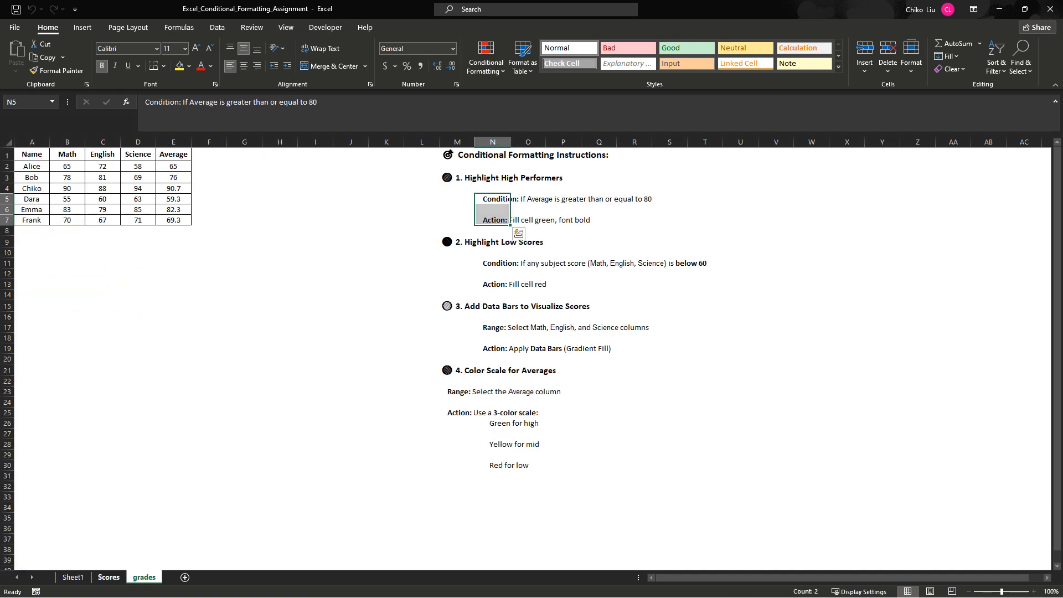
key(ctrl+Page_Up)
key(ctrl+Page_Up)
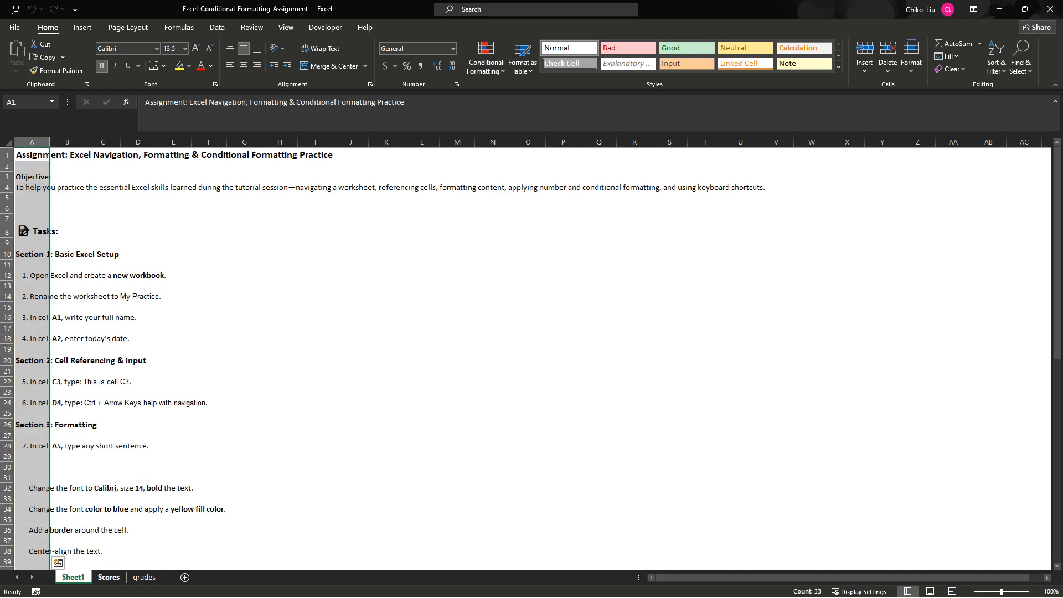
key(ctrl+Page_Down)
key(ctrl+Page_Down)
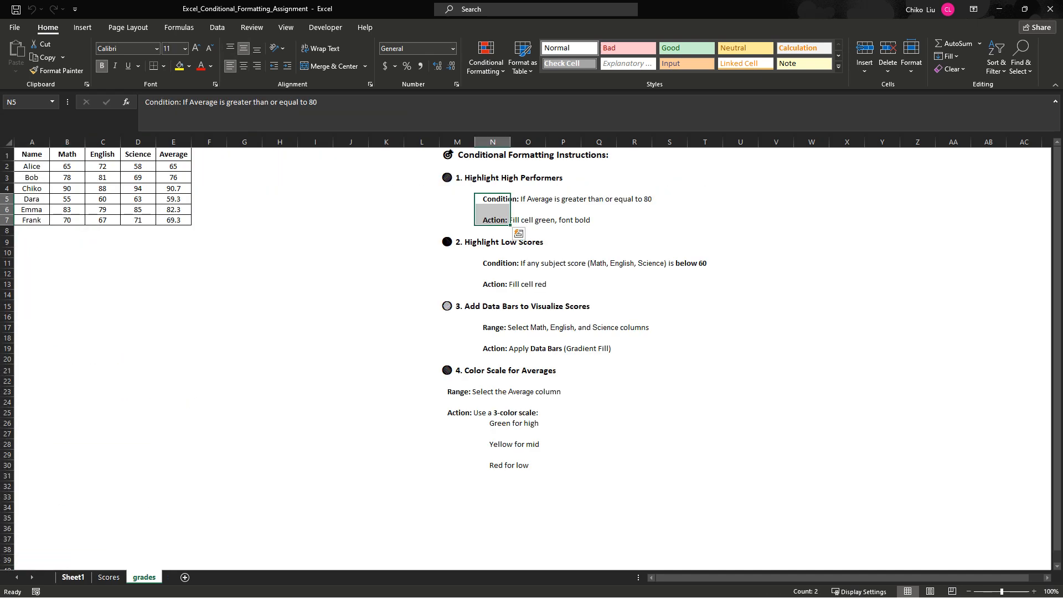
key(ctrl+Page_Up)
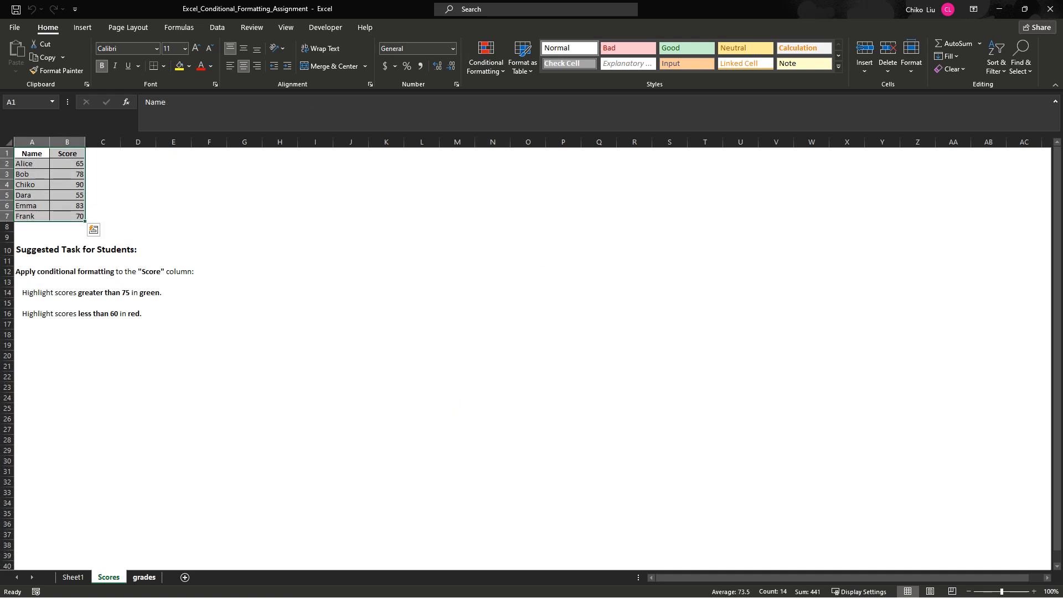
key(ctrl+Page_Down)
key(ctrl+Page_Up)
key(ctrl+Page_Up)
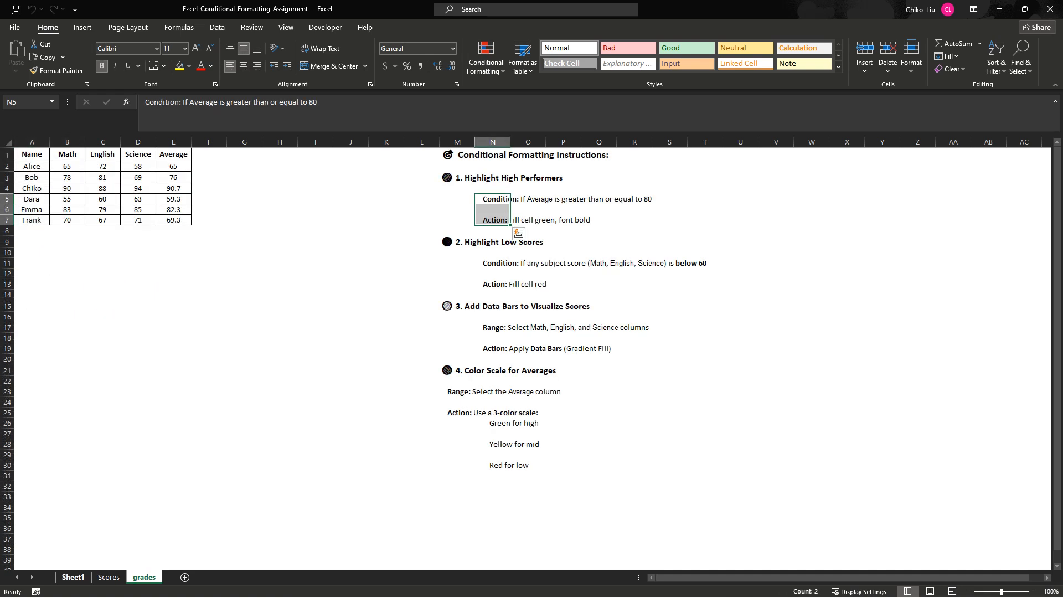
key(ctrl+Page_Down)
key(ctrl+Page_Down)
key(ctrl+n)
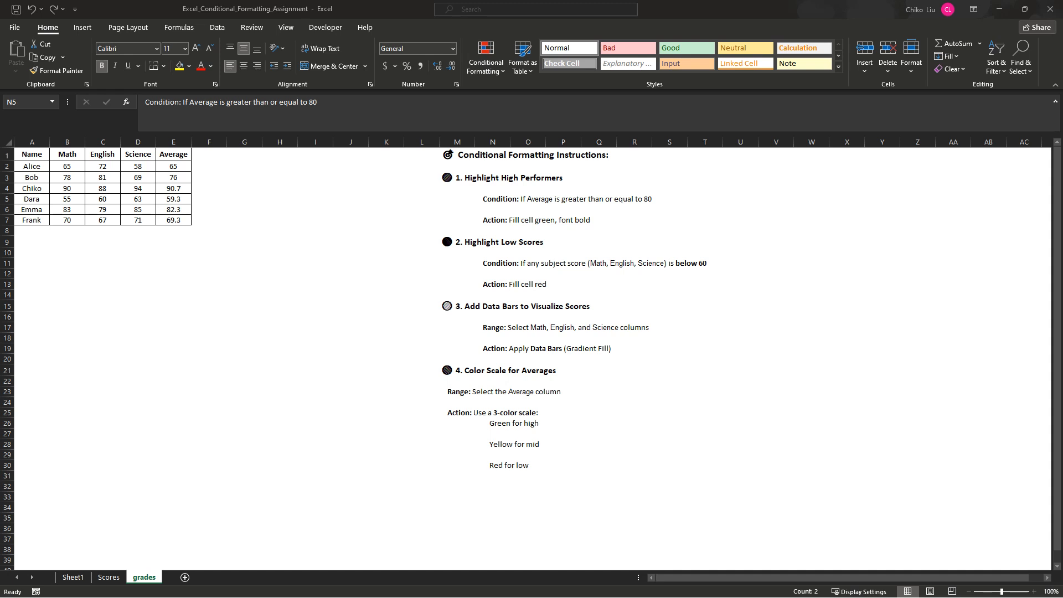
click(73, 578)
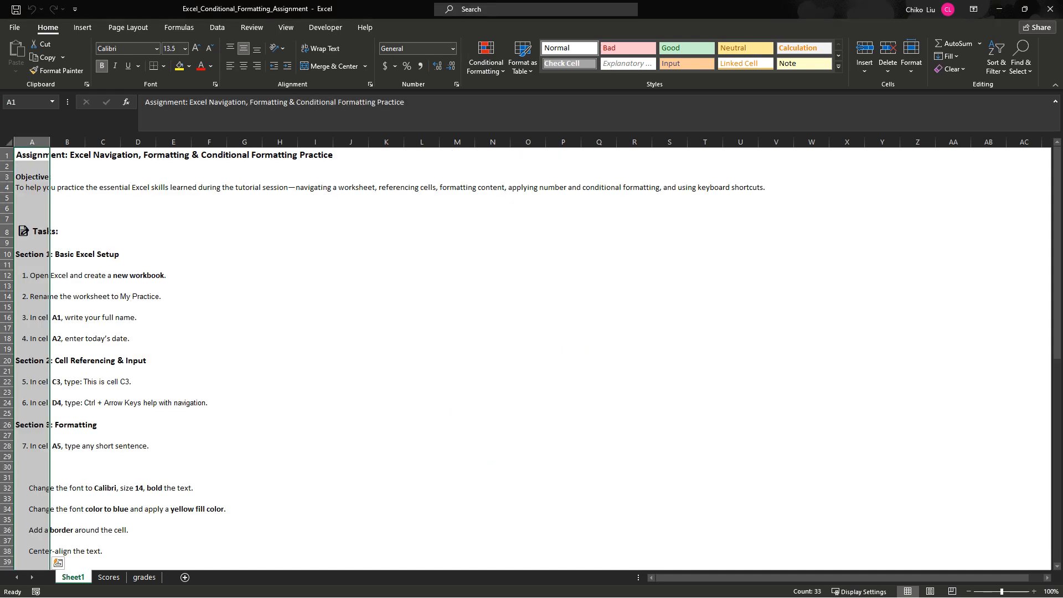
click(108, 578)
text(Name	Score Alice	65 Bob	78 Chiko	90 Dara	55 Emma	83 Frank	70)
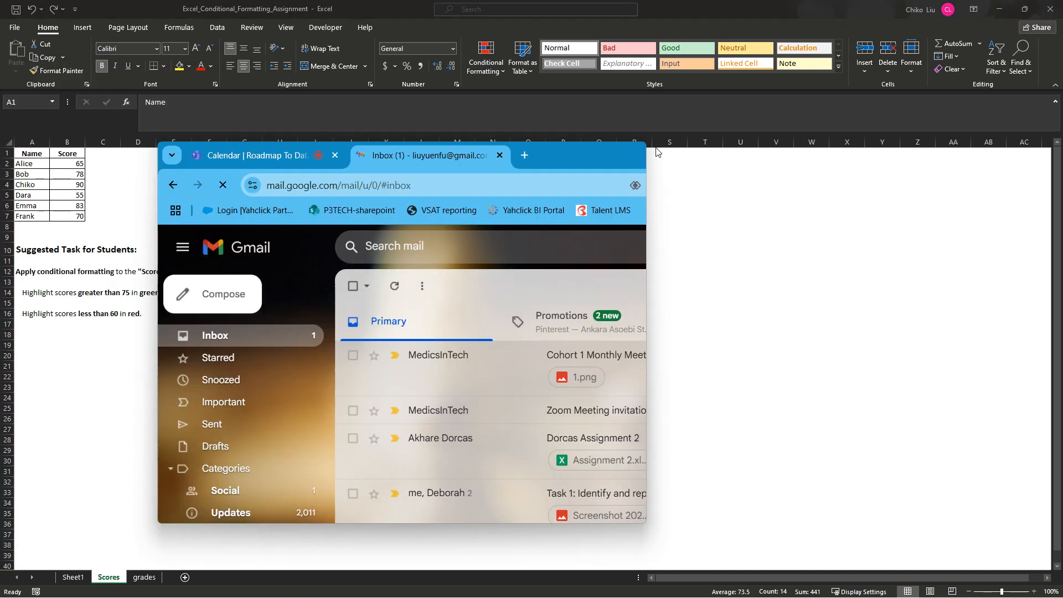
- Switch to the Gmail inbox, maximize its window and preview the spreadsheet attached to the "Assignment" email
drag(658, 151, 790, 26)
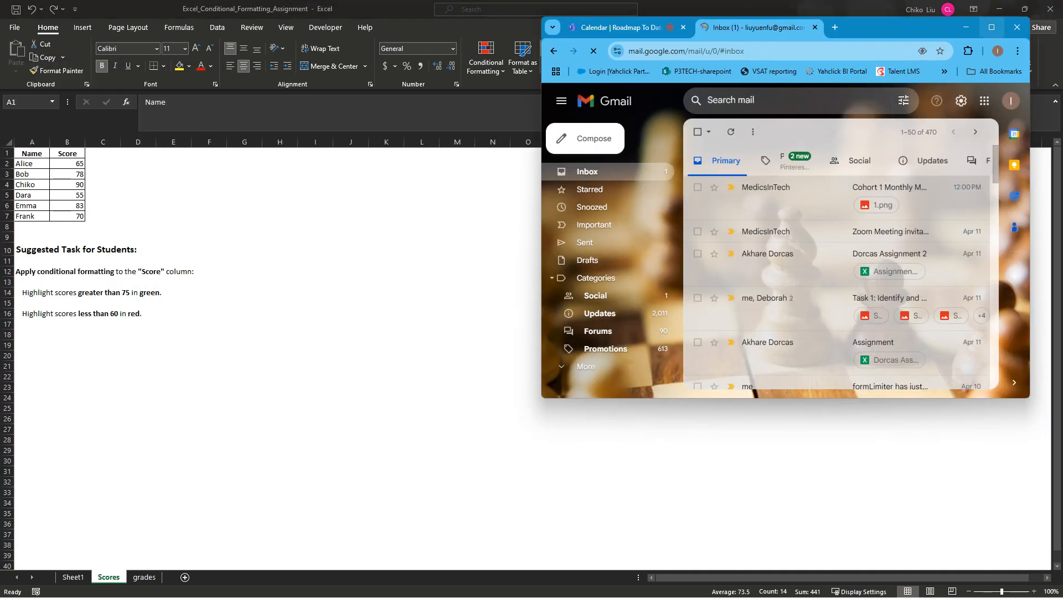
click(992, 27)
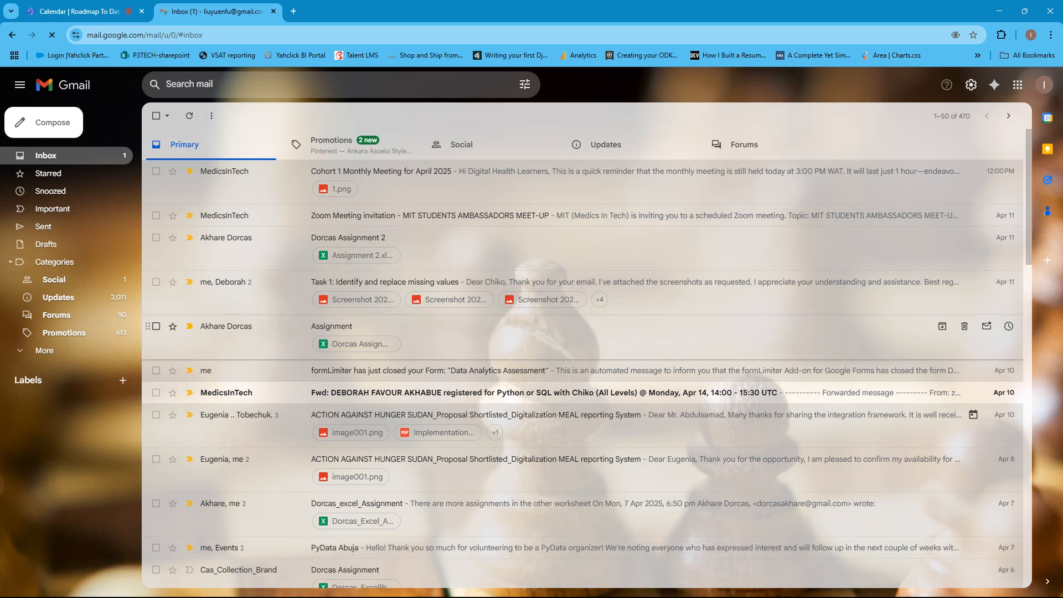
click(359, 344)
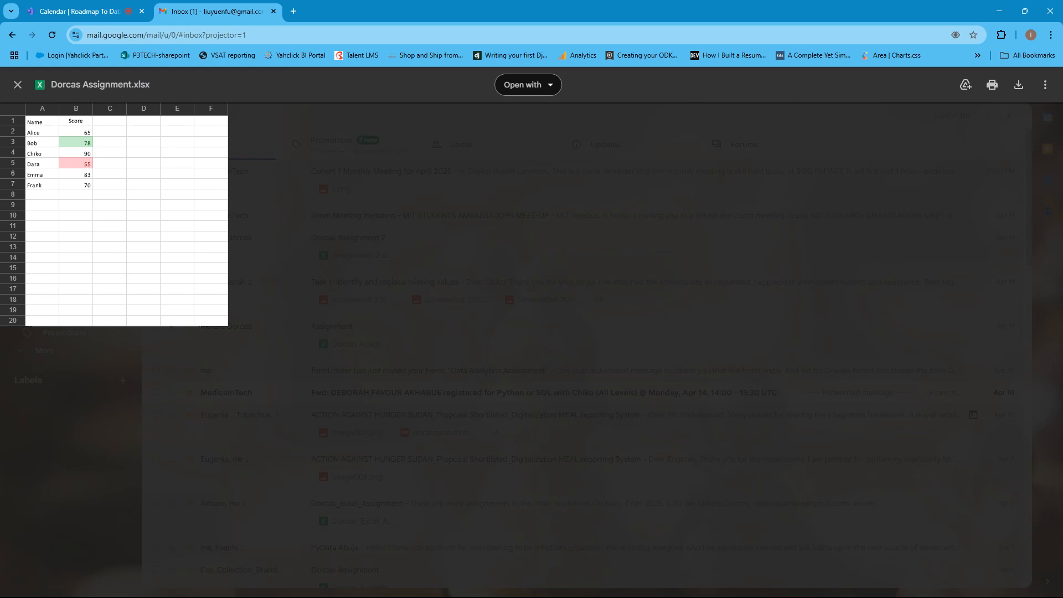
click(18, 84)
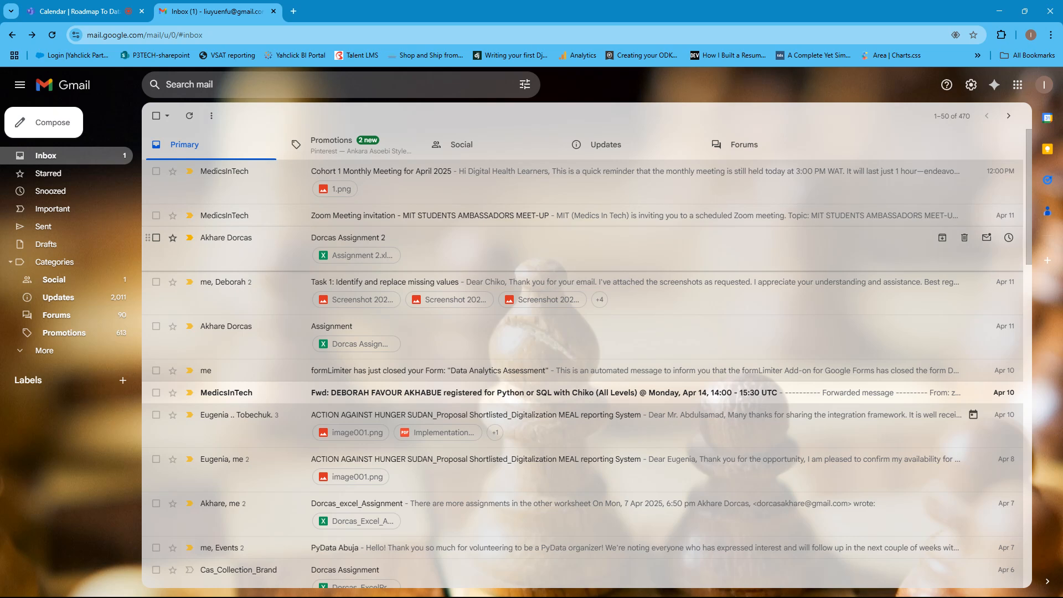
- Open the Assignment 2.xlsx attachment in Excel and enable editing
click(357, 256)
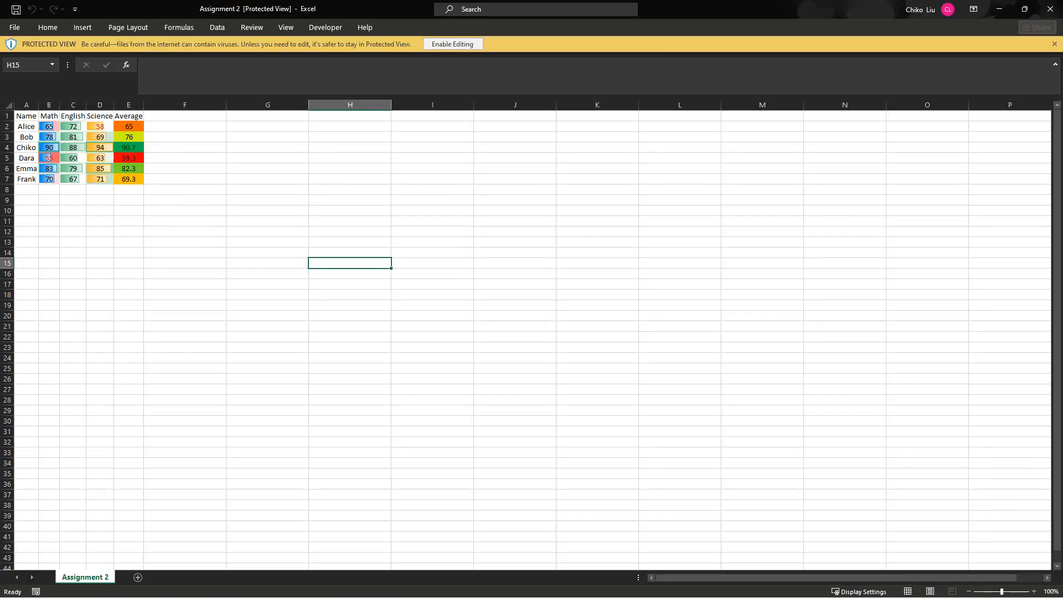
click(452, 44)
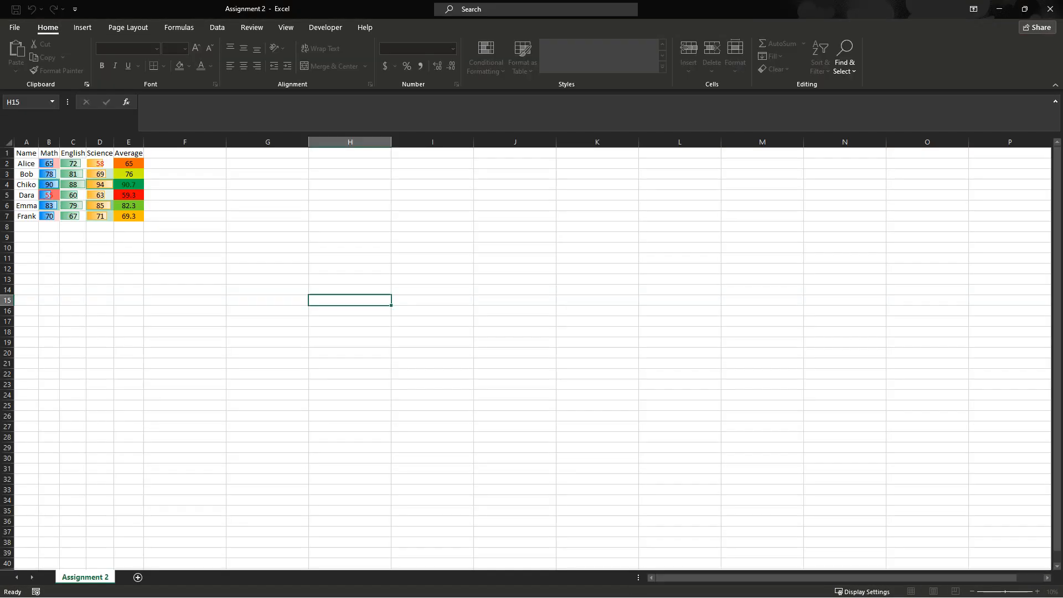
- Examine the conditional formatting rules that apply to cells B2 and B3 in the Math column
mouse_move(49, 163)
mouse_down()
mouse_move(100, 206)
mouse_move(128, 205)
mouse_move(48, 164)
mouse_up()
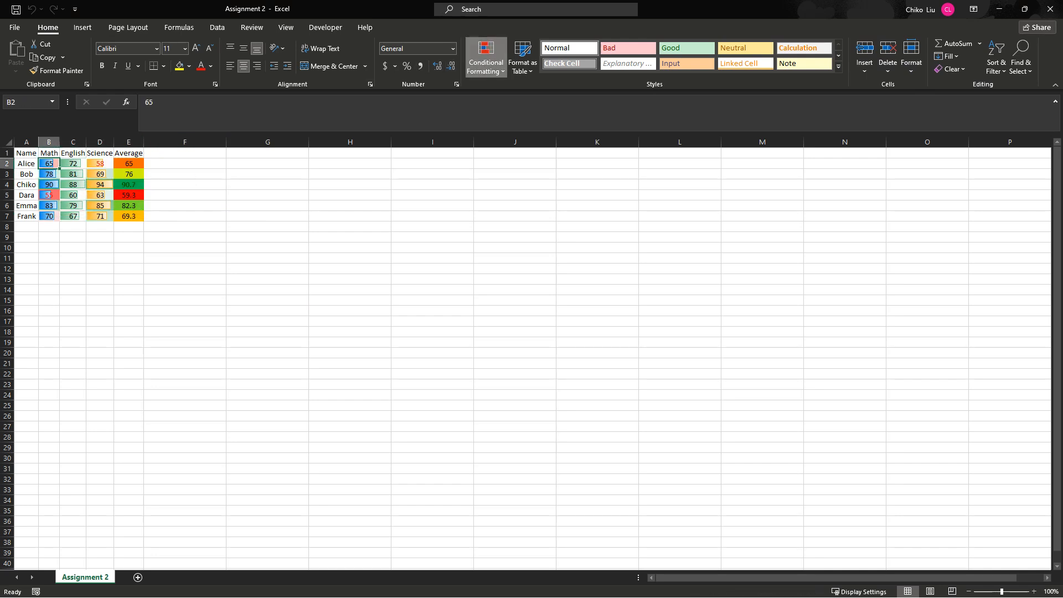
click(486, 59)
click(509, 254)
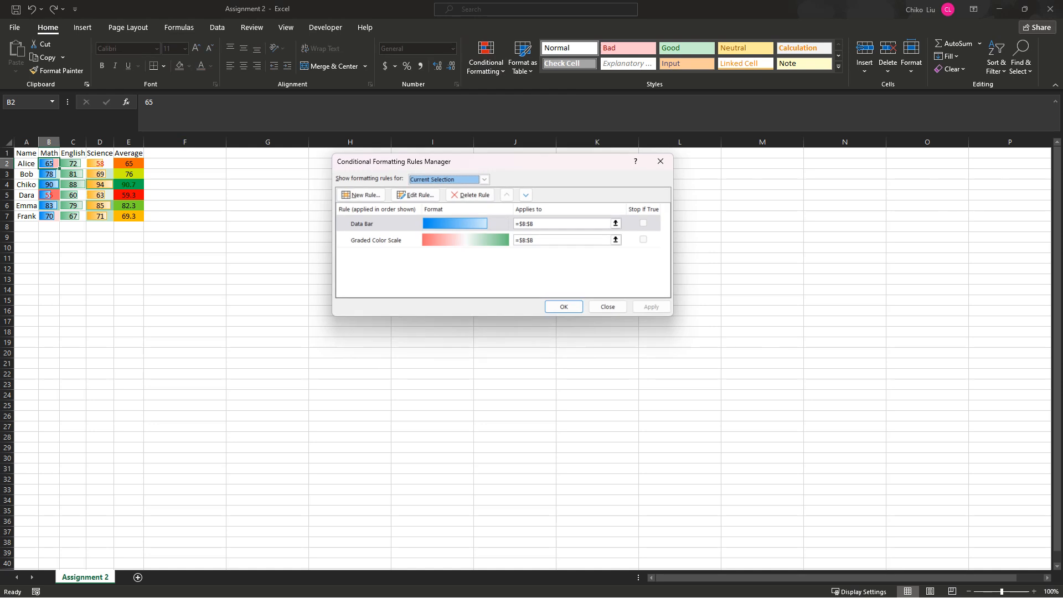
click(607, 307)
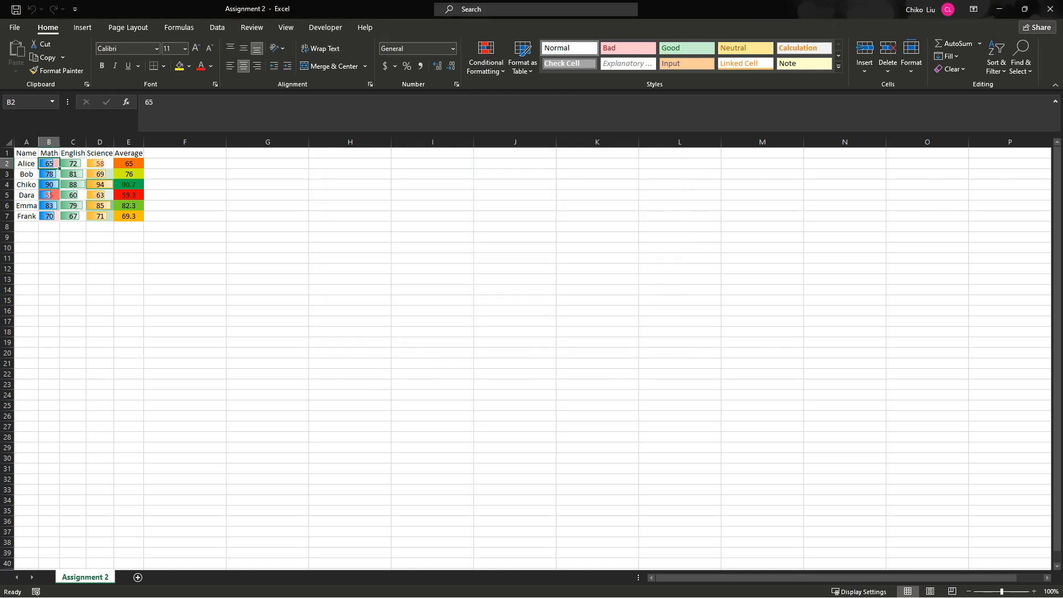
key(Down)
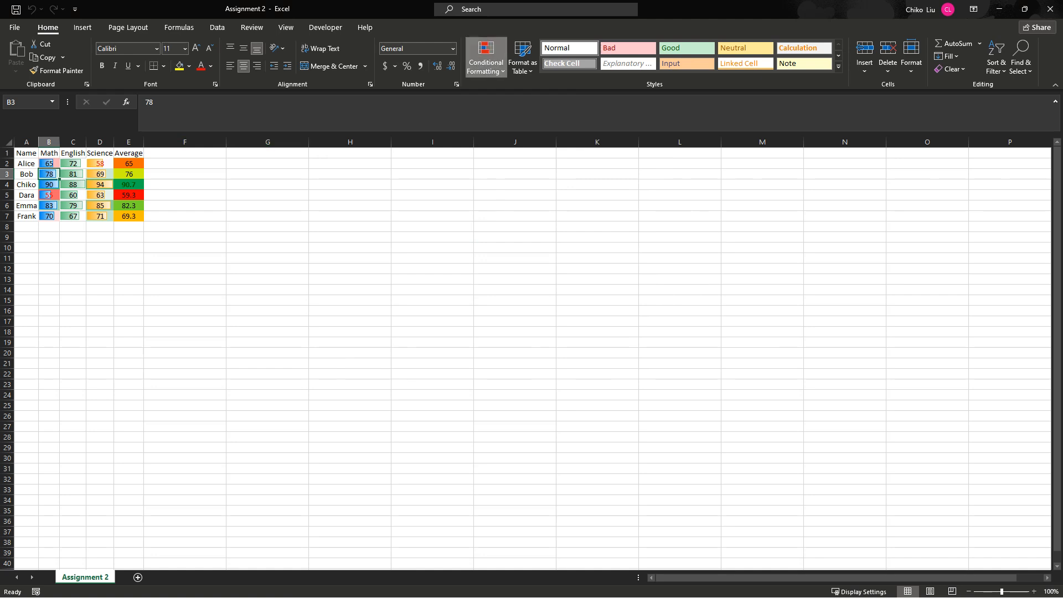
click(486, 58)
click(517, 253)
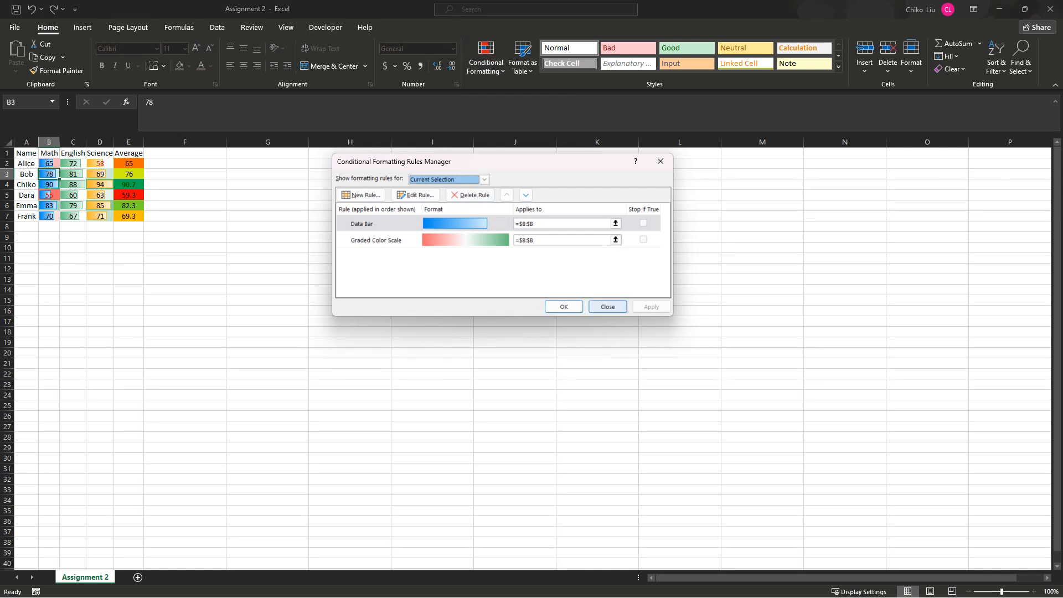
click(607, 307)
- Examine the conditional formatting rules that apply to cell C2 in the English column
click(70, 166)
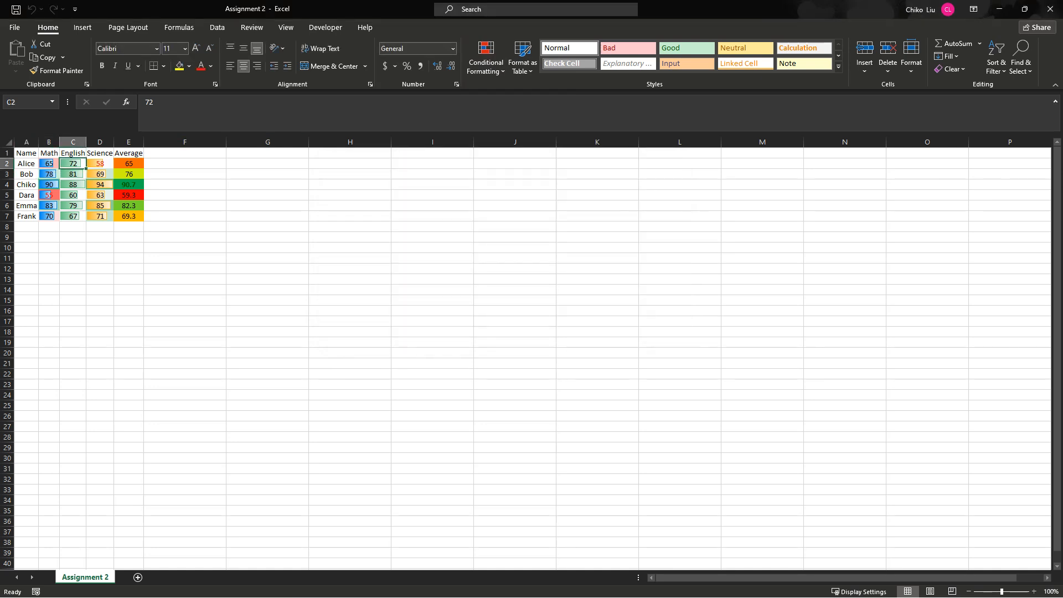
click(485, 58)
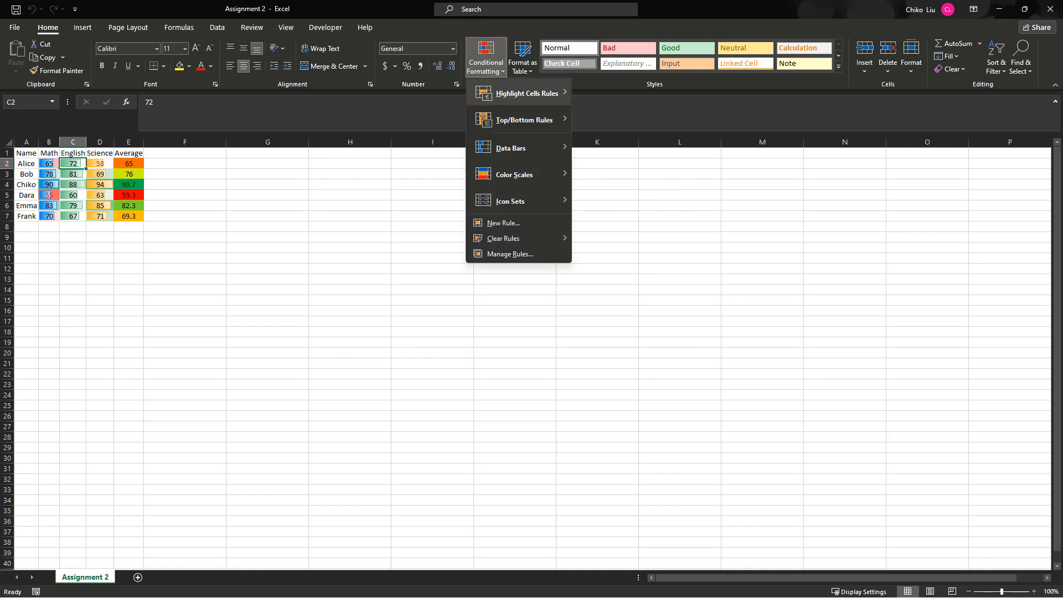
click(501, 254)
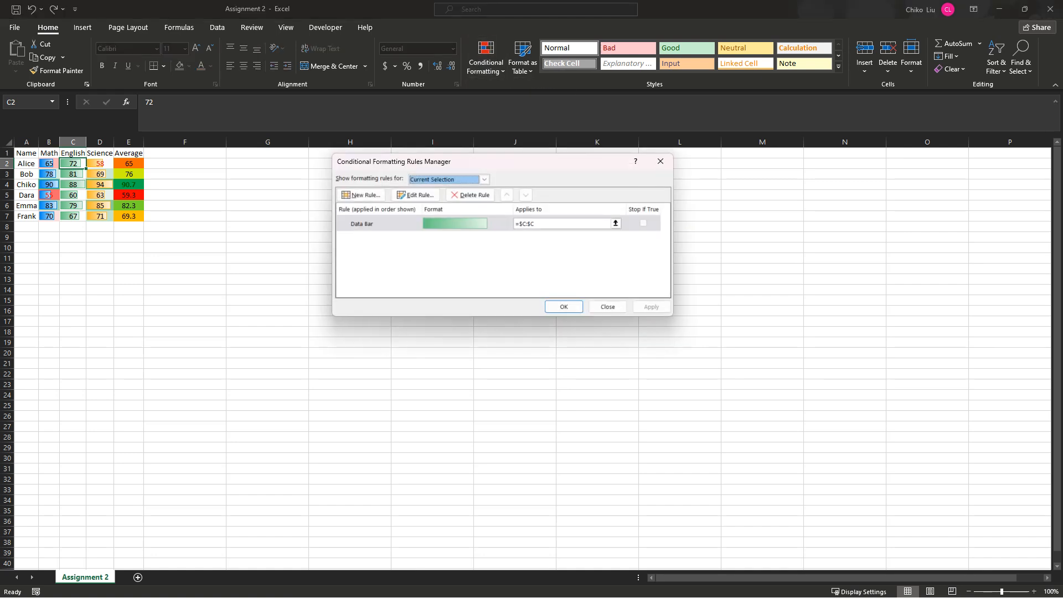
click(607, 306)
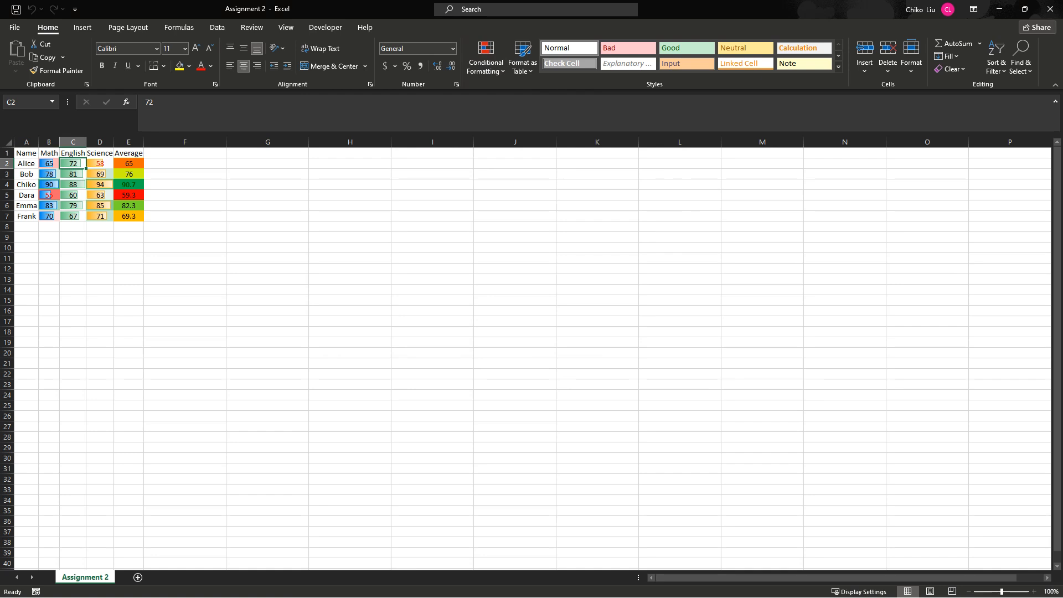
- Set the English score in cell C2 to 65 and reselect that cell
text(65)
key(Tab)
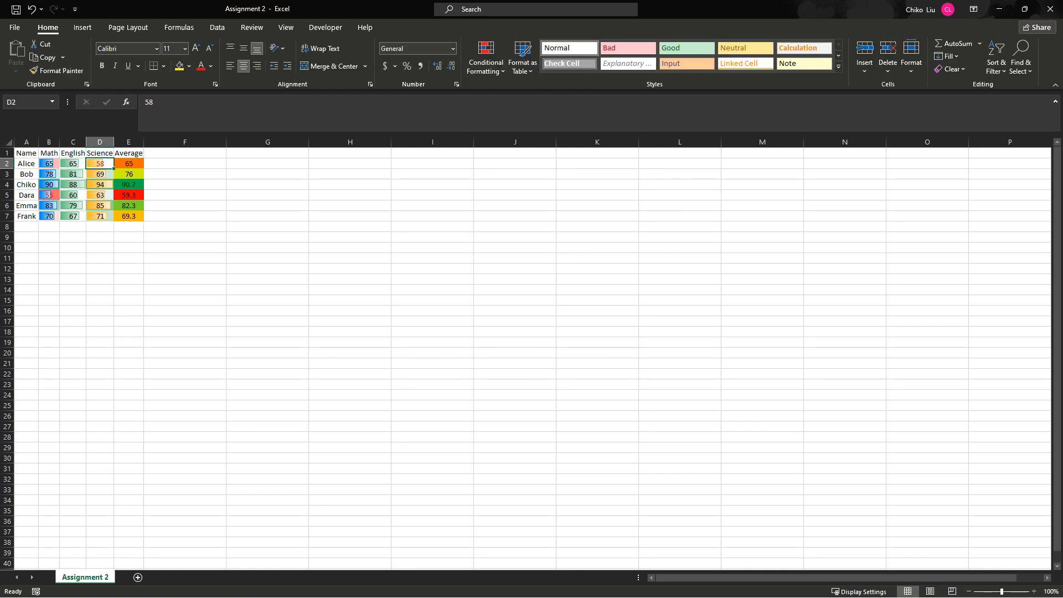
key(Left)
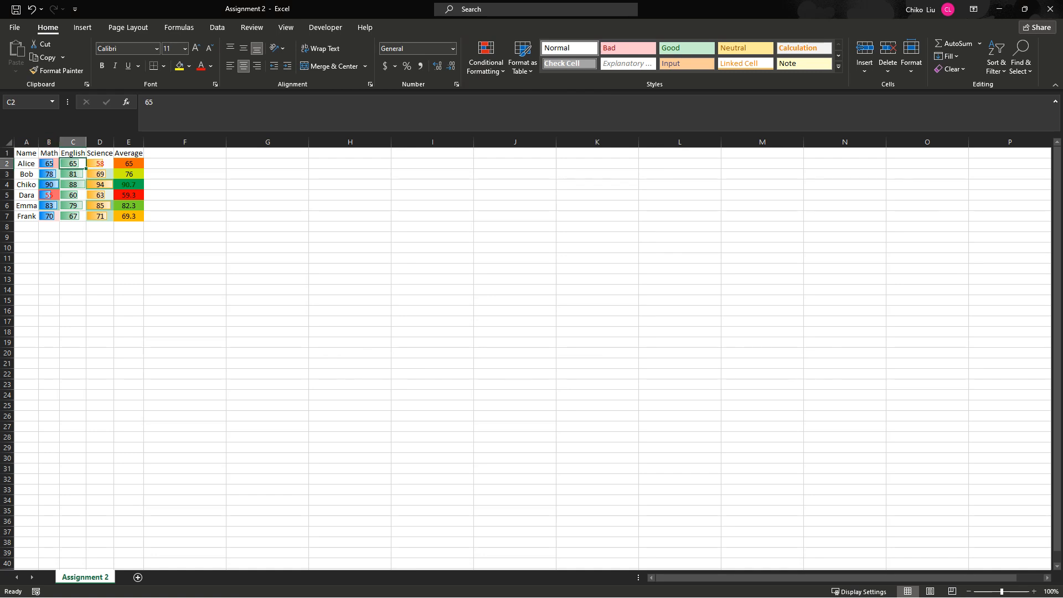
- Widen the Math, English, Science and Average columns and inspect the formatting of their individual score cells
drag(60, 142, 456, 142)
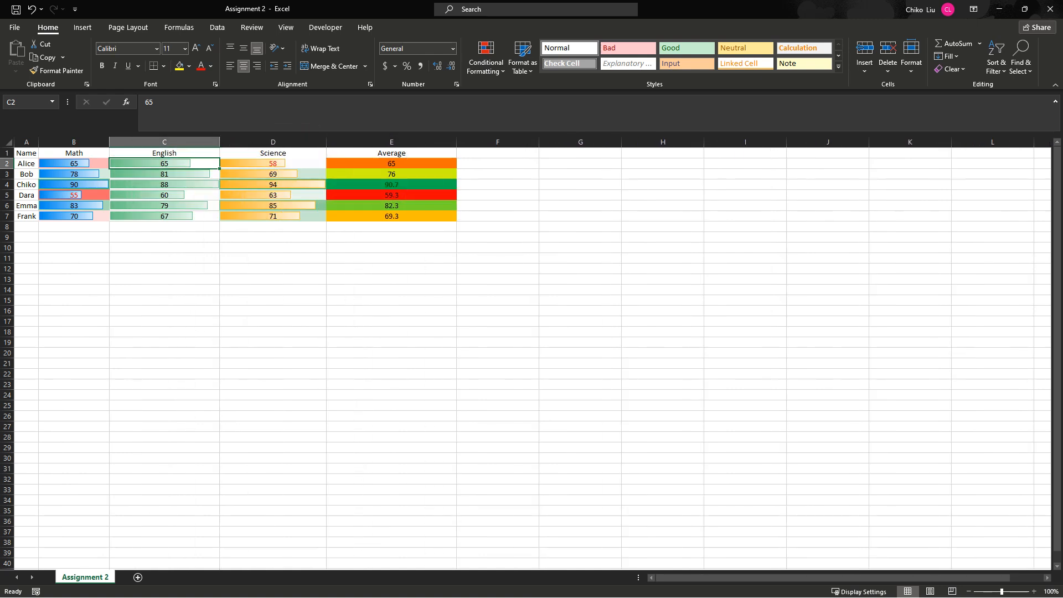
click(391, 164)
click(273, 163)
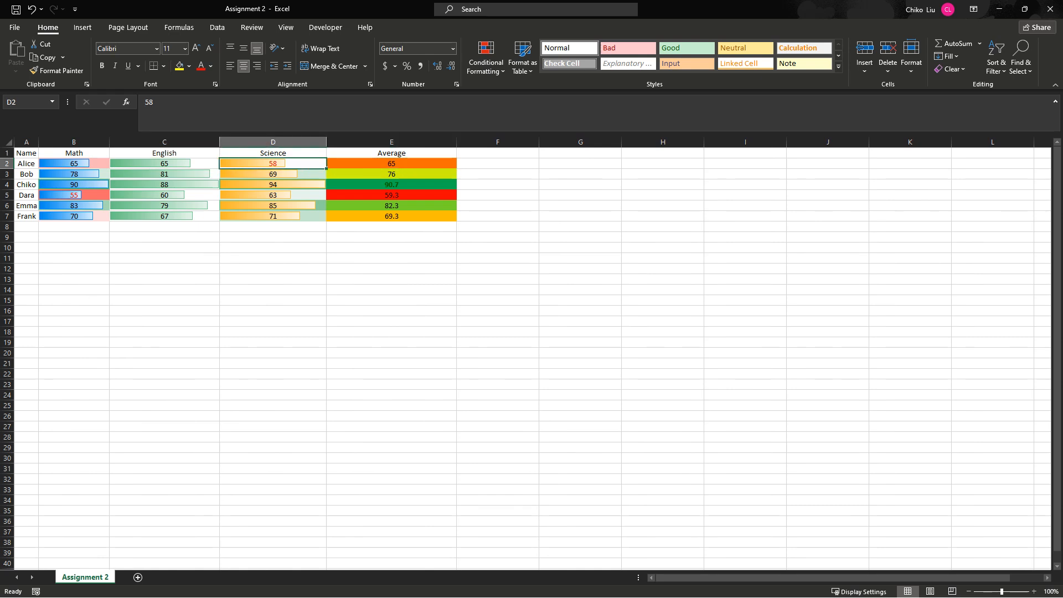
click(73, 163)
click(74, 173)
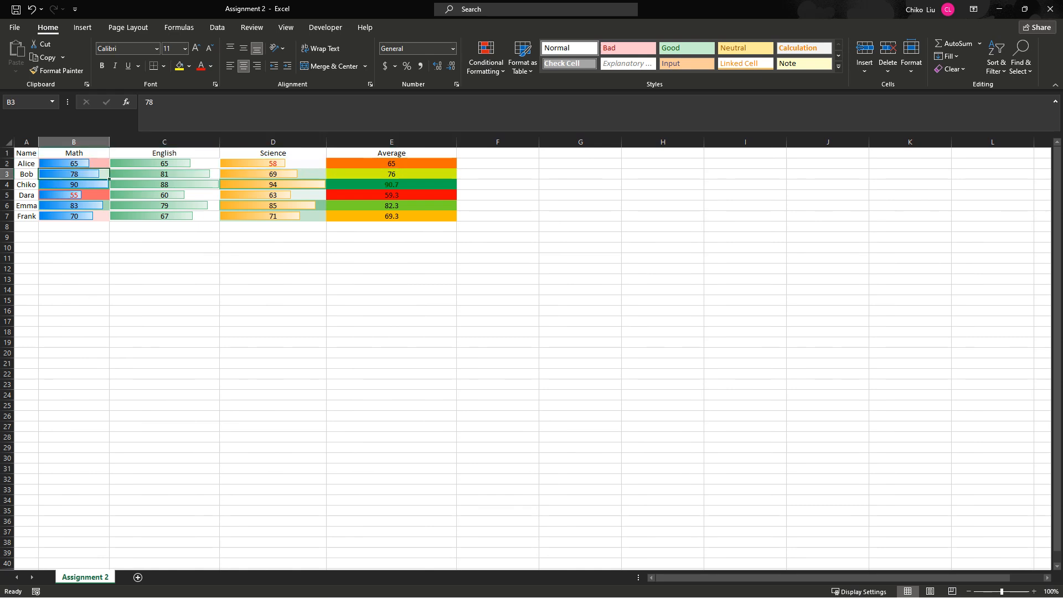
click(74, 184)
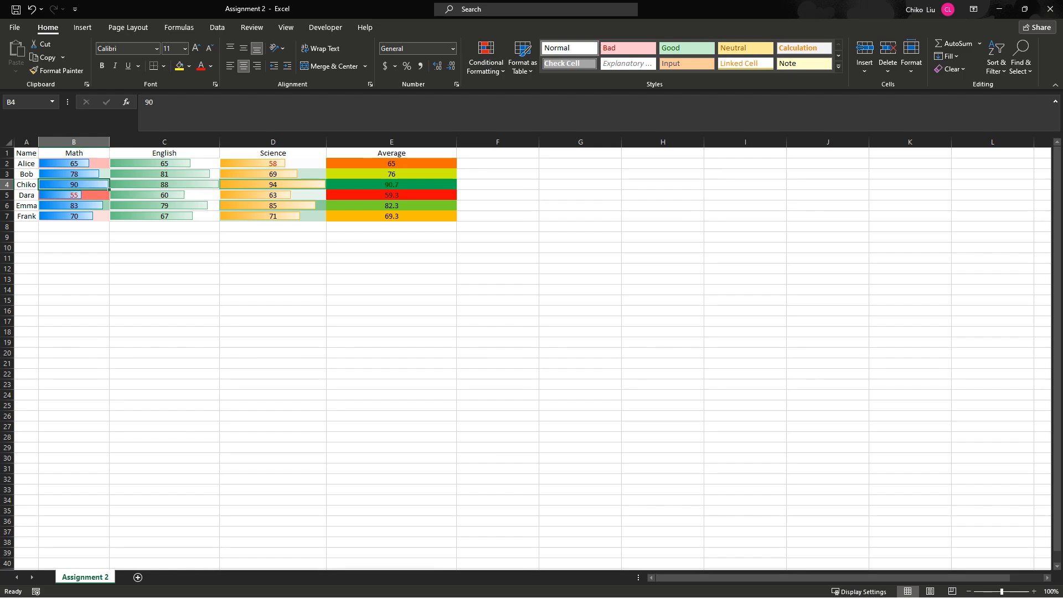
- Switch to the Teams meeting in the browser and open the spoken-language selection through its recording and transcription options
key(alt+Tab)
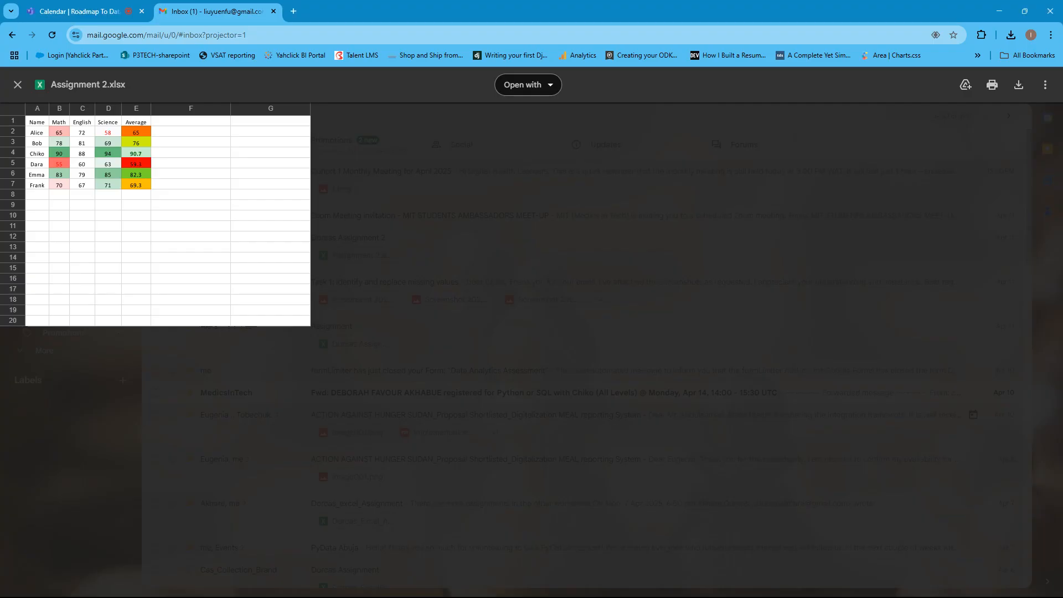
click(80, 11)
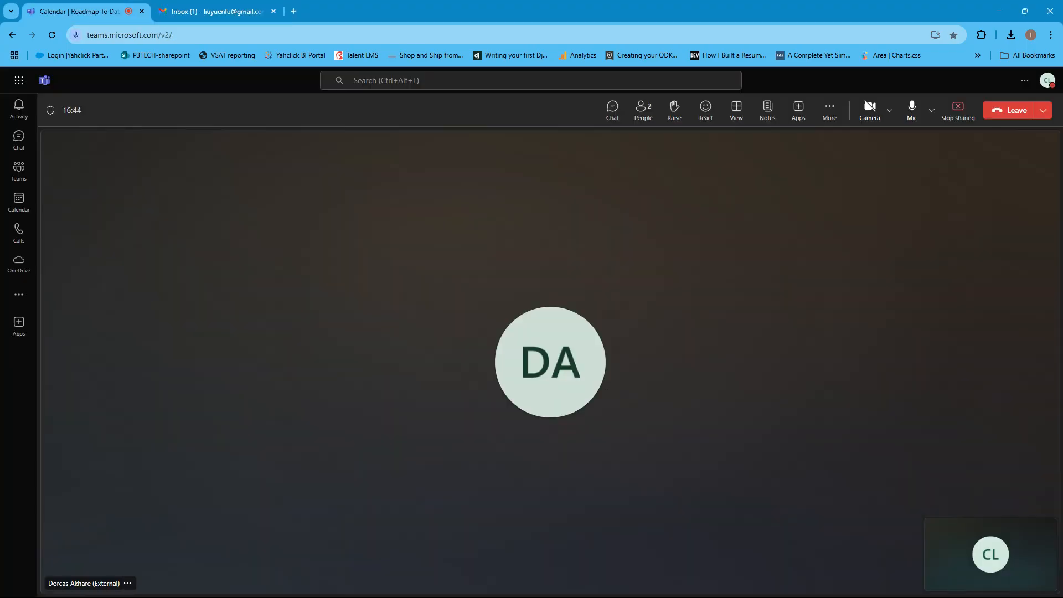
click(829, 111)
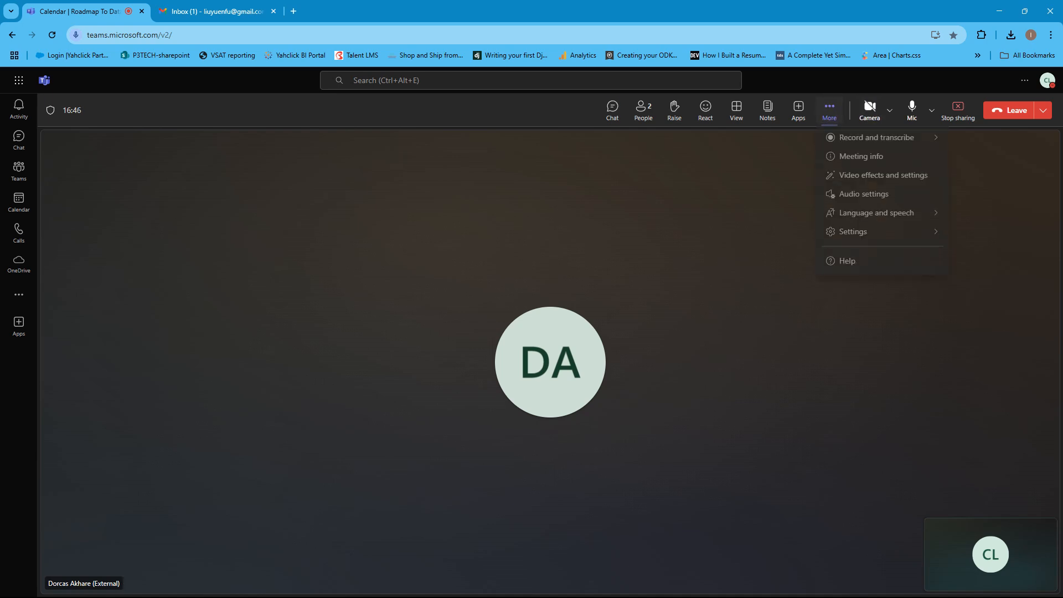
mouse_move(876, 141)
click(742, 146)
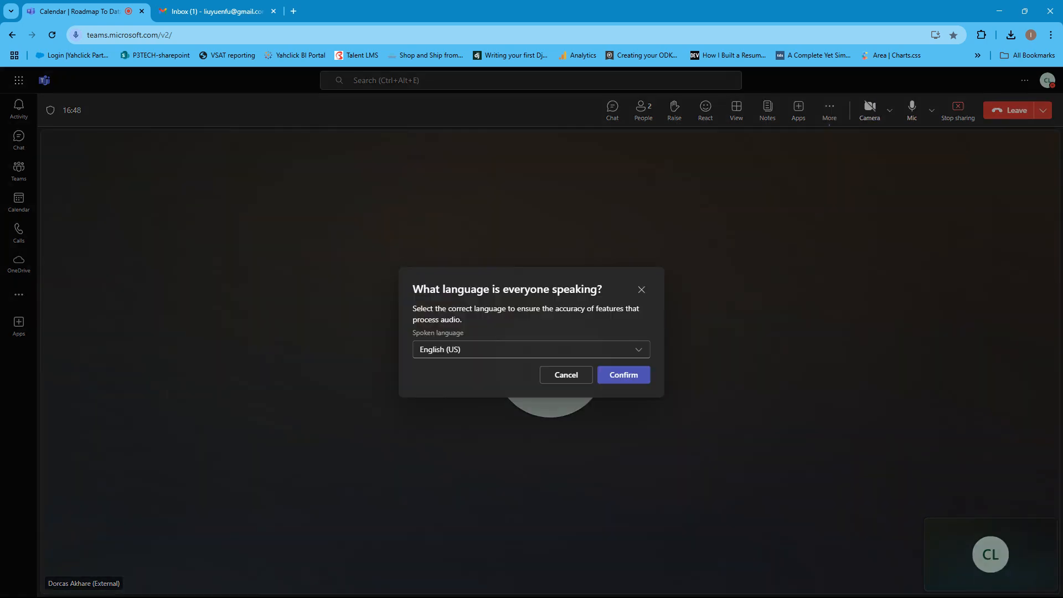
- Return to Gmail and close the Assignment 2.xlsx preview
click(213, 11)
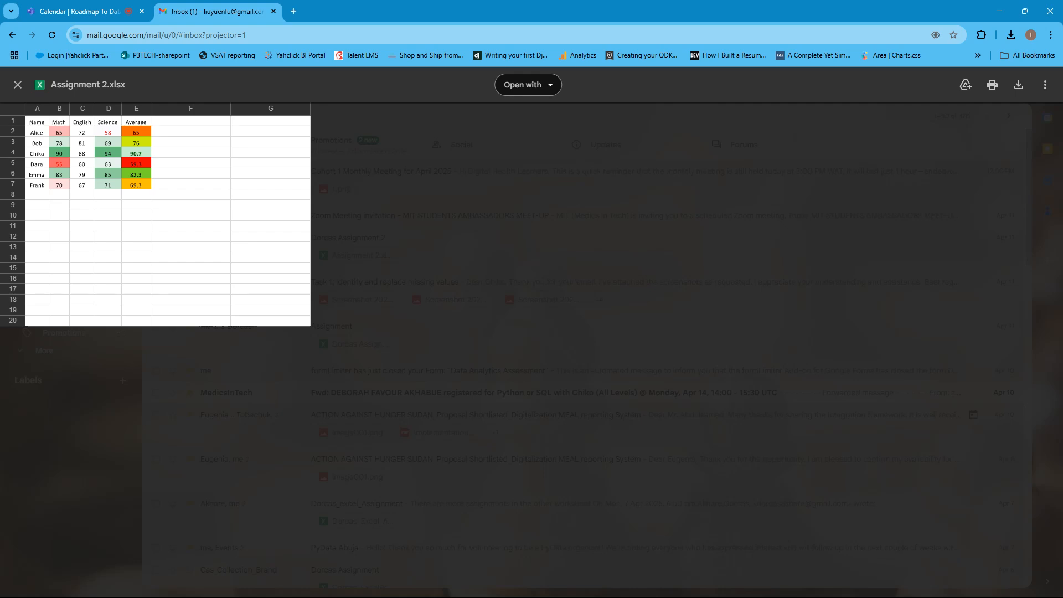
click(18, 84)
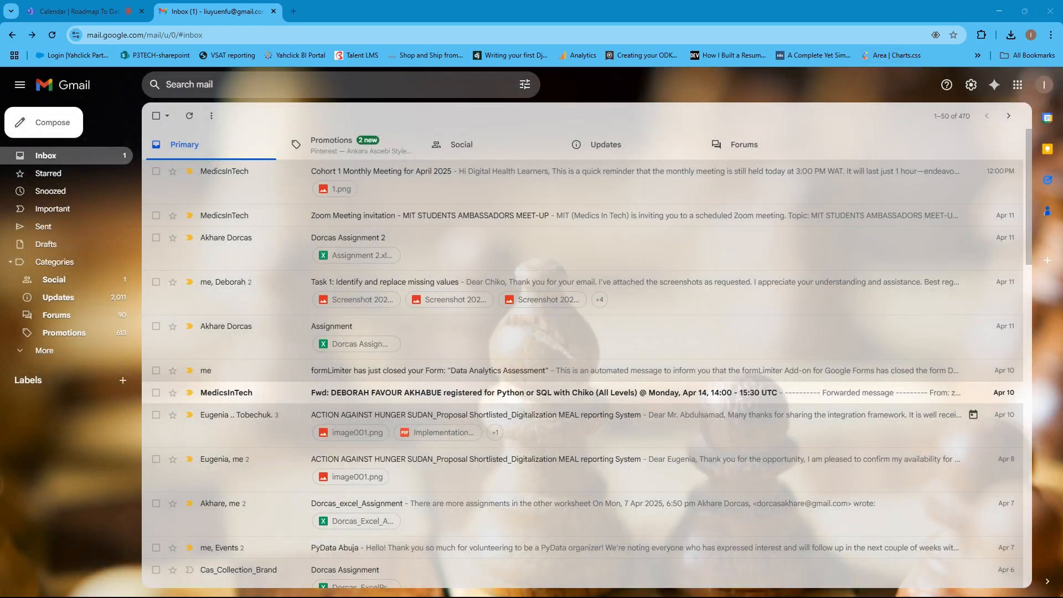
- Switch from the browser to the Excel_Conditional_Formatting_Assignment workbook in Excel and open its Sheet1
click(999, 12)
mouse_move(520, 590)
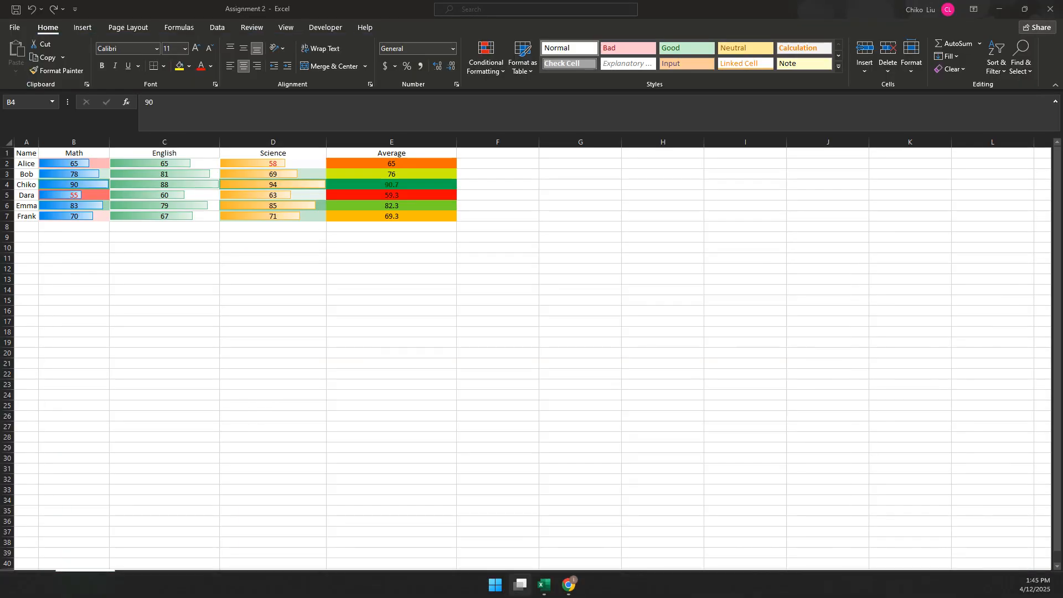
click(482, 518)
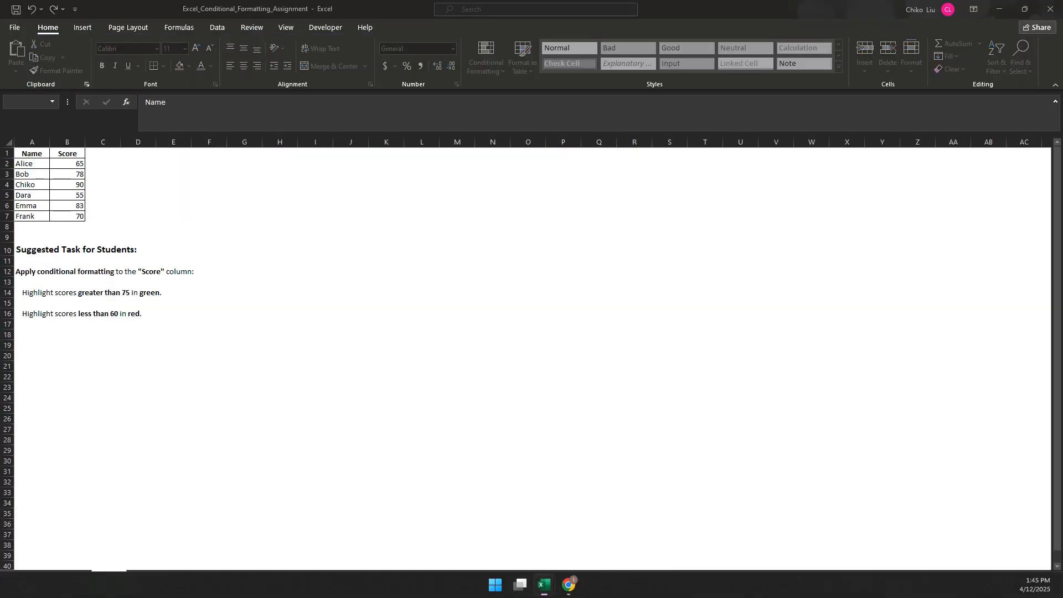
click(73, 577)
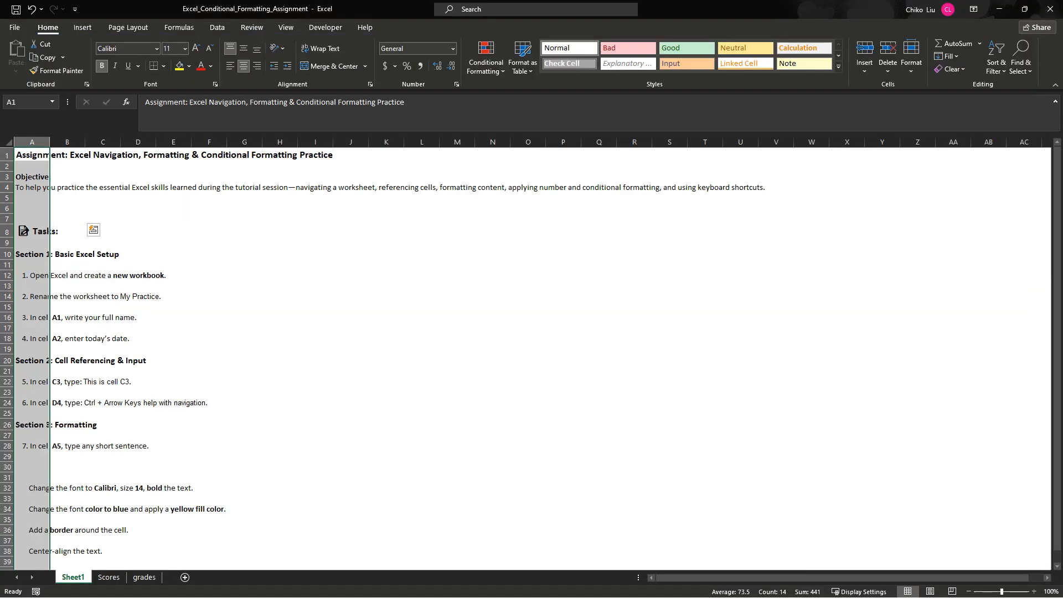
- Read the assignment tasks on Sheet1 from Basic Excel Setup through the Keyboard Shortcuts Practice section
click(209, 349)
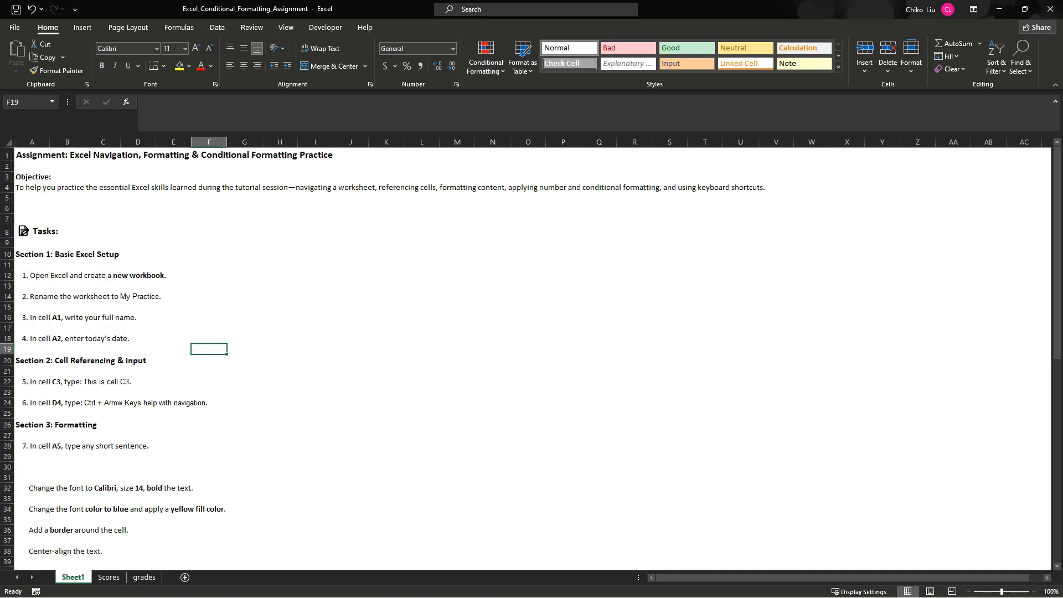
drag(103, 208, 102, 501)
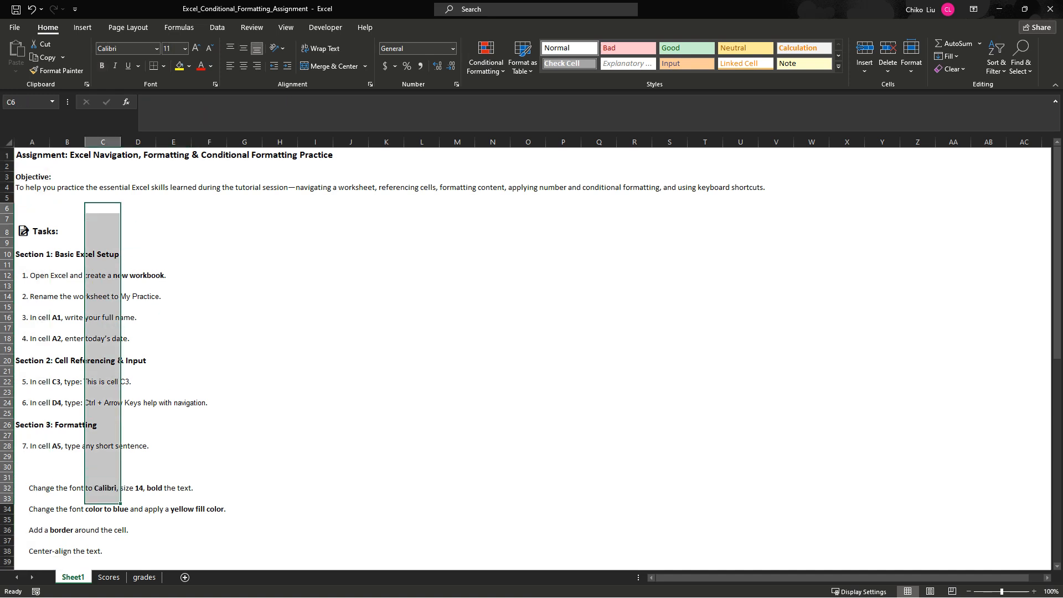
click(173, 425)
scroll(174, 424, down, 3)
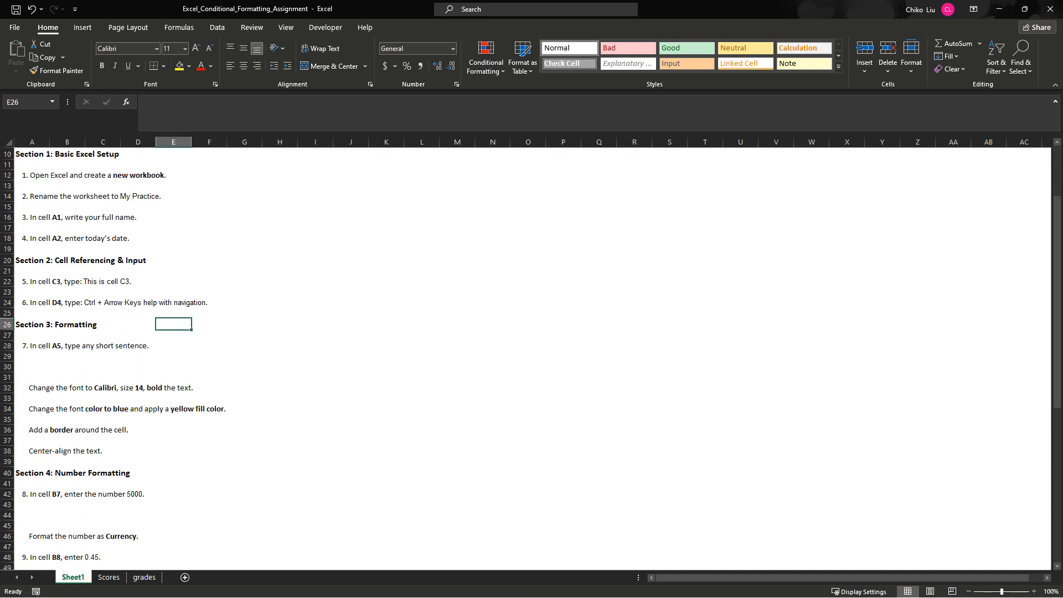
scroll(532, 355, down, 5)
scroll(532, 357, down, 6)
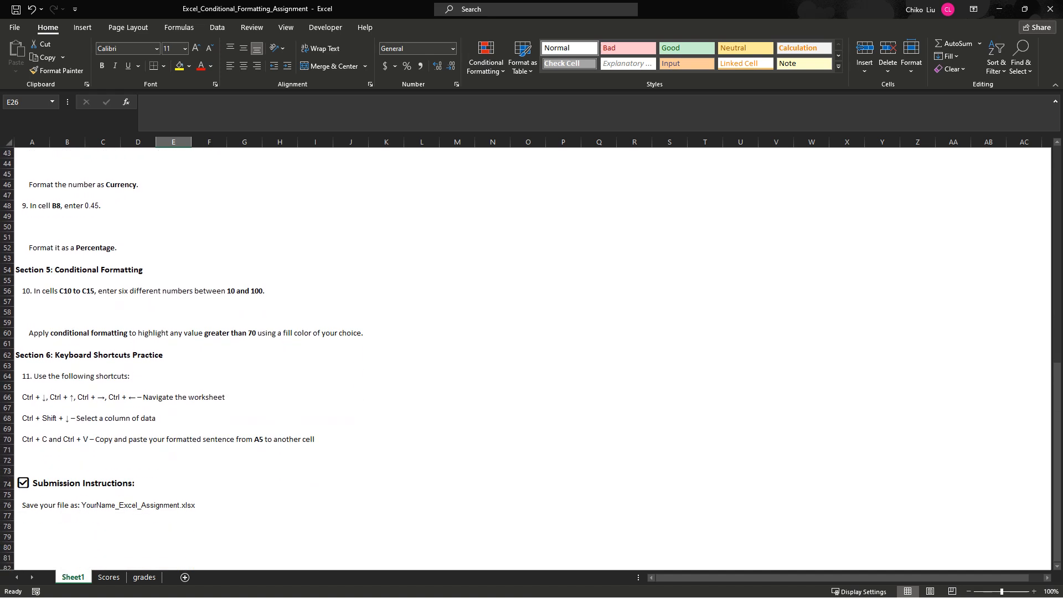
drag(280, 450, 22, 385)
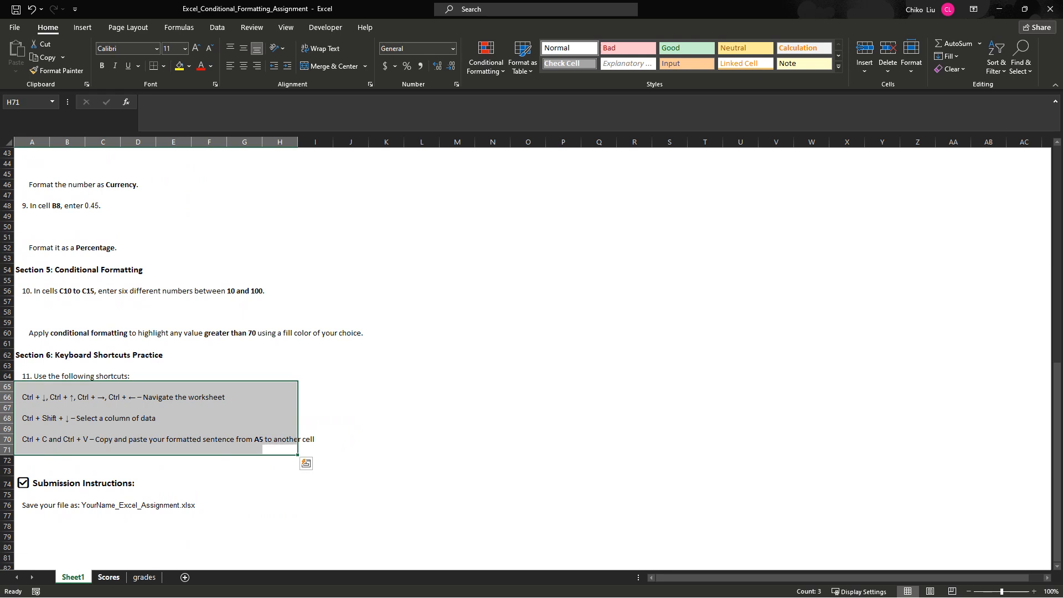
- Open the Scores sheet and select A14:E18 to point out the two score-highlighting instructions
click(109, 577)
click(280, 260)
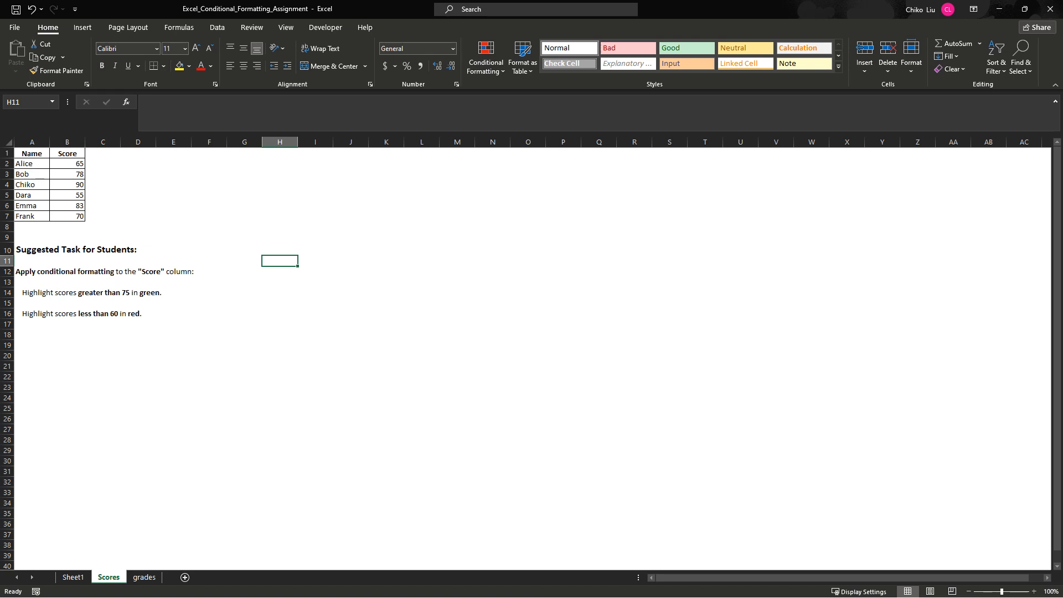
drag(49, 292, 183, 335)
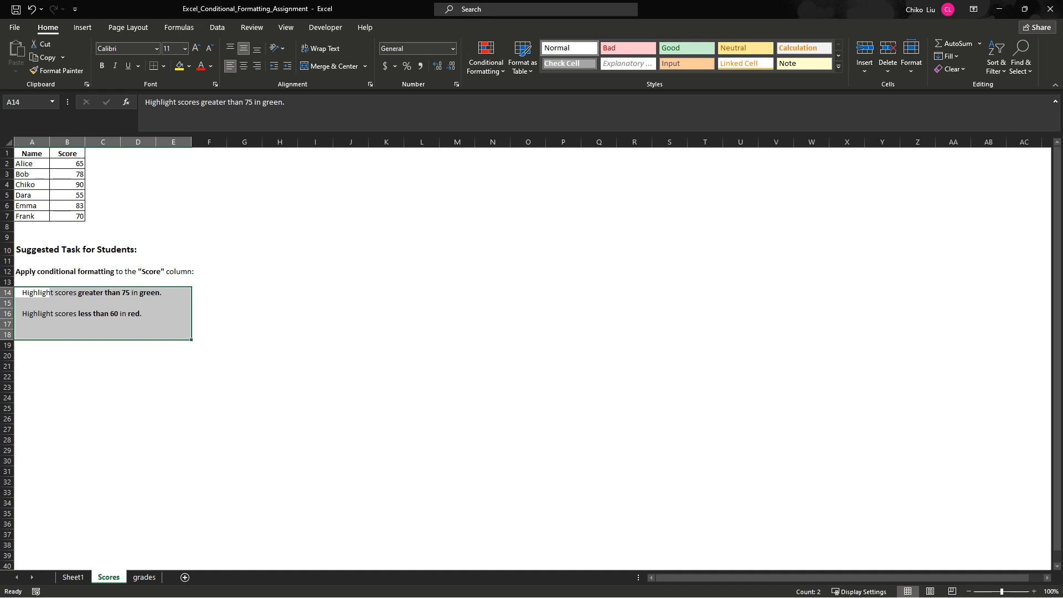
- Add a Greater Than 75 highlight rule to score cell B2 with Green Fill with Dark Green Text
drag(66, 164, 67, 185)
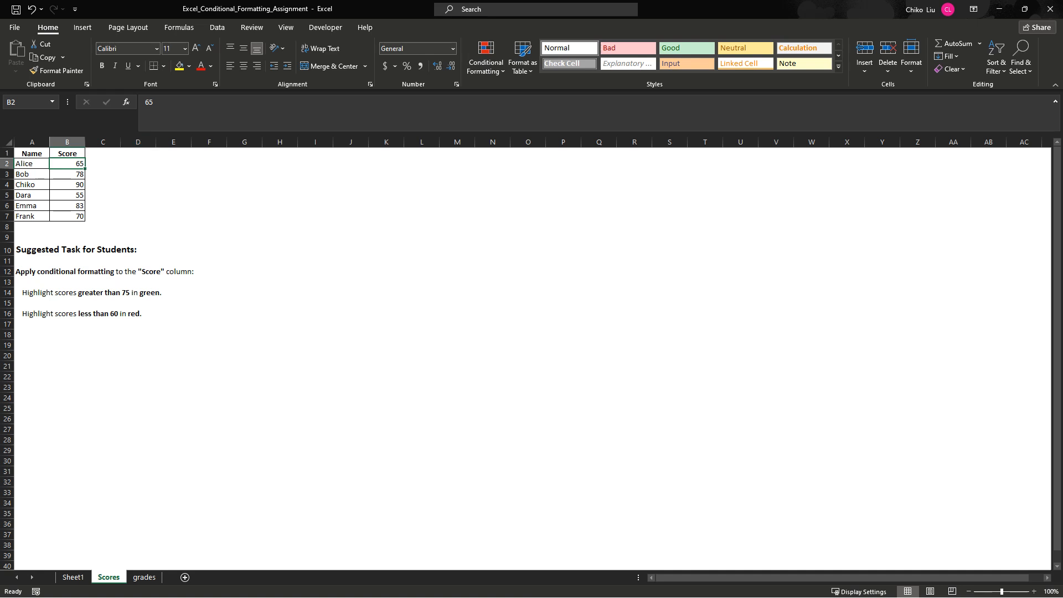
click(486, 58)
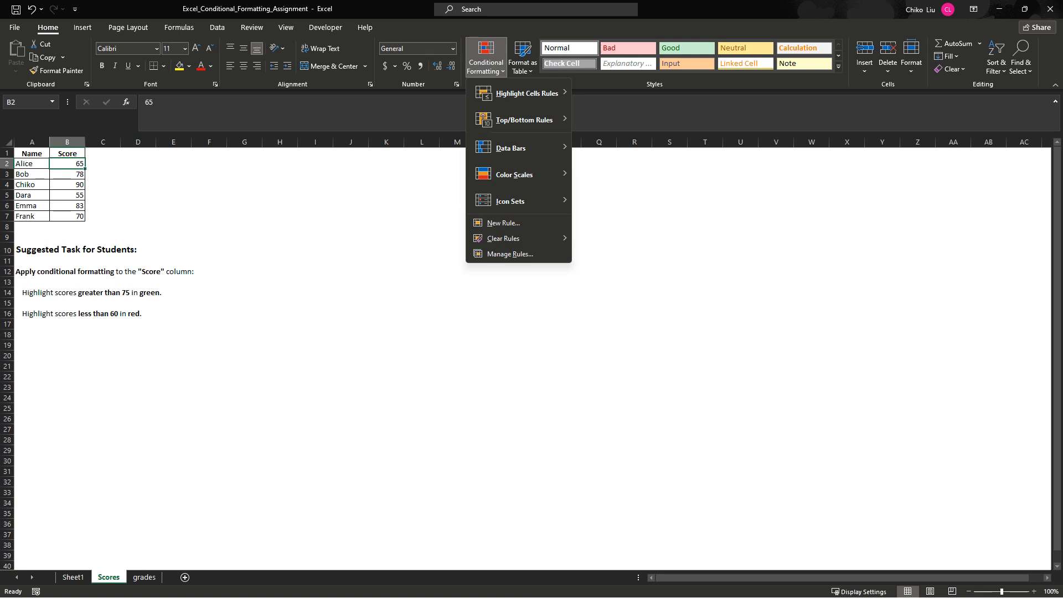
mouse_move(526, 93)
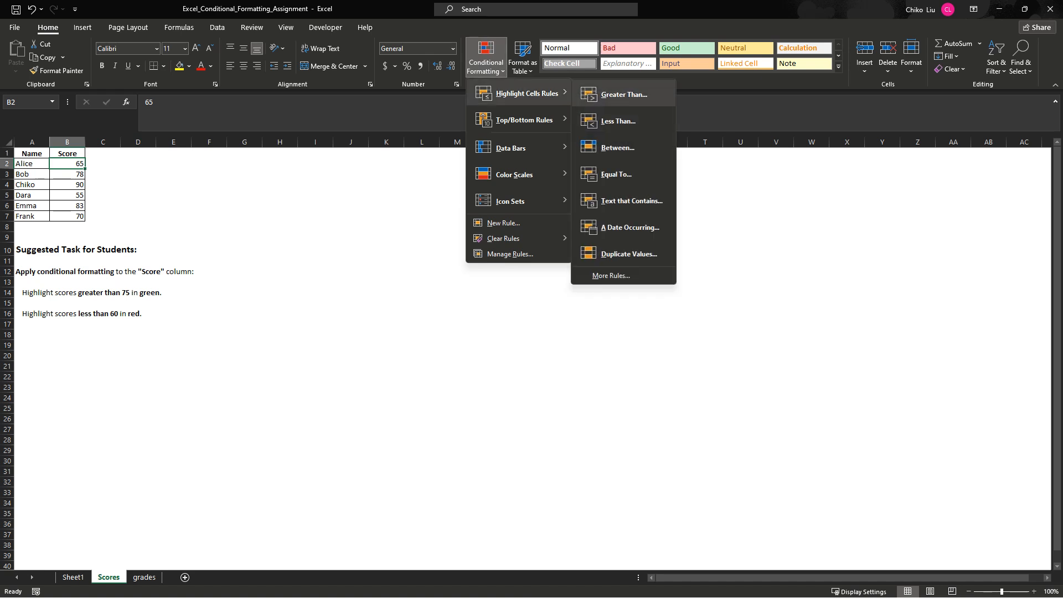
click(624, 94)
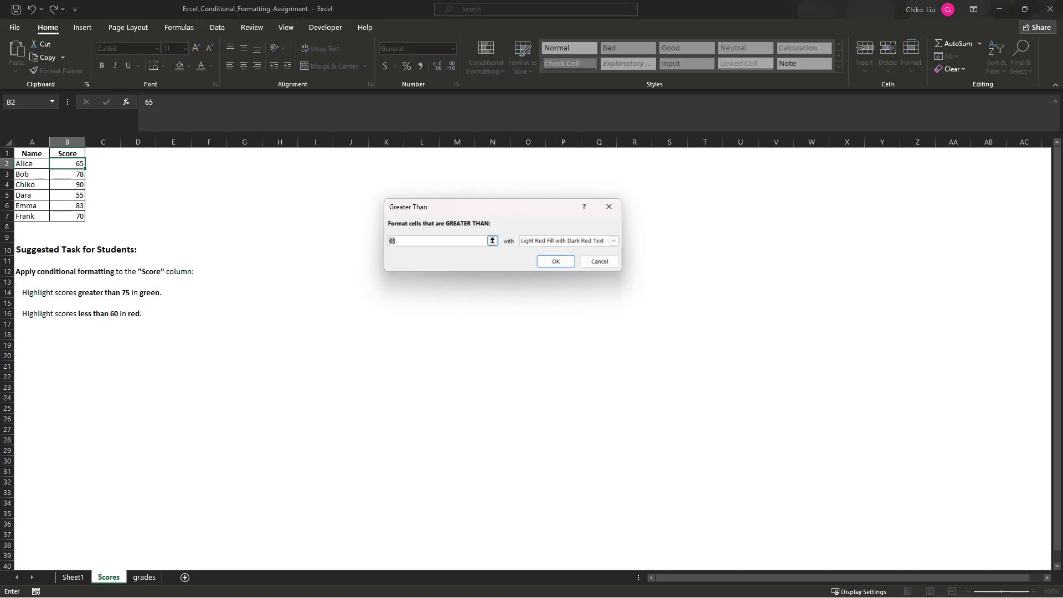
text(75)
click(614, 240)
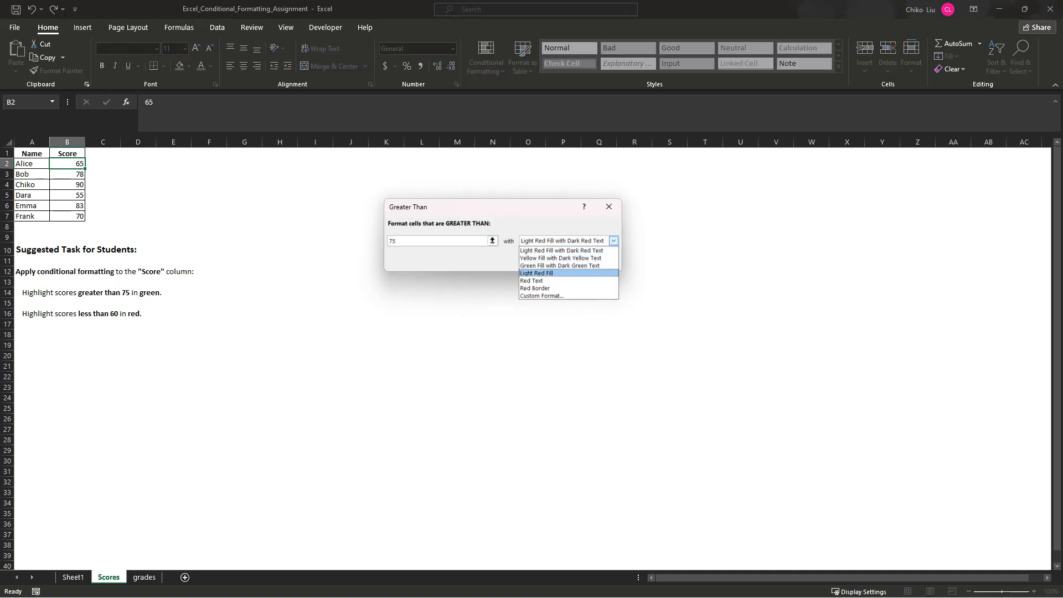
click(560, 265)
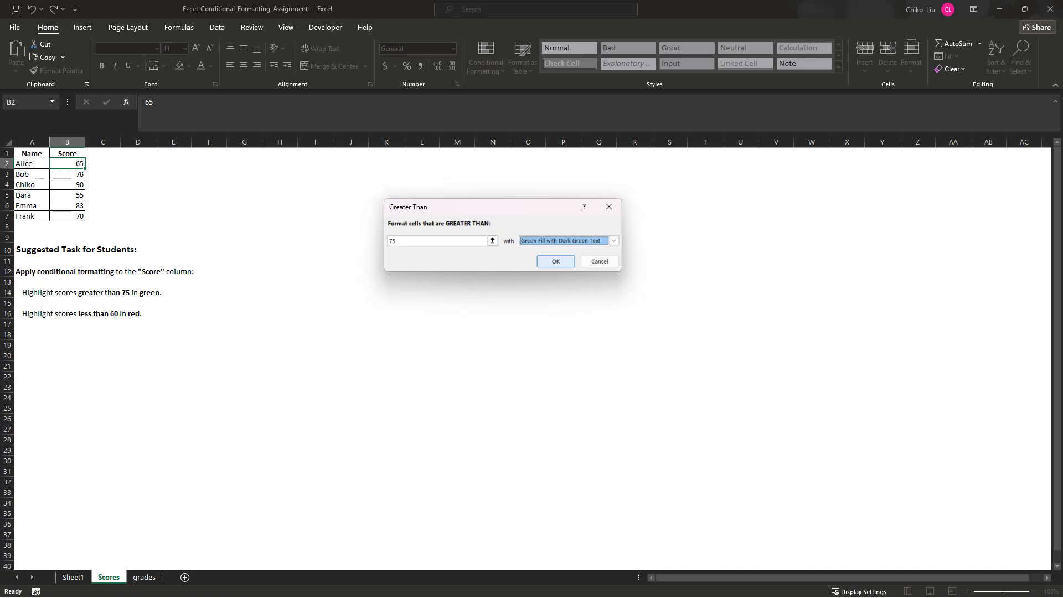
click(555, 261)
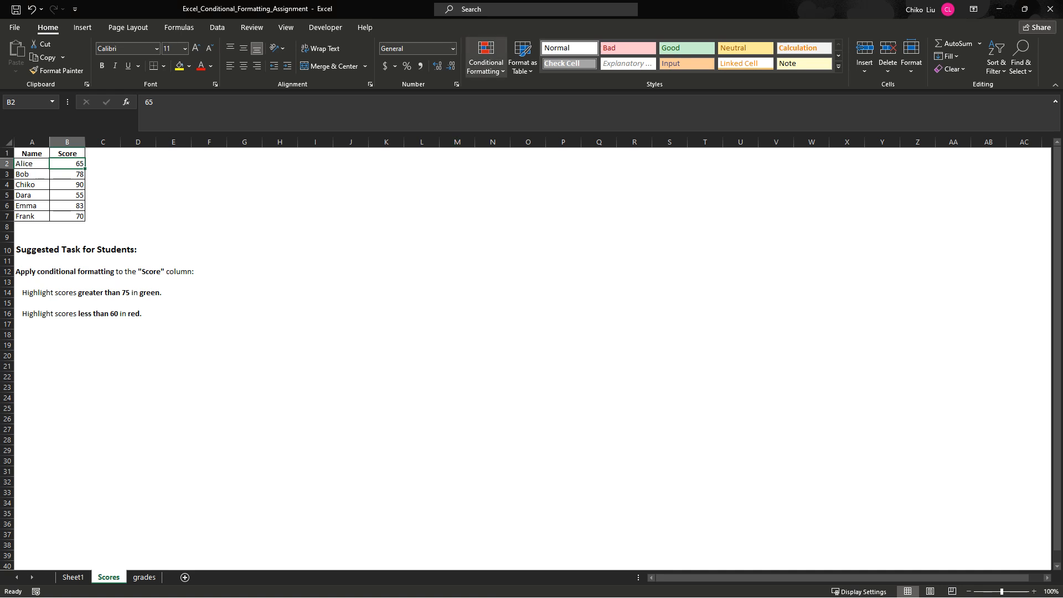
- Check the conditional formatting rule applied to B2 in the Rules Manager and close it without changes
click(486, 55)
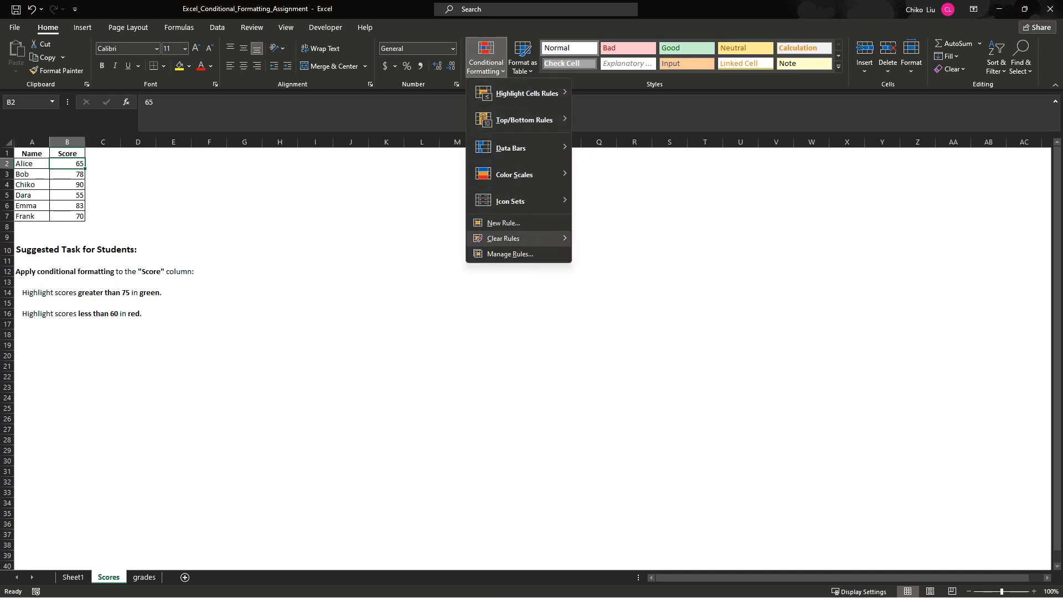
click(509, 253)
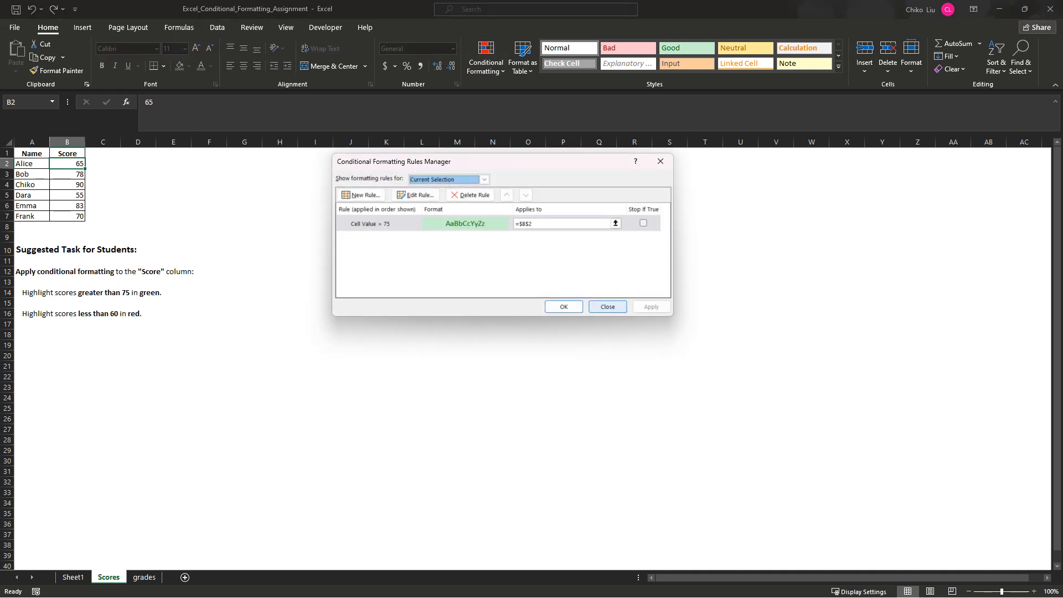
click(607, 307)
- Add a Less Than 60 highlight rule to score cell B2 with Light Red Fill with Dark Red Text
click(486, 55)
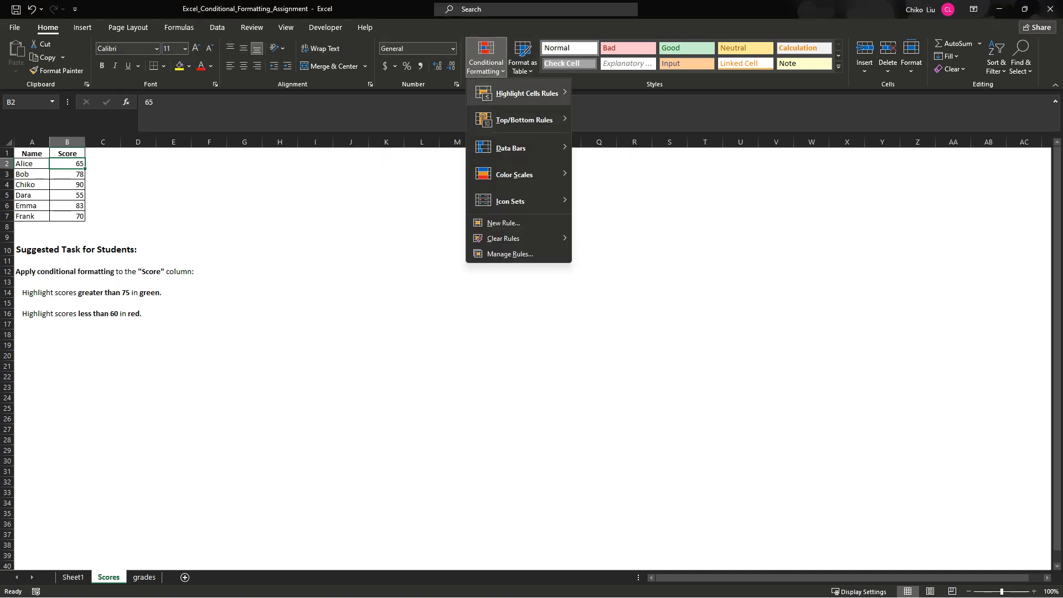
mouse_move(526, 93)
click(609, 119)
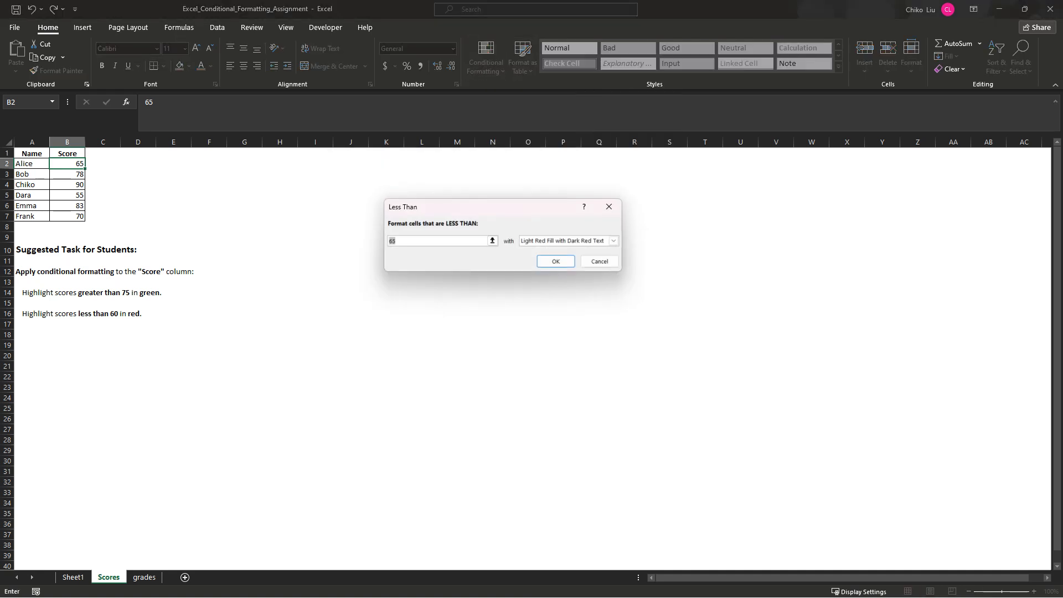
text(60)
click(614, 241)
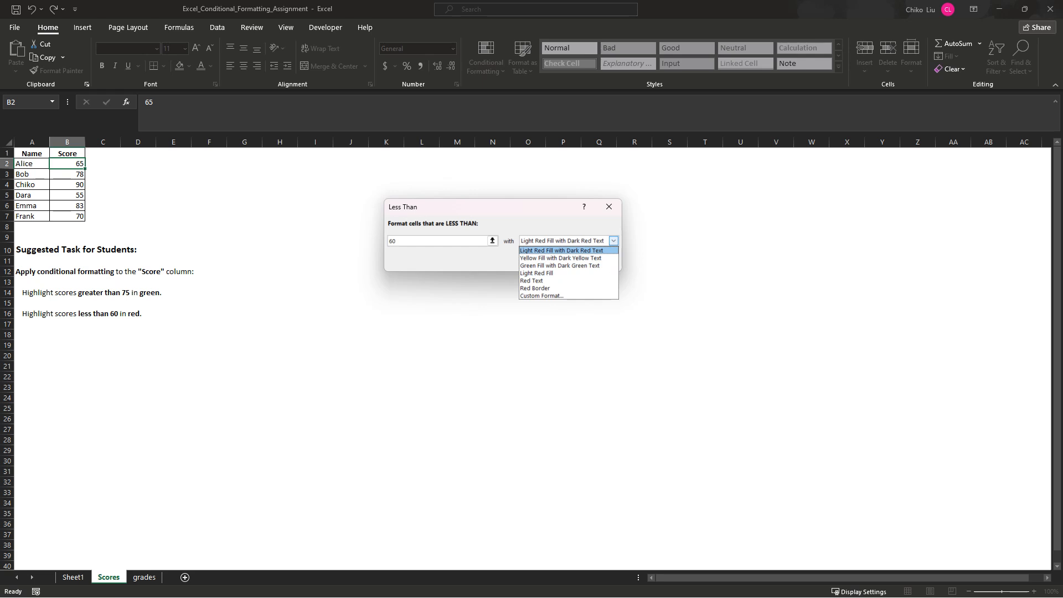
key(Return)
key(Return)
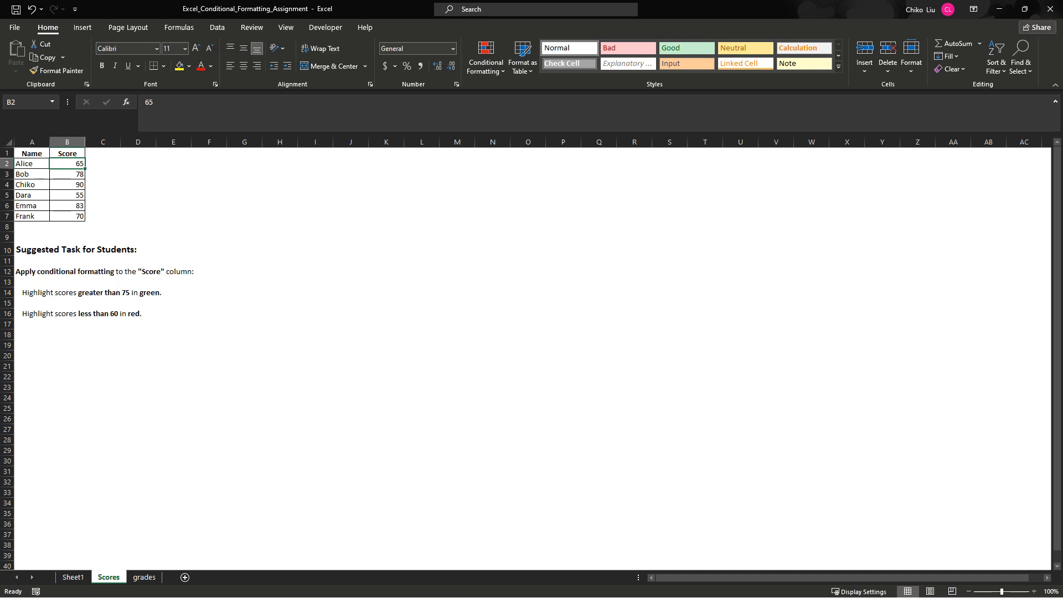
- Note the two rule thresholds beside the table by entering <60 in cell I4 and >75 in cell I5
click(315, 184)
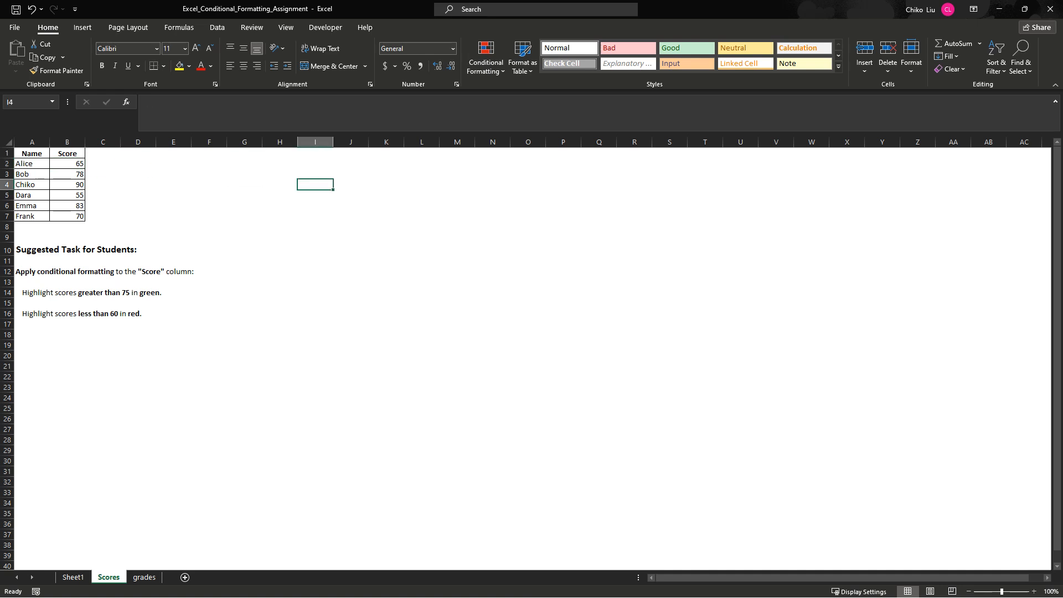
text(<60)
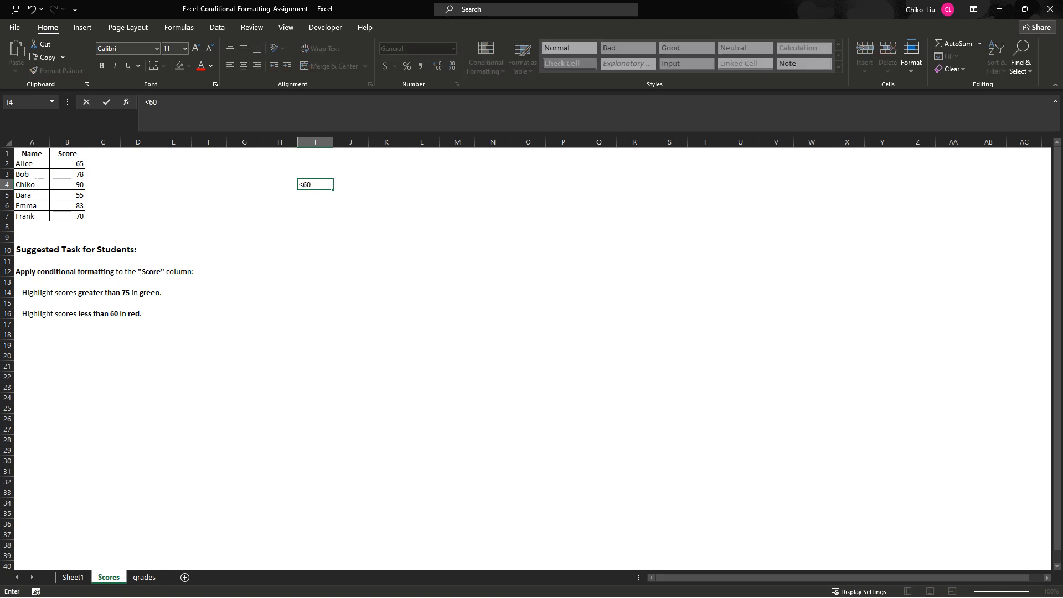
key(Return)
text(>75)
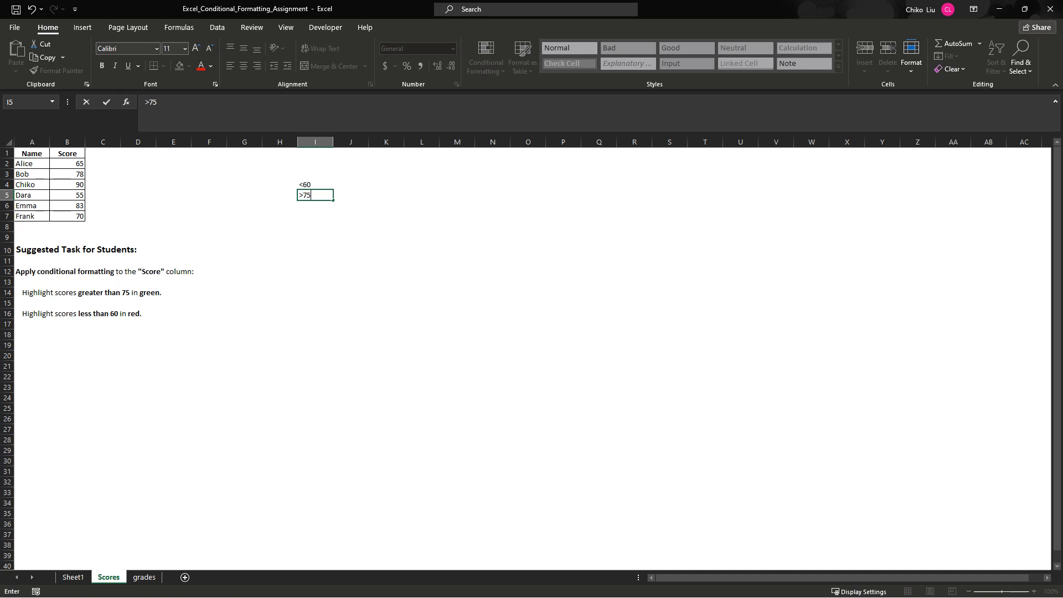
key(Return)
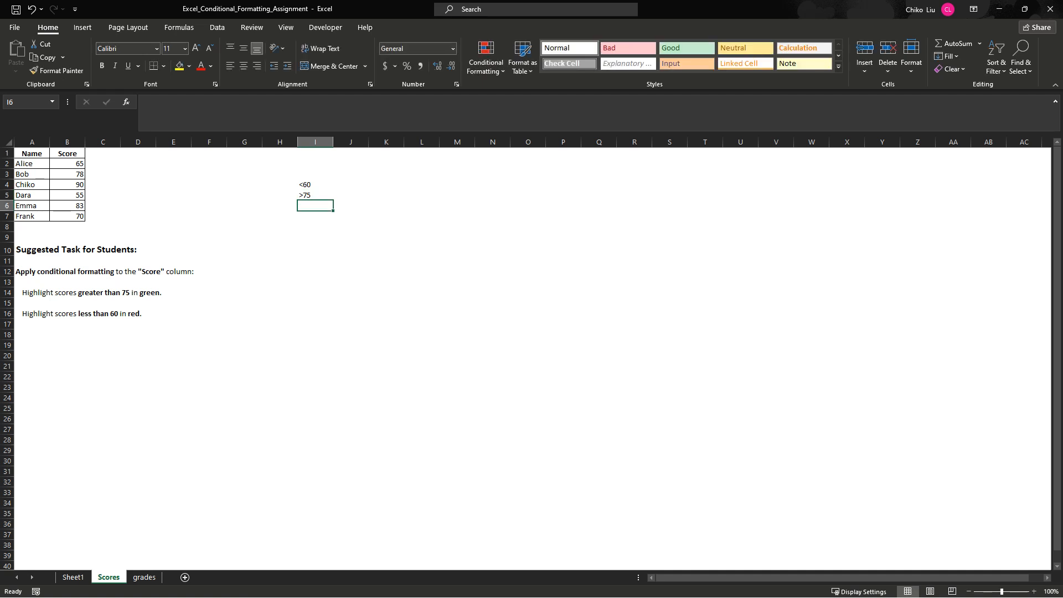
- Enter the in-between score range 60-75 in cell J4, beside the <60 note
key(Up)
key(Up)
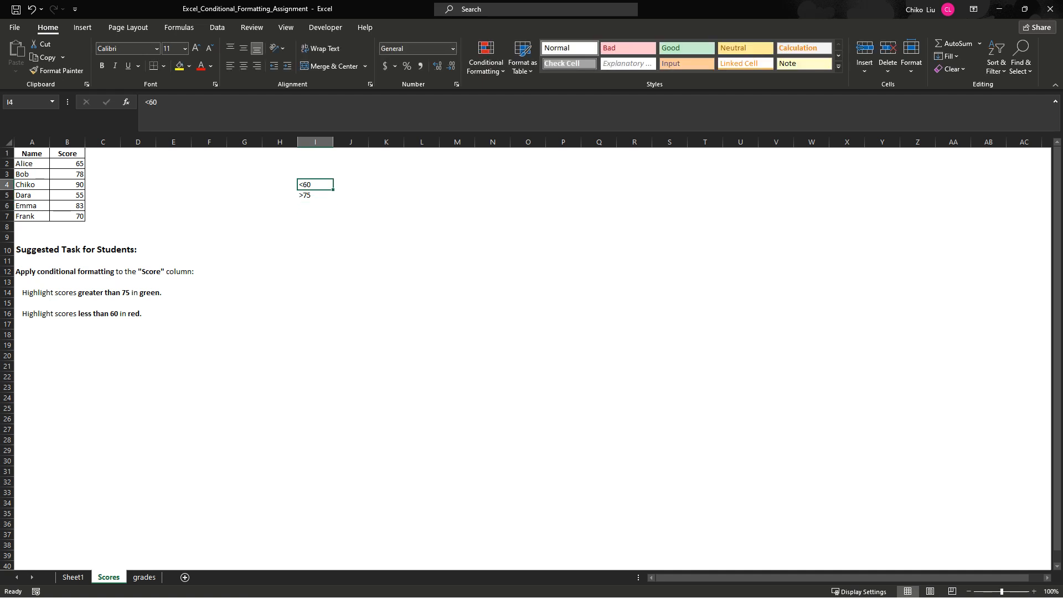
key(Right)
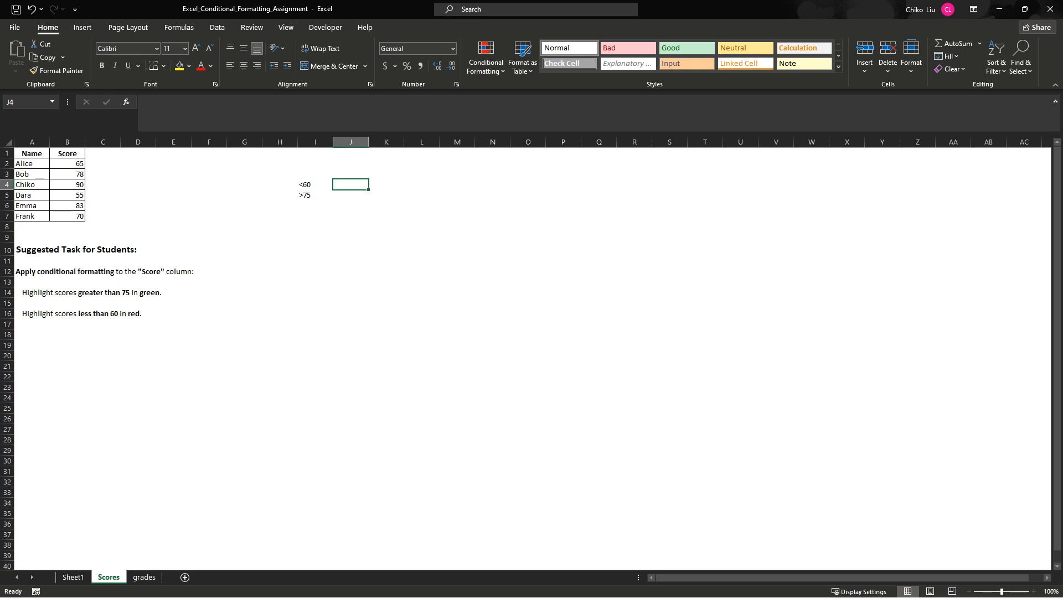
text(60)
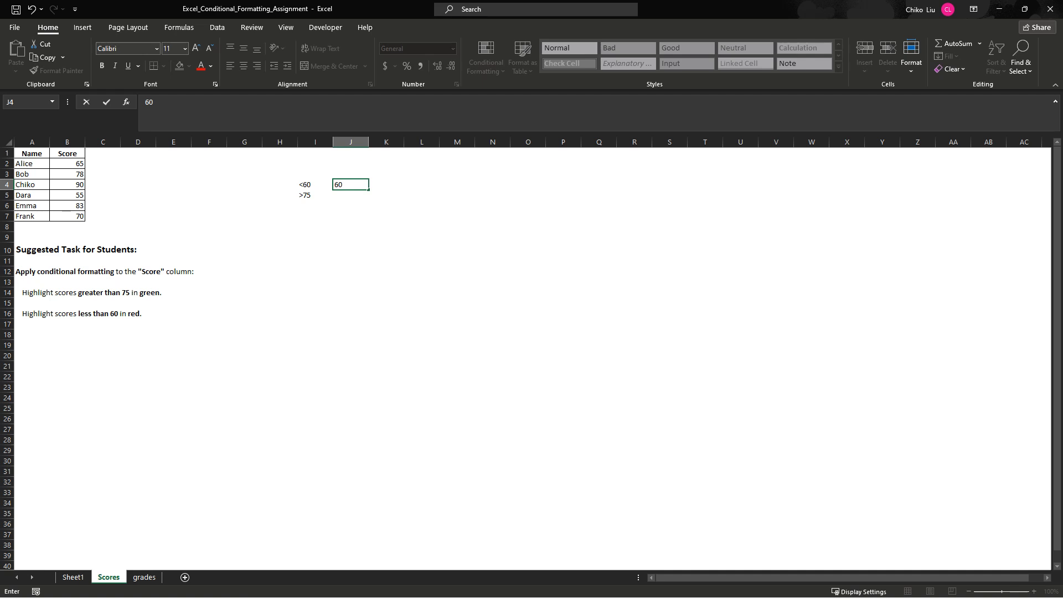
text(-75)
key(Tab)
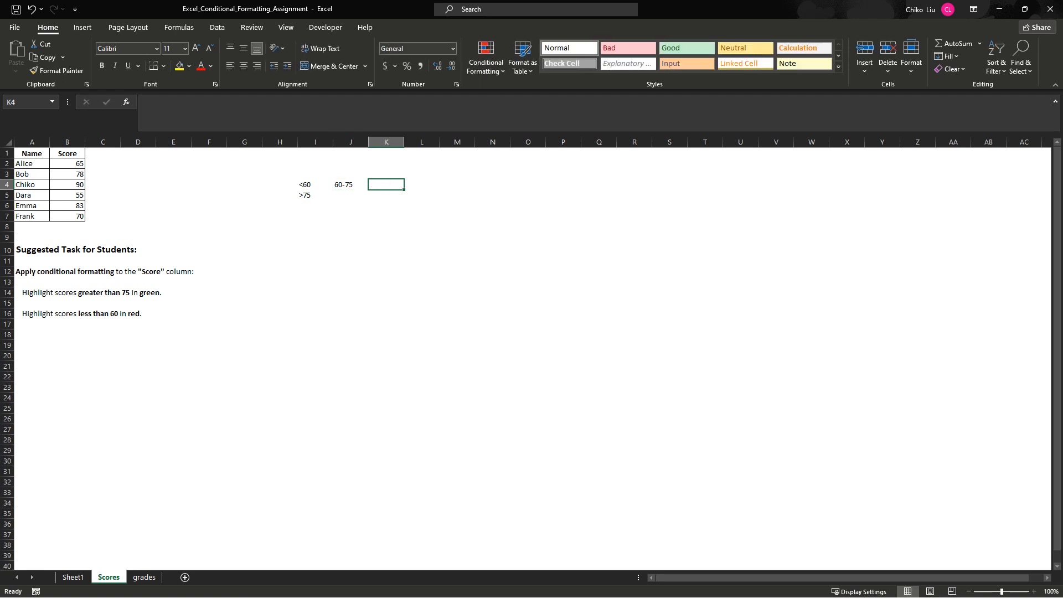
- Compare the scores in B2 and B7 with the 60-75 range in J4, finishing on cell B2
click(350, 184)
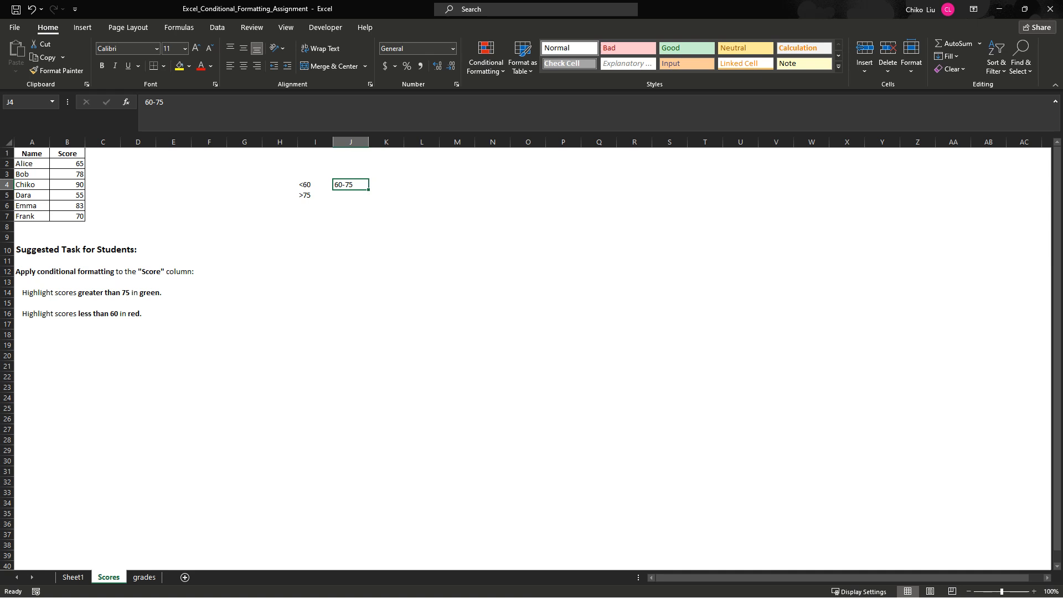
click(67, 164)
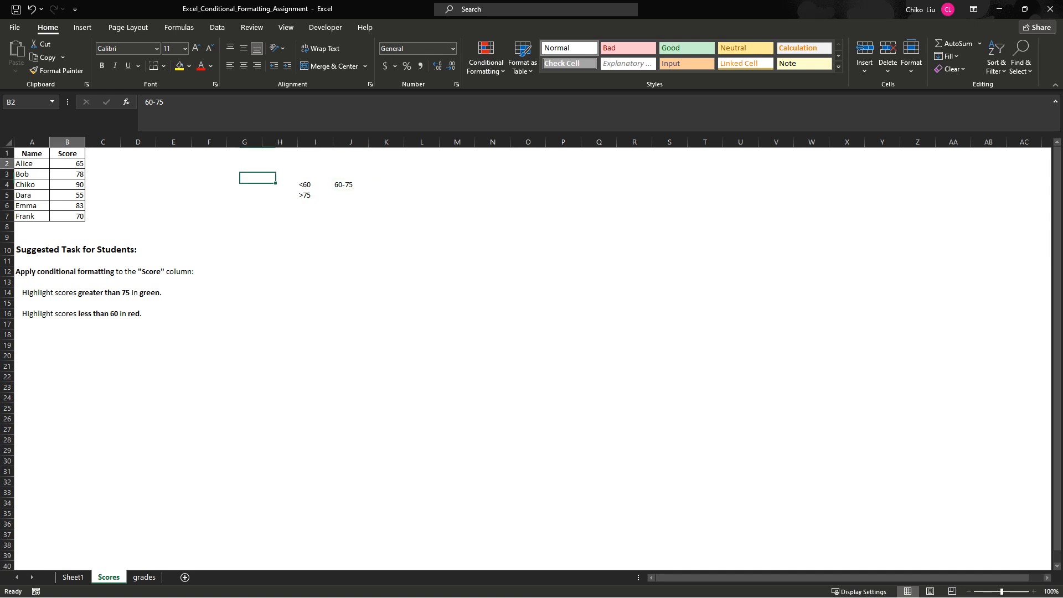
click(67, 216)
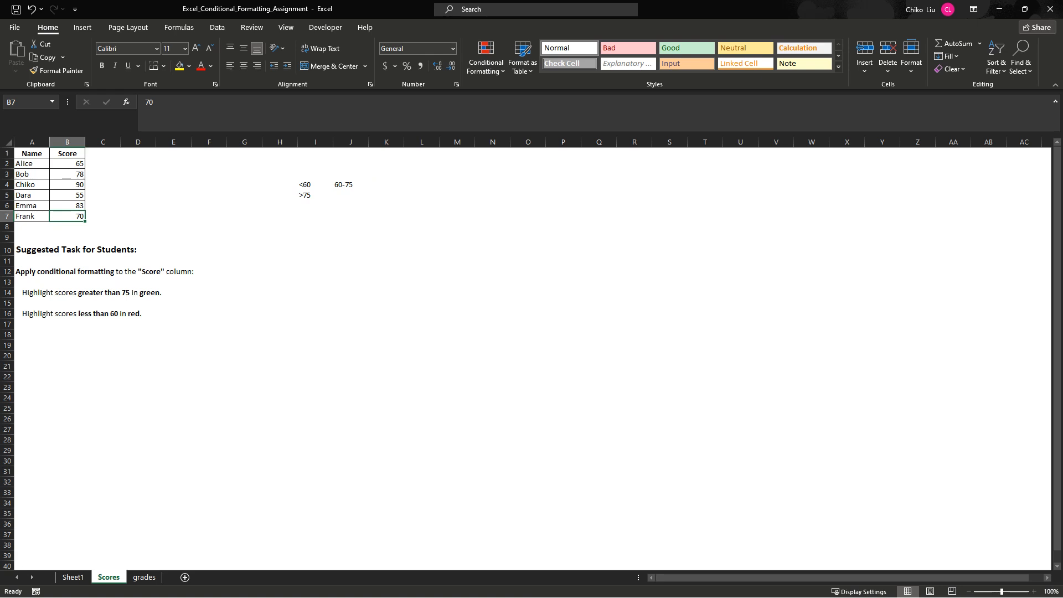
click(67, 164)
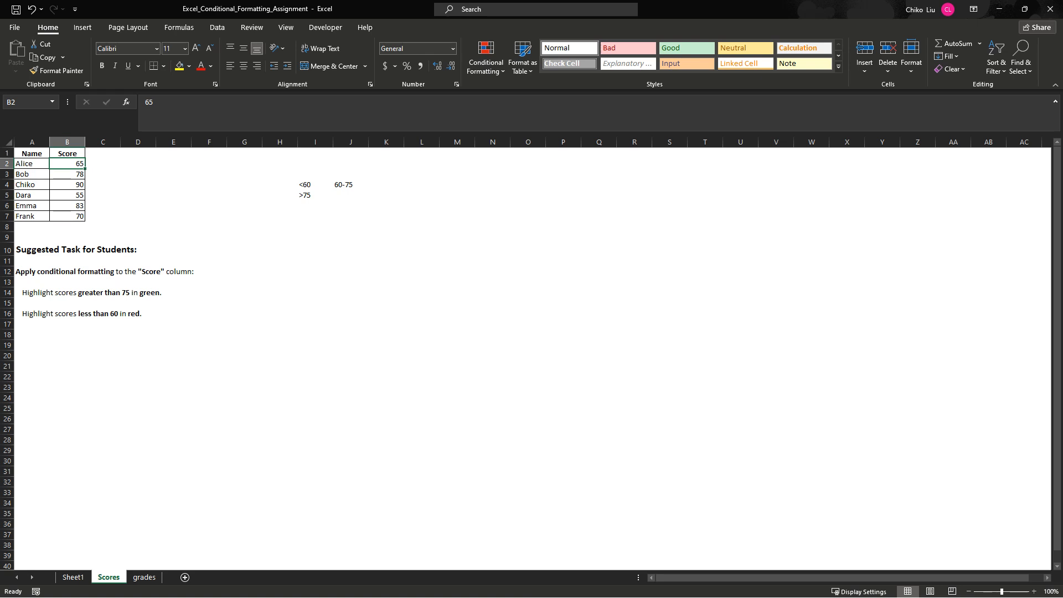
- Copy the conditional formatting of score cell B2 onto B3:B7 with Format Painter
click(57, 70)
drag(67, 174, 67, 216)
click(173, 227)
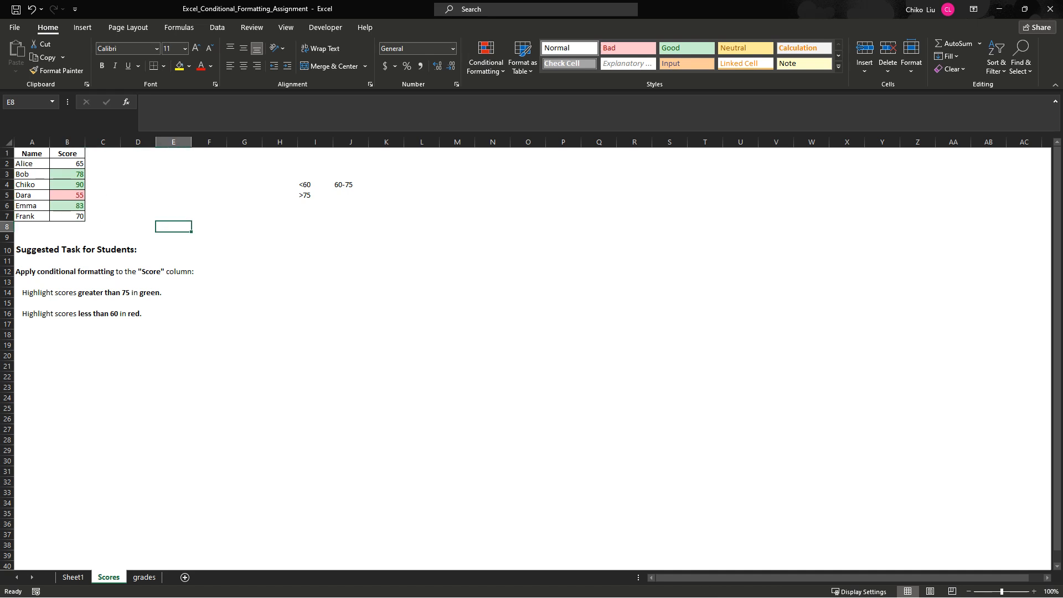
- Review the conditional formatting rules and the range they apply to for score cell B2
click(67, 174)
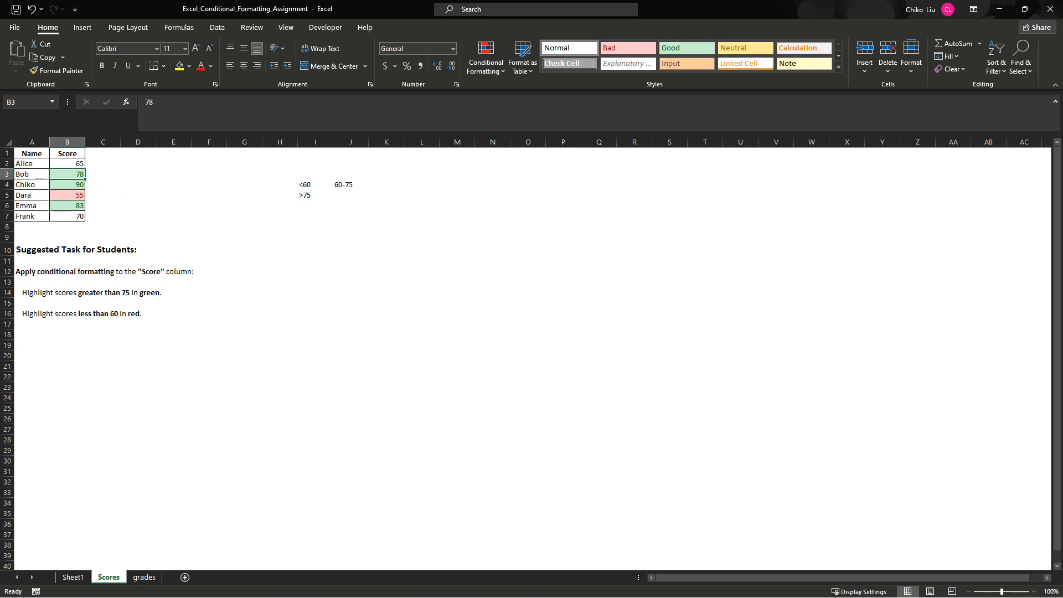
click(67, 164)
click(67, 174)
click(67, 164)
click(486, 57)
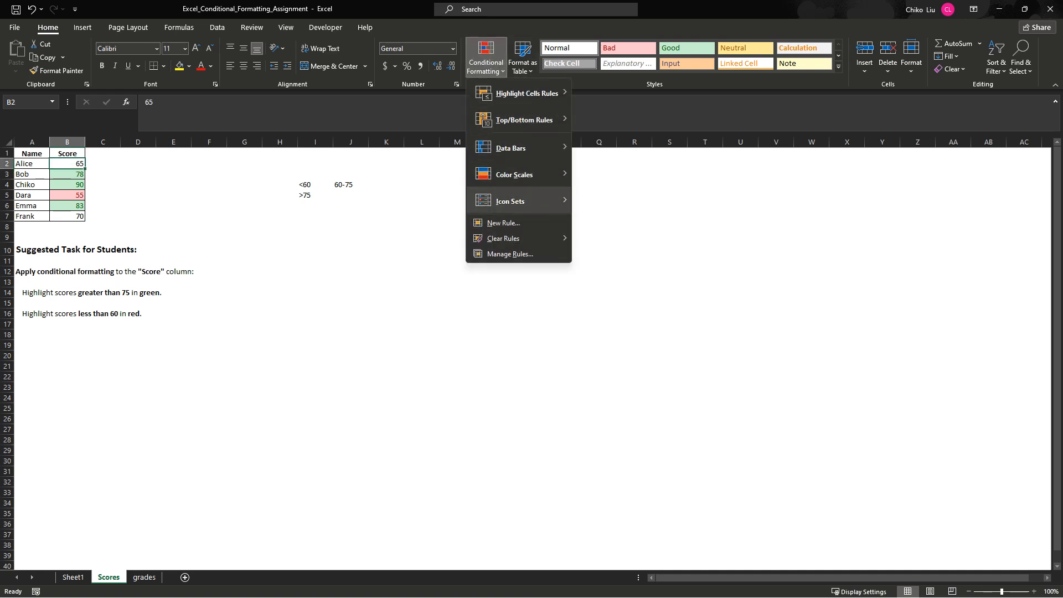
click(509, 254)
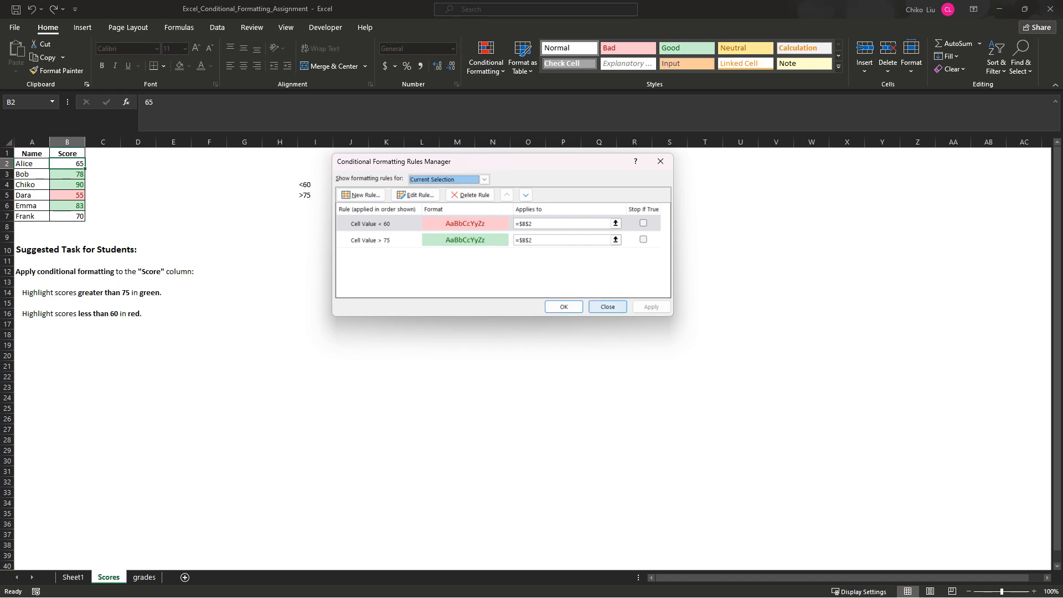
click(607, 307)
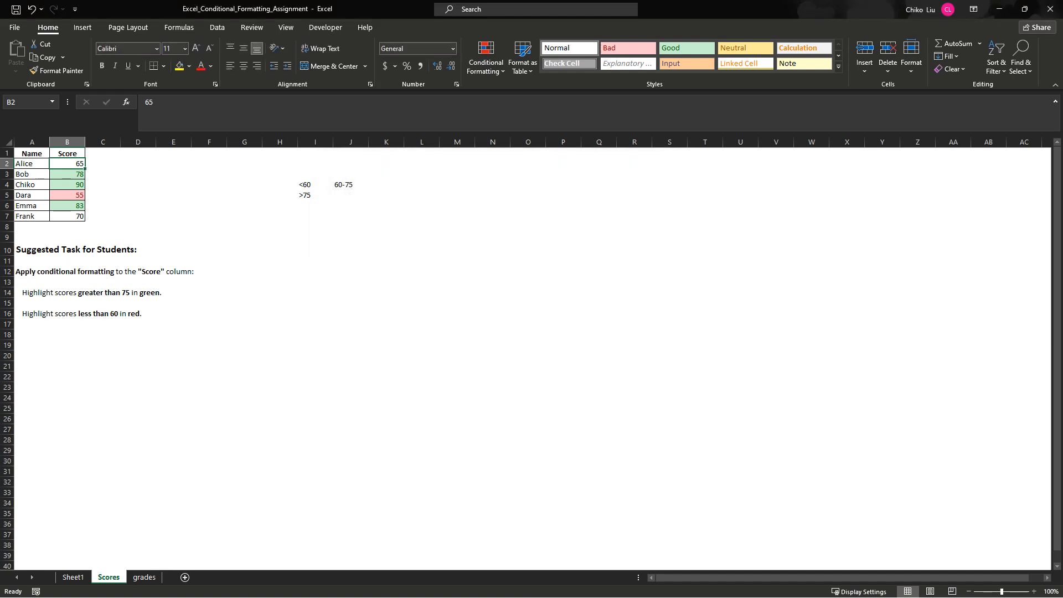
- Review the conditional formatting rules and the range they apply to for score cell B5
click(67, 195)
click(486, 55)
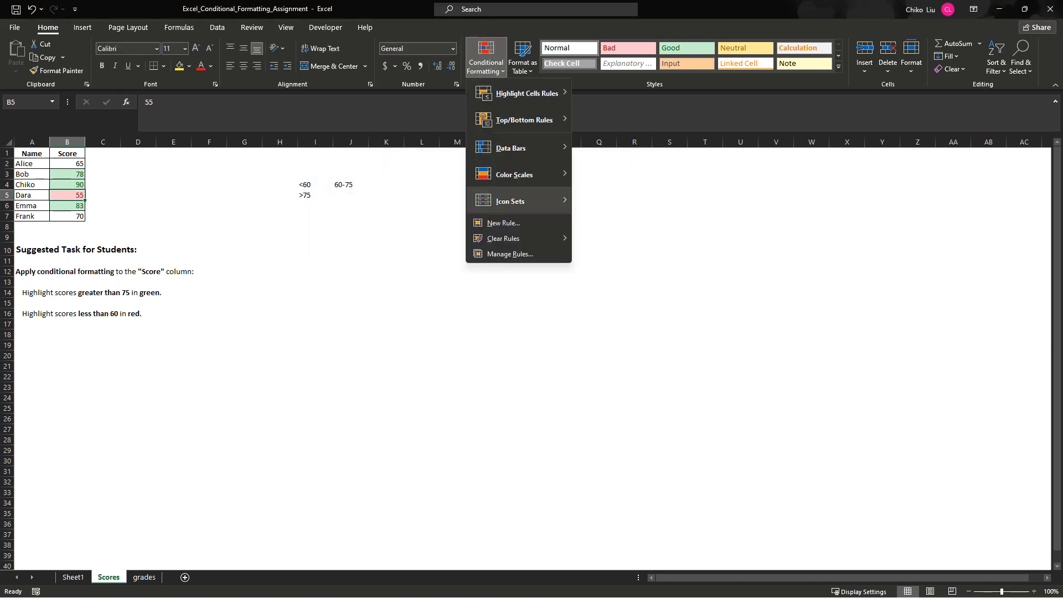
click(509, 253)
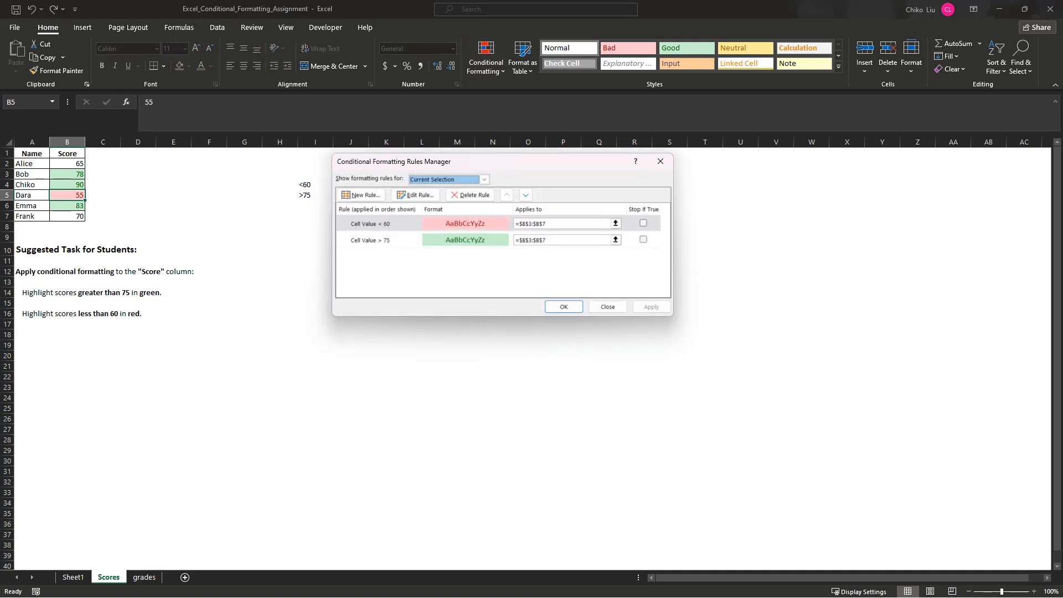
click(608, 307)
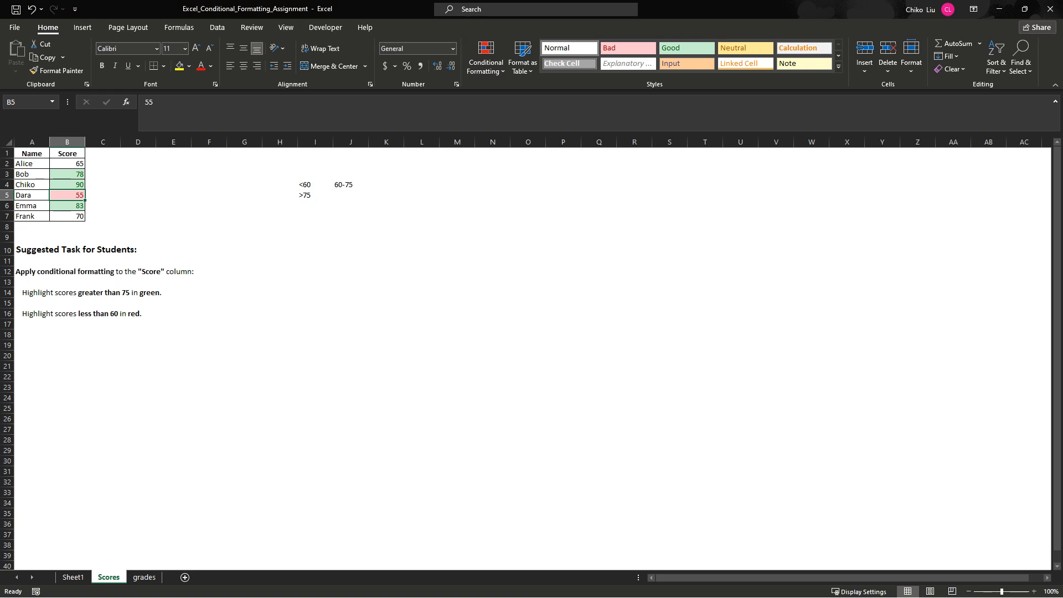
- Check the highlighting of the scores in B2:B7, going through B2 to B5 individually and finishing on B2
drag(67, 164, 67, 215)
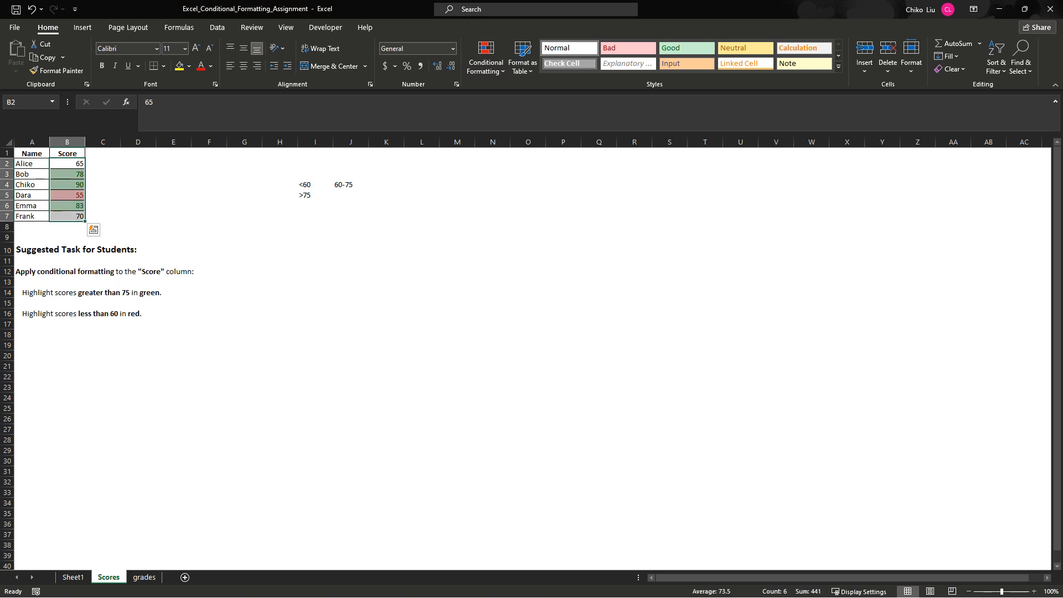
click(67, 163)
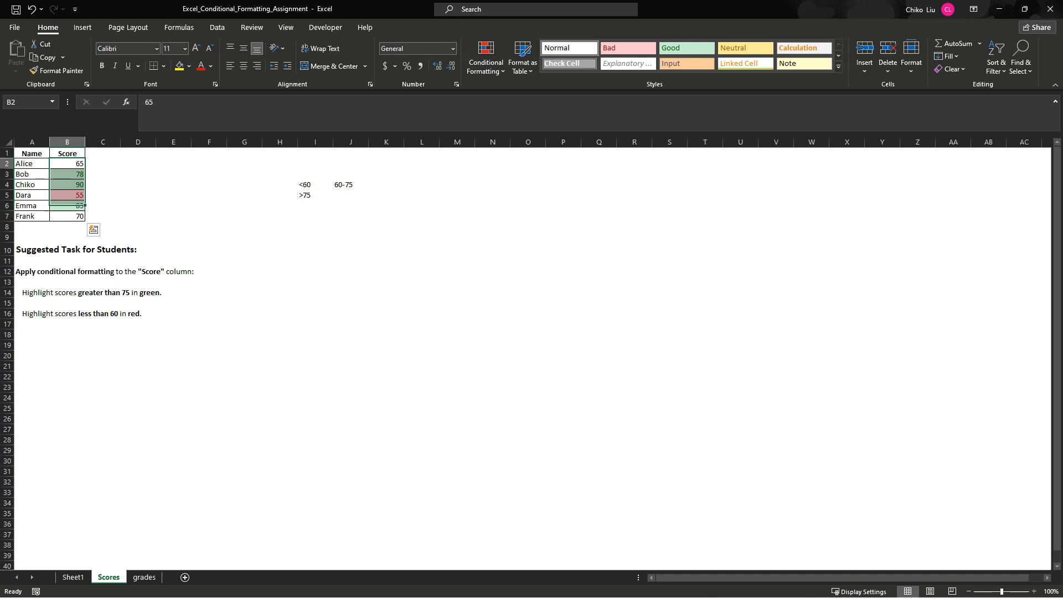
click(67, 174)
click(67, 185)
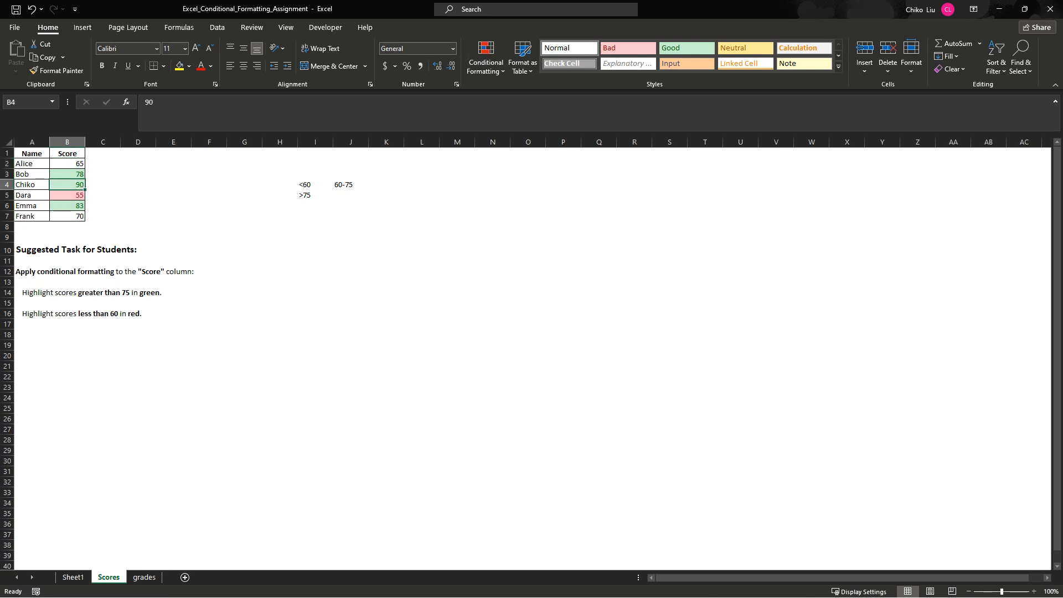
click(67, 195)
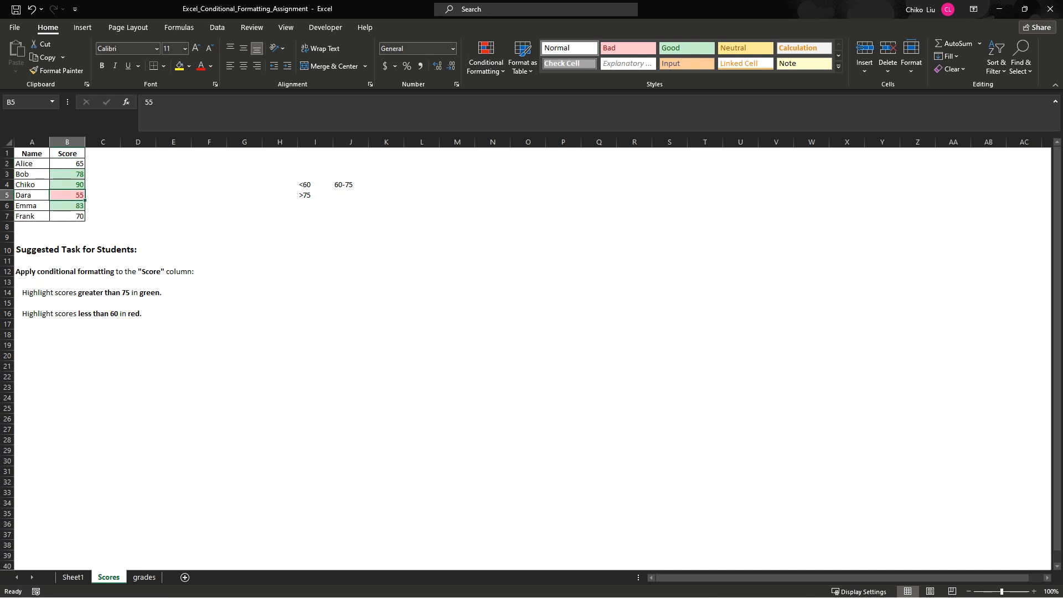
click(67, 164)
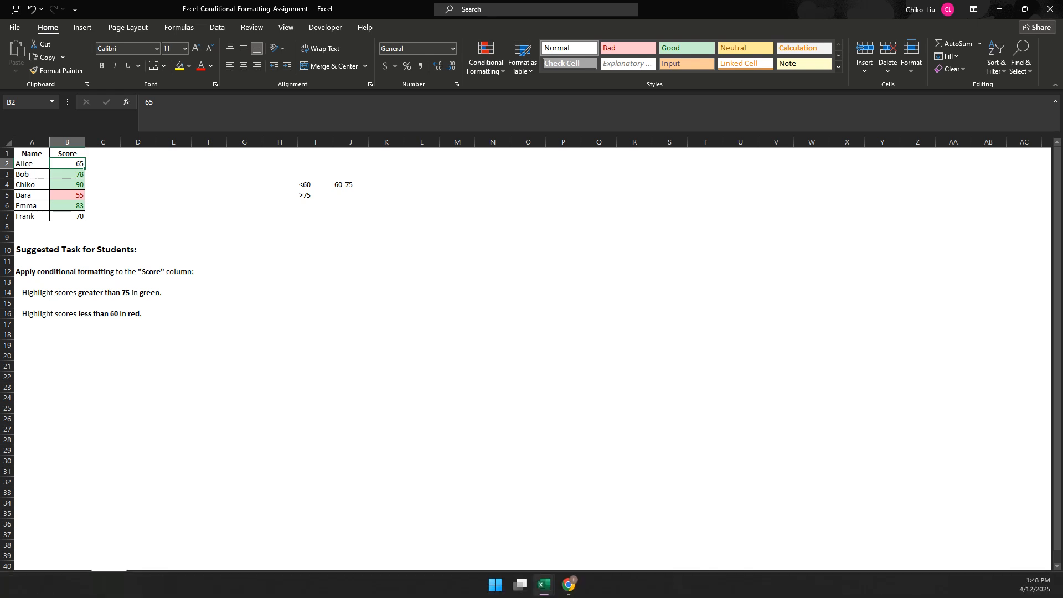
- On the grades sheet, start a new formula-based conditional formatting rule for the averages in E2:E7
click(144, 577)
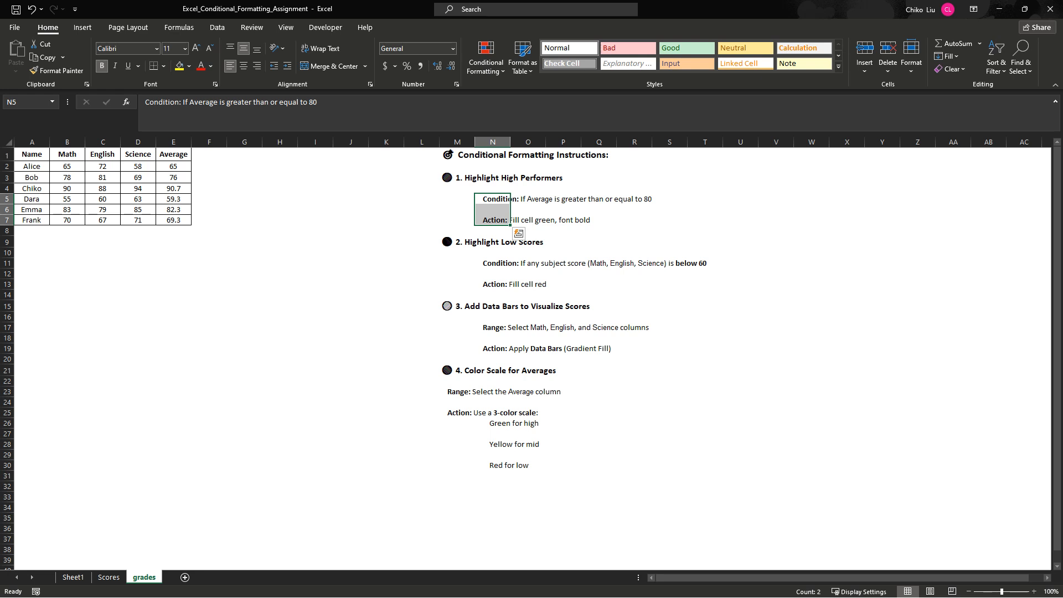
drag(174, 166, 173, 220)
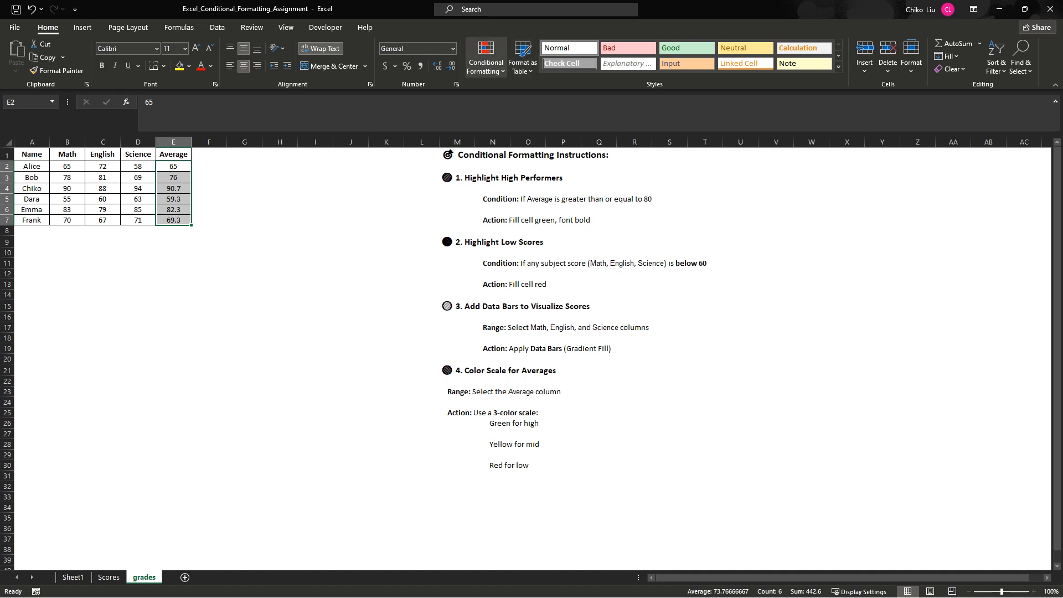
click(486, 61)
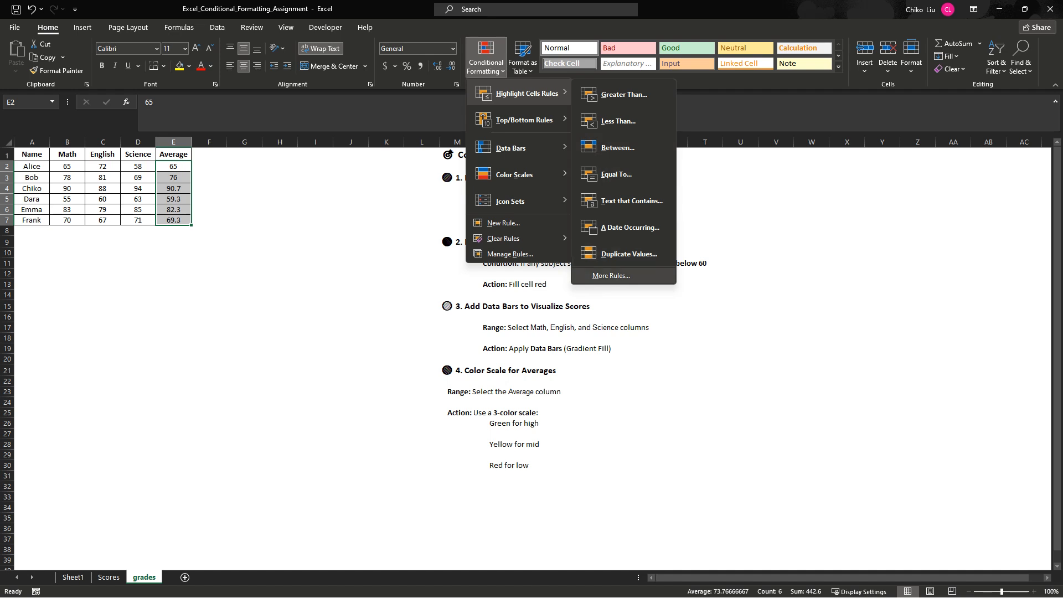
click(611, 275)
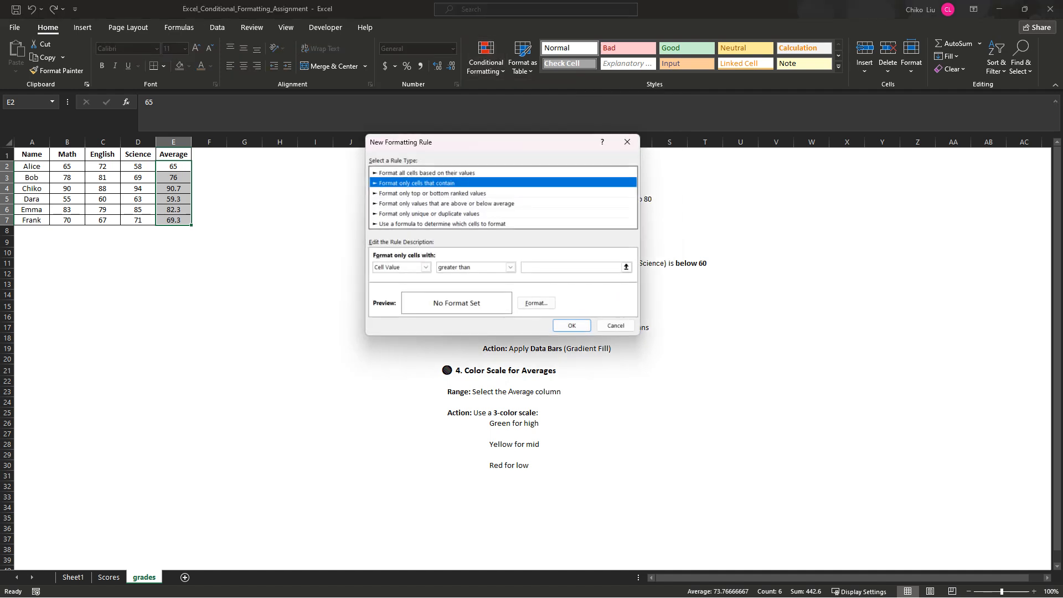
click(442, 223)
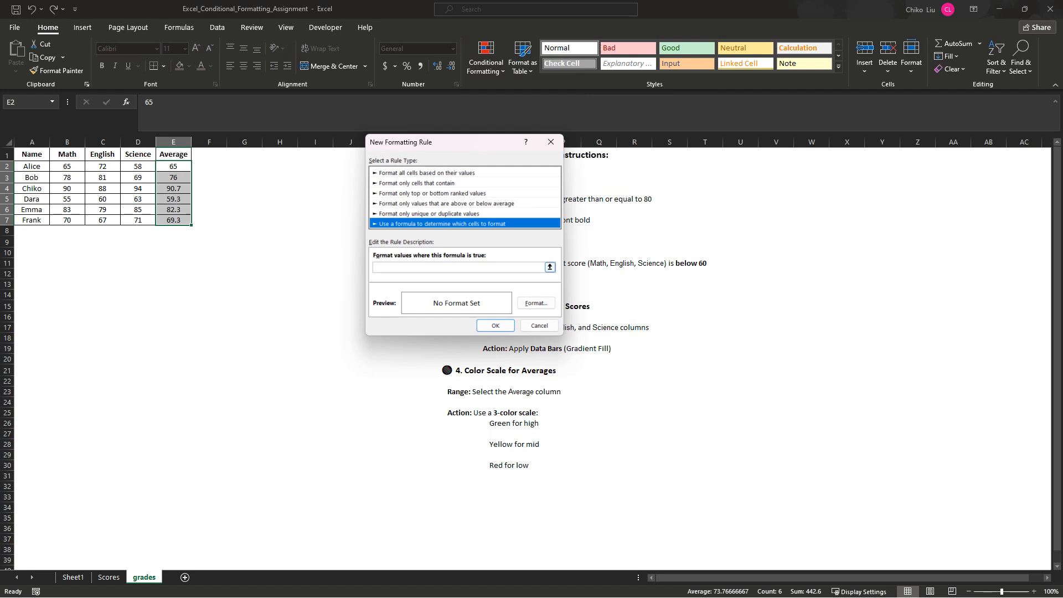
- Enter =E2>=80 as the formula of the new formatting rule
click(458, 268)
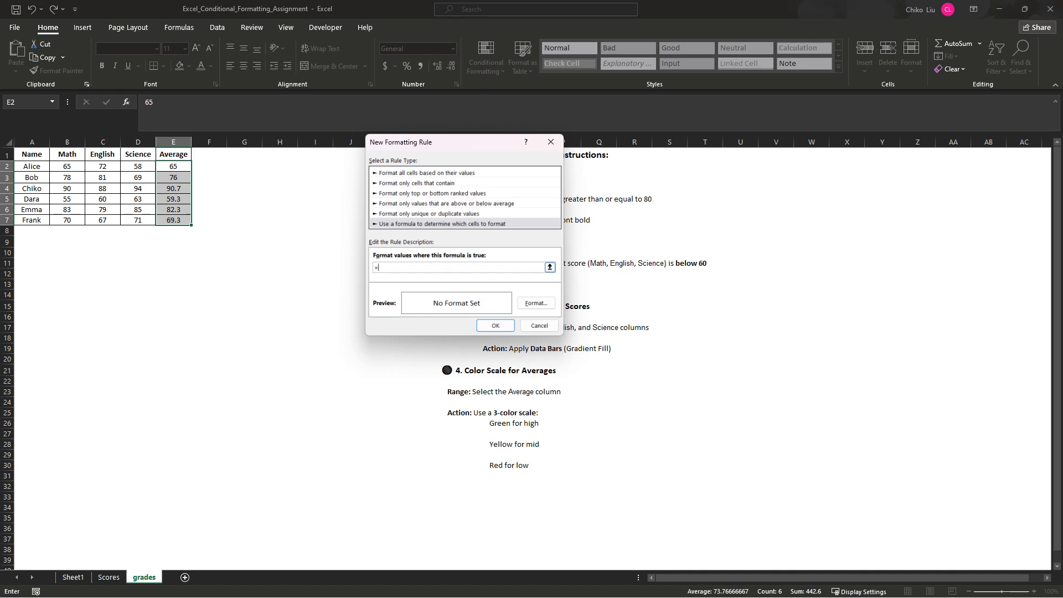
text($)
text(E)
text(2)
key(BackSpace)
key(BackSpace)
key(BackSpace)
text(E2>=80)
right_click(414, 268)
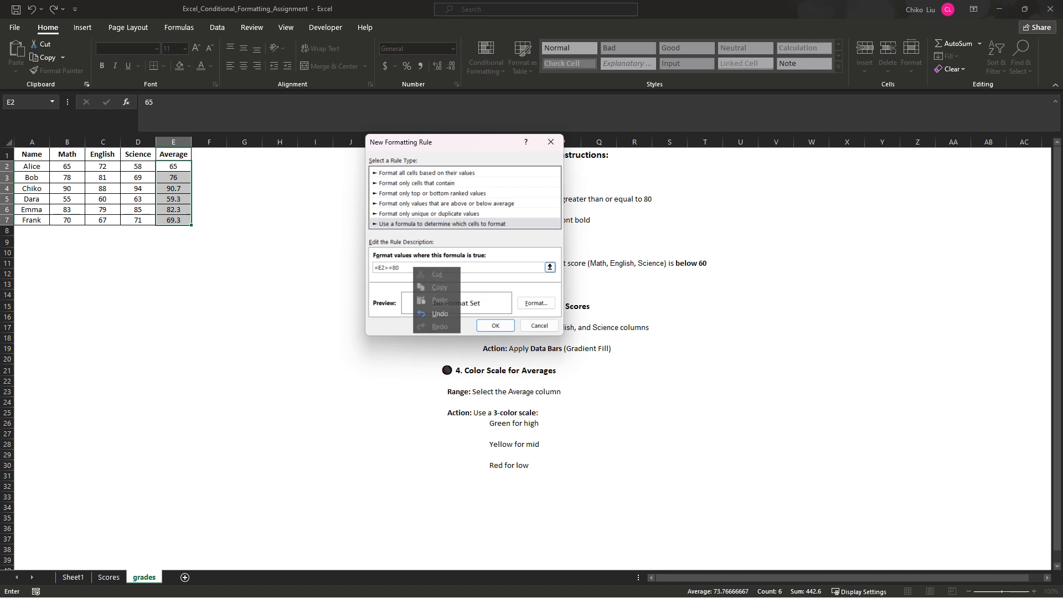
- Give the rule's format a light olive green background fill
click(536, 303)
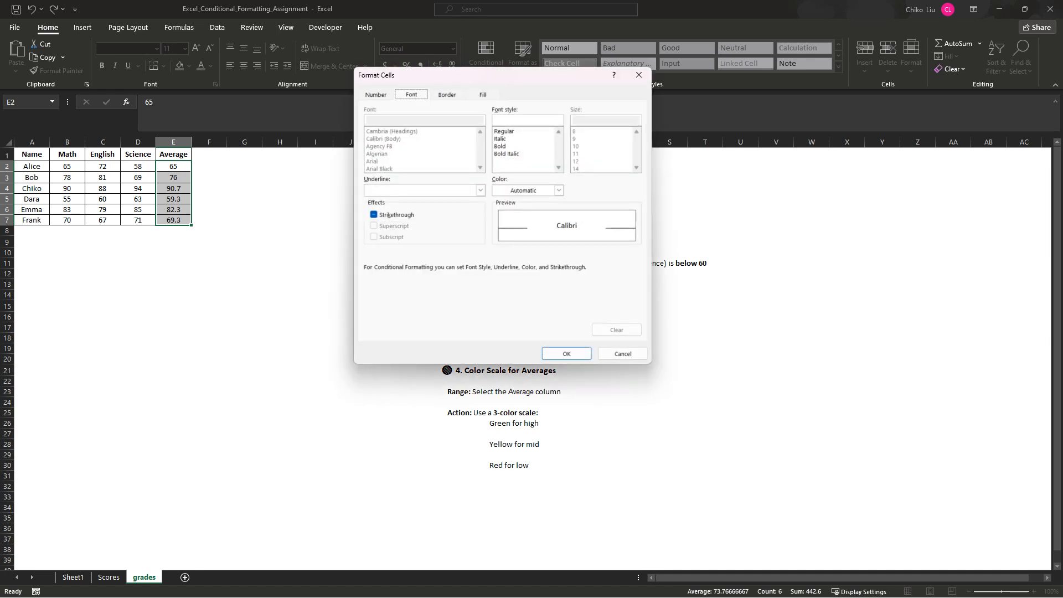
drag(479, 75, 471, 236)
click(417, 255)
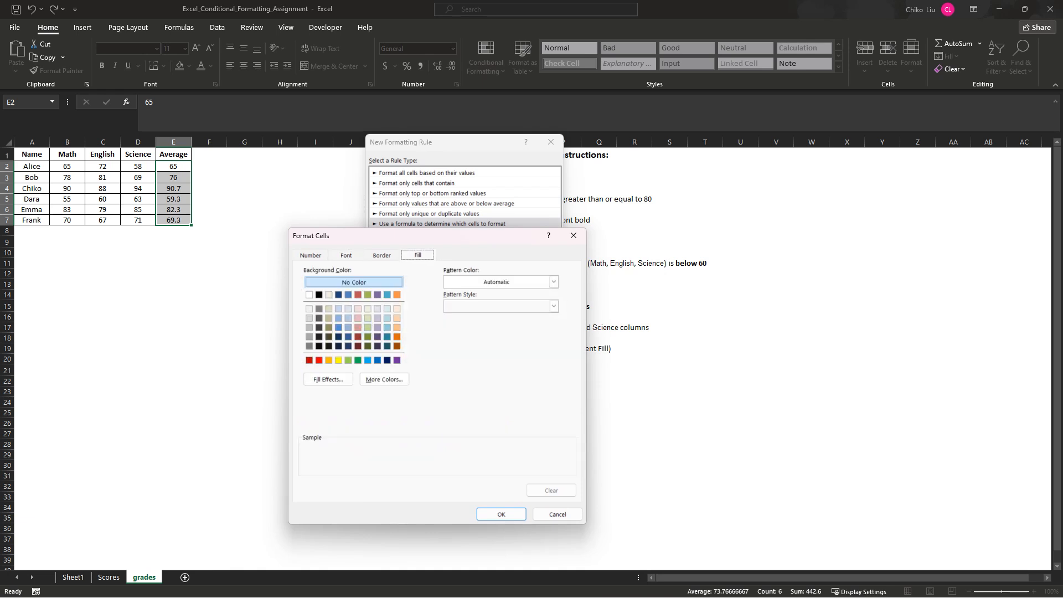
click(368, 347)
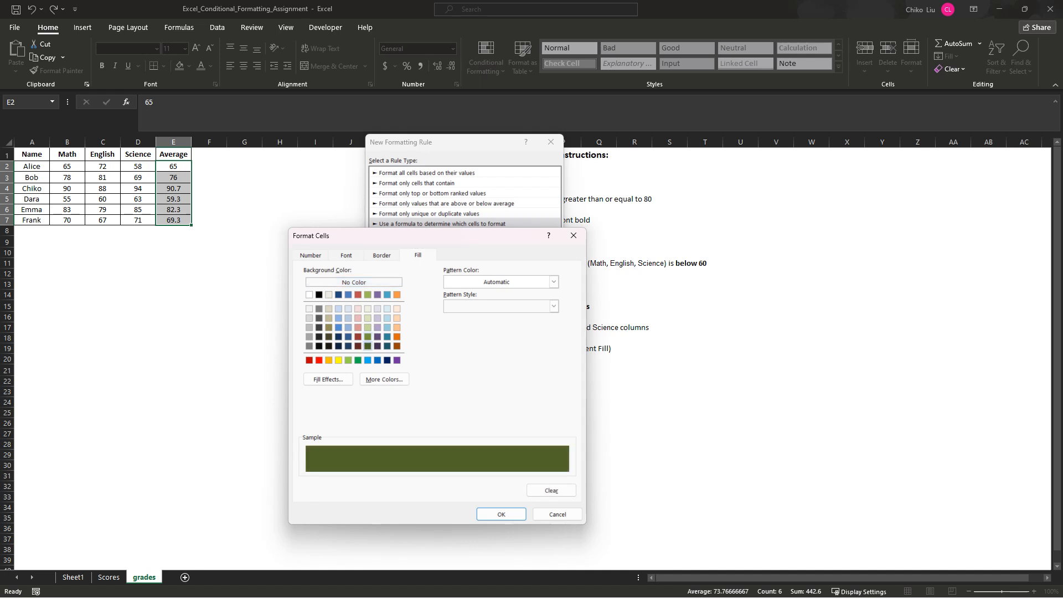
click(367, 337)
click(367, 346)
click(368, 337)
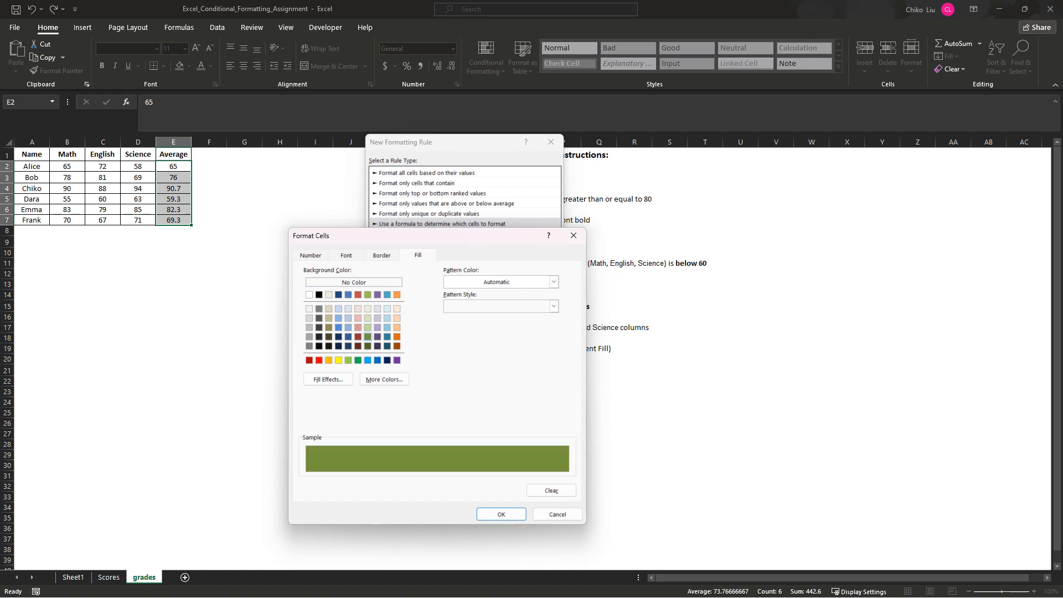
click(368, 327)
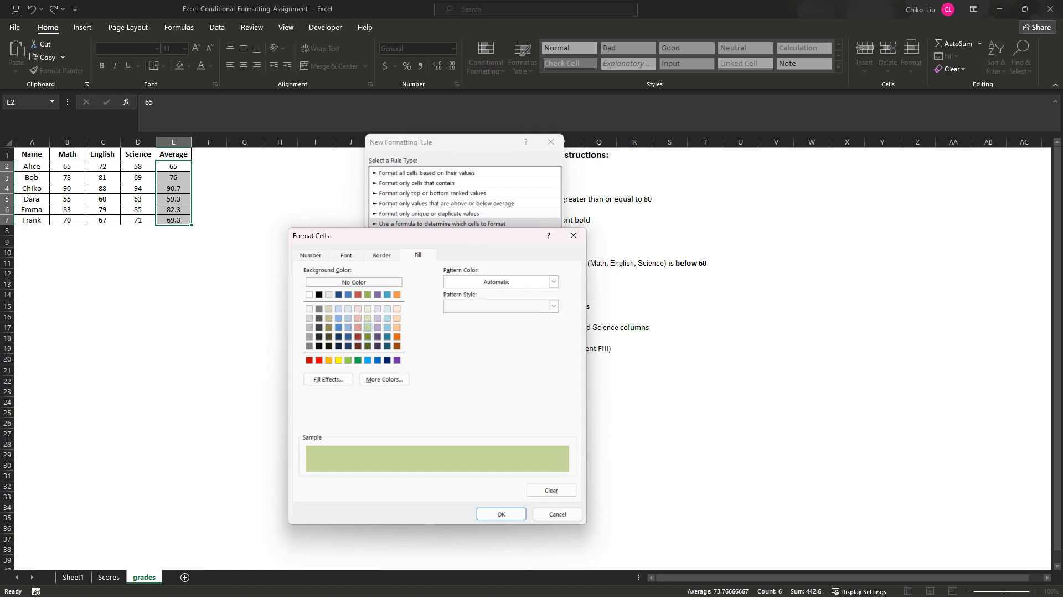
- Set the rule's font color to Olive Green, Accent 3, Darker 50% and apply the rule to the averages
click(346, 255)
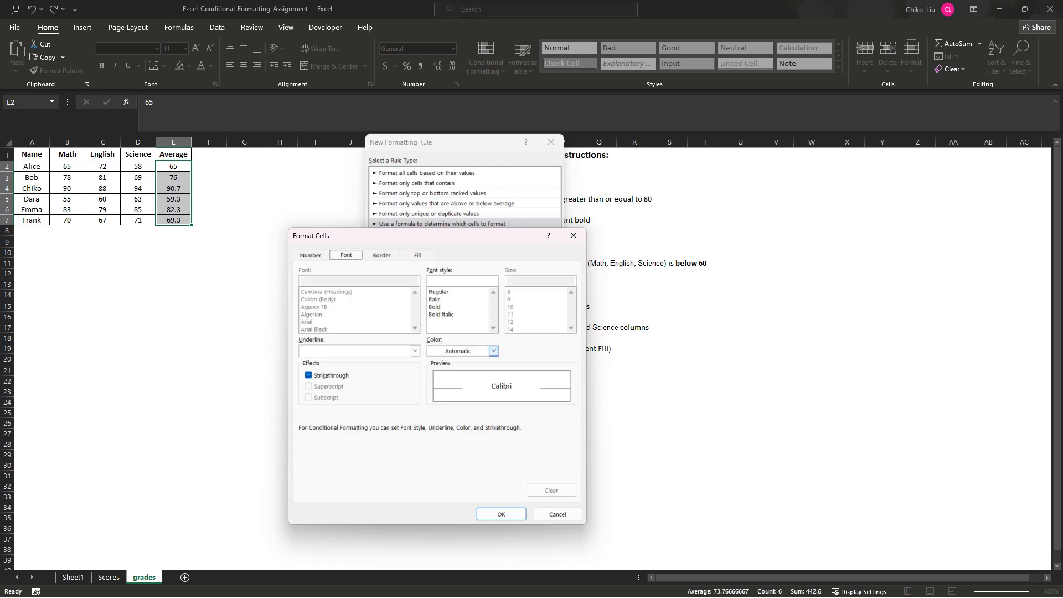
click(493, 351)
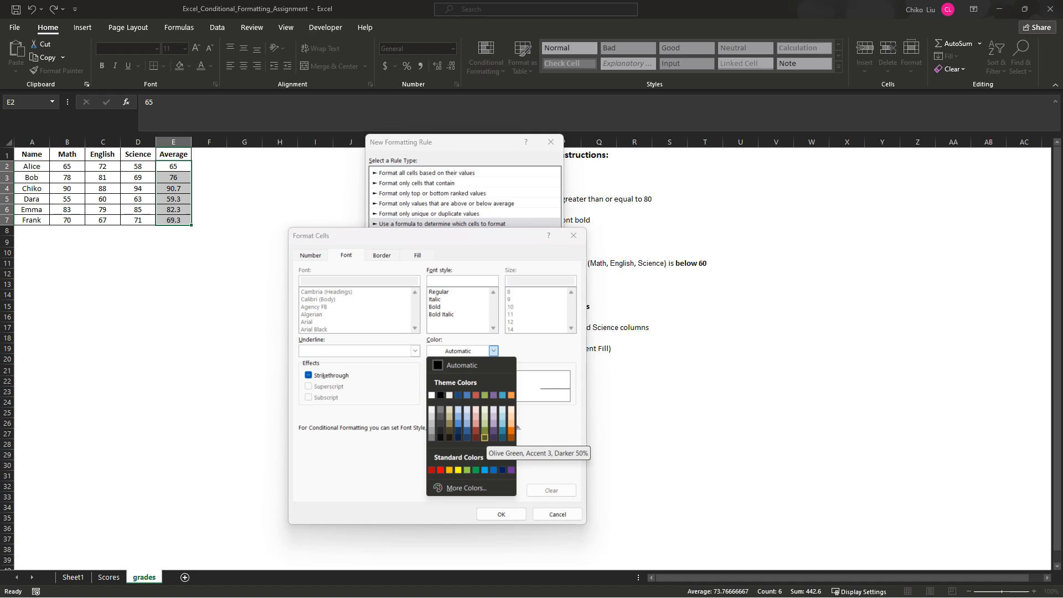
click(484, 438)
click(501, 513)
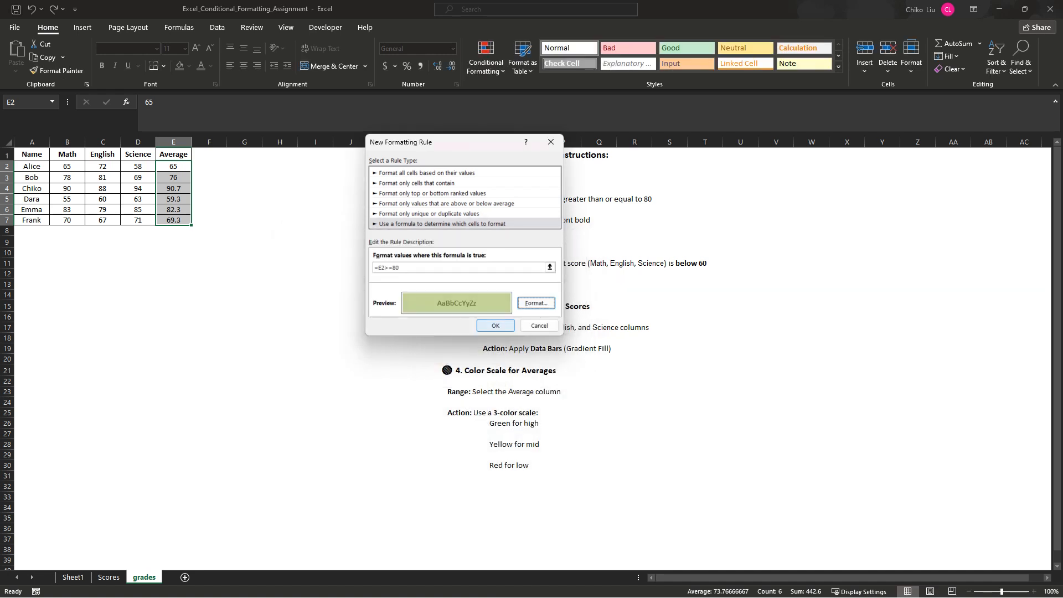
key(Return)
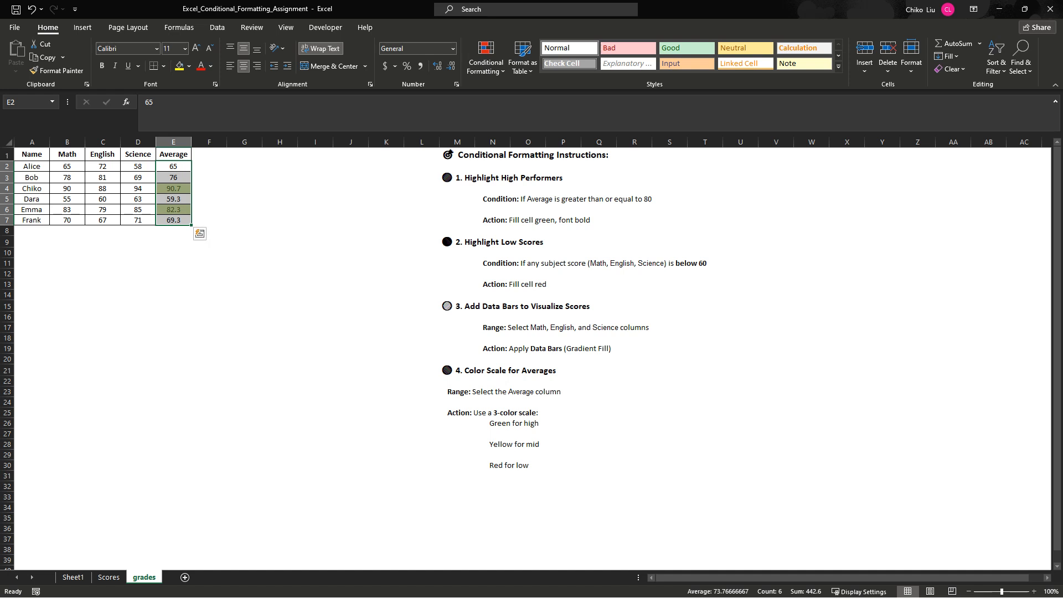
click(280, 177)
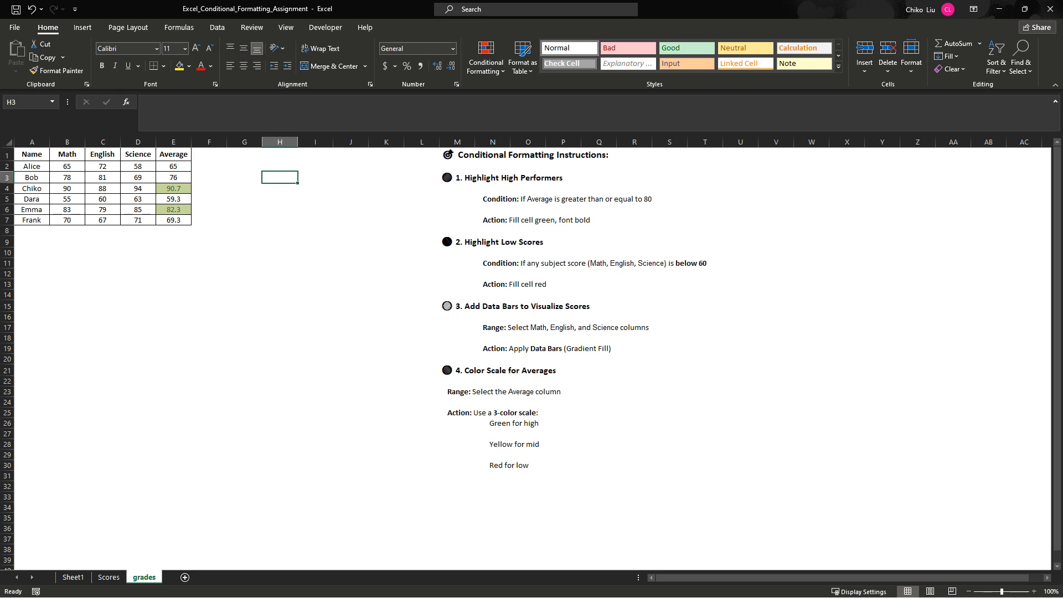
- Edit the averages rule on E2:E7 so its format uses a bold font style and the Automatic font color
drag(174, 166, 173, 220)
click(486, 62)
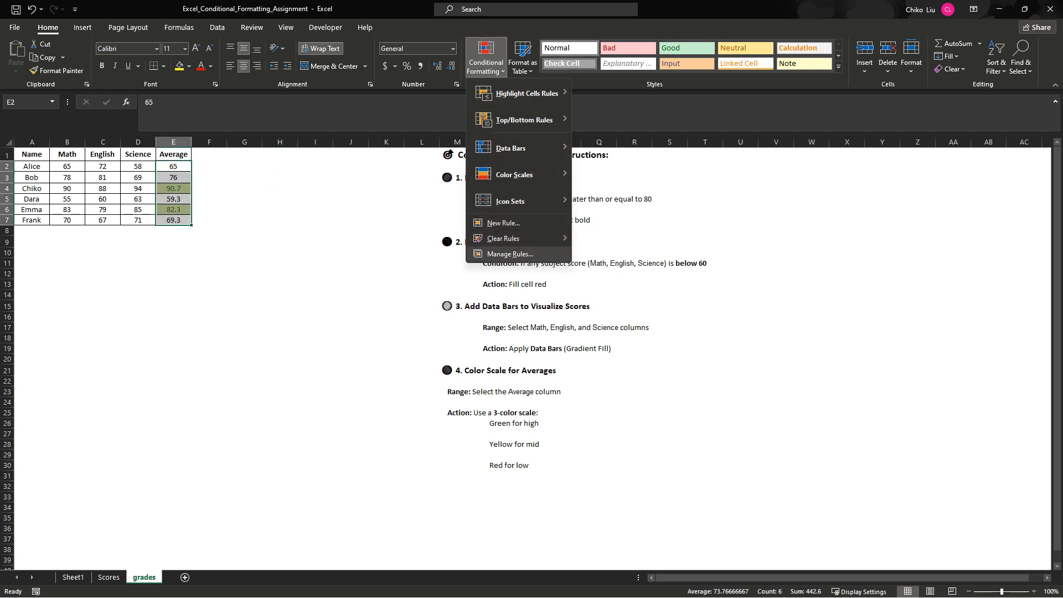
click(509, 257)
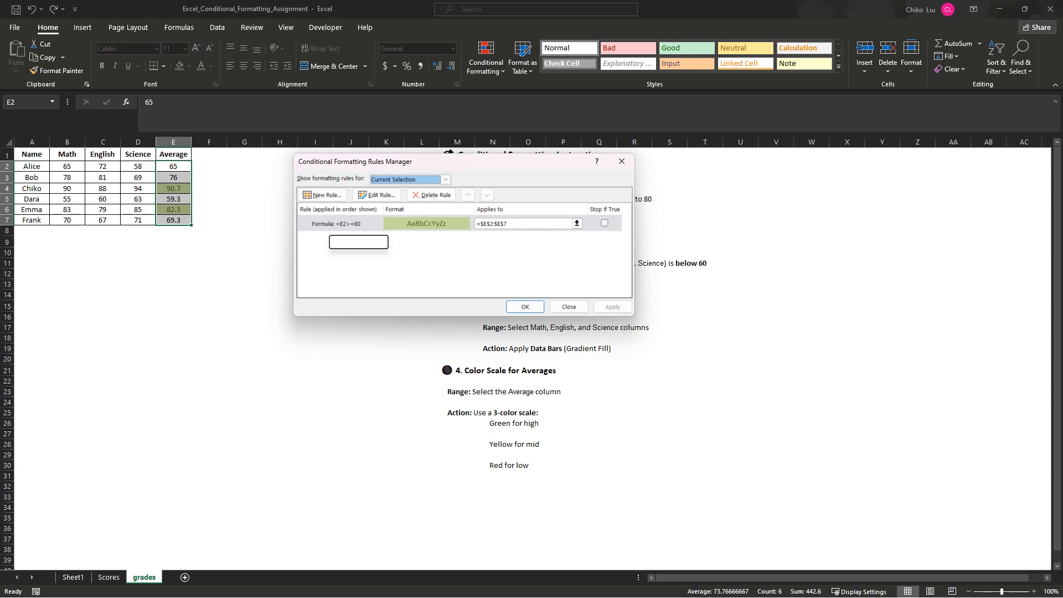
double_click(332, 224)
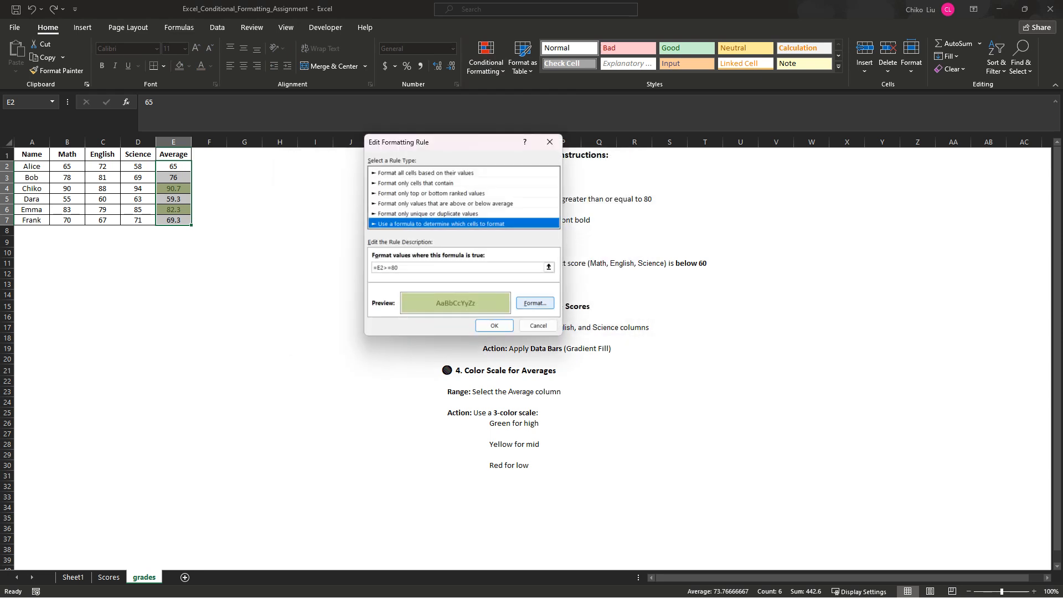
click(535, 303)
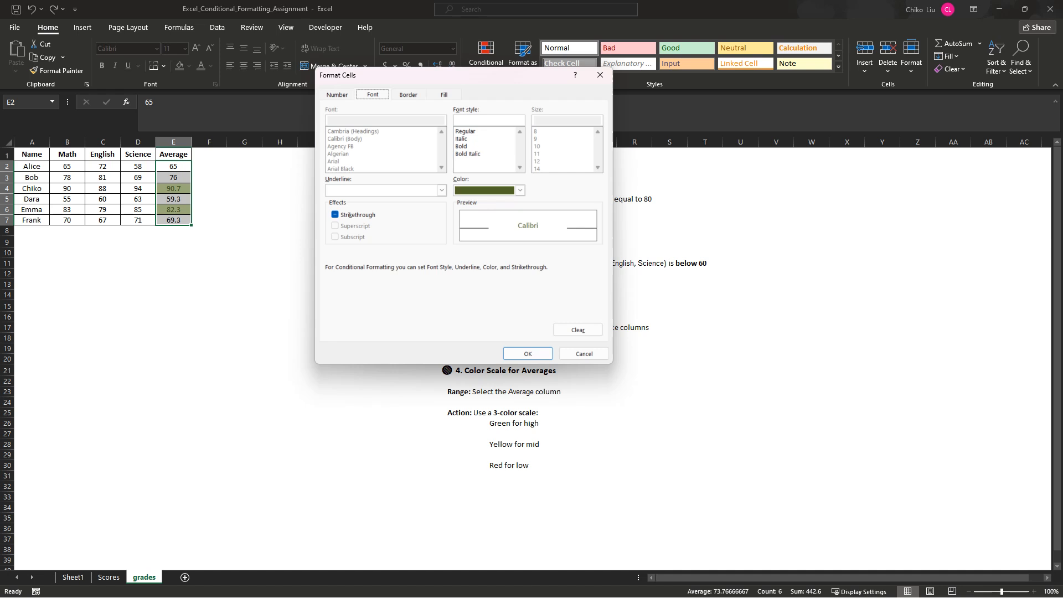
click(461, 147)
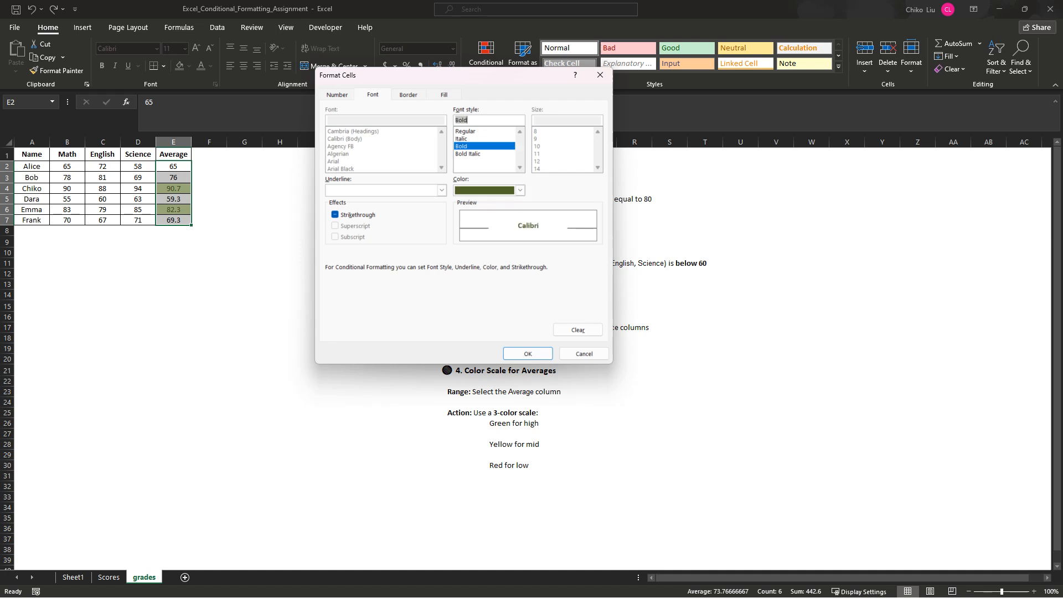
click(520, 190)
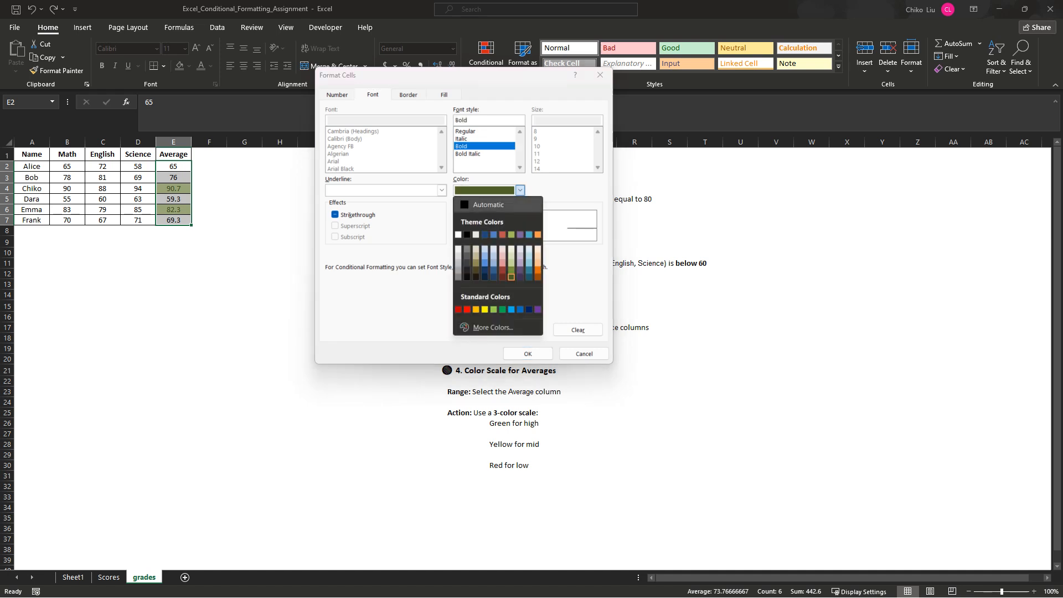
click(488, 204)
click(528, 354)
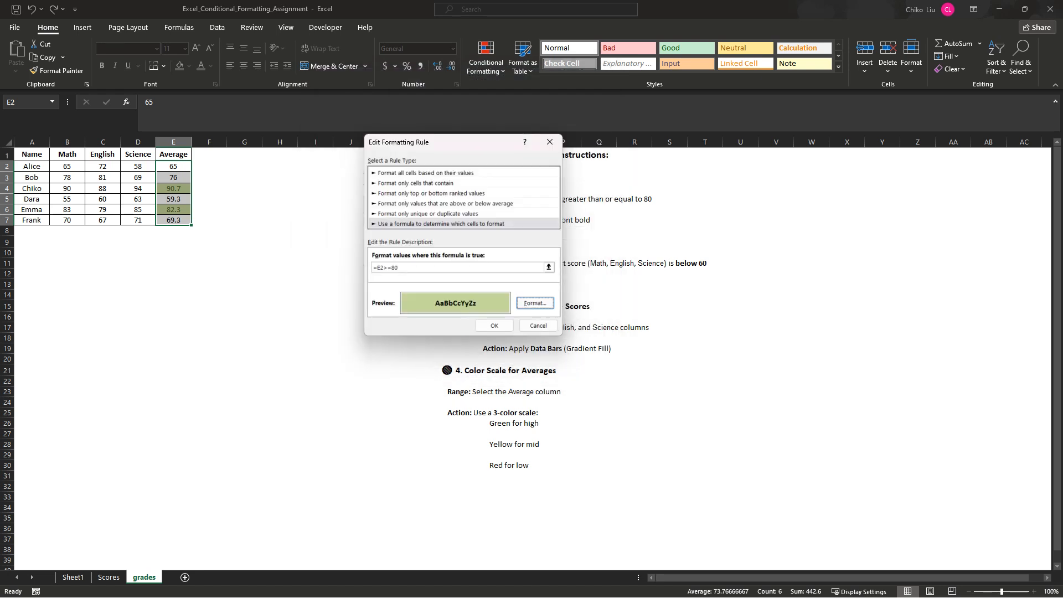
click(494, 325)
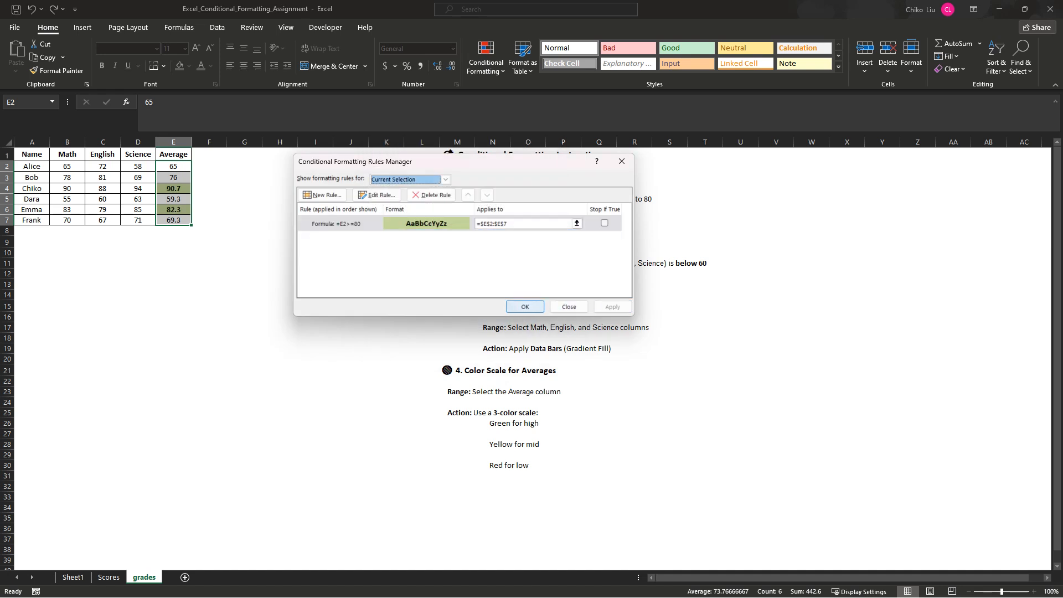
click(525, 307)
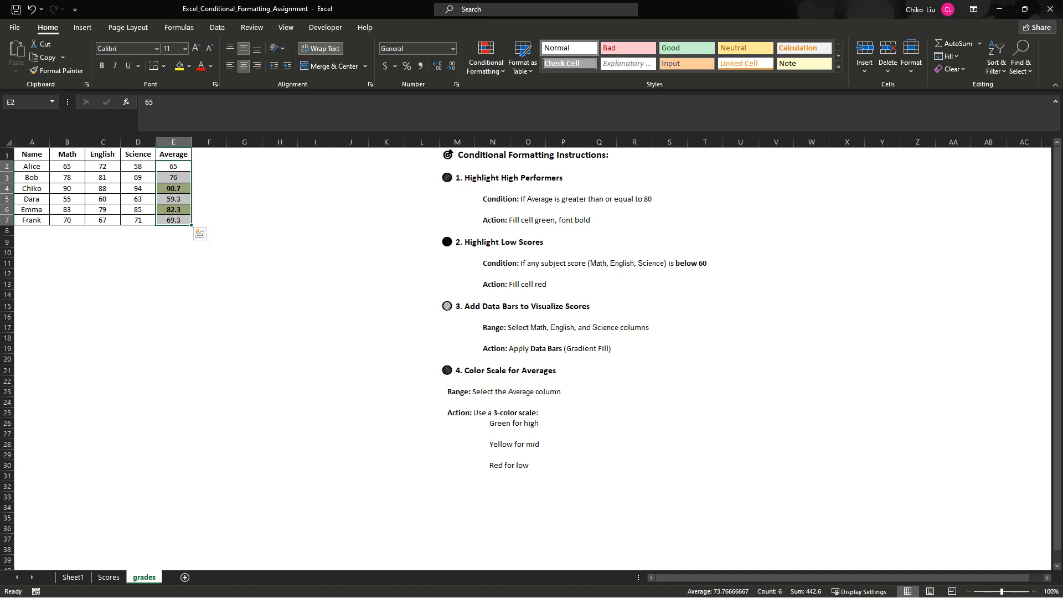
- Start a new formula-based formatting rule for the subject scores in B2:D7 with the formula =B2<60
drag(67, 166, 138, 220)
click(486, 56)
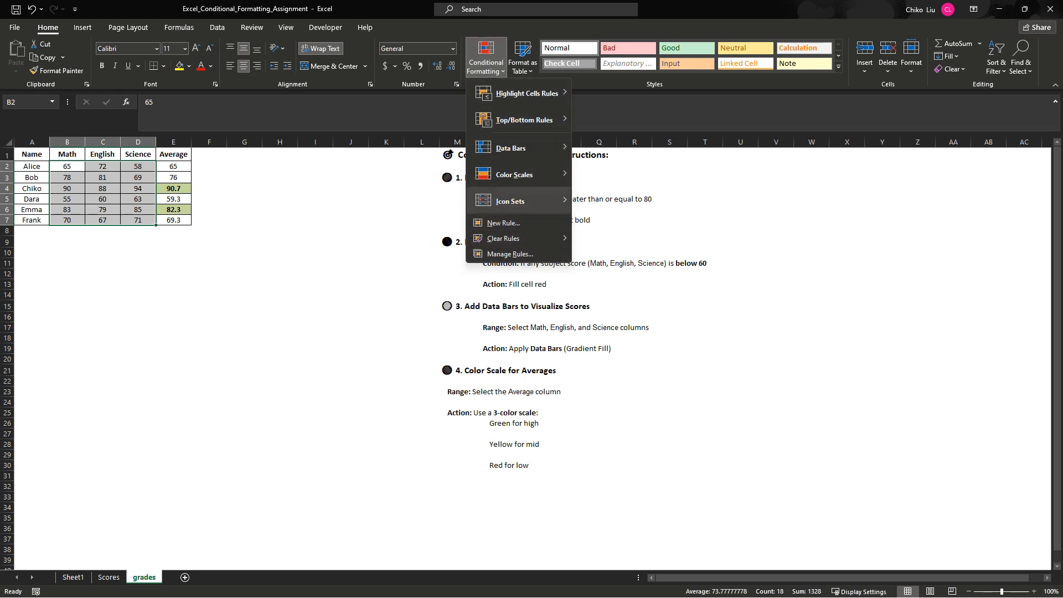
mouse_move(515, 174)
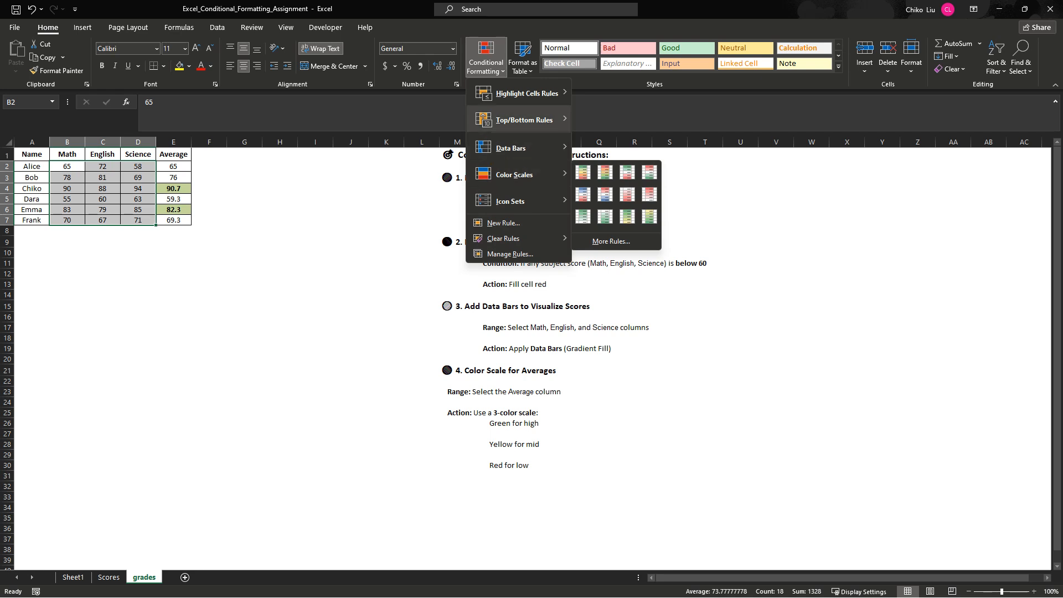
mouse_move(526, 93)
click(612, 275)
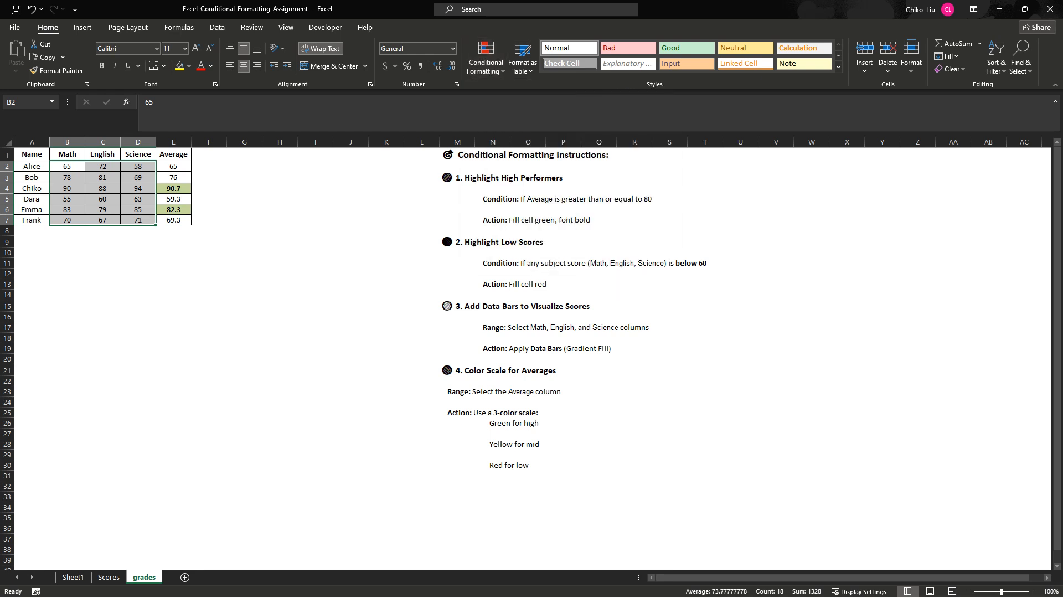
click(403, 223)
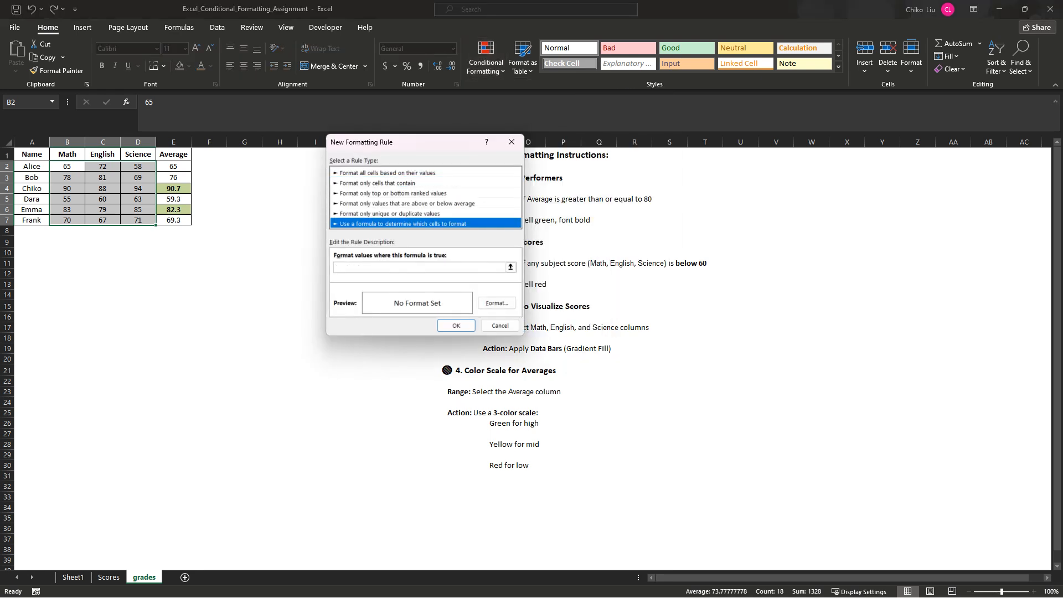
click(419, 268)
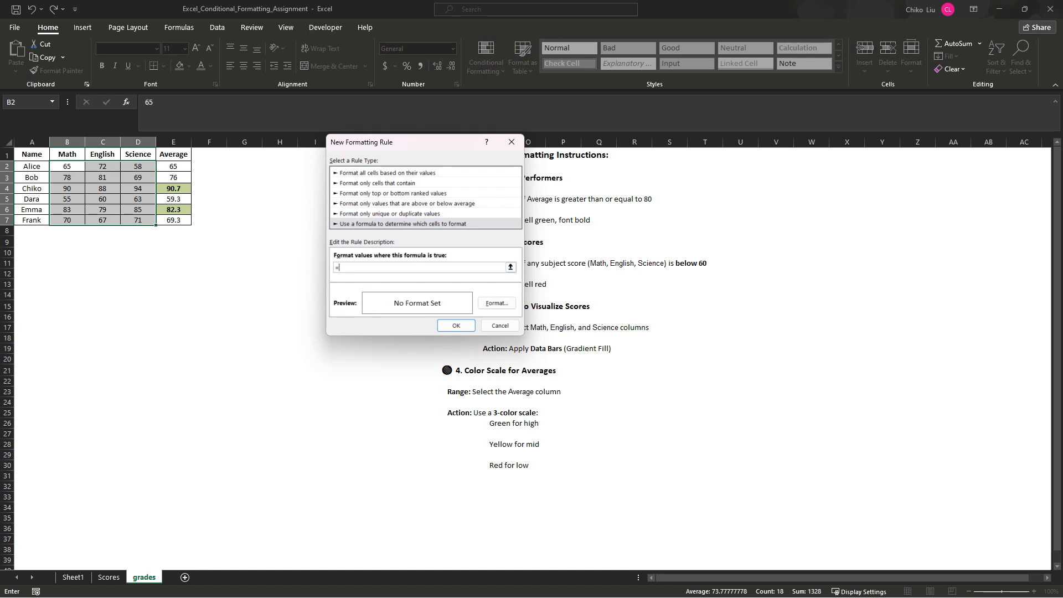
text(B2)
drag(406, 144, 289, 147)
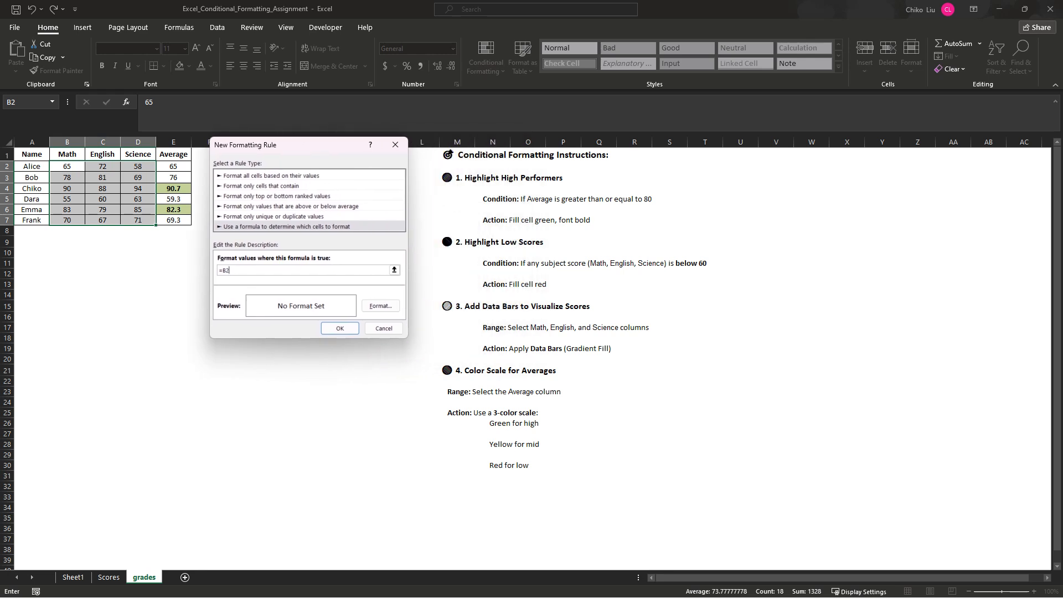
text(<60)
- Give the new rule a standard red background fill and apply it to the subject scores
click(380, 305)
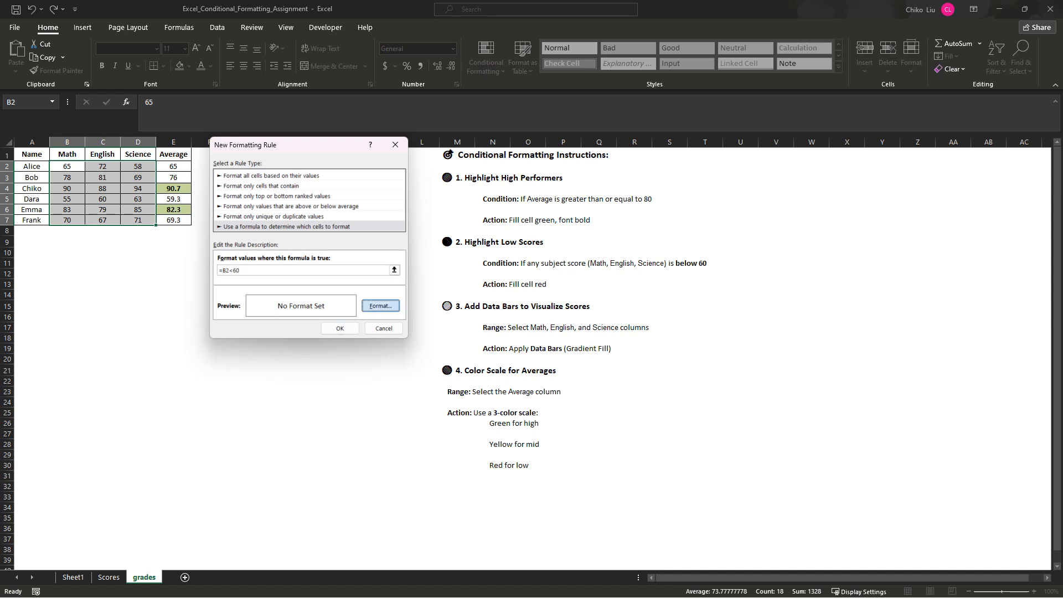
click(445, 95)
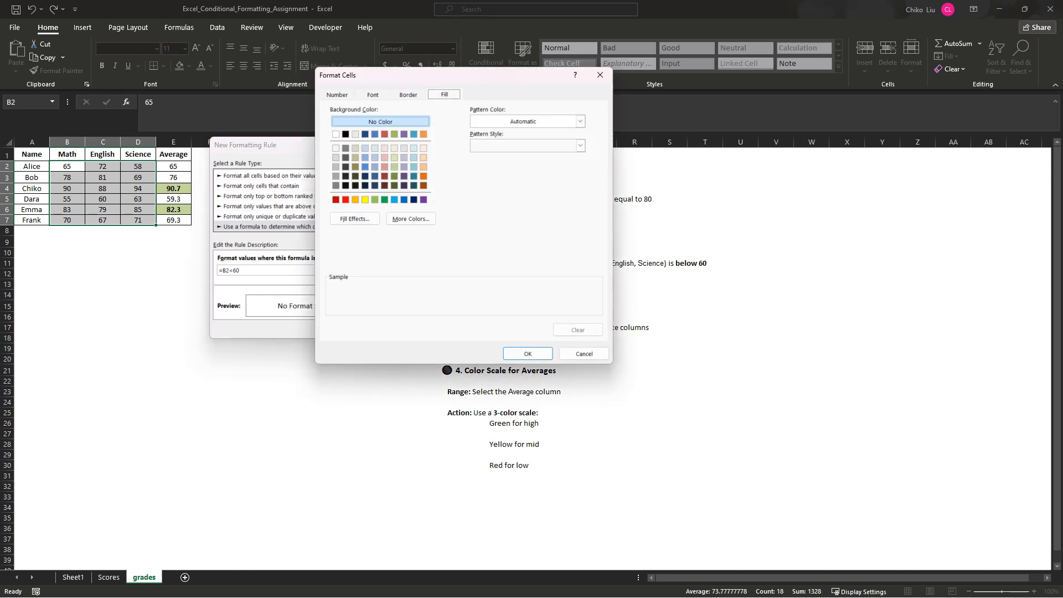
click(345, 200)
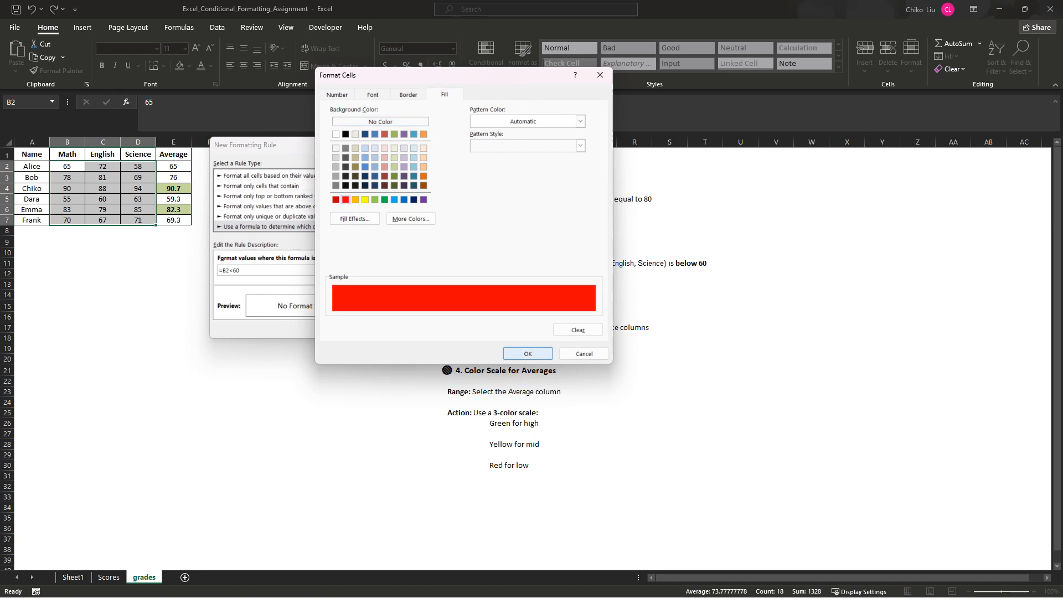
click(528, 353)
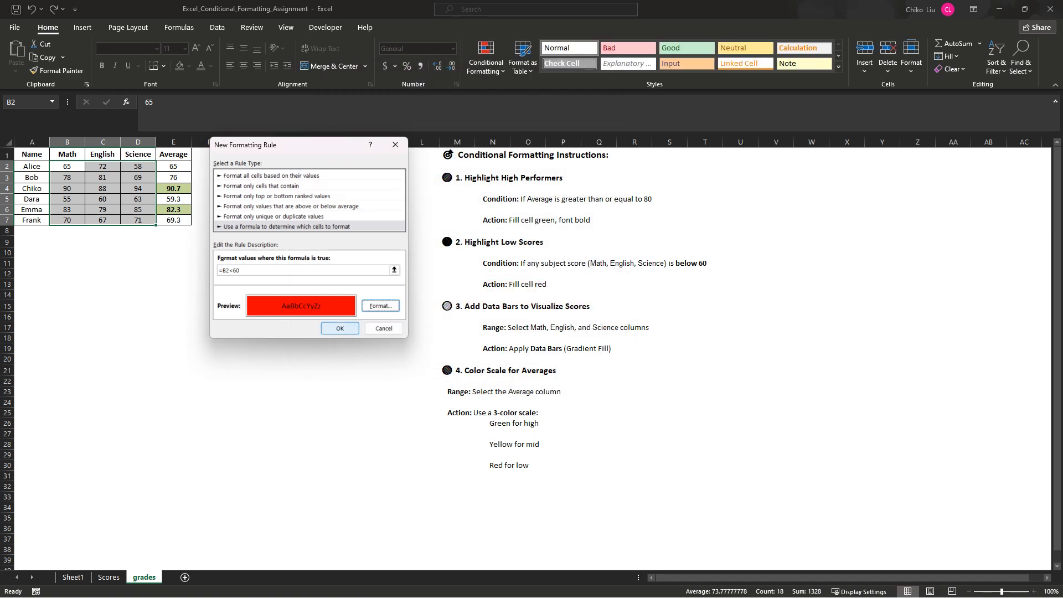
key(Return)
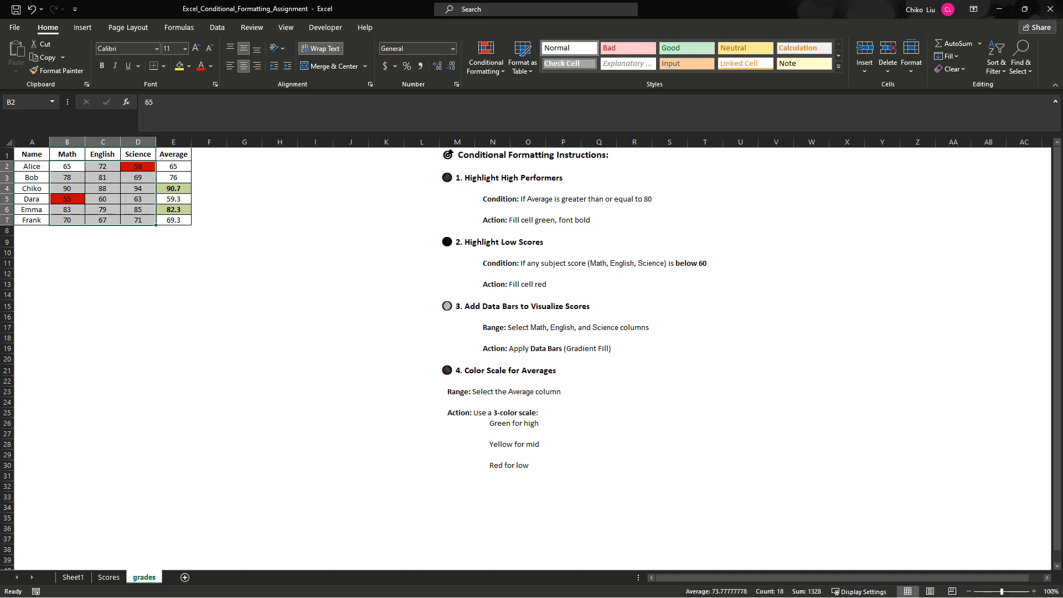
- Copy the whole grades table A1:E7 and paste the duplicate starting at cell A10
drag(32, 156, 173, 220)
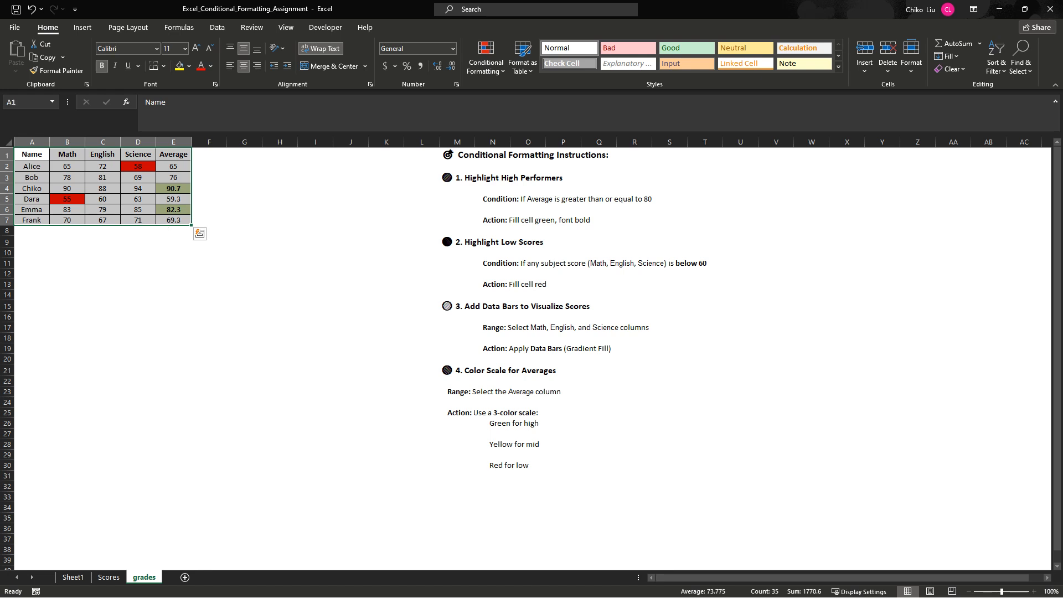
key(ctrl+c)
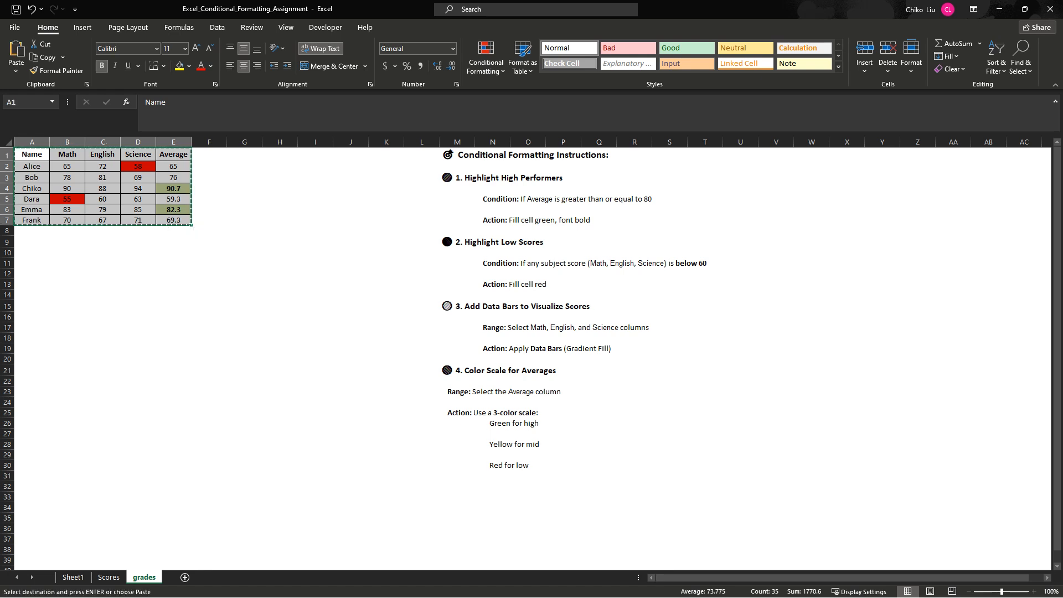
click(32, 253)
key(ctrl+v)
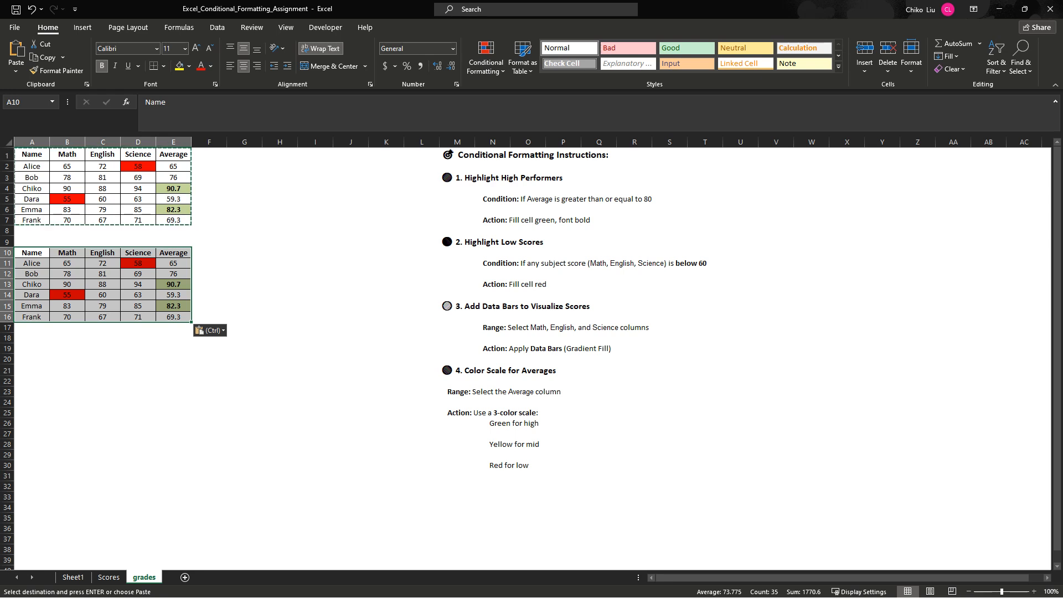
click(527, 274)
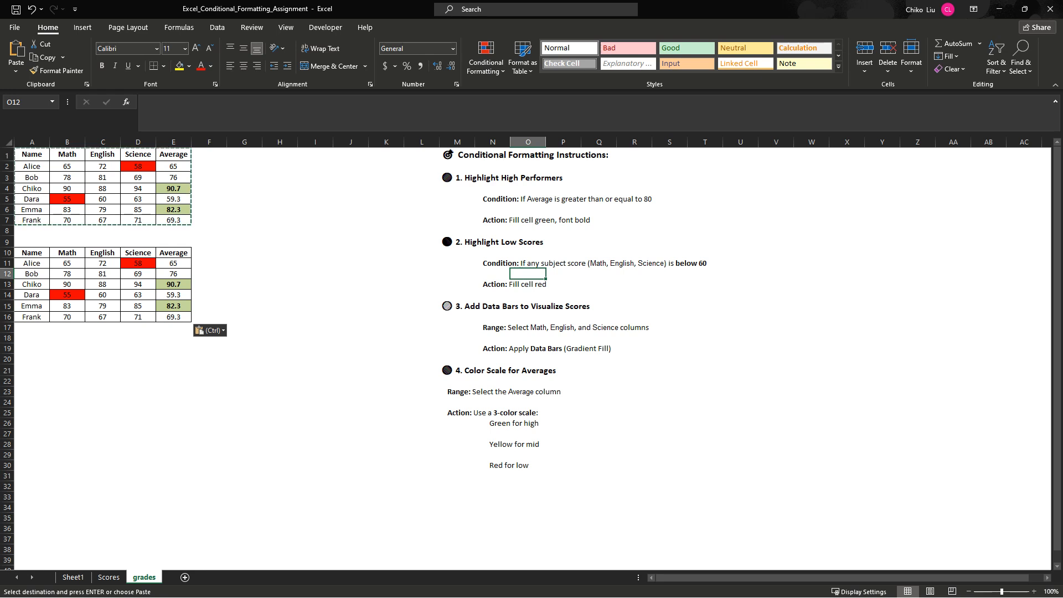
- Check which conditional formatting rules apply to Math score cell B11 in the copied table
click(67, 263)
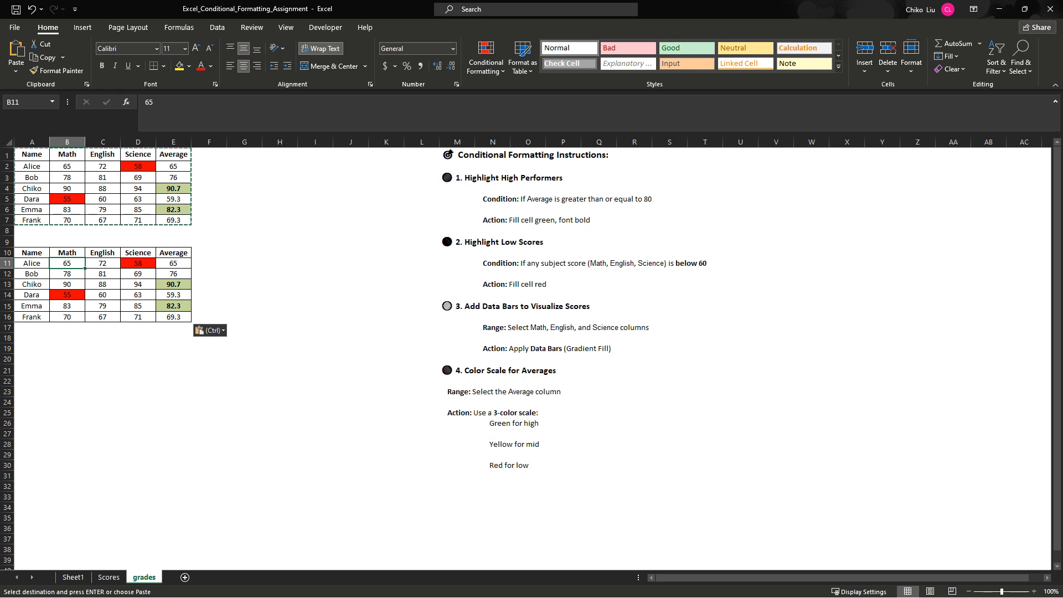
click(487, 58)
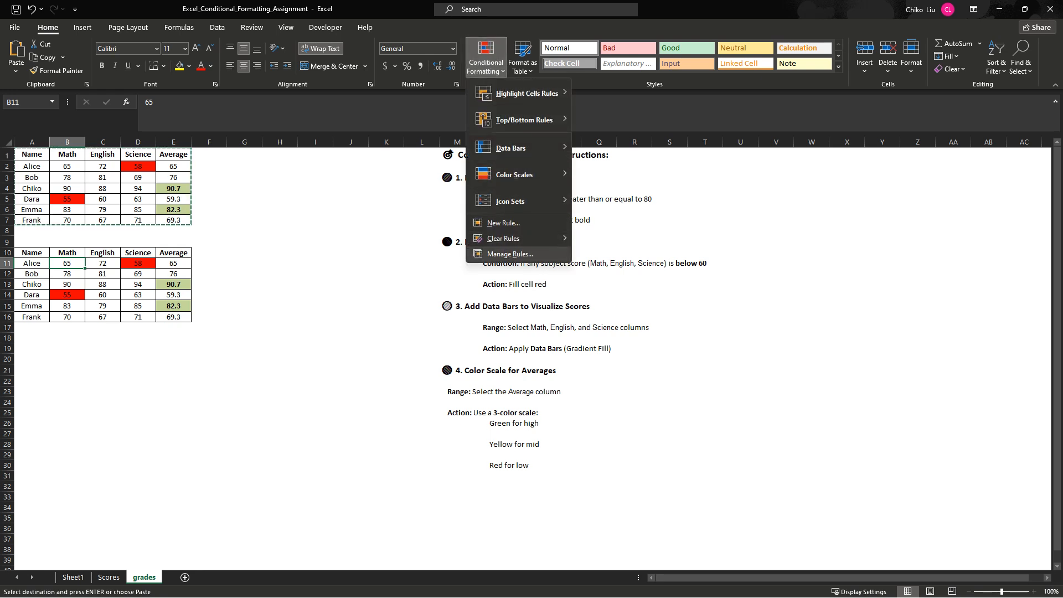
click(507, 253)
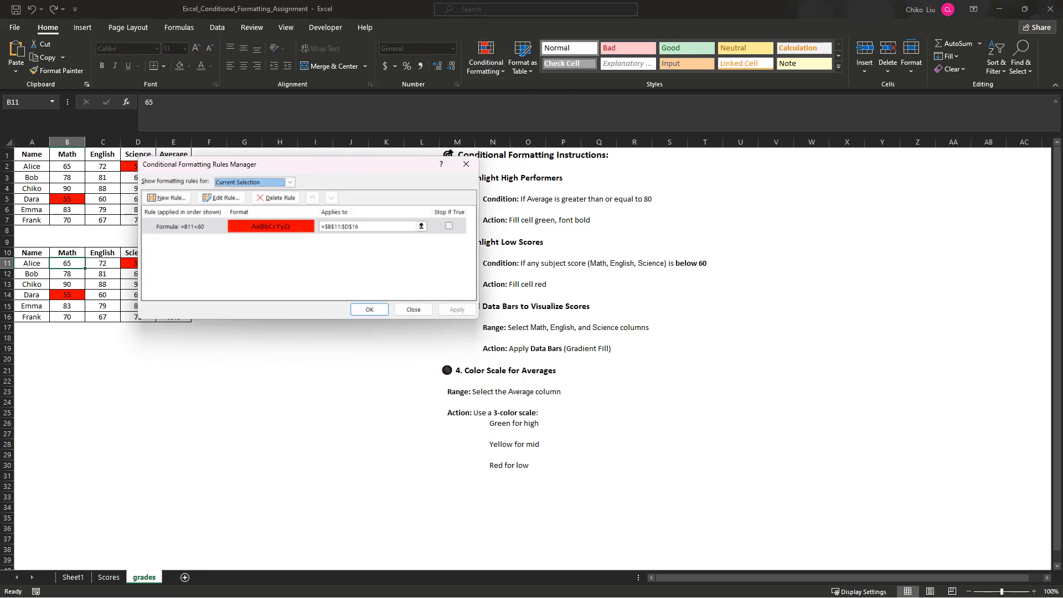
click(466, 165)
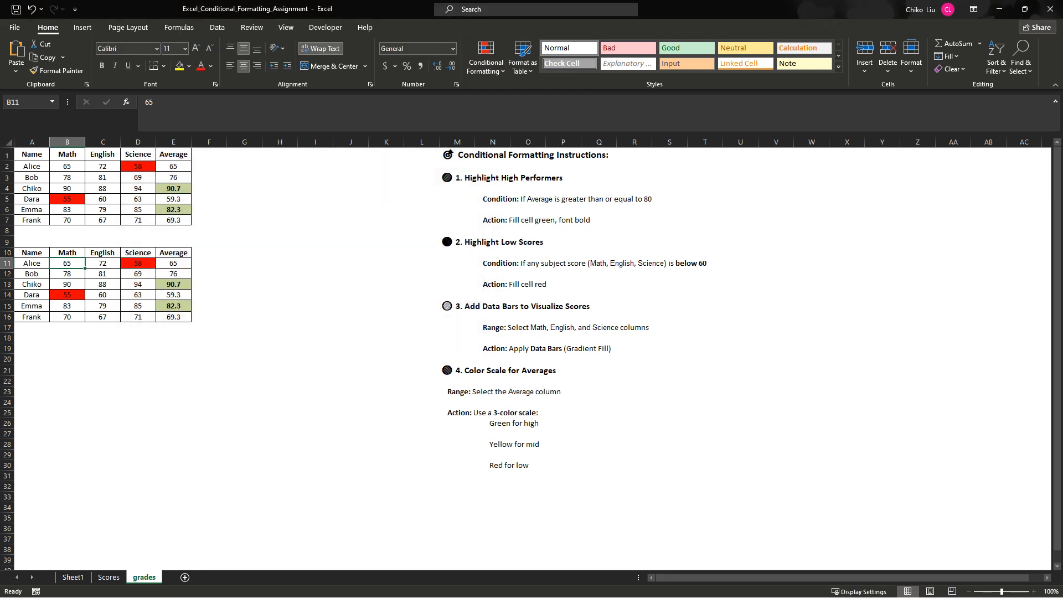
- Clear the conditional formatting rules from cells B11:E16 of the copied table
drag(67, 264, 67, 274)
drag(177, 316, 178, 317)
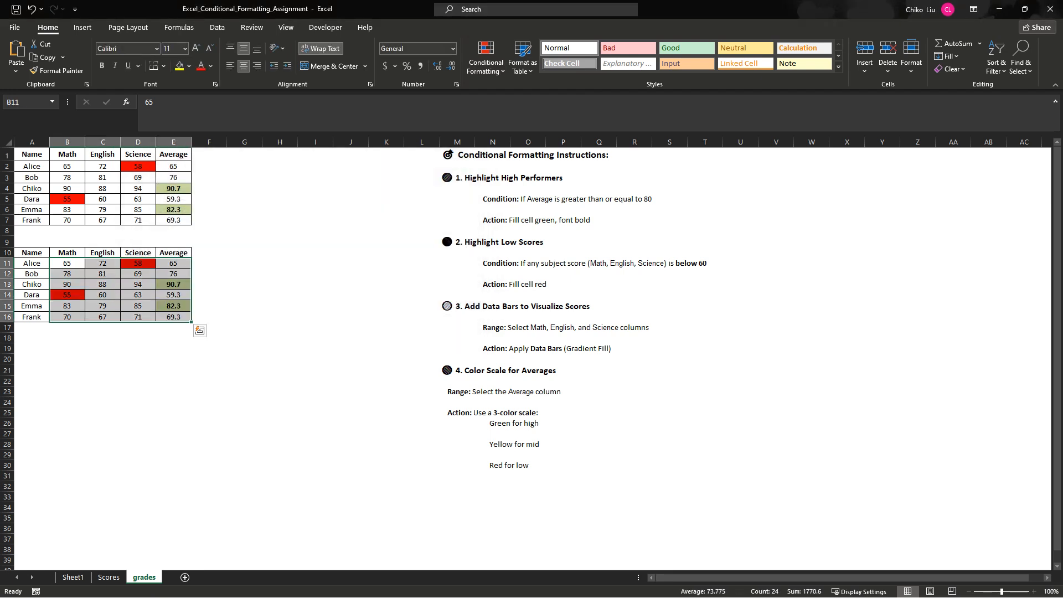
click(485, 62)
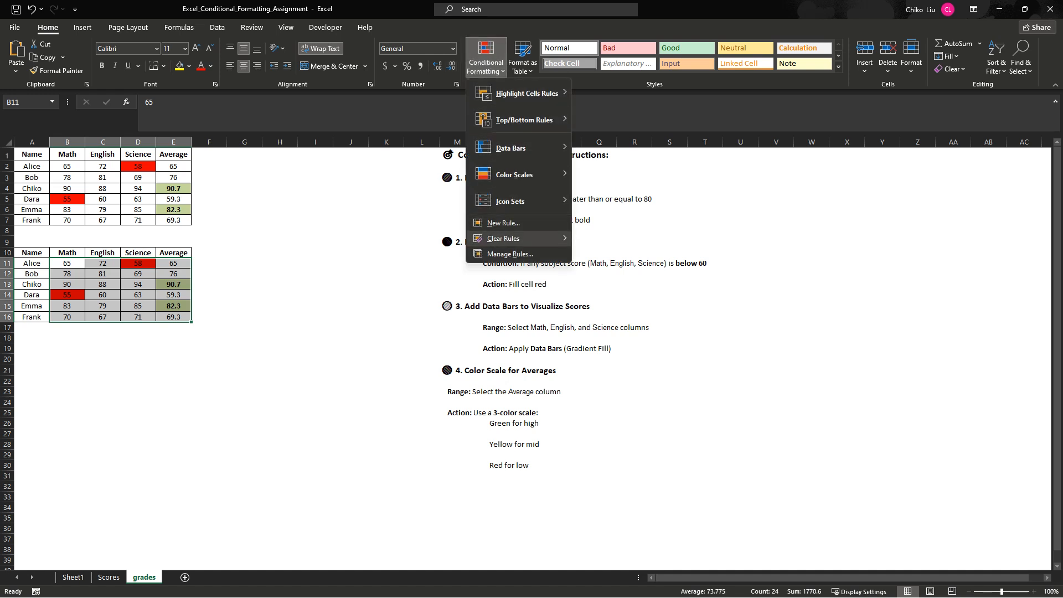
mouse_move(503, 238)
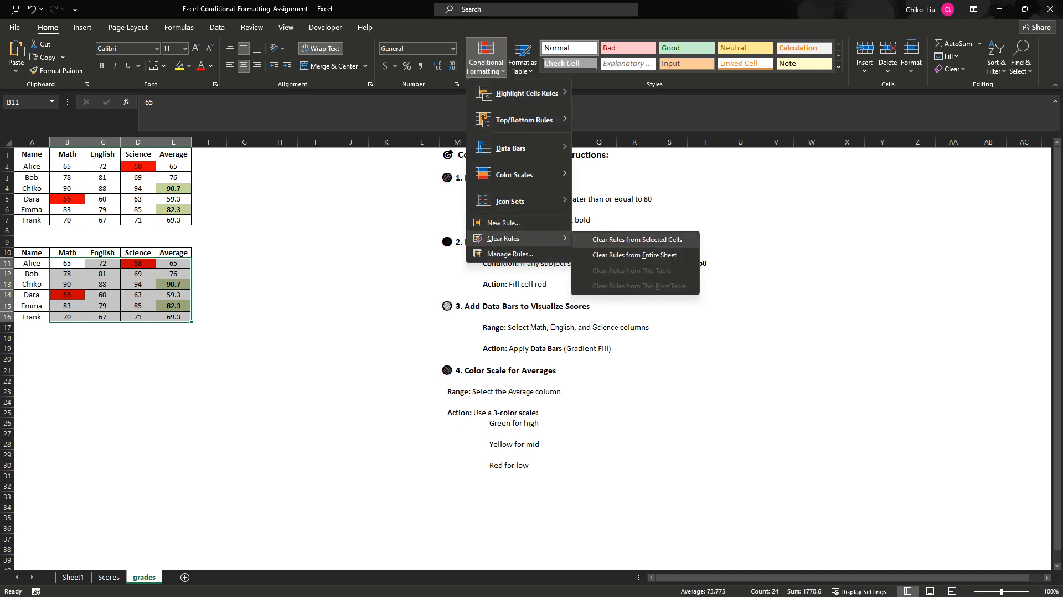
click(637, 239)
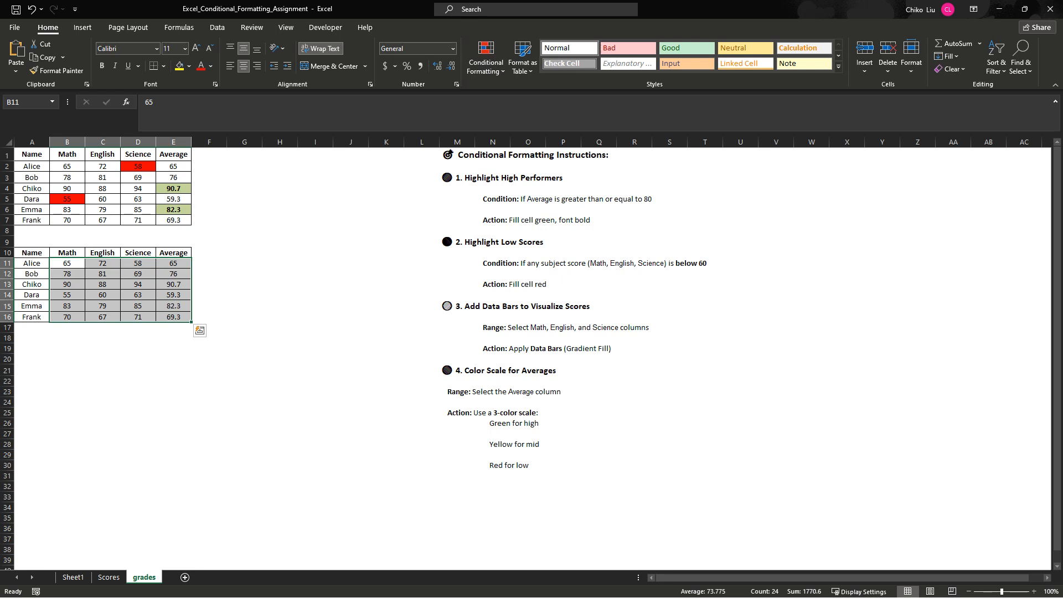
- Check Science score cell D13 in the copied table for remaining conditional formatting rules
click(138, 274)
click(138, 284)
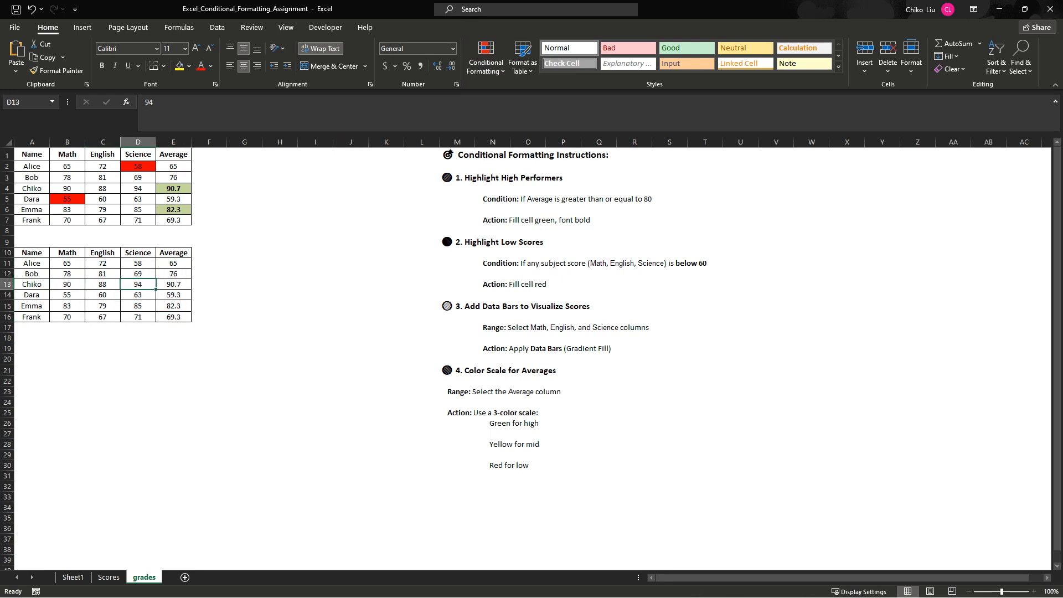
click(486, 58)
click(506, 254)
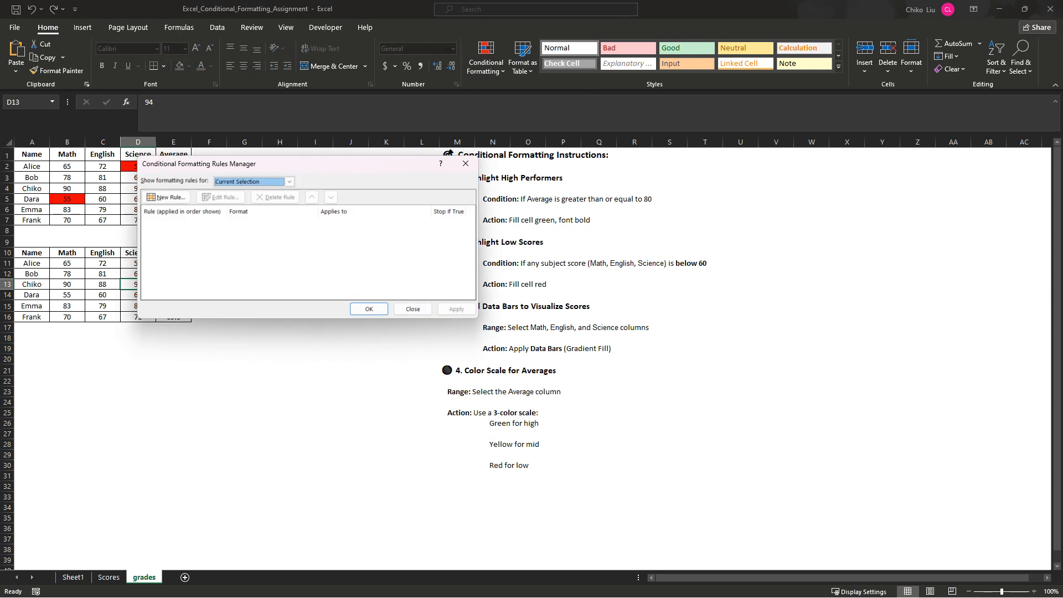
click(466, 163)
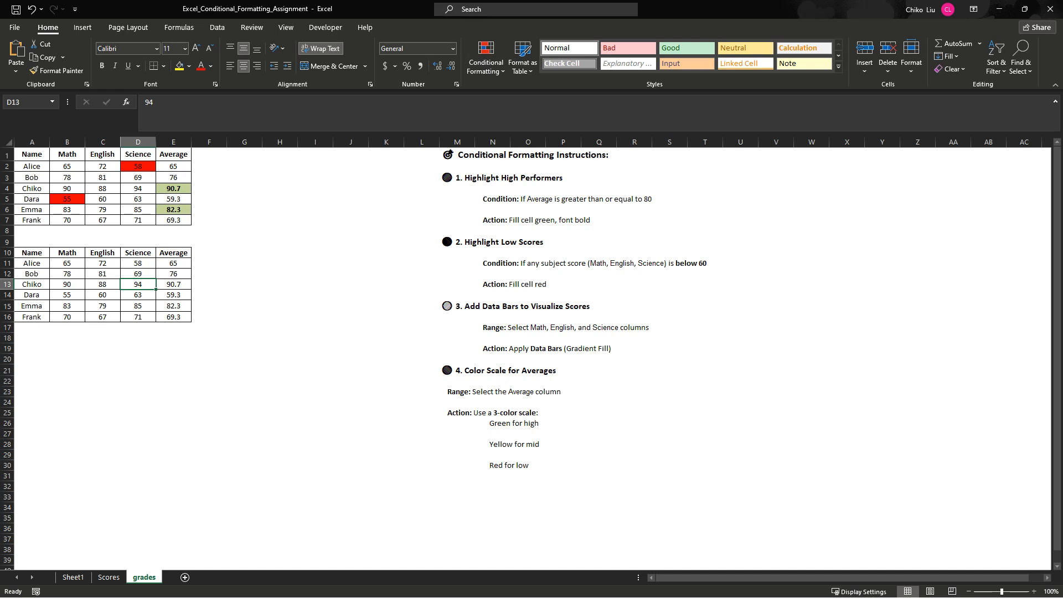
- Apply orange gradient-fill data bars to the Math, English and Science scores B11:D16 in the copied table
drag(67, 263, 138, 317)
click(486, 58)
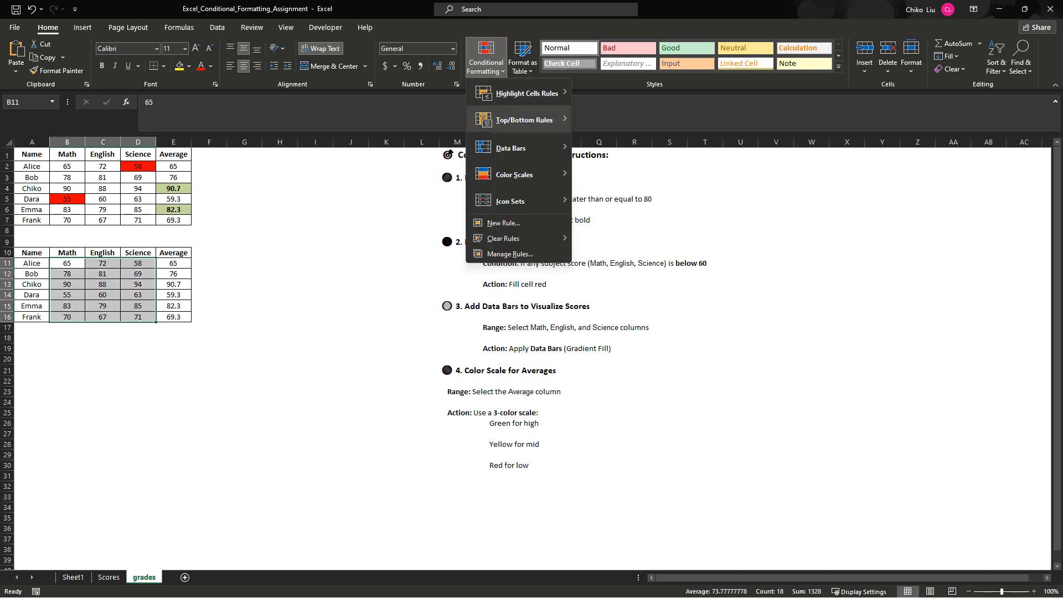
mouse_move(515, 148)
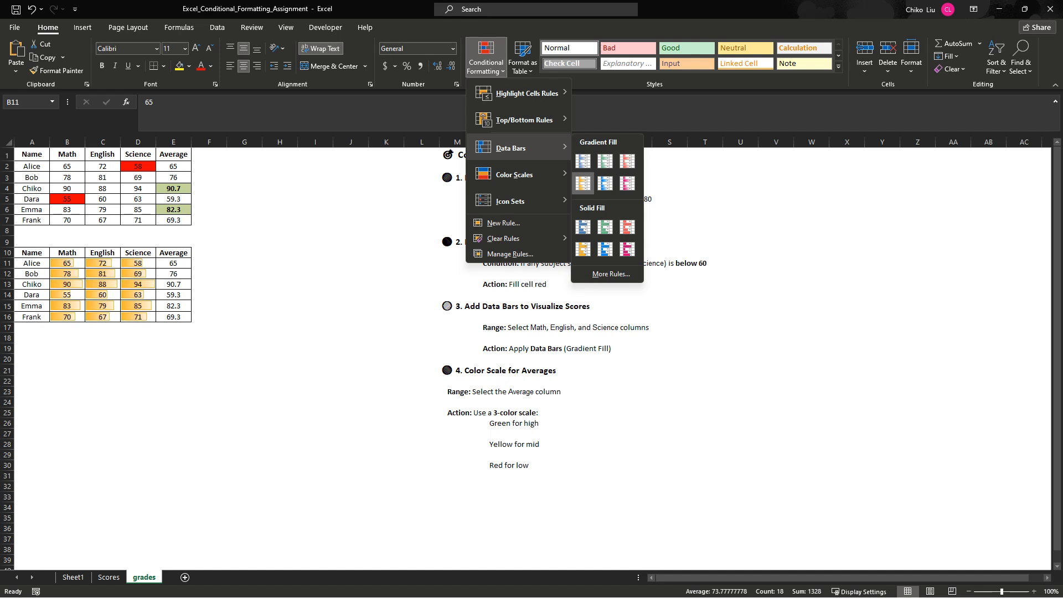
click(582, 183)
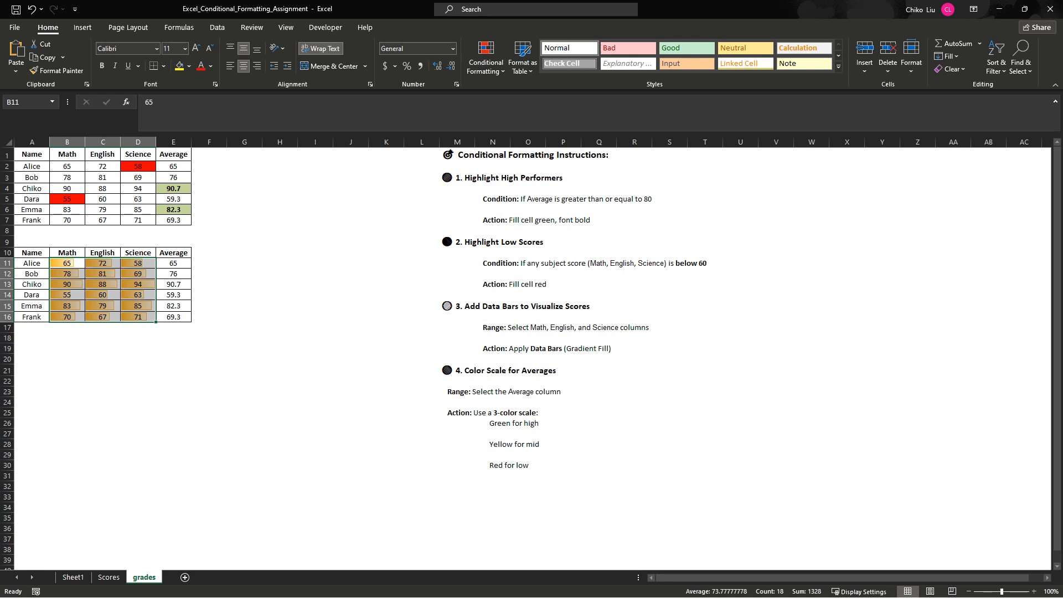
- Apply the Green - Yellow - Red color scale to the Average values E11:E16 in the copied table
drag(174, 263, 173, 317)
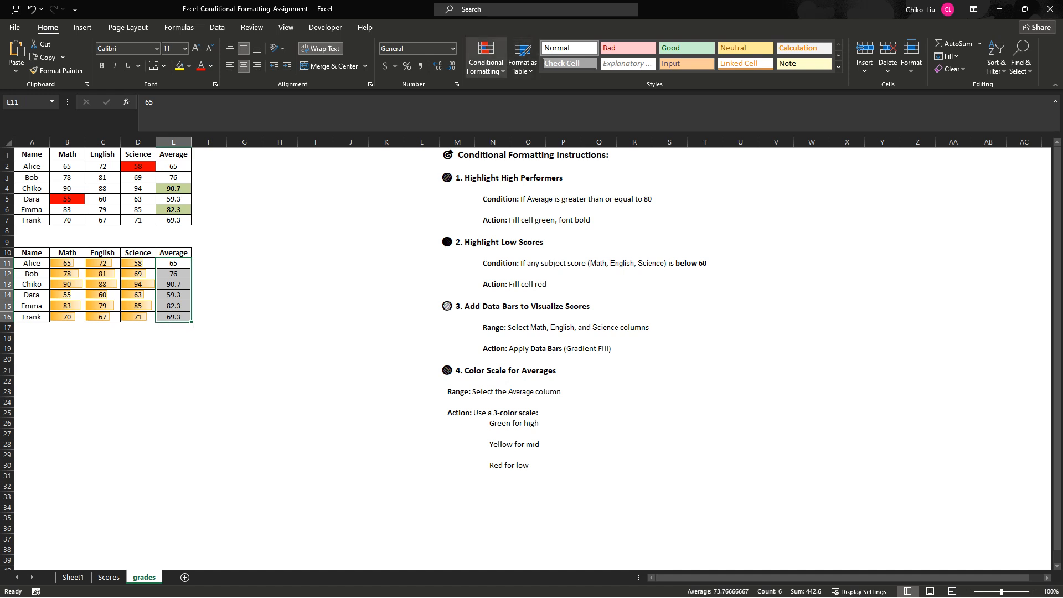
click(486, 58)
mouse_move(515, 175)
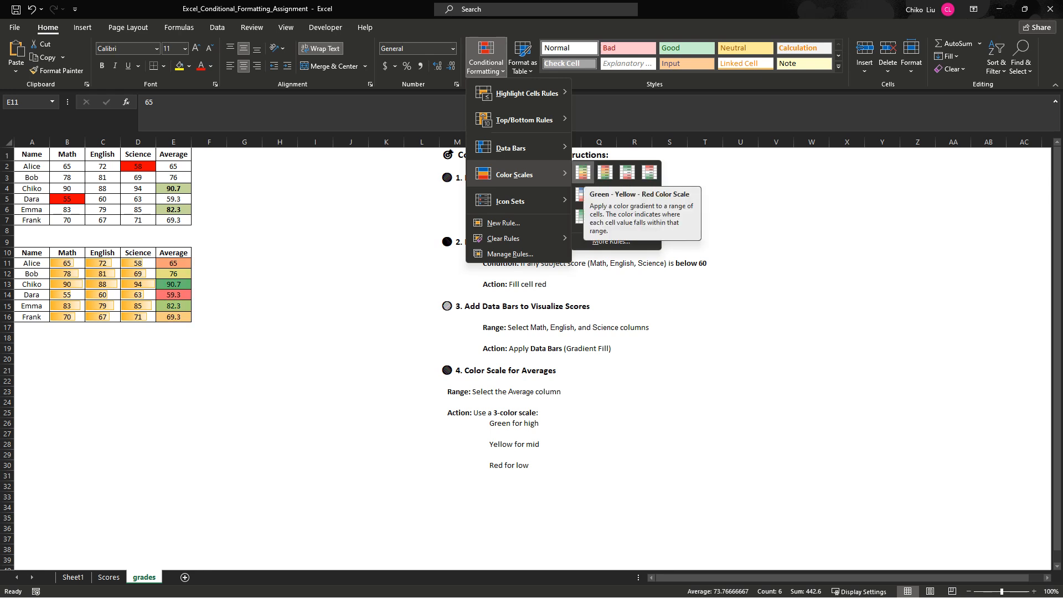
click(583, 172)
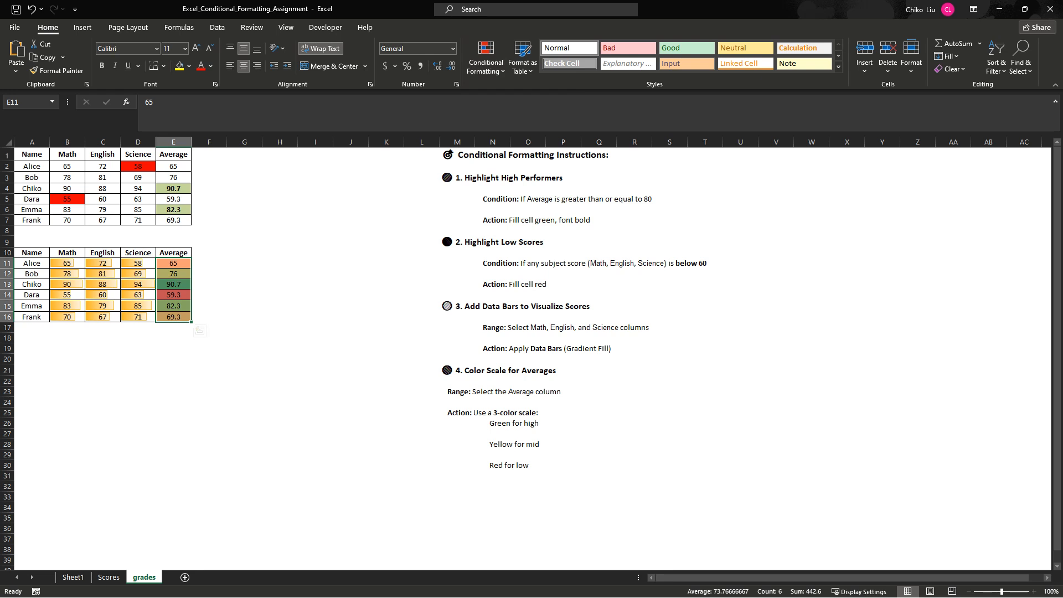
click(244, 295)
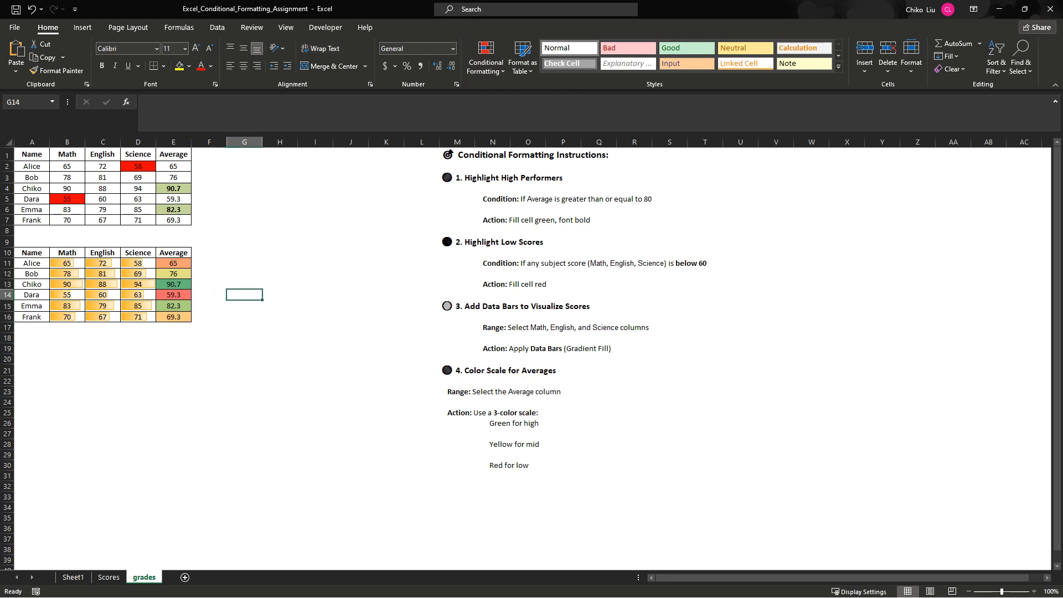
click(138, 349)
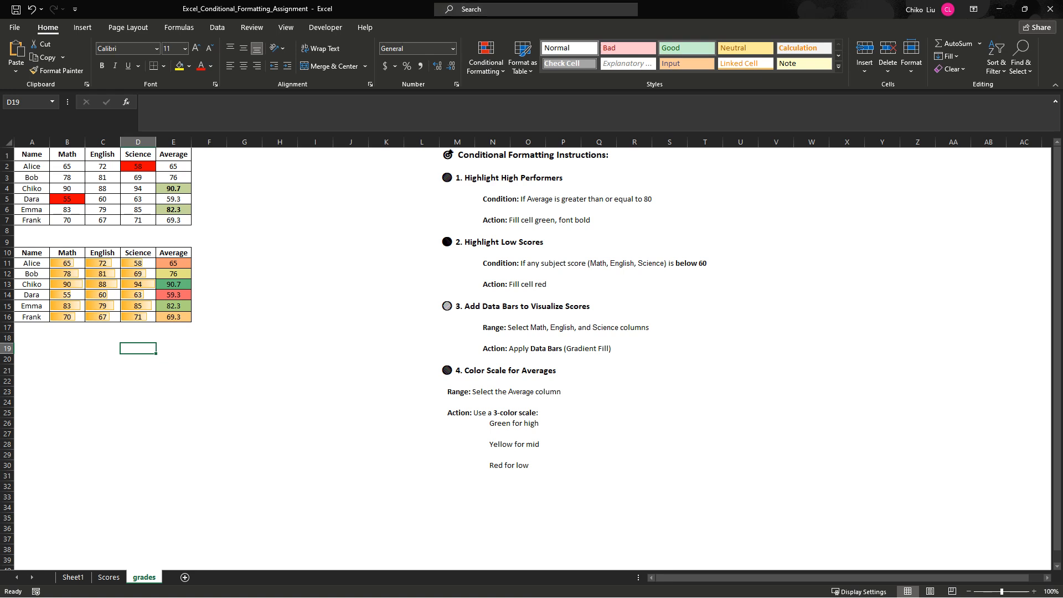
drag(67, 166, 138, 220)
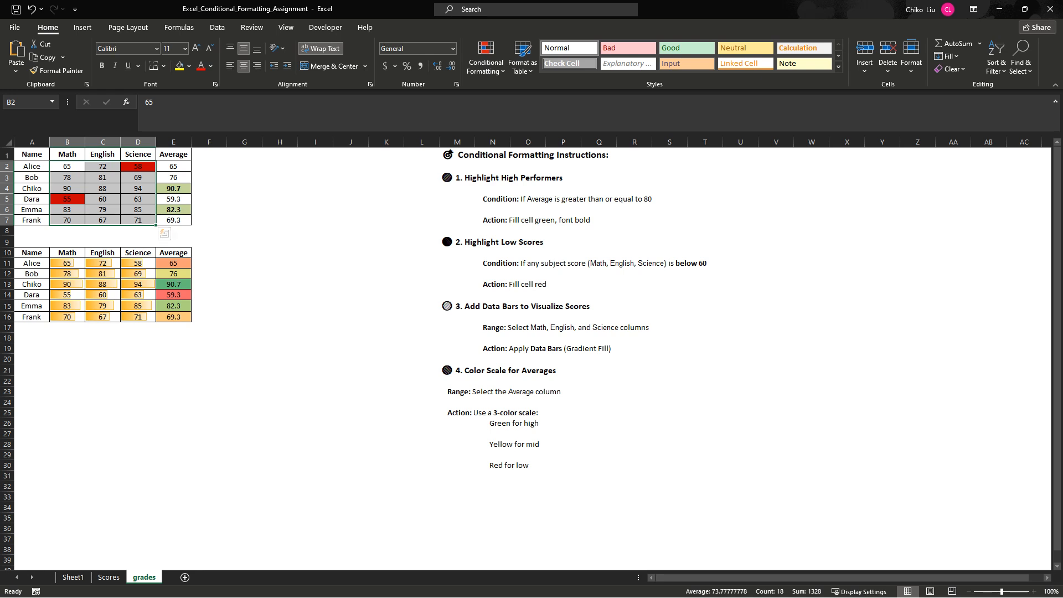
click(486, 61)
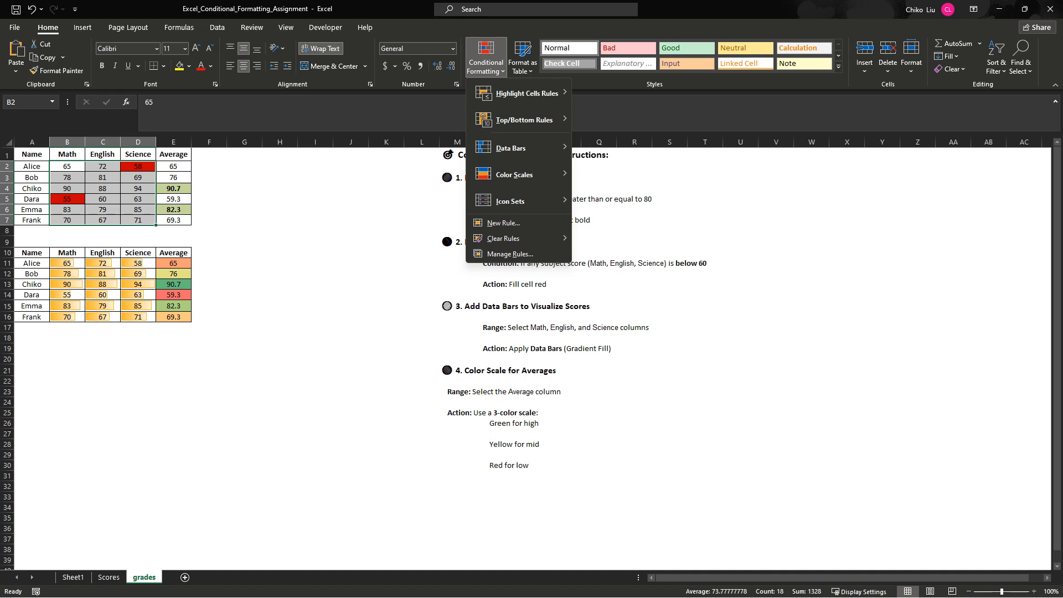
mouse_move(526, 93)
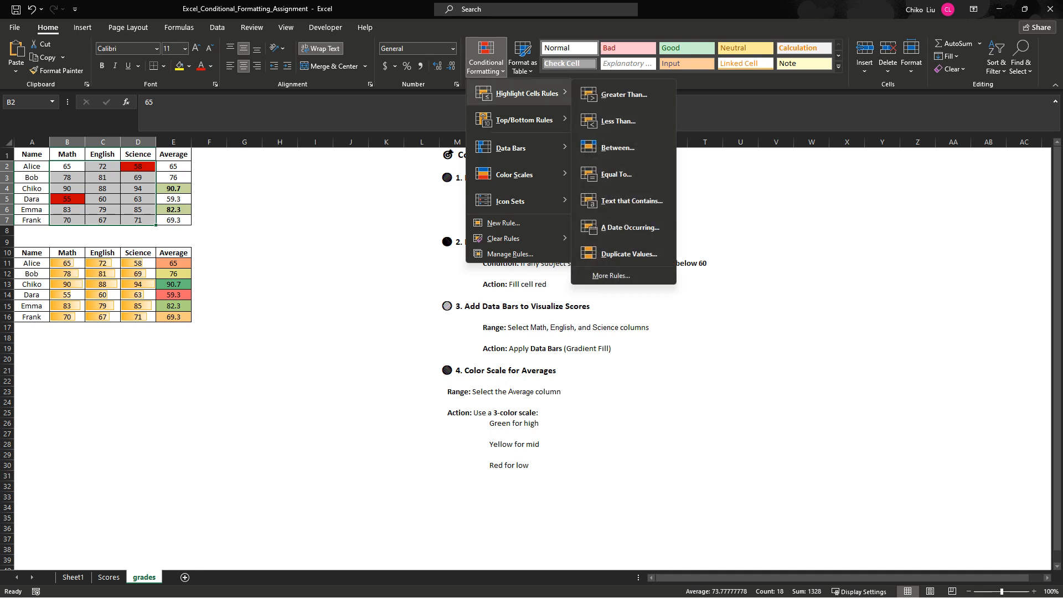
click(83, 27)
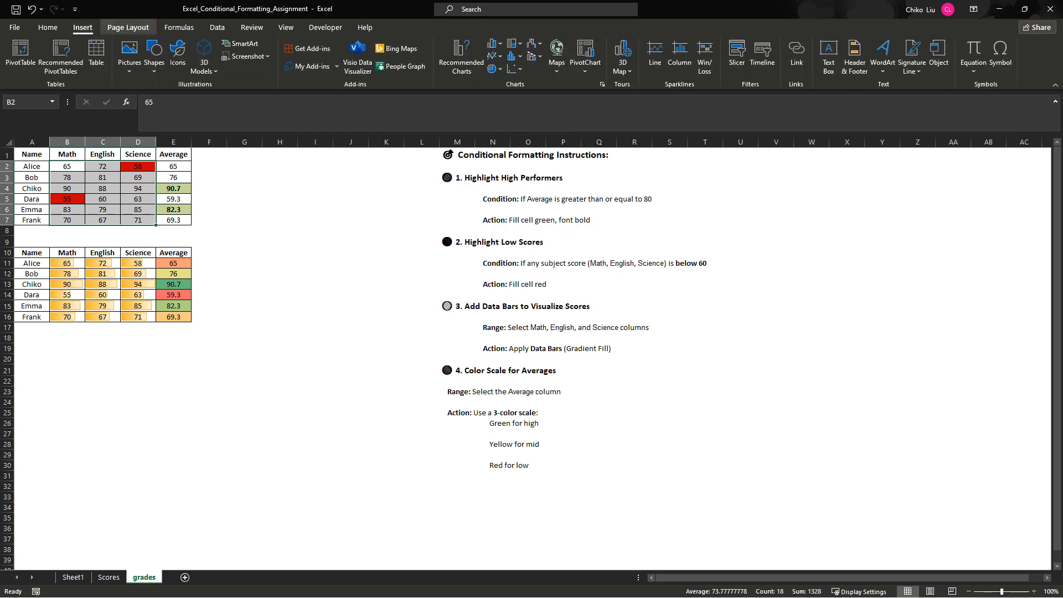
click(128, 27)
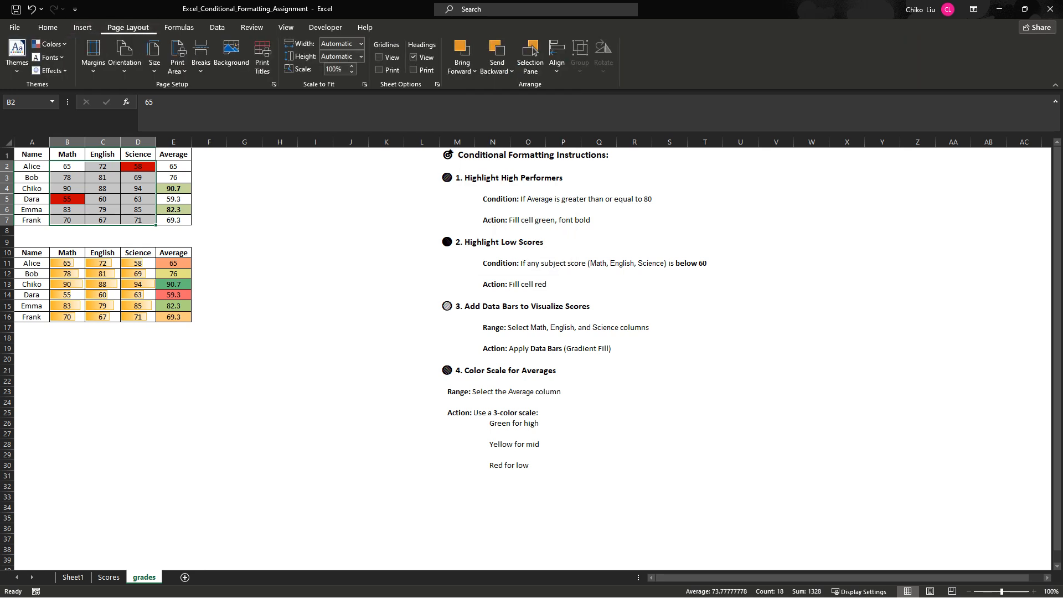
click(179, 27)
click(217, 27)
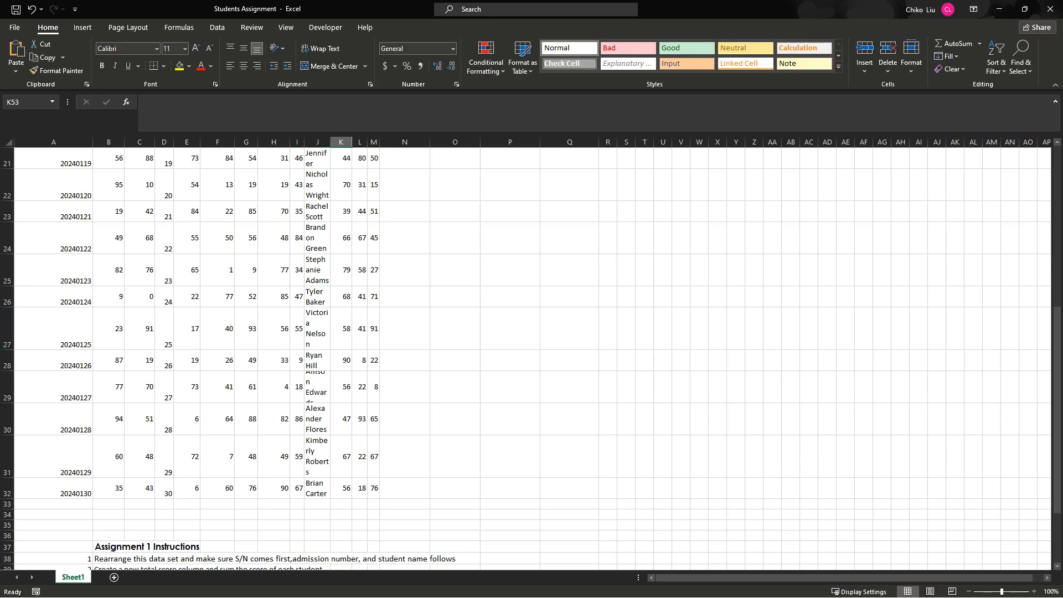
- In the Students Assignment workbook, fit column J to its contents and copy the NAME OF STUDENTS list from J2 to J32
double_click(331, 142)
scroll(532, 357, up, 7)
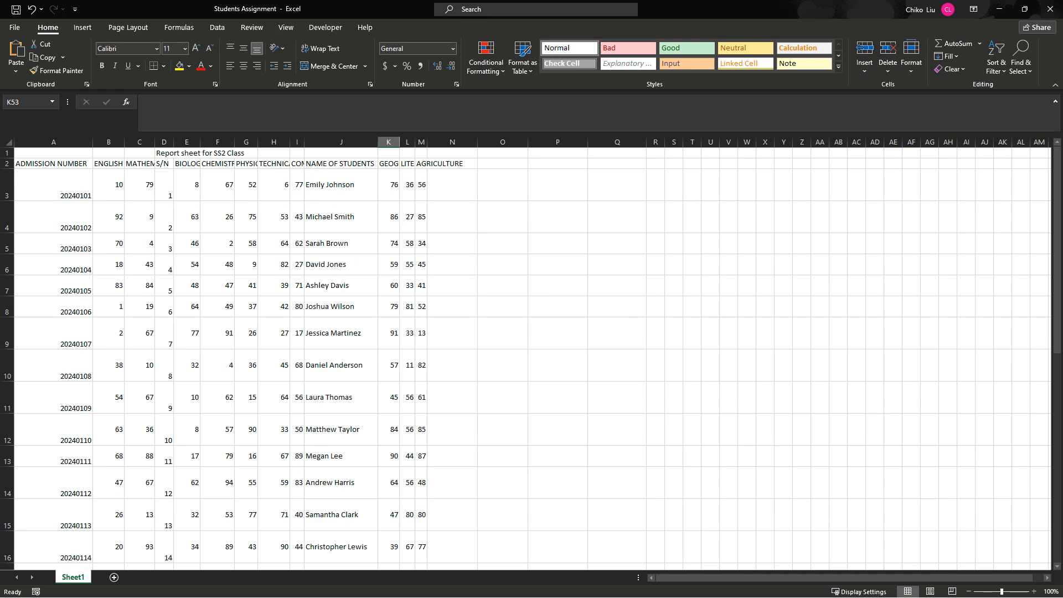
drag(383, 8, 423, 83)
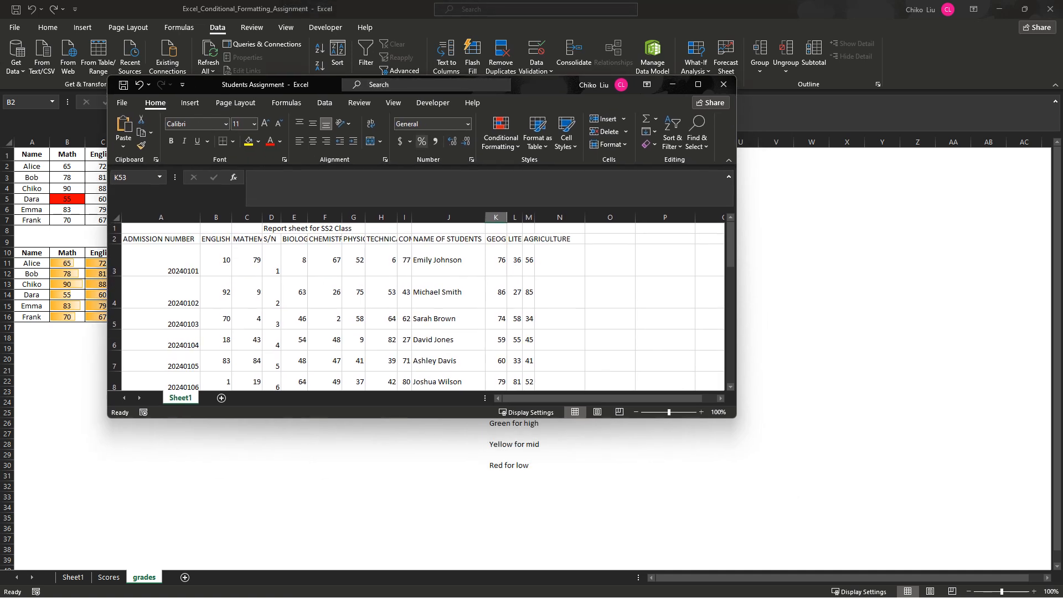
click(449, 239)
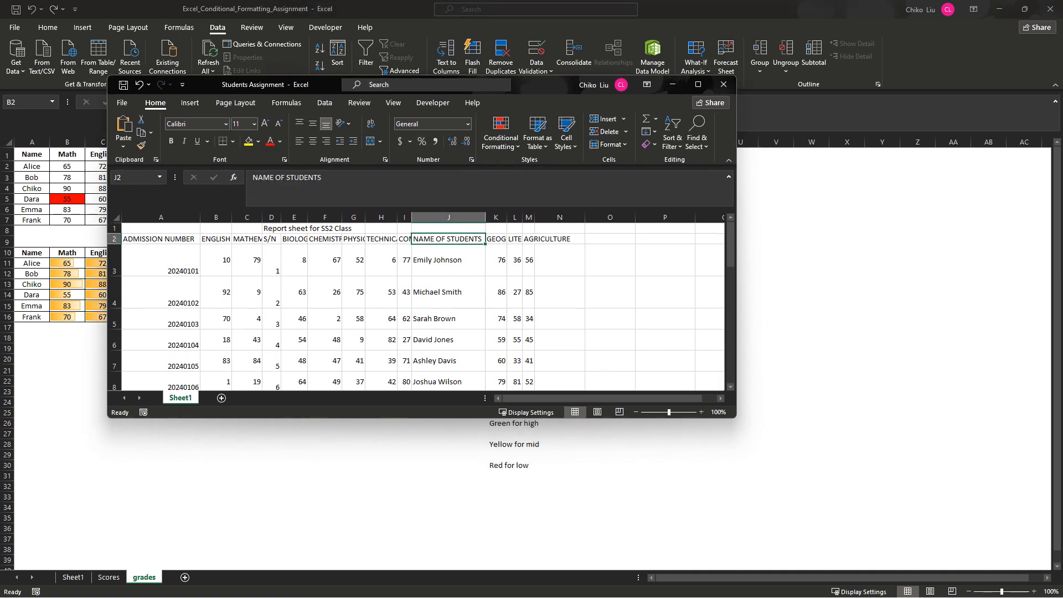
key(ctrl+shift+Down)
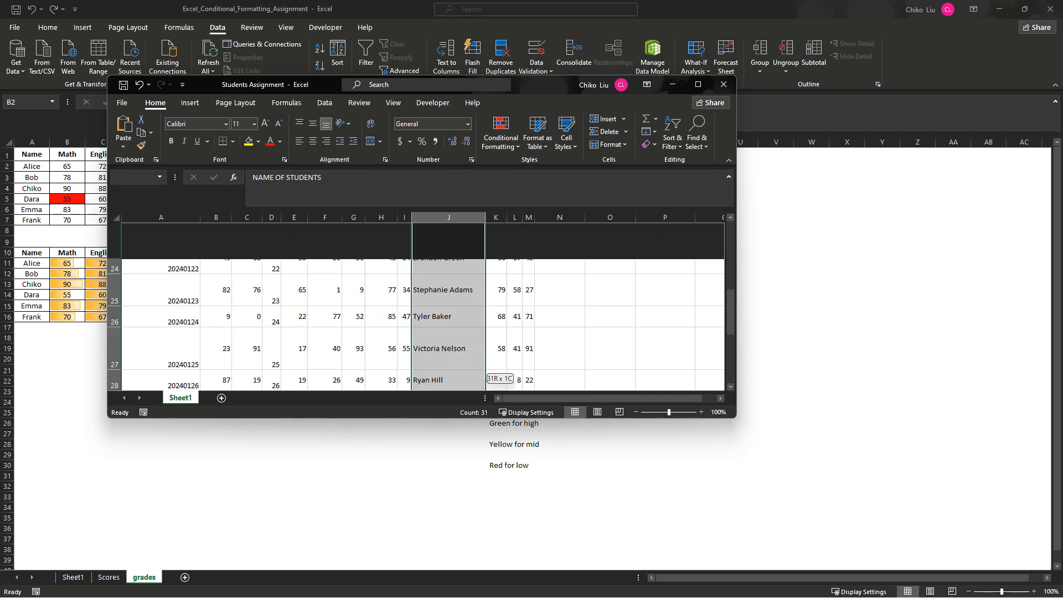
key(ctrl+c)
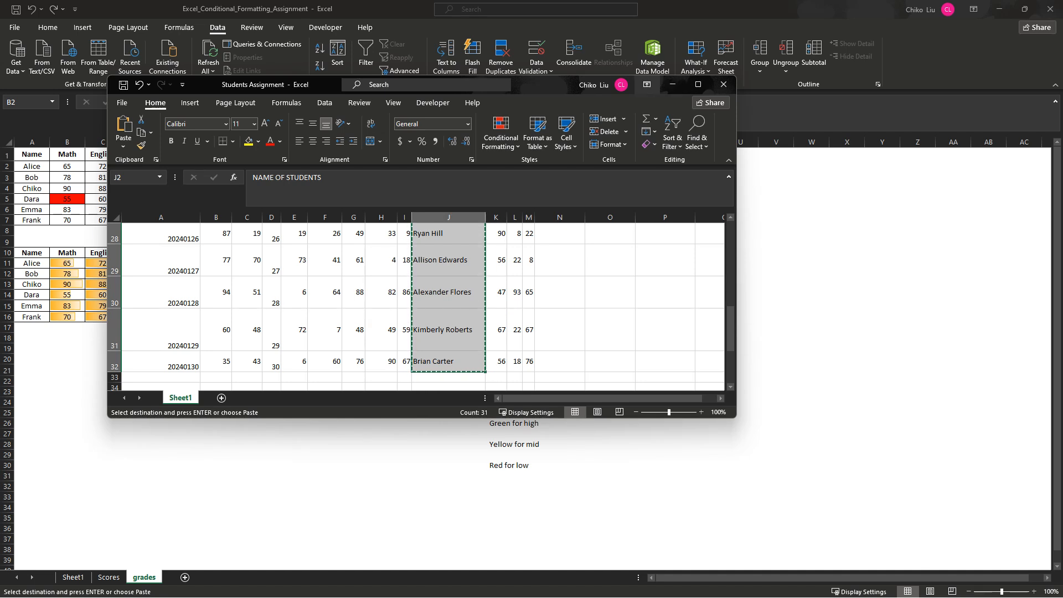
- Switch back to the grades sheet, paste the student names as values starting at cell X1, and fit column X to its contents
drag(609, 84, 313, 228)
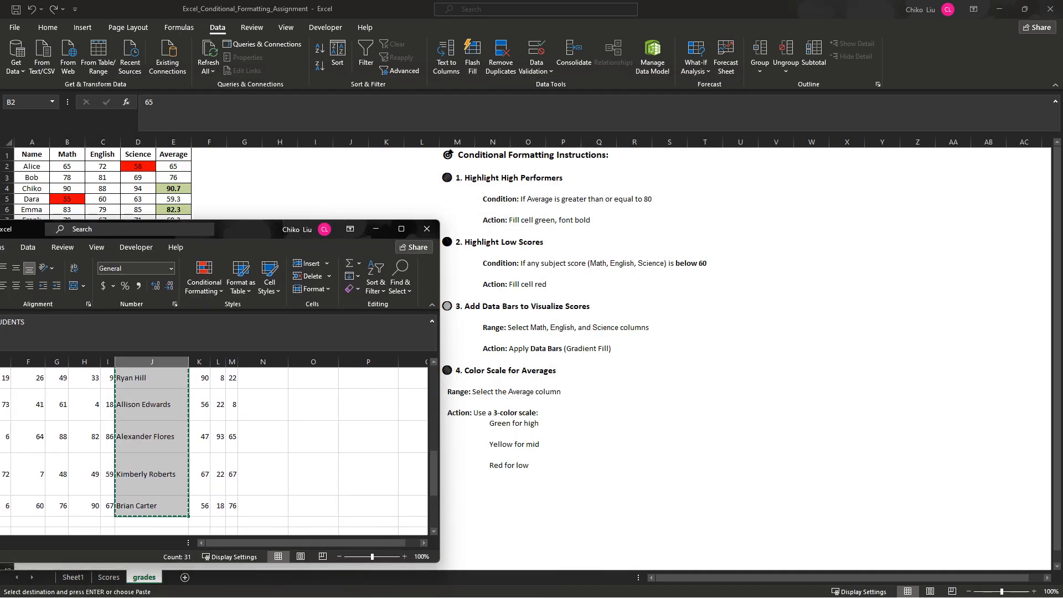
key(alt+Tab)
right_click(838, 156)
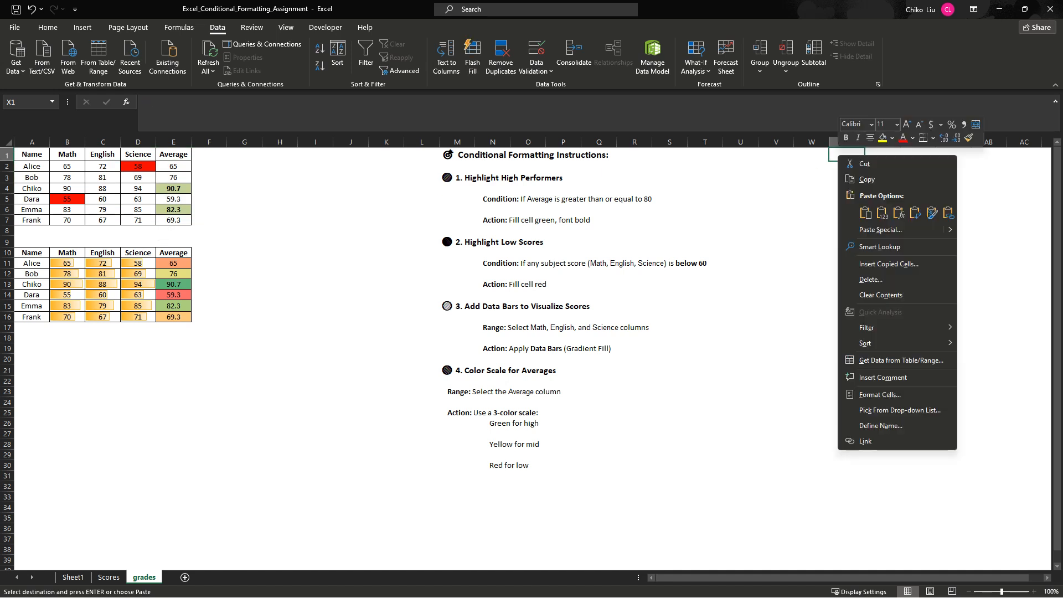
click(882, 212)
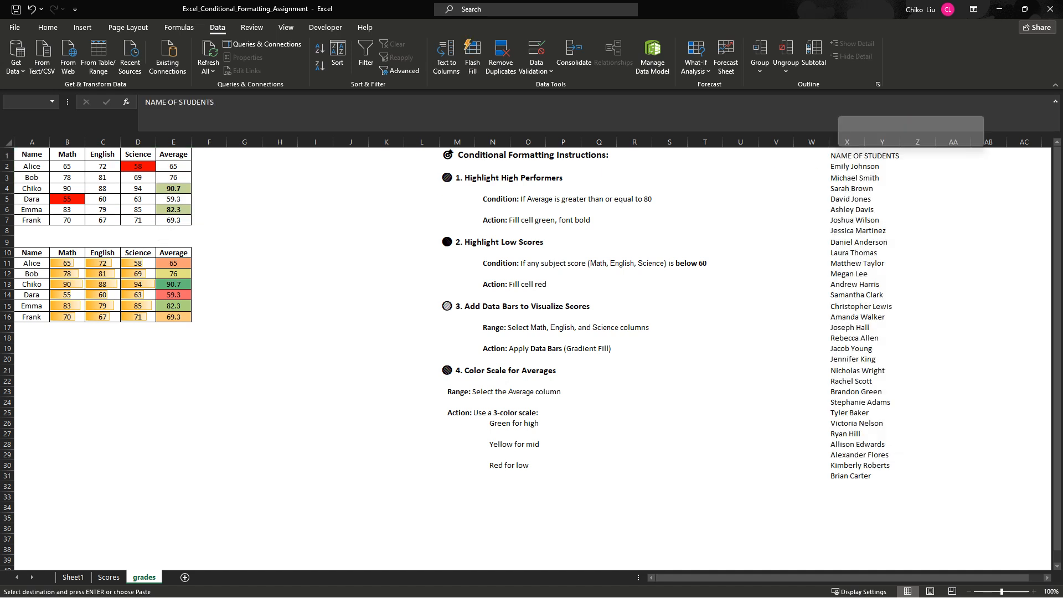
double_click(864, 142)
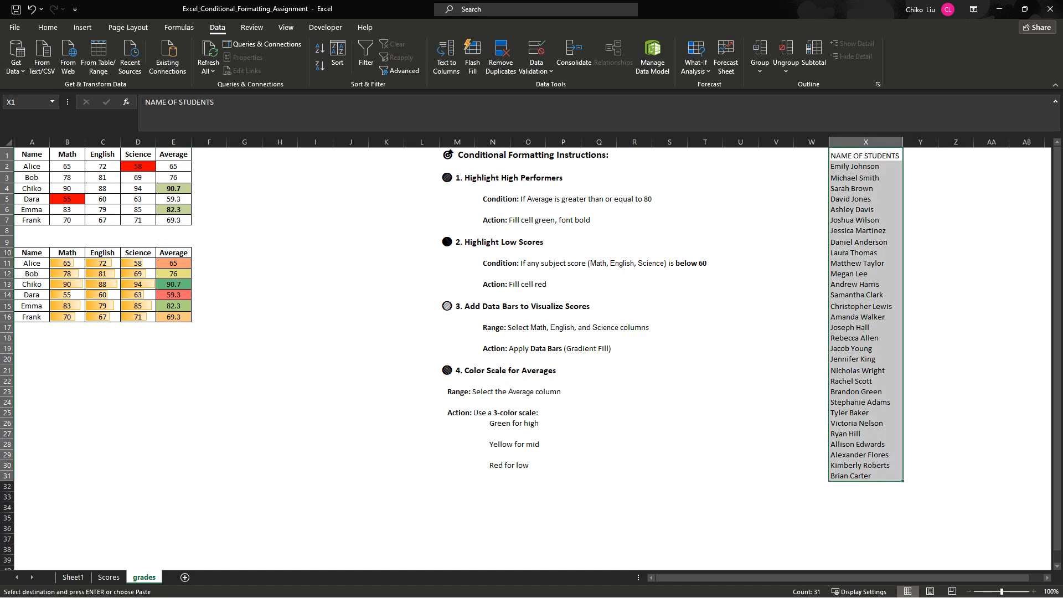
scroll(532, 354, right, 1)
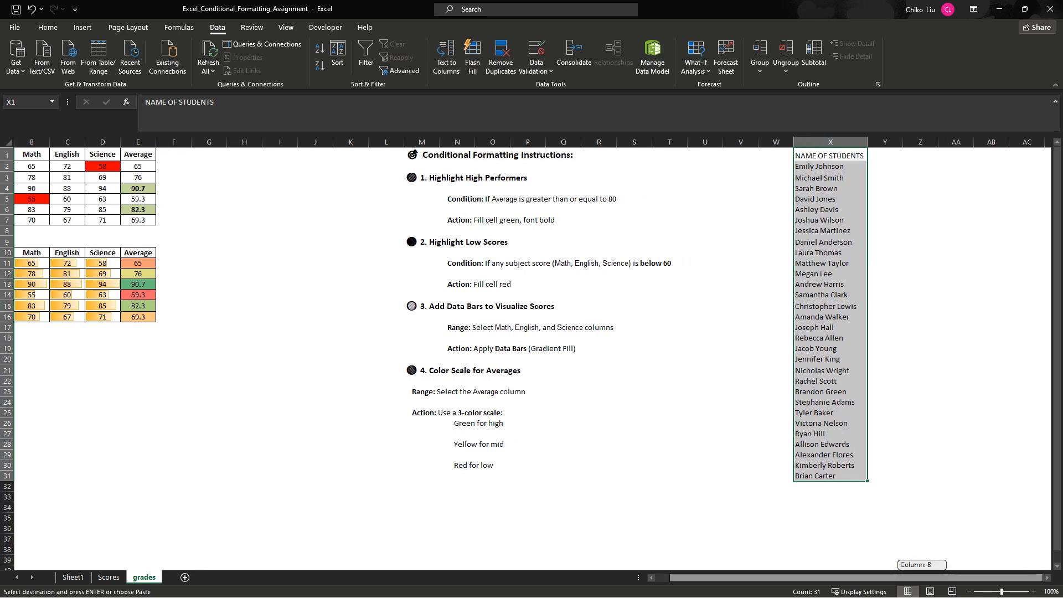
click(830, 156)
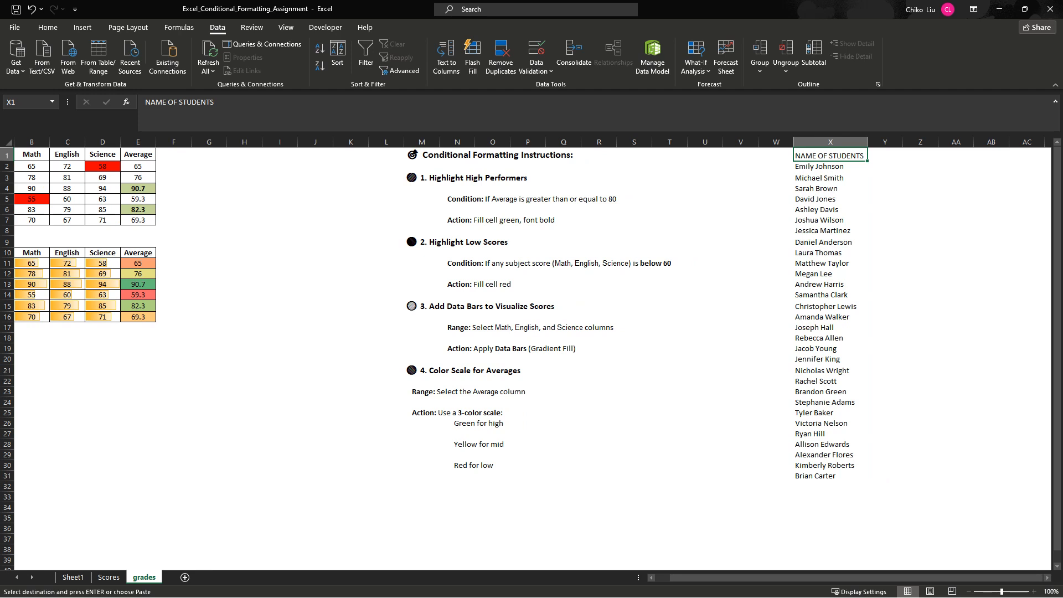
drag(830, 166, 830, 476)
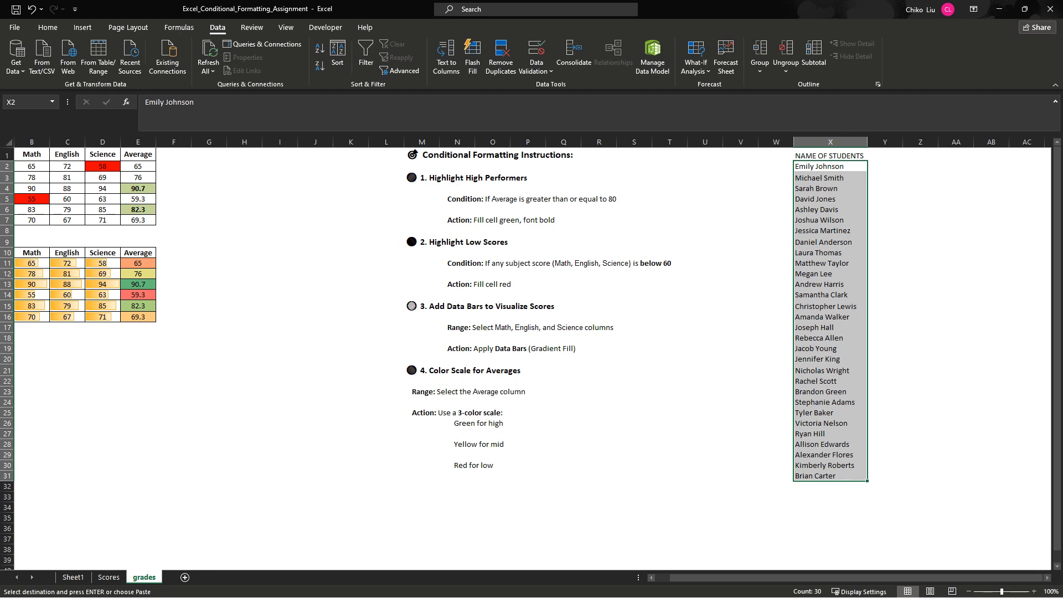
click(829, 156)
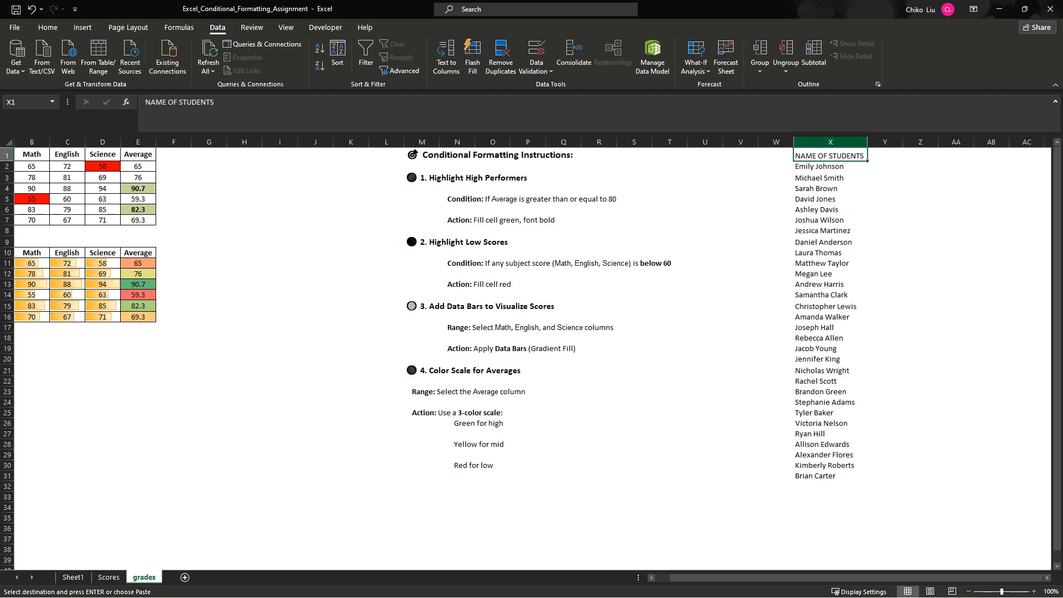
click(831, 142)
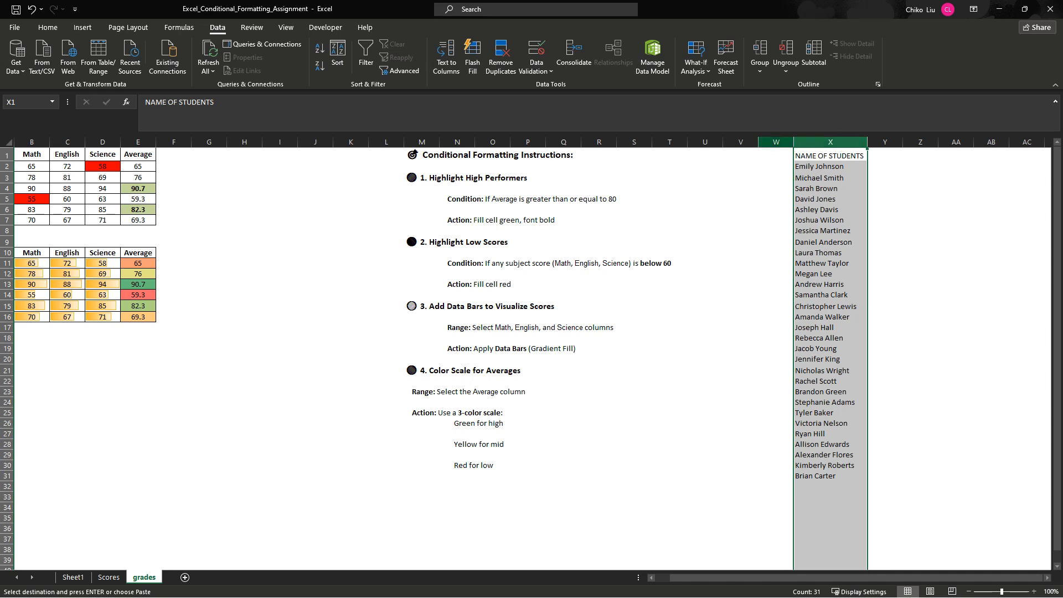
click(777, 143)
click(741, 142)
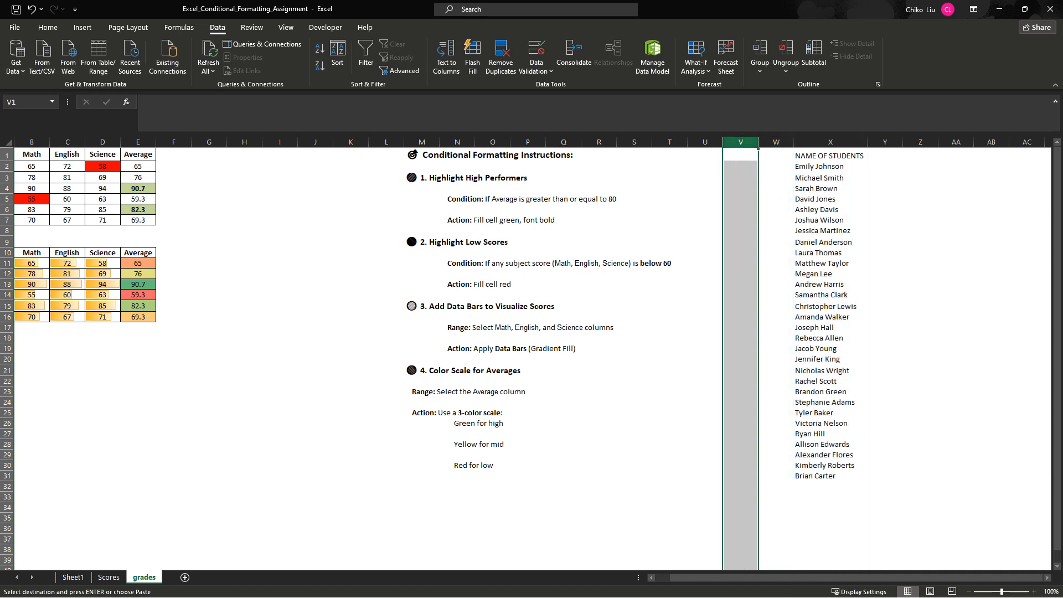
click(705, 143)
click(670, 143)
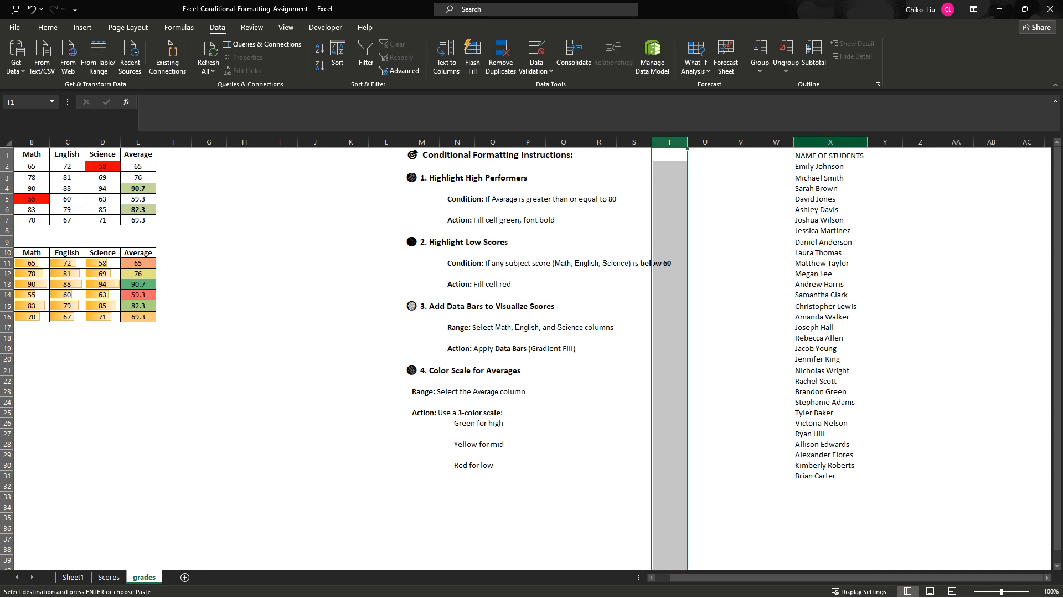
- Try to split the student names in column X with Text to Columns
click(830, 143)
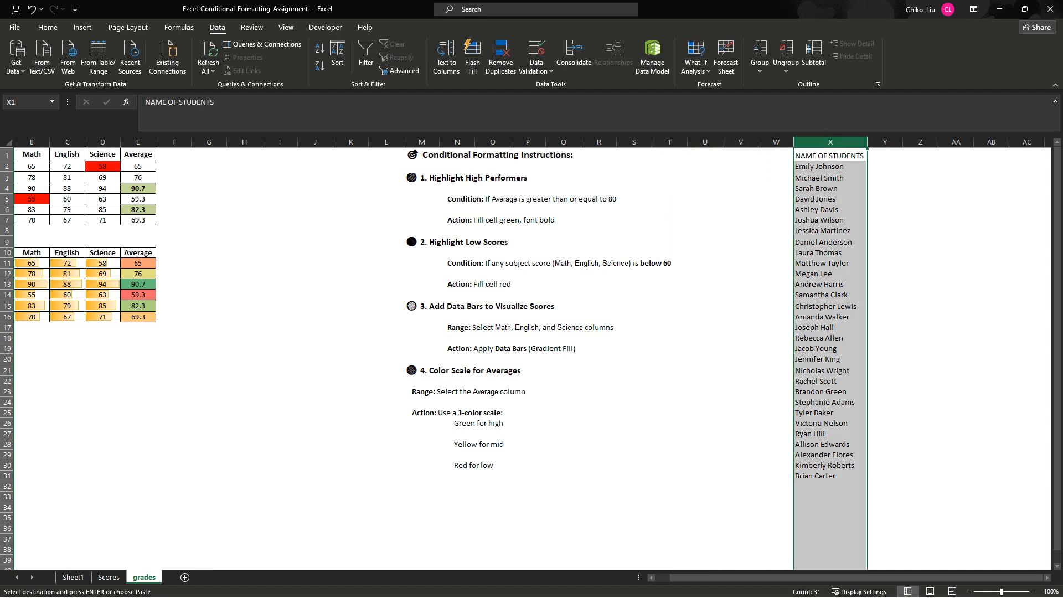
click(447, 58)
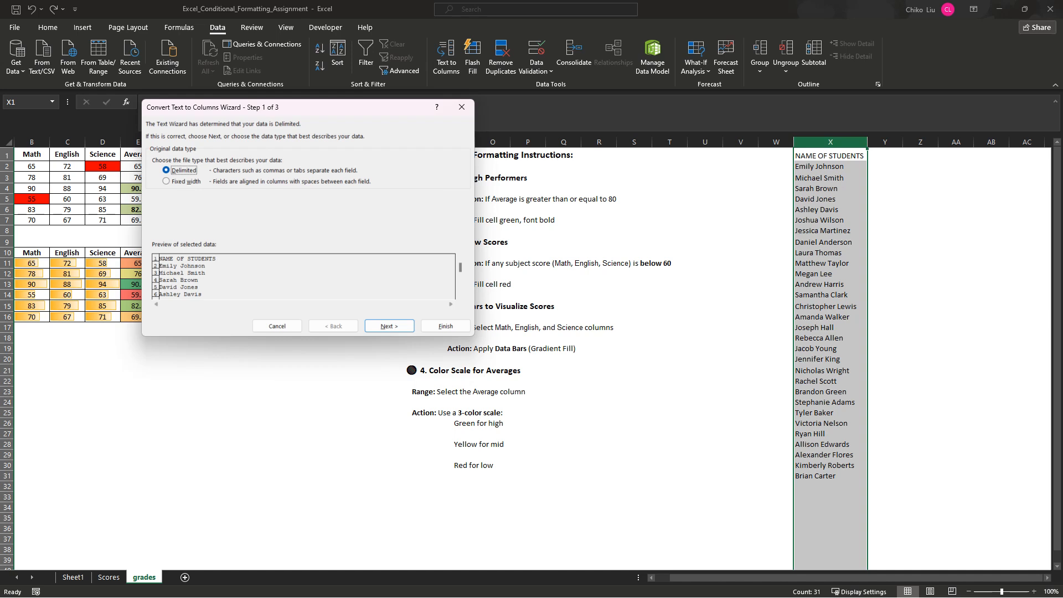
click(461, 107)
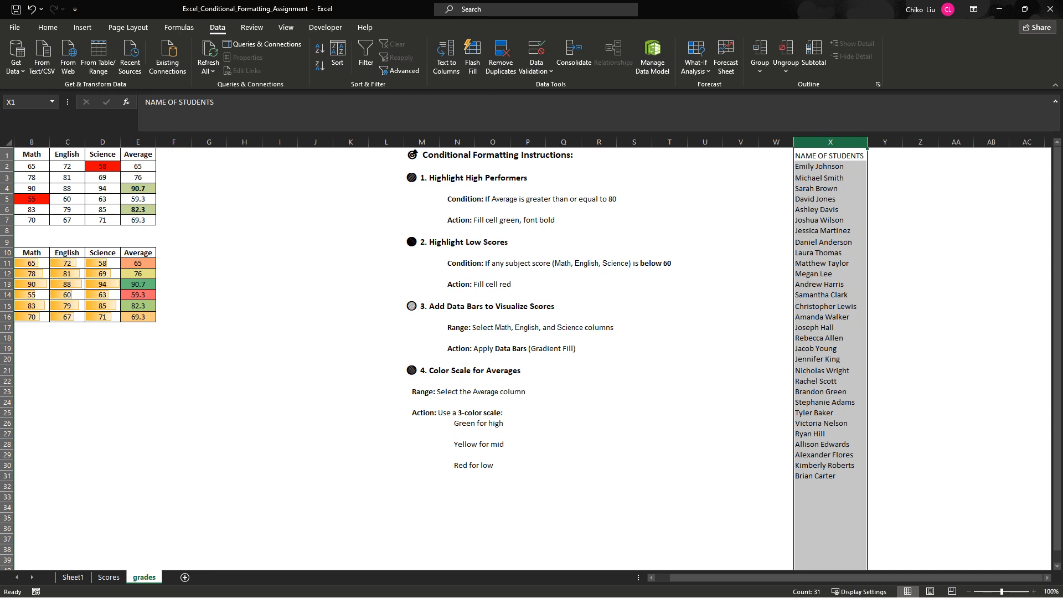
key(alt+Tab)
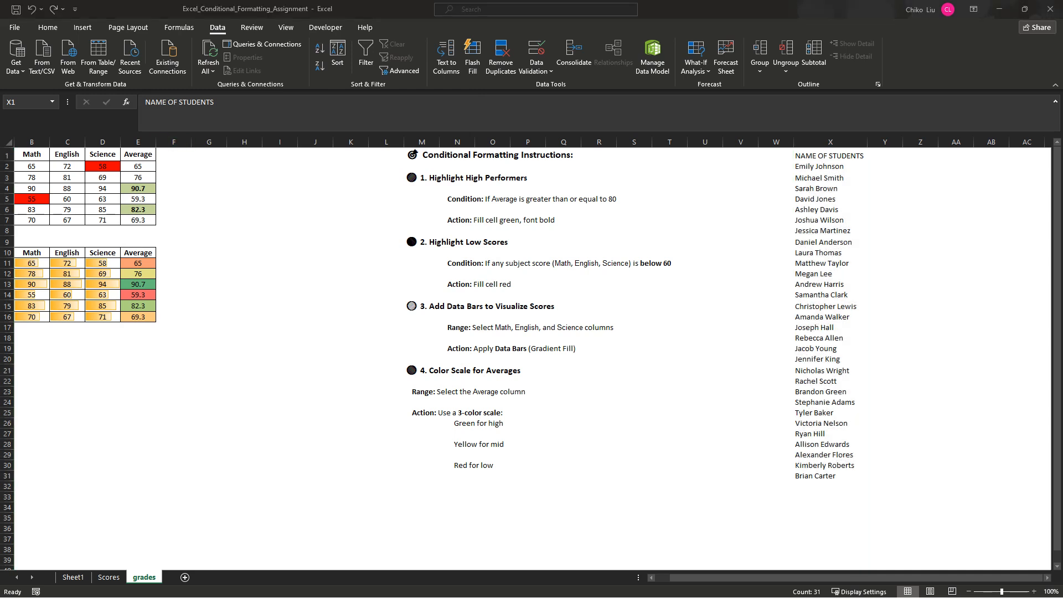
key(Return)
click(830, 167)
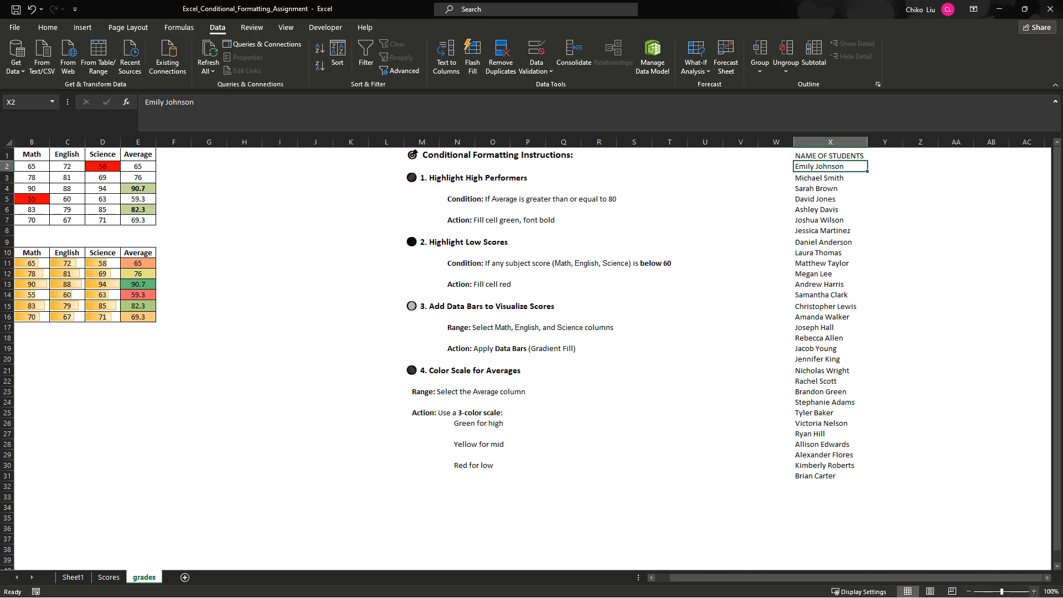
- Examine the entries in column X to see what separates each student's first and last name
click(1034, 592)
click(1034, 591)
click(1034, 591)
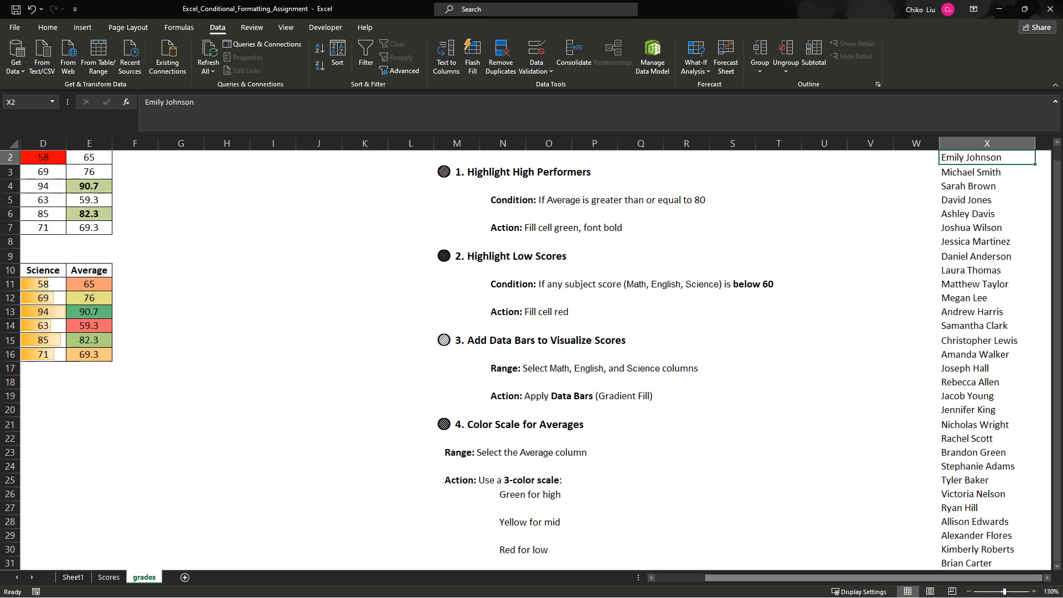
scroll(530, 357, up, 1)
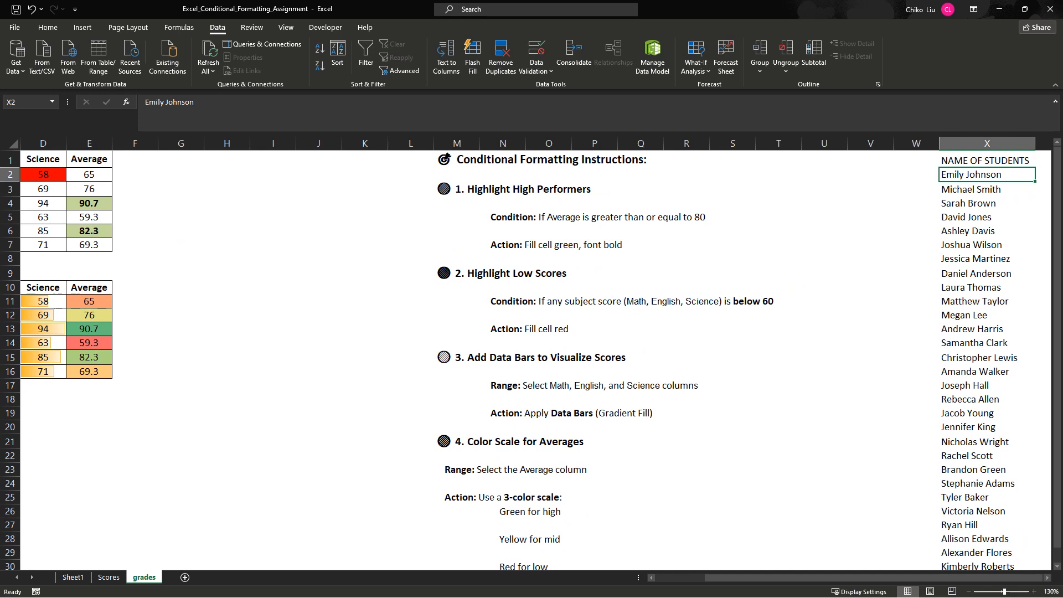
click(916, 174)
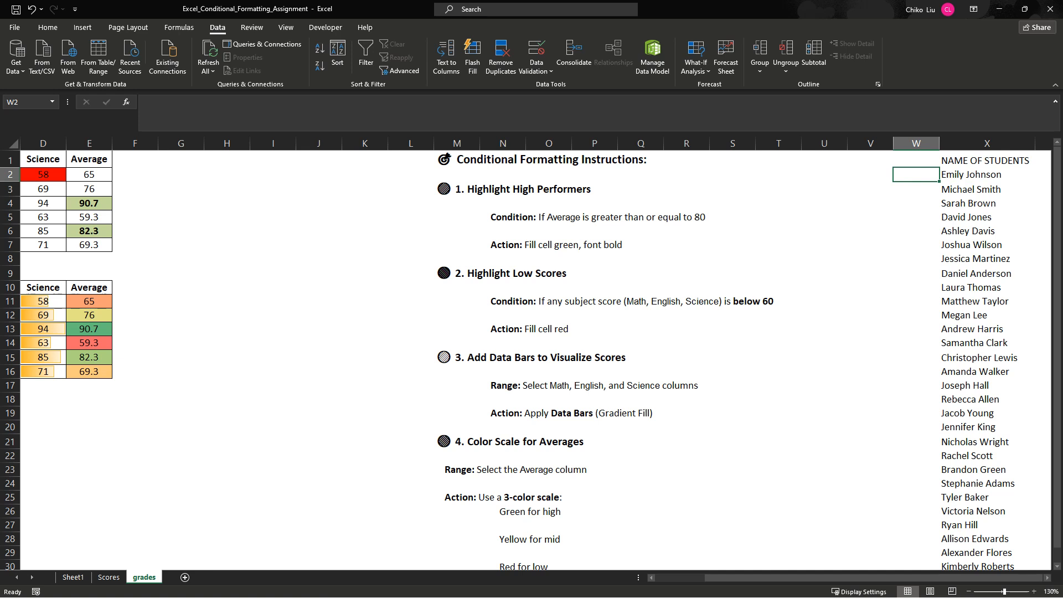
click(987, 174)
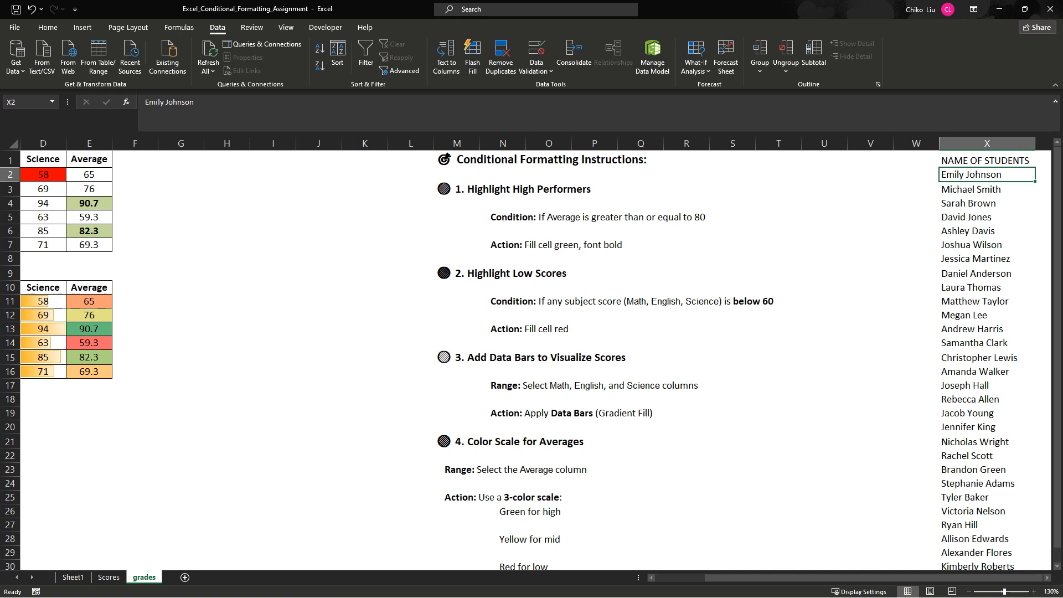
click(986, 189)
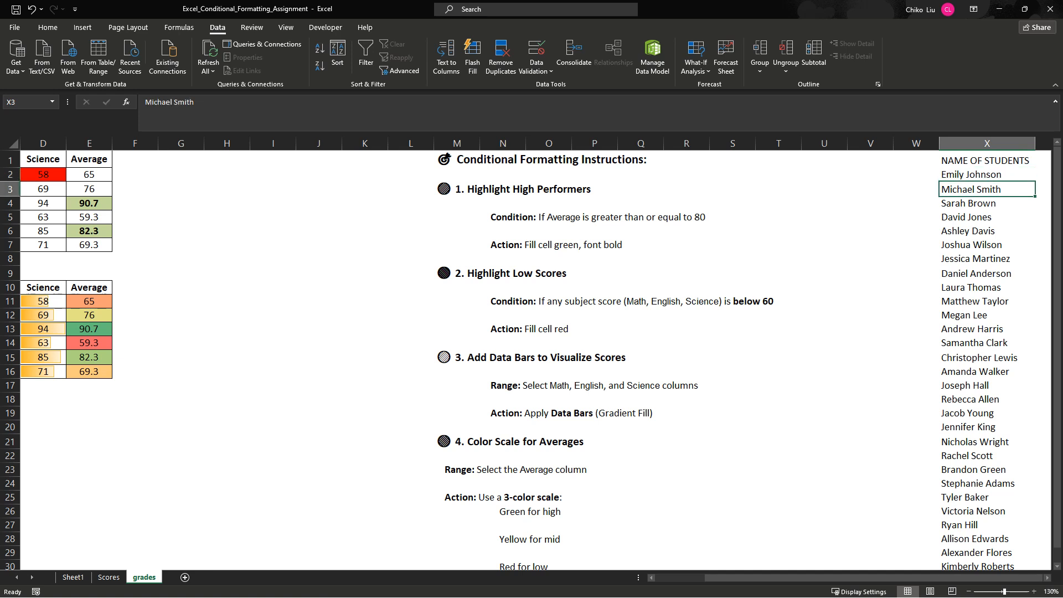
click(987, 203)
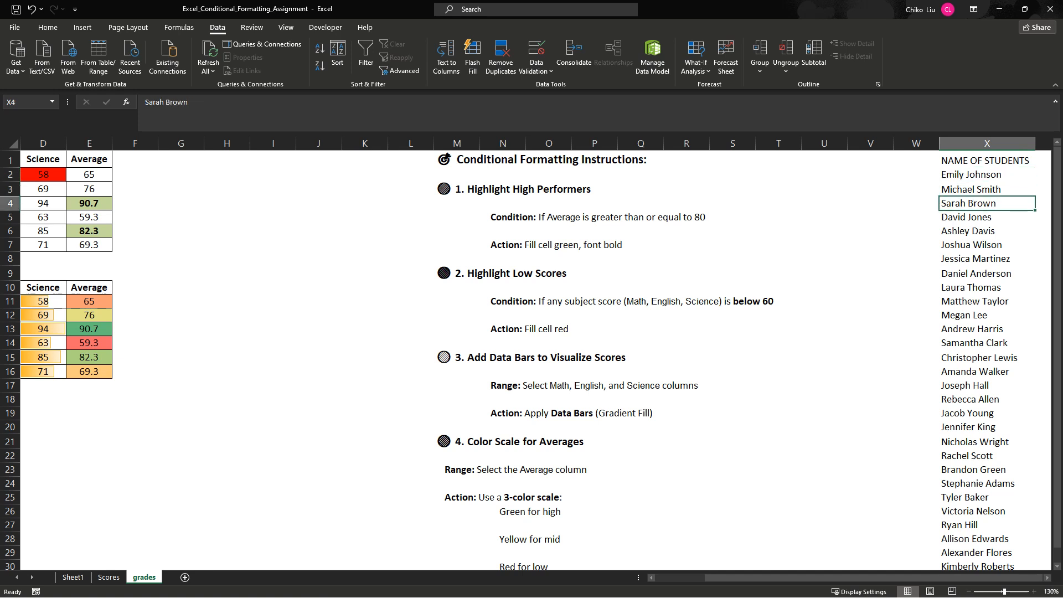
- Enter the first student's full name without a space in W2 and fit column W to its contents
click(917, 175)
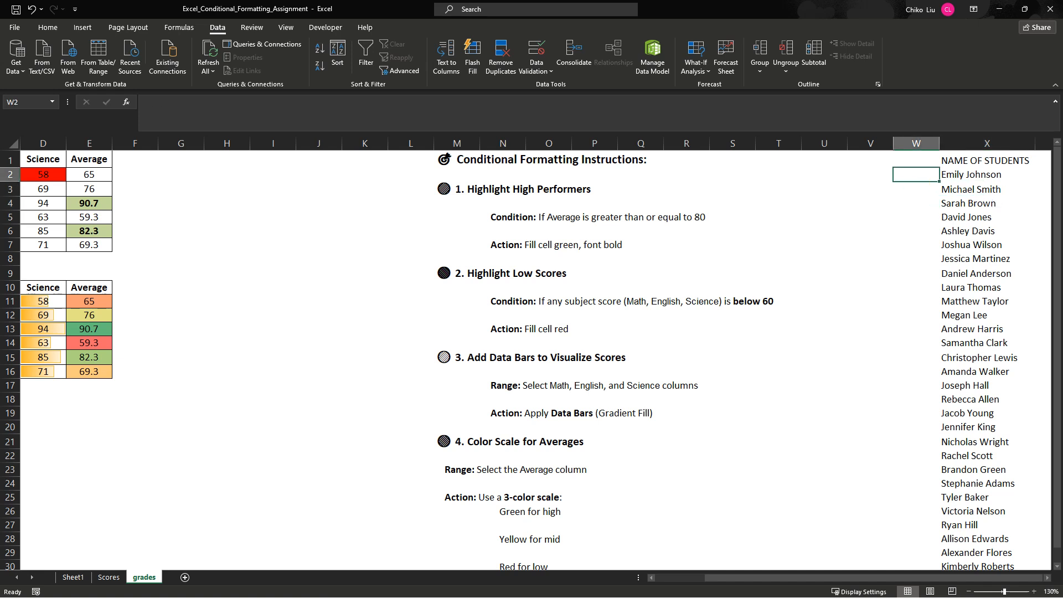
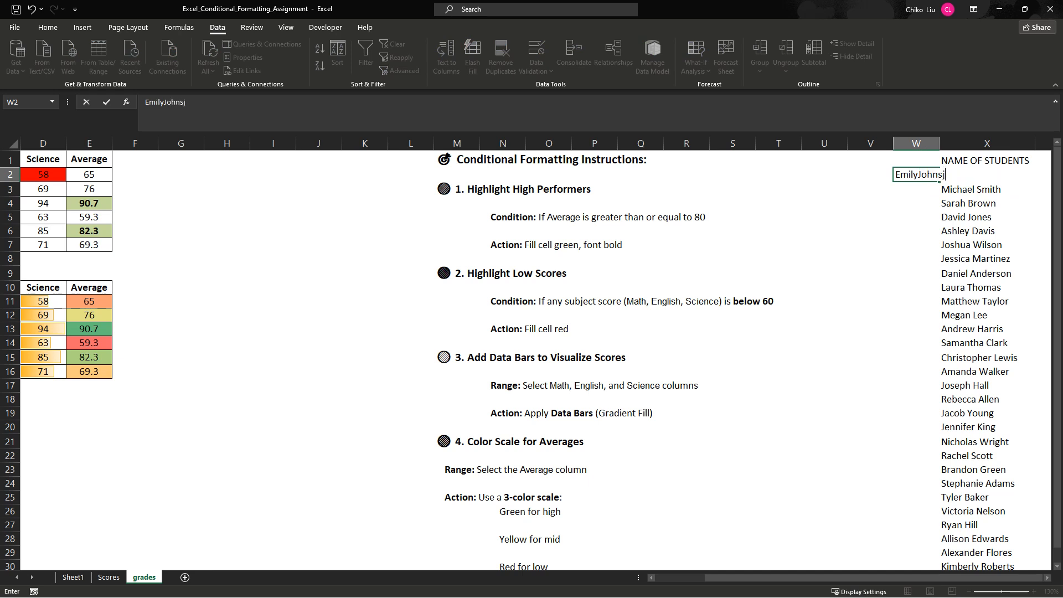
key(Return)
double_click(940, 143)
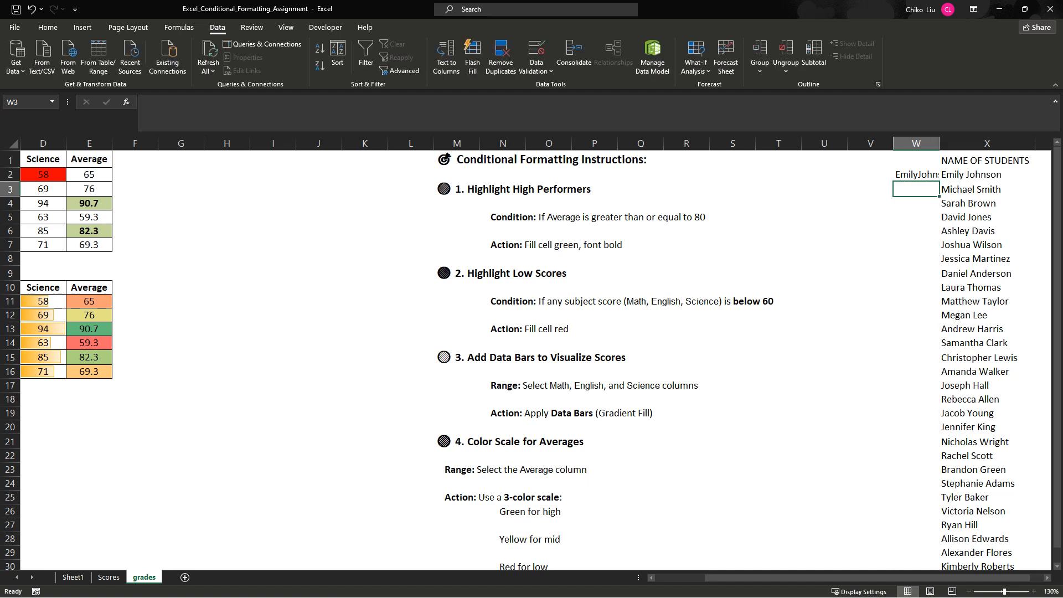
click(924, 175)
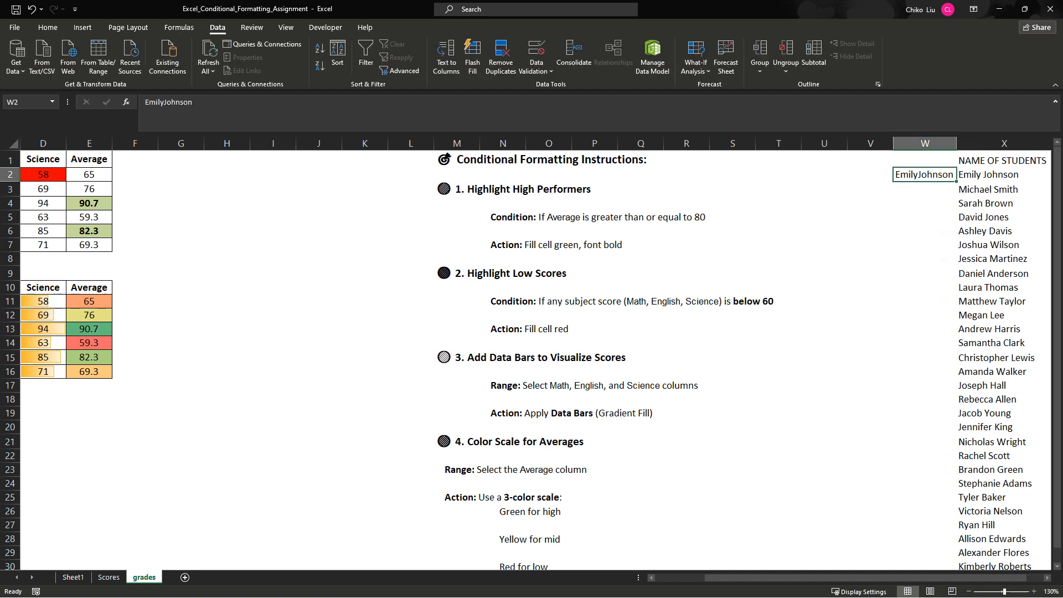
click(1004, 174)
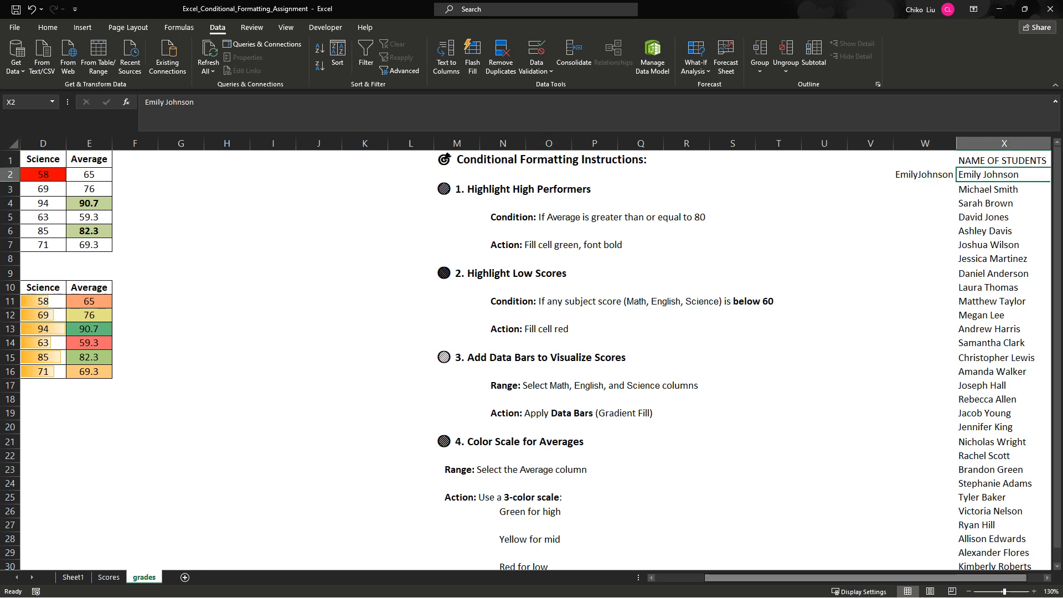
- Split column X with Text to Columns as delimited data, using only Space as the delimiter and leaving Tab off
scroll(535, 360, right, 1)
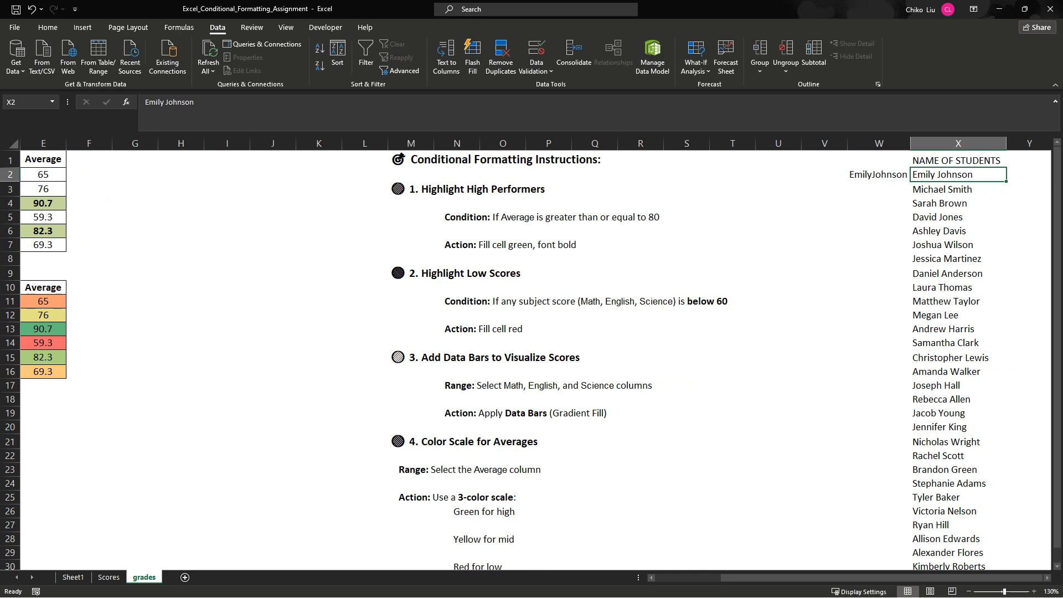
click(959, 144)
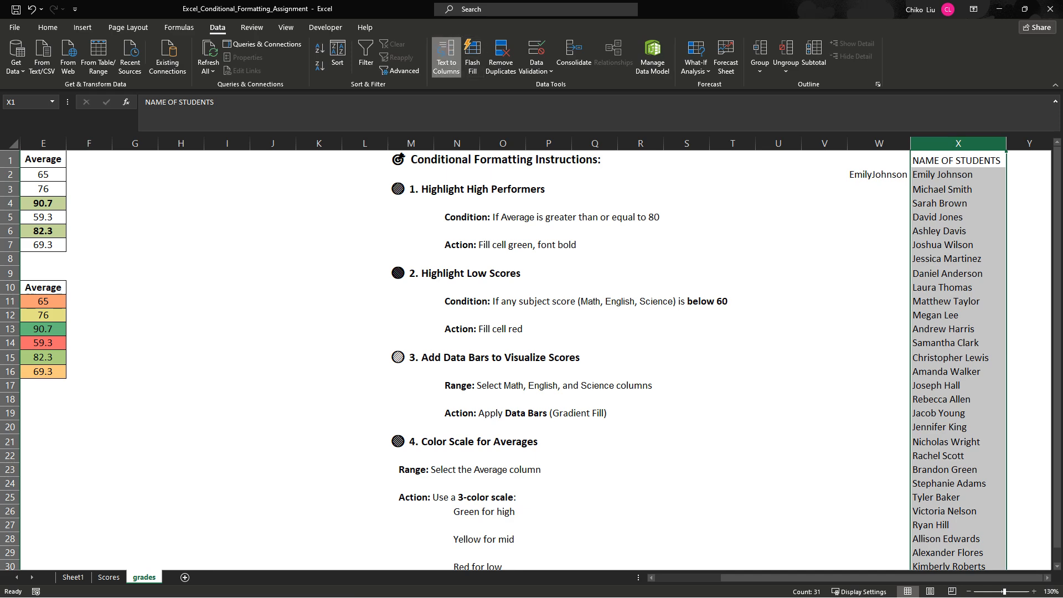
click(446, 55)
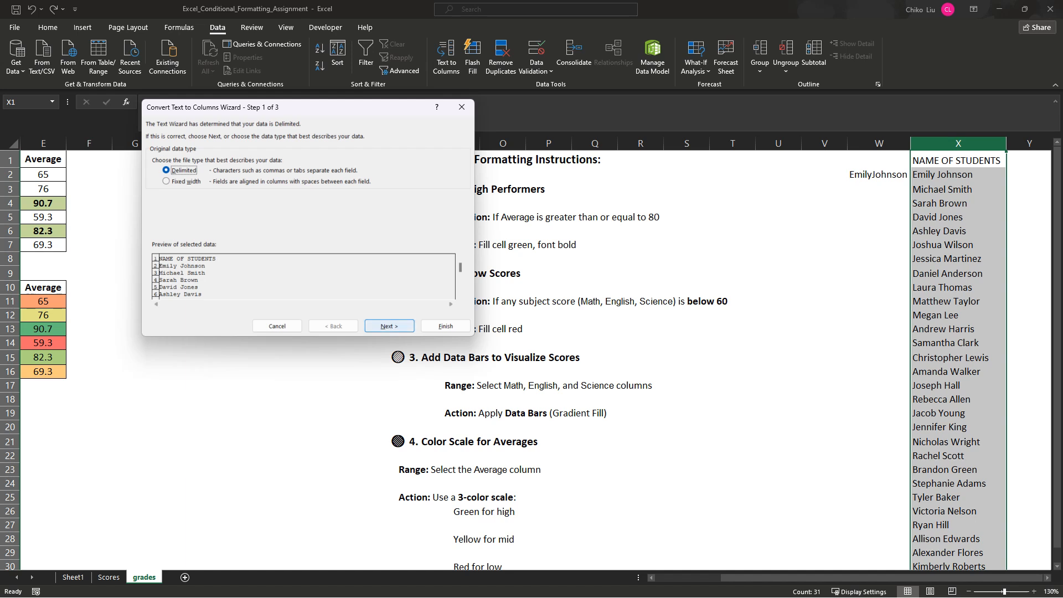
click(389, 326)
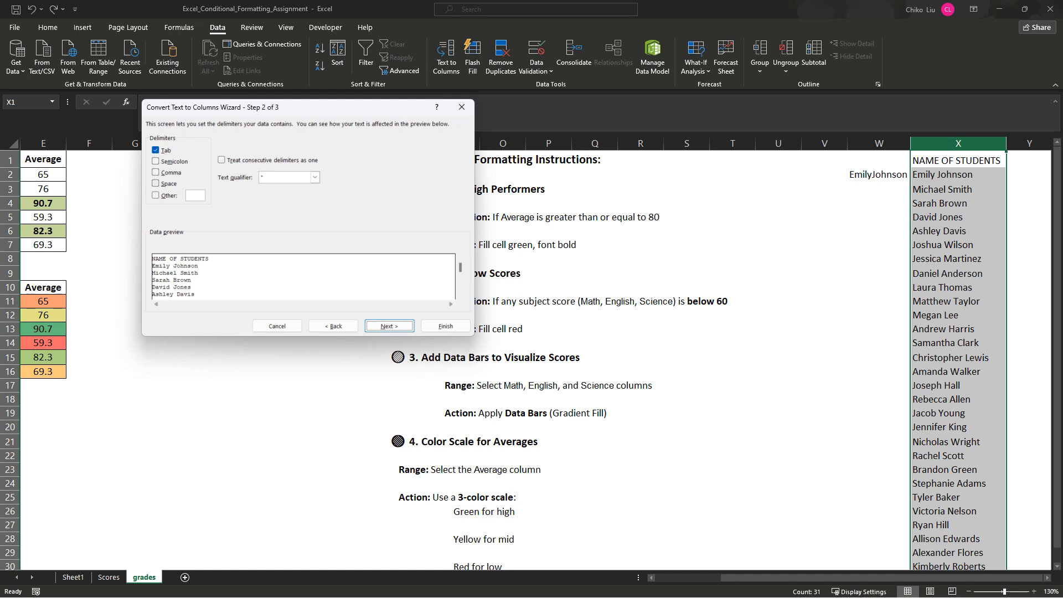
click(156, 183)
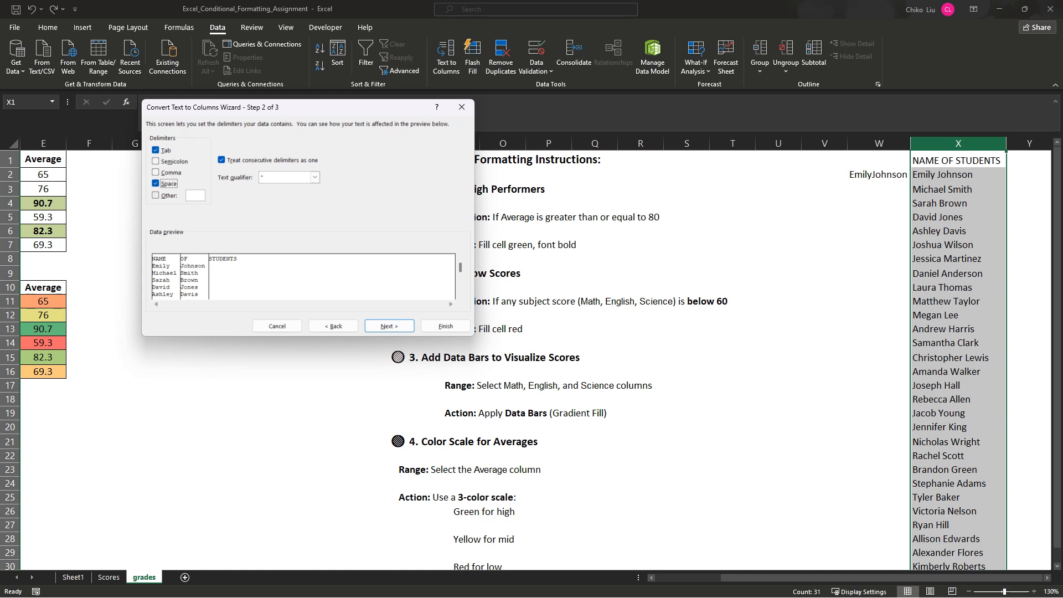
click(156, 184)
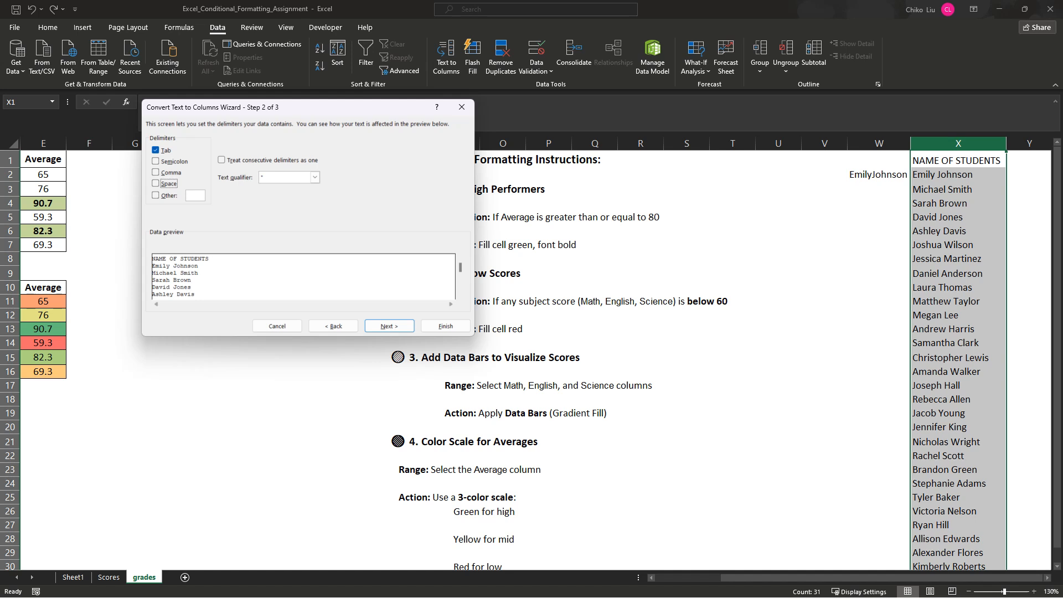
key(space)
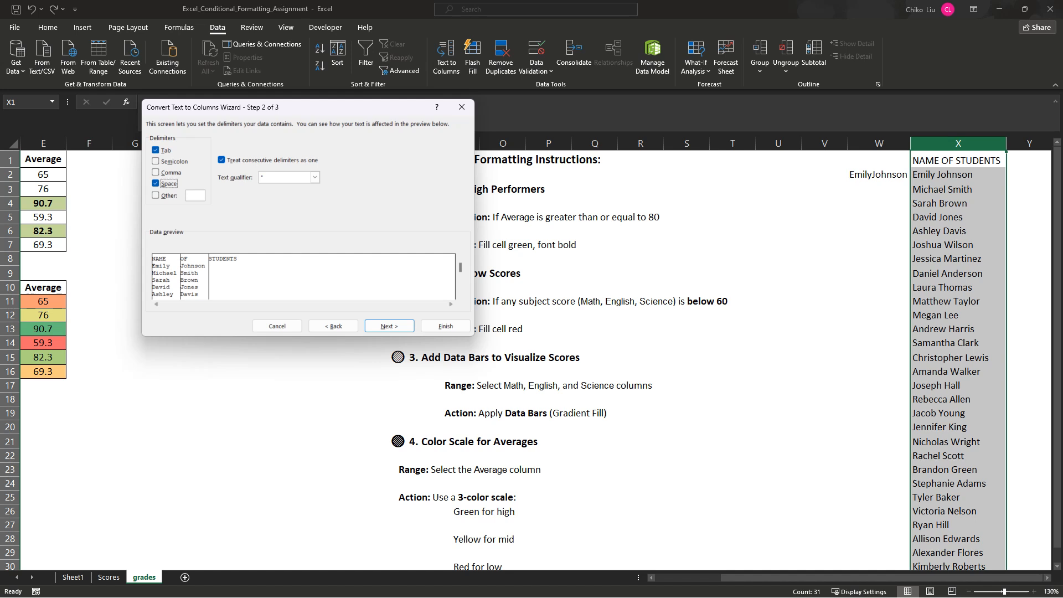
key(alt+t)
key(Return)
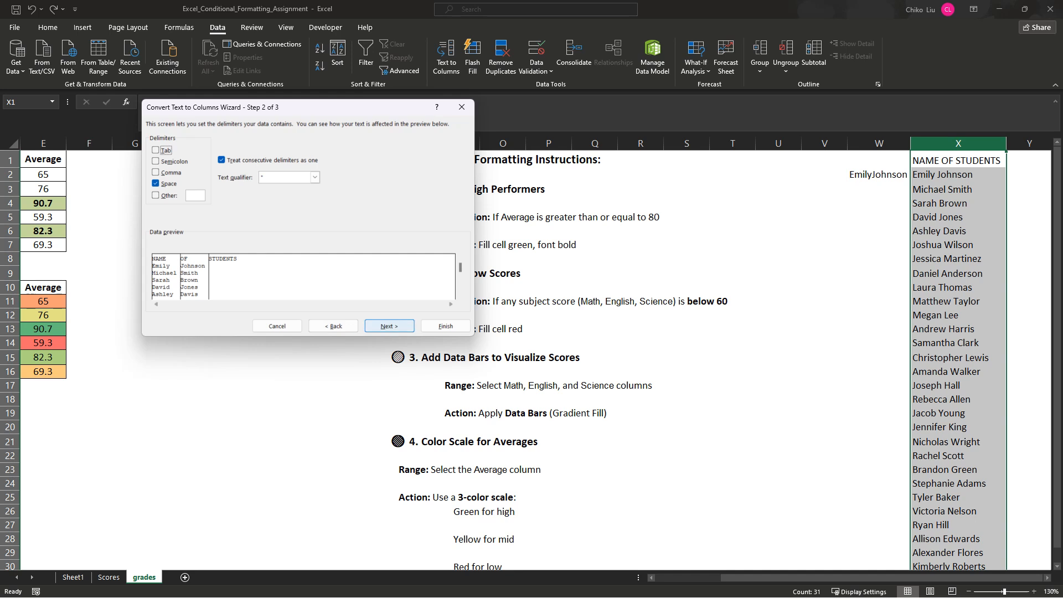
key(Return)
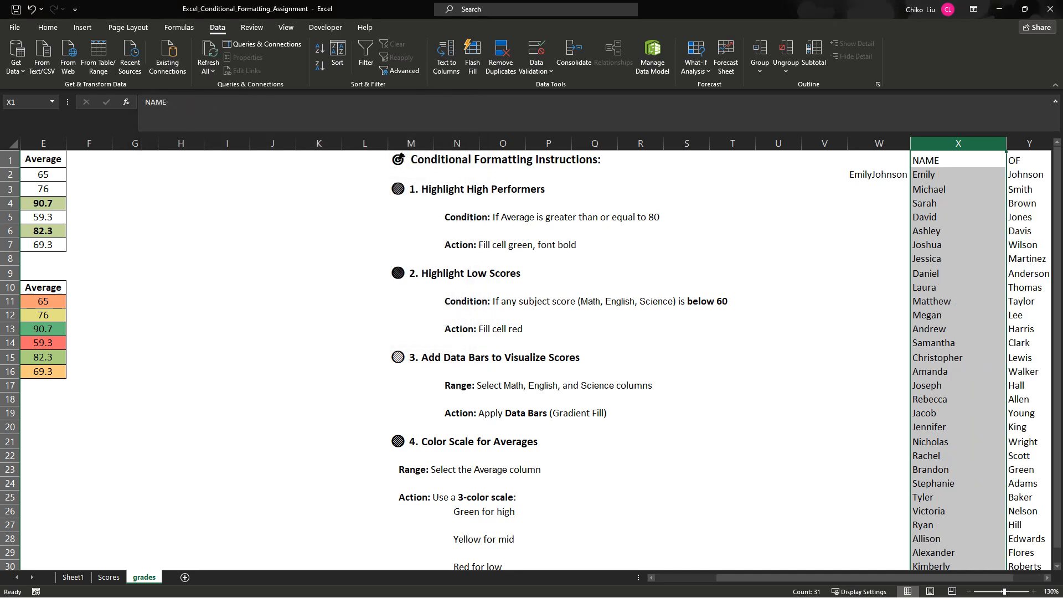
- Rename the headers of the split columns as First Name in X1 and Last Name in Y1
drag(779, 578, 807, 577)
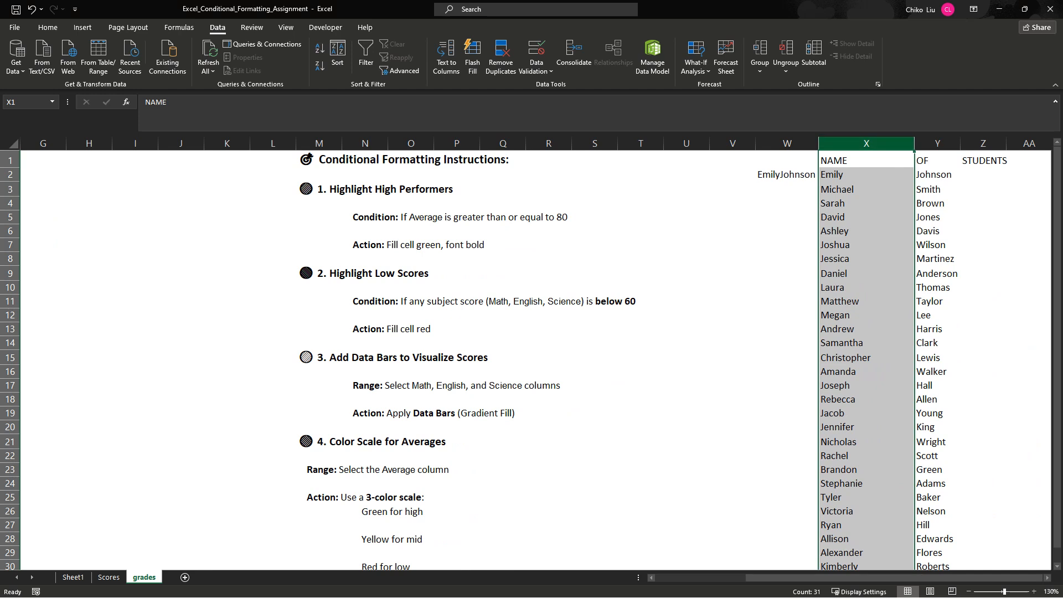
click(866, 160)
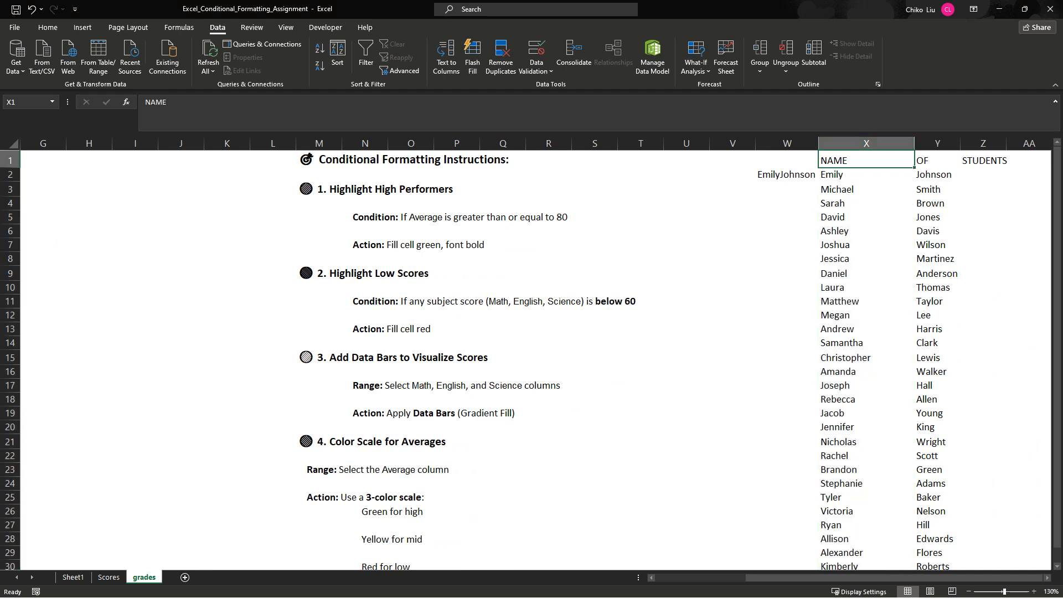
text(First)
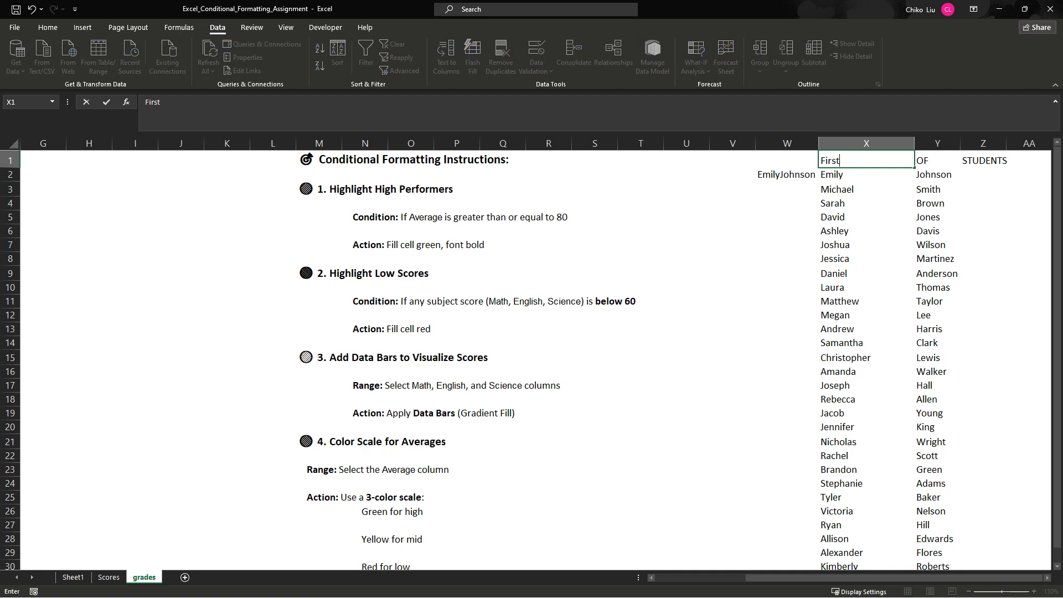
text( Name)
key(Tab)
text(Last)
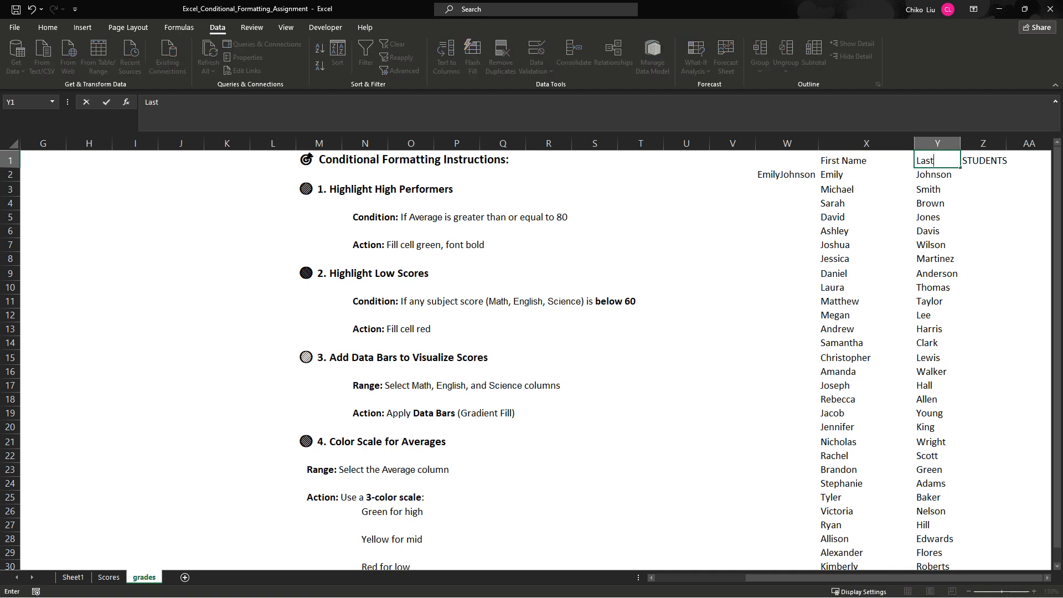
text( Name)
key(Return)
- Clear the leftover STUDENTS header from cell Z1
key(Right)
key(Right)
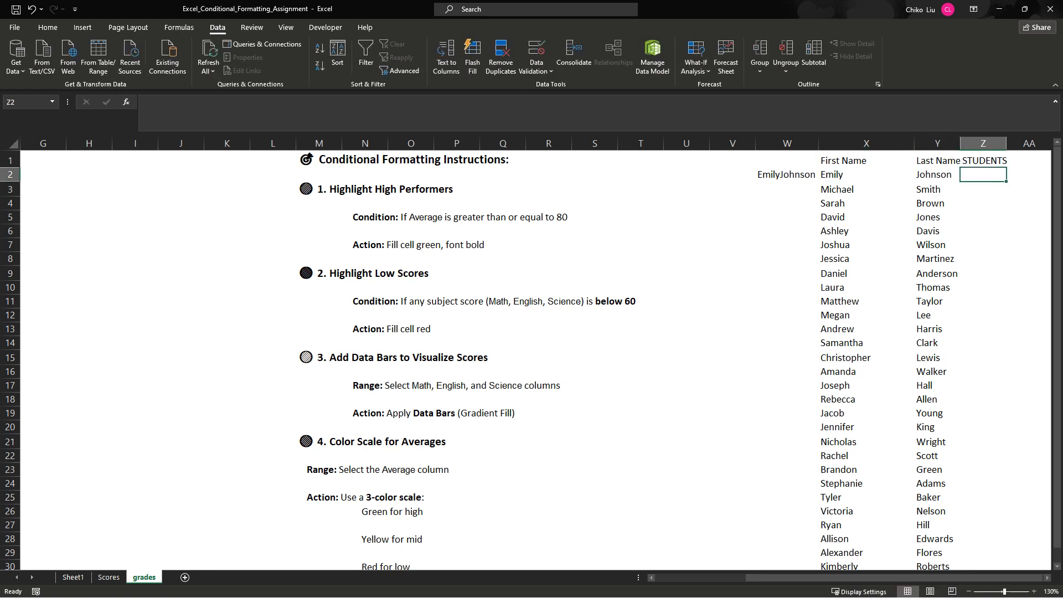
key(Up)
key(Delete)
key(Left)
key(Left)
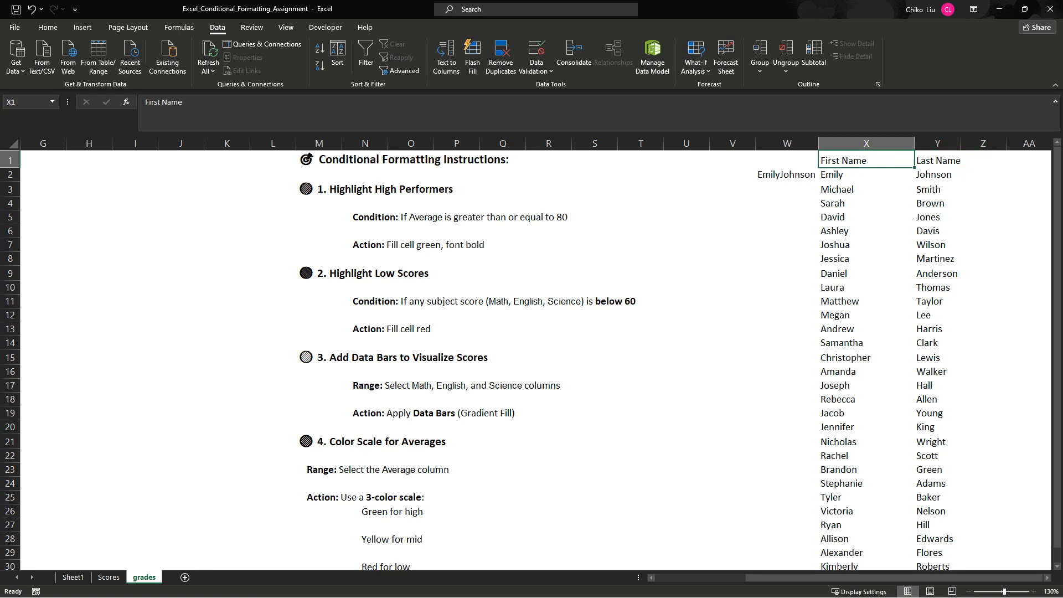
key(shift+Right)
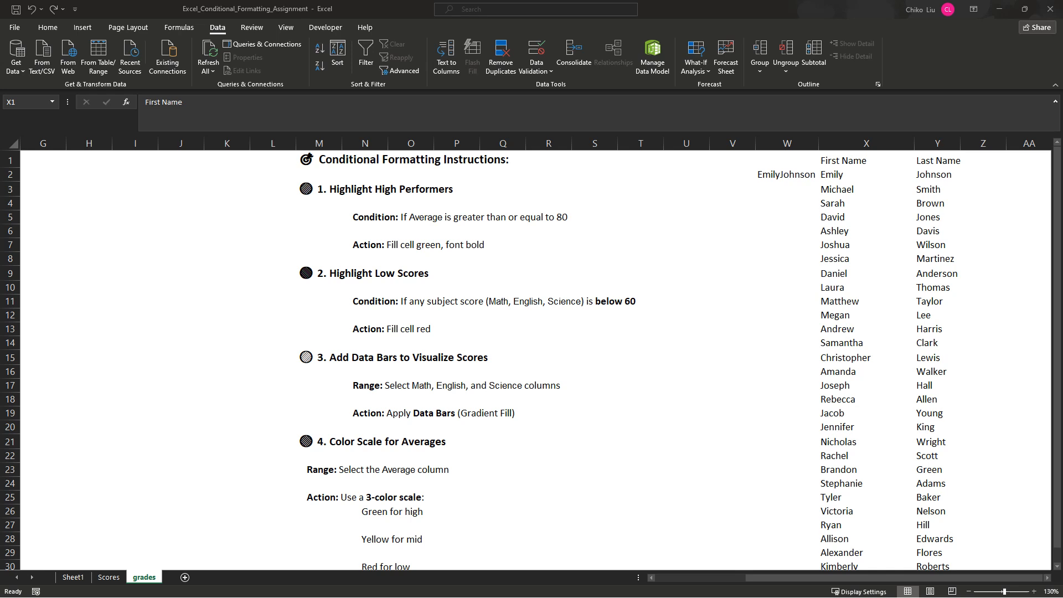
- Enter the first student's full name with a space in W2, Flash Fill column W, and clear the filled header in W1
click(787, 175)
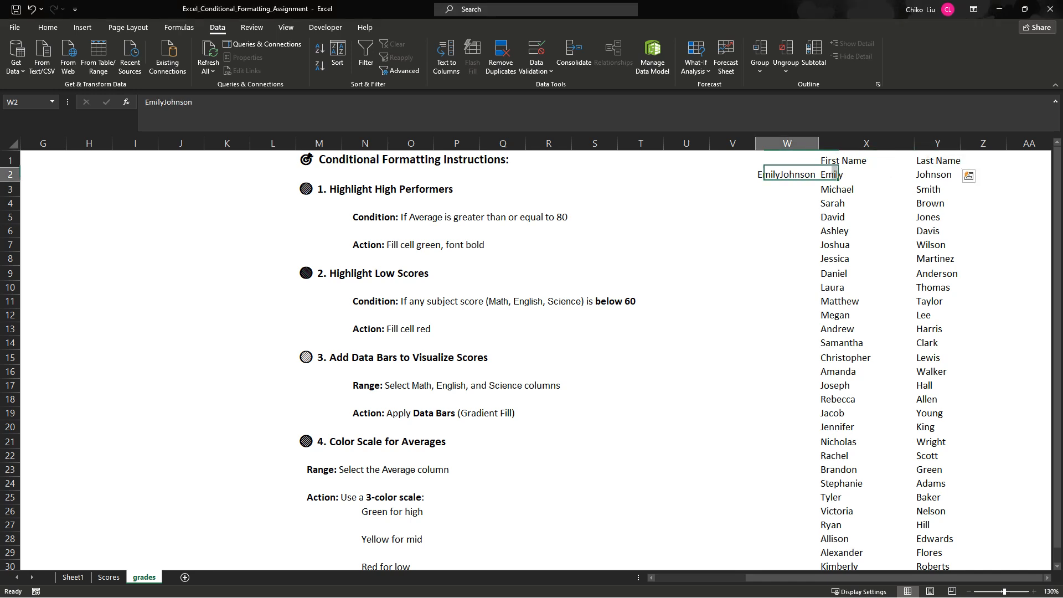
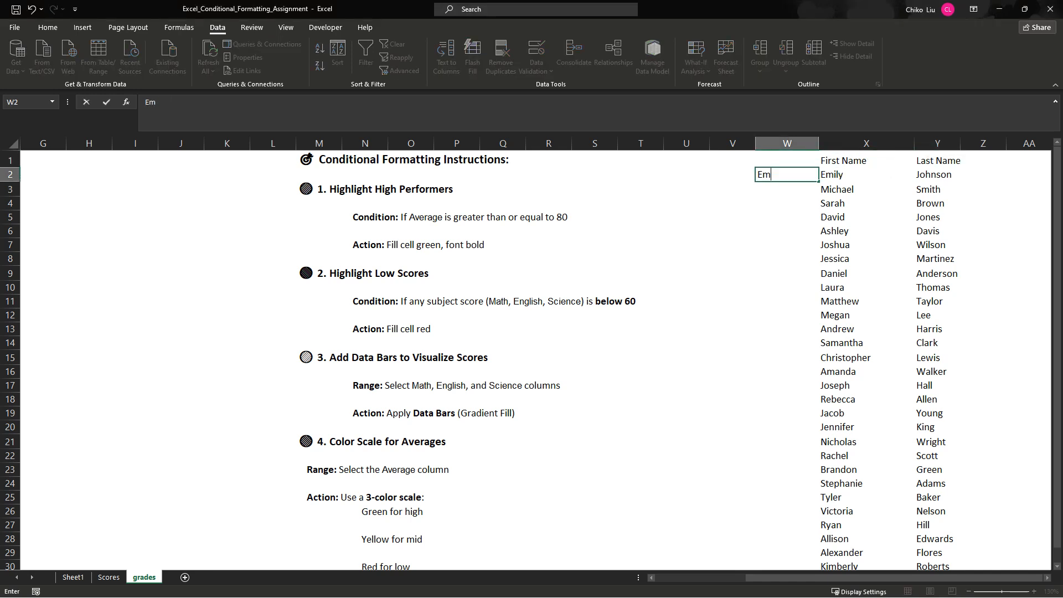
key(Return)
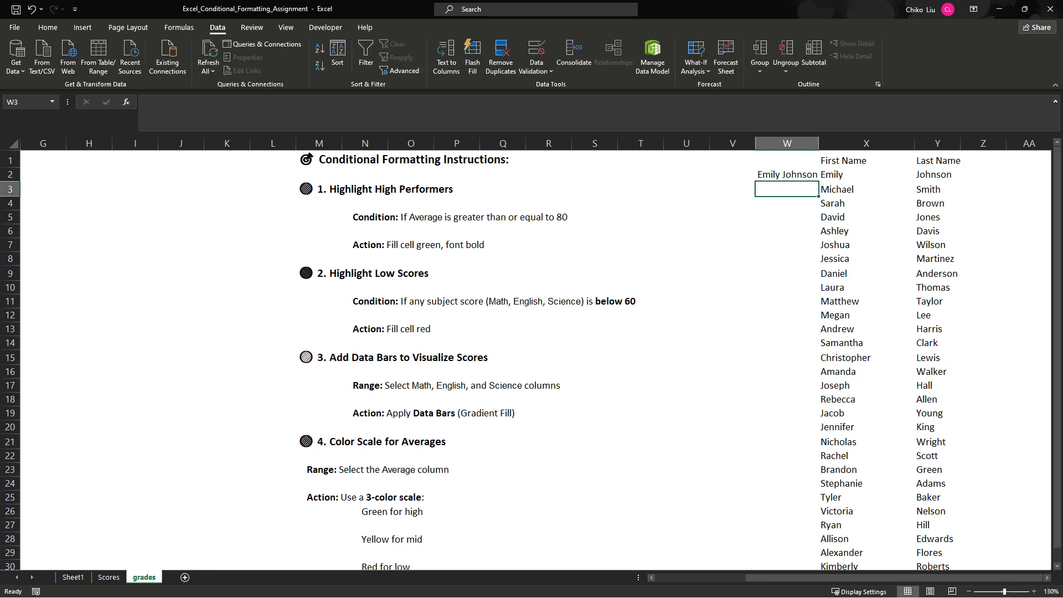
key(ctrl+e)
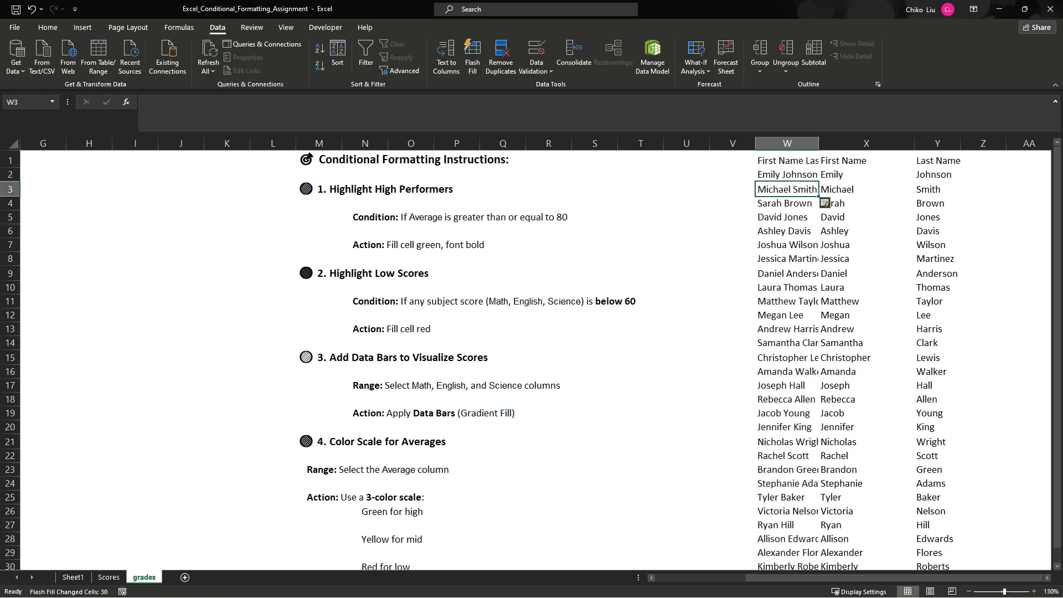
key(Up)
key(Up)
key(Delete)
- Copy the full names in W2:W31 and paste them into column AA starting at AA3
key(Down)
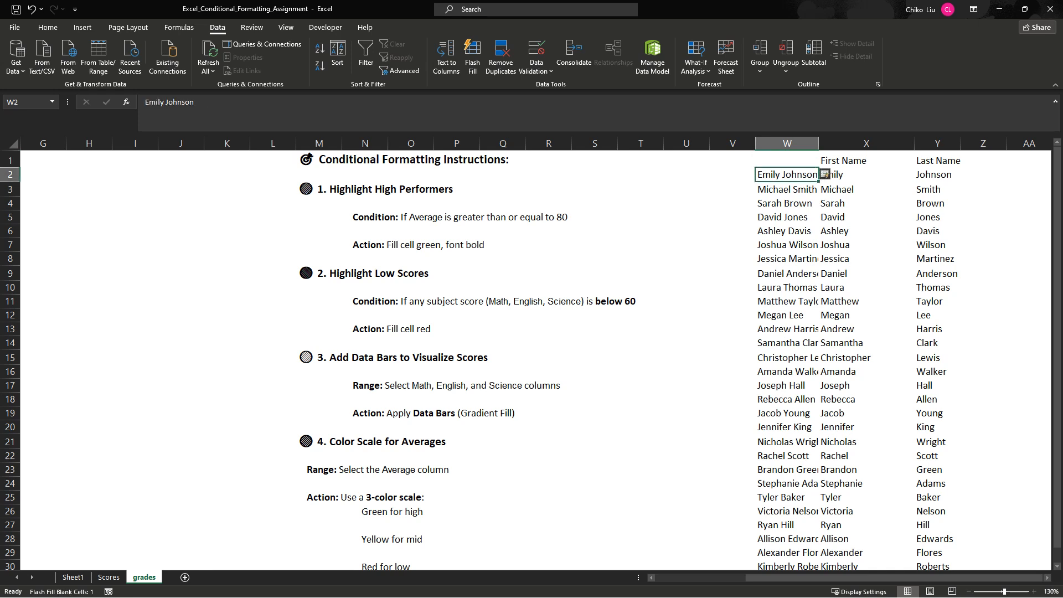
key(ctrl+shift+Down)
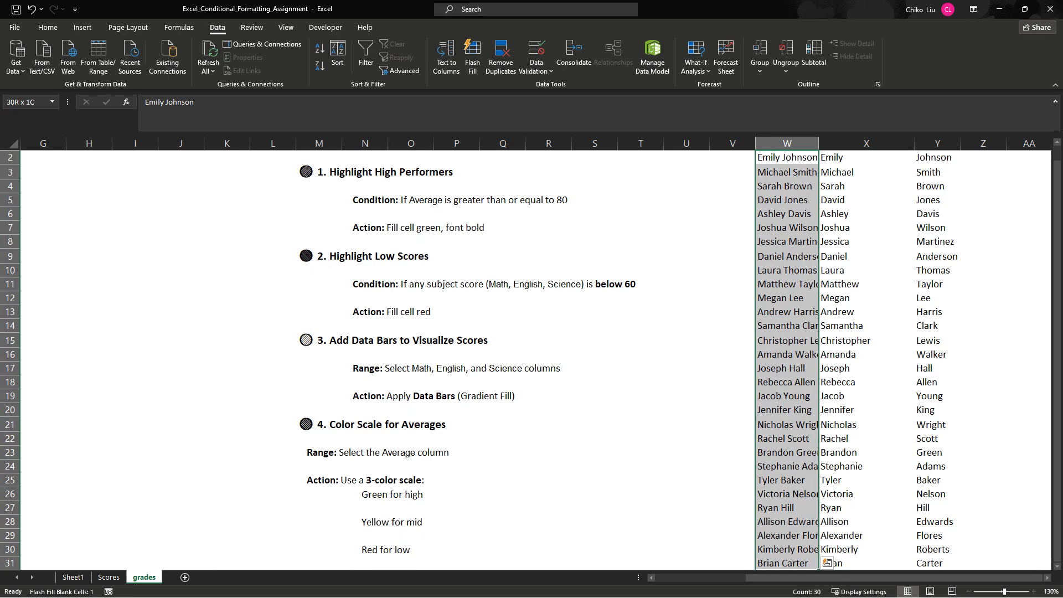
key(ctrl+c)
key(Right)
key(Right)
key(Right)
key(Right)
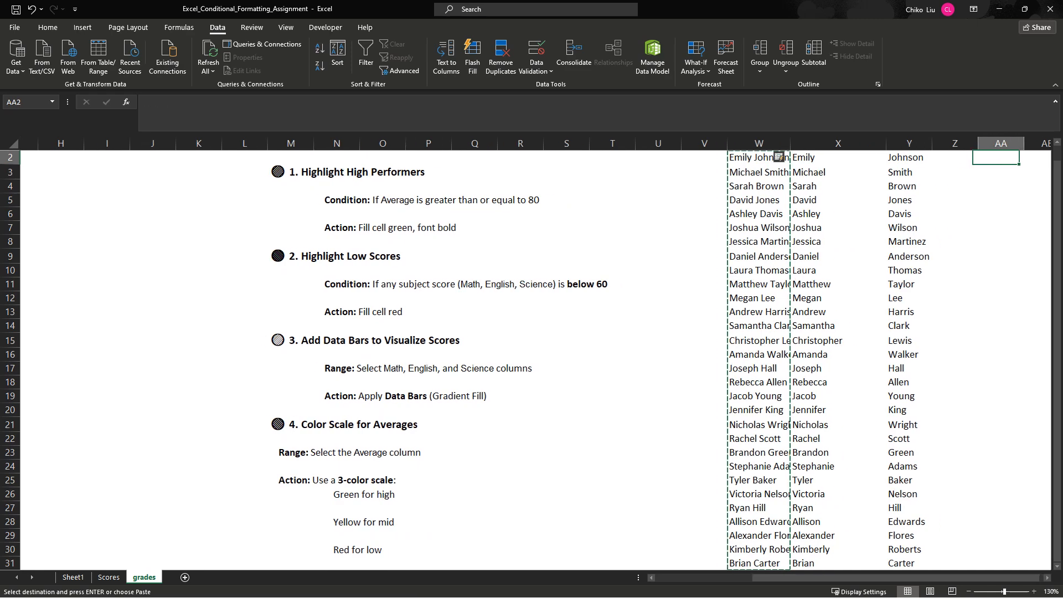
key(Down)
key(ctrl+v)
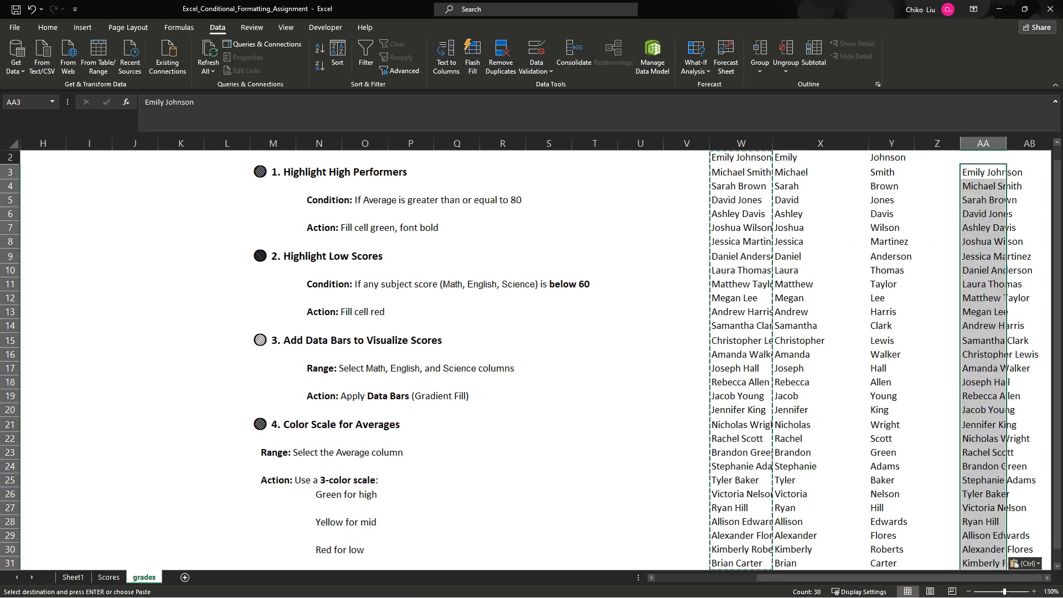
- Try to replace all commas in column AA using Find and Replace
key(Right)
key(Right)
click(892, 144)
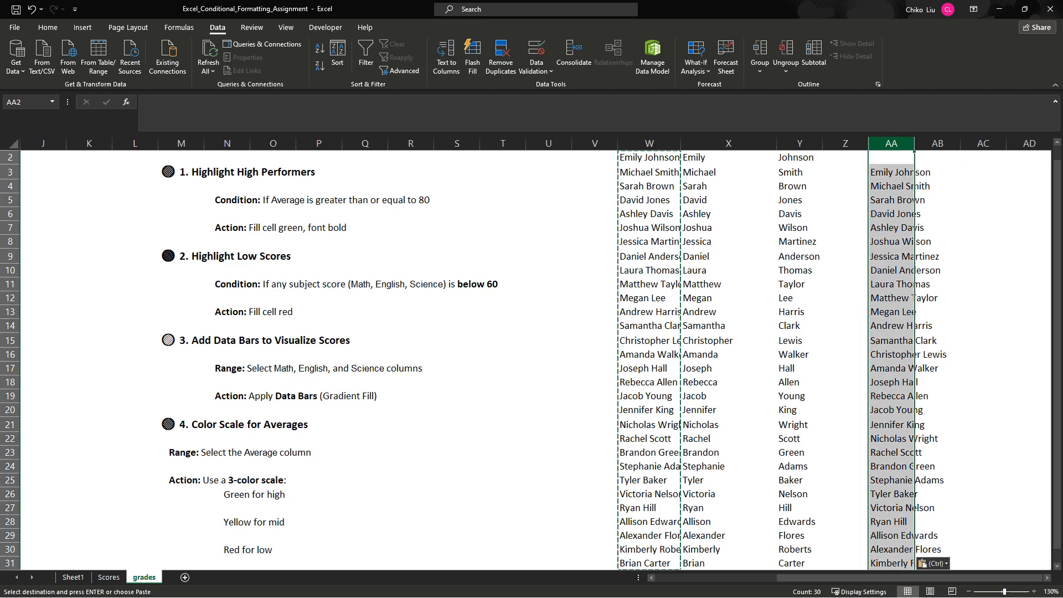
key(ctrl+h)
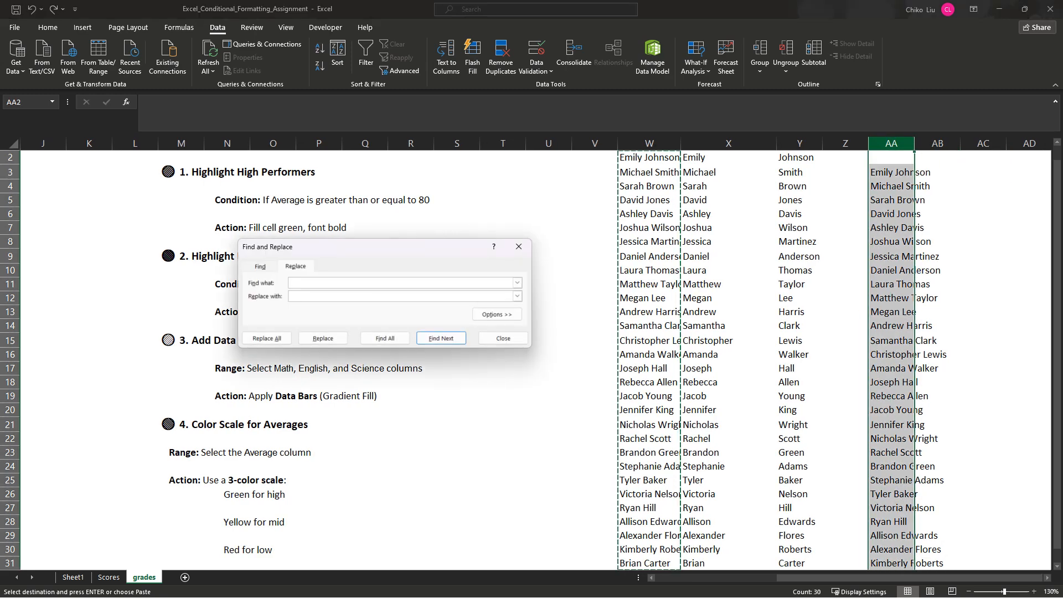
text(,)
key(Tab)
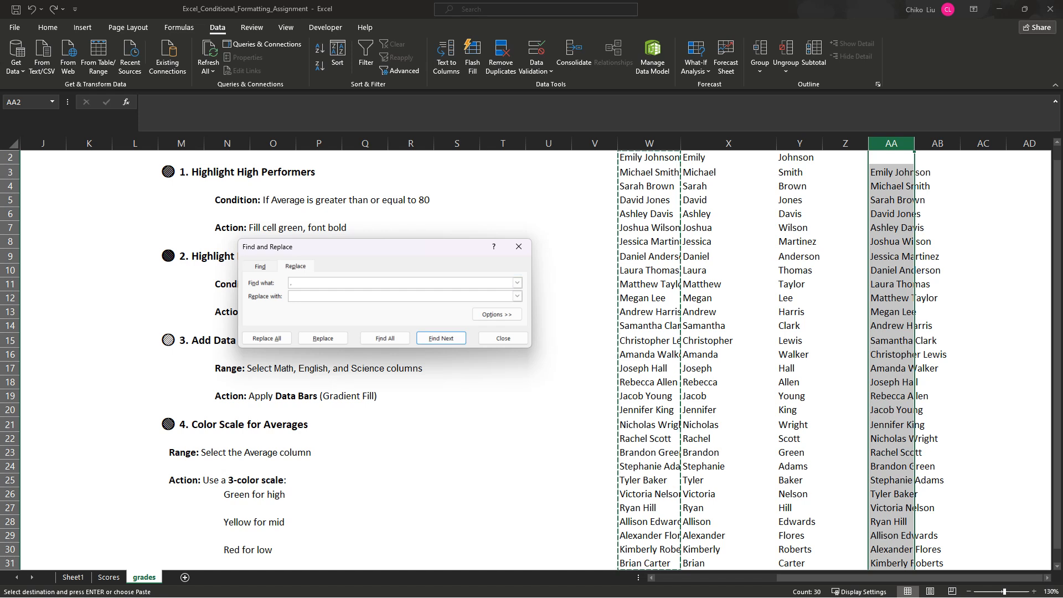
click(267, 338)
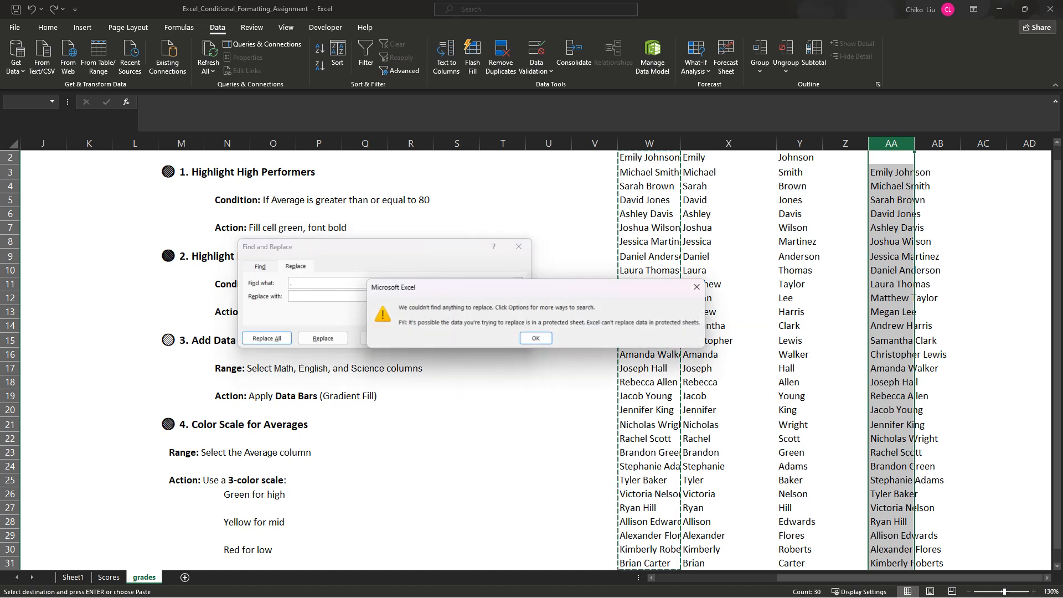
key(Return)
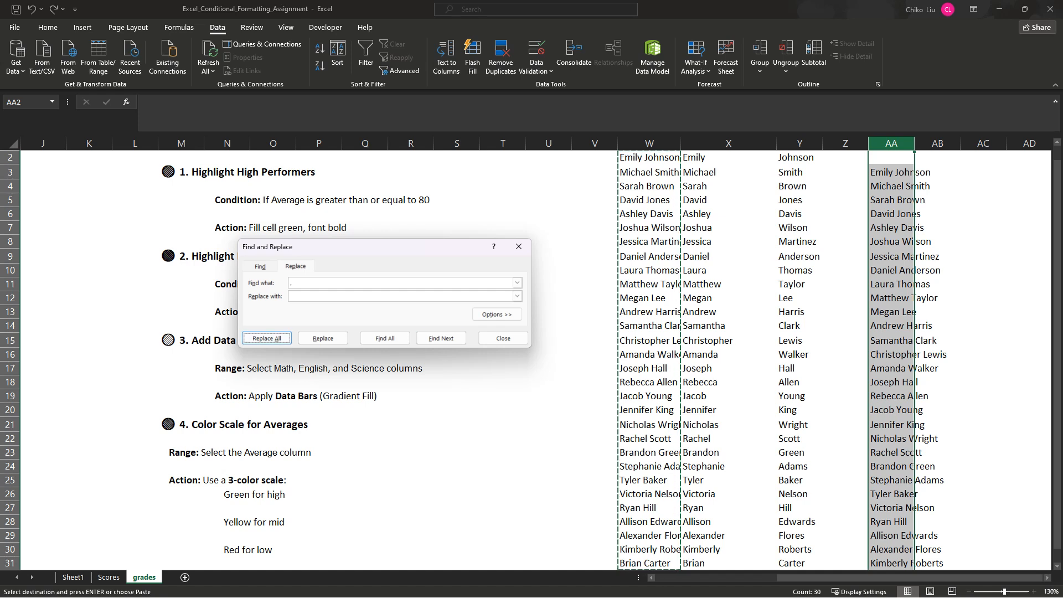
click(267, 339)
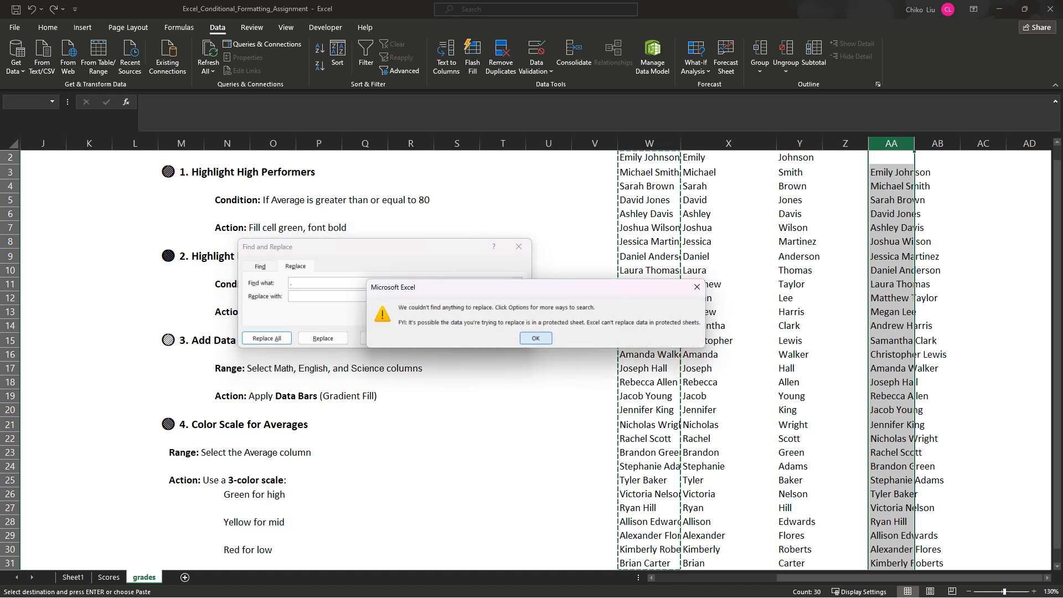
key(Return)
- Cancel the copy marquee, reselect column AA and retry replacing all of its commas
click(729, 186)
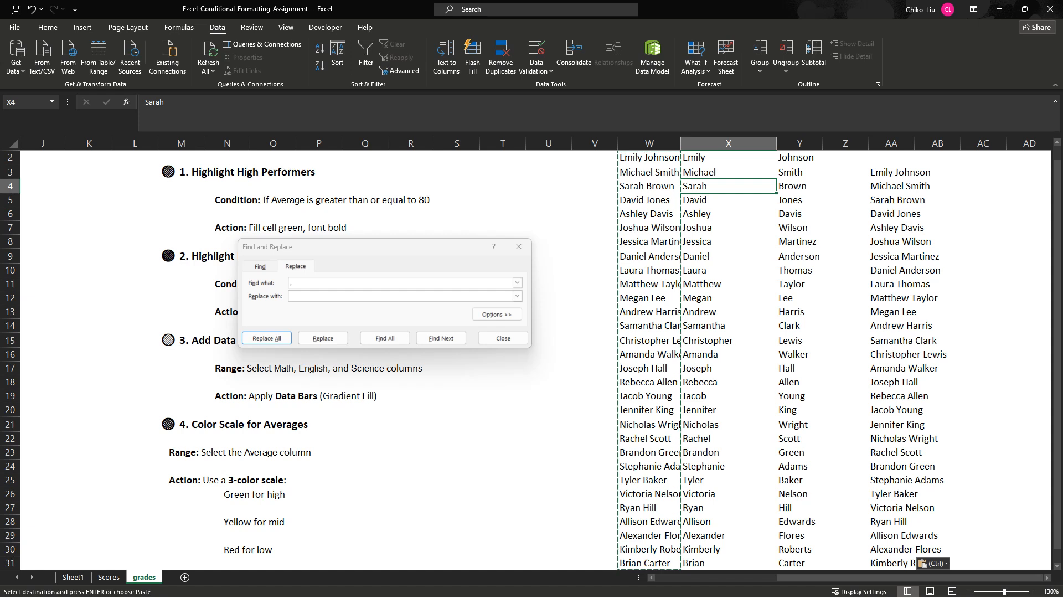
key(Escape)
click(891, 144)
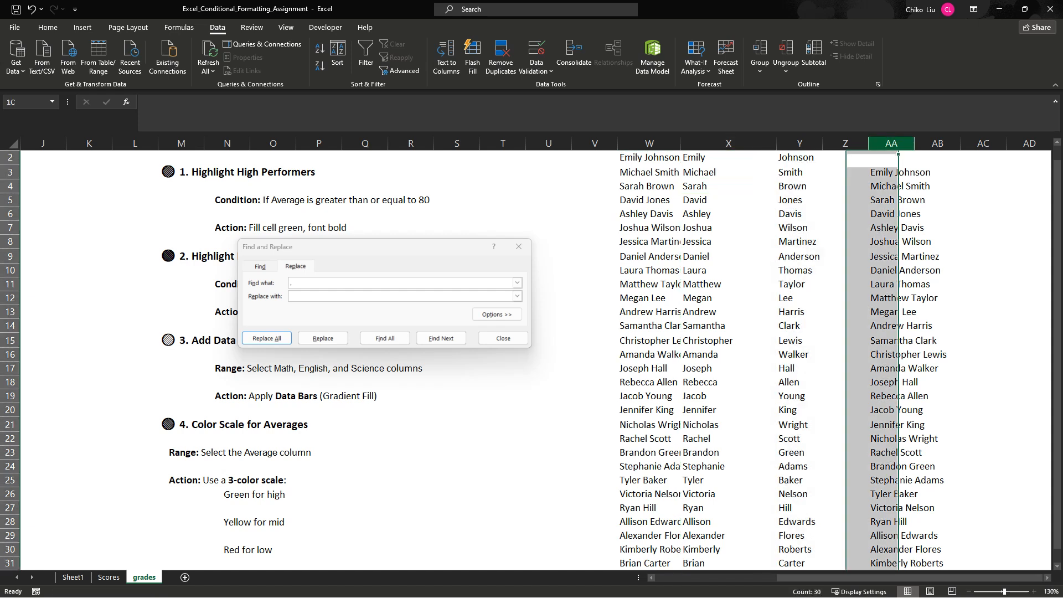
click(432, 283)
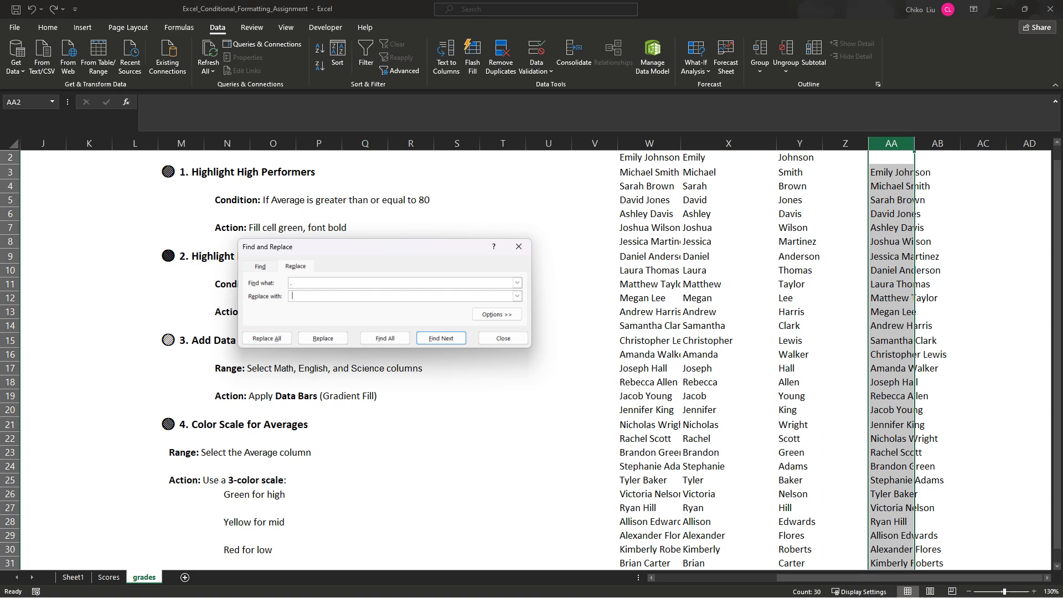
key(alt+a)
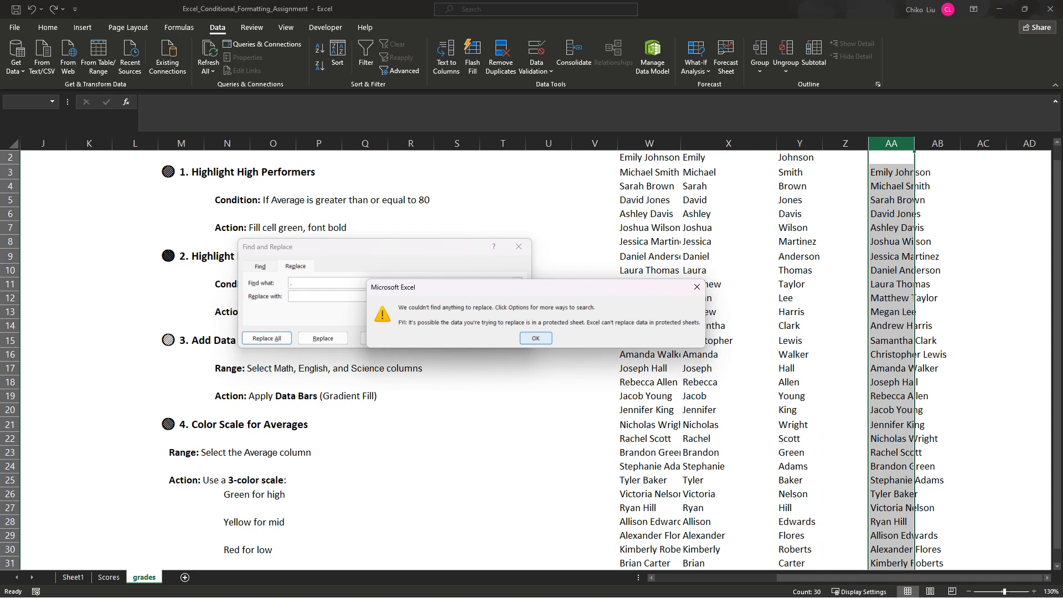
key(Return)
key(Escape)
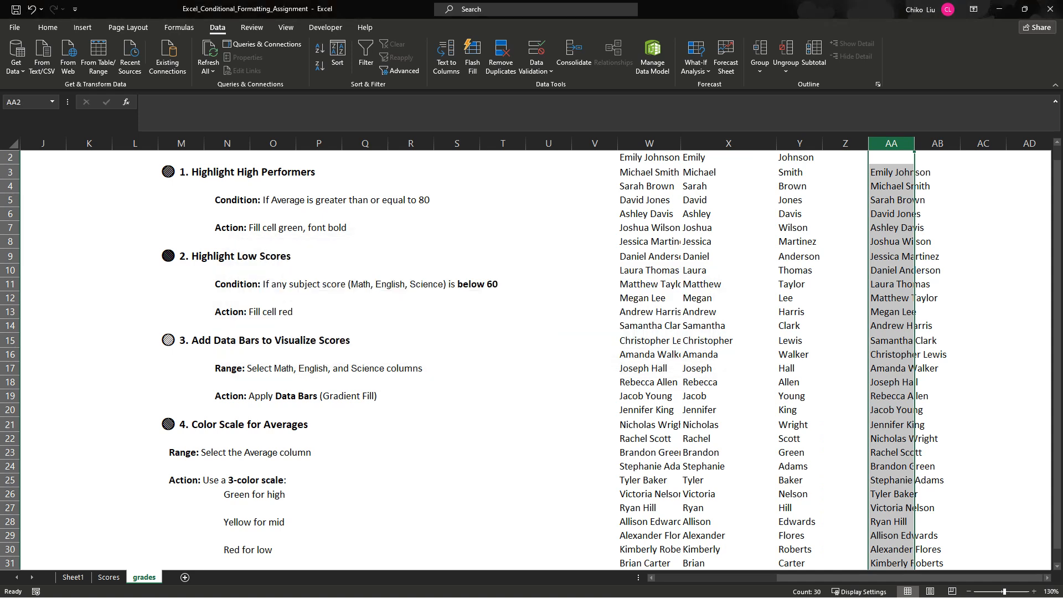
- Try to replace all commas within only the name range AA3:AA32
click(891, 187)
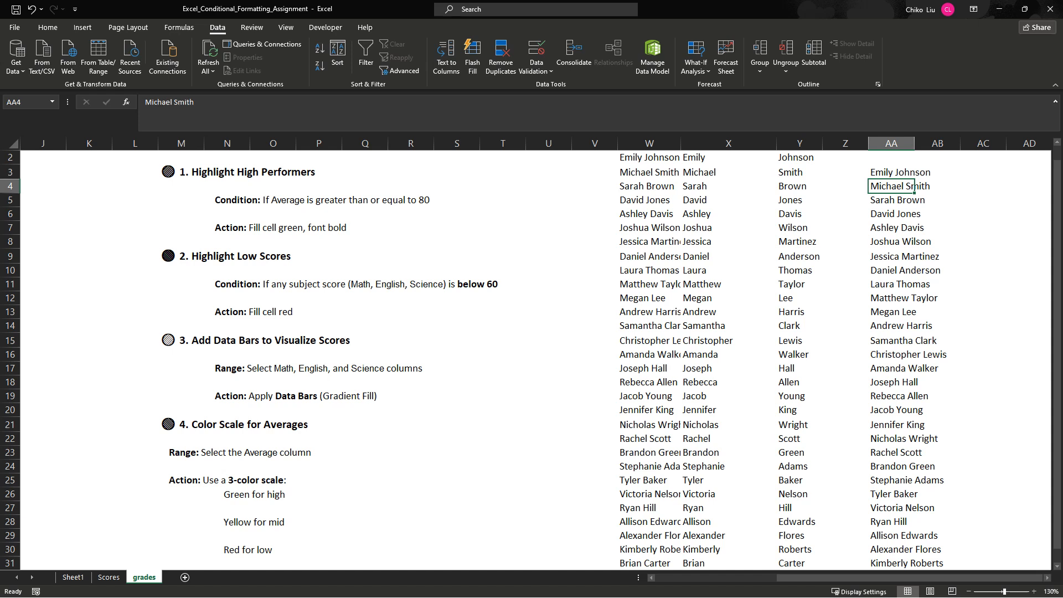
click(915, 172)
drag(914, 173, 915, 554)
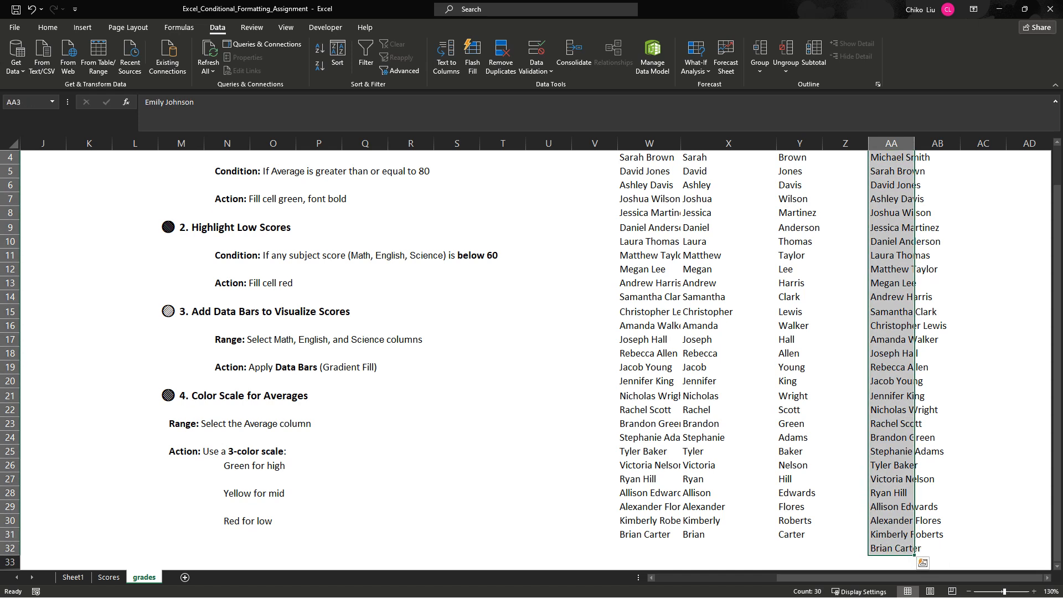
key(ctrl+f)
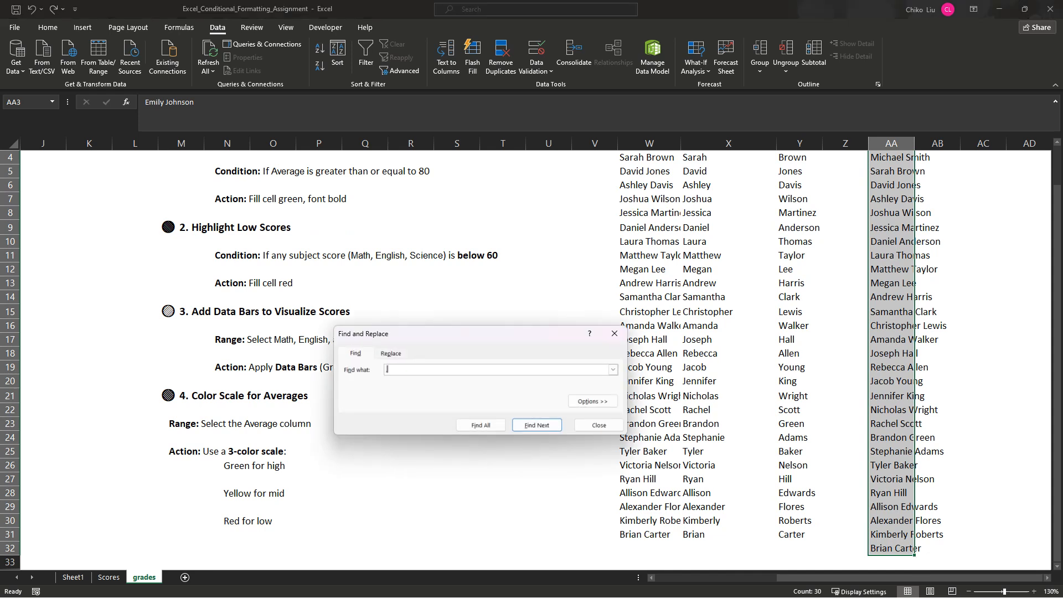
text(,)
key(ctrl+h)
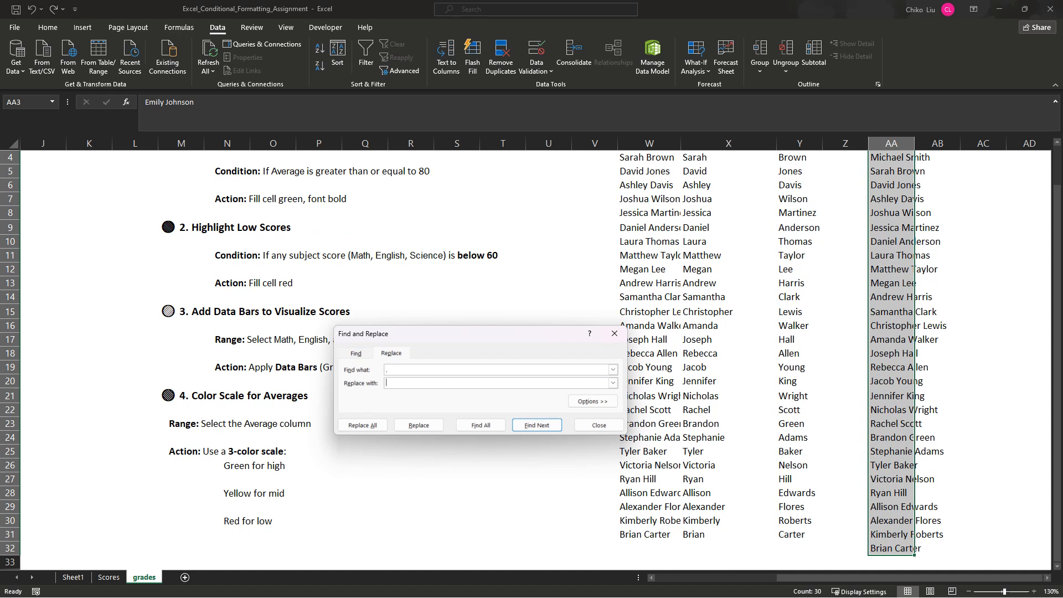
key(alt+a)
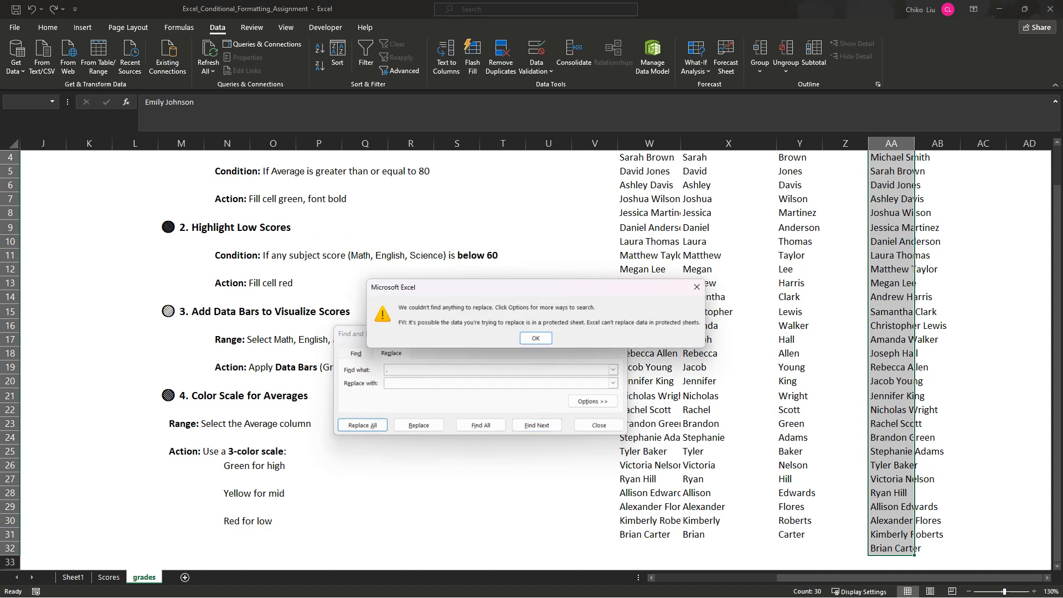
key(Return)
key(Escape)
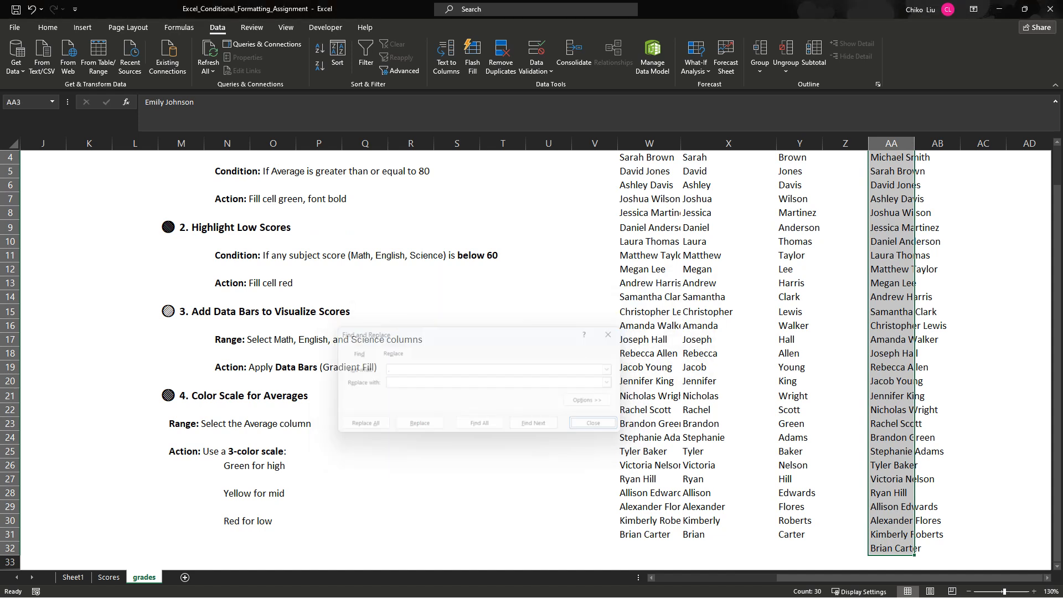
- Try moving the names in AA3:AA16 to AB2:AB15, and undo the move
scroll(536, 360, down, 15)
scroll(535, 359, up, 16)
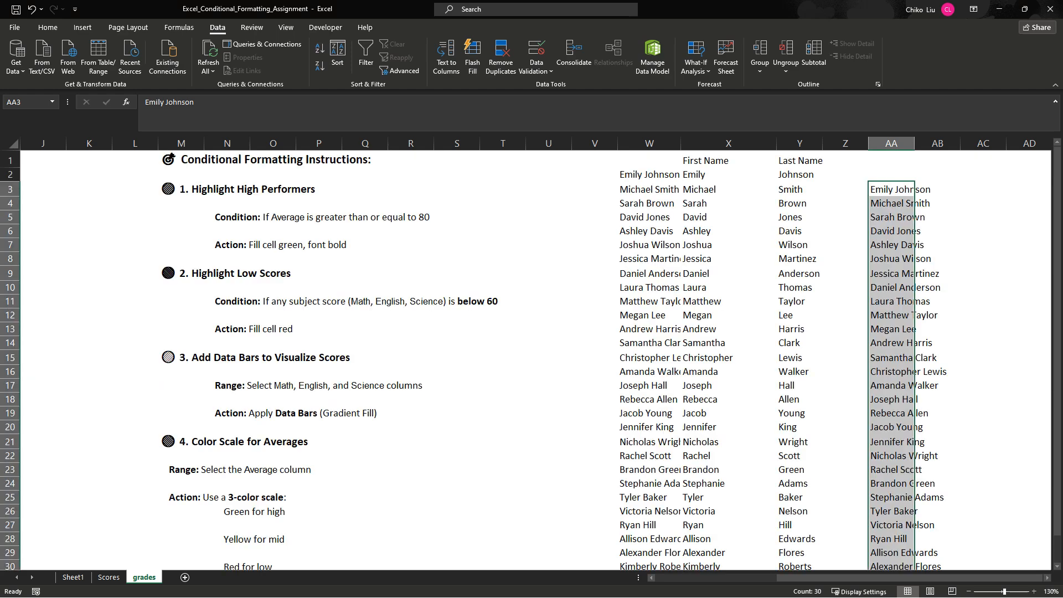
key(alt+a)
key(e)
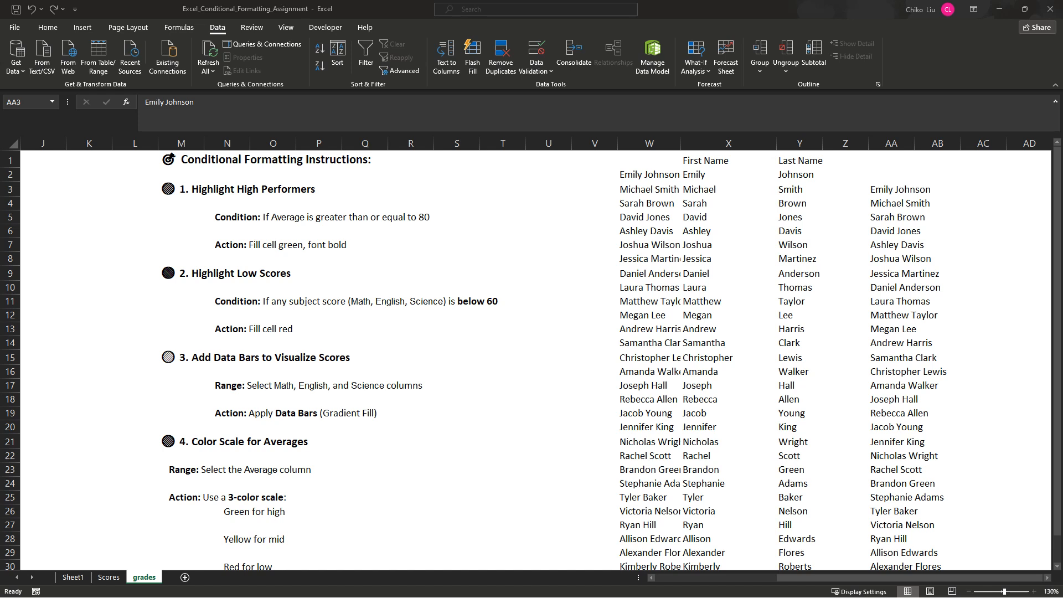
drag(891, 189, 947, 356)
click(969, 373)
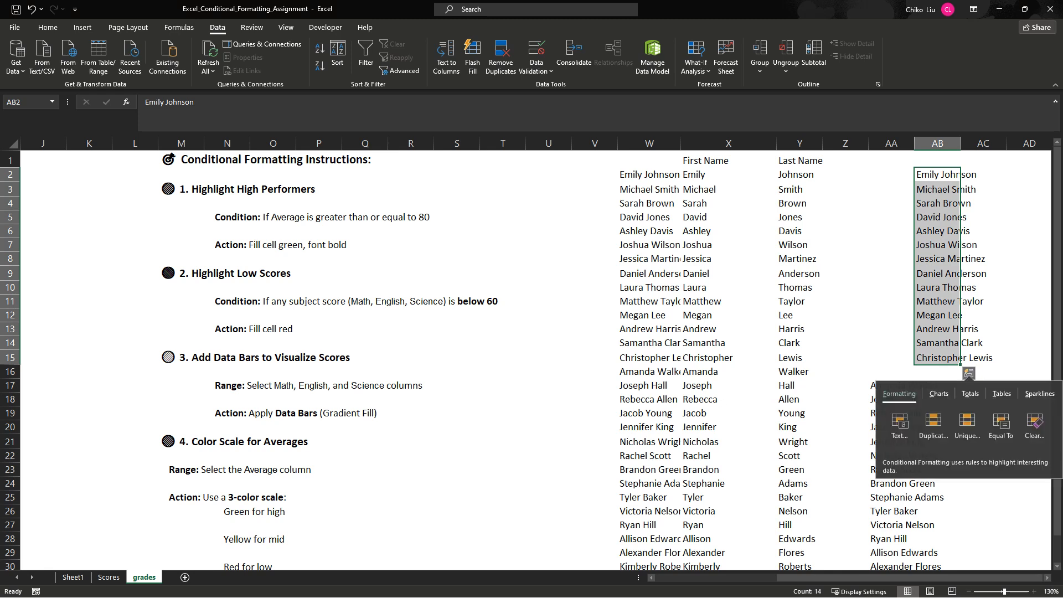
key(Escape)
key(ctrl+z)
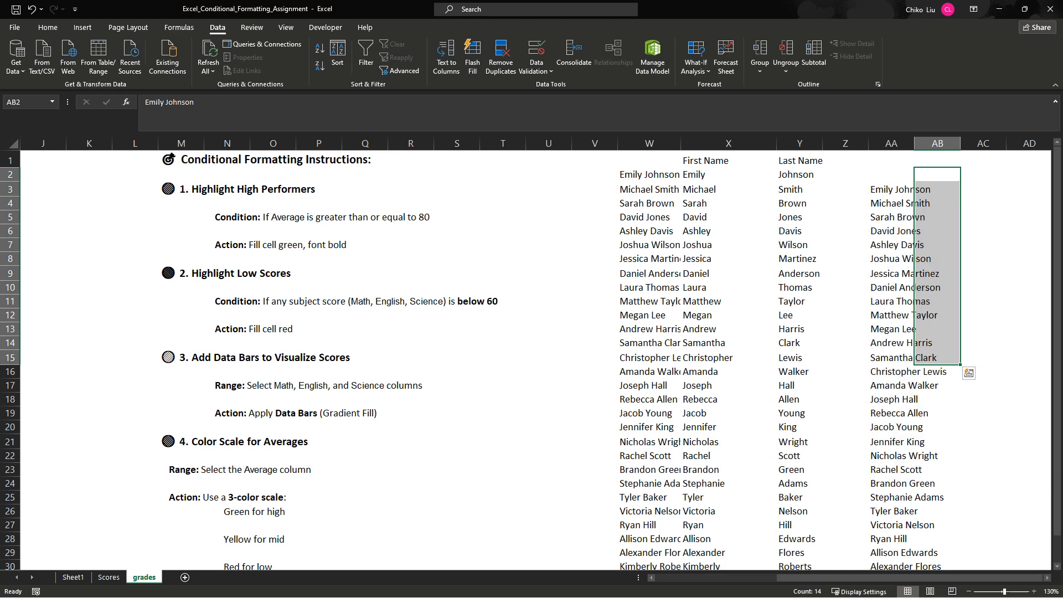
- Replace every space in column AA with a comma using Find and Replace
click(892, 143)
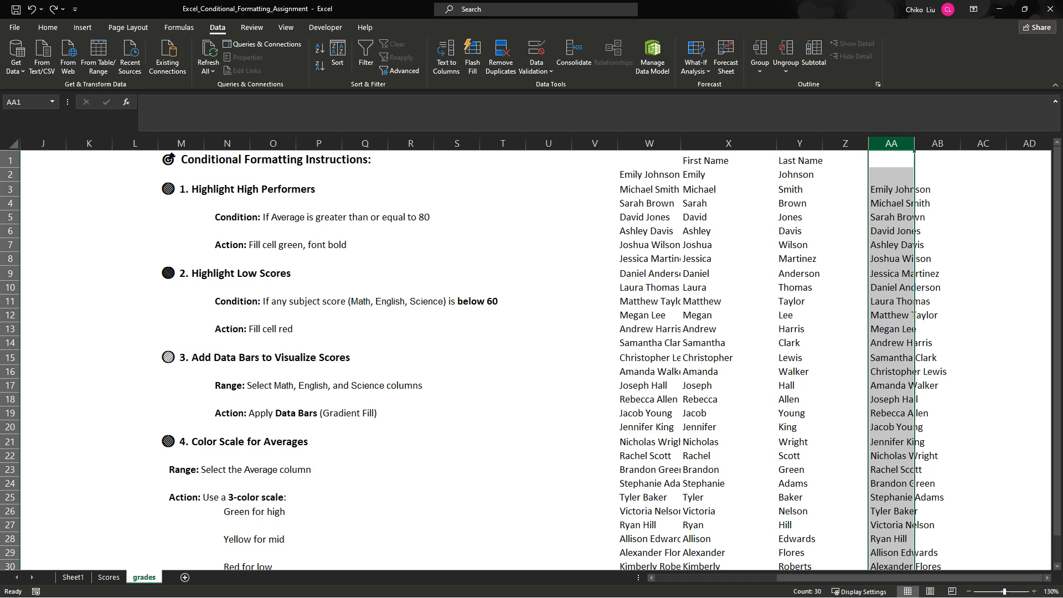
key(ctrl+h)
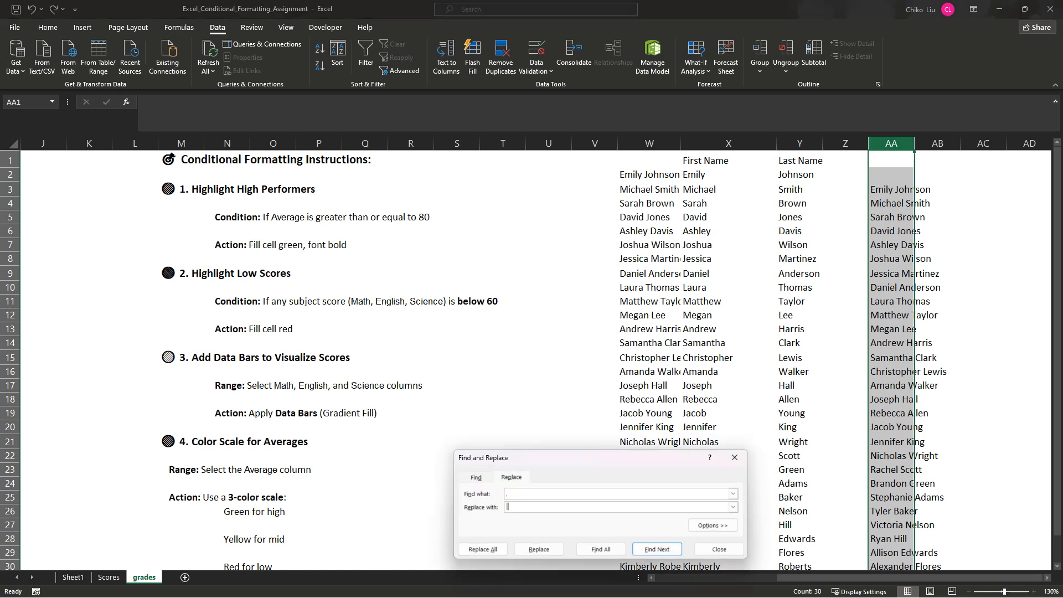
click(508, 494)
key(BackSpace)
key(alt+a)
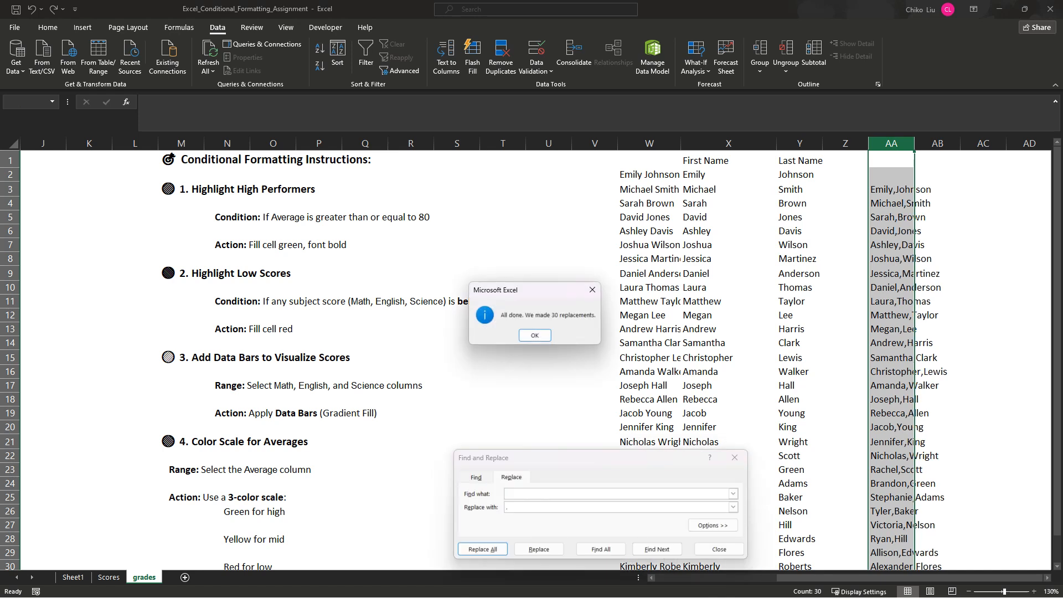
key(Return)
click(719, 550)
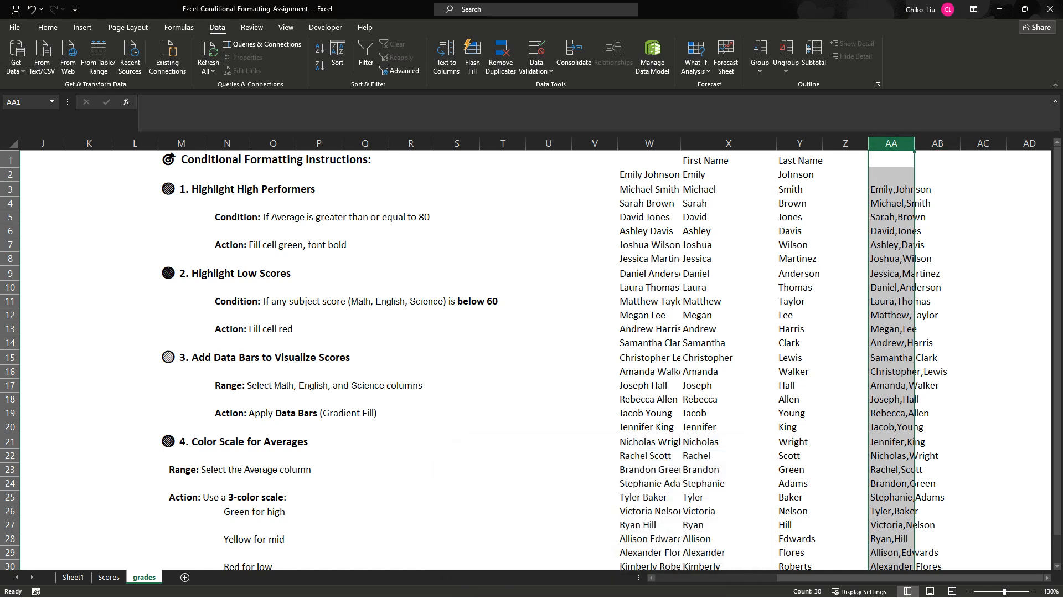
- Autofit the widths of columns AA and W to the names they contain
double_click(914, 143)
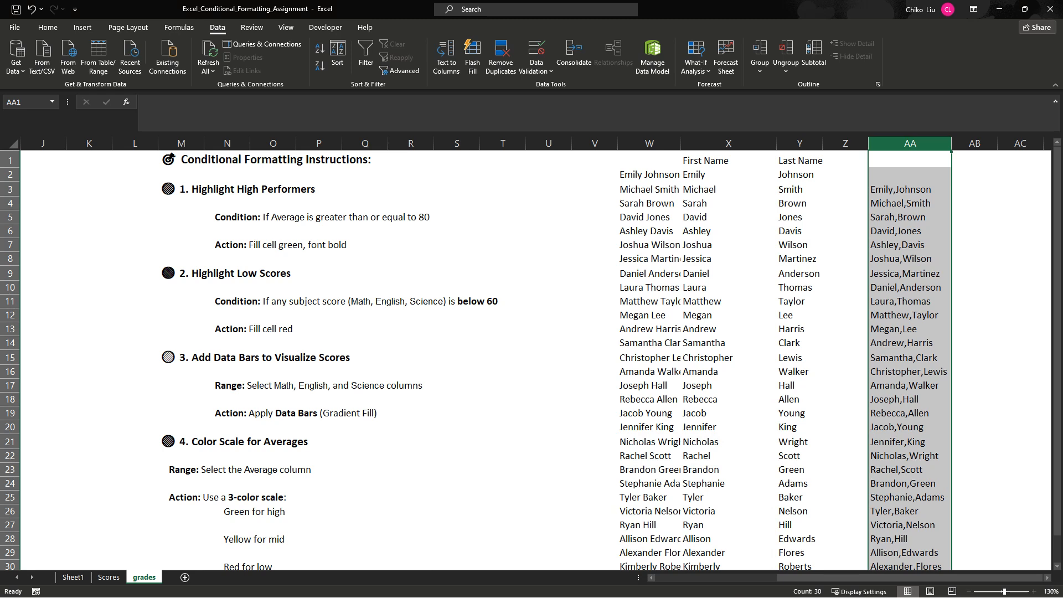
double_click(681, 143)
click(649, 174)
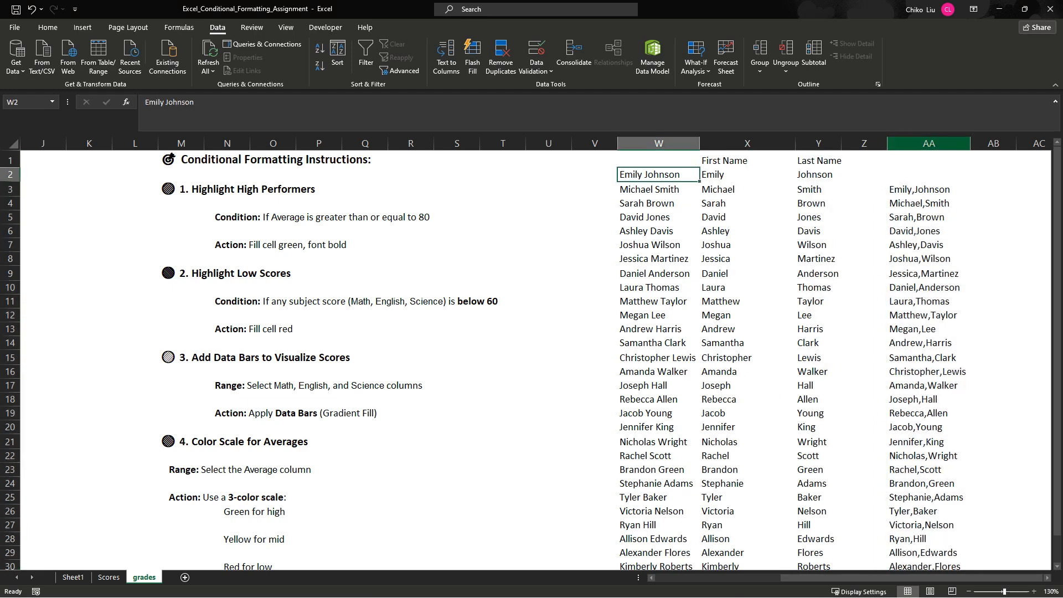
- Split the names in column AA into two columns with Text to Columns, using Comma instead of Space as the delimiter
click(929, 144)
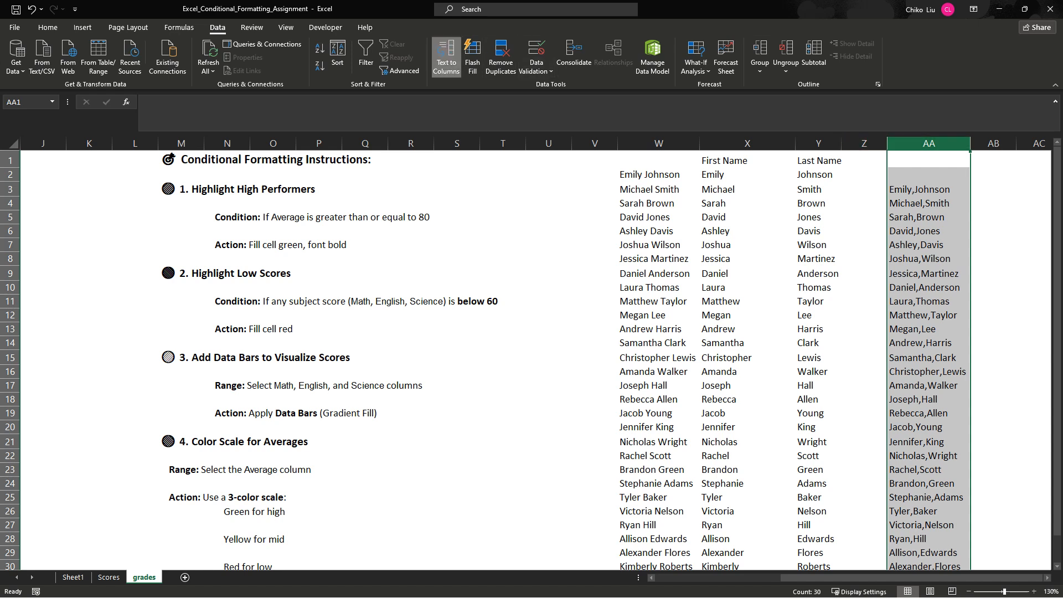
click(447, 58)
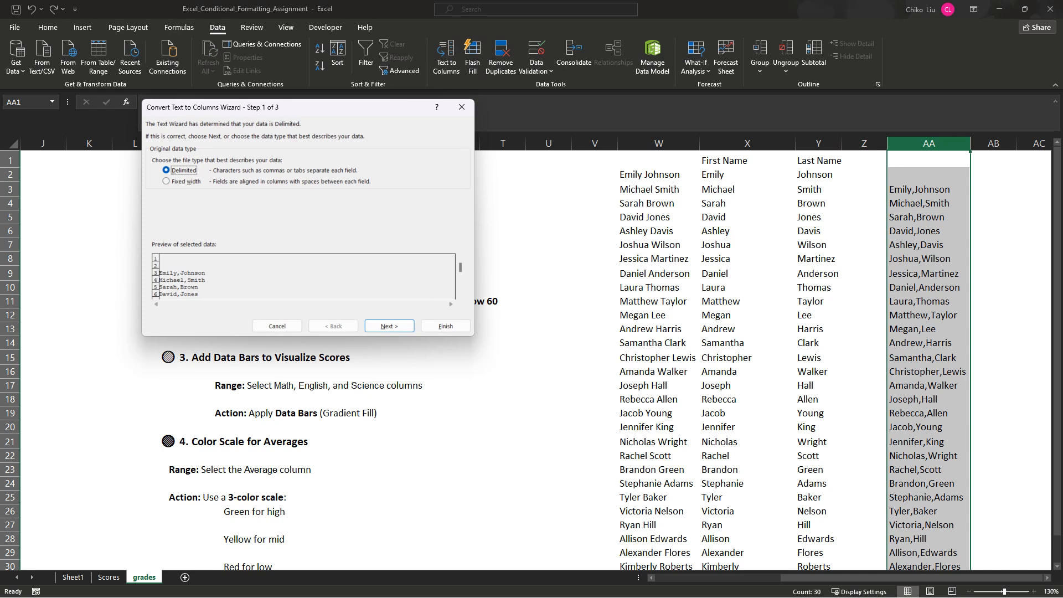
click(388, 326)
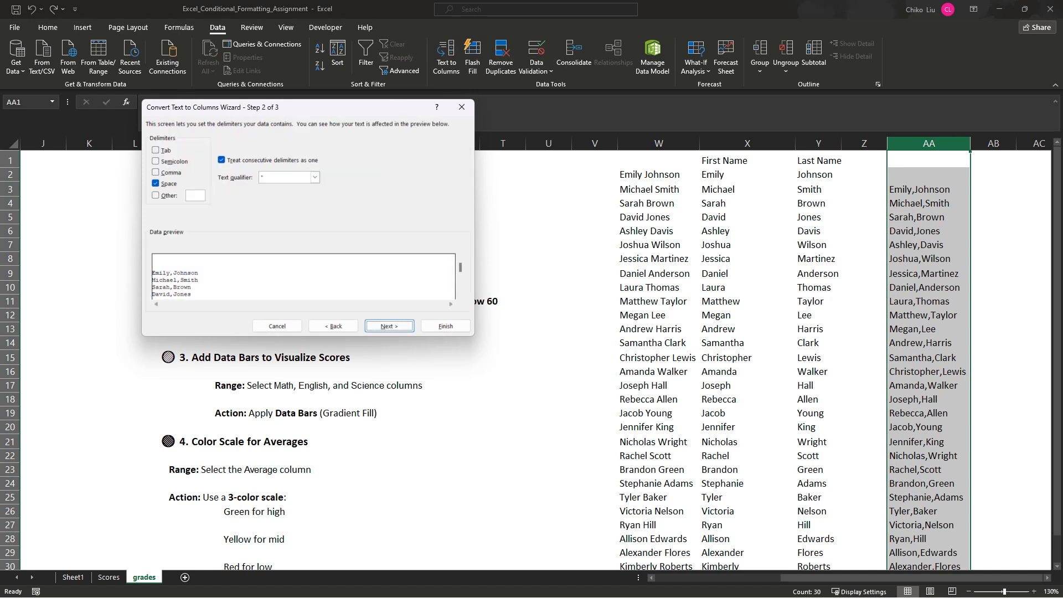
click(156, 183)
click(155, 172)
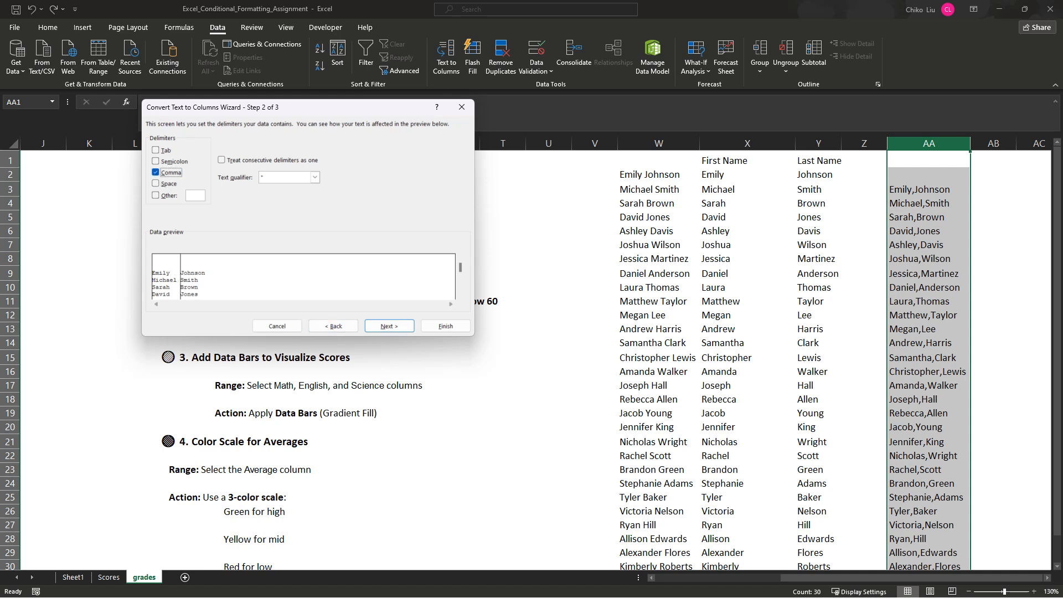
click(389, 326)
click(446, 327)
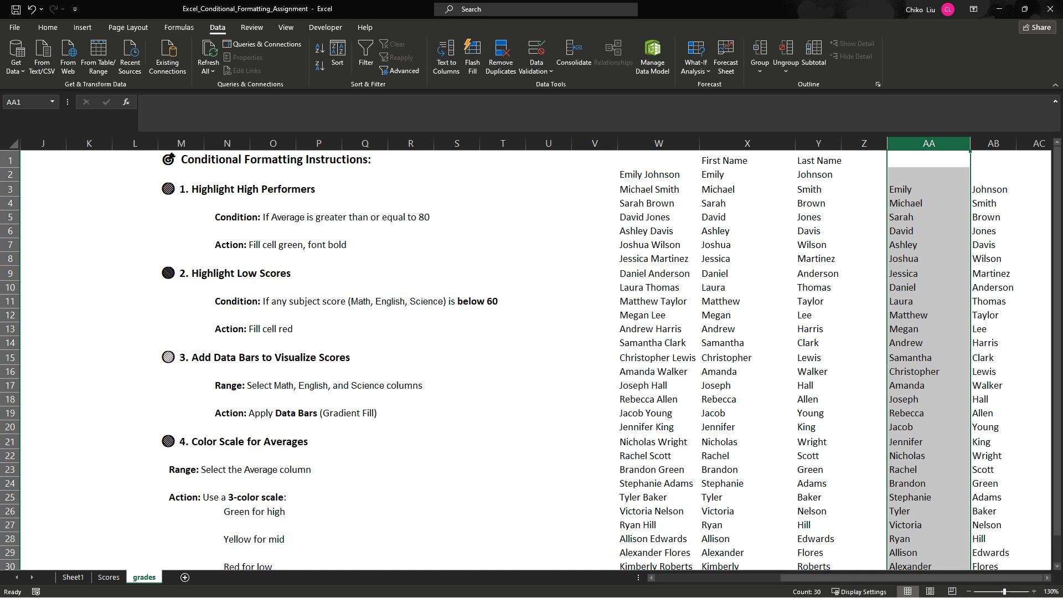
key(ctrl+z)
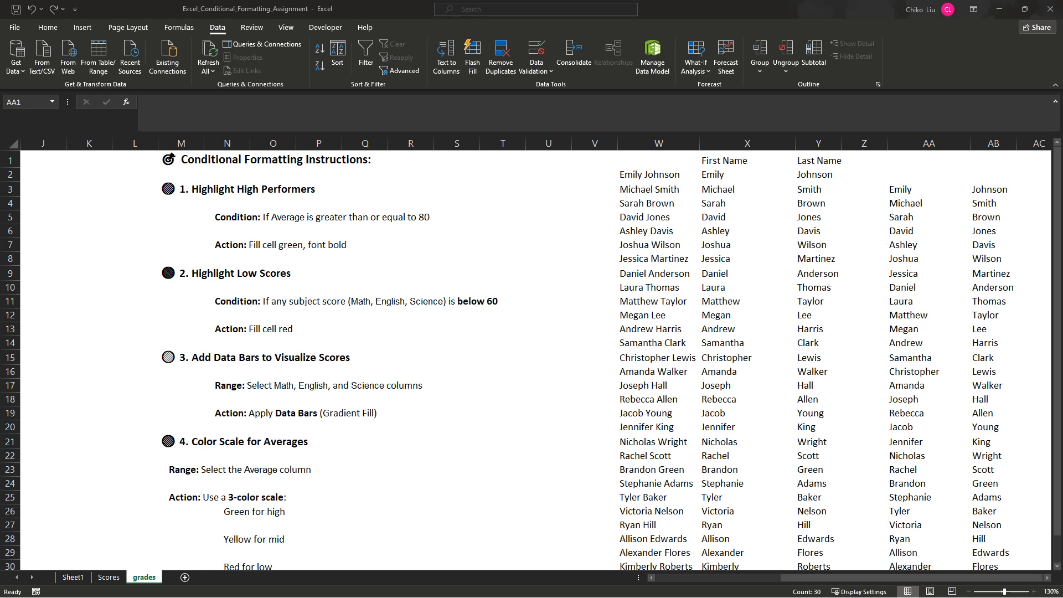
key(ctrl+y)
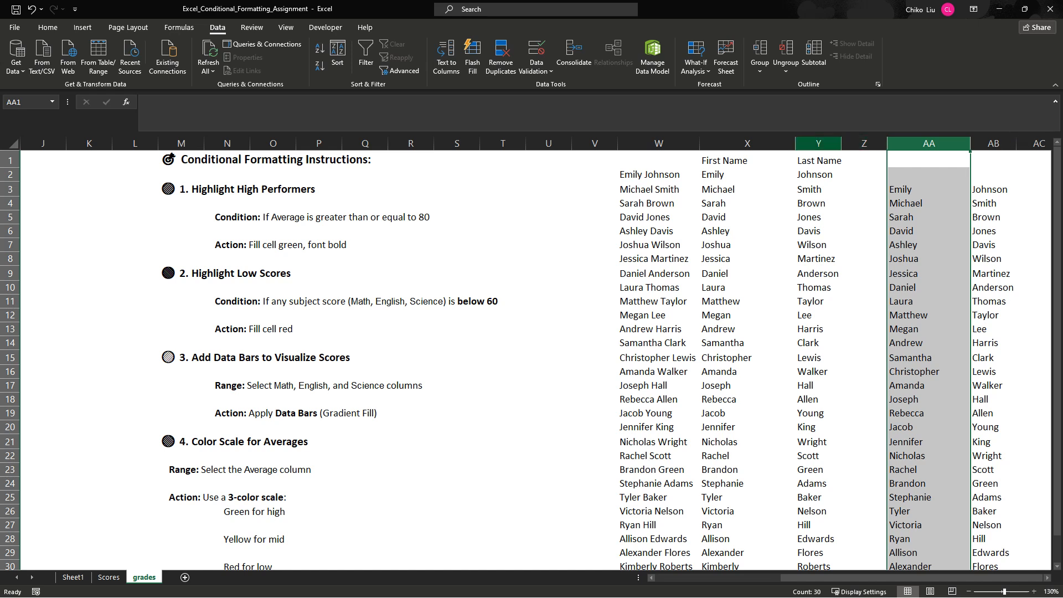
- Insert a blank column at Z, directly after the Last Name column
drag(819, 143, 720, 144)
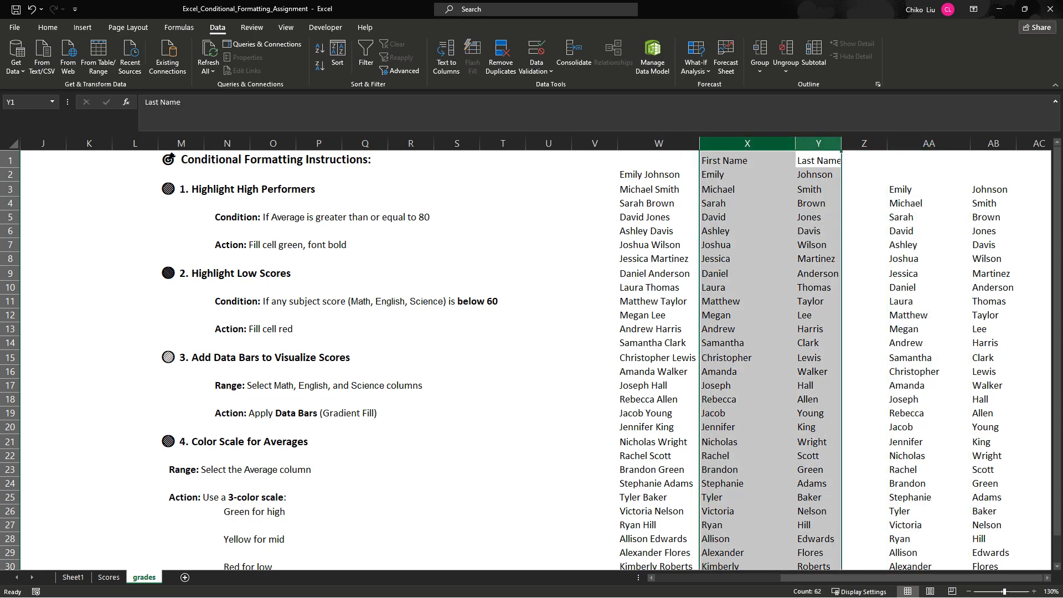
right_click(865, 144)
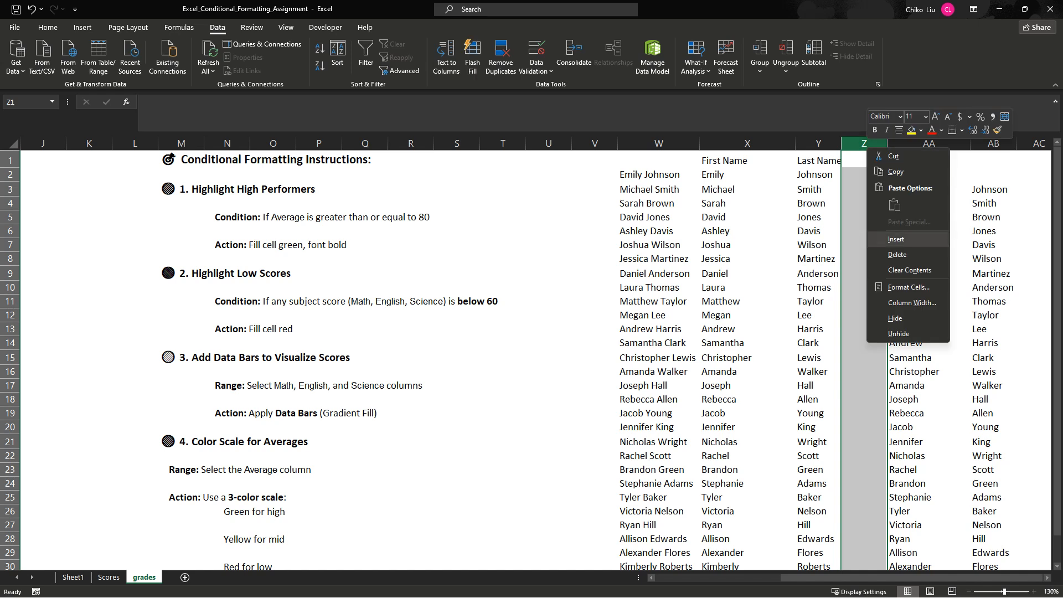
click(896, 239)
- Autofit the width of the Last Name column and enter the header "Full Name" in Z1
click(864, 160)
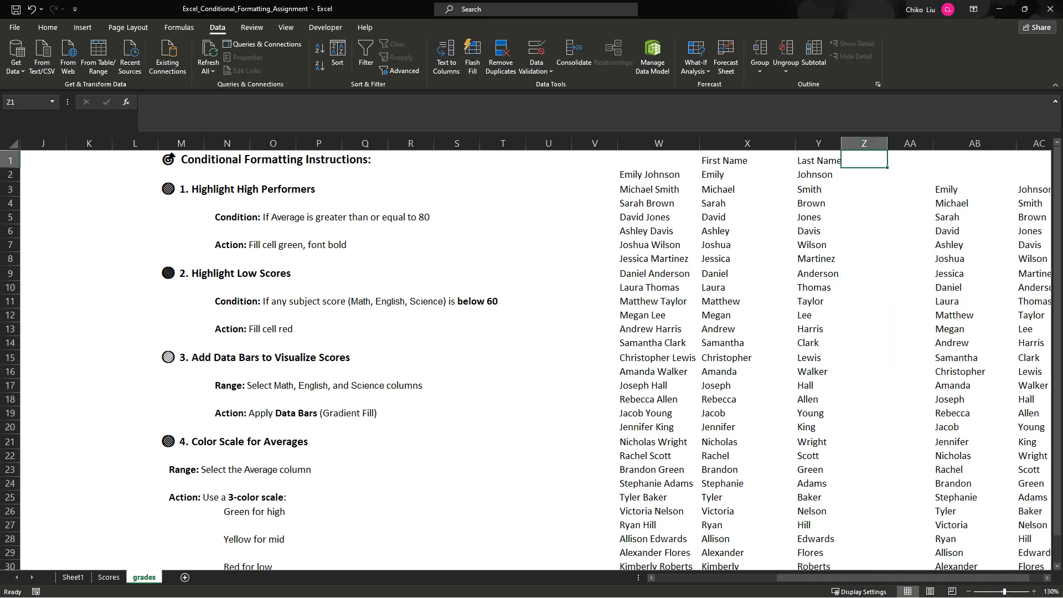
double_click(841, 144)
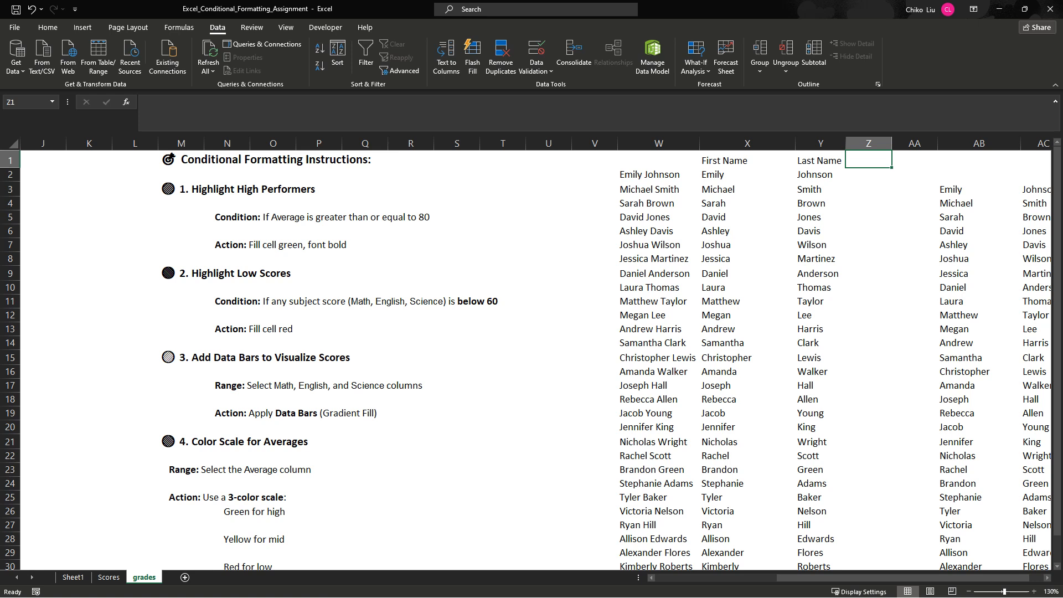
text(Full N)
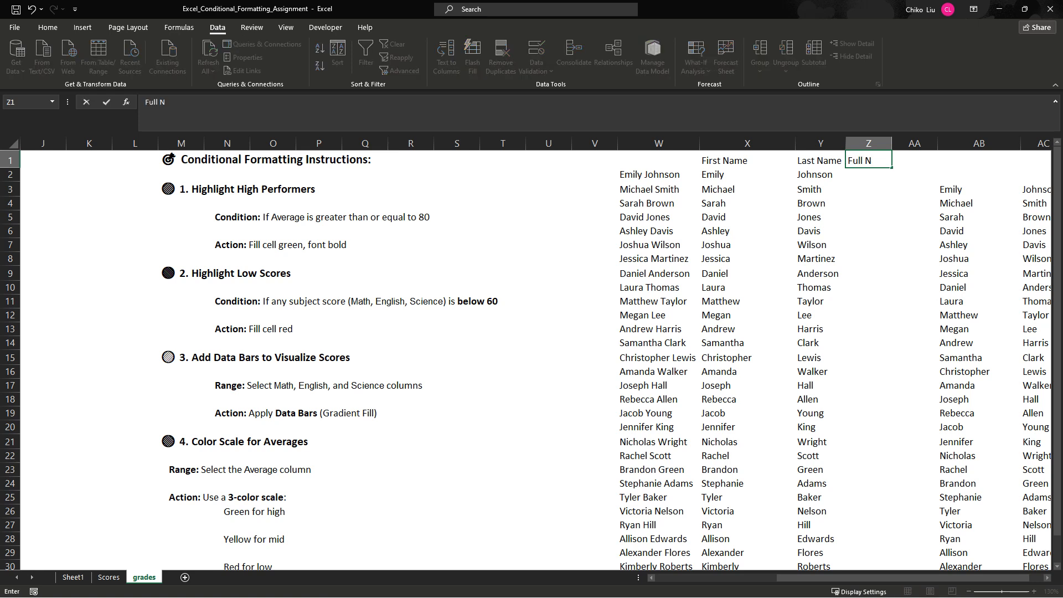
text(ame)
key(Return)
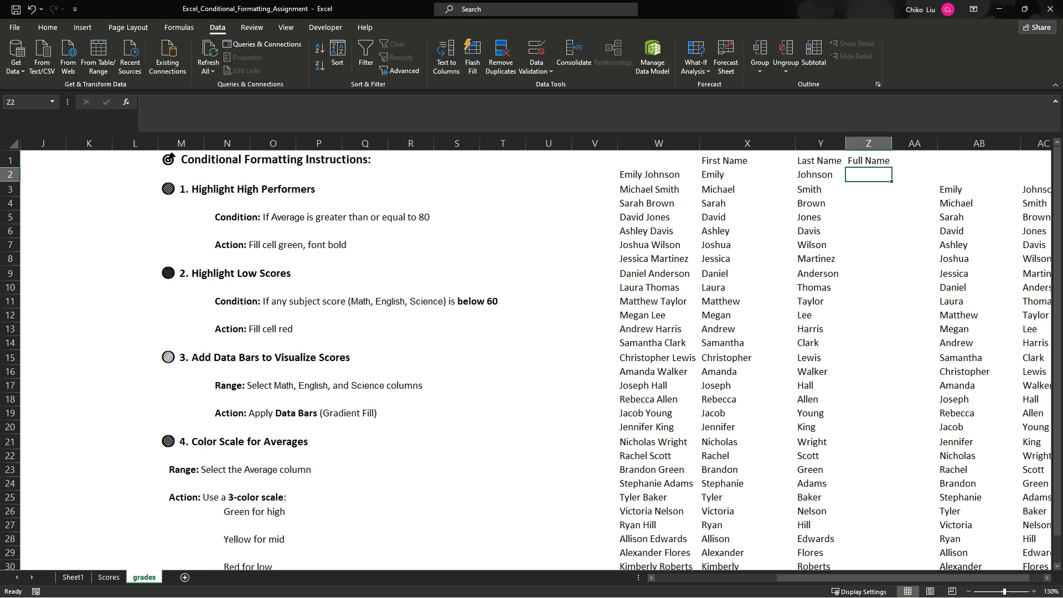
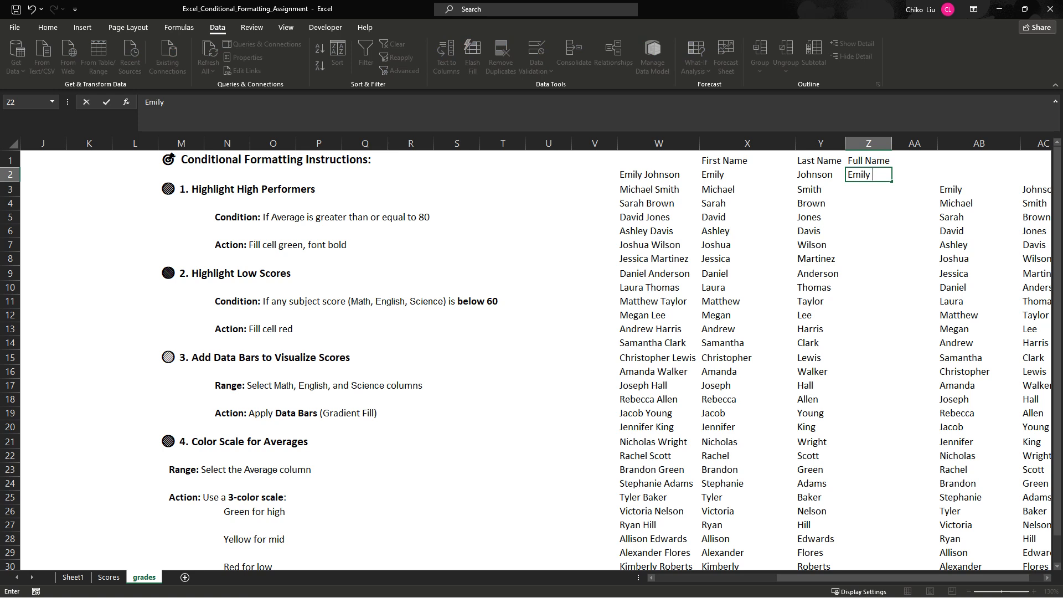
- Enter the first student's full name in Z2, first and last name separated by a space, and autofit column Z
key(Return)
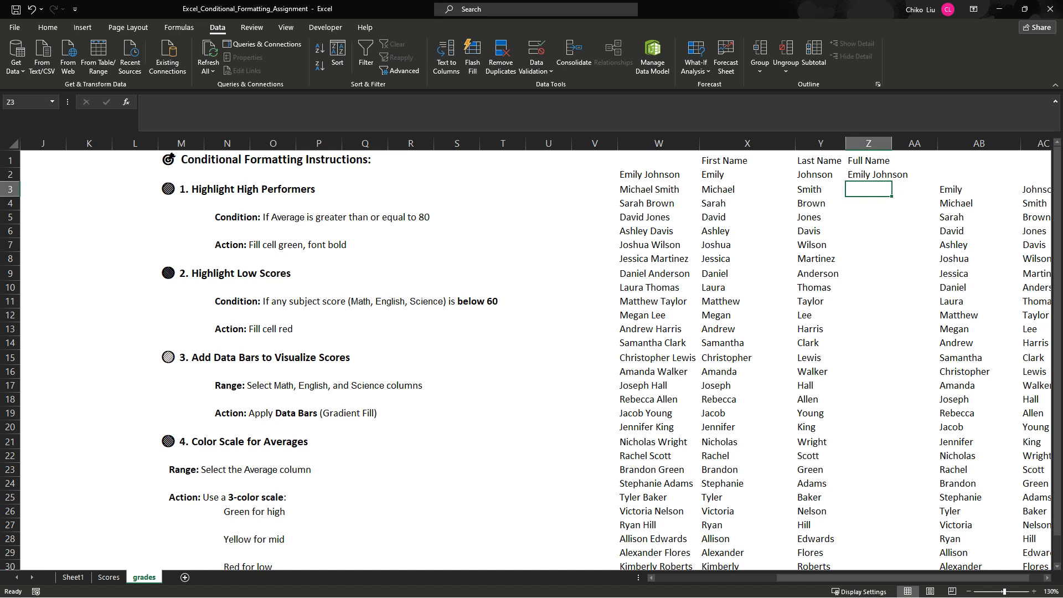
double_click(892, 144)
- Fill the rest of the Full Name column from Z3 down with Flash Fill, following the first-name-space-last-name example in Z2
click(747, 174)
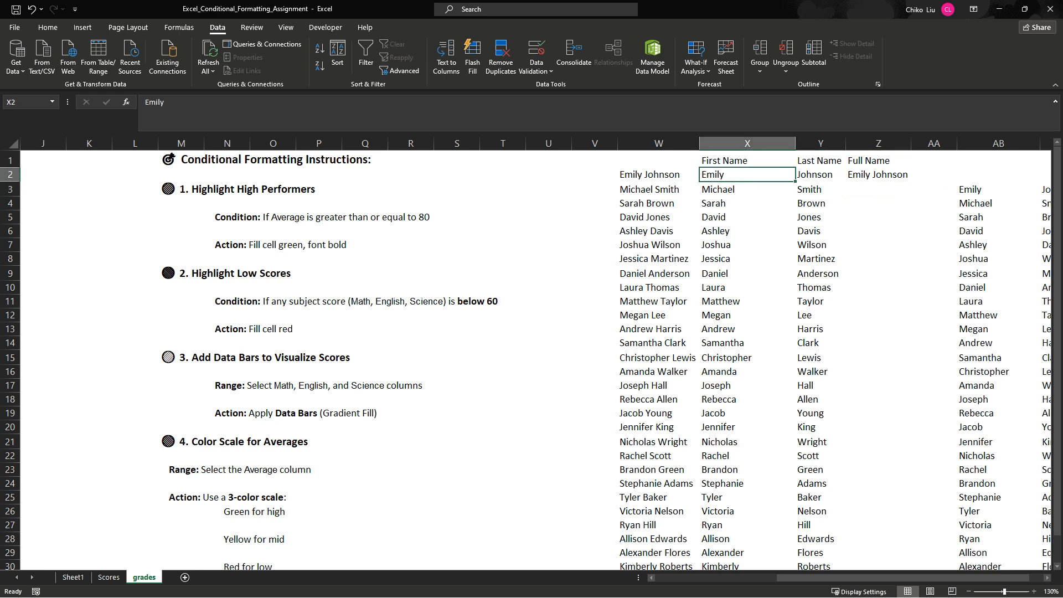
click(821, 174)
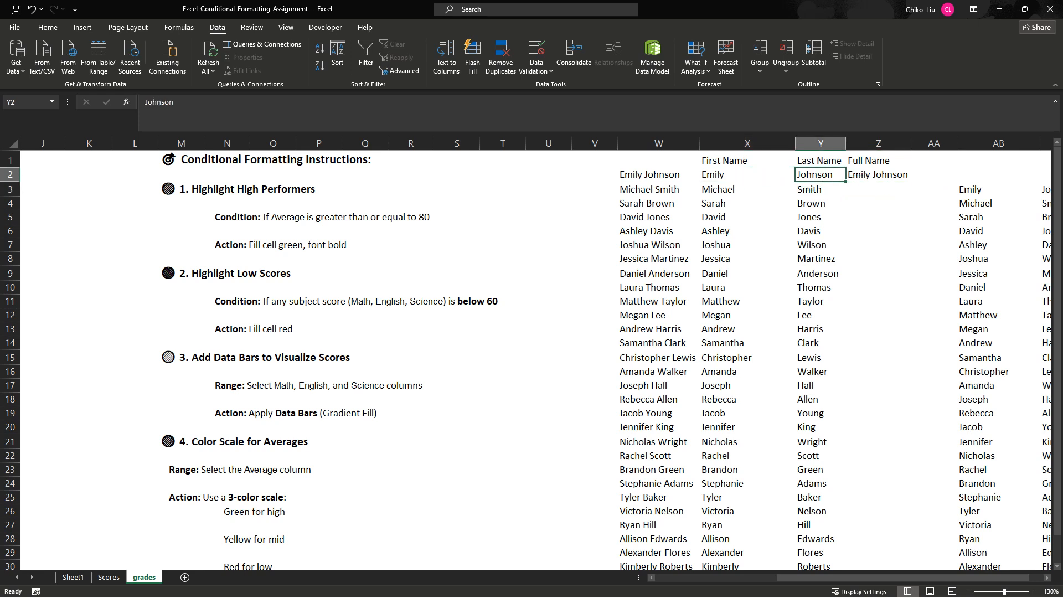
click(878, 189)
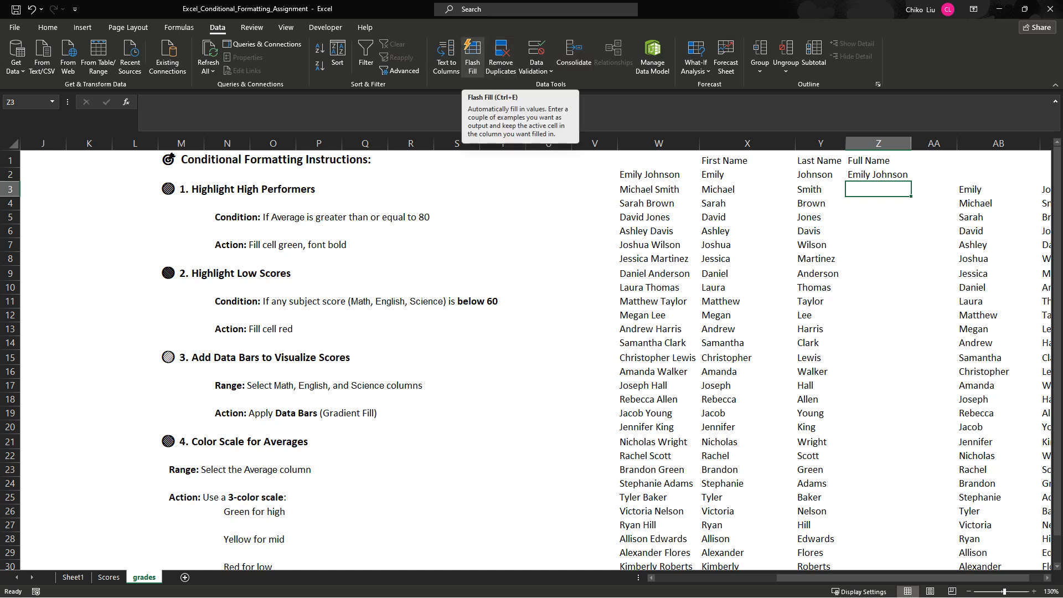
scroll(532, 360, down, 2)
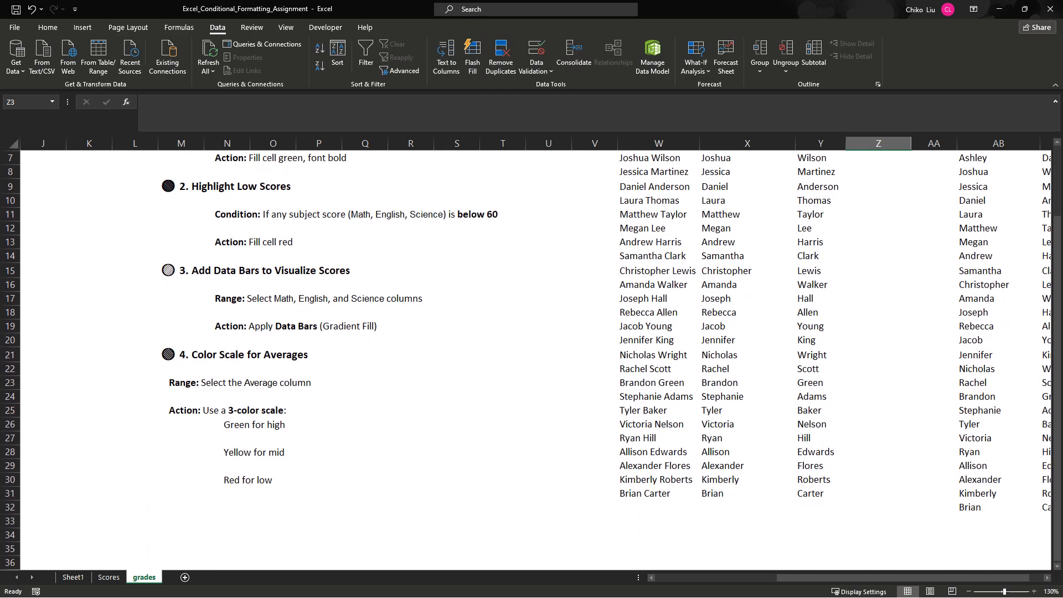
click(878, 494)
scroll(878, 494, up, 2)
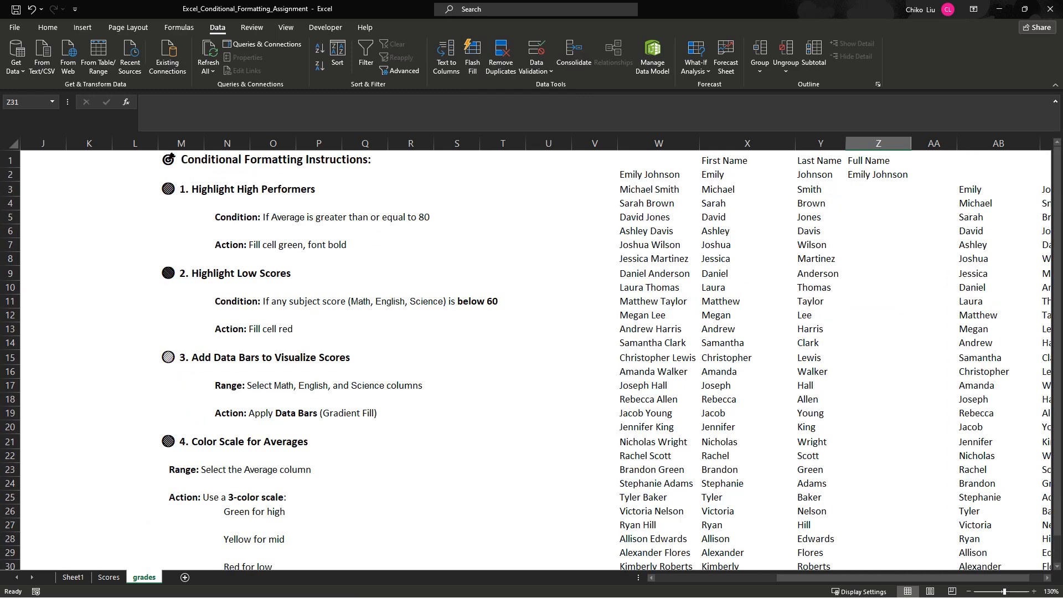
click(878, 189)
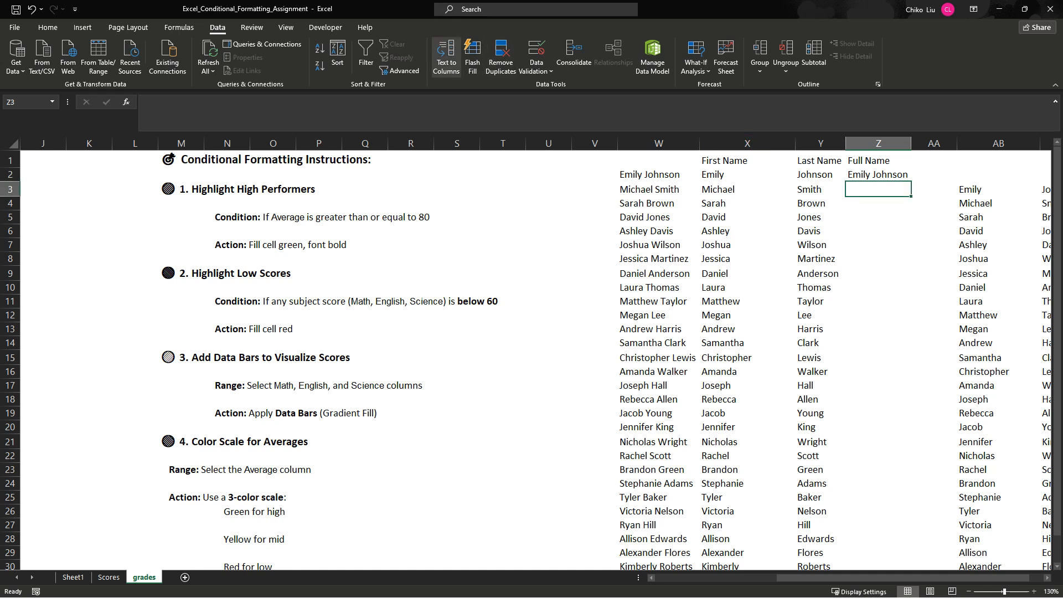
click(473, 55)
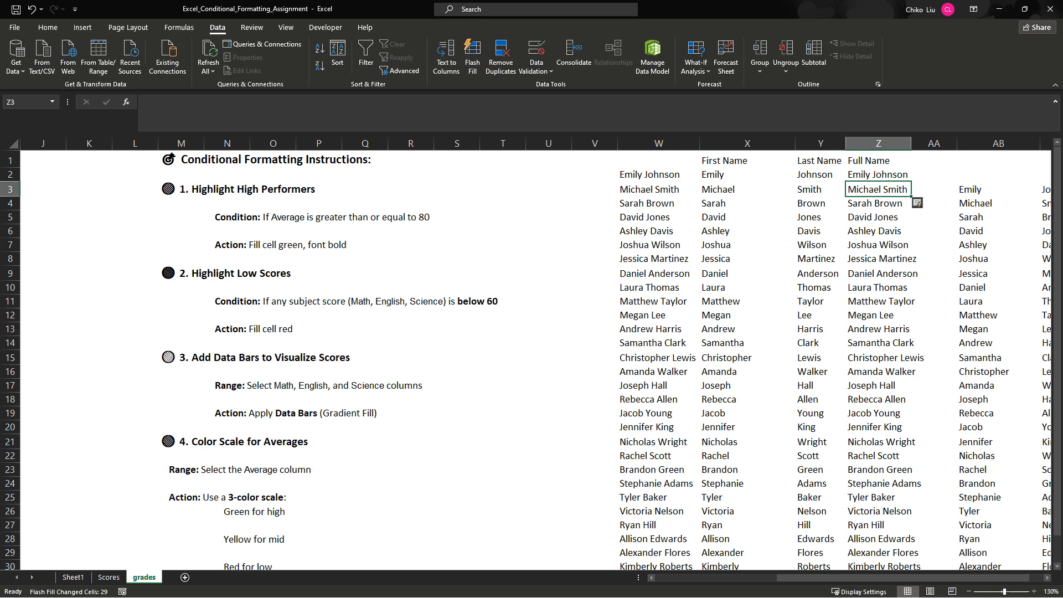
- Check the filled names in column Z and widen columns Z and AA so the longest names fit
click(878, 174)
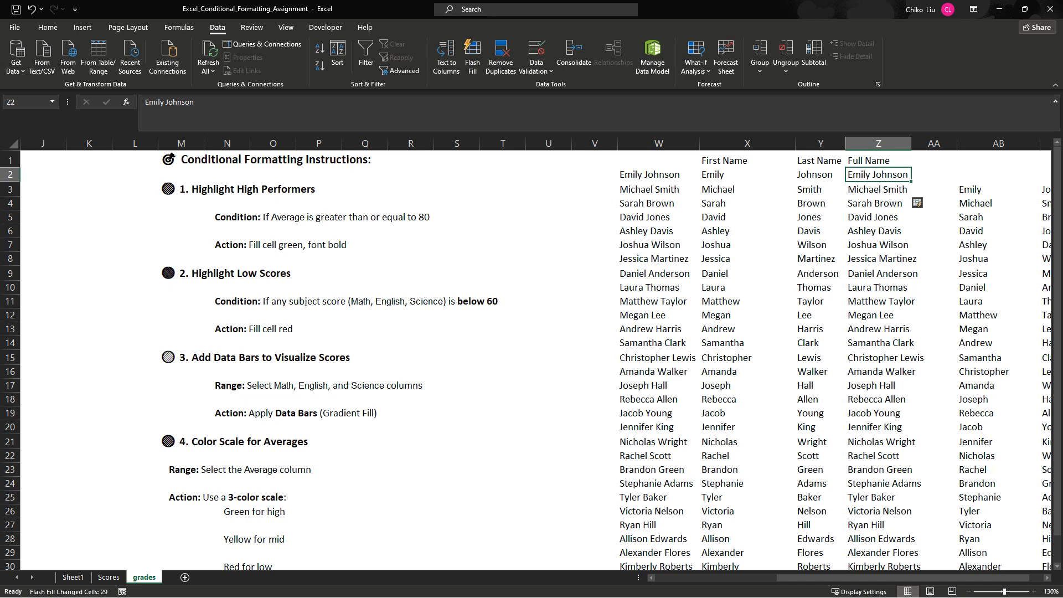
drag(878, 189, 878, 549)
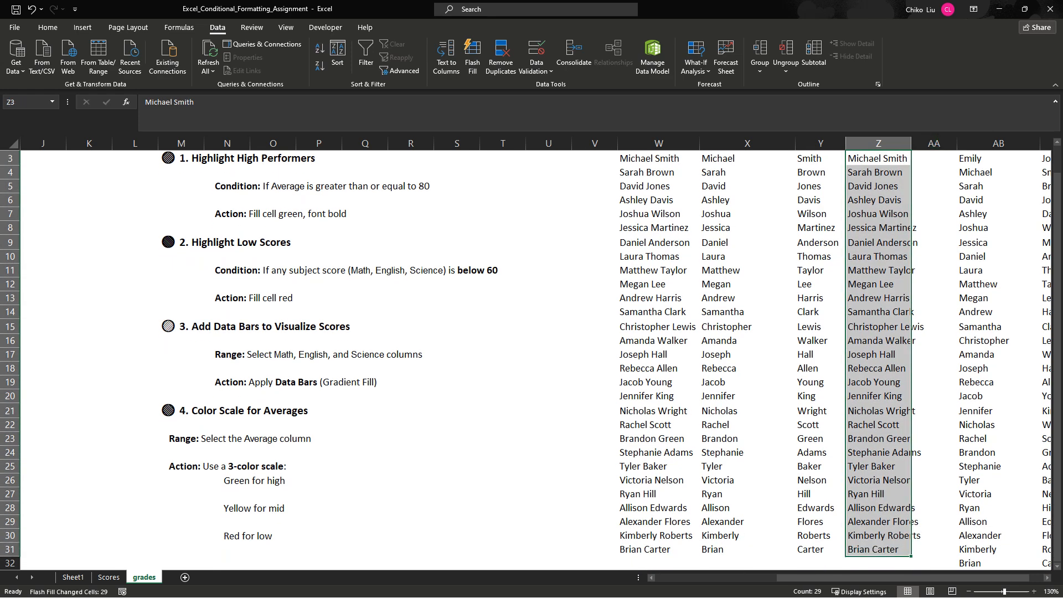
drag(910, 143, 995, 146)
scroll(535, 360, down, 3)
scroll(535, 360, up, 4)
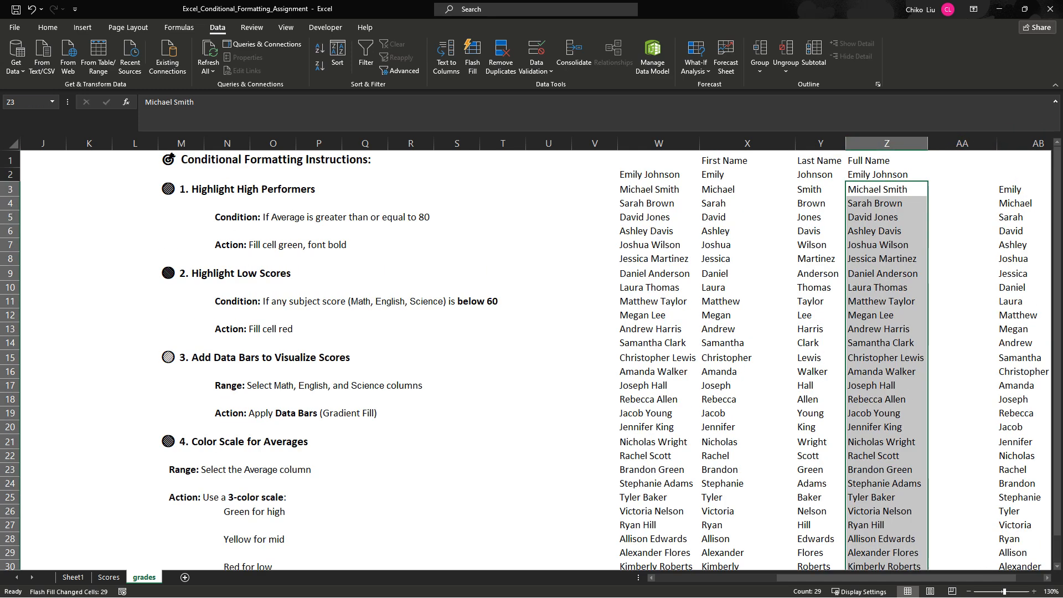
- Enter the header "Full Name" in AA1
click(962, 160)
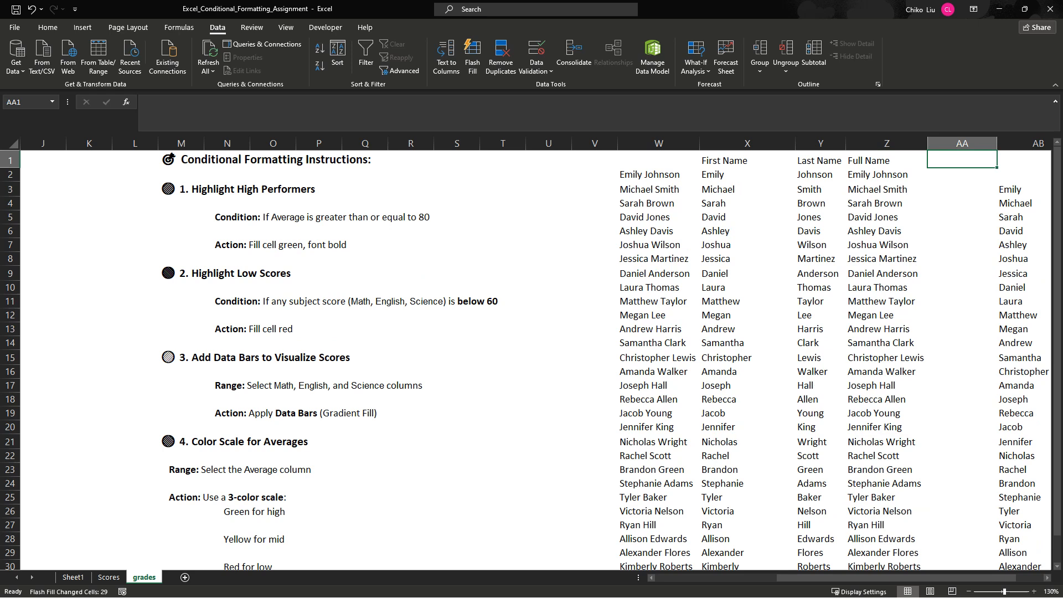
text(Full )
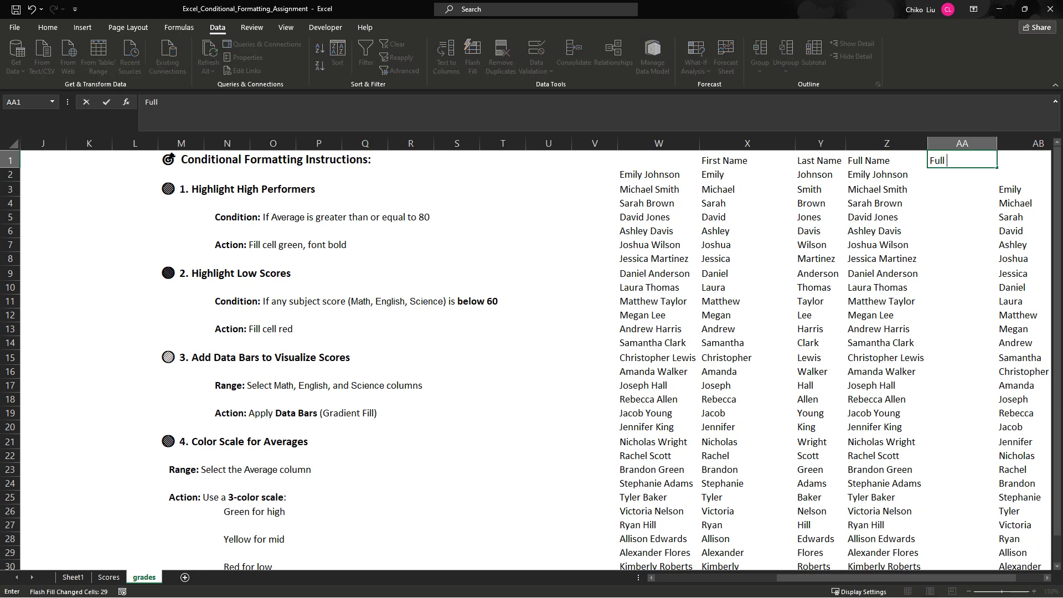
text(Name)
key(Return)
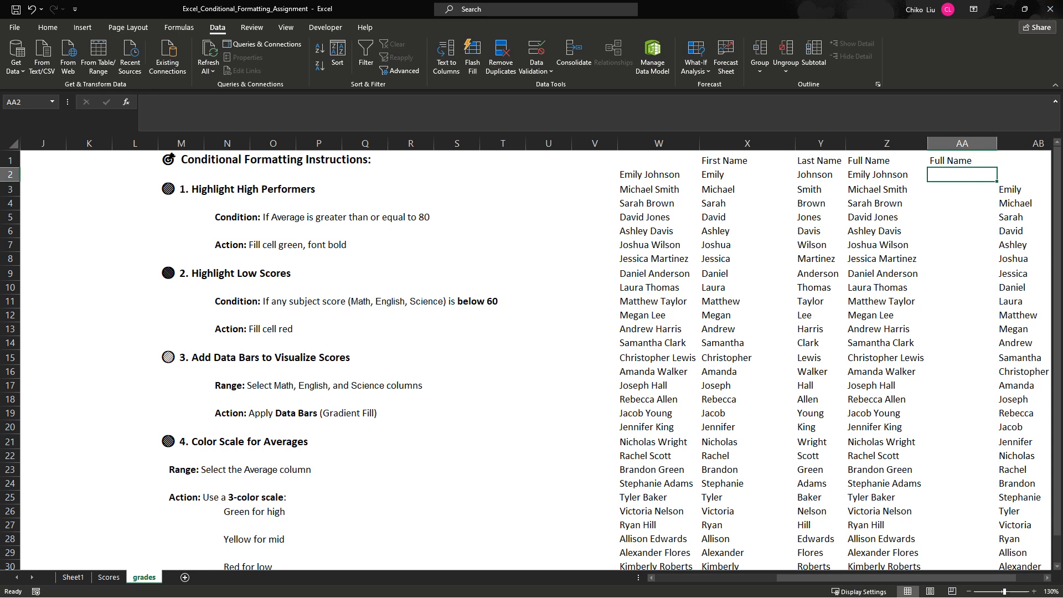
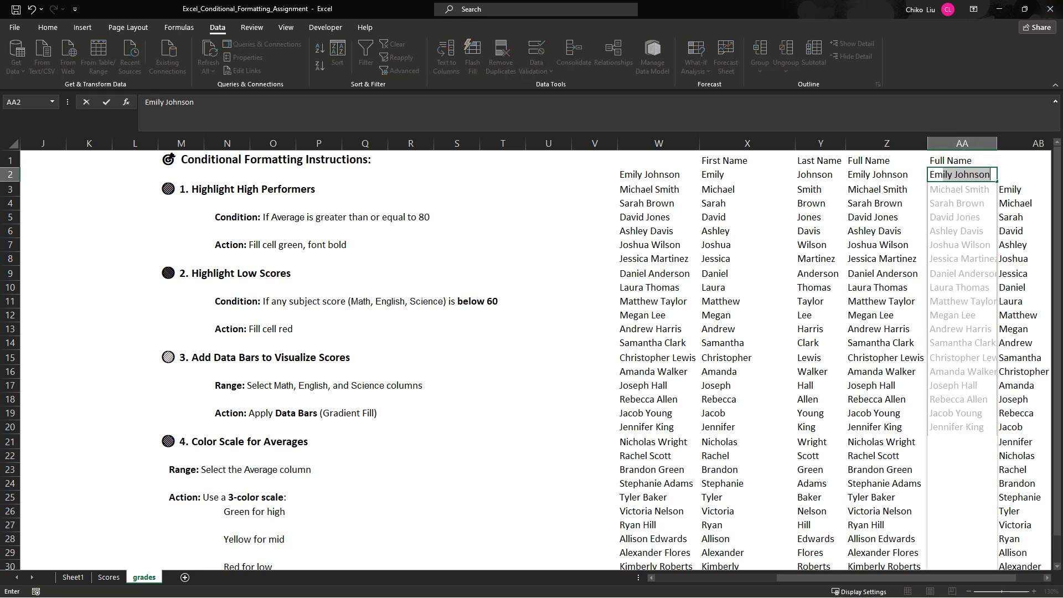
- Enter the first student's full name in AA2 with a comma and a space between first and last name
text(, J)
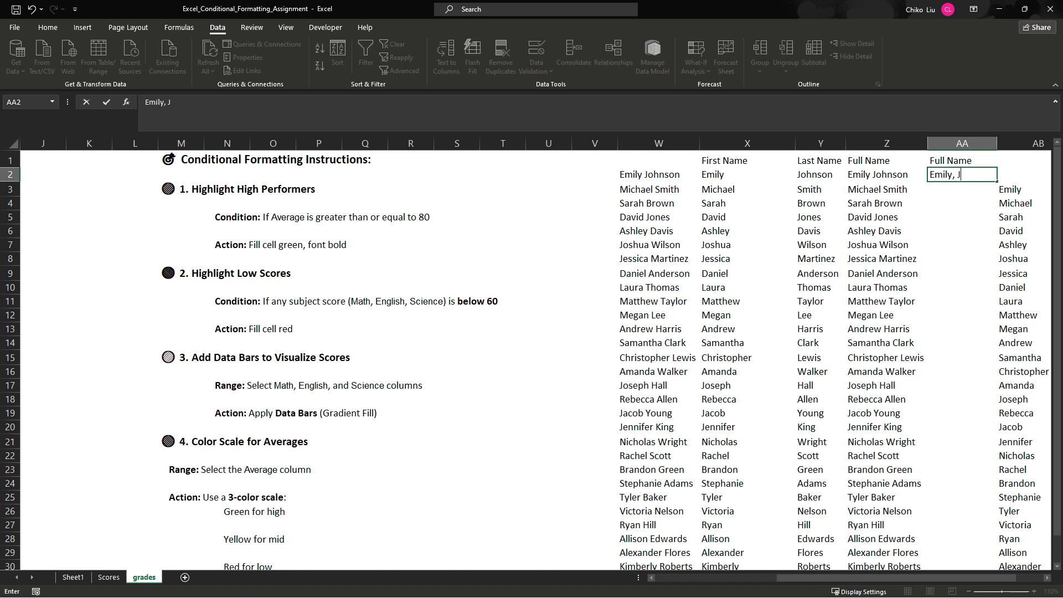
text(onsh)
key(BackSpace)
key(BackSpace)
key(BackSpace)
key(BackSpace)
key(BackSpace)
key(BackSpace)
text(Johnson)
key(Return)
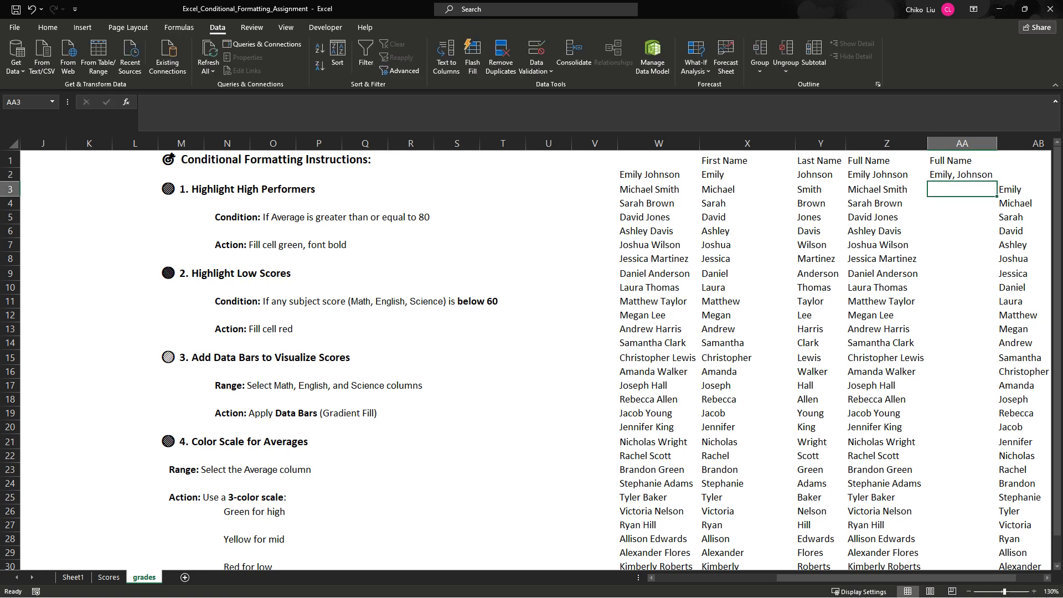
- Flash Fill the remaining comma-separated full names from AA3 down and widen column AA to show them completely
click(472, 56)
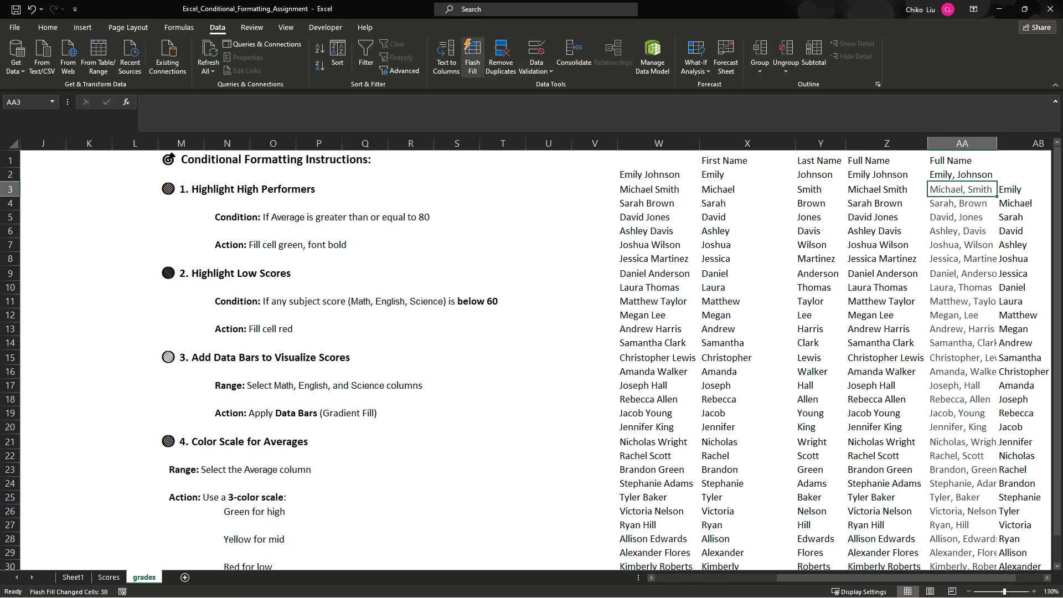
drag(997, 143, 1050, 143)
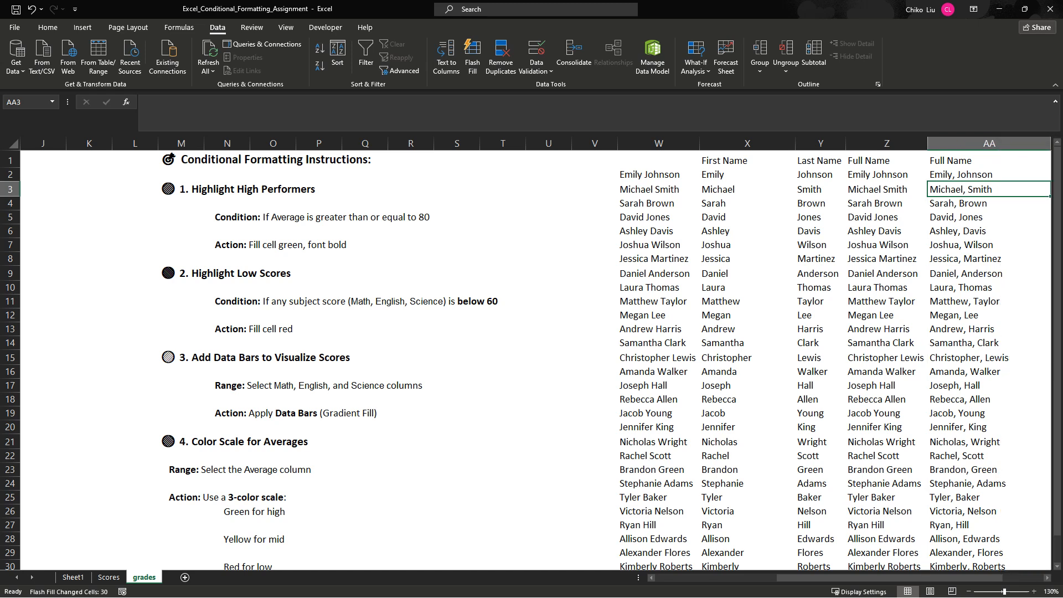
click(989, 175)
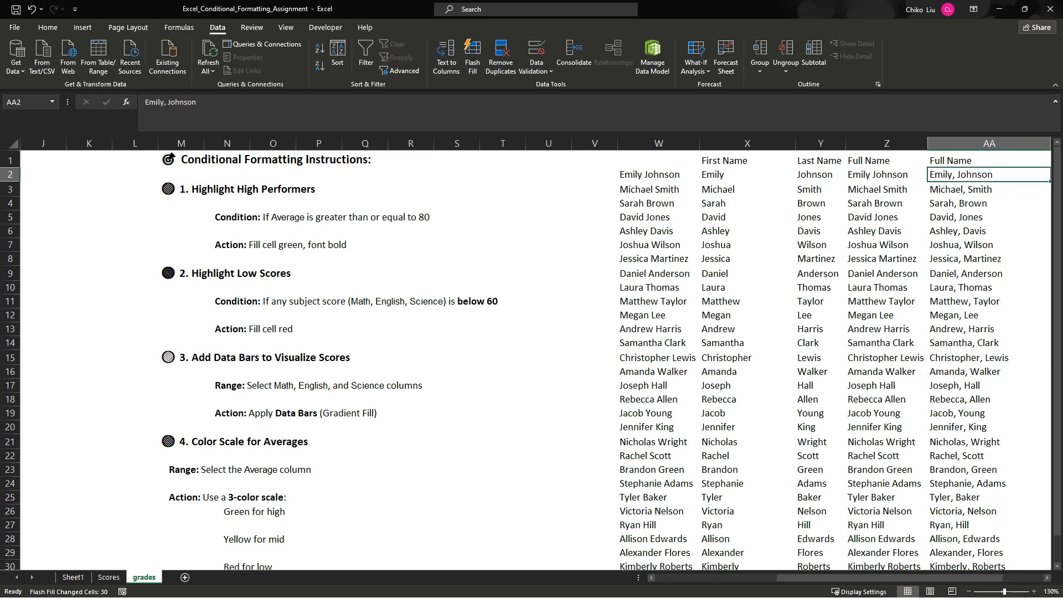
- Insert a blank column at AB, directly after the comma-separated names, and enter the header "Full Name" in AB1
scroll(536, 360, right, 3)
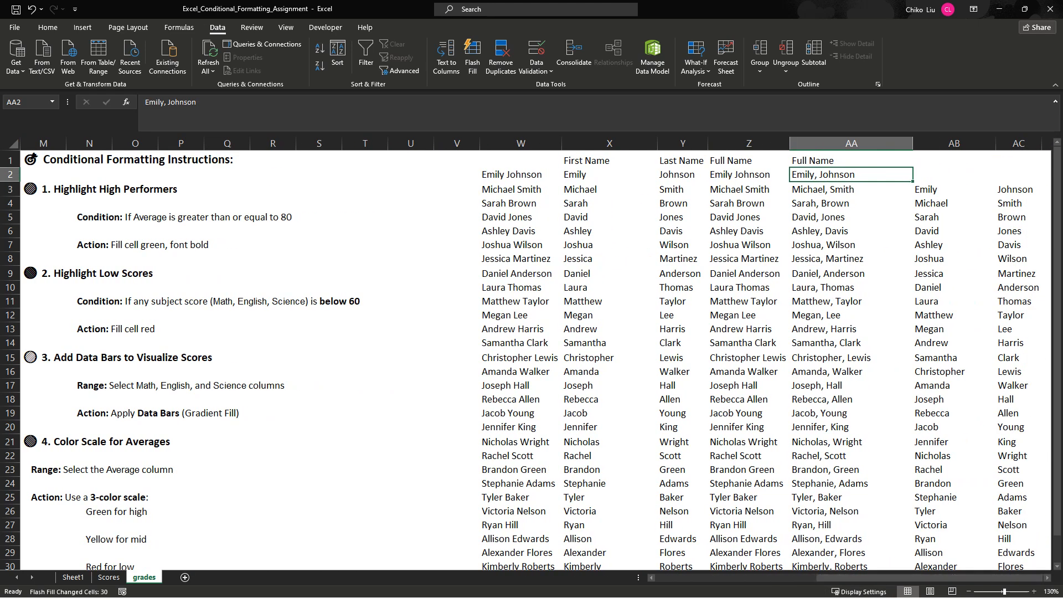
right_click(925, 144)
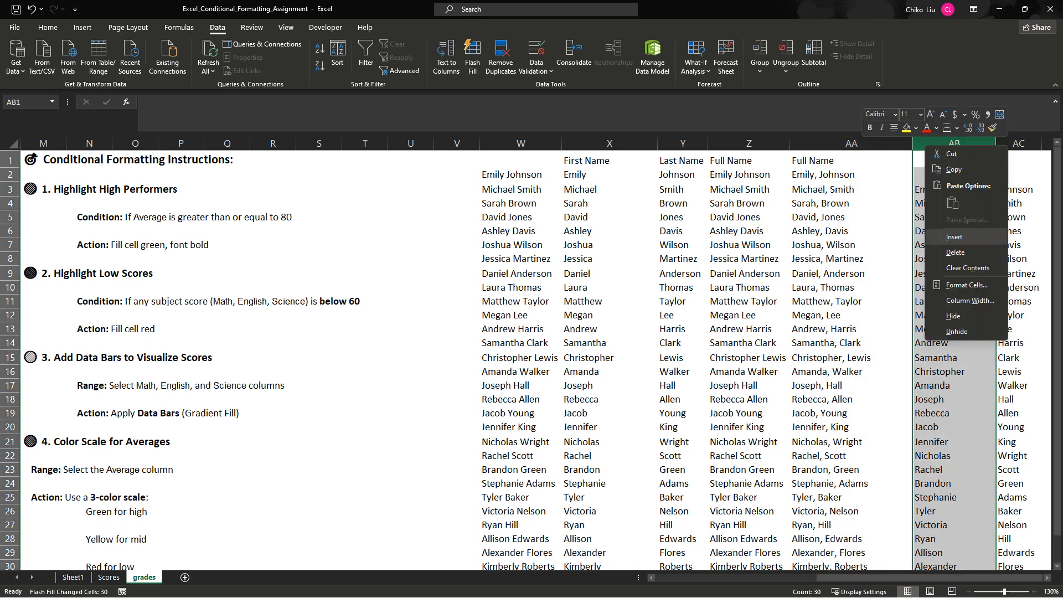
click(948, 237)
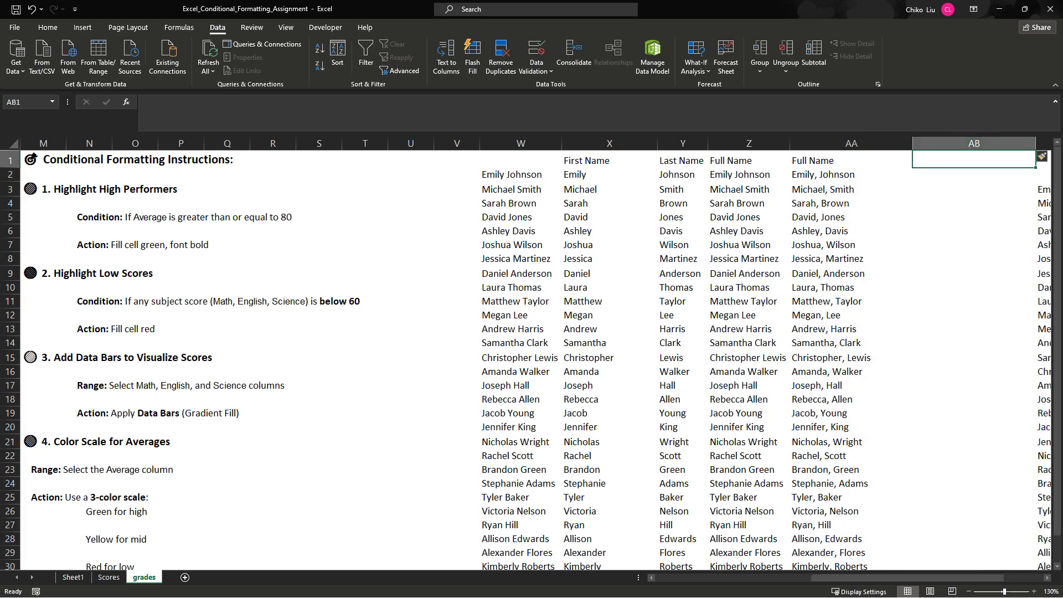
text(Full)
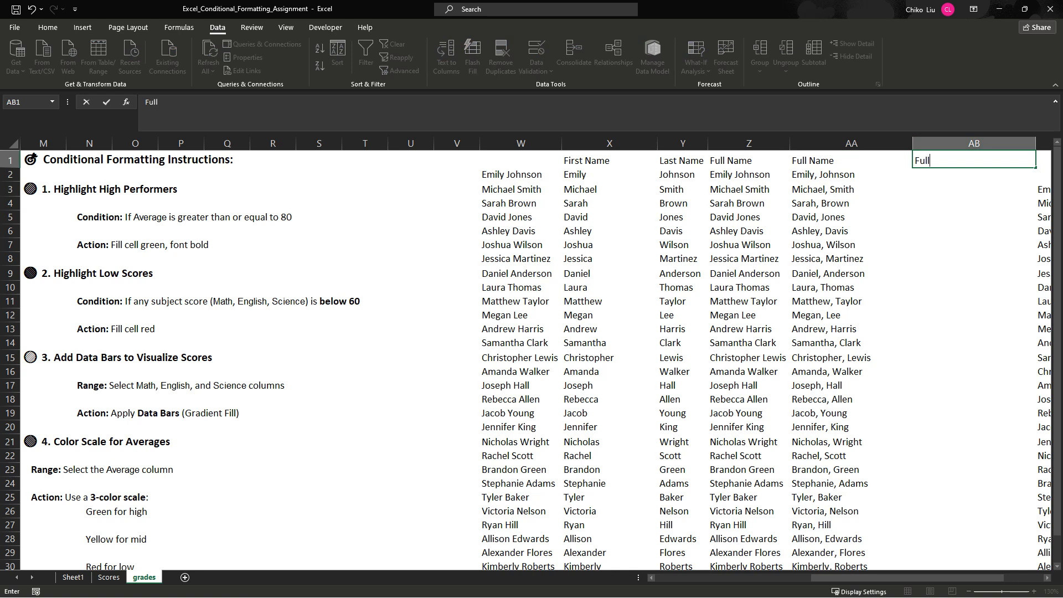
text( Name)
key(Return)
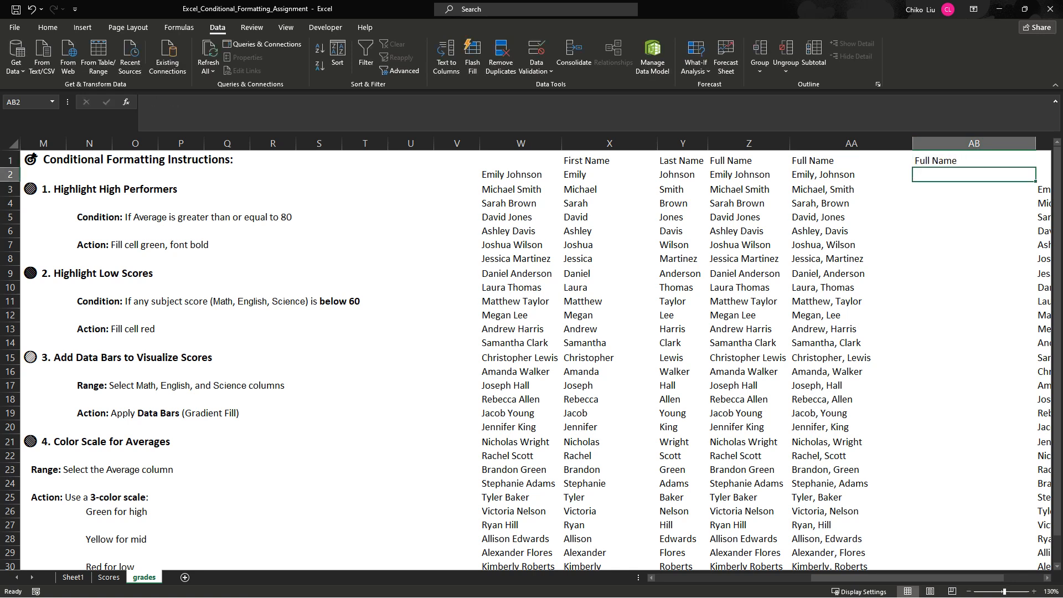
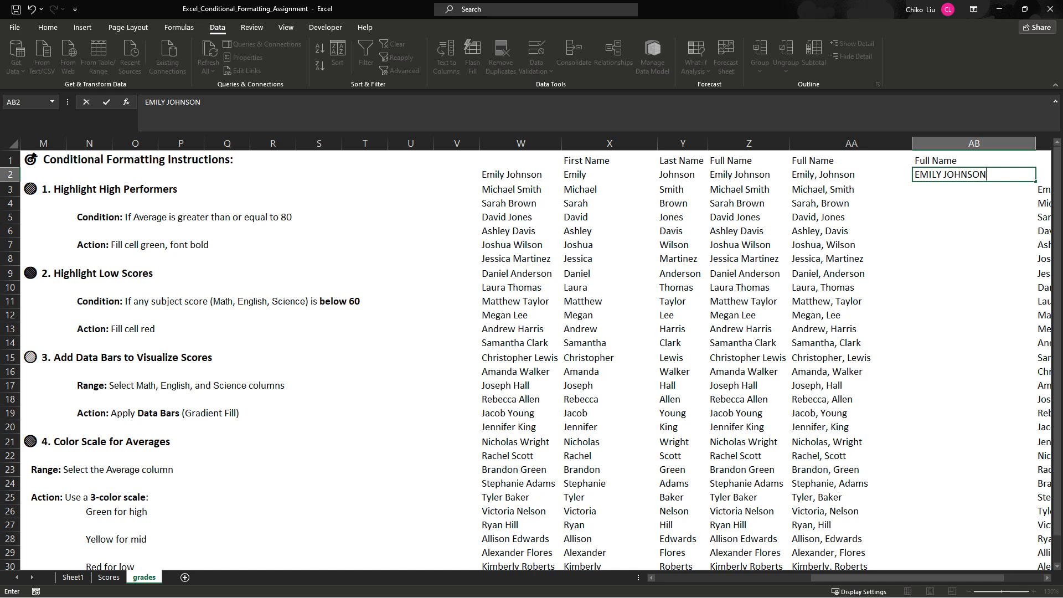
- Enter the first student's full name in all capitals in AB2 and Flash Fill the remaining names from AB3 down
key(Return)
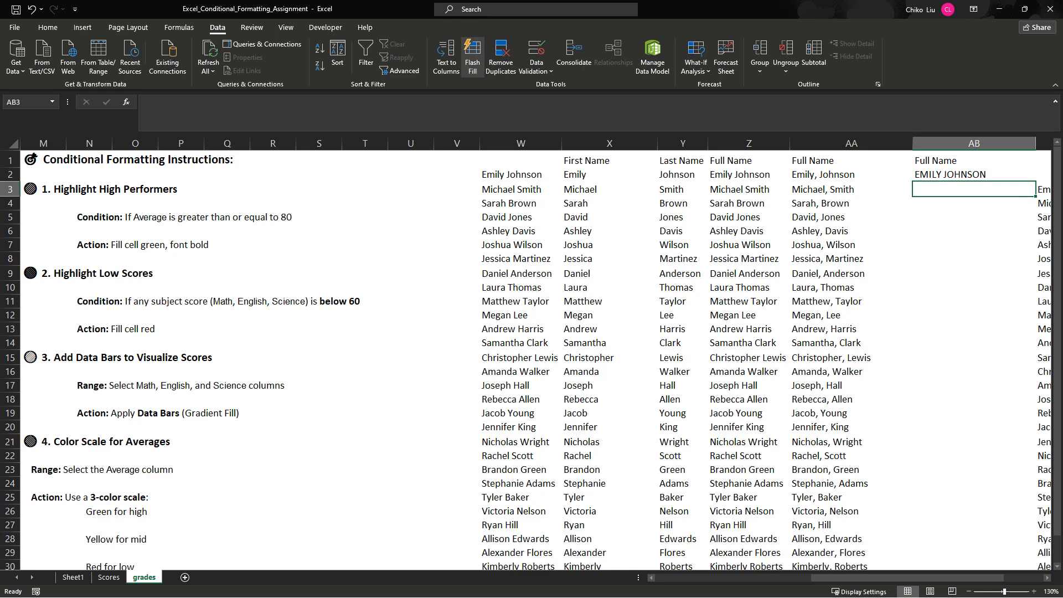
click(472, 56)
- Review the uppercase full names in column AB down to the last student and compare them with the original names in column W
click(974, 175)
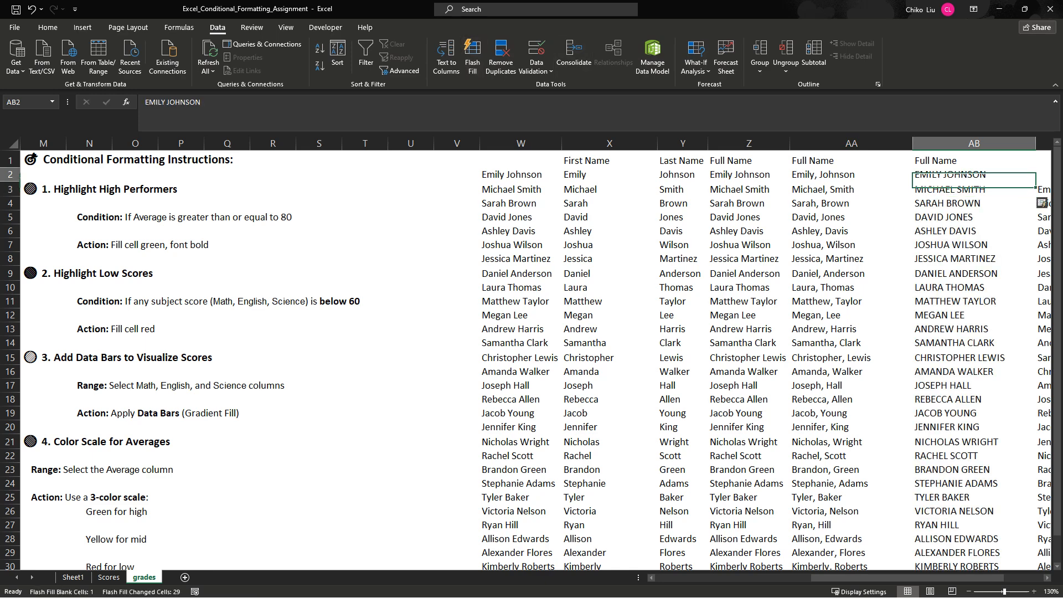
drag(974, 190, 974, 552)
scroll(531, 360, down, 4)
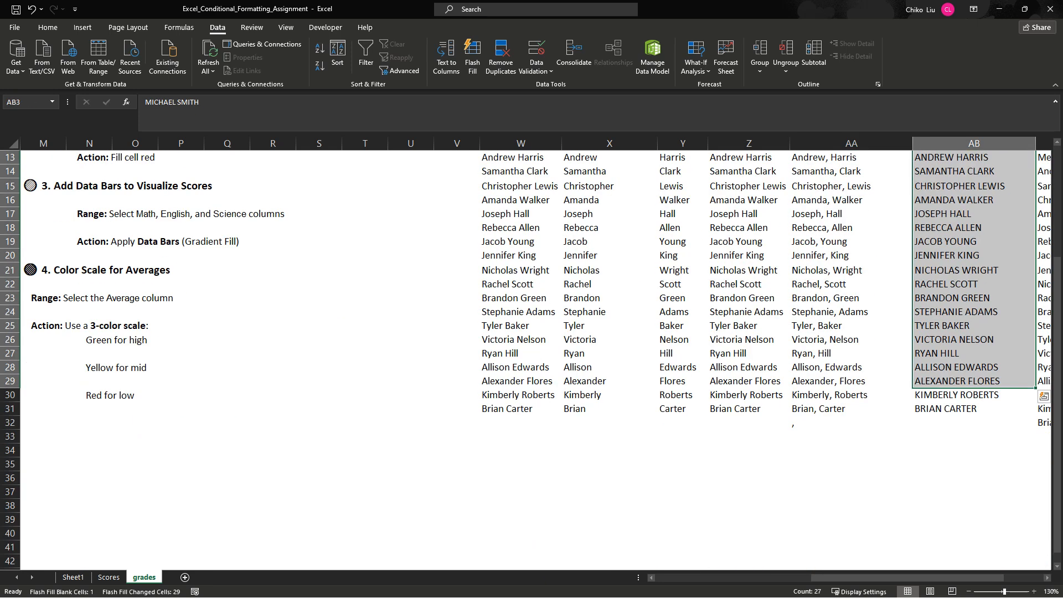
drag(945, 409, 974, 145)
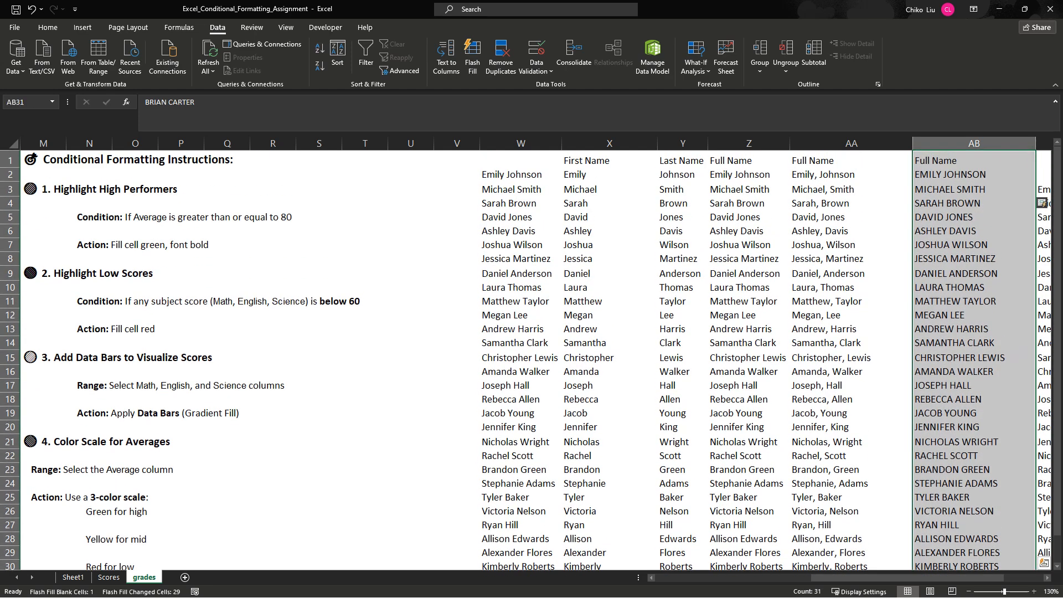
click(974, 189)
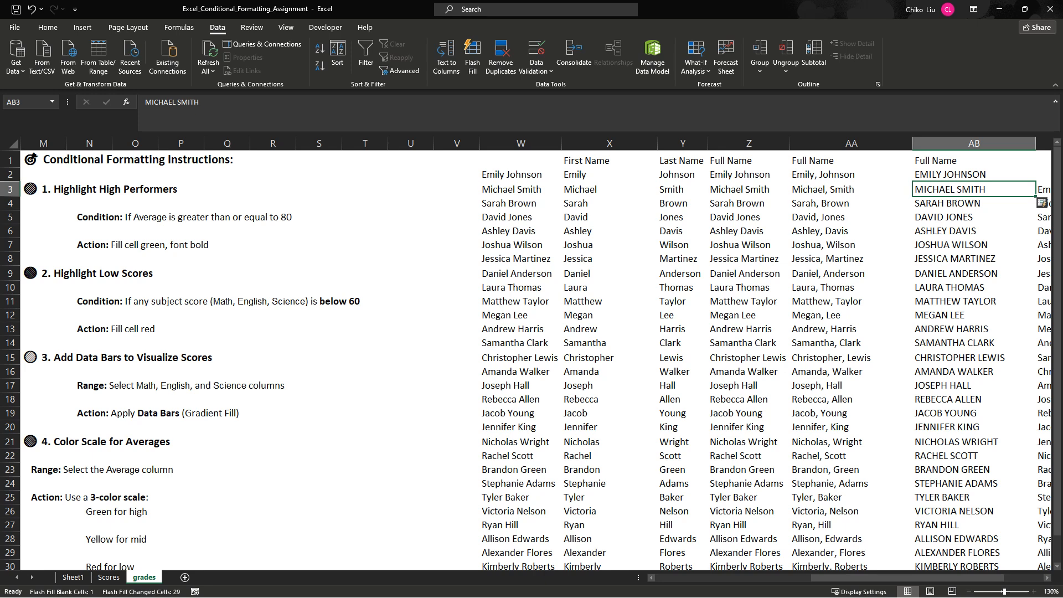
click(974, 175)
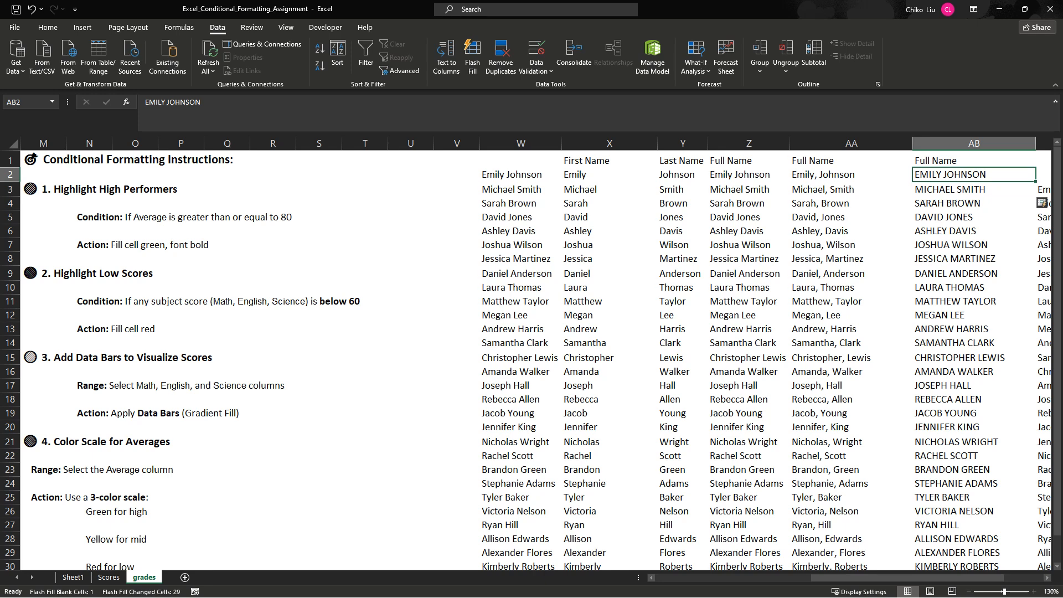
click(521, 143)
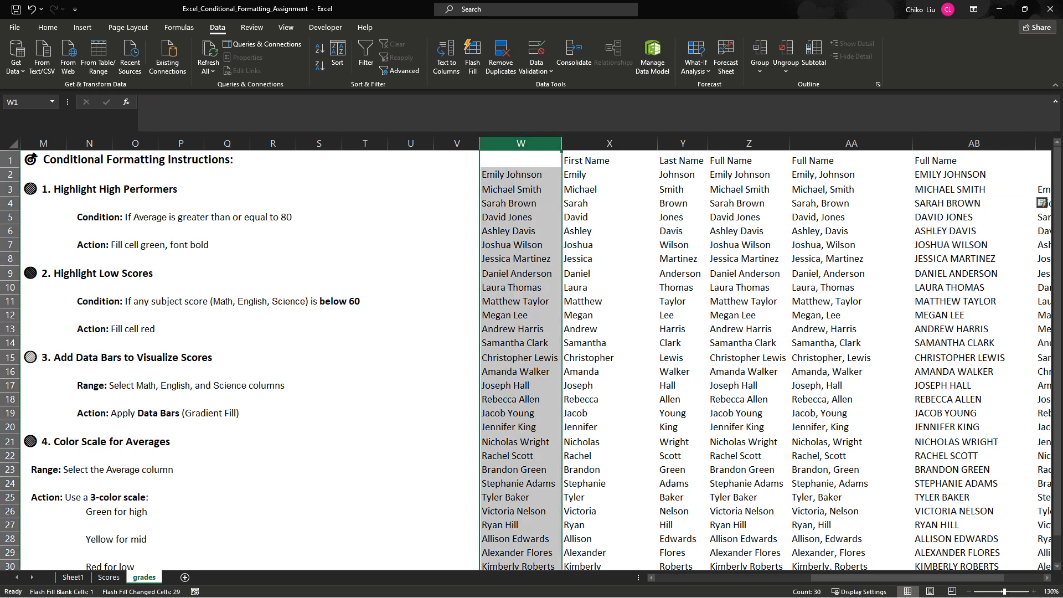
- Replace the first student's full name in W2 with the first and last name joined by a hyphen
click(609, 143)
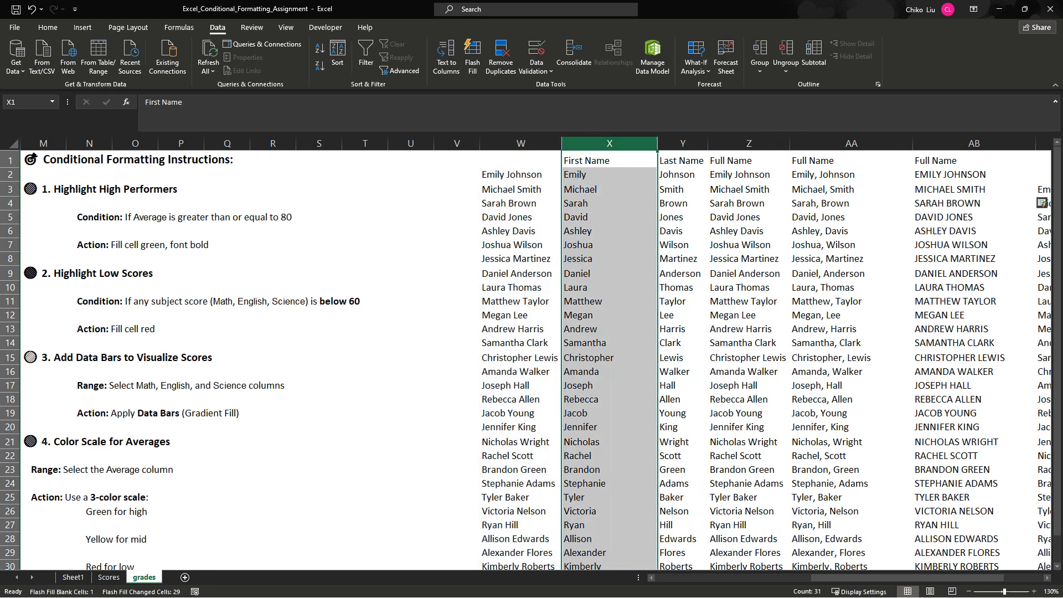
click(521, 174)
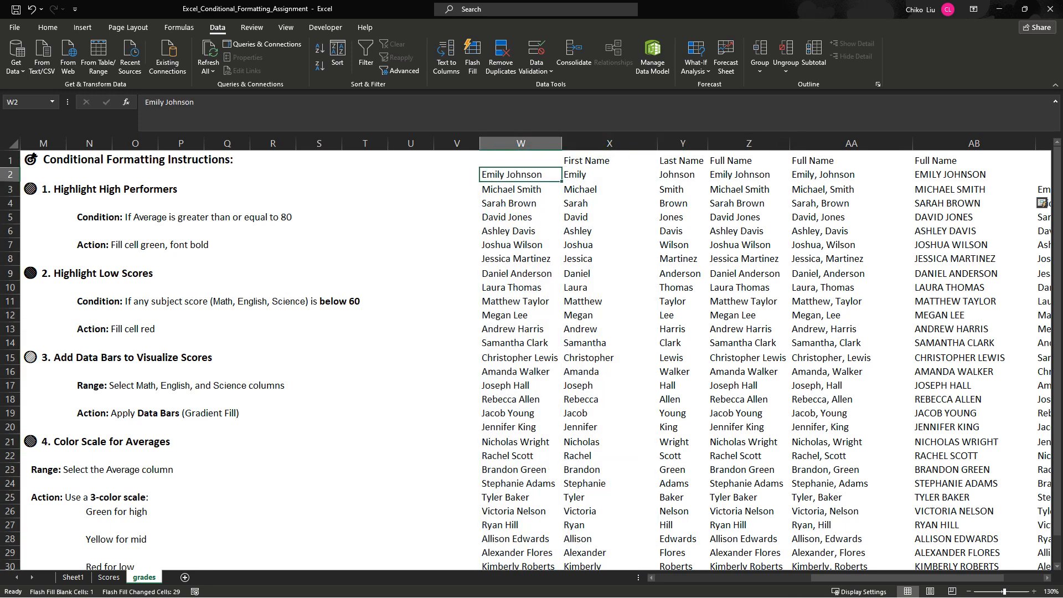
text(eML)
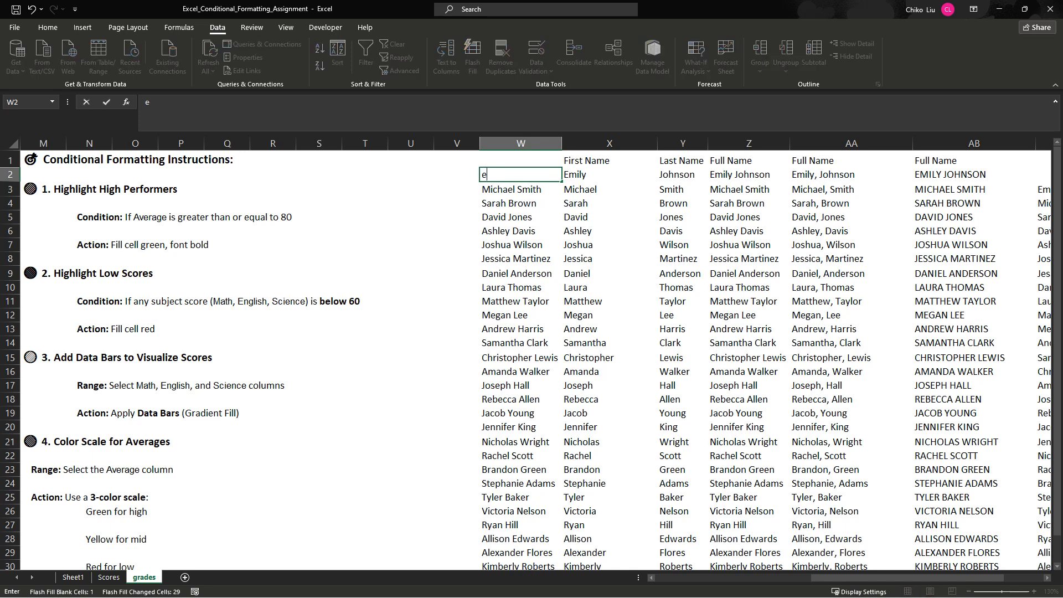
key(BackSpace)
key(BackSpace)
key(BackSpace)
click(165, 102)
key(BackSpace)
text(-)
key(Return)
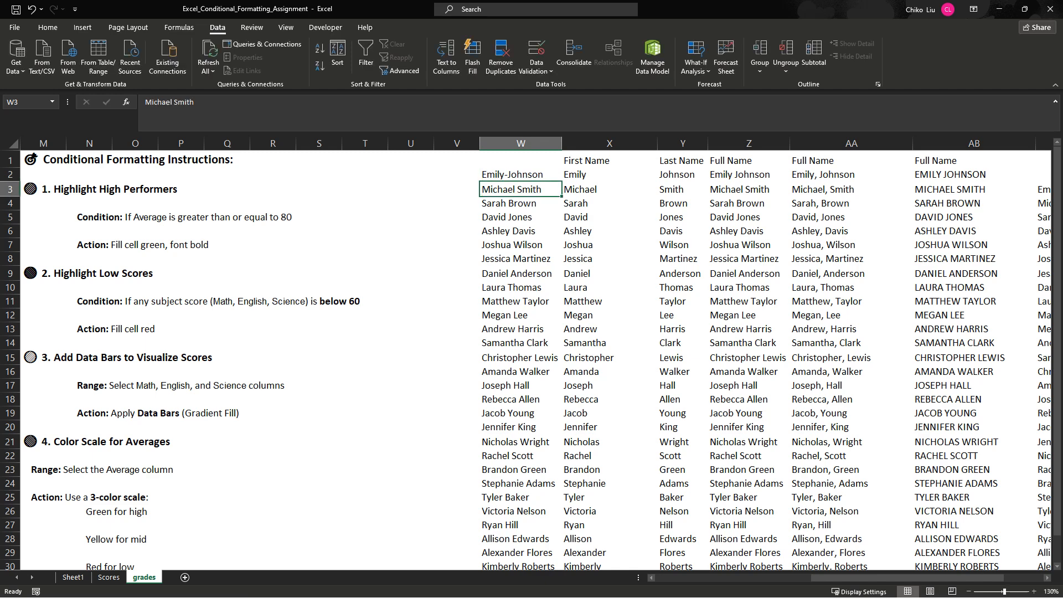
- Try to Flash Fill column W from W3 over the existing names, and clear the header in W1
click(473, 55)
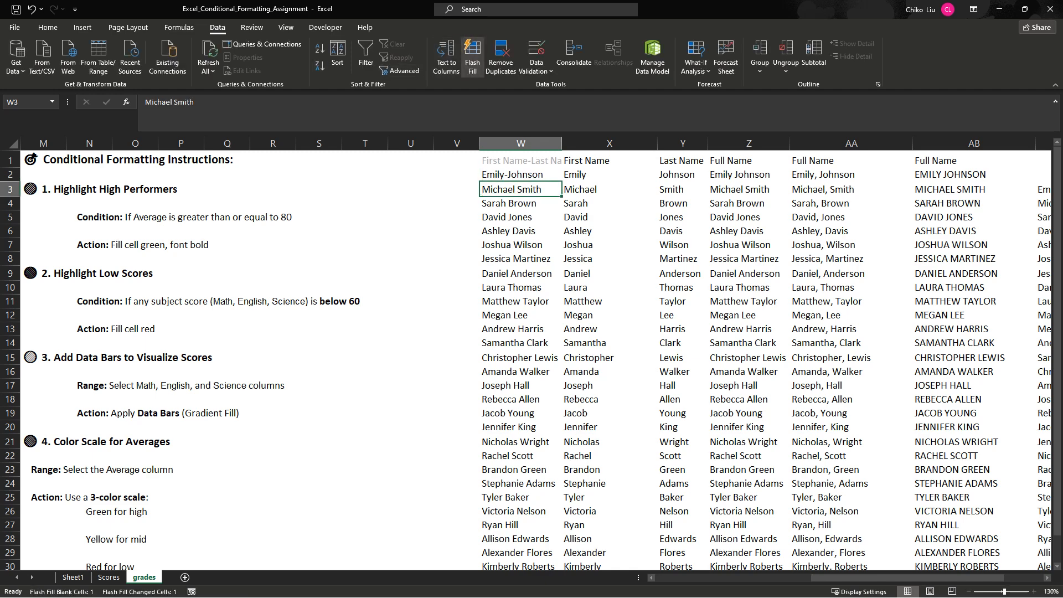
key(Up)
key(Up)
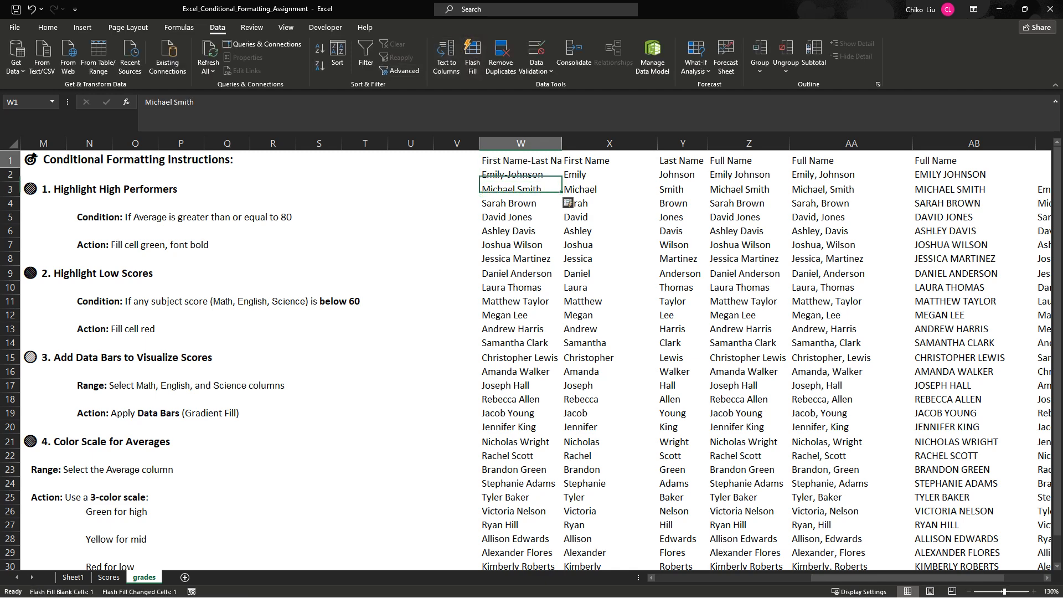
key(Delete)
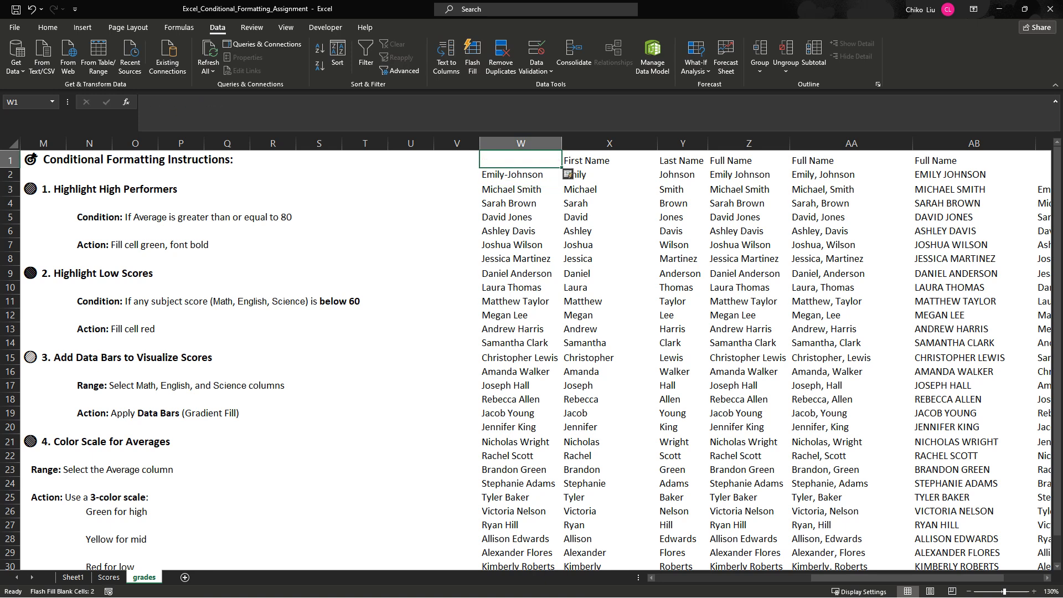
- Clear the space-separated full names in column W from W3 down to the last student
key(Down)
key(Down)
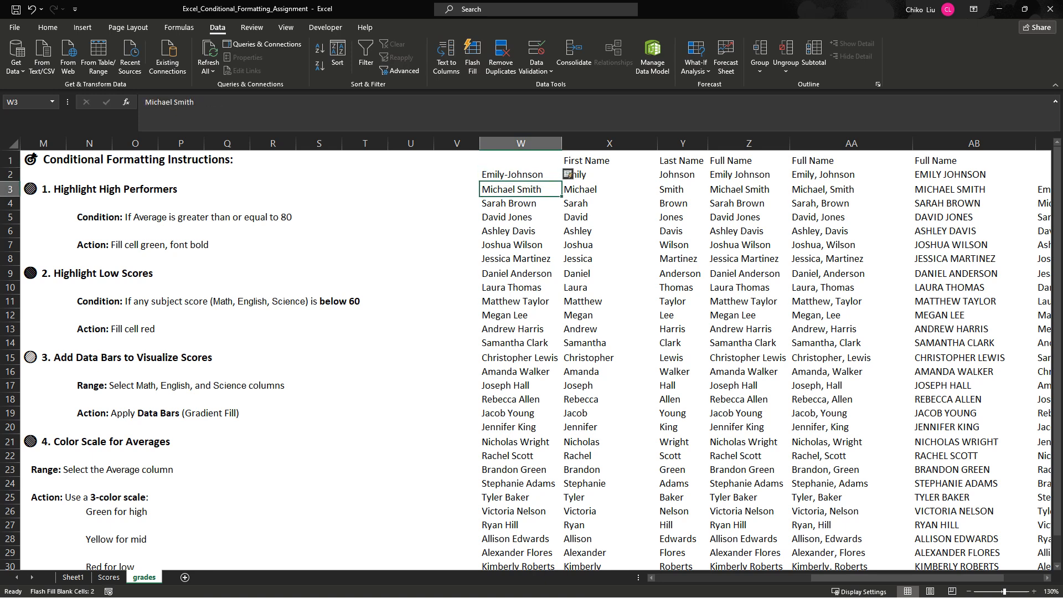
key(ctrl+shift+Down)
key(Delete)
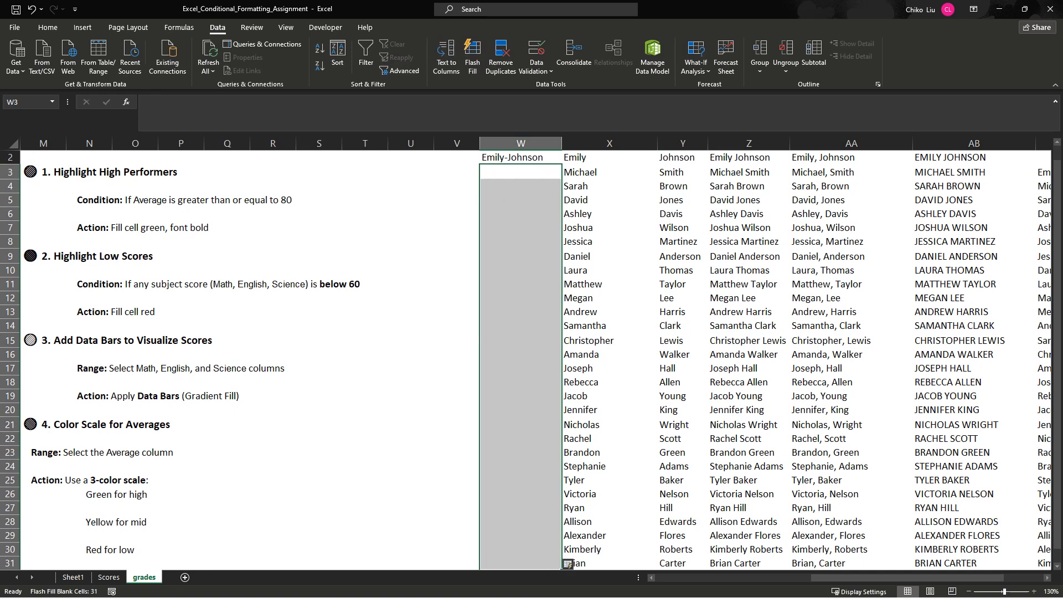
- Flash Fill the hyphenated names in column W from W3 and widen the column to show its contents completely
click(472, 55)
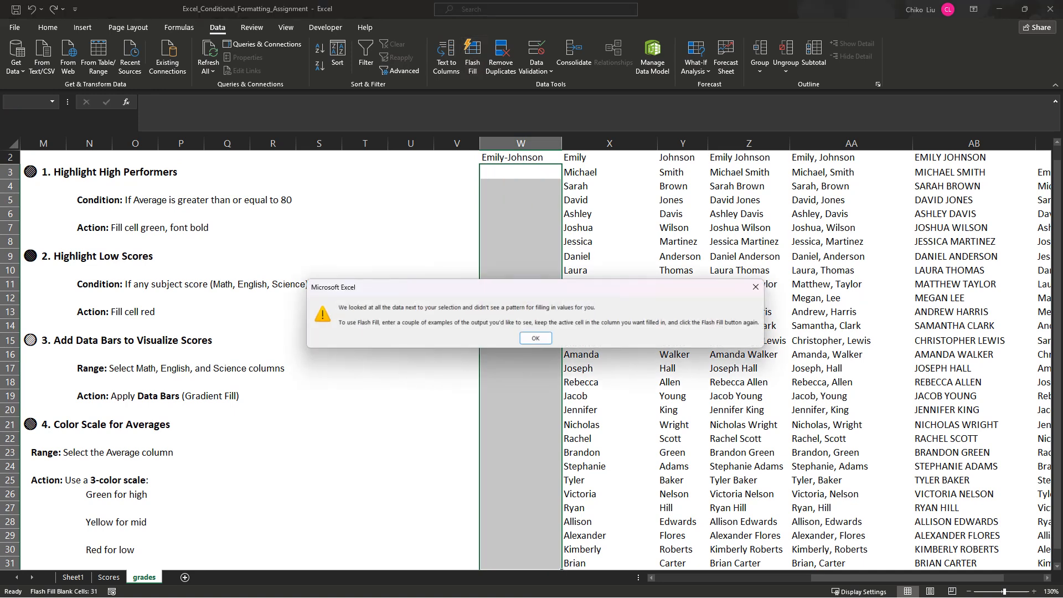
click(536, 338)
click(521, 172)
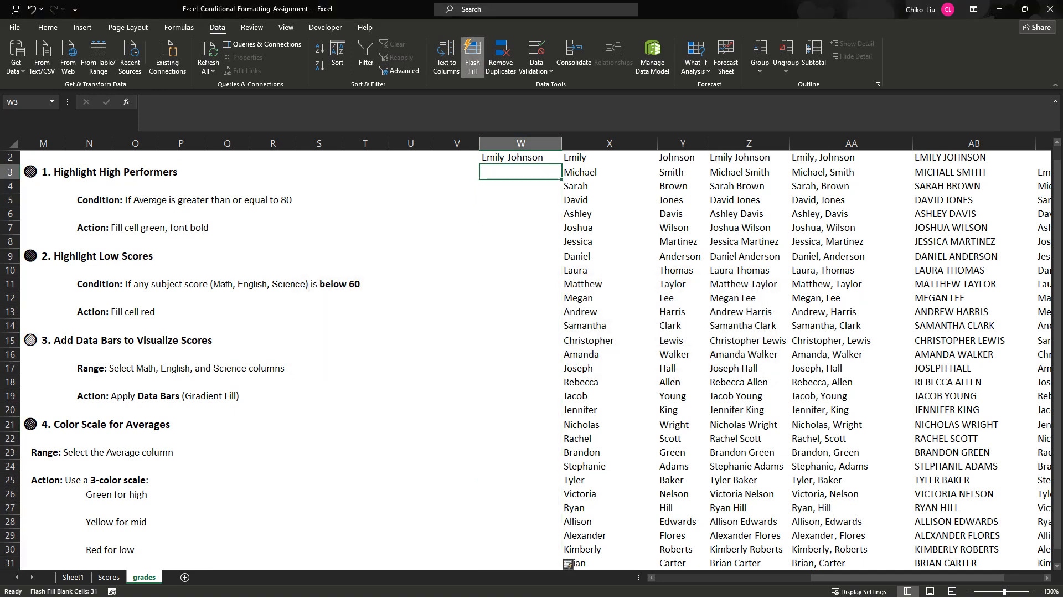
click(472, 56)
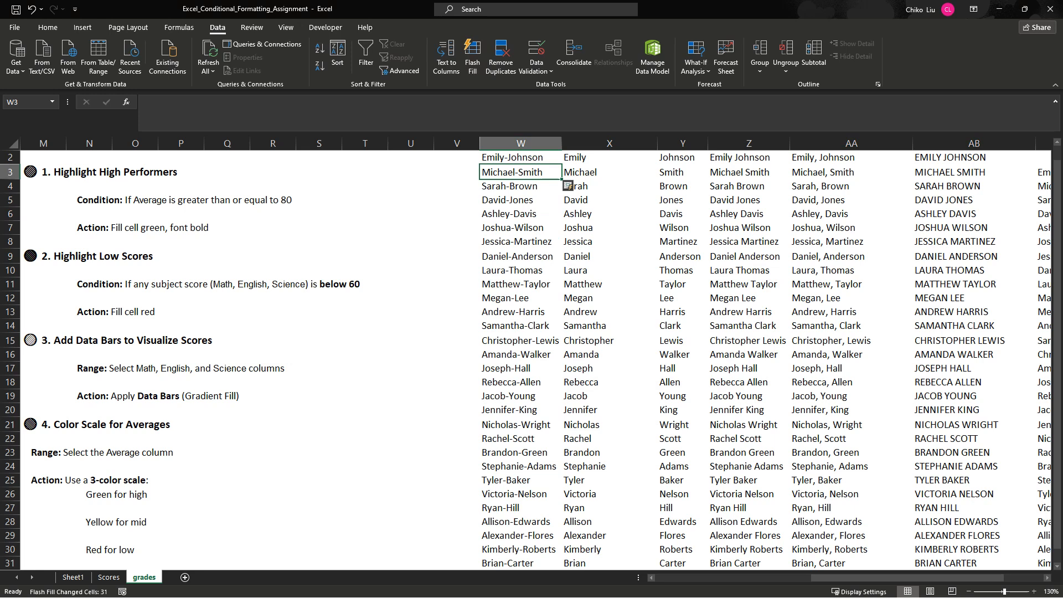
scroll(532, 360, up, 1)
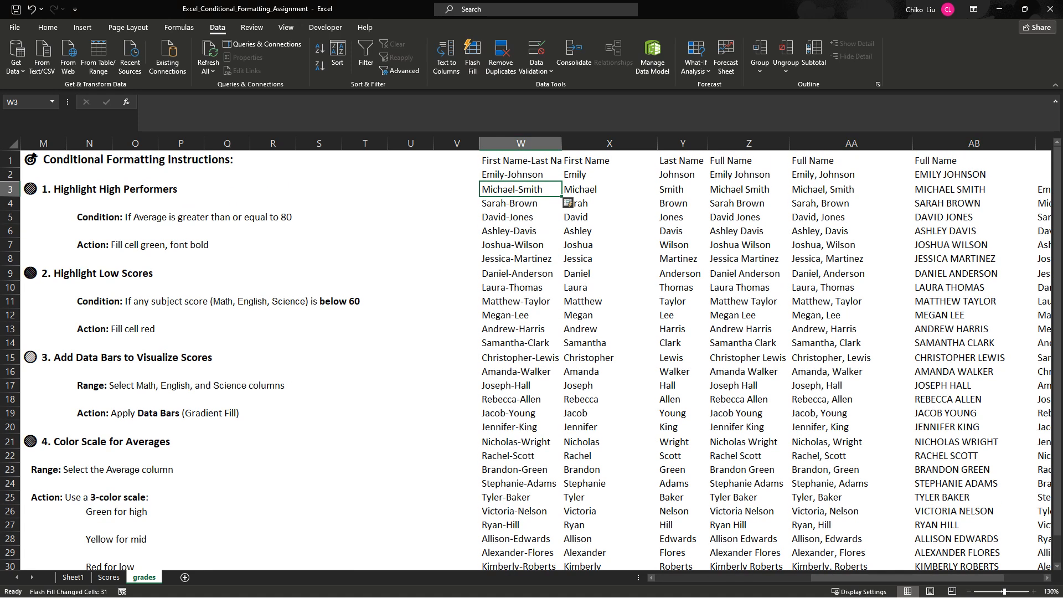
click(456, 174)
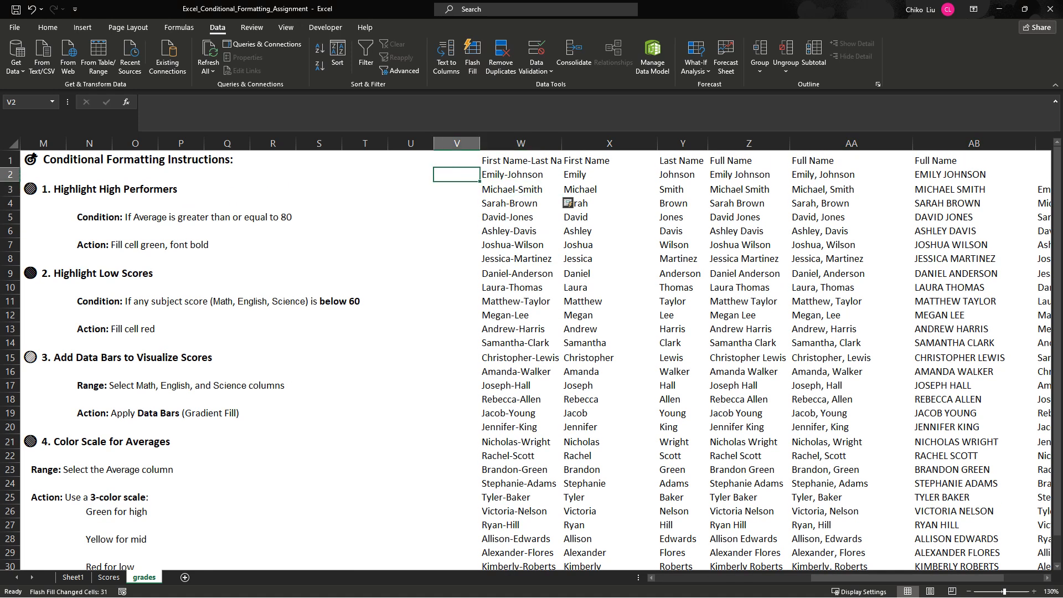
double_click(562, 143)
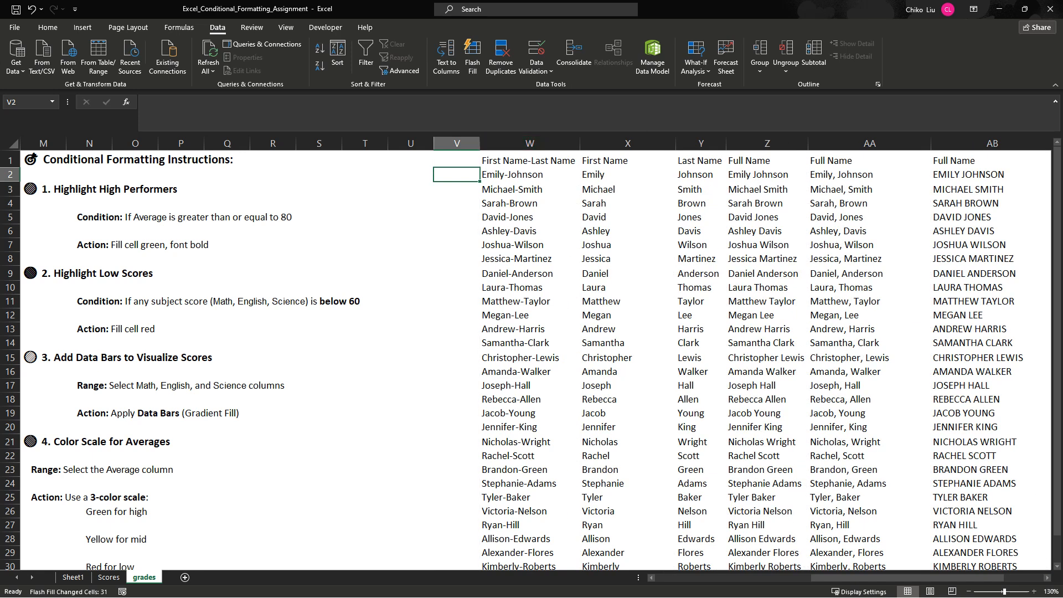
click(628, 161)
click(701, 160)
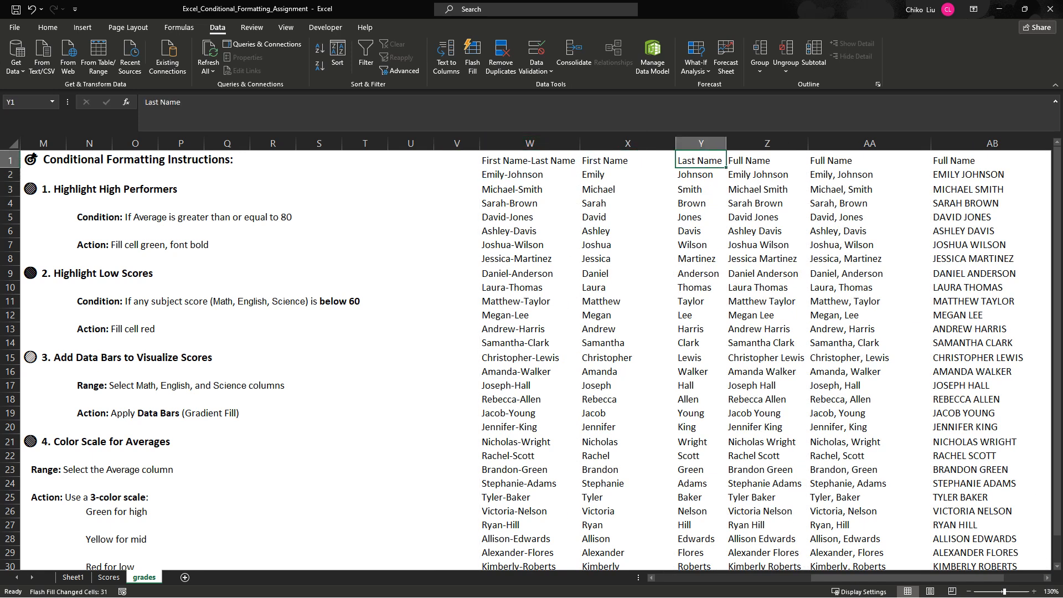
click(530, 161)
- Enter the first student's name in V2, using the first four letters of the first name and the full last name
click(457, 174)
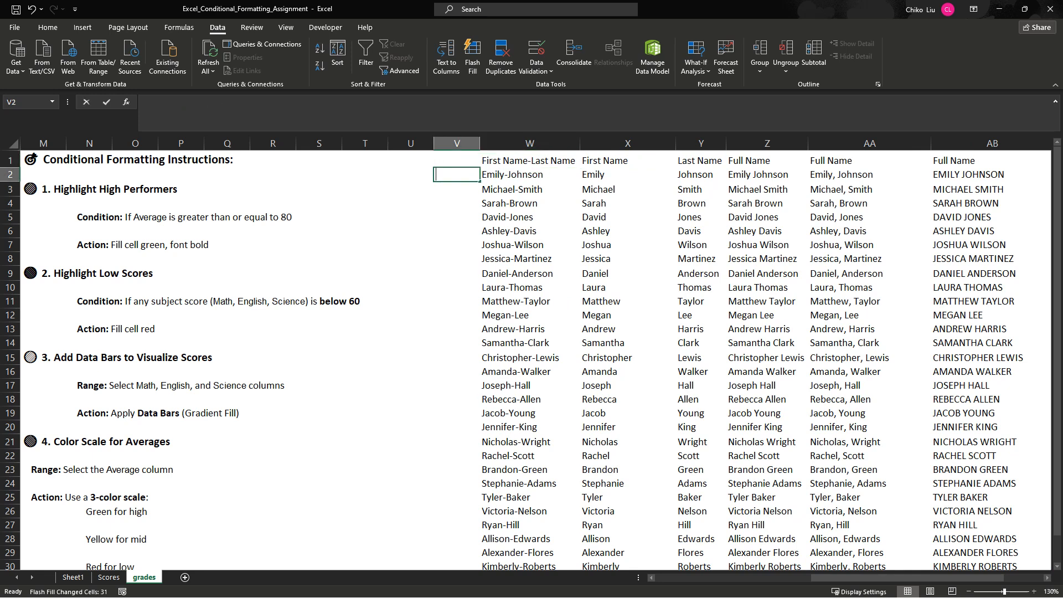
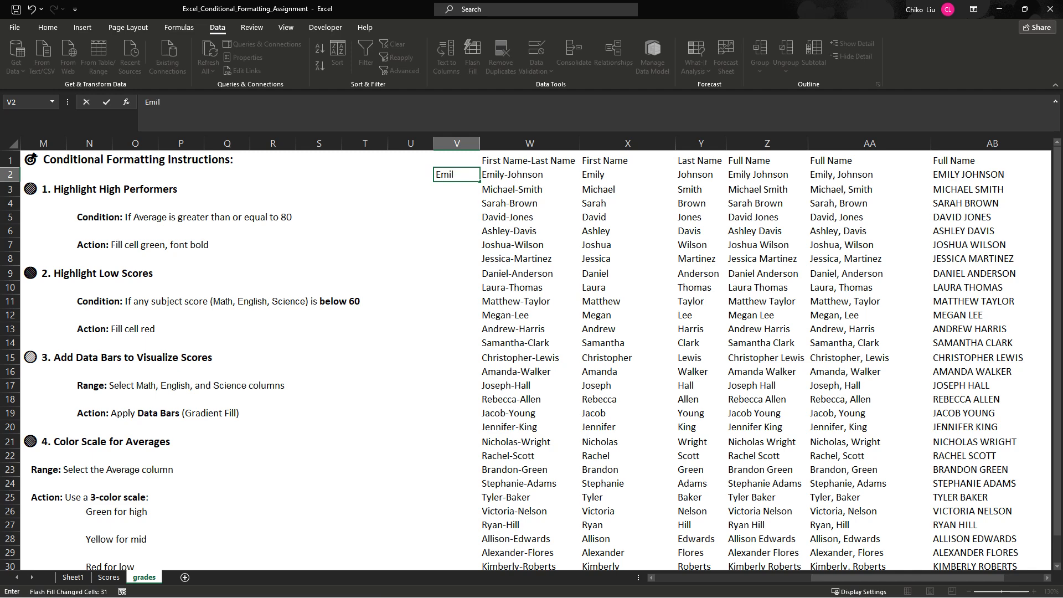
key(Return)
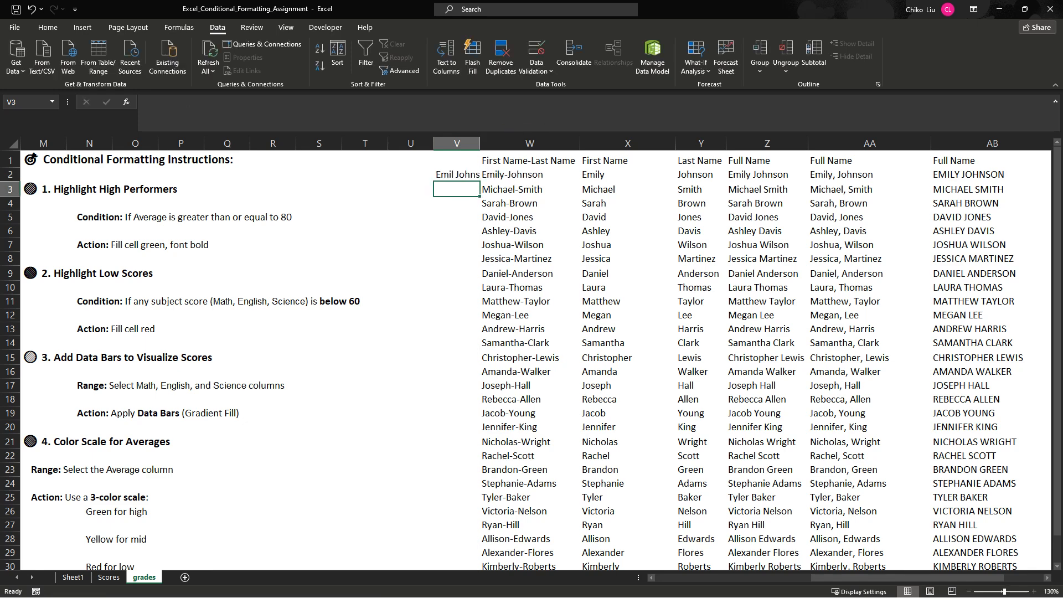
- Flash Fill the remaining shortened names in column V from V3 and widen the column to fit them
double_click(480, 144)
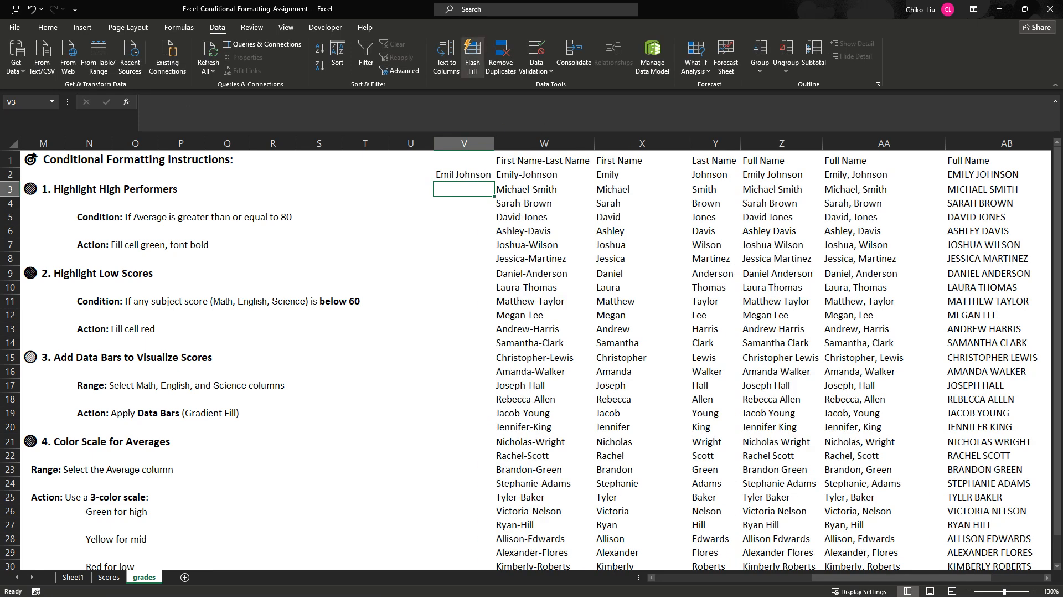
click(472, 56)
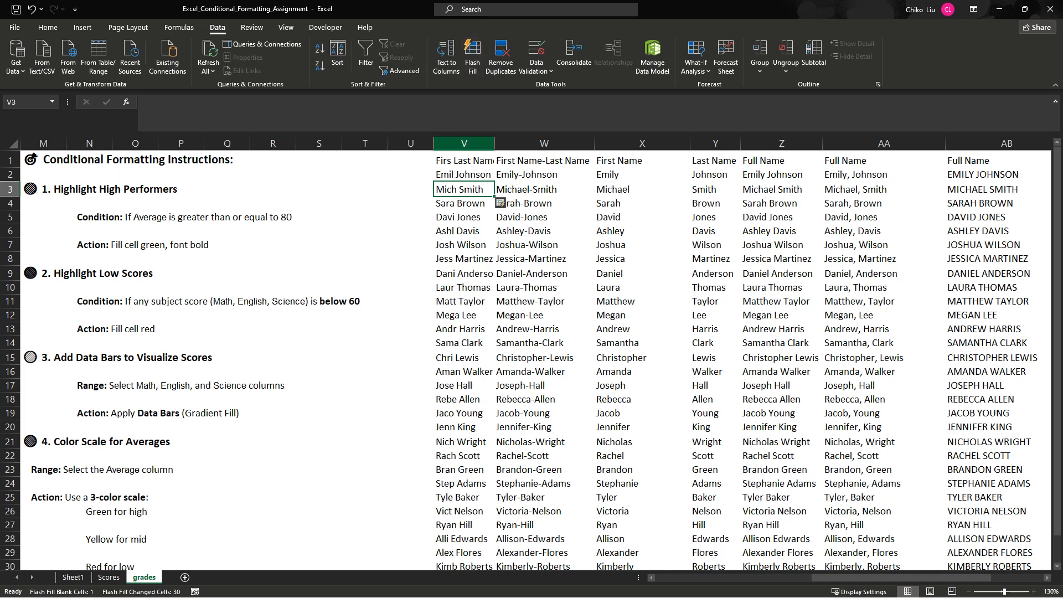
double_click(494, 144)
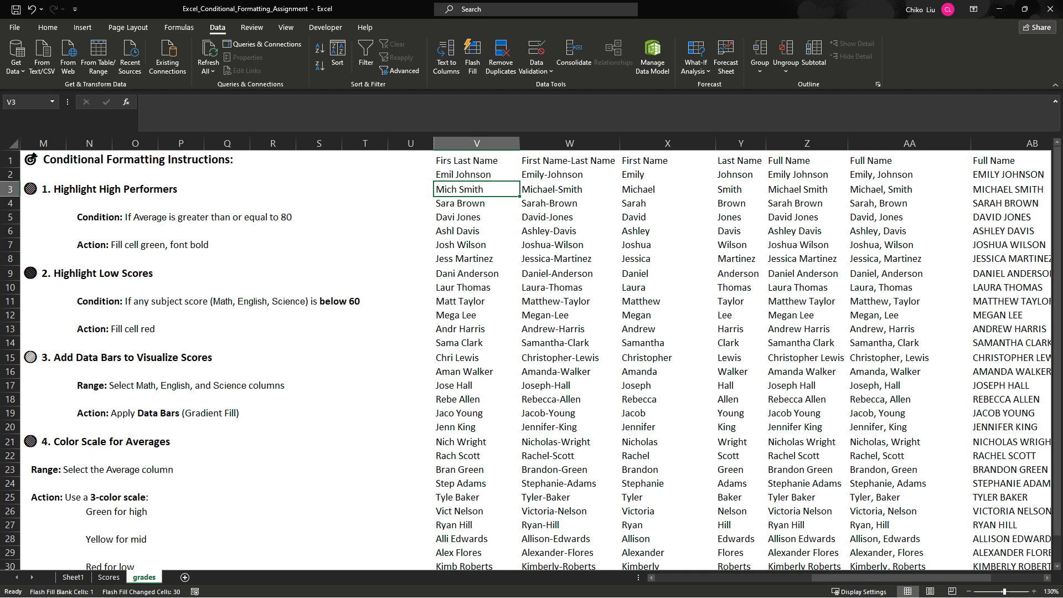
click(477, 175)
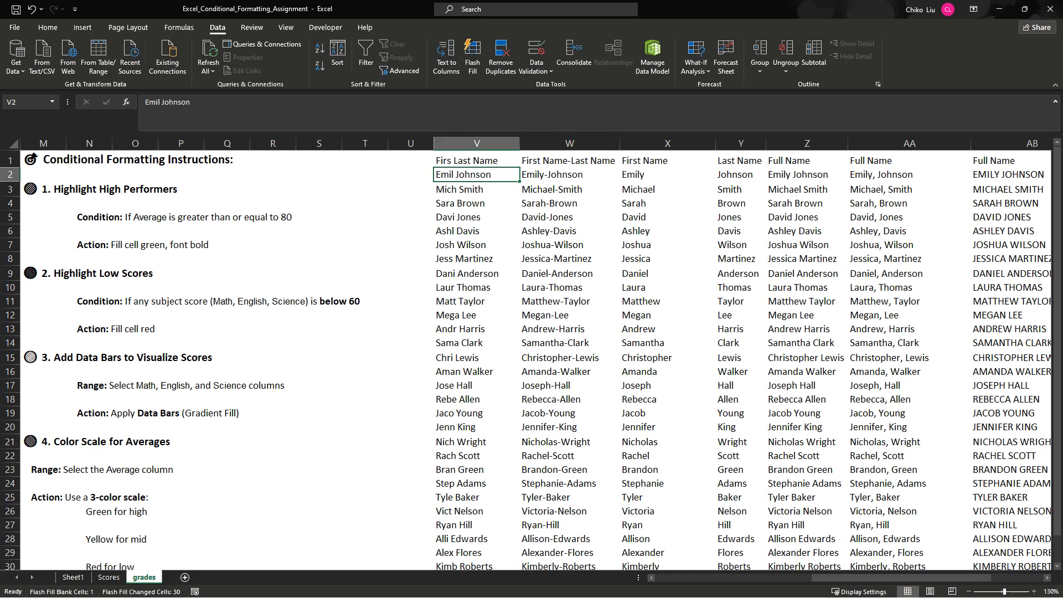
- Copy the First Name, Last Name and adjacent Full Name columns (X1:Z31) into a new worksheet starting at A1
click(667, 160)
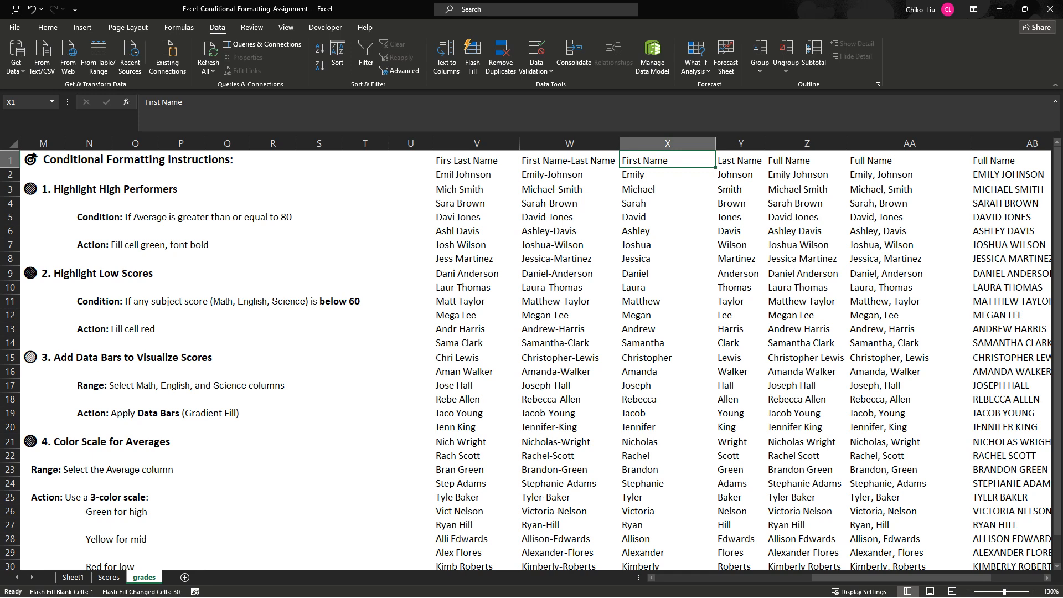
drag(667, 160, 805, 160)
key(ctrl+shift+Down)
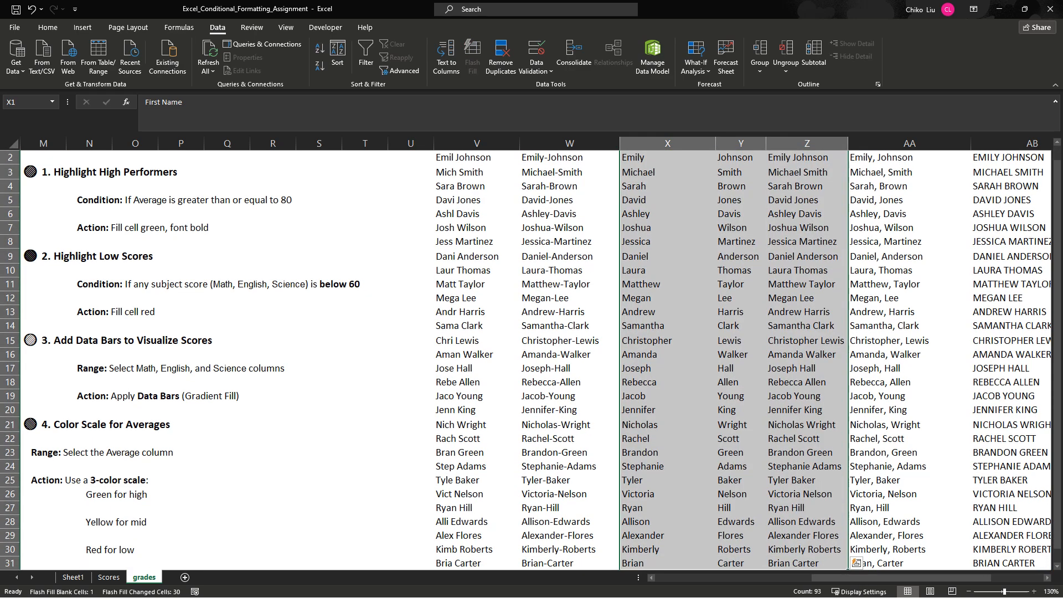
key(ctrl+c)
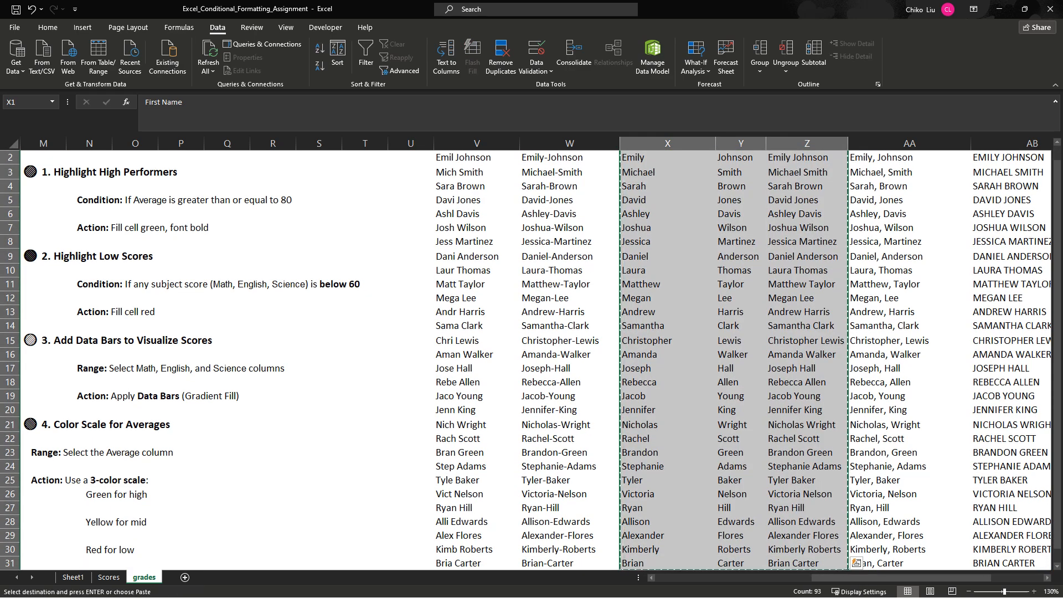
click(185, 577)
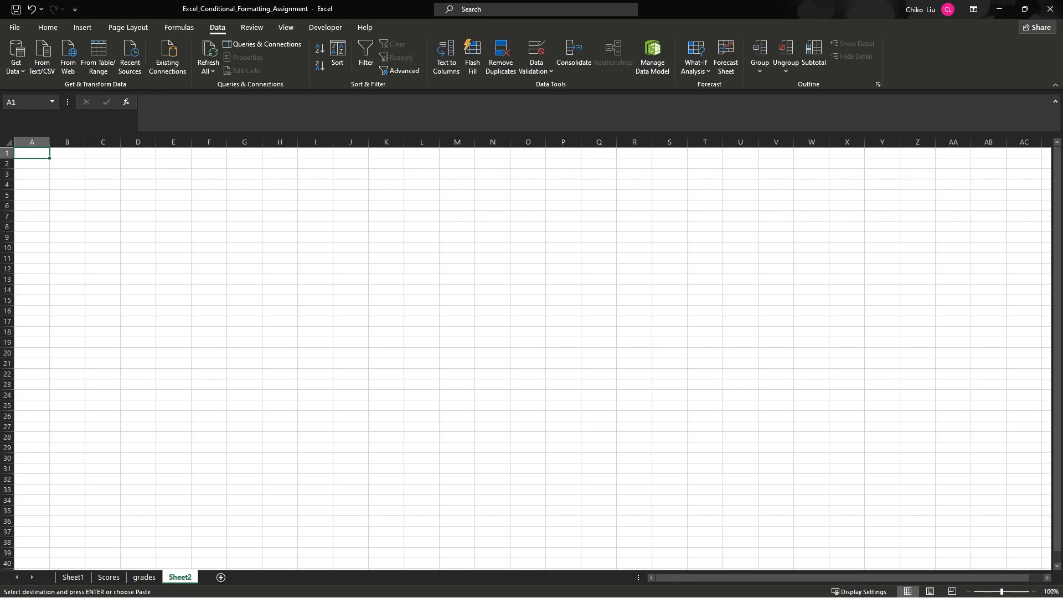
right_click(36, 151)
click(82, 212)
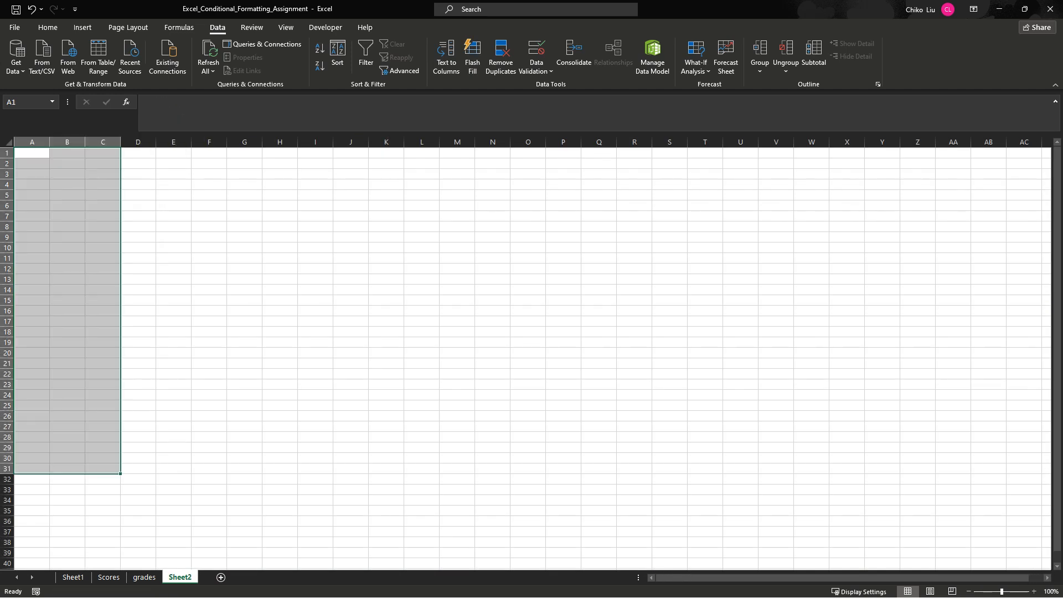
- Fit columns A to C of the new sheet to their contents and hide the sheet's gridlines
double_click(49, 143)
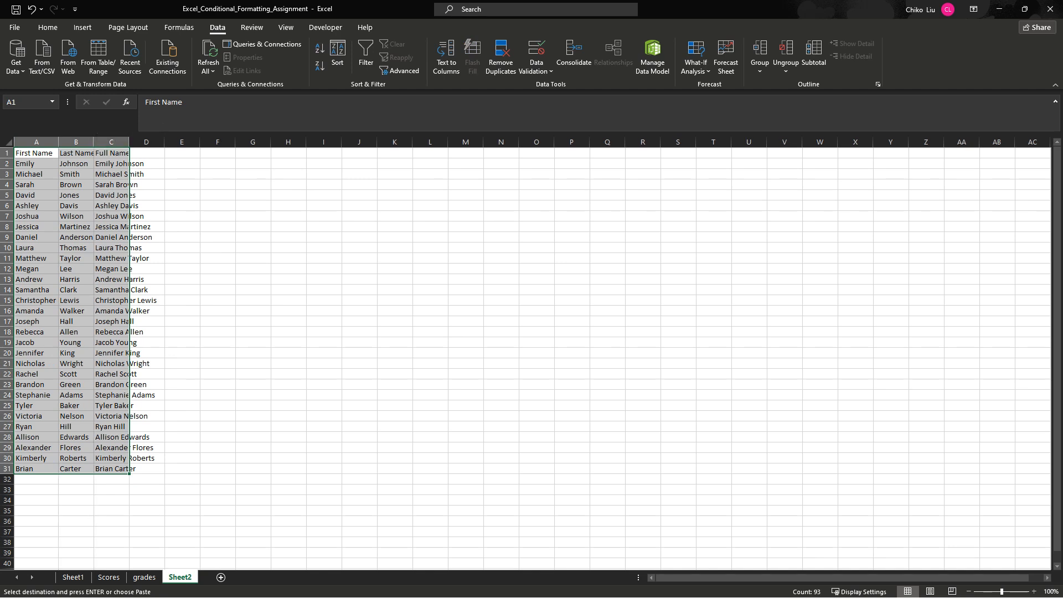
double_click(94, 142)
double_click(133, 143)
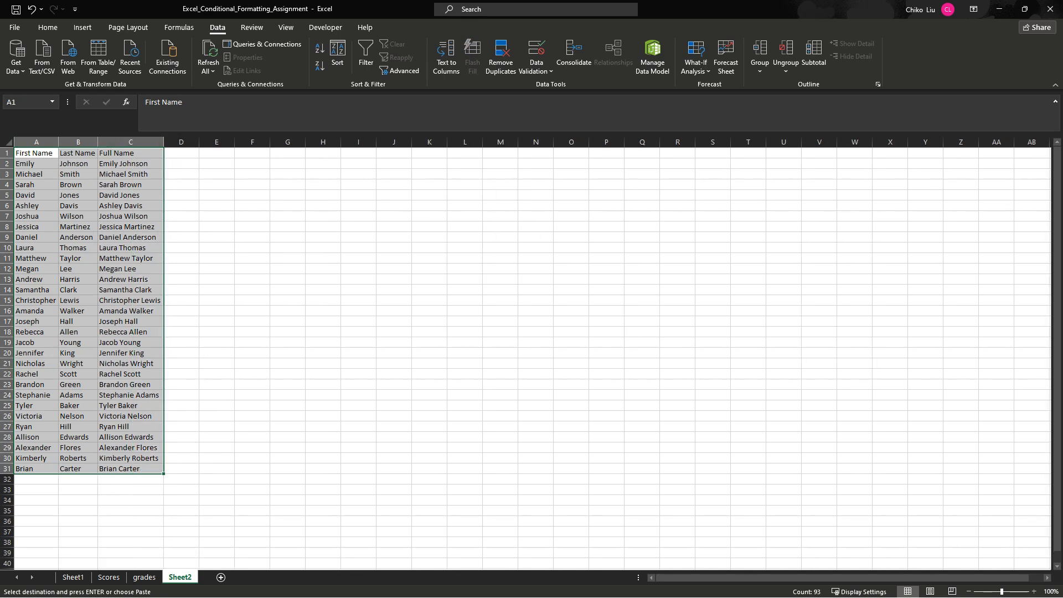
click(286, 27)
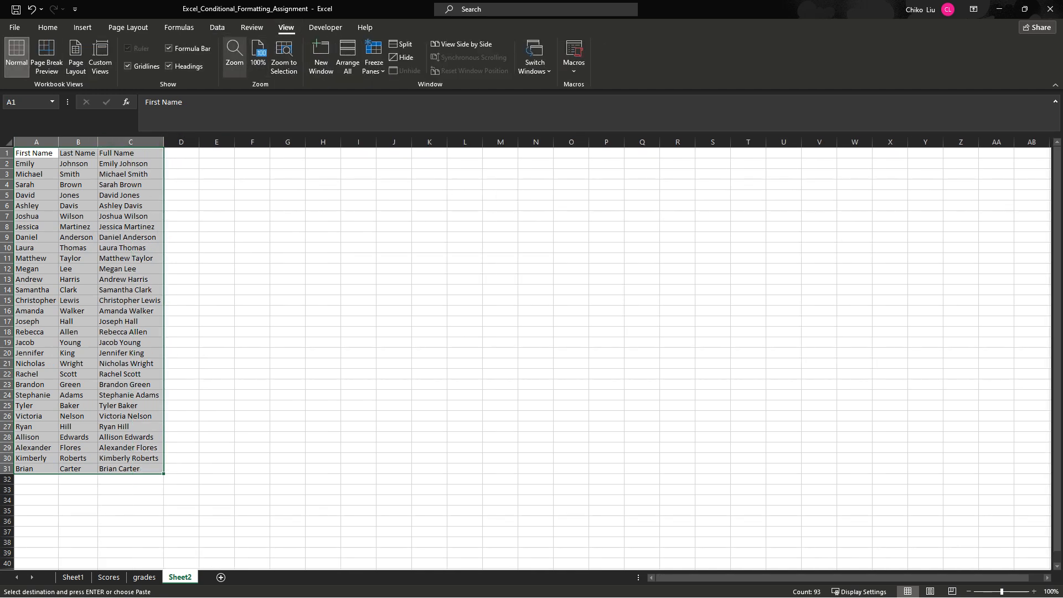
click(128, 66)
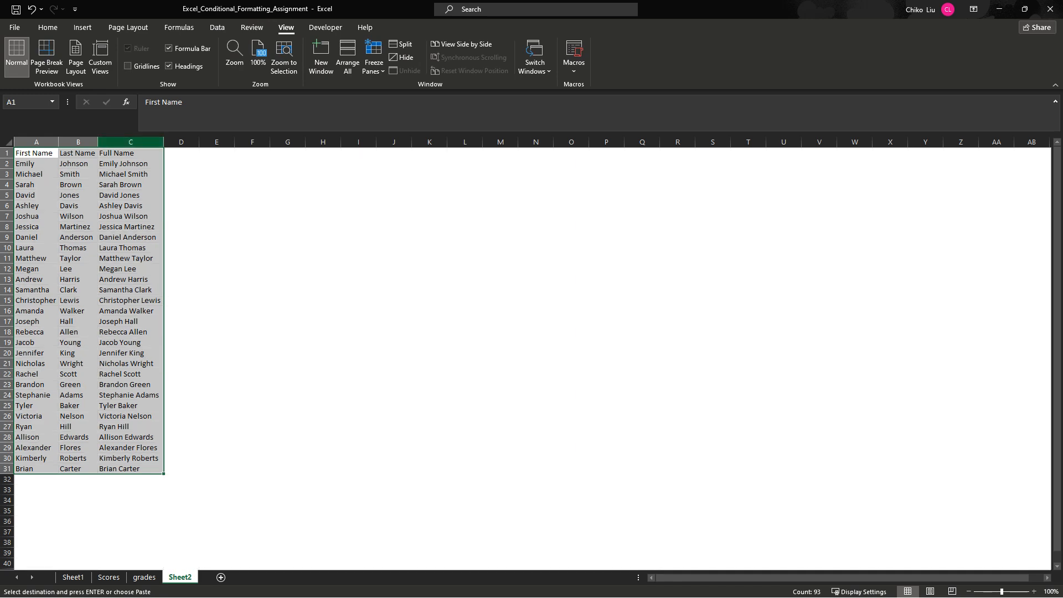
- Clear the full names in C2:C31, keeping the Full Name header
click(131, 143)
drag(131, 164, 130, 469)
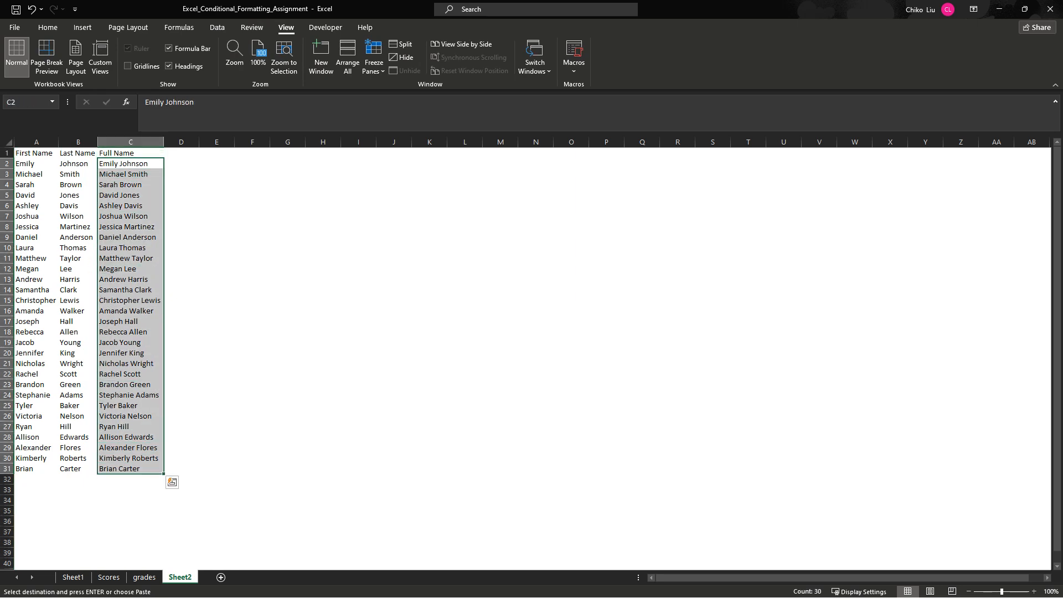
key(Delete)
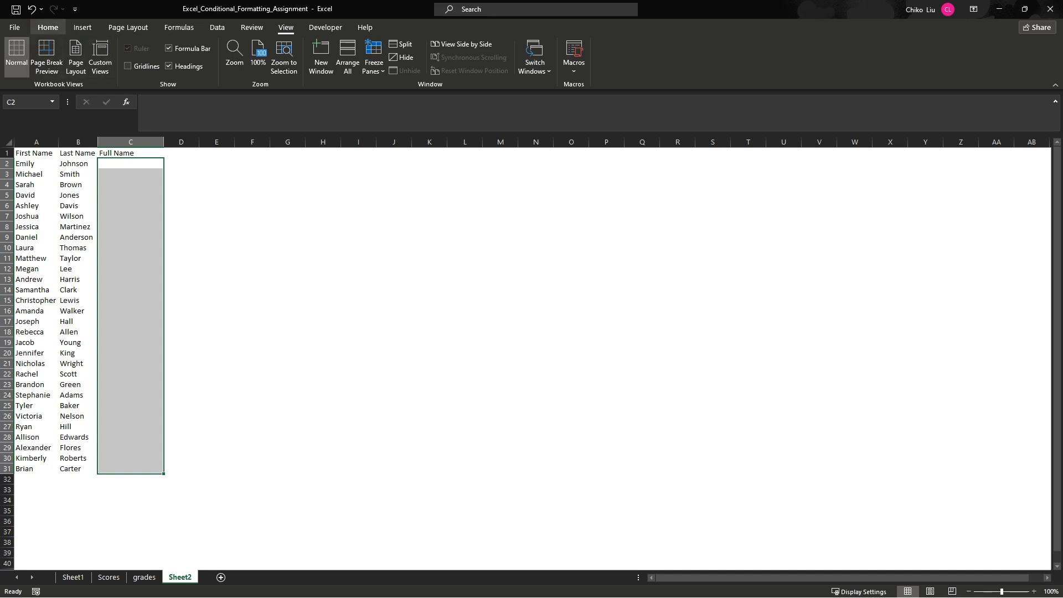
click(48, 27)
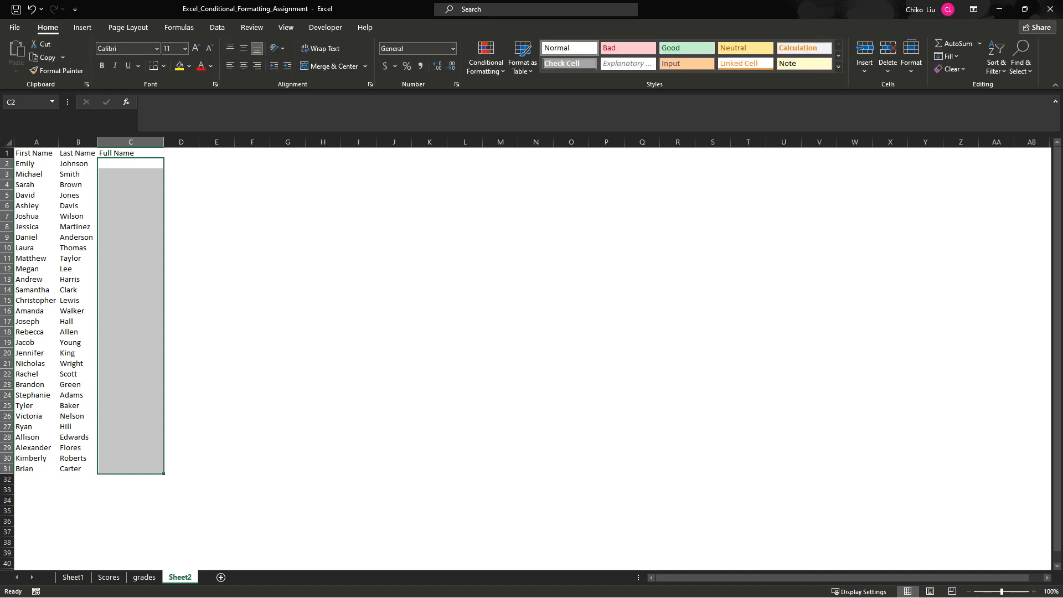
- Enter the formula =A2 in C2 to pull in the first name
click(130, 163)
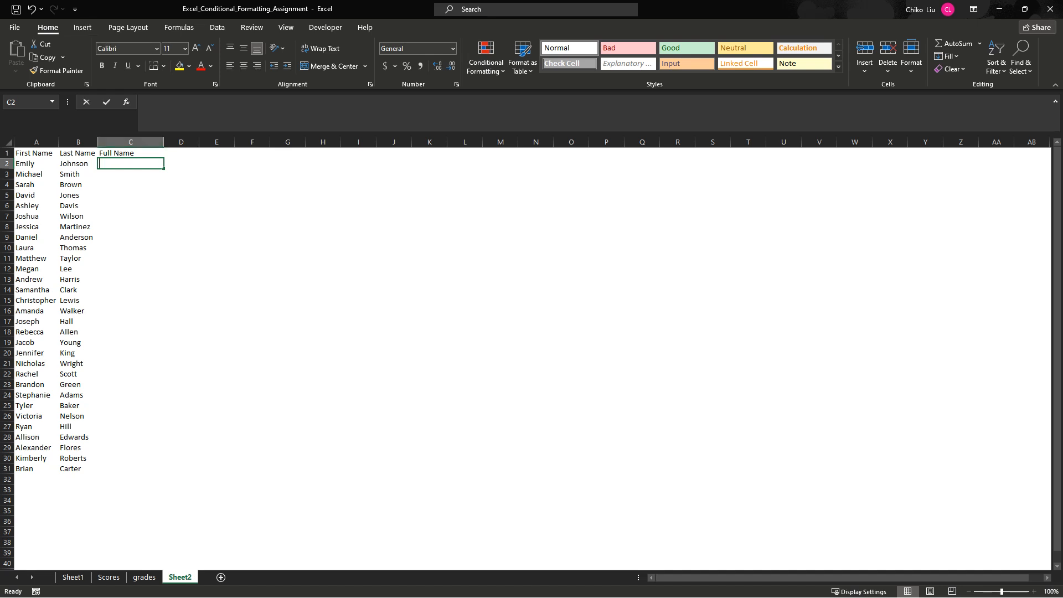
text(=)
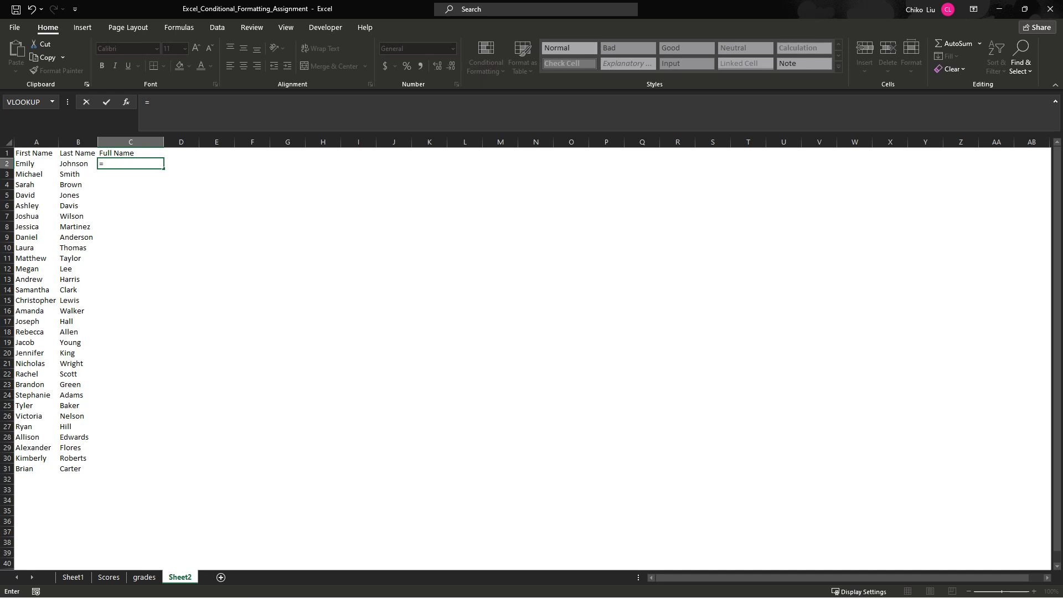
key(Escape)
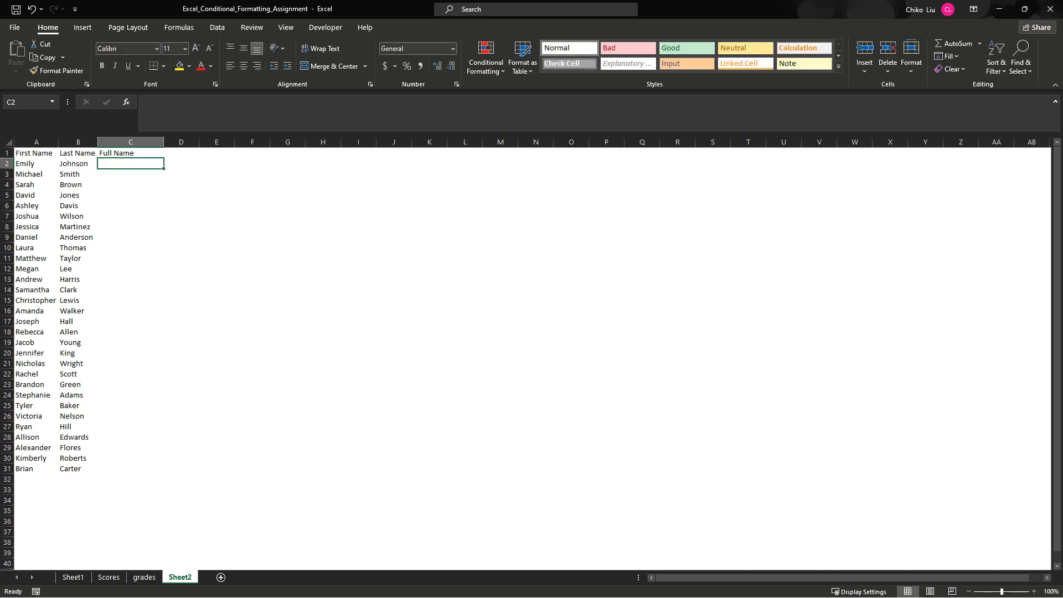
text(=)
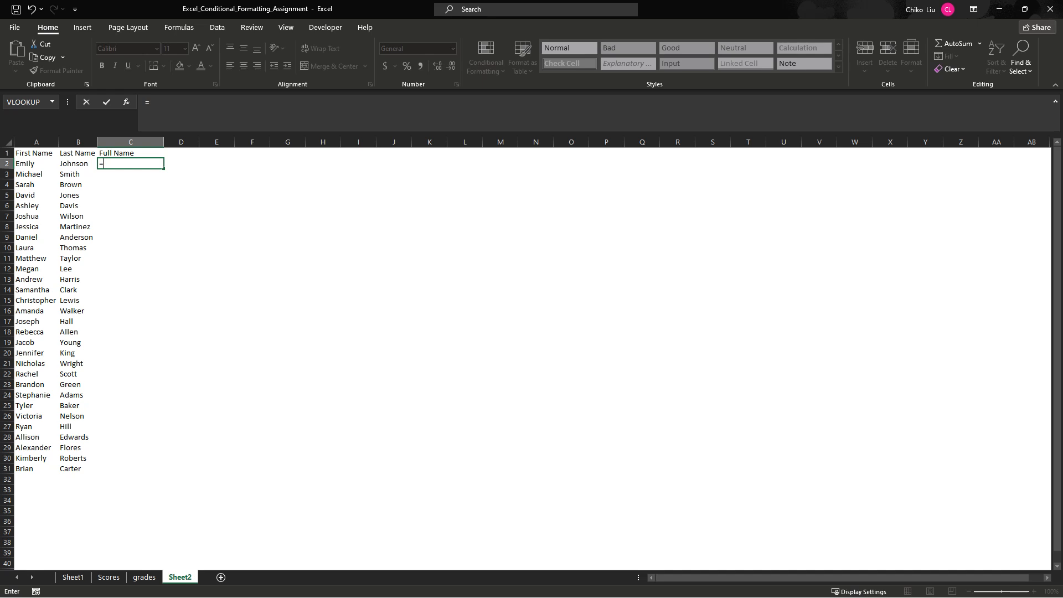
click(35, 164)
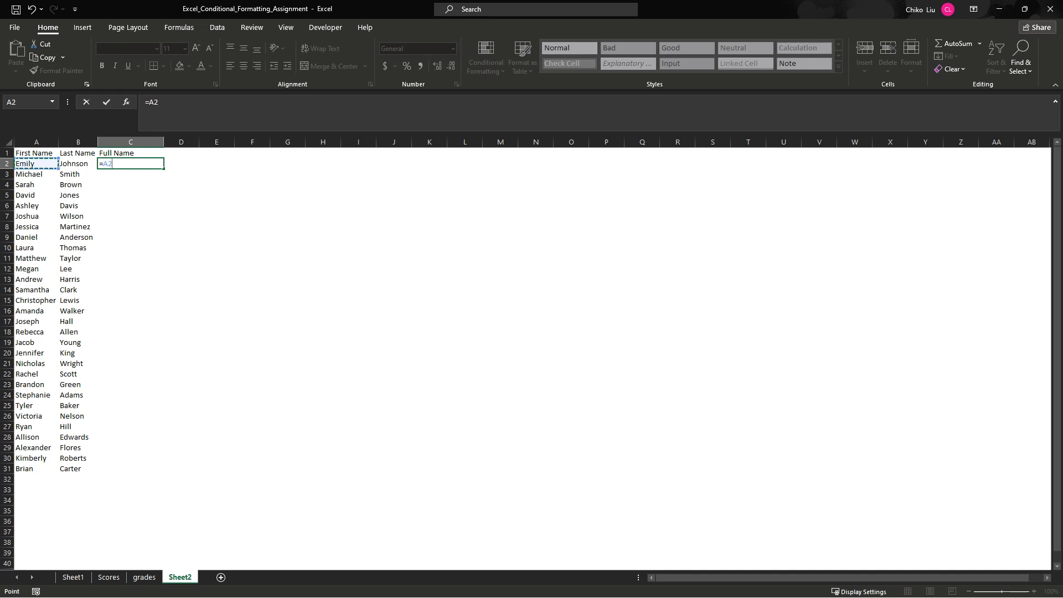
key(Return)
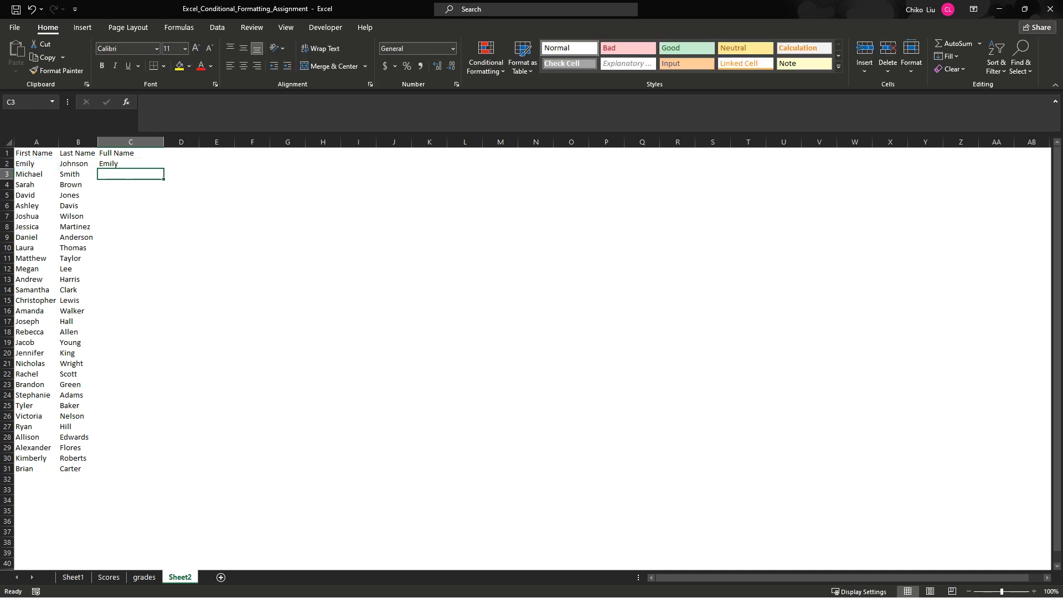
- Test the link in C2 by replacing the first name in A2 with another one, and undo the change
click(131, 164)
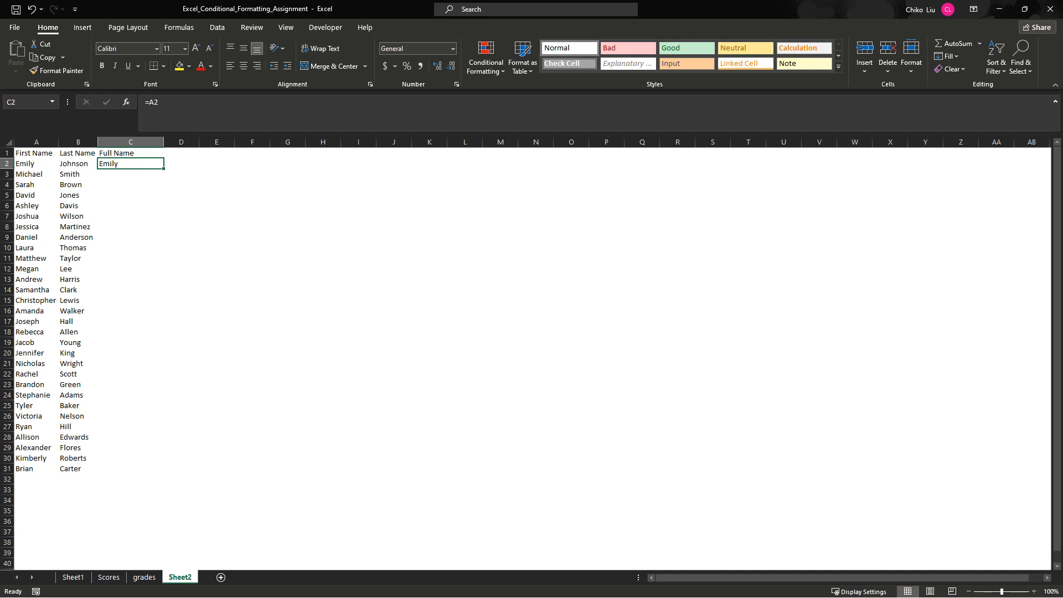
click(36, 164)
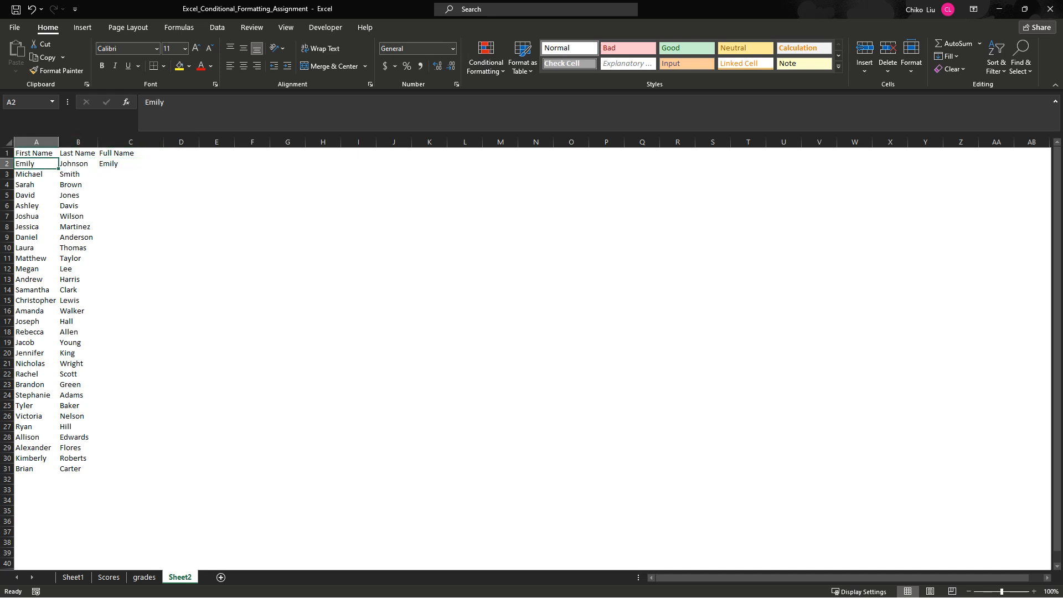
text(Do)
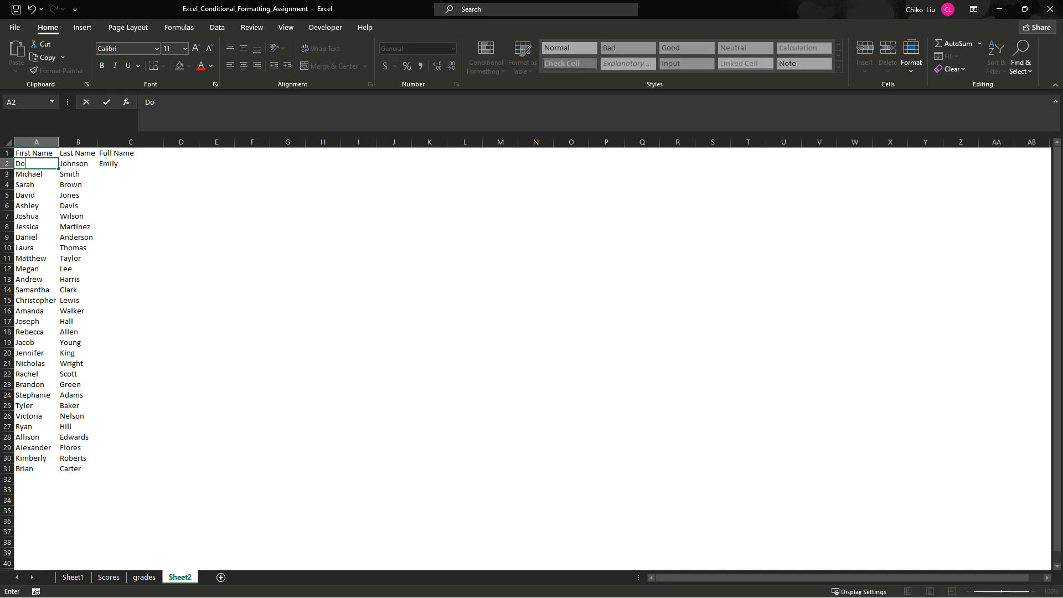
text(rcas)
key(Return)
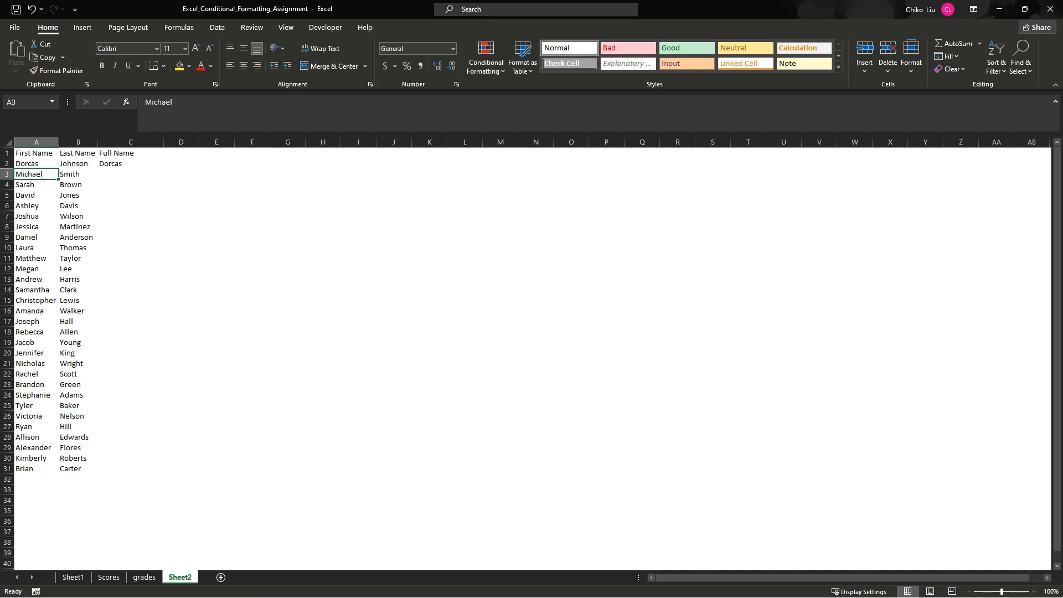
click(131, 164)
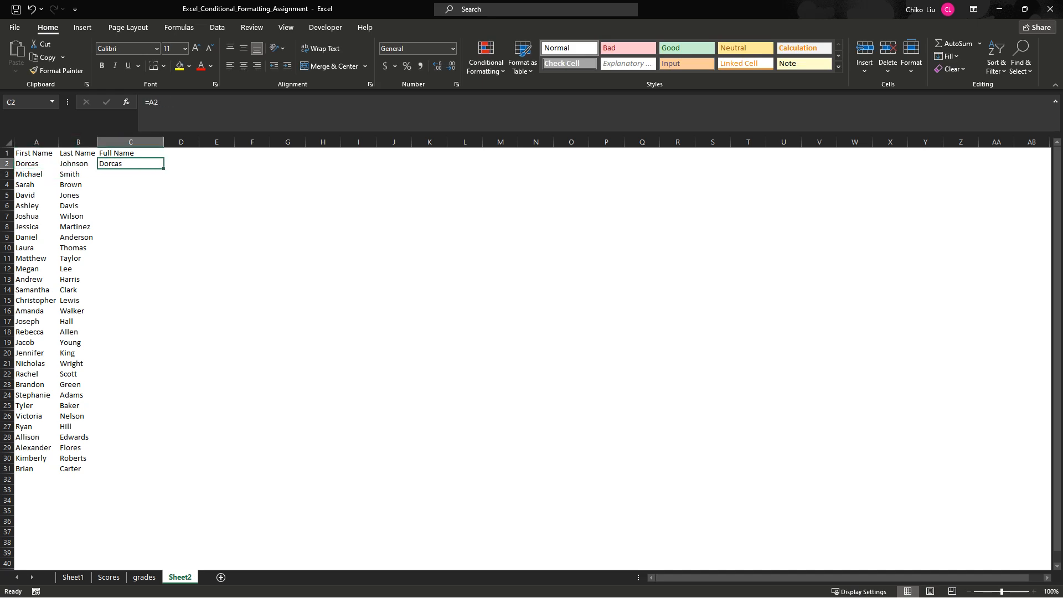
click(37, 164)
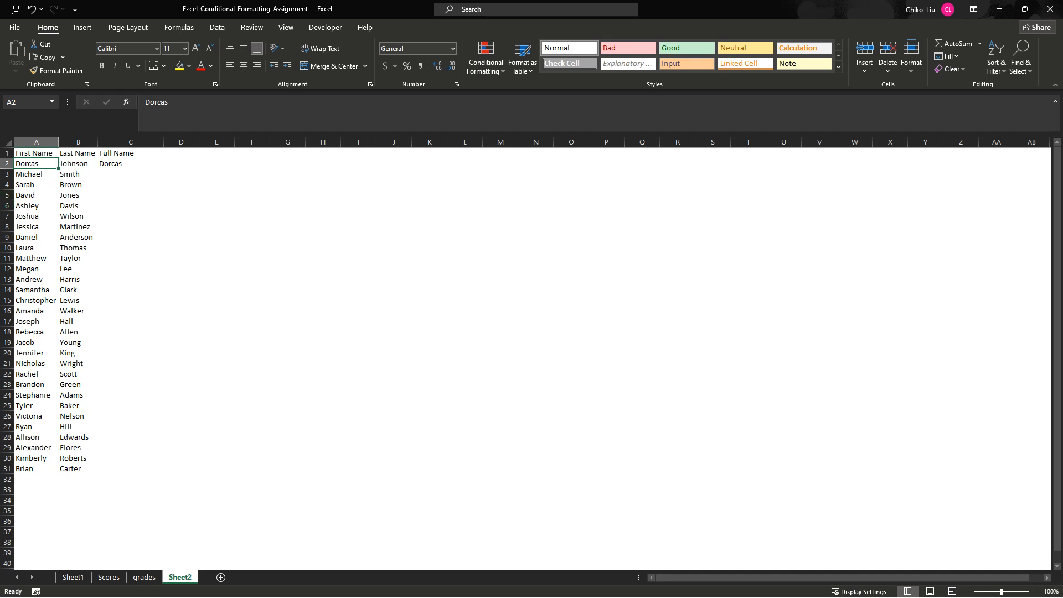
key(ctrl+z)
click(130, 164)
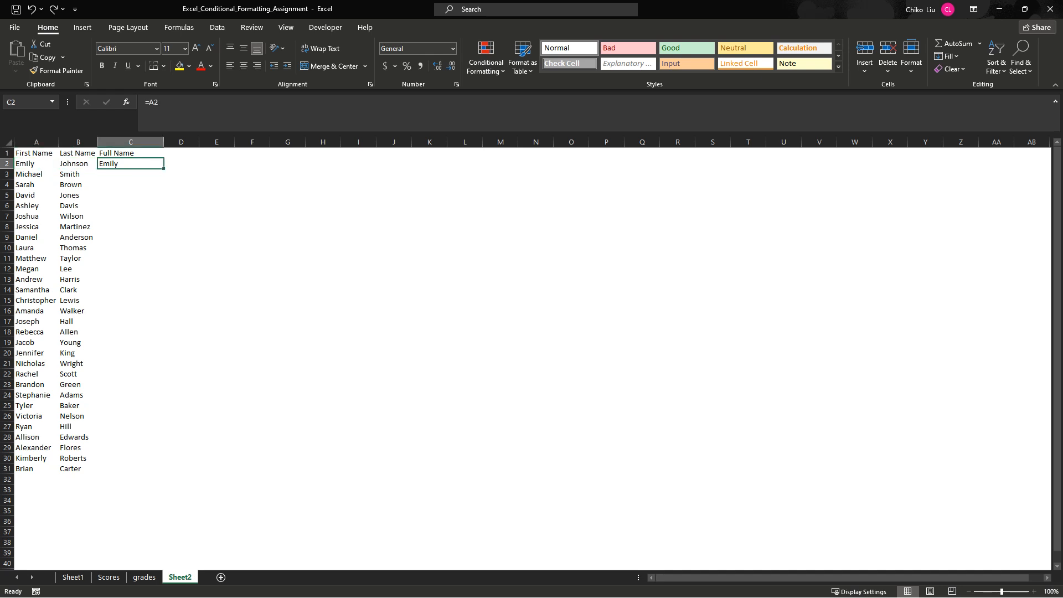
click(36, 164)
- Extend the C2 formula to =A2 B2, with a space between the two references
click(131, 164)
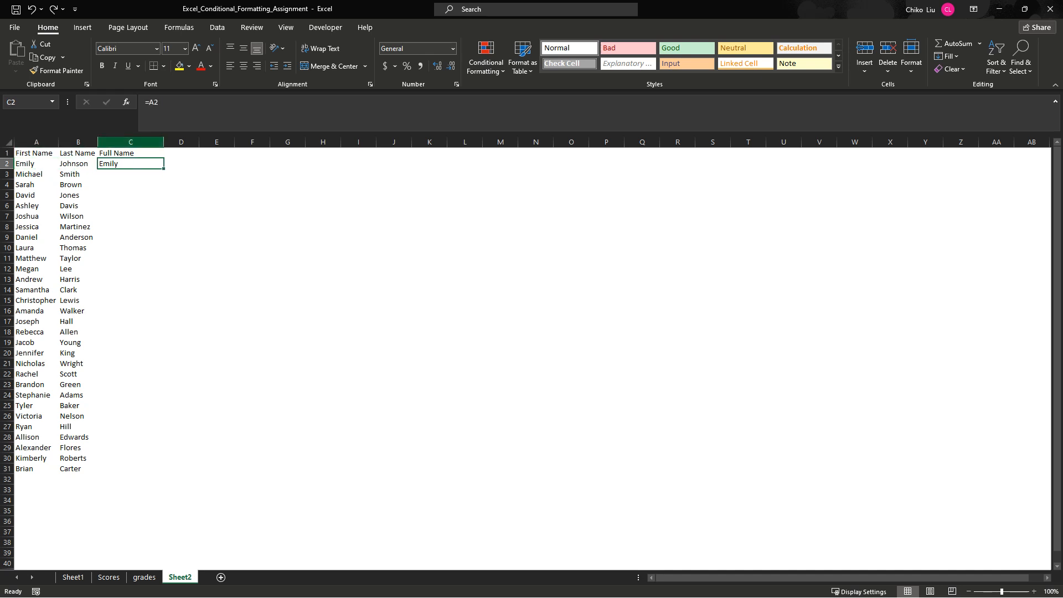
click(180, 118)
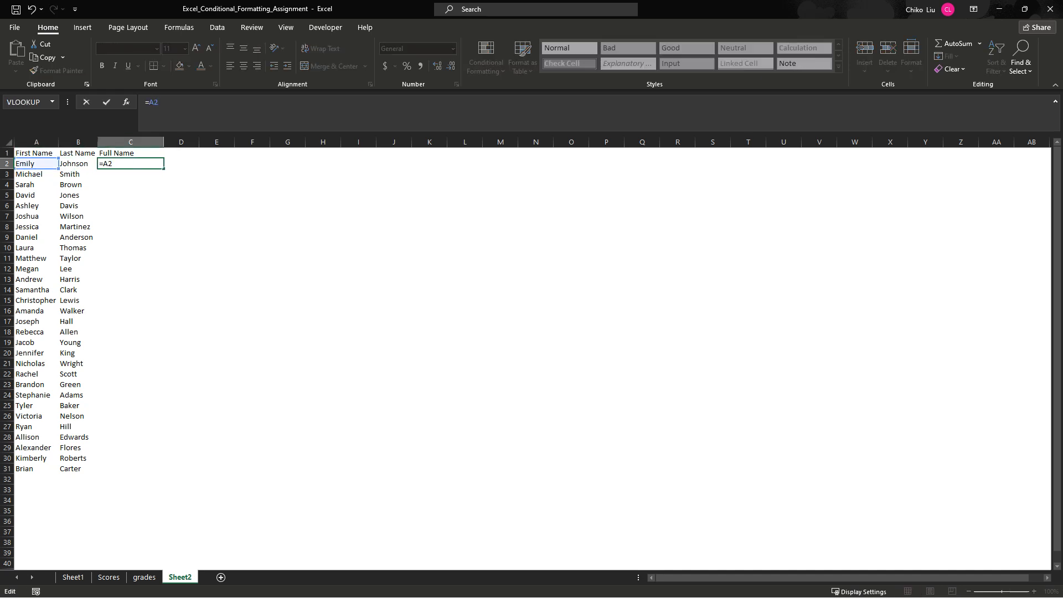
click(78, 164)
key(Return)
- Try a comma instead of the space between the references, making the C2 formula =A2,B2
click(130, 164)
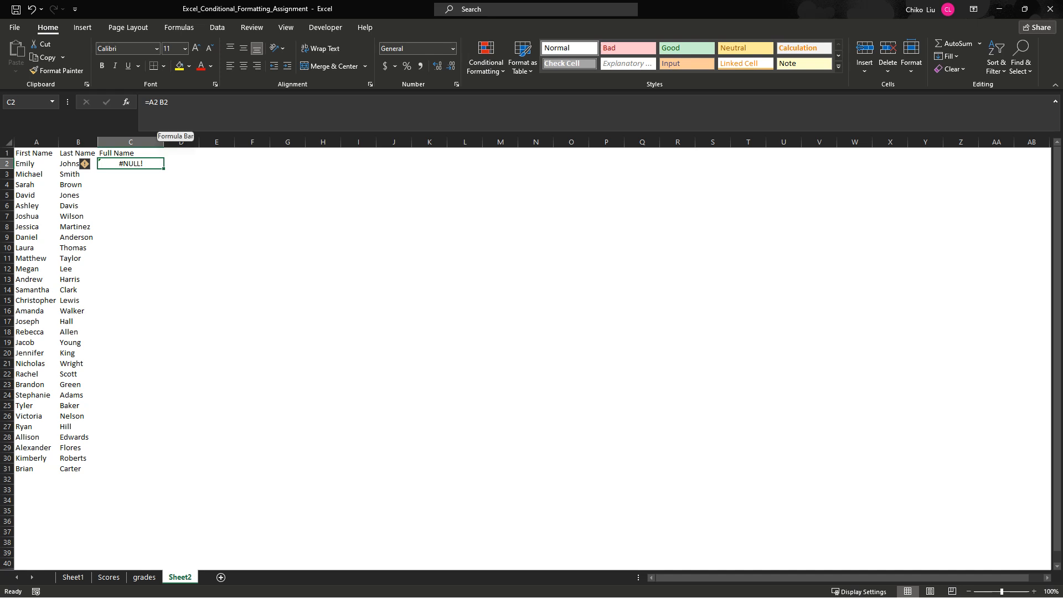
drag(149, 103, 169, 103)
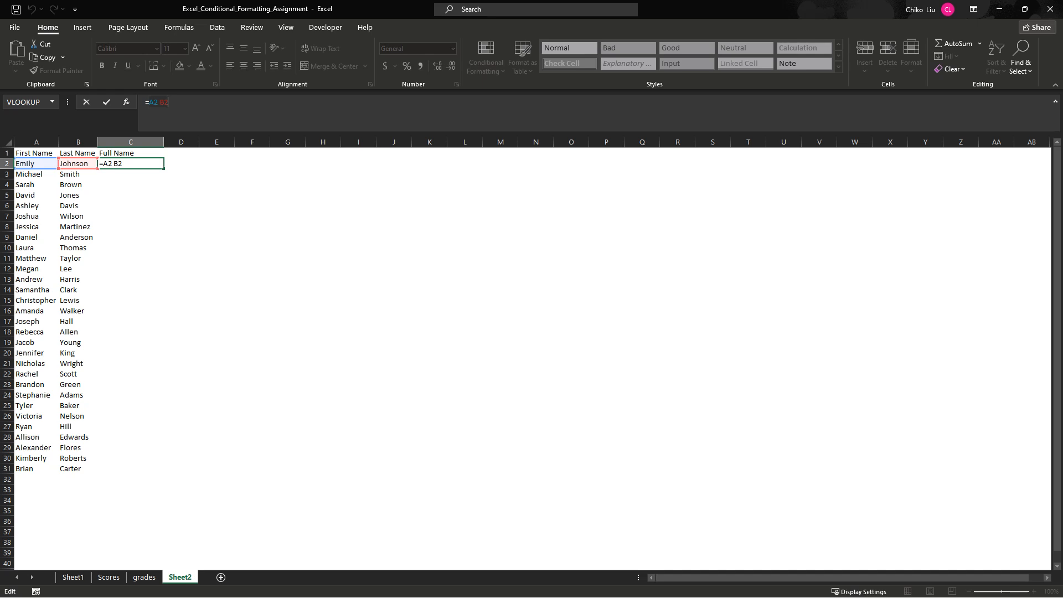
click(158, 102)
click(160, 102)
key(BackSpace)
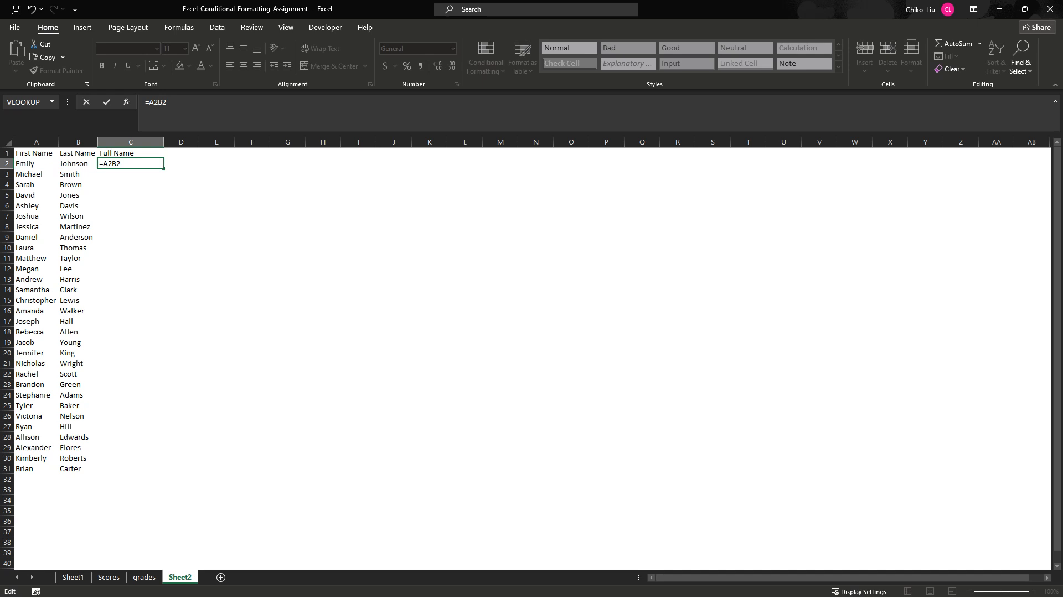
text(,)
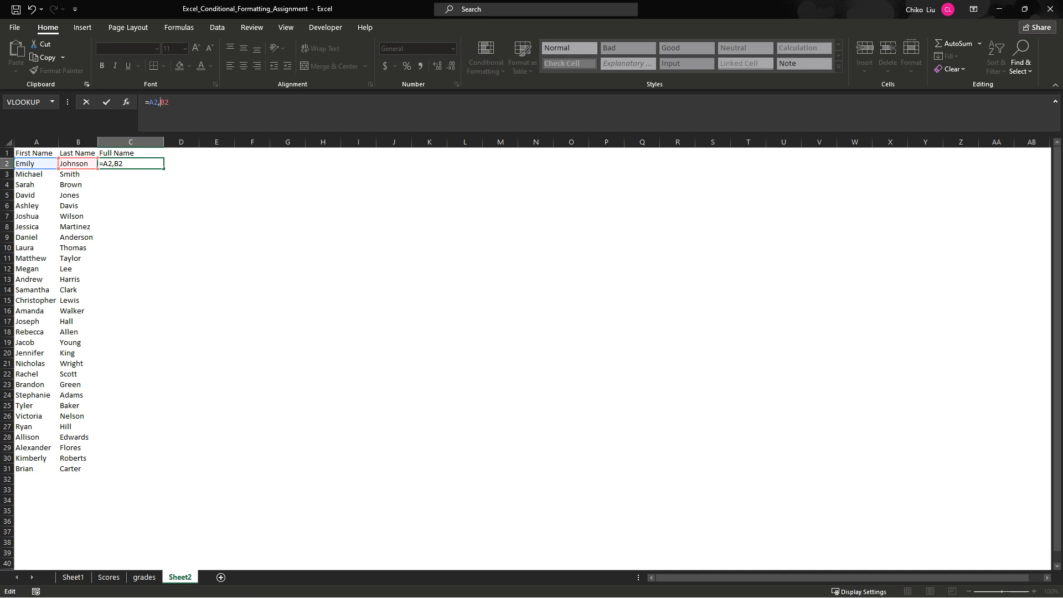
key(Return)
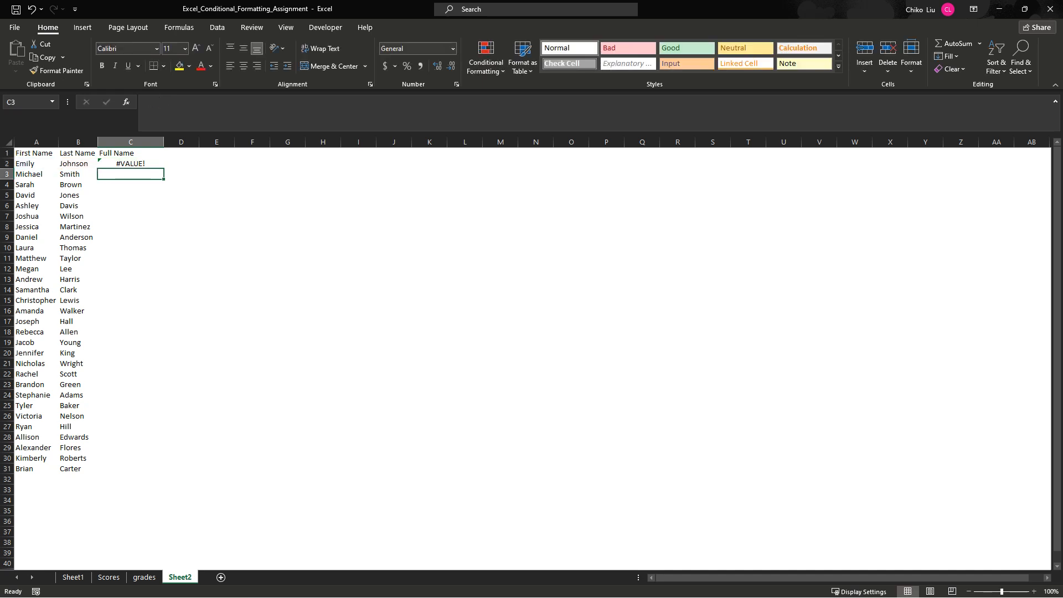
- Replace the comma in the C2 formula with an ampersand so that it reads =A2&B2
click(130, 164)
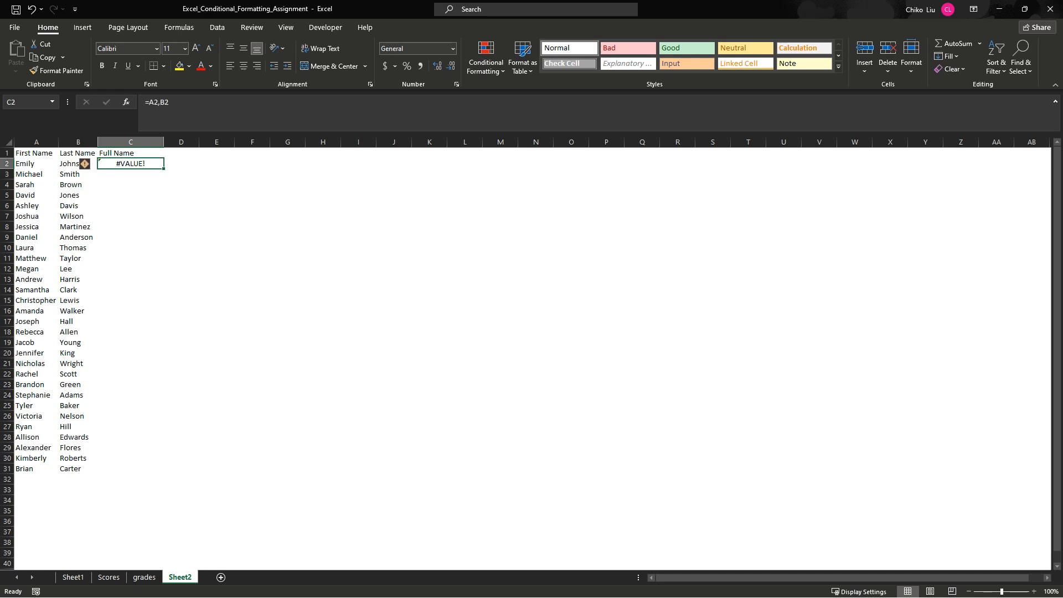
click(160, 103)
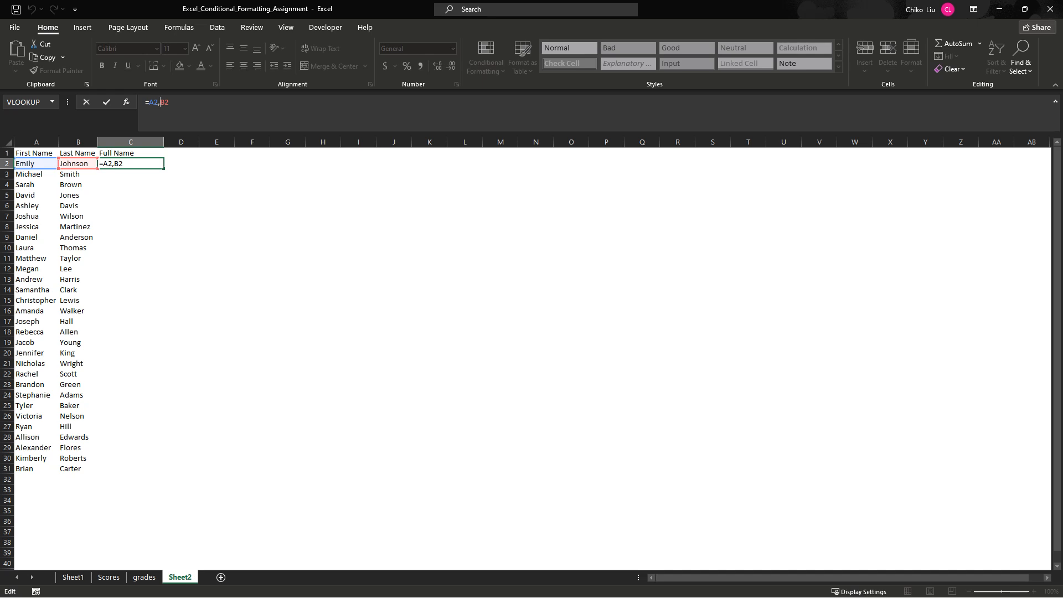
key(BackSpace)
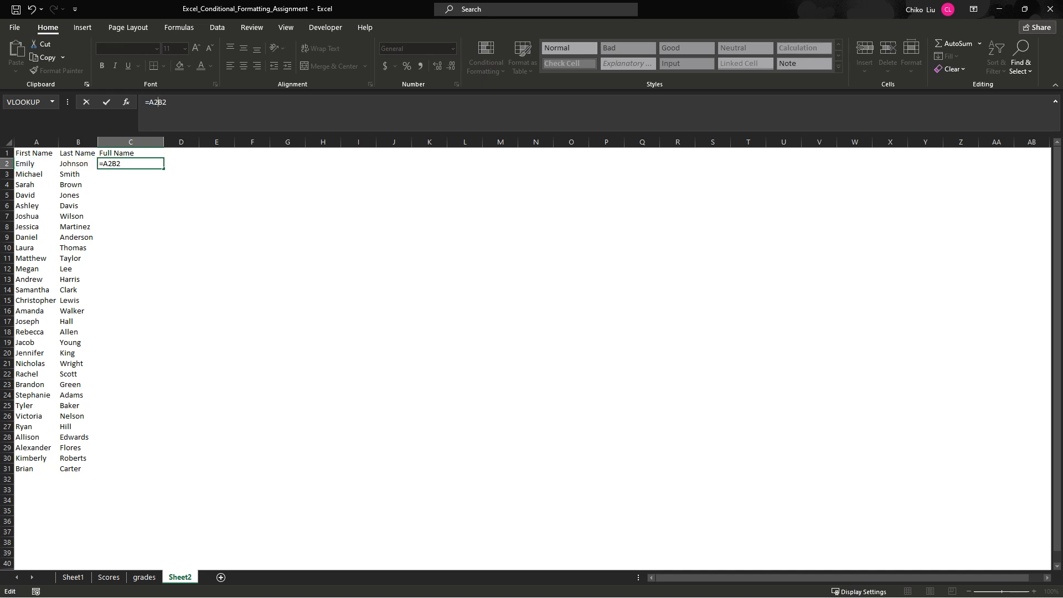
text(&)
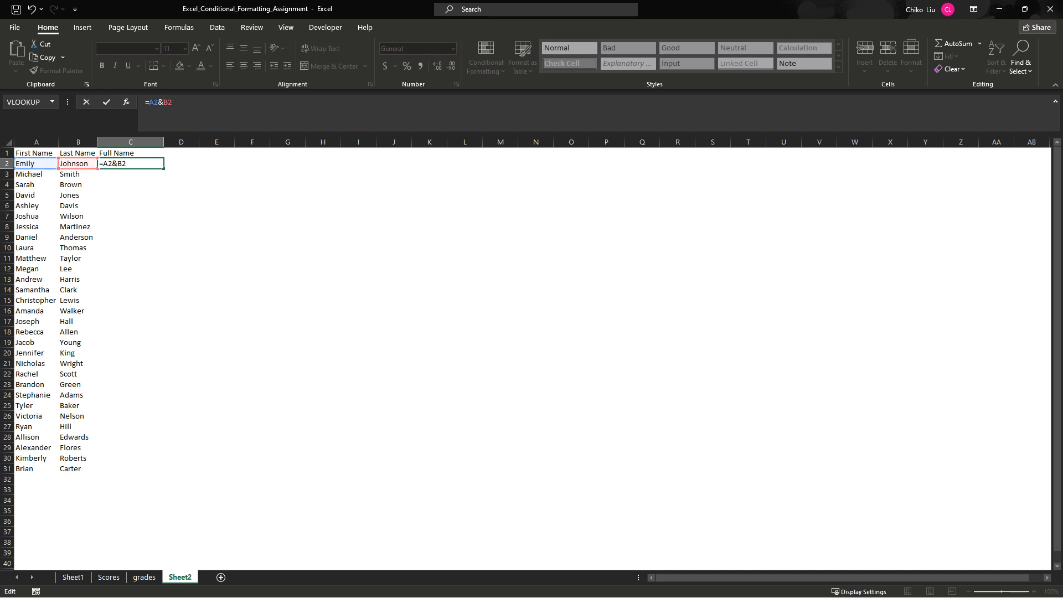
key(Return)
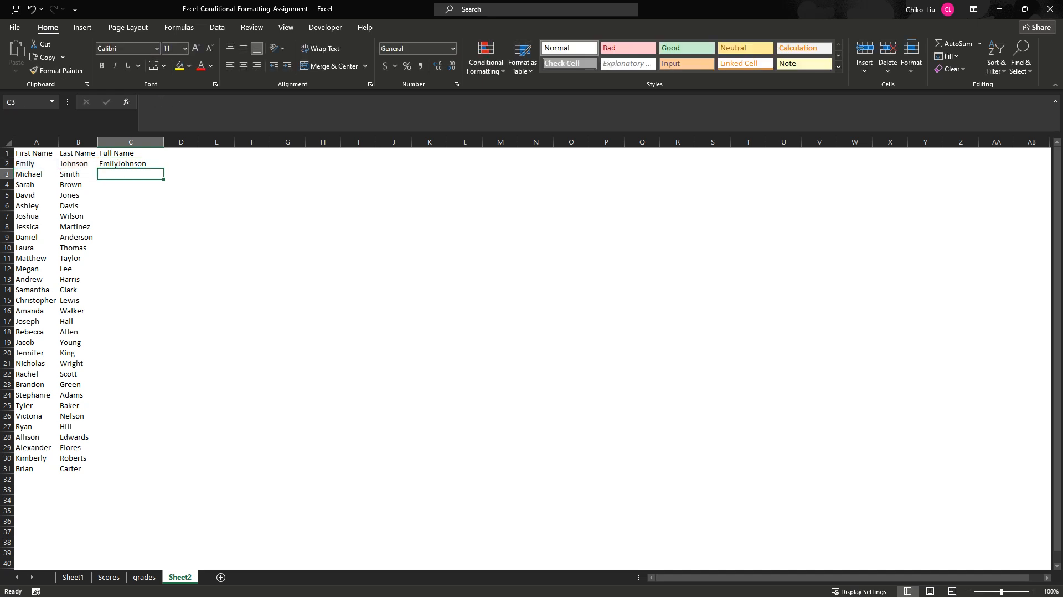
click(131, 164)
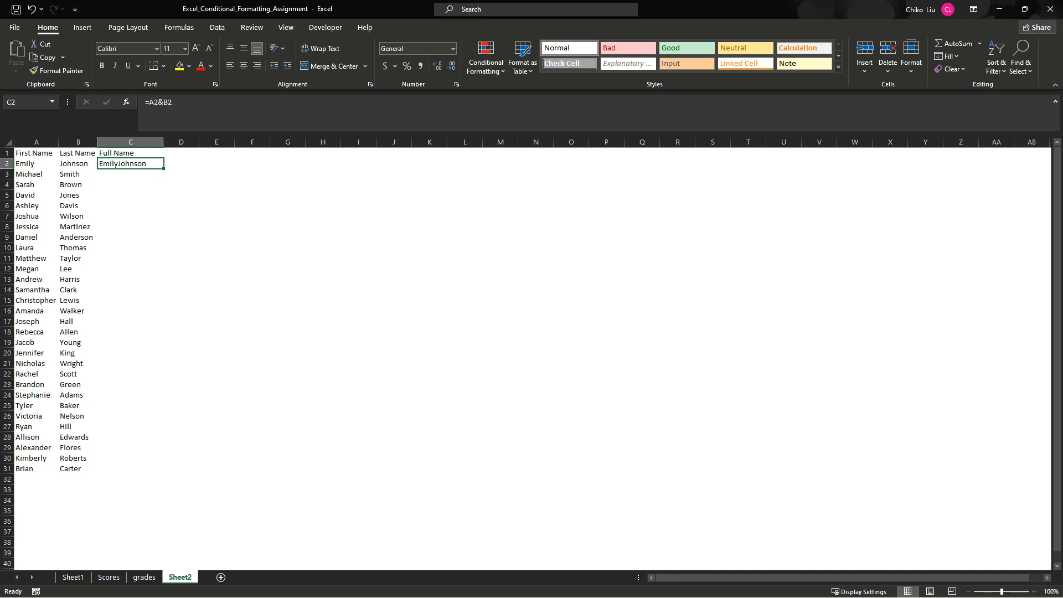
key(F2)
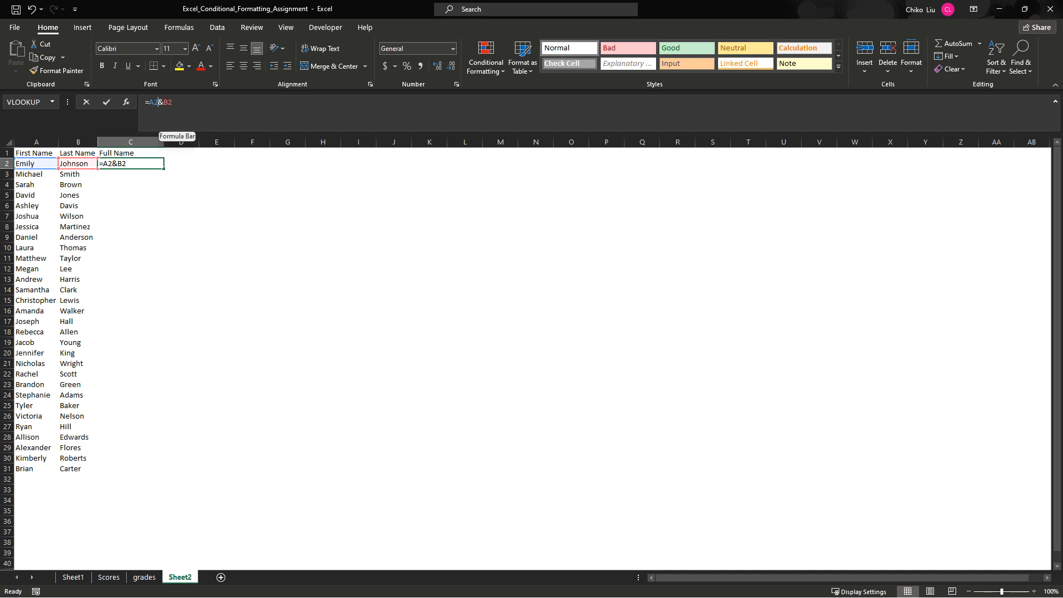
click(158, 102)
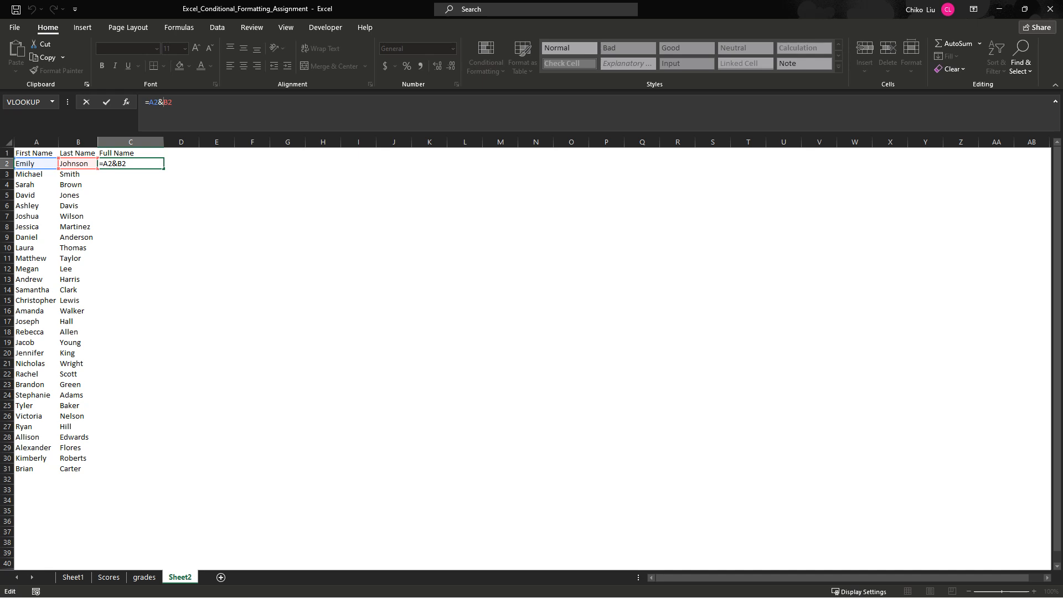
key(ctrl+Return)
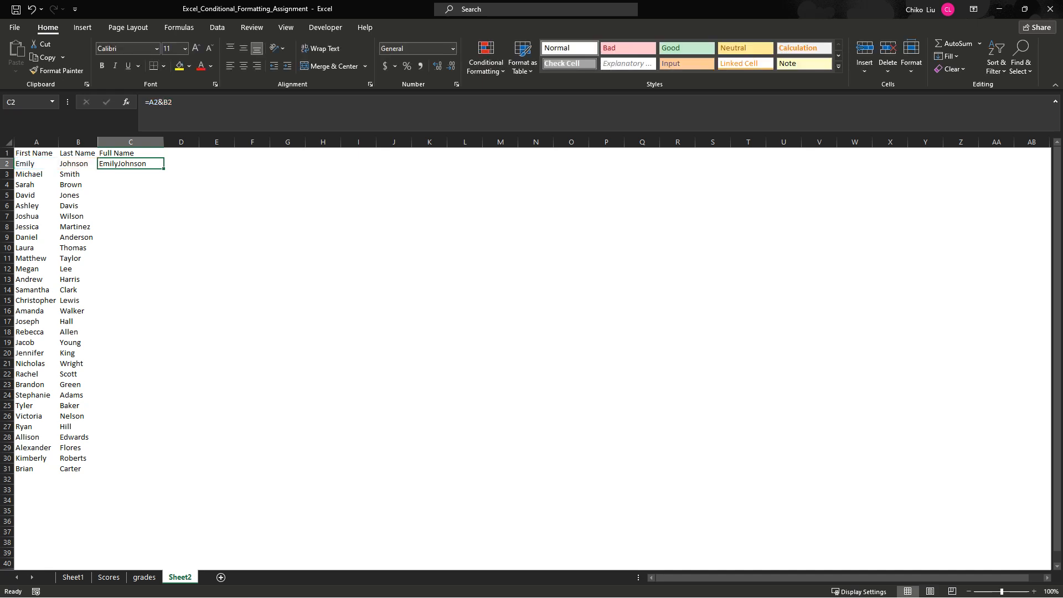
- Enter the formula =" " in D2 to demonstrate a quoted space as a text value
click(181, 163)
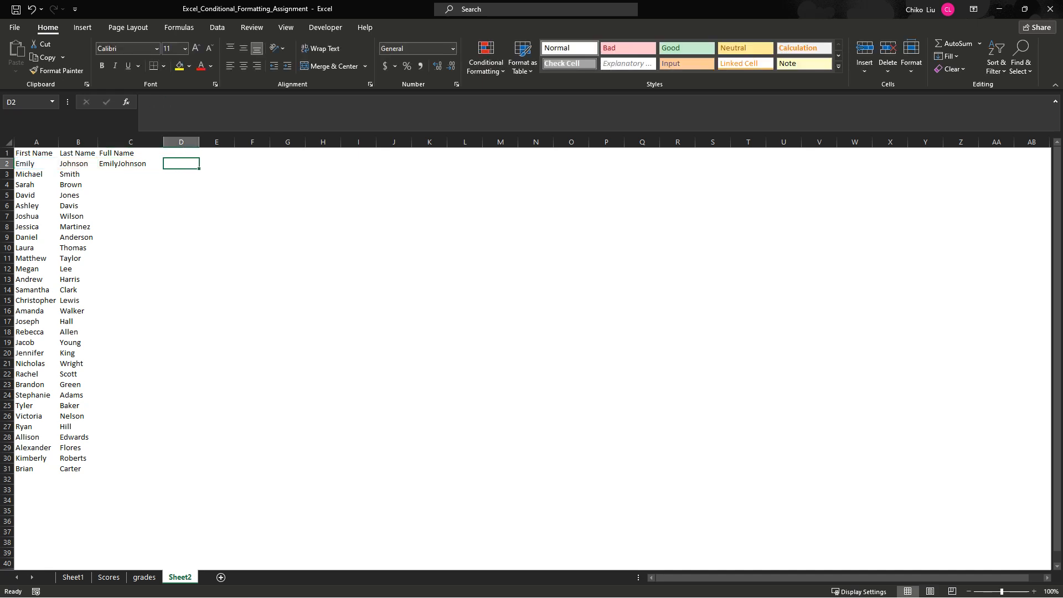
text(=)
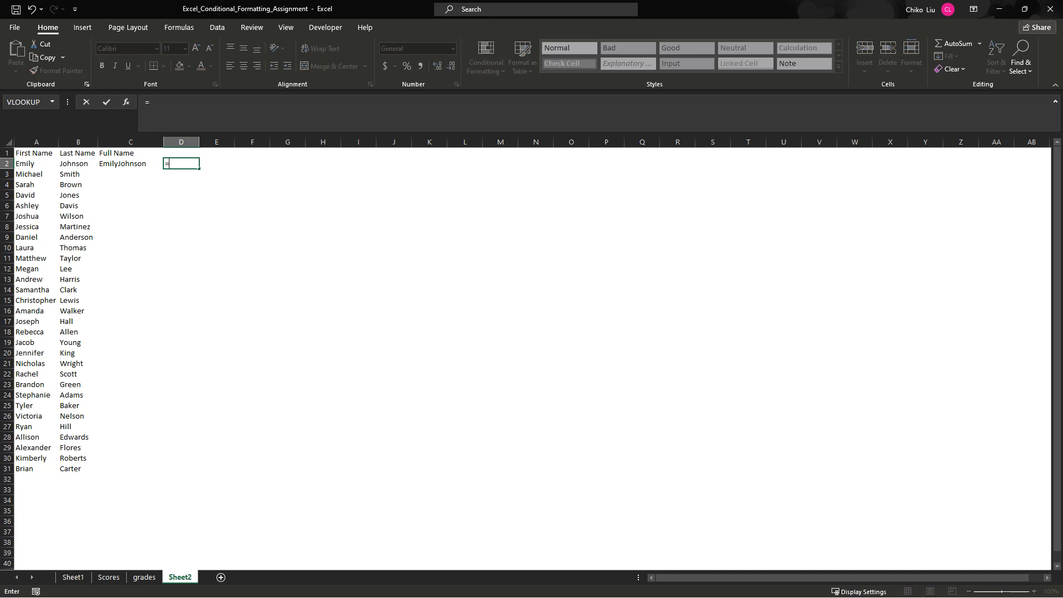
text(" ")
key(Return)
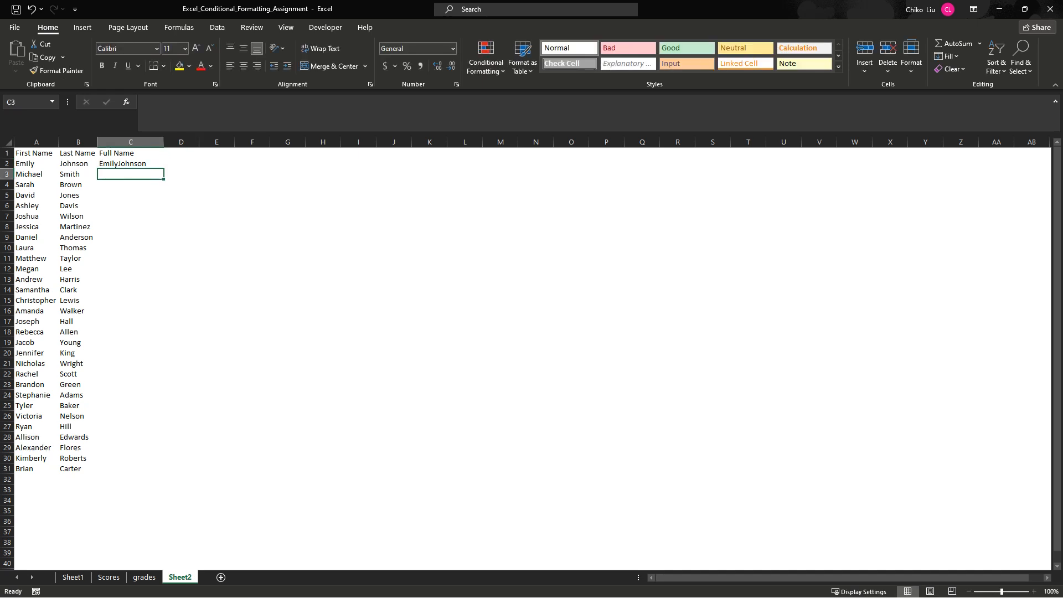
click(181, 164)
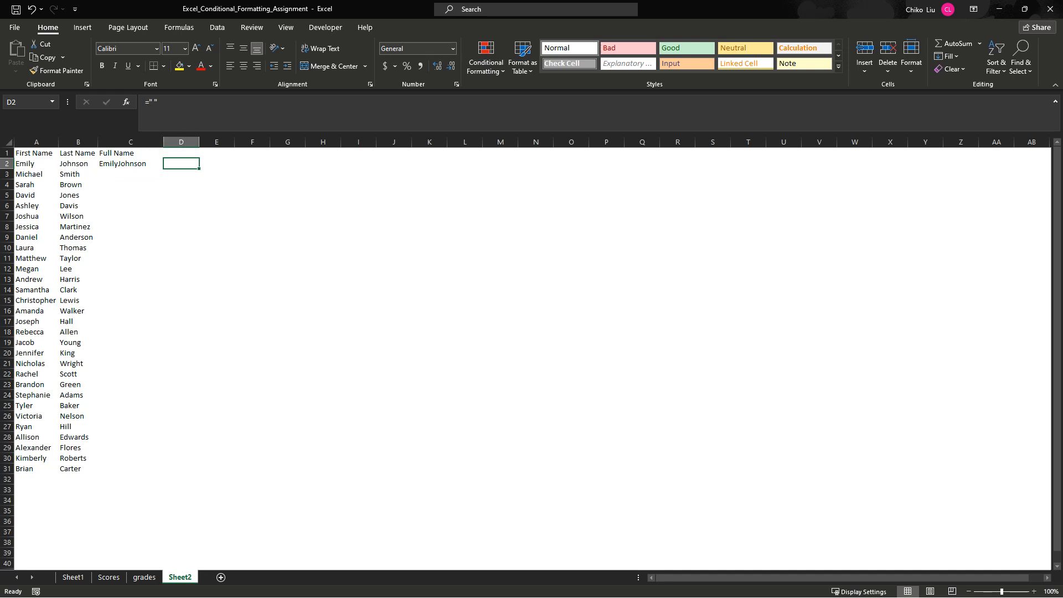
- Insert a quoted space and a second ampersand into the C2 formula so that it reads =A2&" "&B2
key(Left)
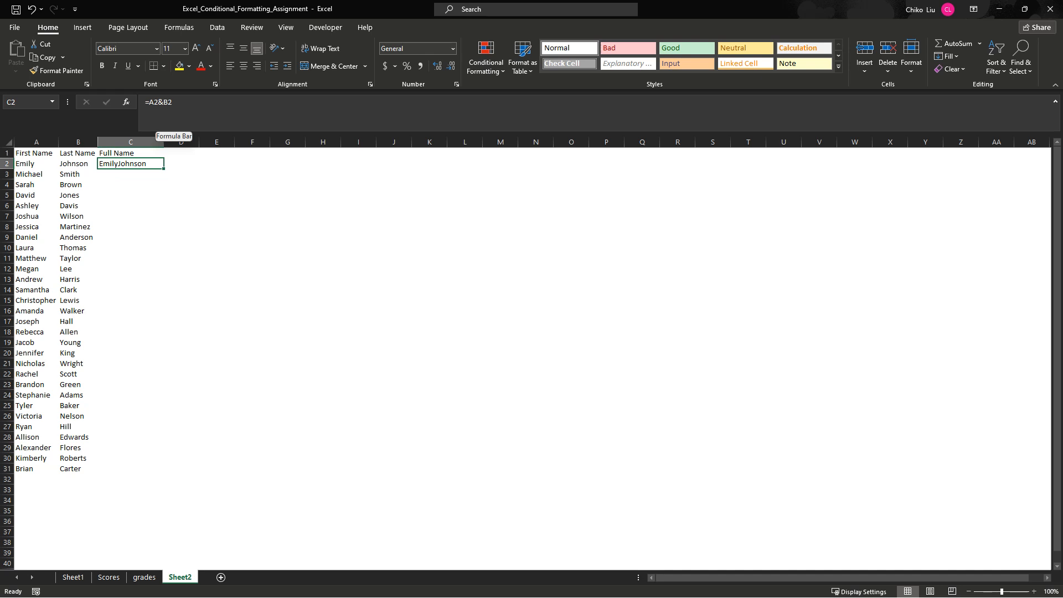
key(F2)
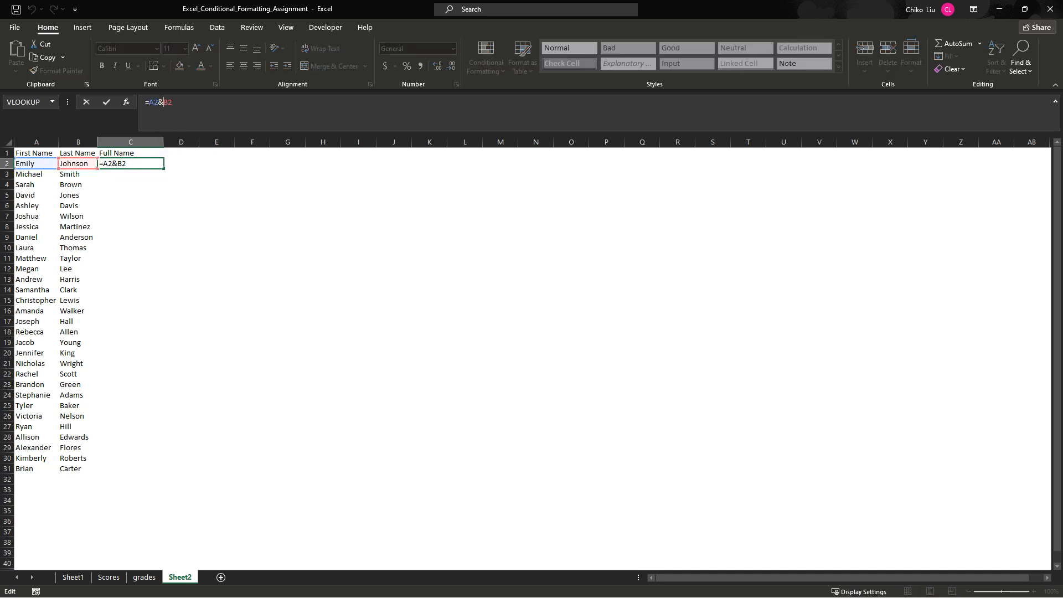
key(Left)
key(Left)
text(" "&)
key(Tab)
- Note the word ampersand in F2 with its symbol & in G2, and autofit the width of column F
click(252, 163)
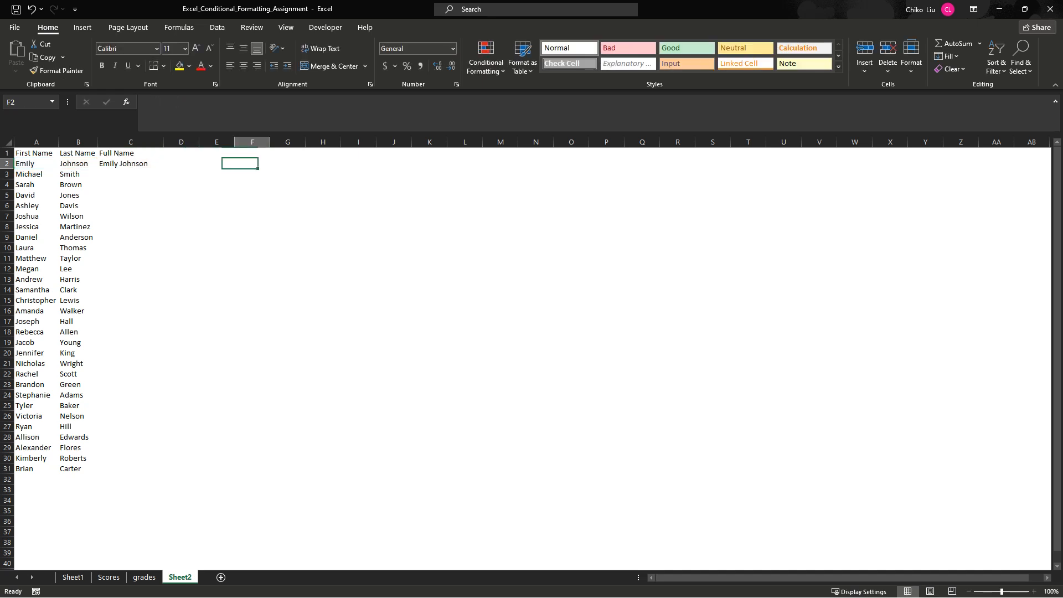
text(ampersand)
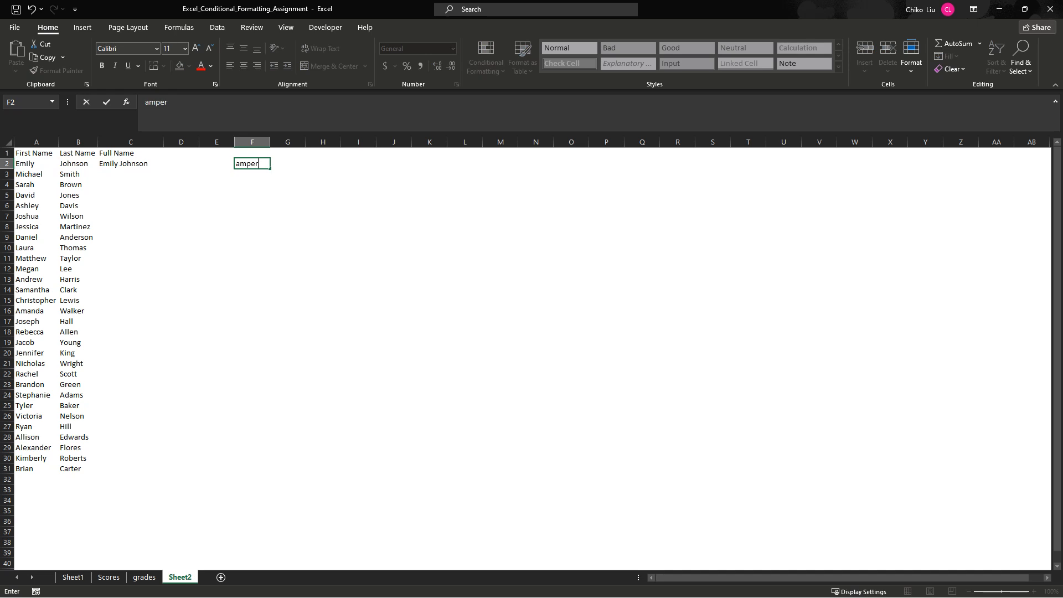
key(Return)
key(Up)
key(Right)
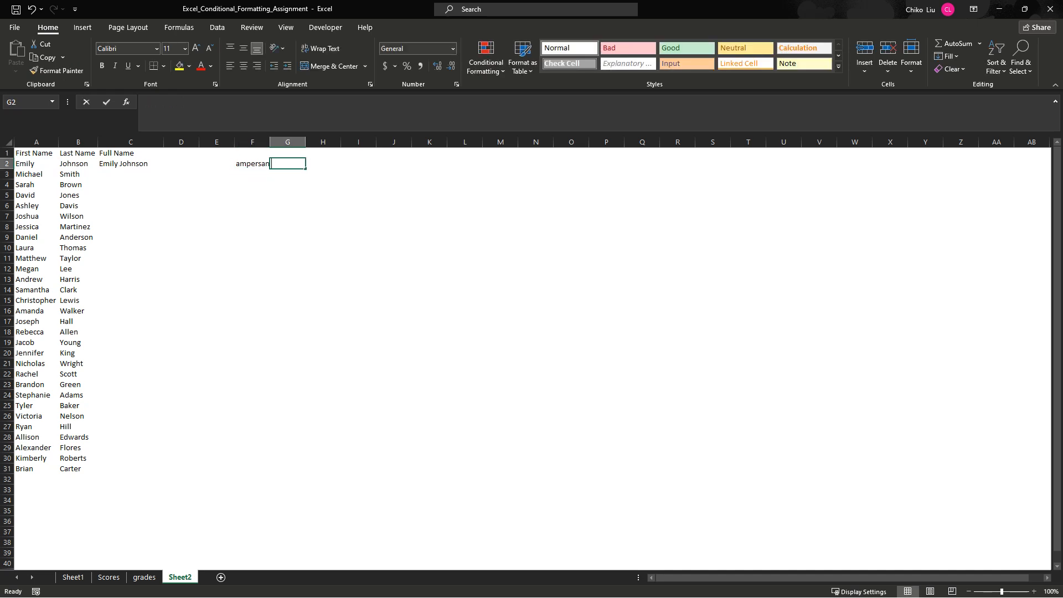
text(&)
key(Return)
key(Up)
double_click(269, 142)
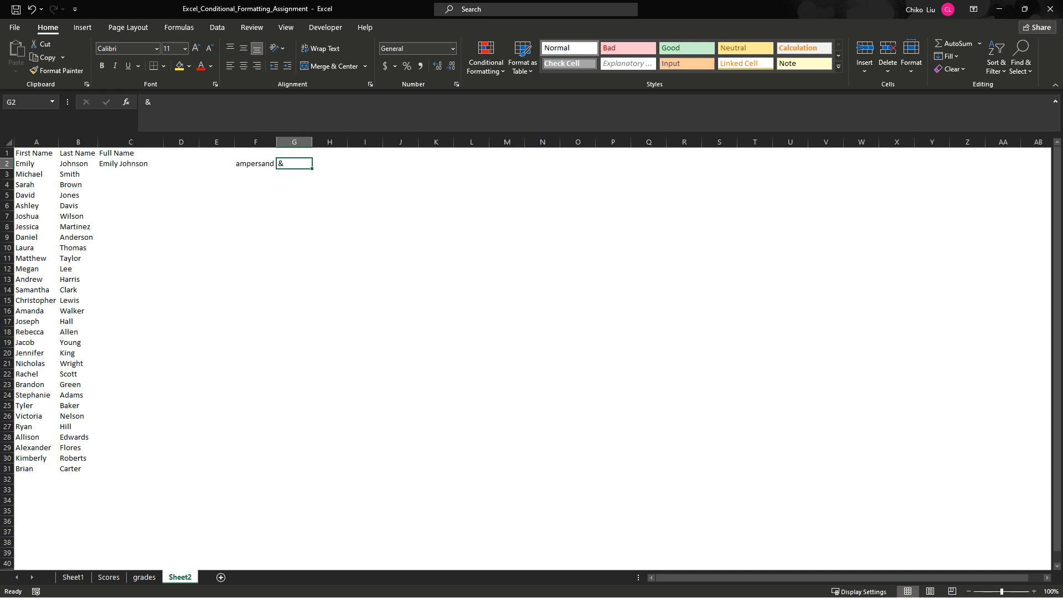
- Fill the C2 full-name formula down through C31 and autofit the width of column C
click(130, 164)
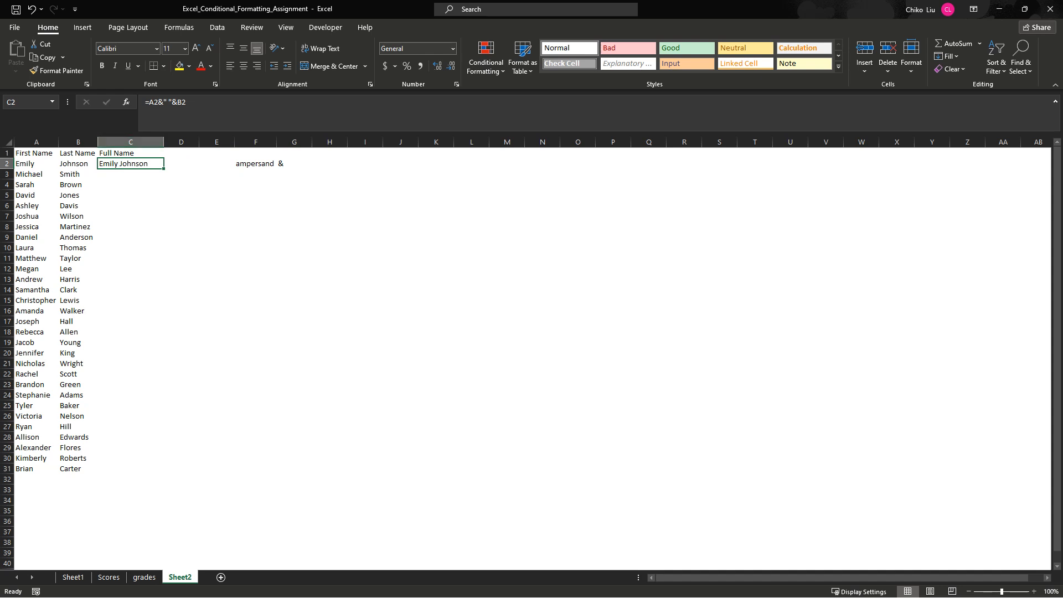
drag(164, 169, 164, 471)
double_click(164, 142)
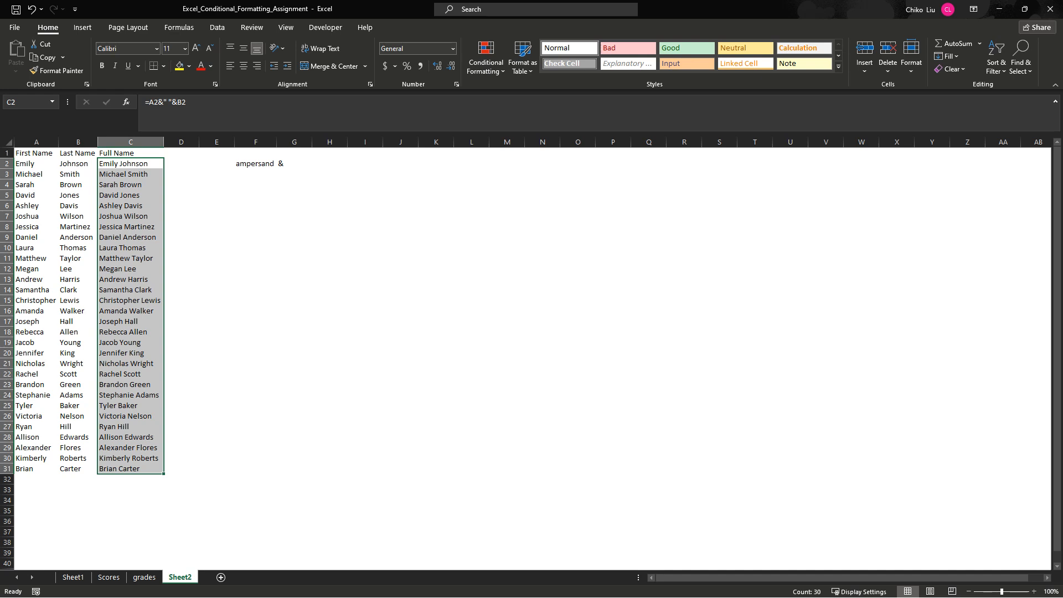
- Replace the space with a hyphen so that C2 reads =A2&"-"&B2, and fill the formula down through C31
click(130, 164)
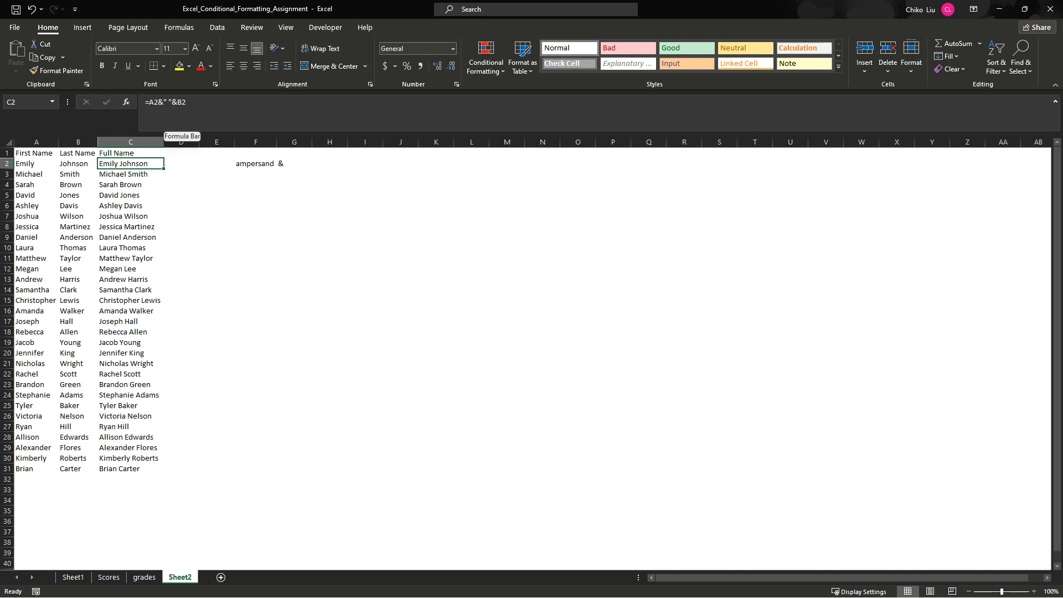
click(169, 102)
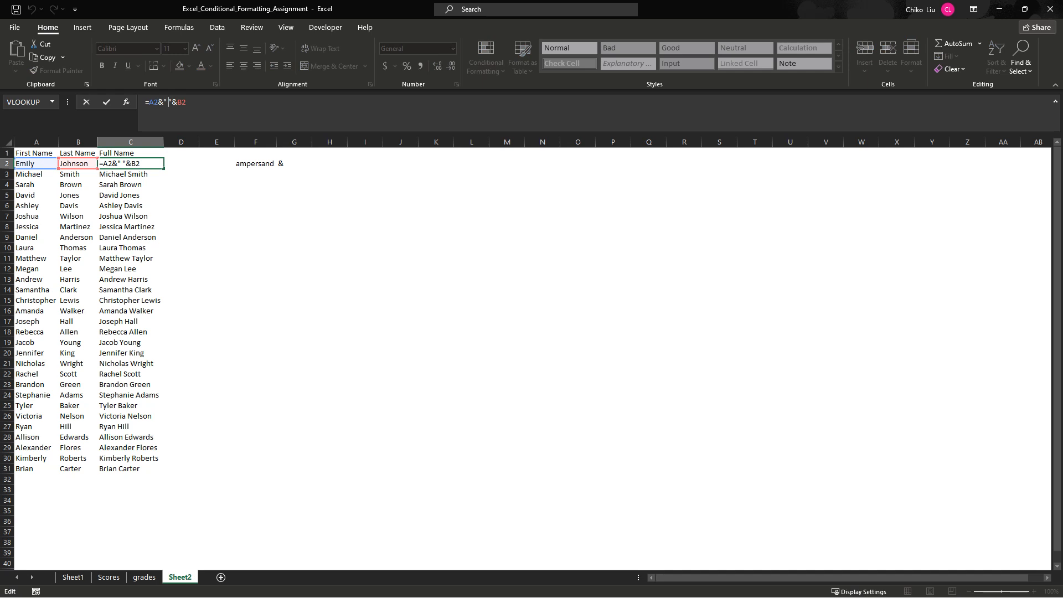
key(BackSpace)
text(-)
key(Return)
click(130, 164)
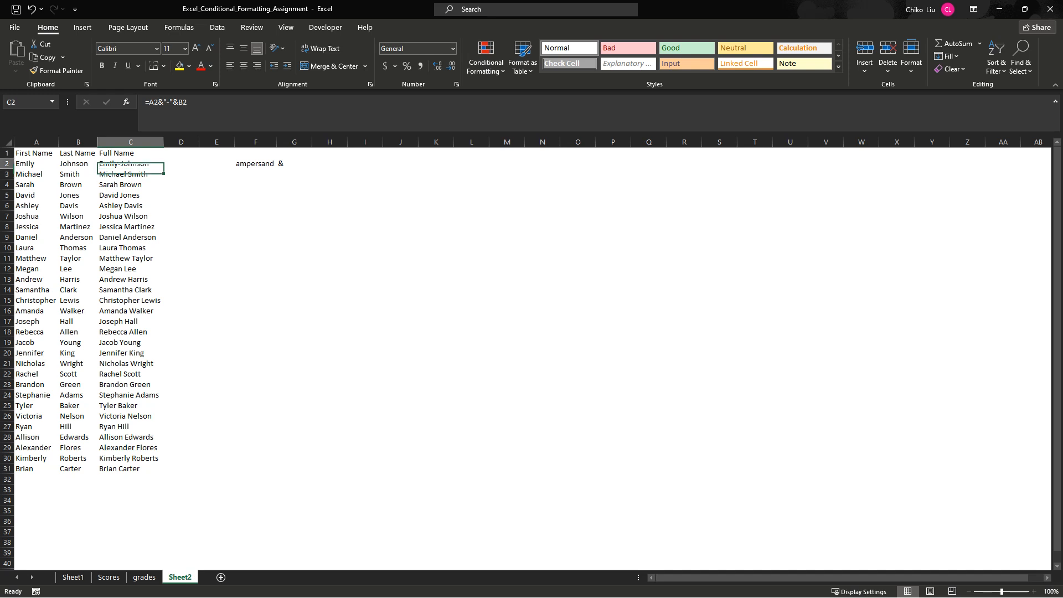
double_click(164, 169)
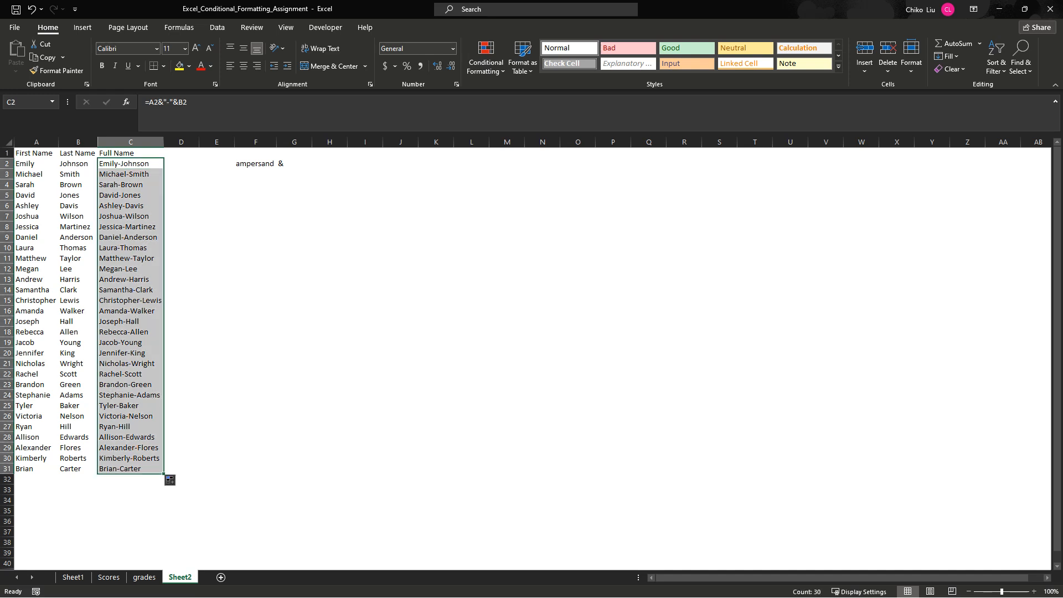
- Add a sample middle name and a second hyphen inside the quoted text of the C2 formula
click(130, 164)
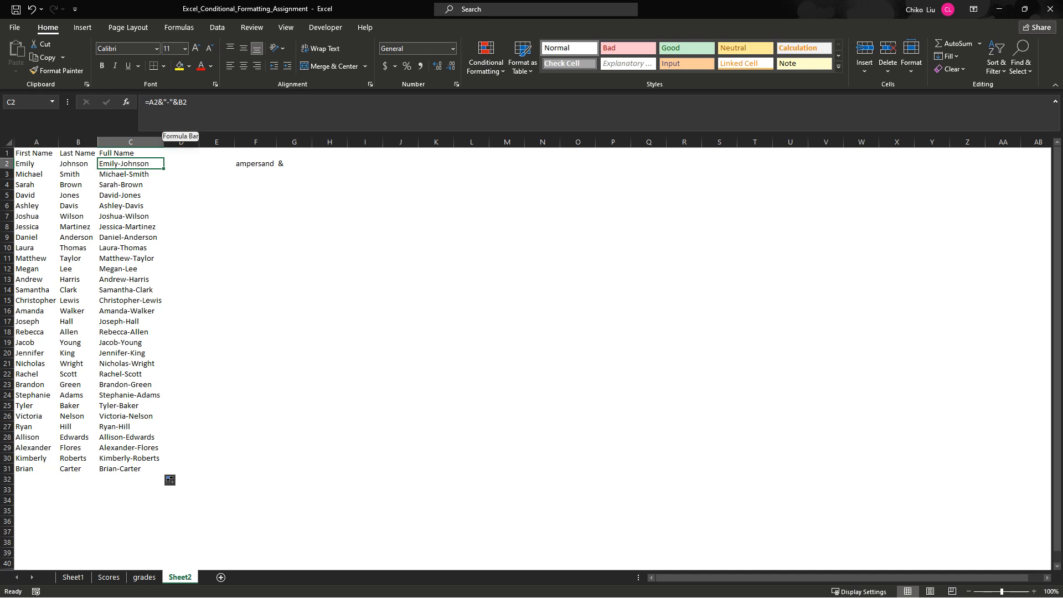
click(170, 101)
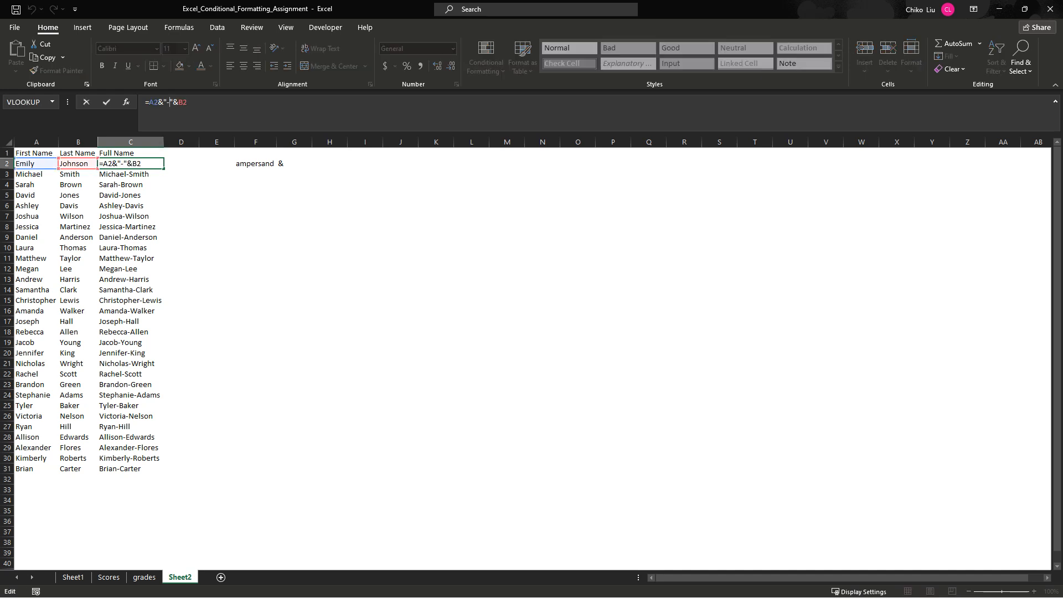
text(Dorcas-)
key(Return)
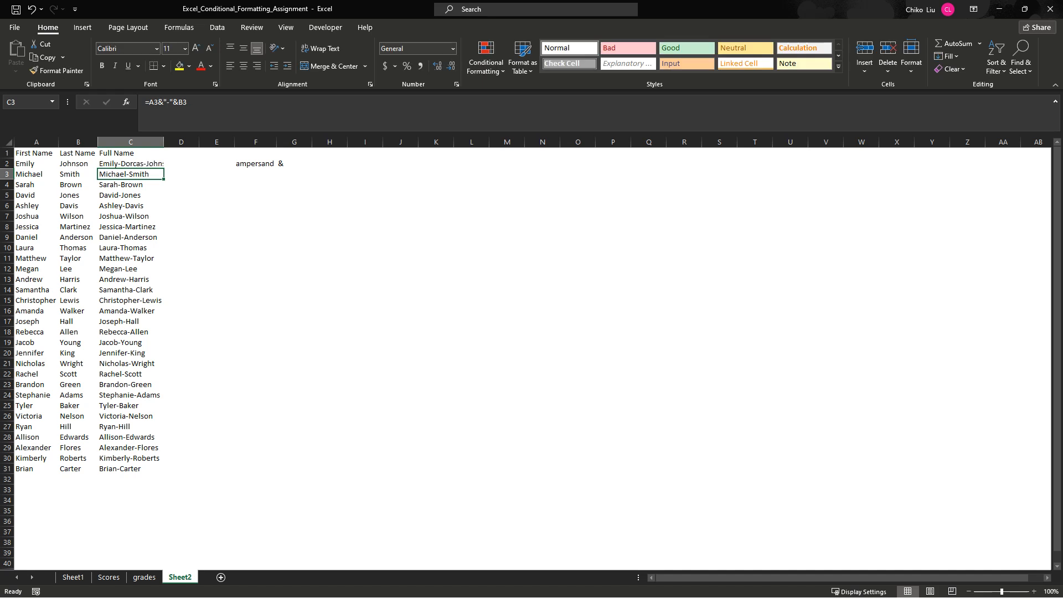
- Fill the middle-name formula from C2 down through C31 and autofit column C to the longer names
double_click(164, 143)
click(146, 164)
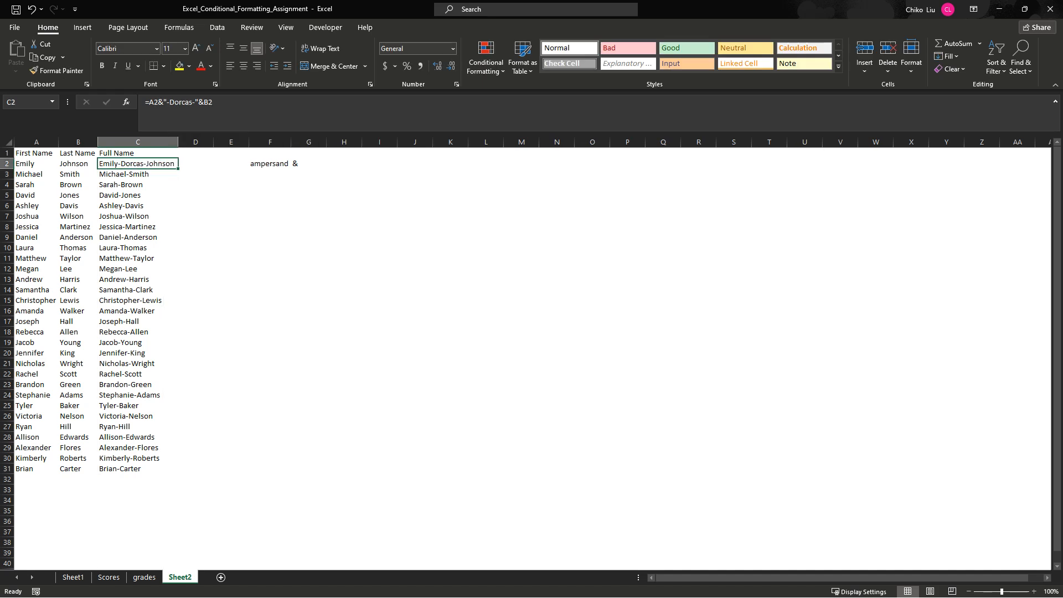
double_click(178, 168)
double_click(178, 142)
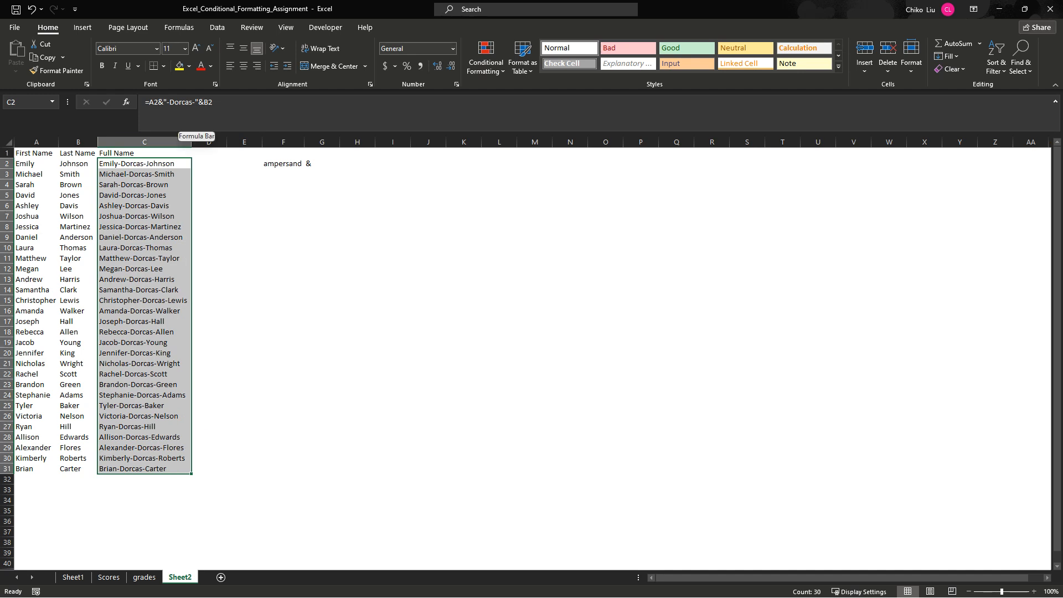
- Widen column D to about 26.89
click(145, 164)
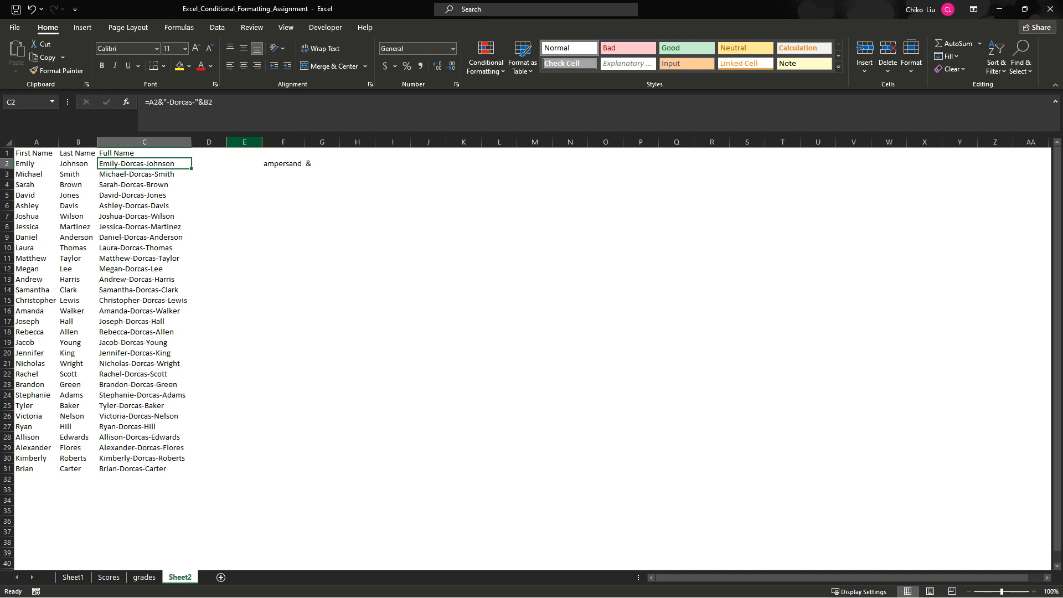
drag(227, 142, 302, 142)
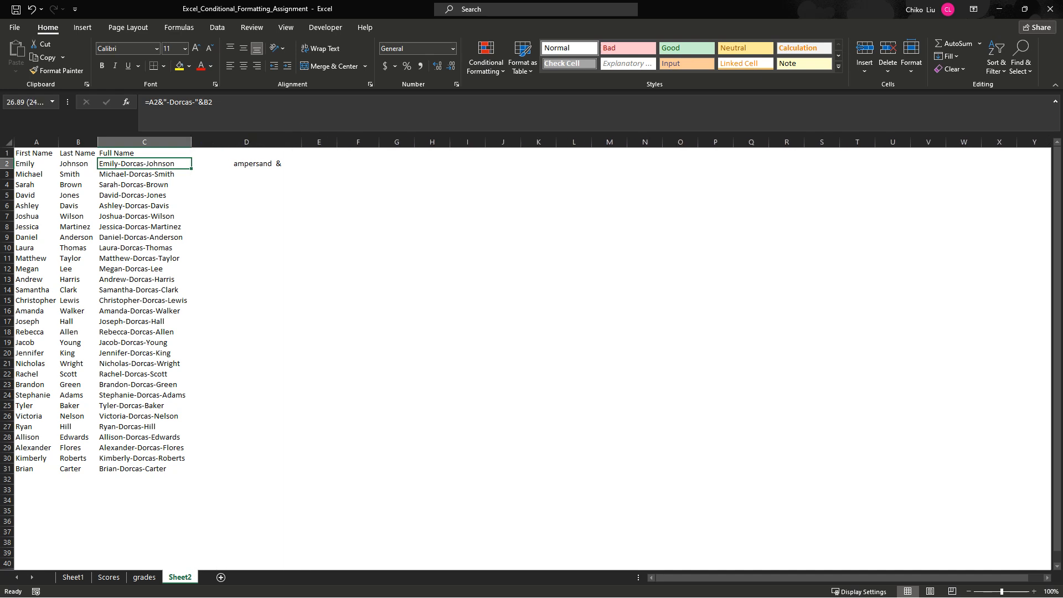
click(246, 154)
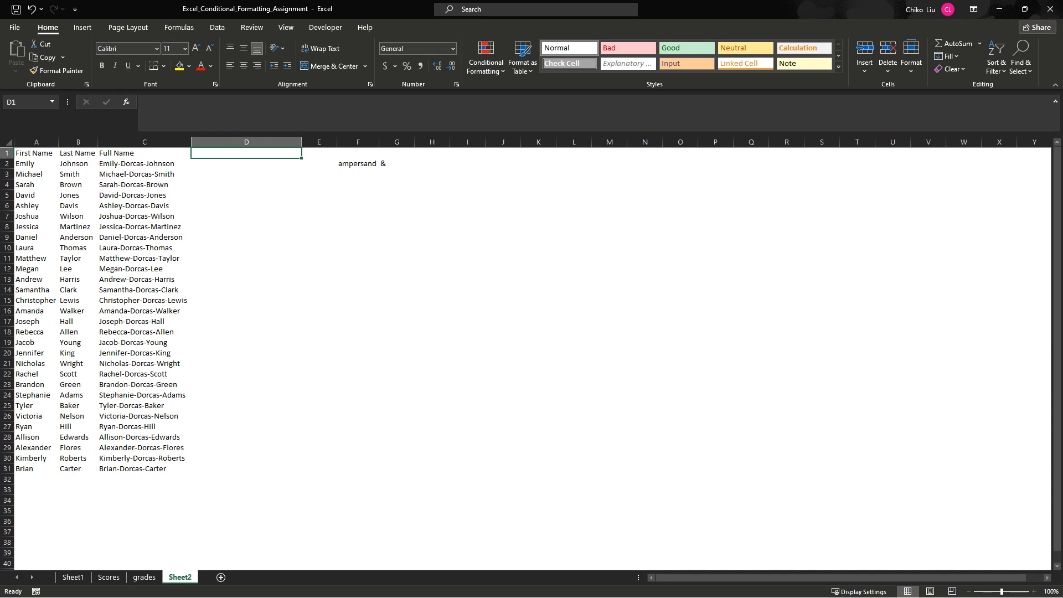
click(358, 205)
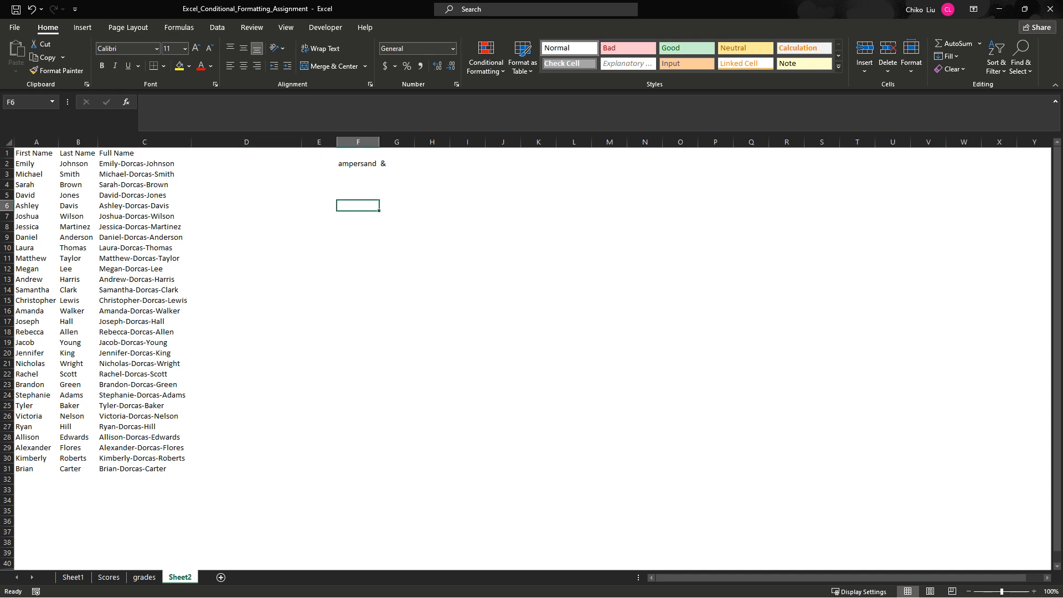
text(=)
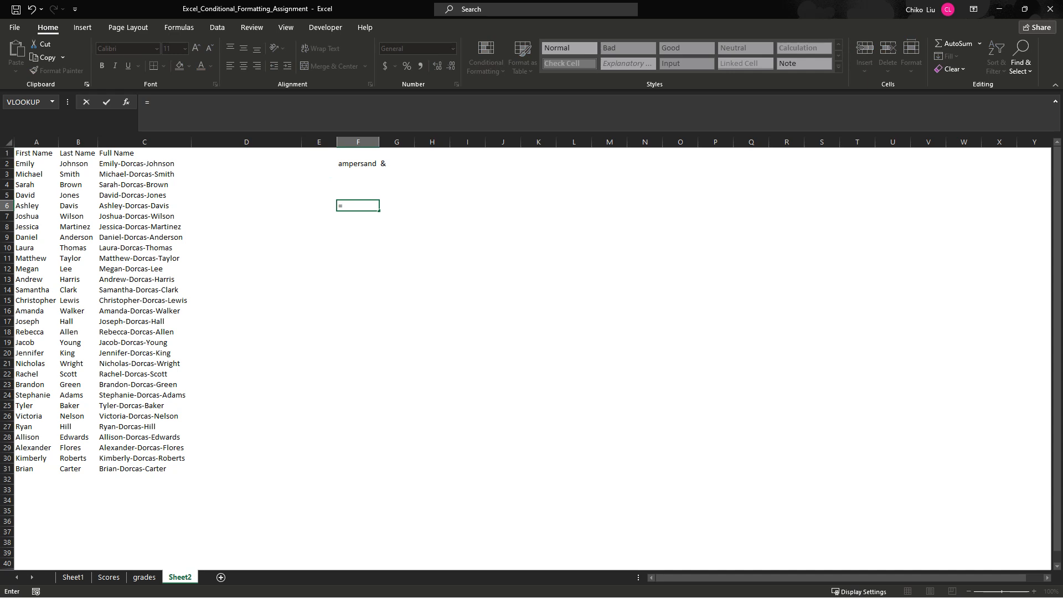
text(gh8)
key(BackSpace)
text(5)
key(BackSpace)
key(BackSpace)
key(BackSpace)
key(BackSpace)
key(Escape)
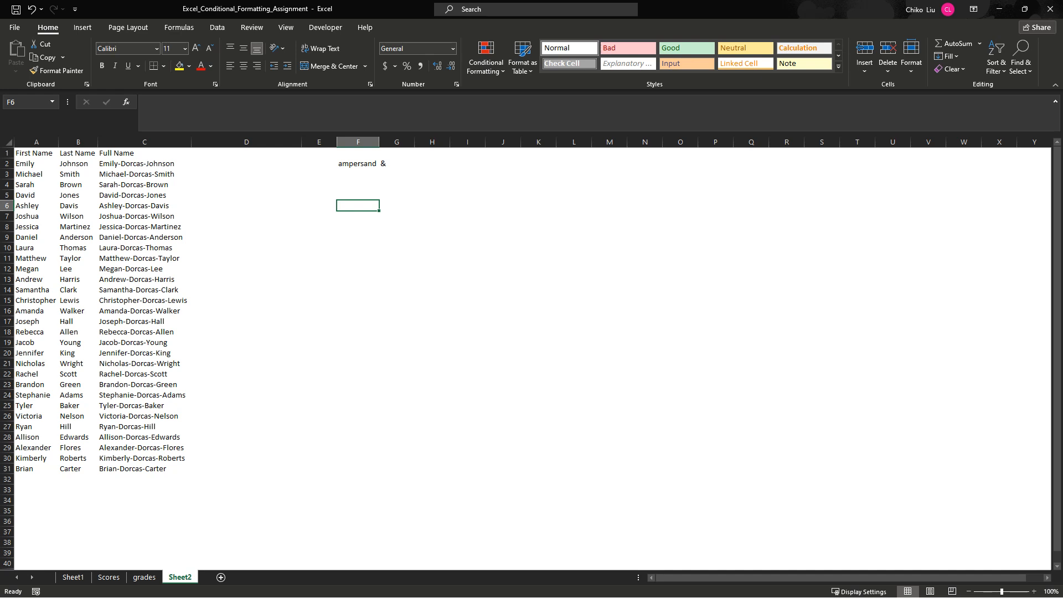
click(246, 164)
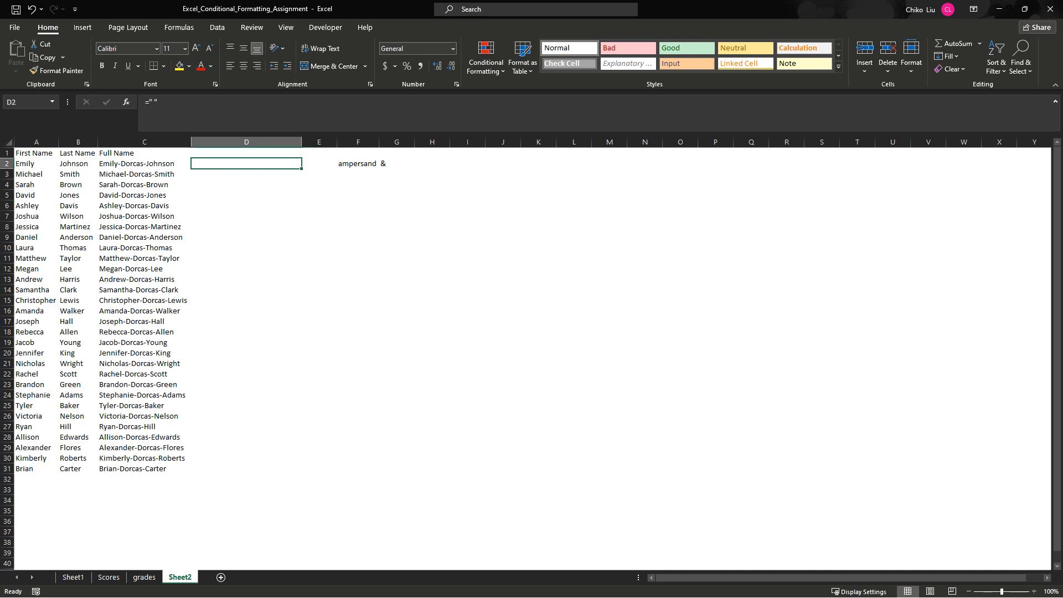
click(246, 153)
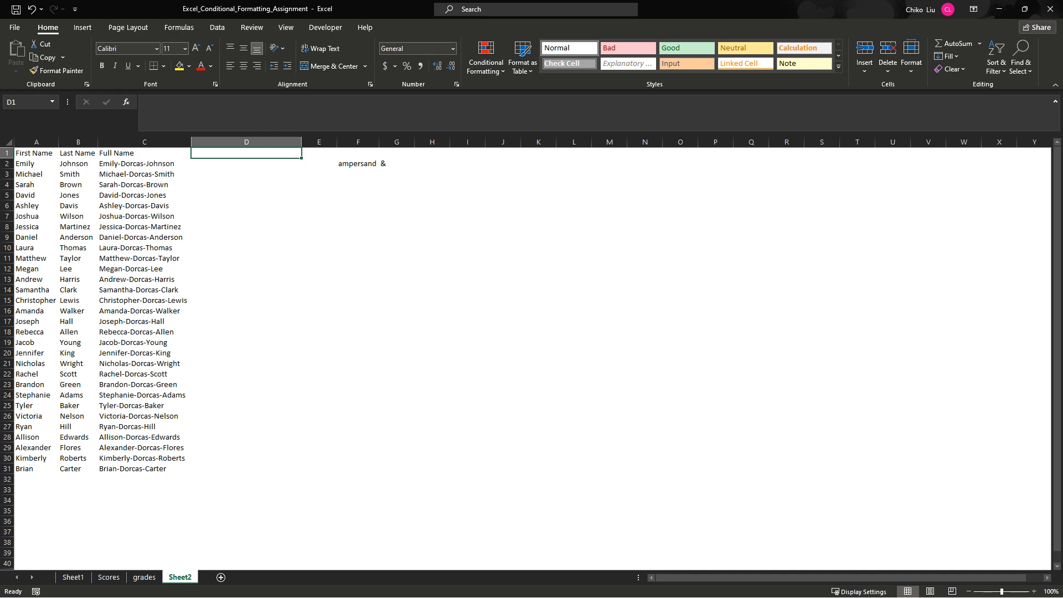
click(357, 184)
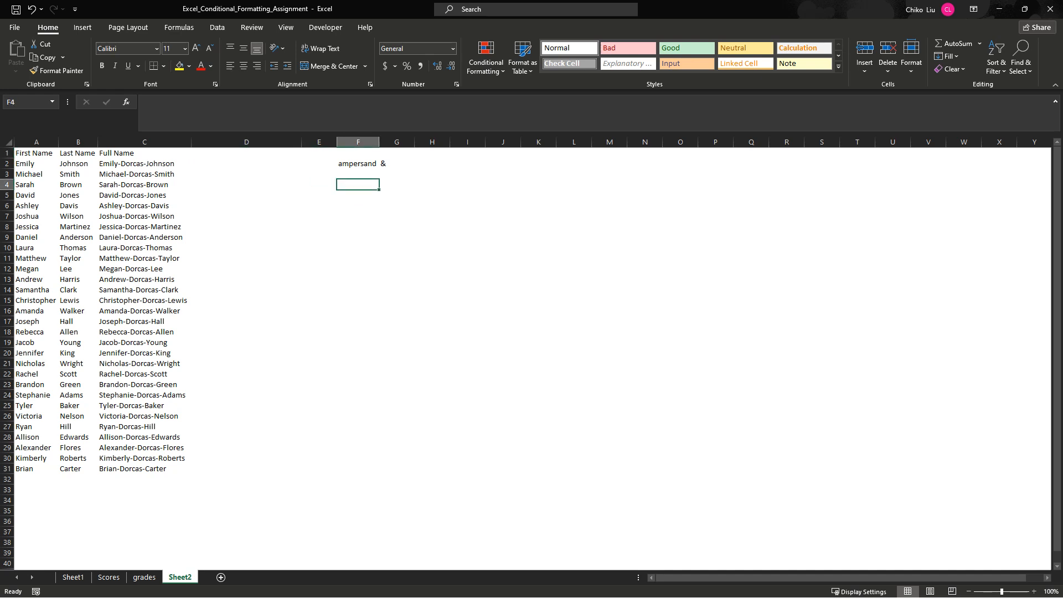
click(246, 164)
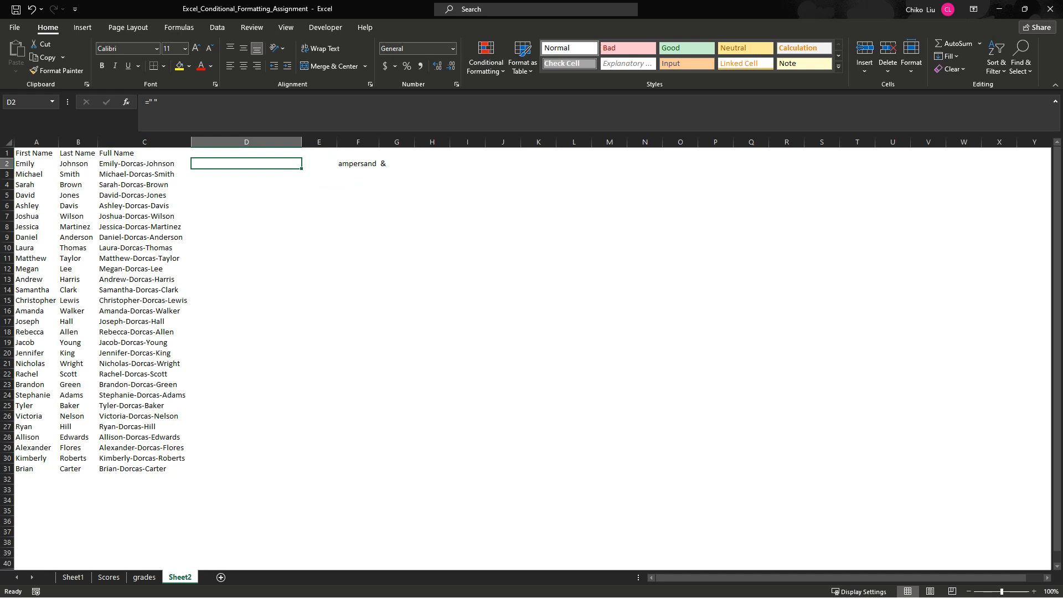
click(246, 153)
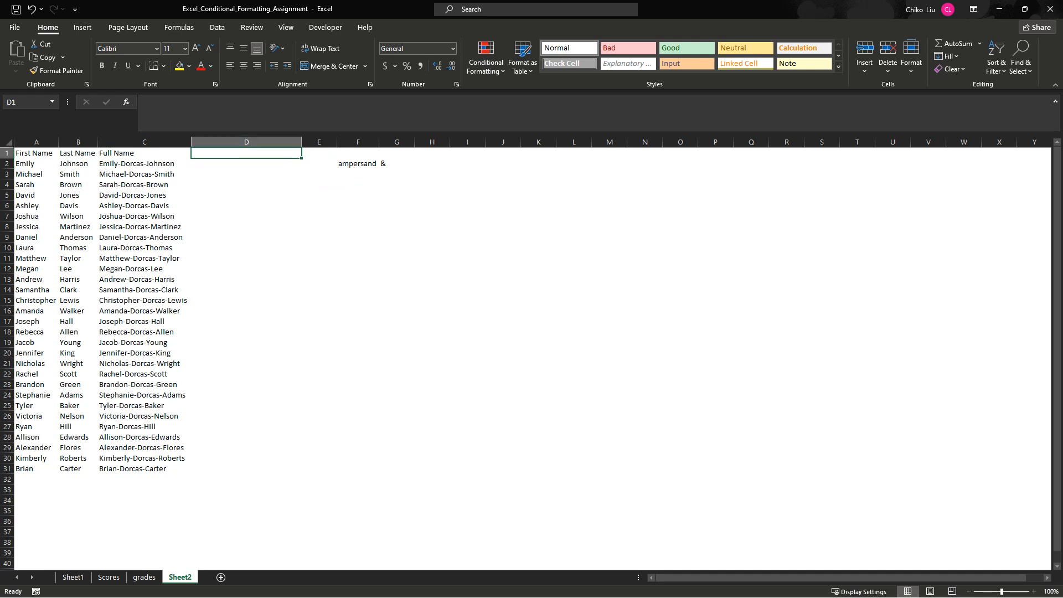
click(246, 164)
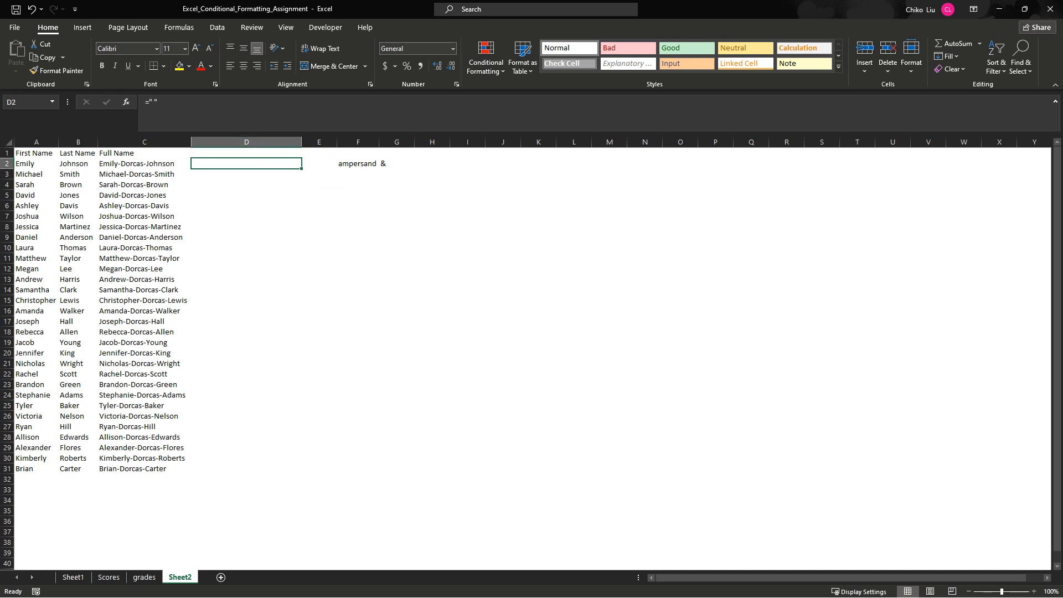
- Enter the header Full Name in cell D1
click(246, 154)
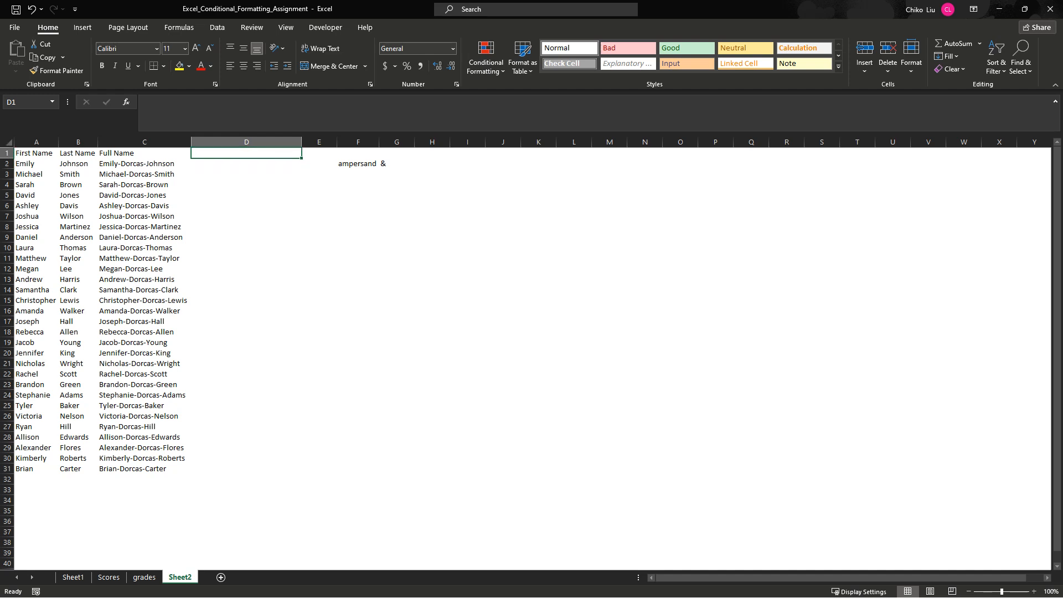
text(FullN)
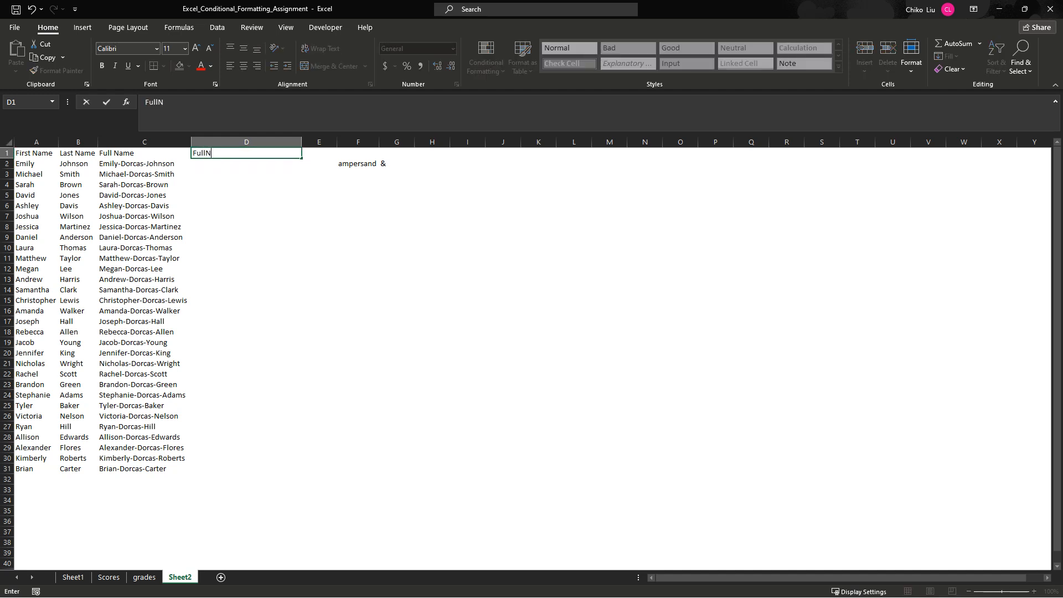
key(BackSpace)
text(Name)
key(Return)
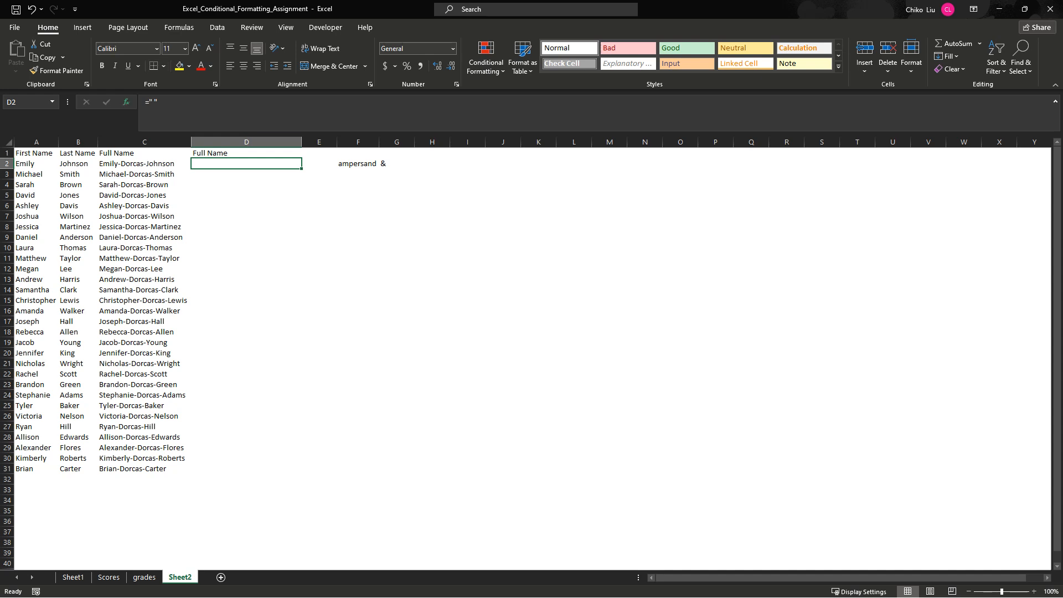
click(127, 102)
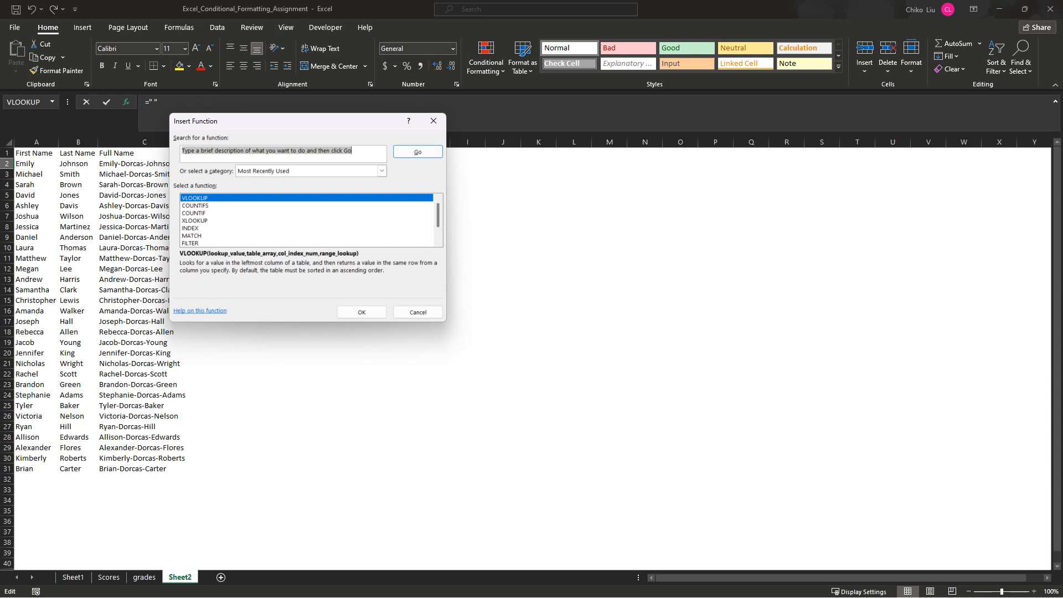
click(433, 121)
click(82, 28)
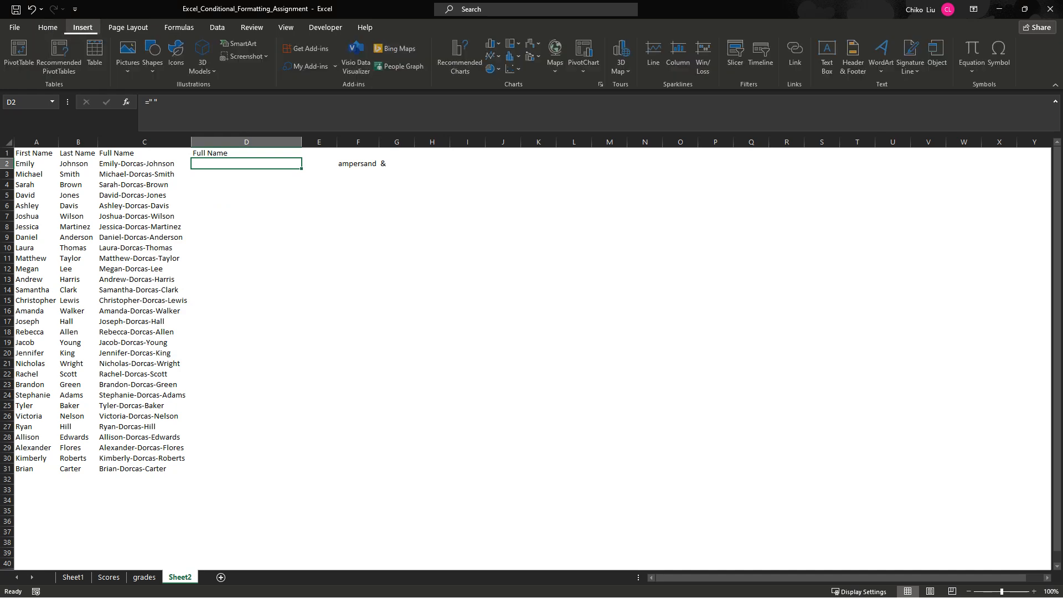
click(178, 28)
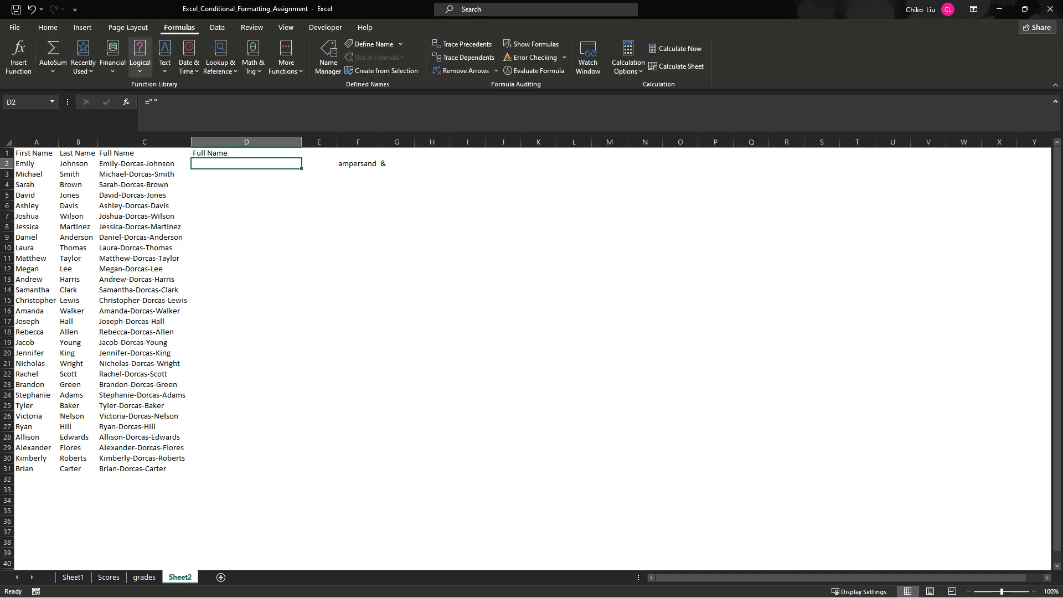
click(19, 55)
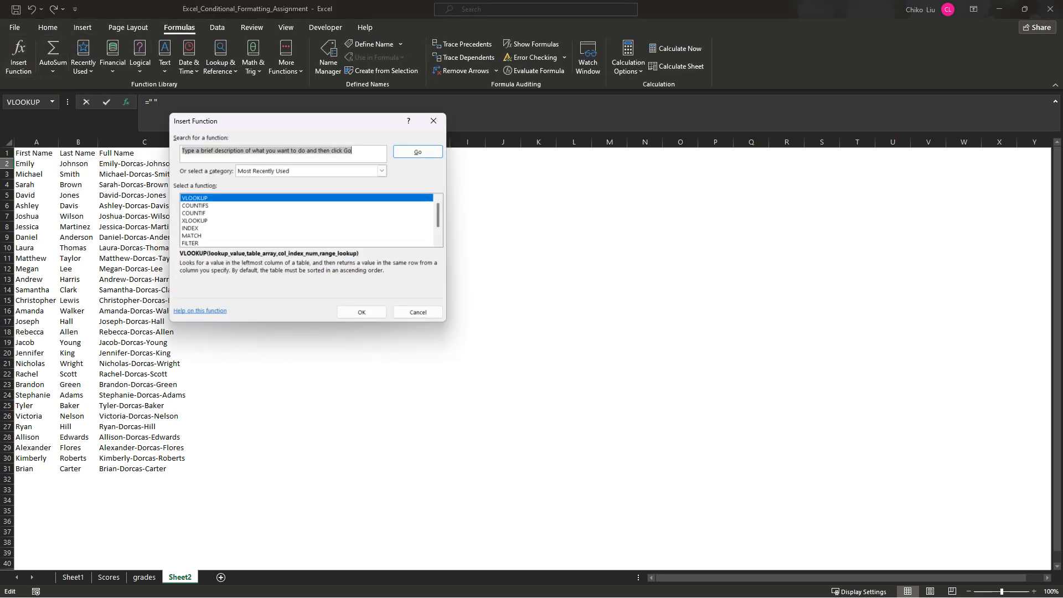
click(433, 121)
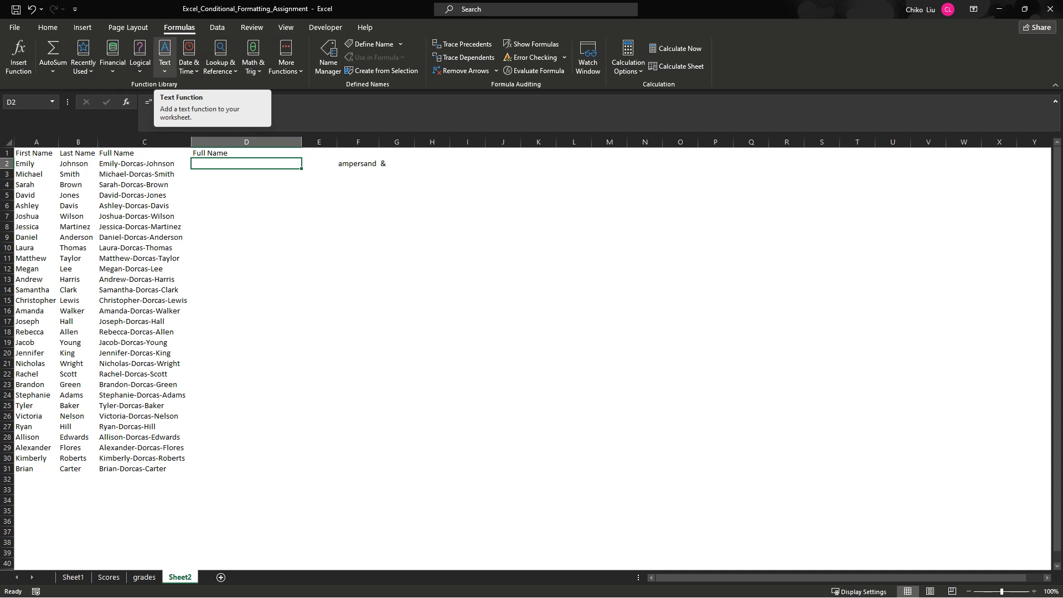
- Look through the text functions, search for "concate" and insert the CONCATENATE function into cell D2
click(164, 61)
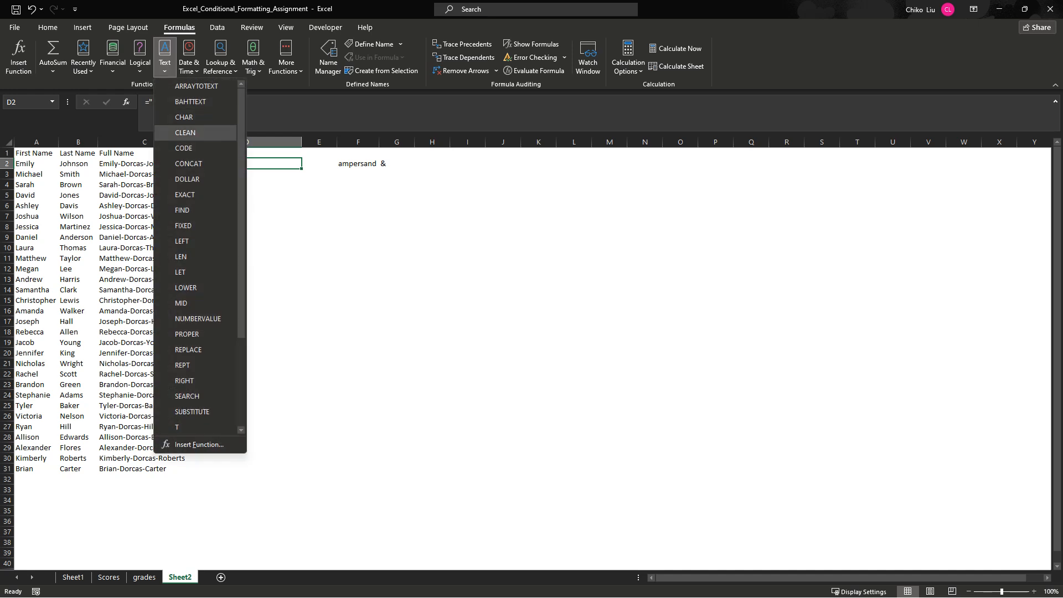
scroll(188, 163, down, 3)
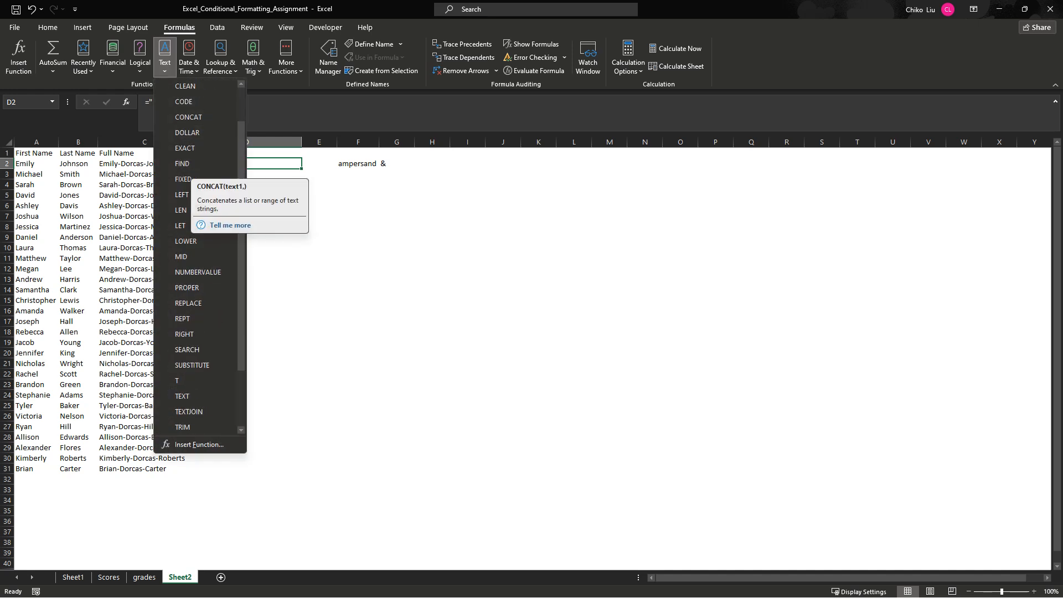
scroll(188, 164, up, 3)
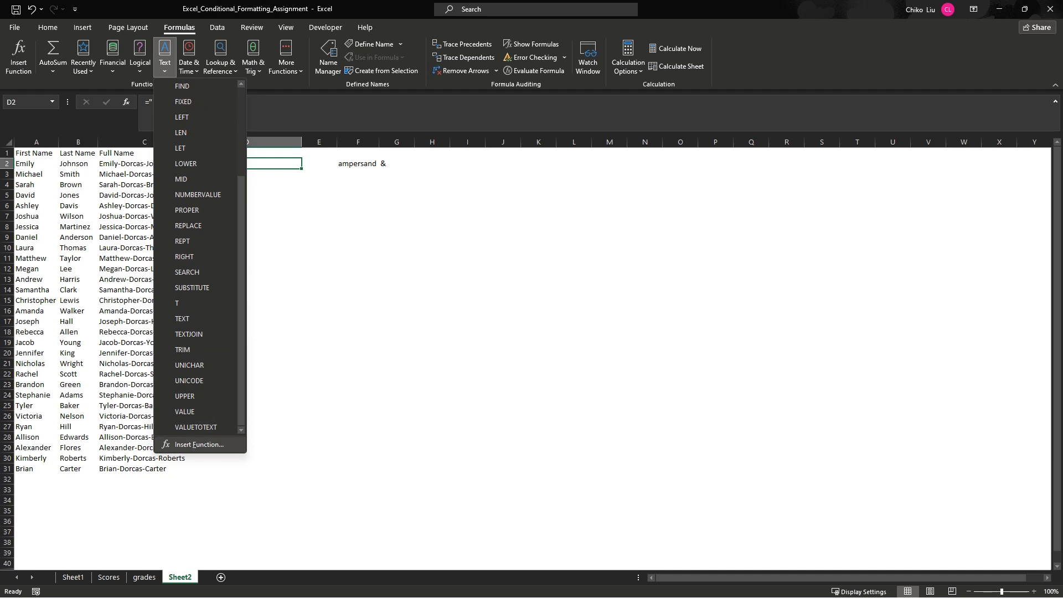
click(199, 444)
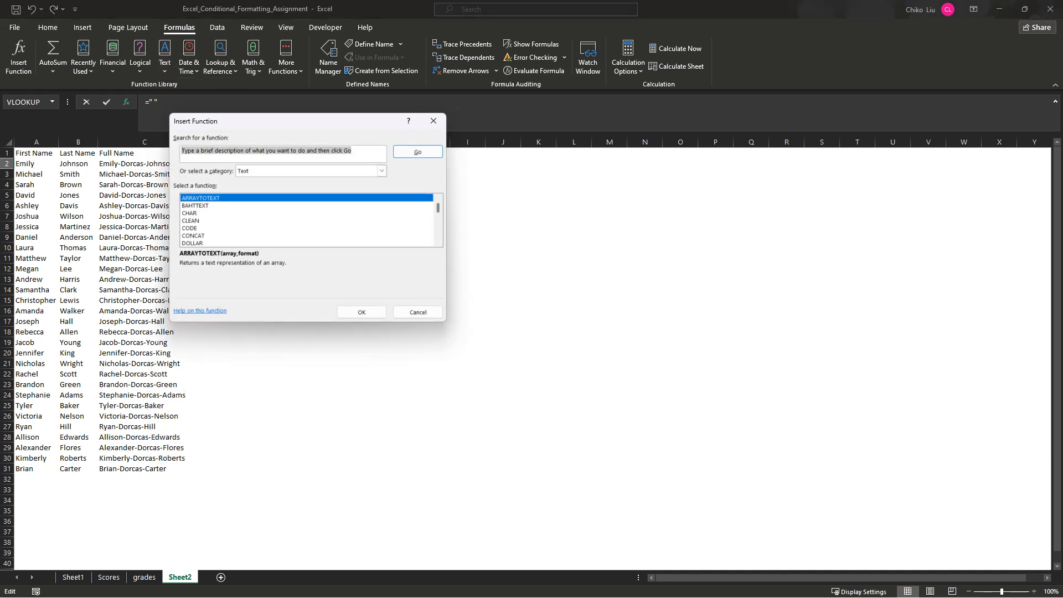
text(concate)
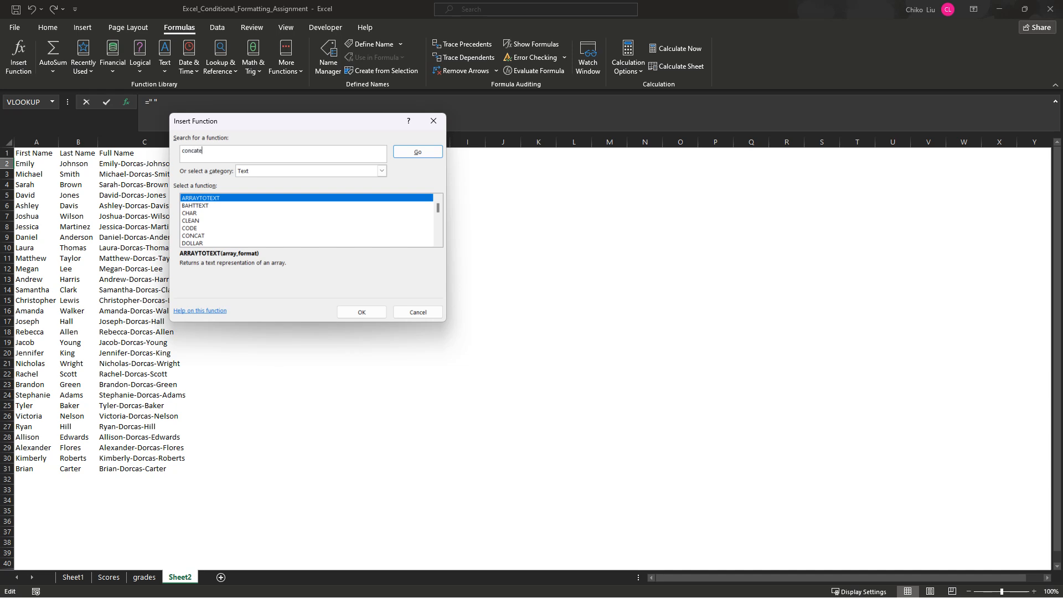
key(Return)
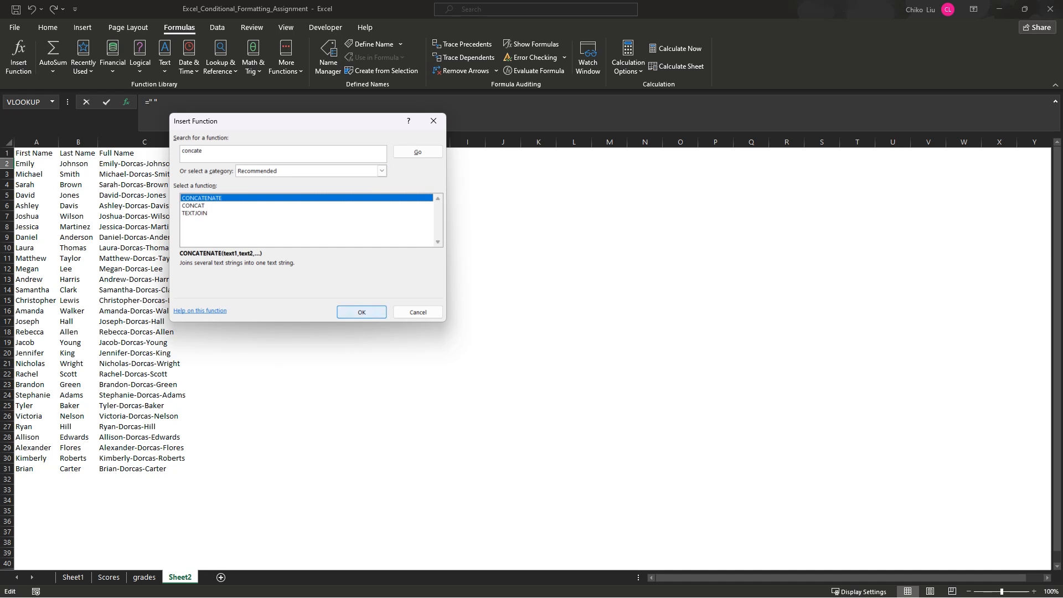
click(361, 311)
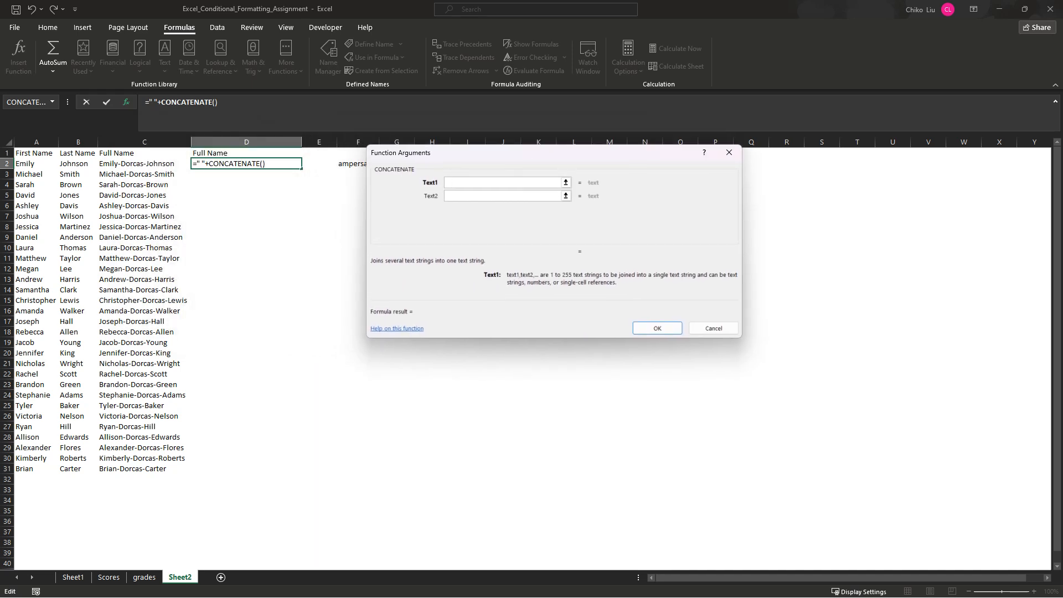
- Set the CONCATENATE arguments to A2 as Text1 and B2 as Text2, and enter the formula
click(36, 164)
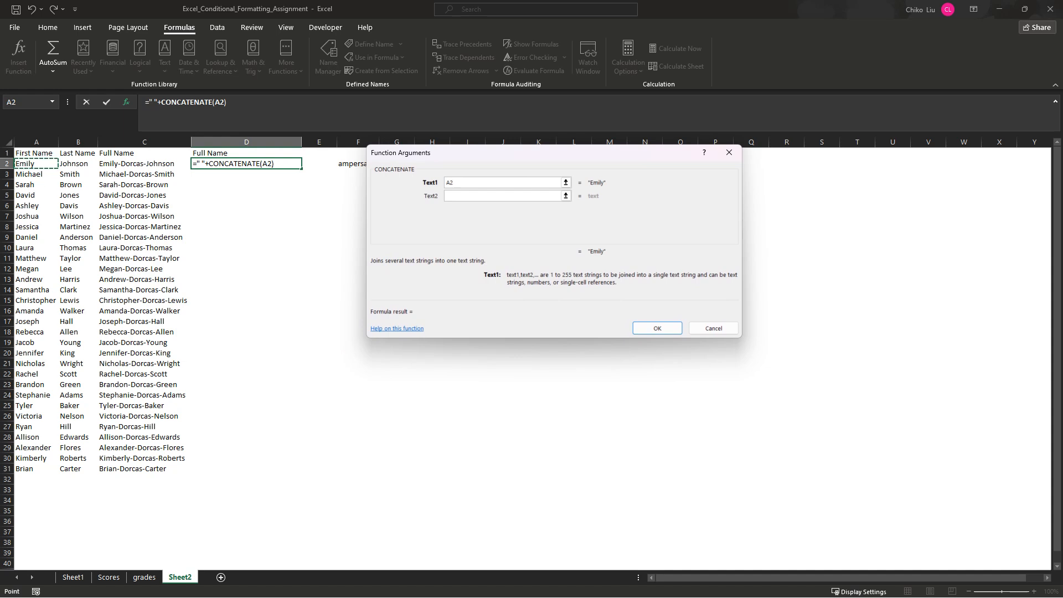
click(487, 196)
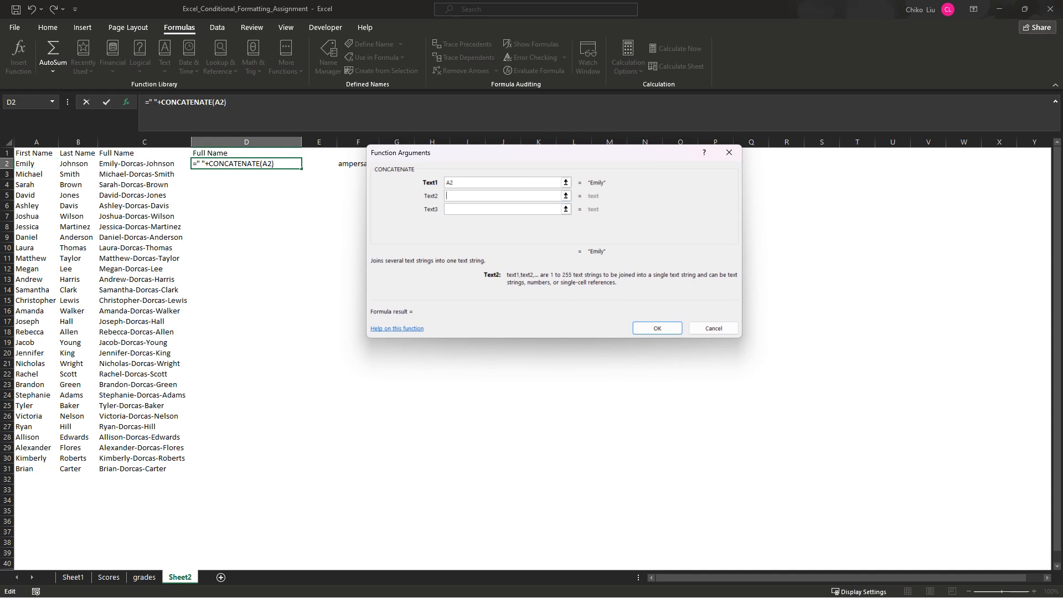
click(77, 164)
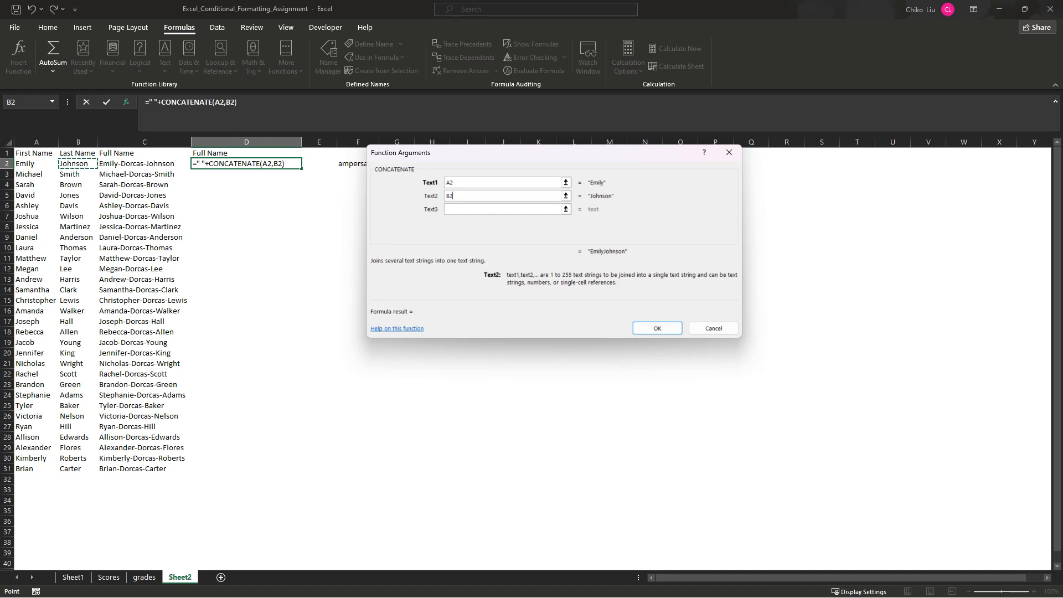
key(Return)
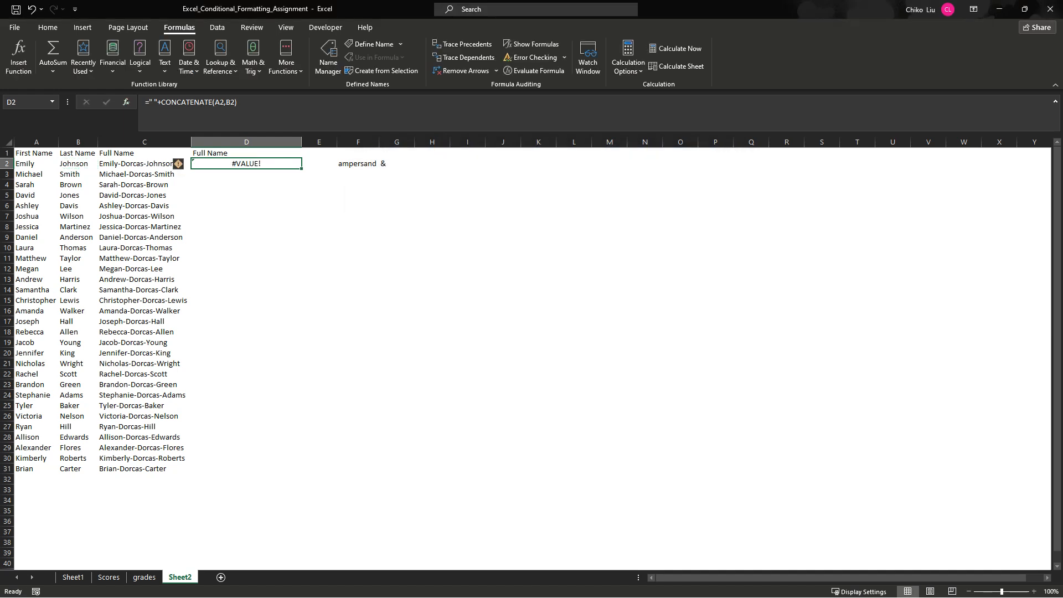
- Remove the leading quoted space and plus sign from the D2 formula so it reads =CONCATENATE(A2,B2)
drag(161, 102, 149, 103)
key(BackSpace)
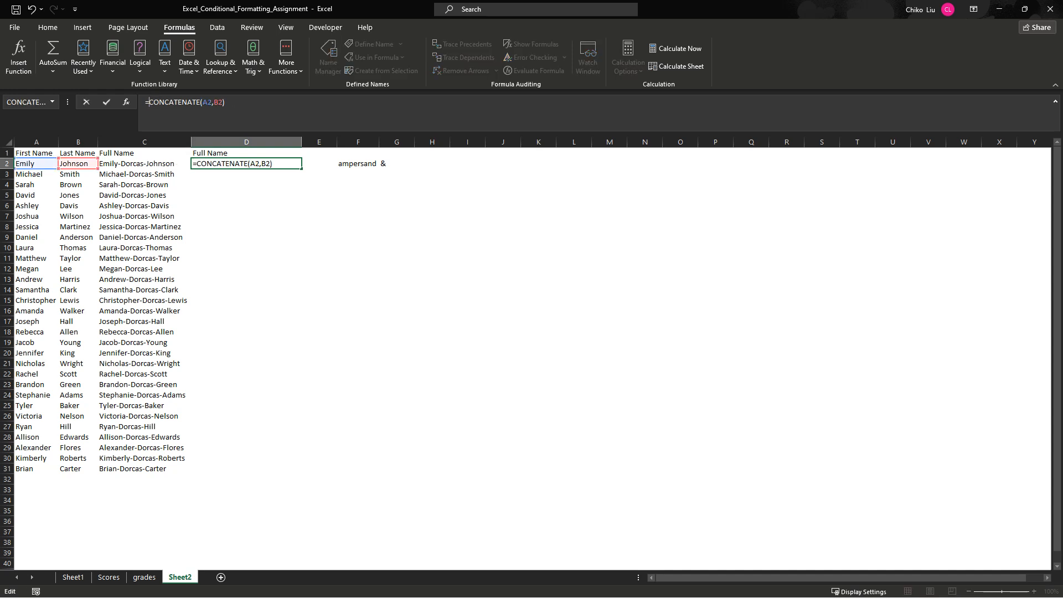
key(Return)
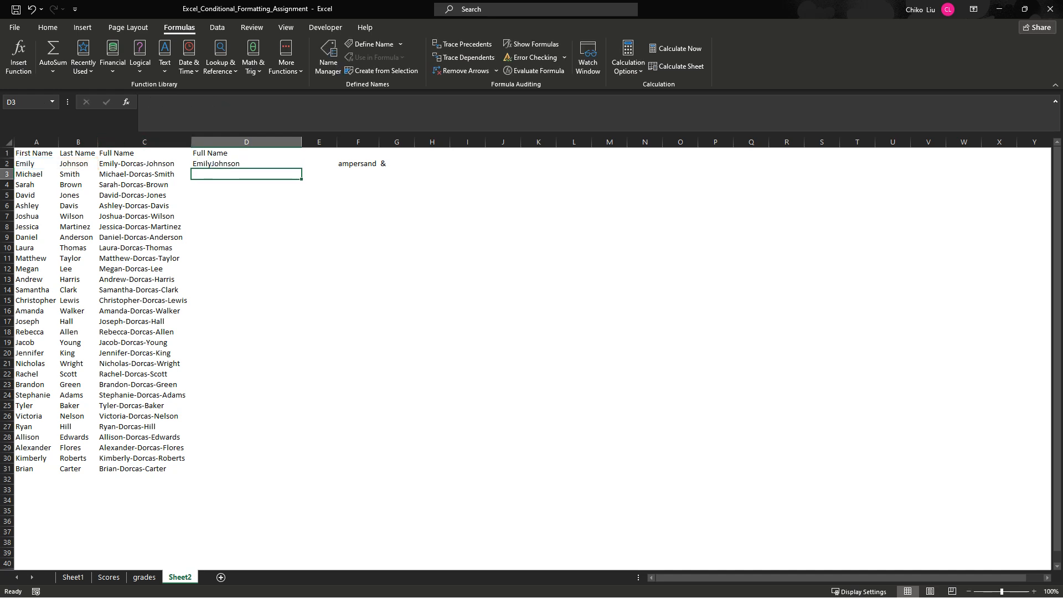
- Reopen the D2 function arguments and make Text2 a hyphen and Text3 cell B2
key(Up)
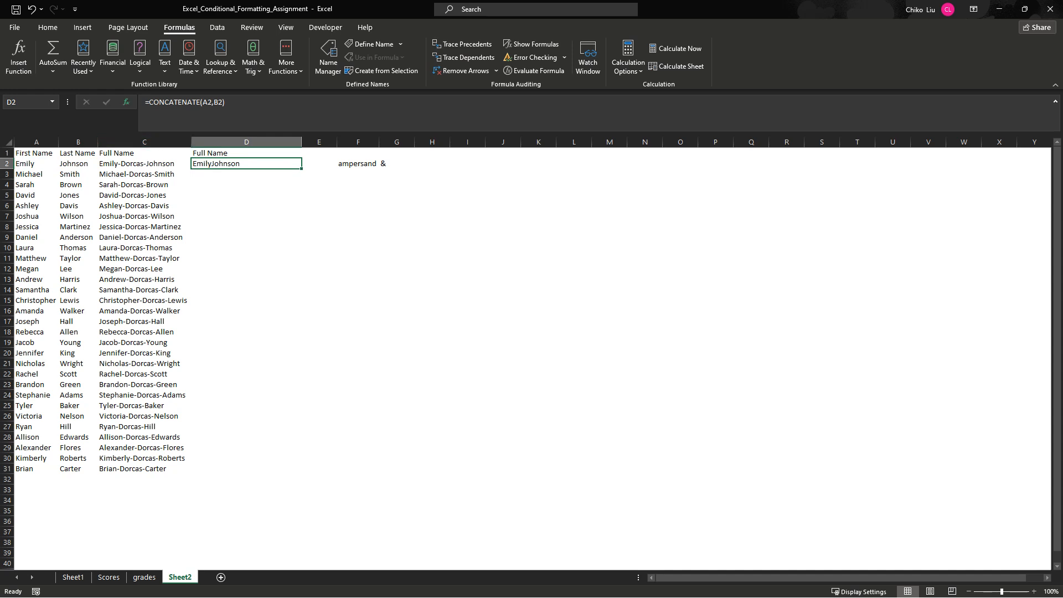
click(126, 102)
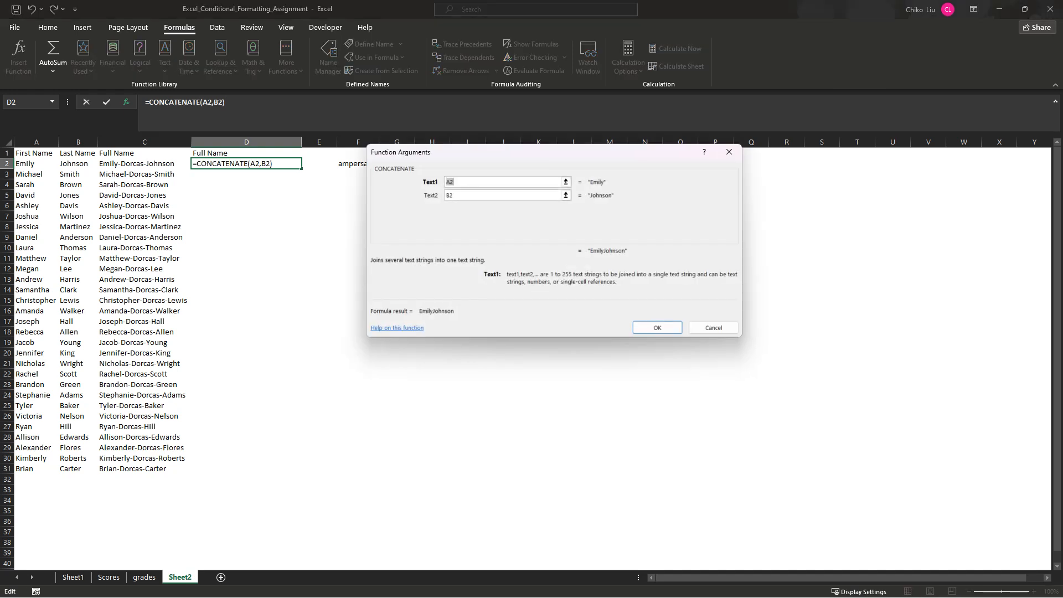
click(492, 195)
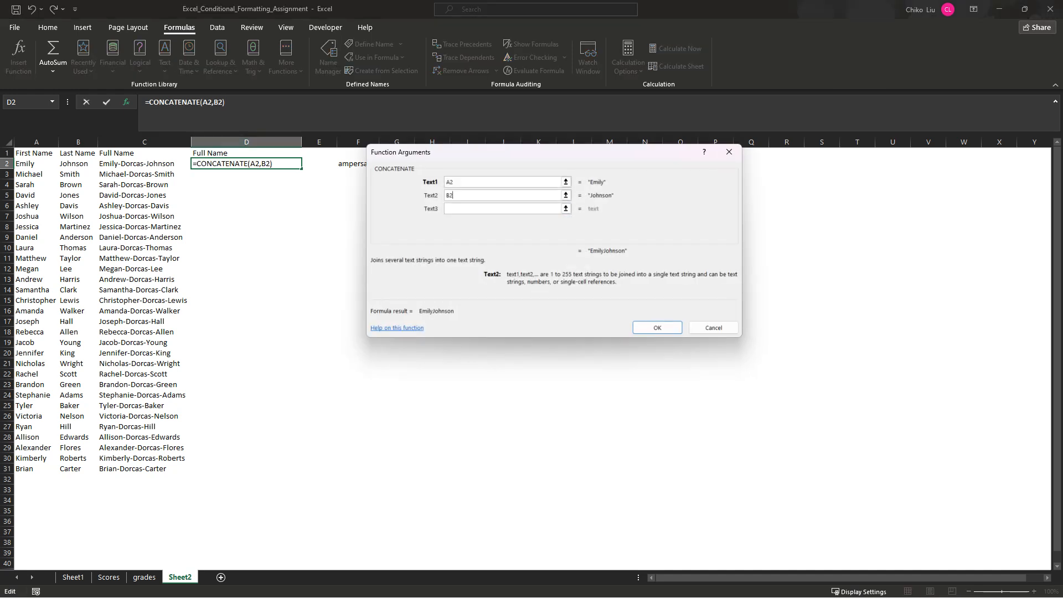
double_click(492, 195)
text(-)
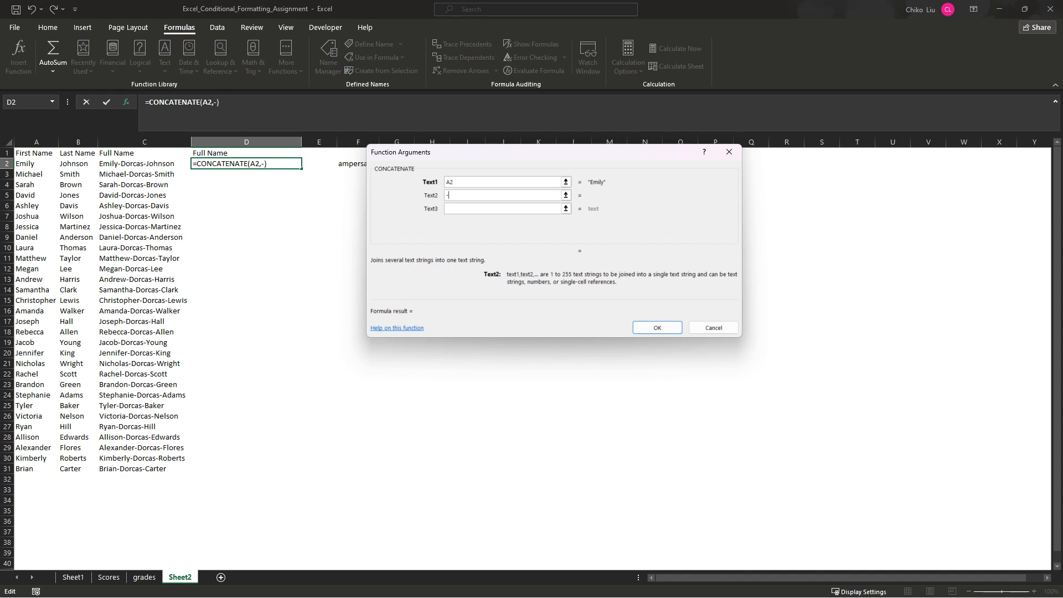
key(Tab)
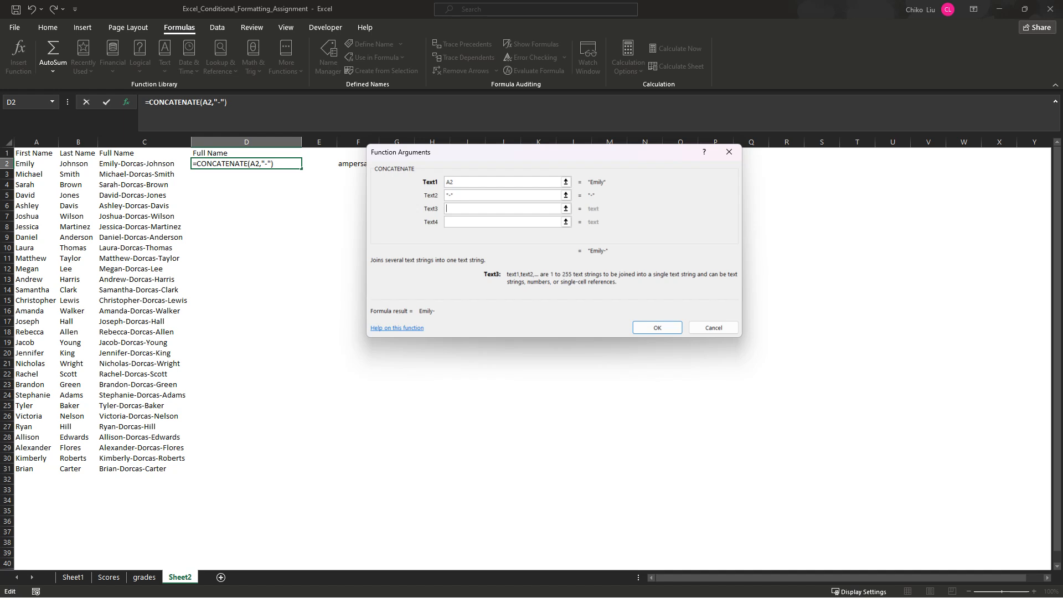
click(77, 164)
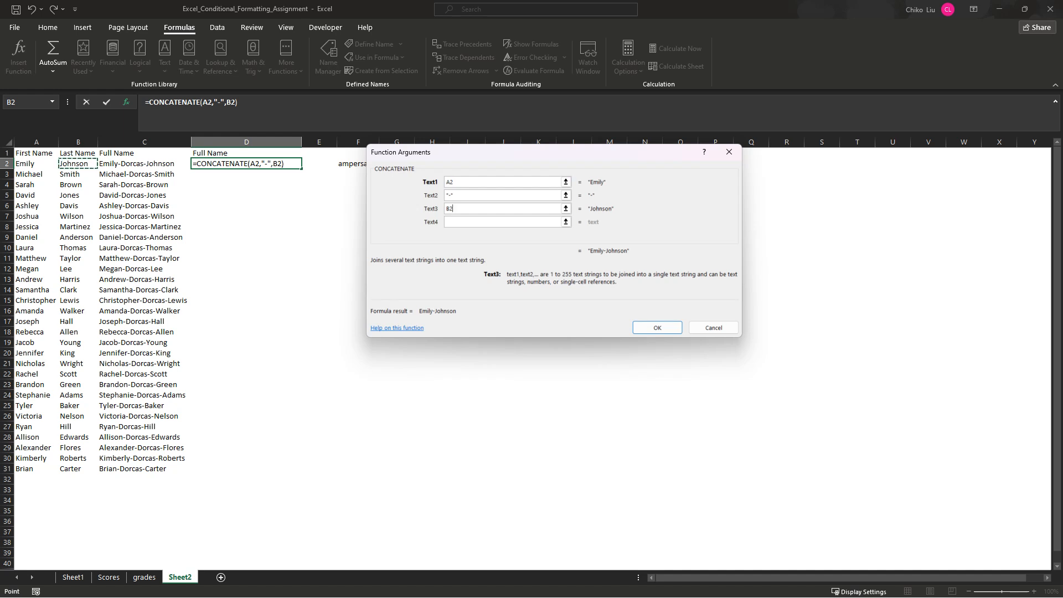
- Replace the hyphen in Text2 with a quoted space and enter the formula =CONCATENATE(A2," ",B2) in D2
click(510, 196)
drag(455, 196, 445, 195)
key(BackSpace)
text(" ")
key(Return)
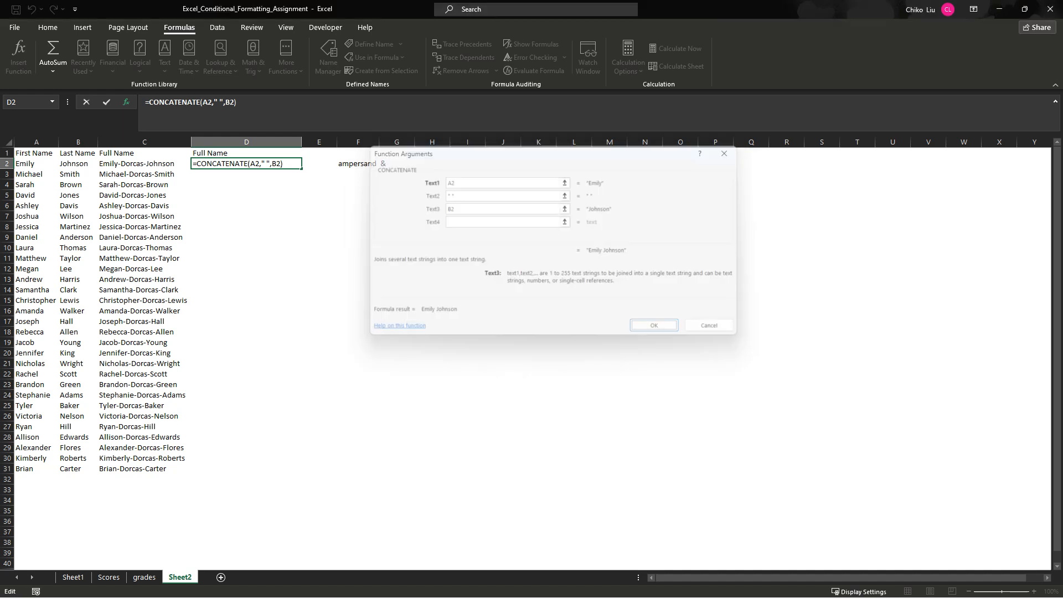
- Fill the CONCATENATE formula from D2 down through D31 and autofit column D
double_click(301, 168)
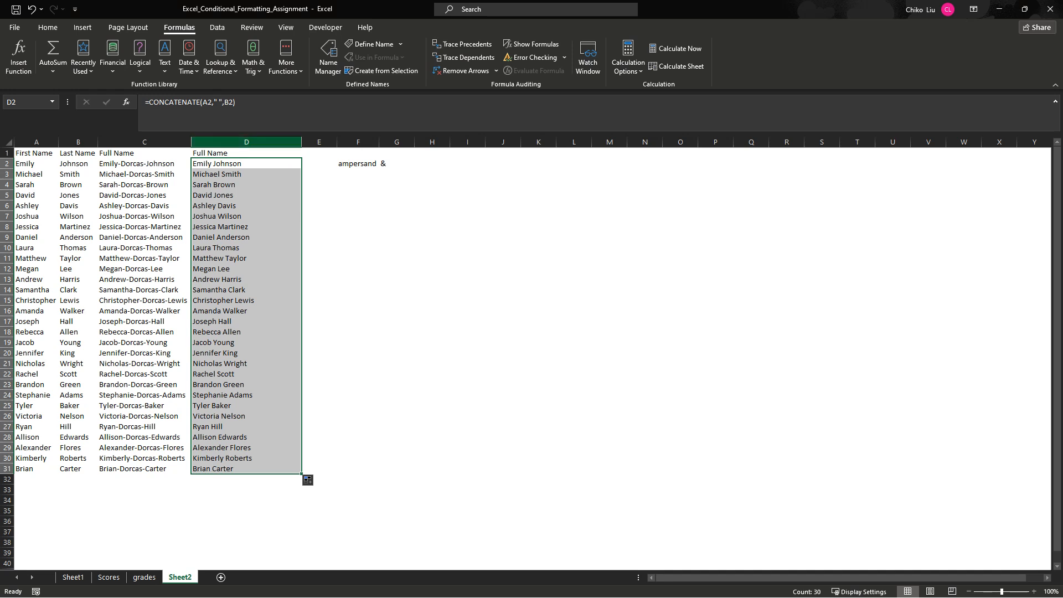
double_click(302, 142)
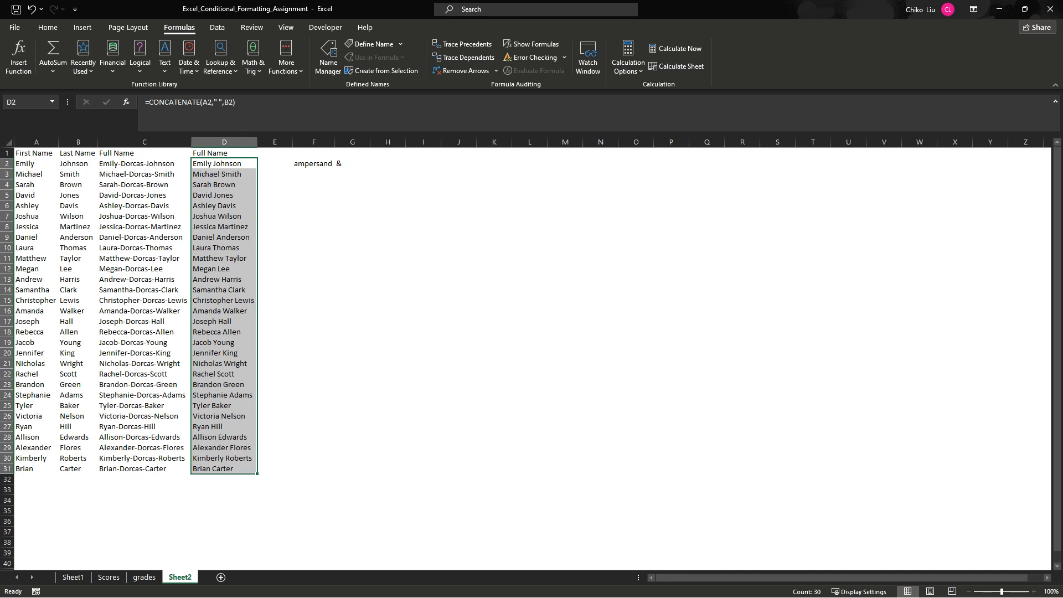
click(144, 164)
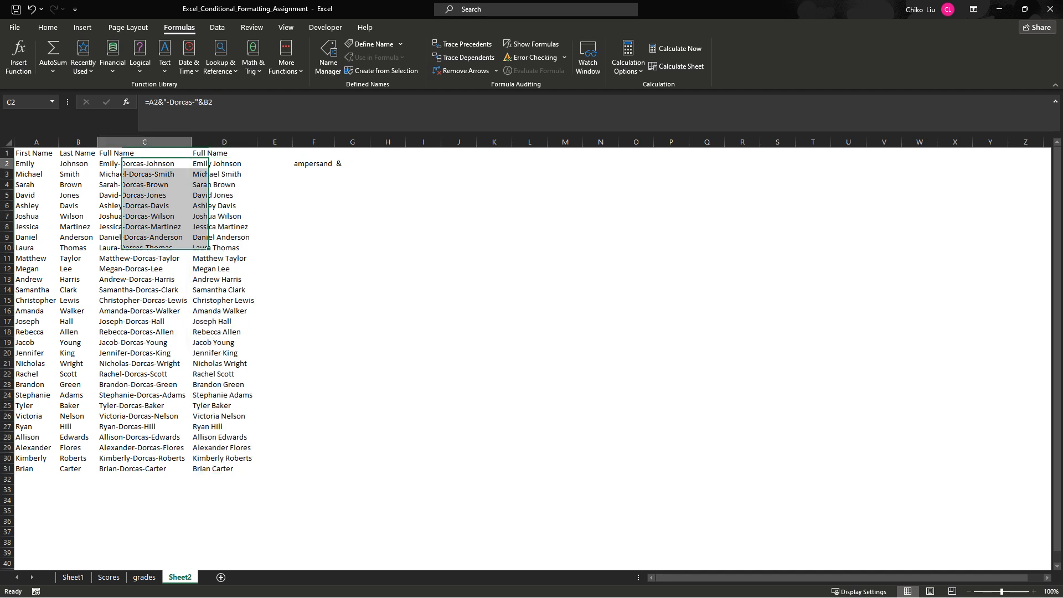
click(225, 164)
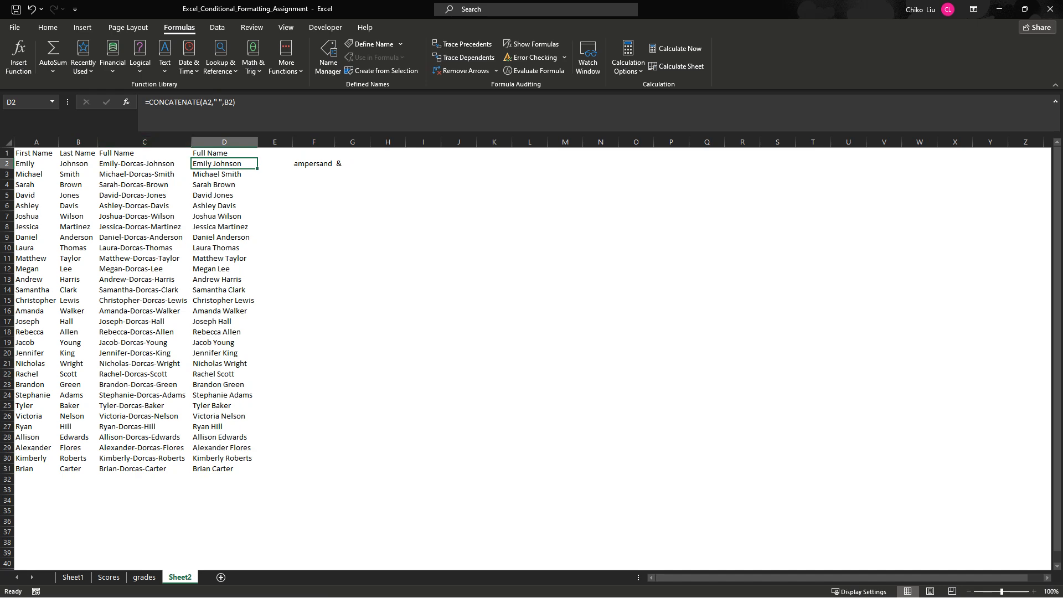
- Replace the first name in cell X3 of the grades sheet with another sample first name and return to Sheet2
click(144, 577)
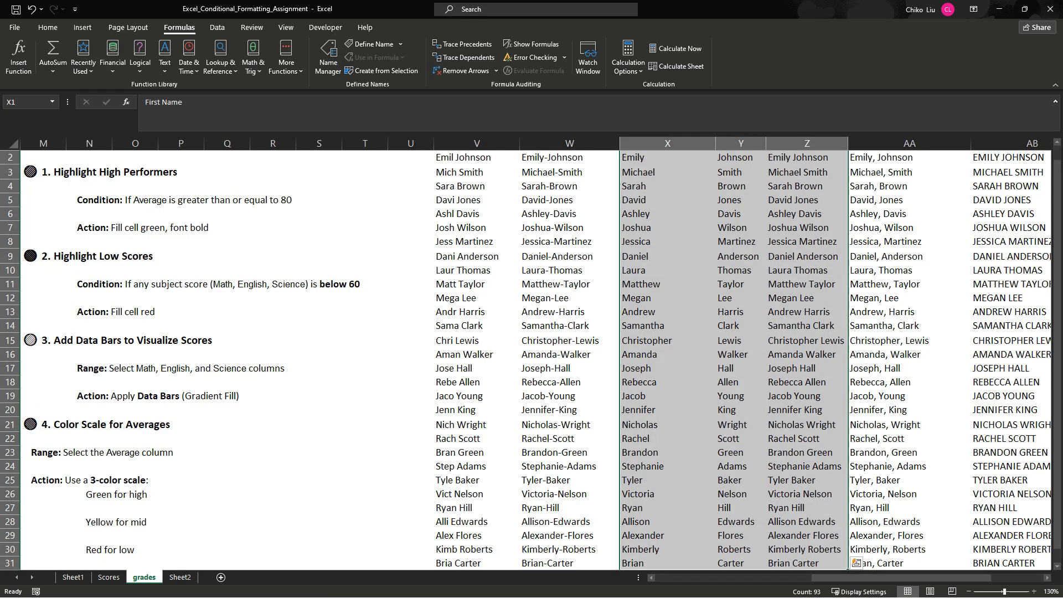
click(667, 172)
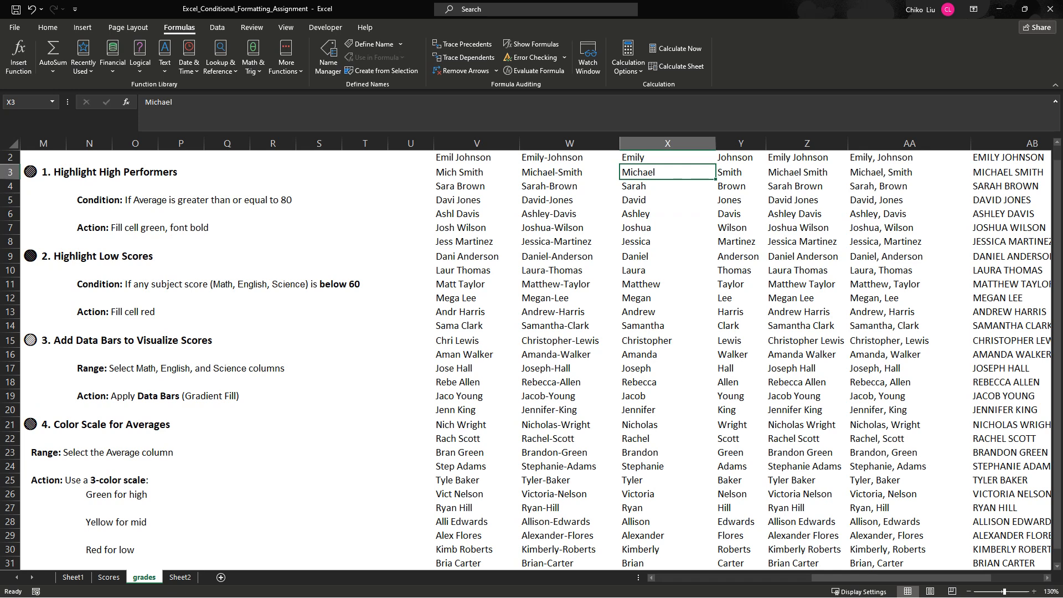
text(Dor)
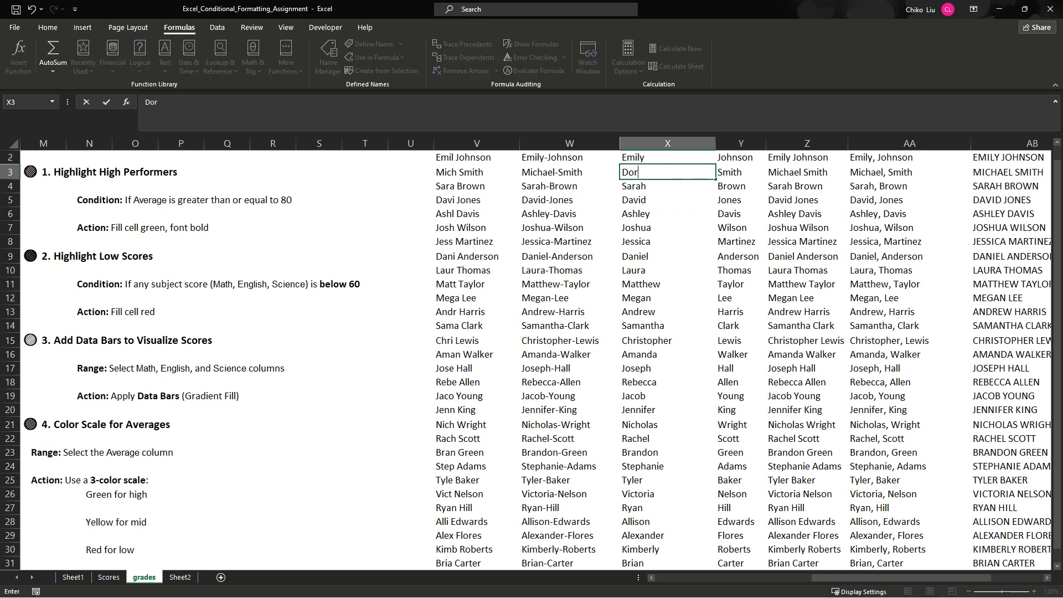
text(cas)
key(Tab)
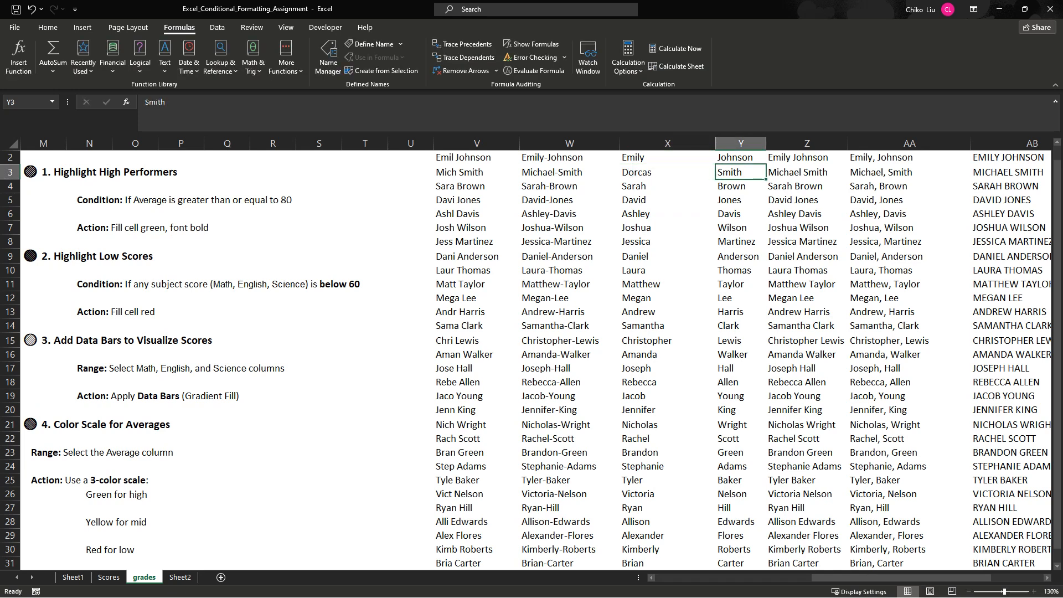
key(Left)
key(Left)
key(Left)
key(Right)
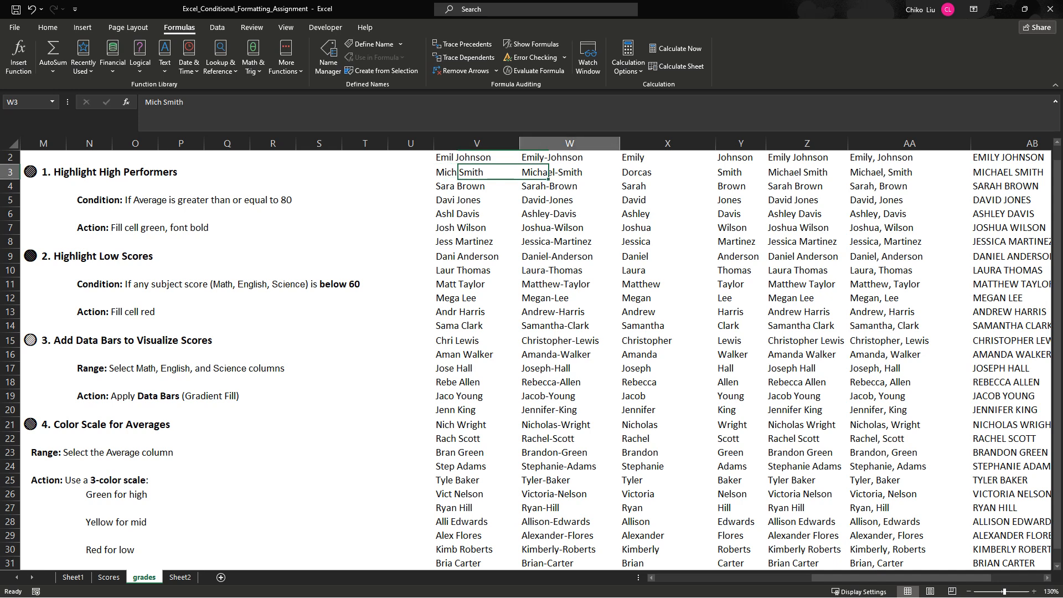
key(ctrl+Page_Down)
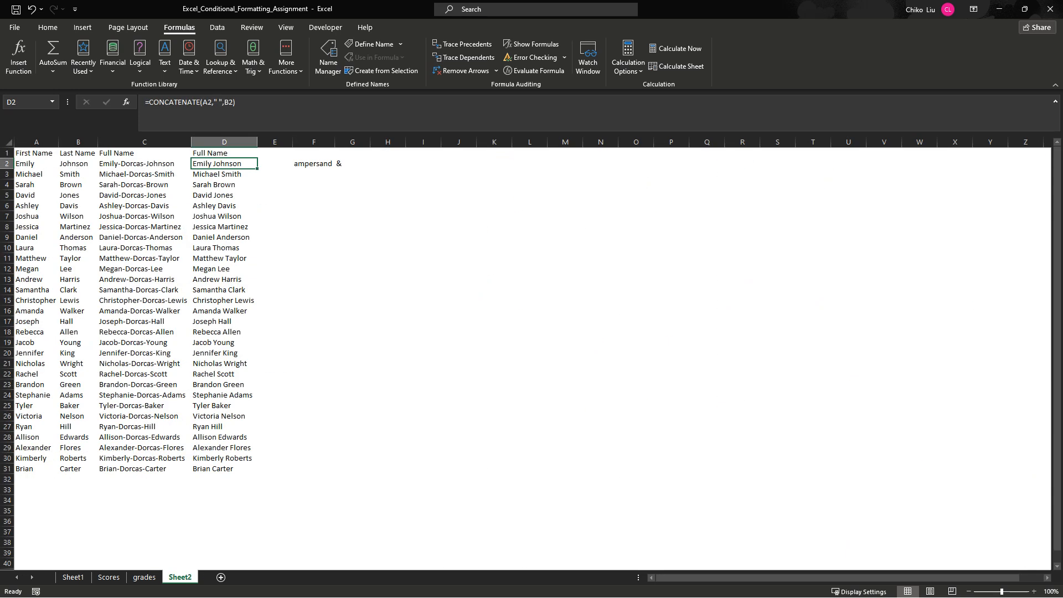
- Replace the first name in A2 with another sample first name and check the full-name formulas in C2 and D2
click(36, 164)
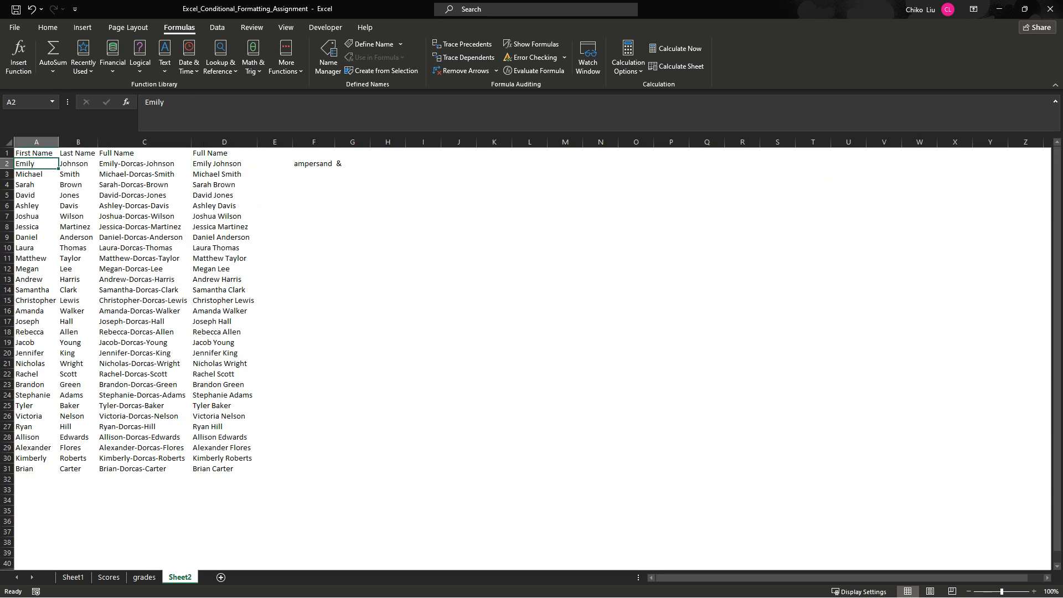
text(Ak)
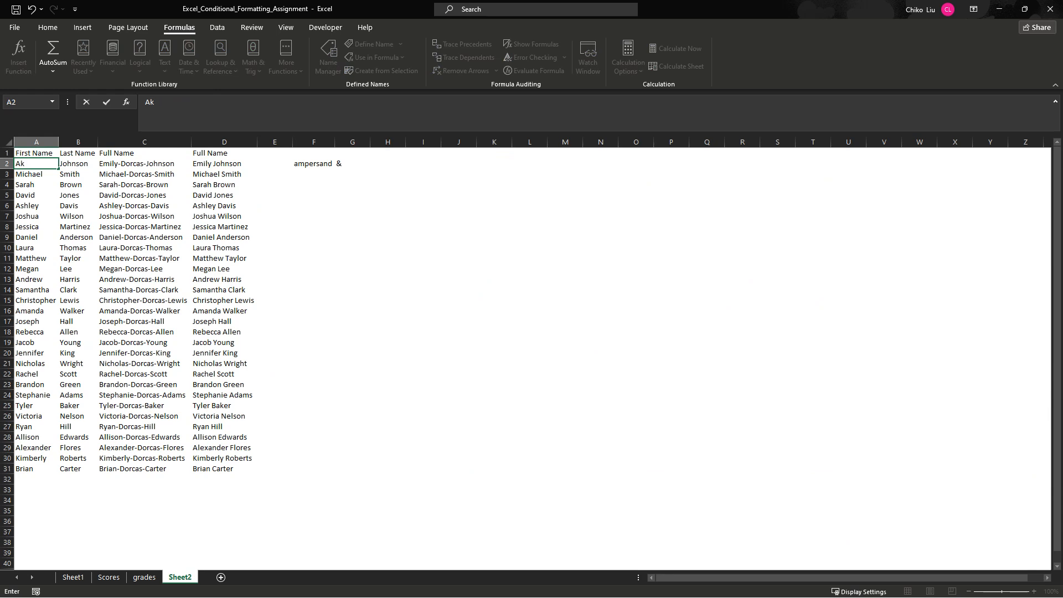
text(hare)
key(Return)
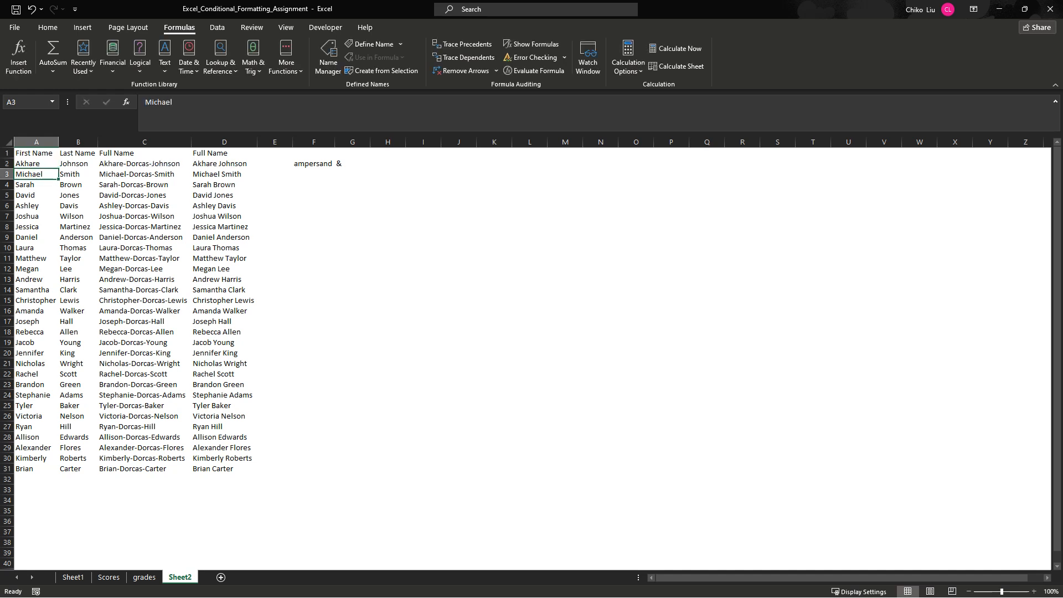
click(145, 164)
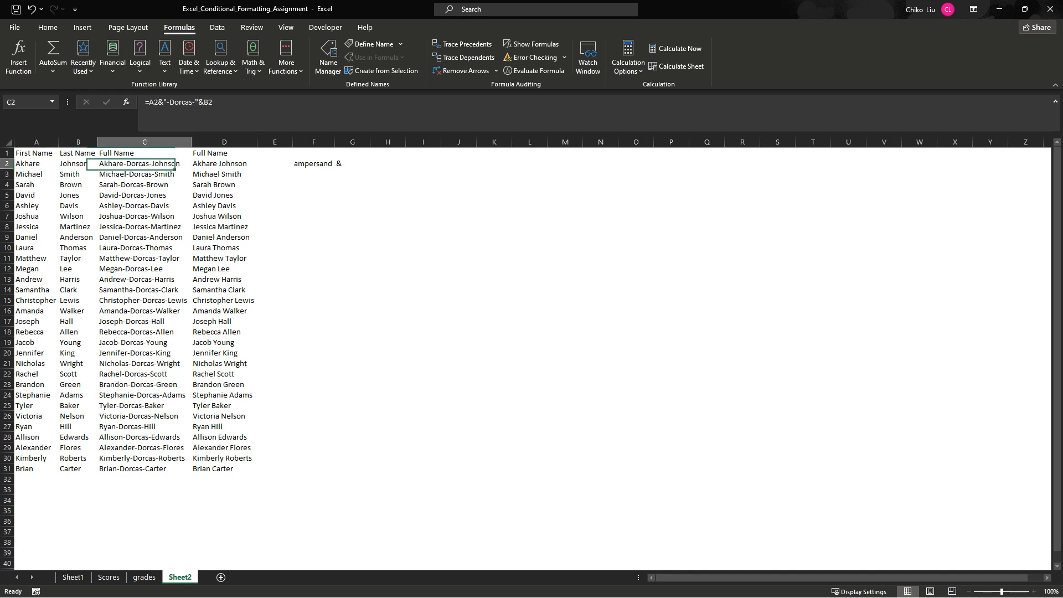
click(223, 164)
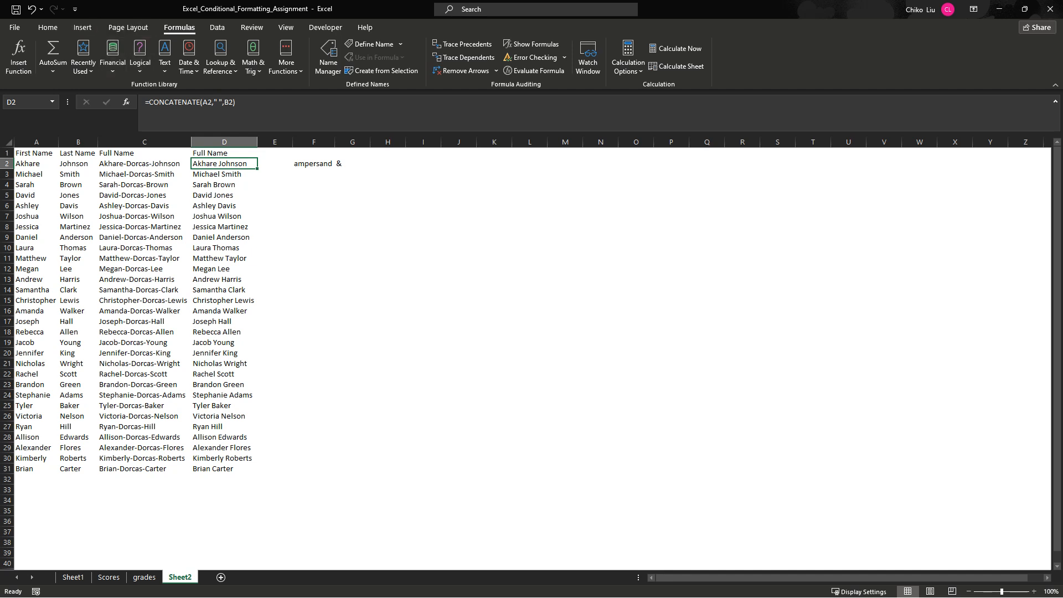
- Compare the edited first name in X3 of the grades sheet with the full names beside it, and return to A2 on Sheet2
click(48, 27)
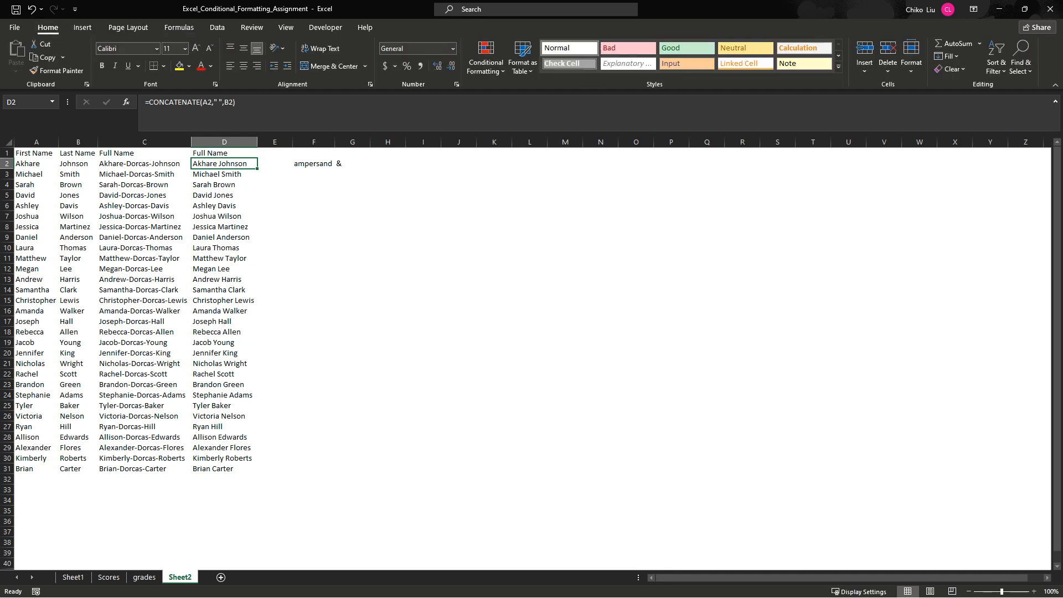
click(144, 577)
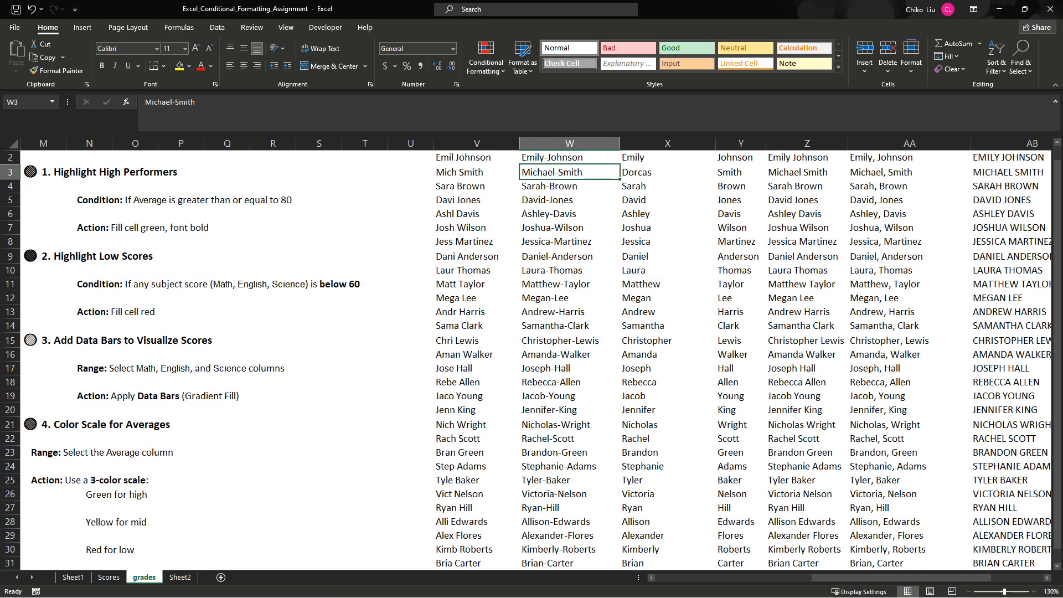
key(Right)
key(shift+Right)
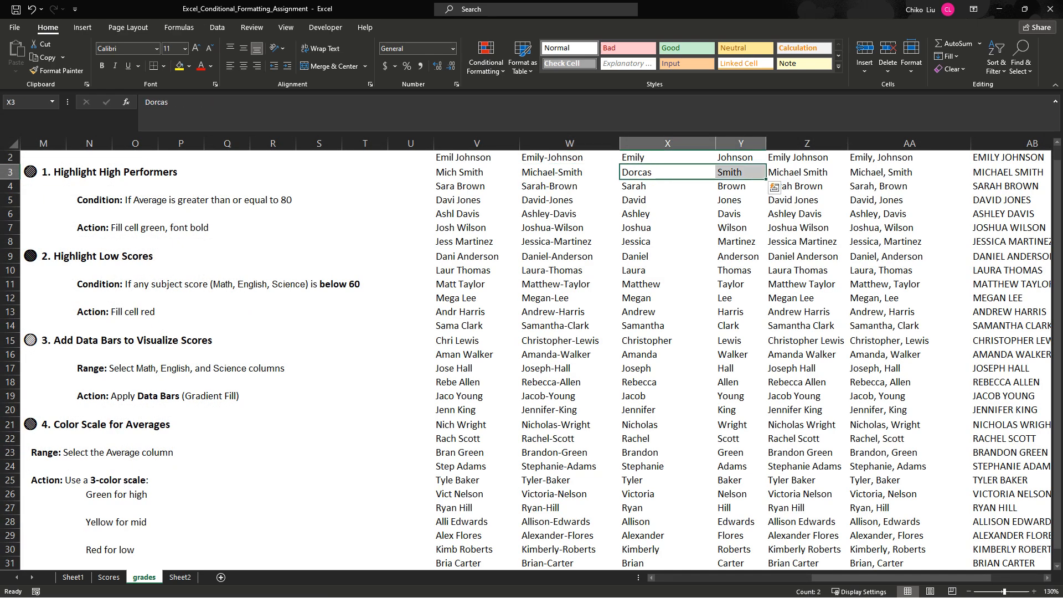
key(Right)
key(Right)
click(180, 577)
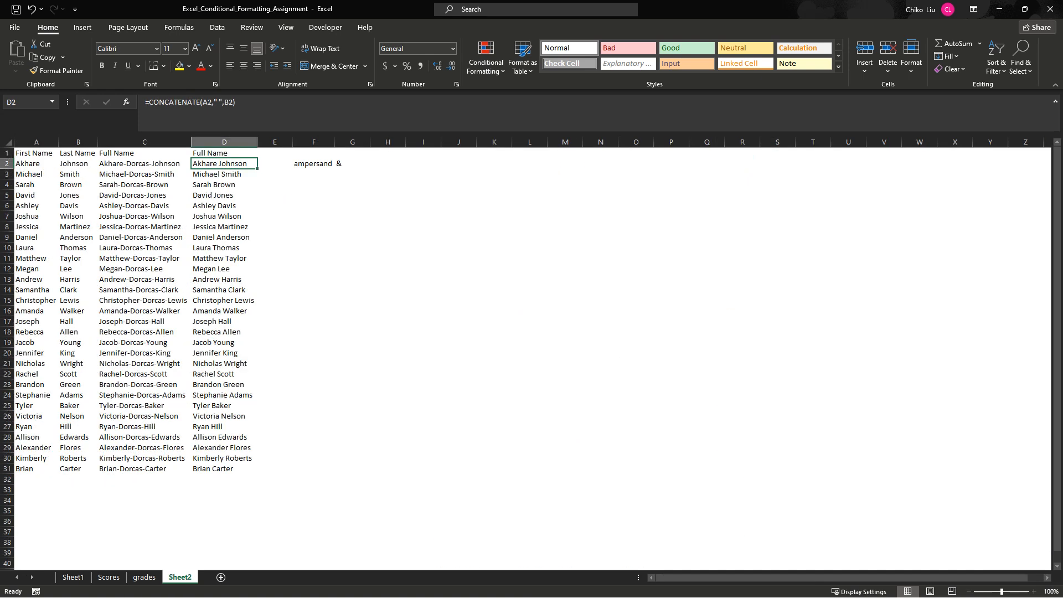
key(ctrl+Home)
key(Down)
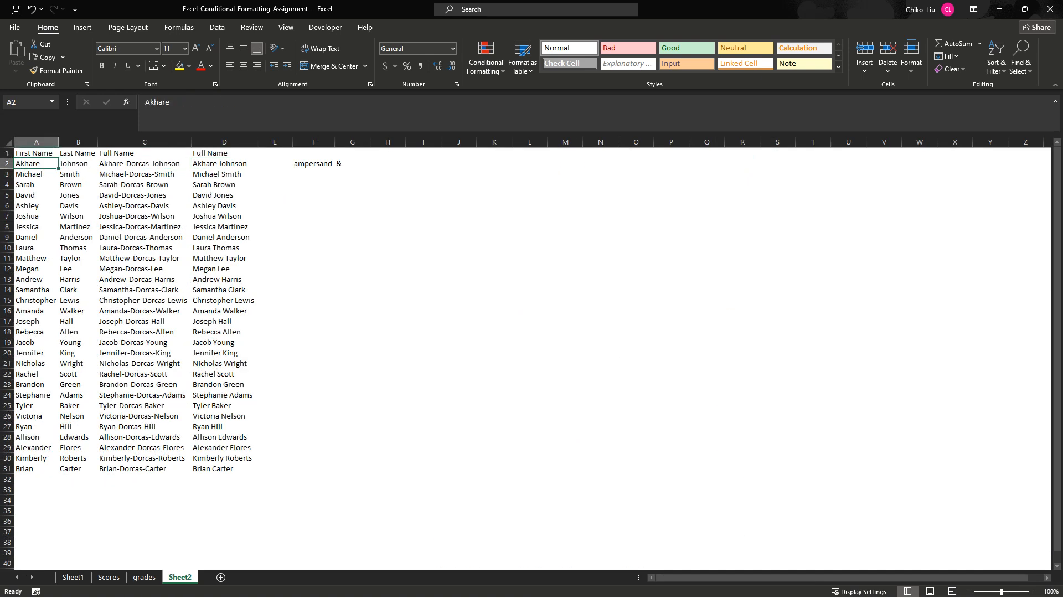
- Replace the first and last names in A5 and B5 with another person's name and return to the formula in D2
click(36, 195)
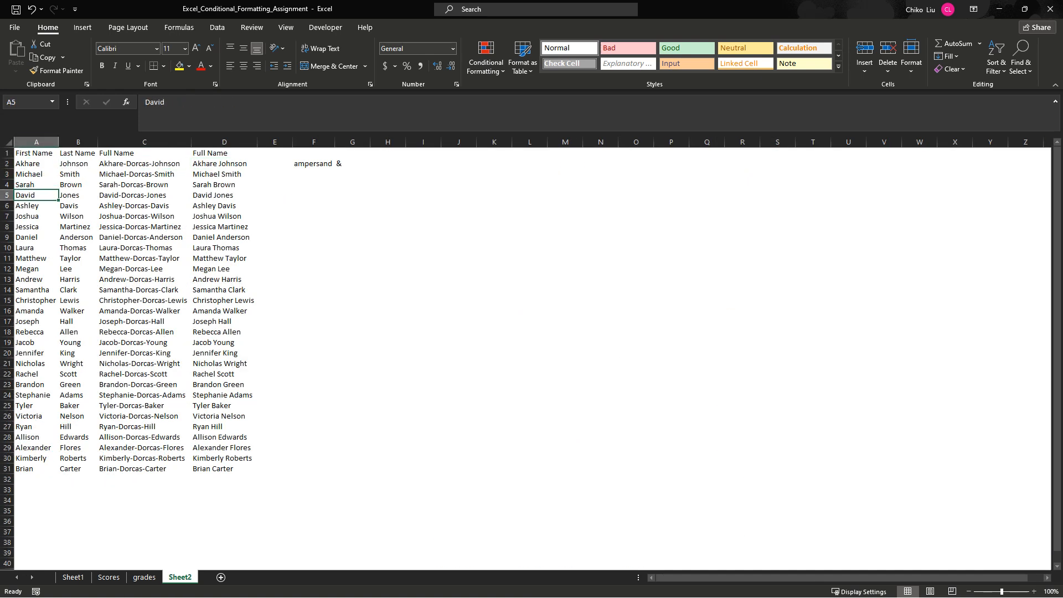
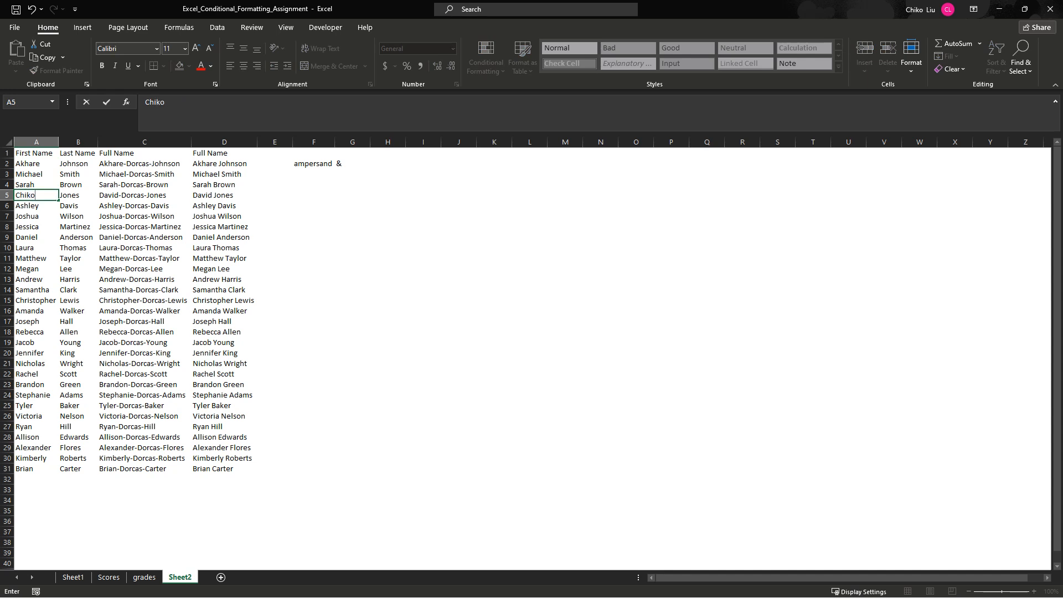
key(Tab)
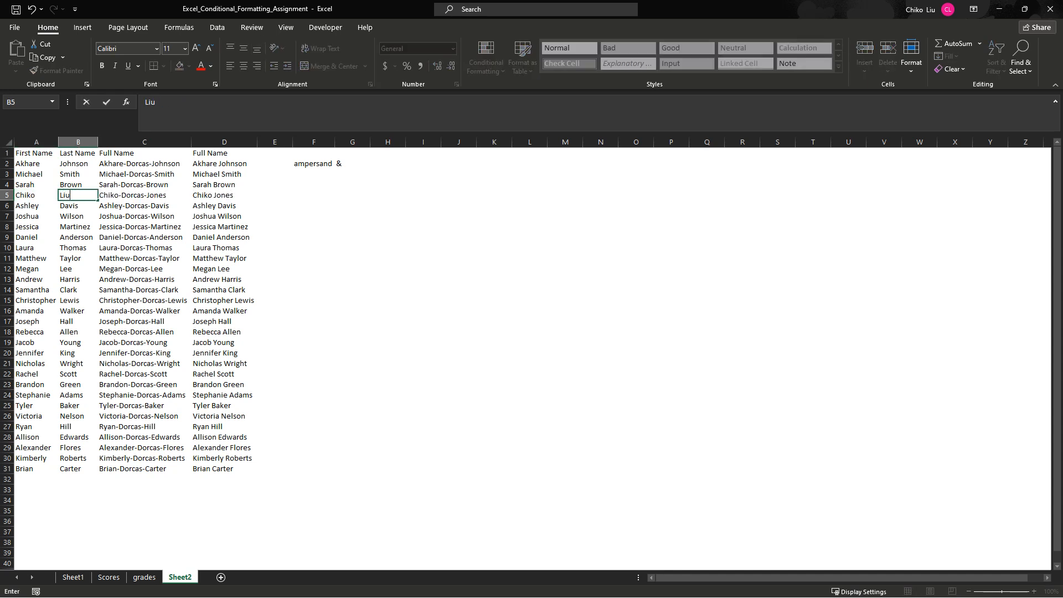
key(Return)
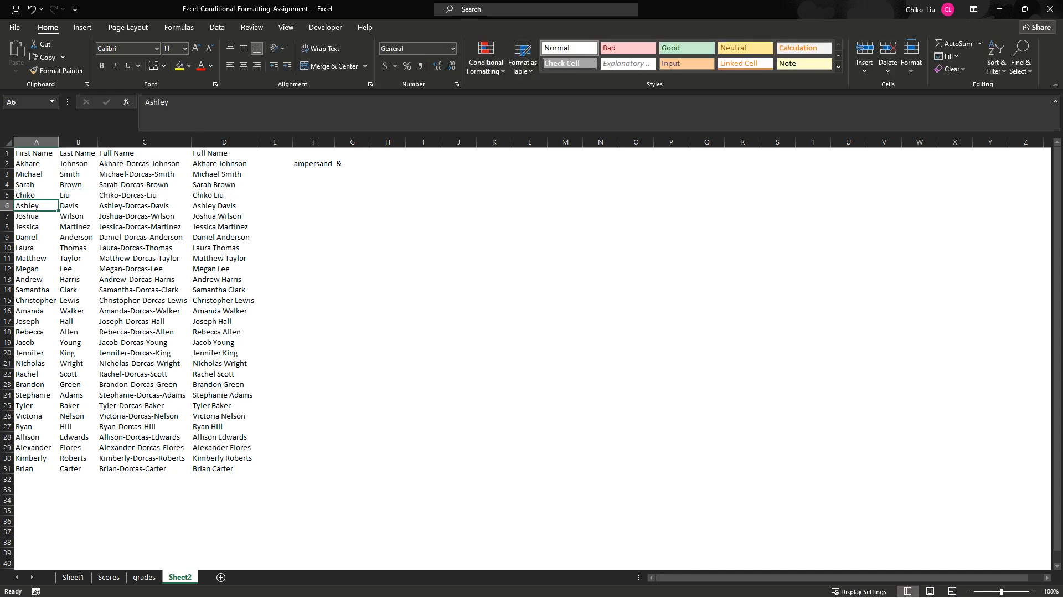
key(Up)
key(shift+Right)
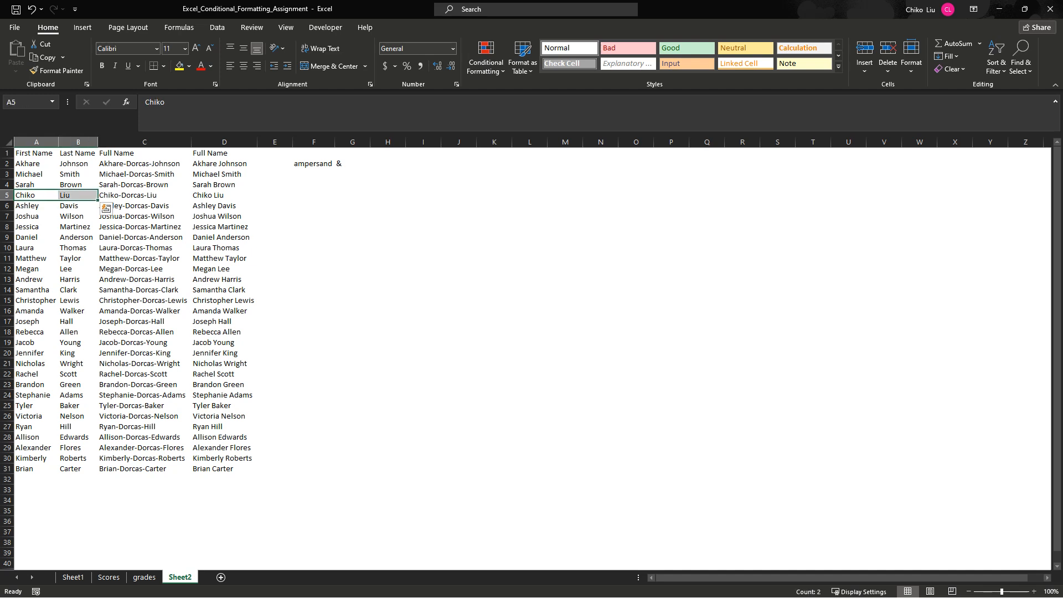
key(Up)
key(Up)
key(Up)
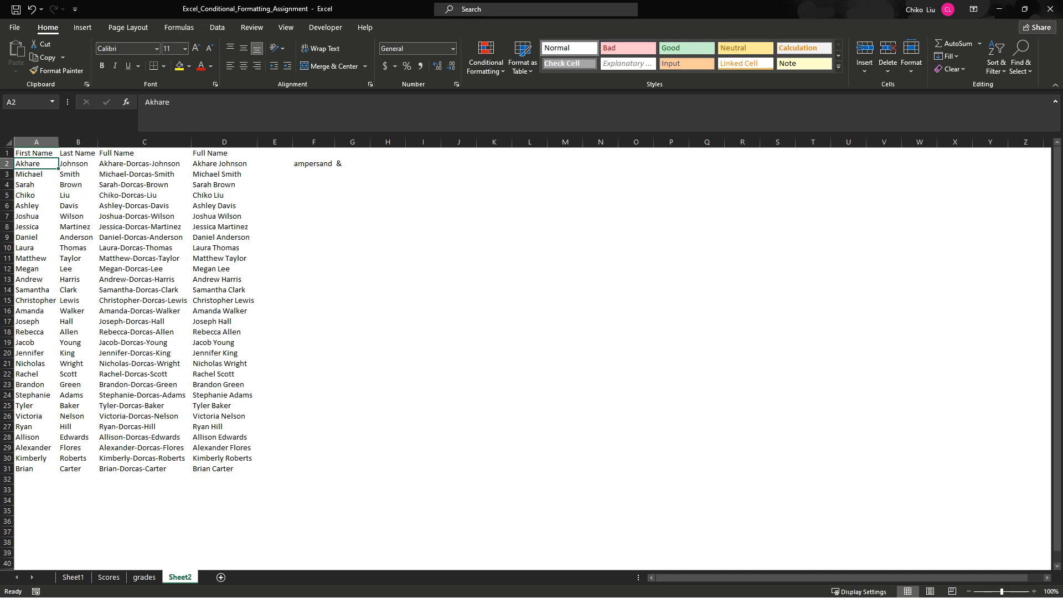
key(Right)
key(Right)
key(Right)
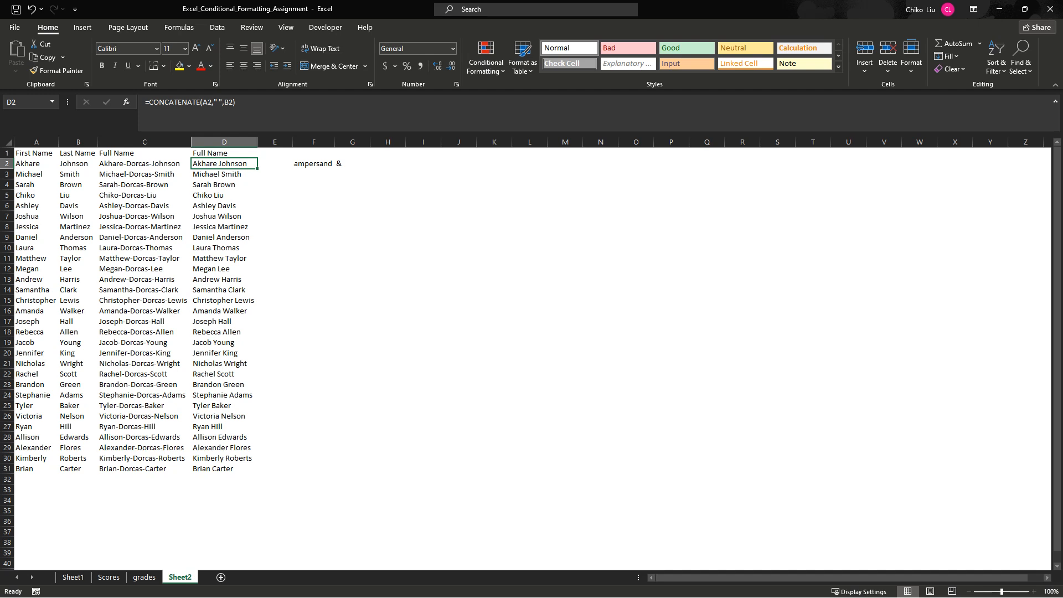
- Search the function library for "textj" and insert the TEXTJOIN function in cell E2
click(274, 164)
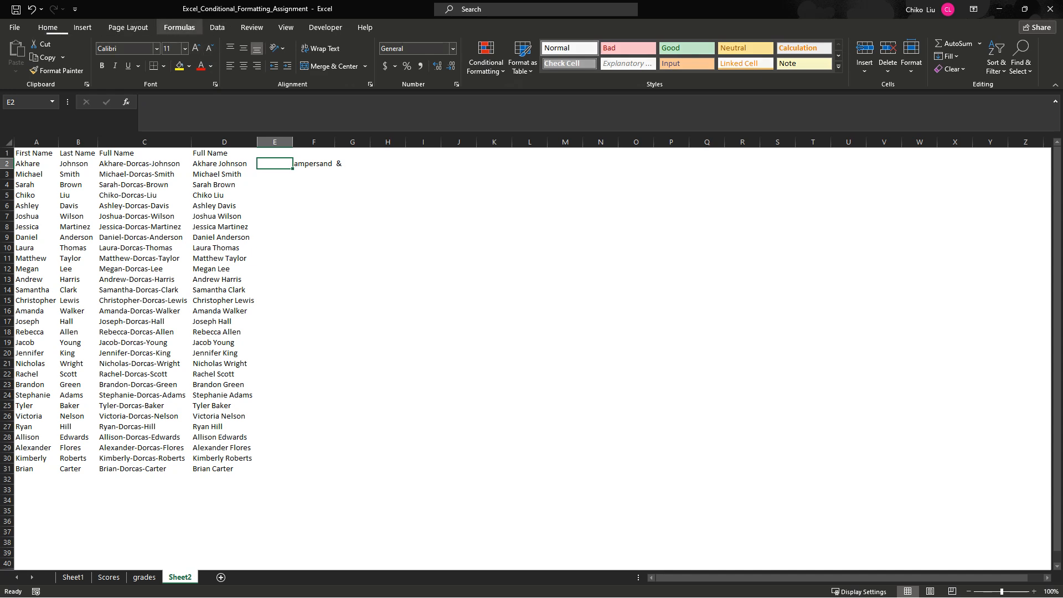
click(180, 27)
click(165, 55)
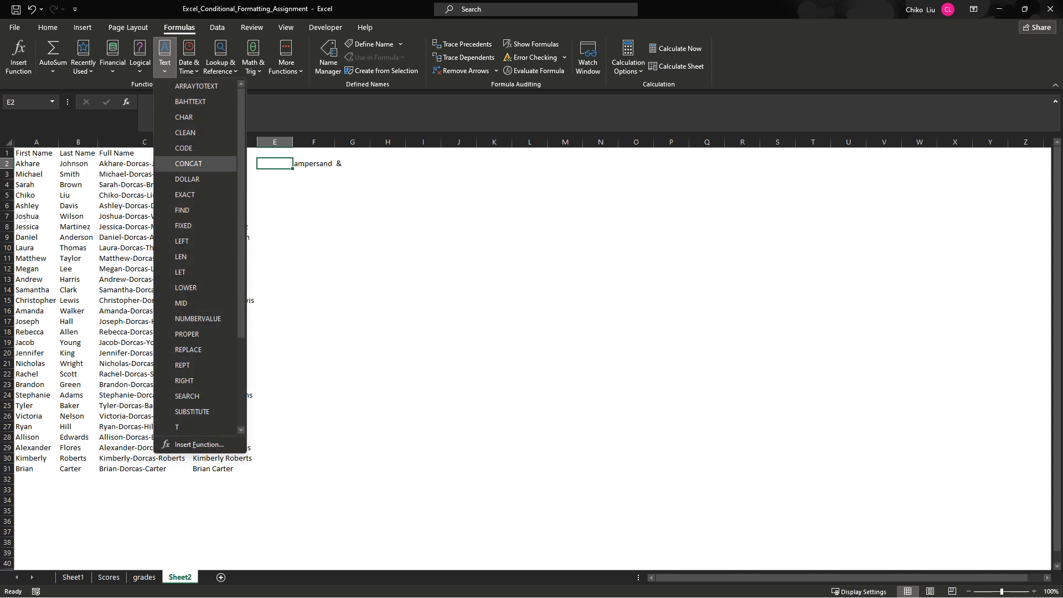
scroll(198, 319, down, 3)
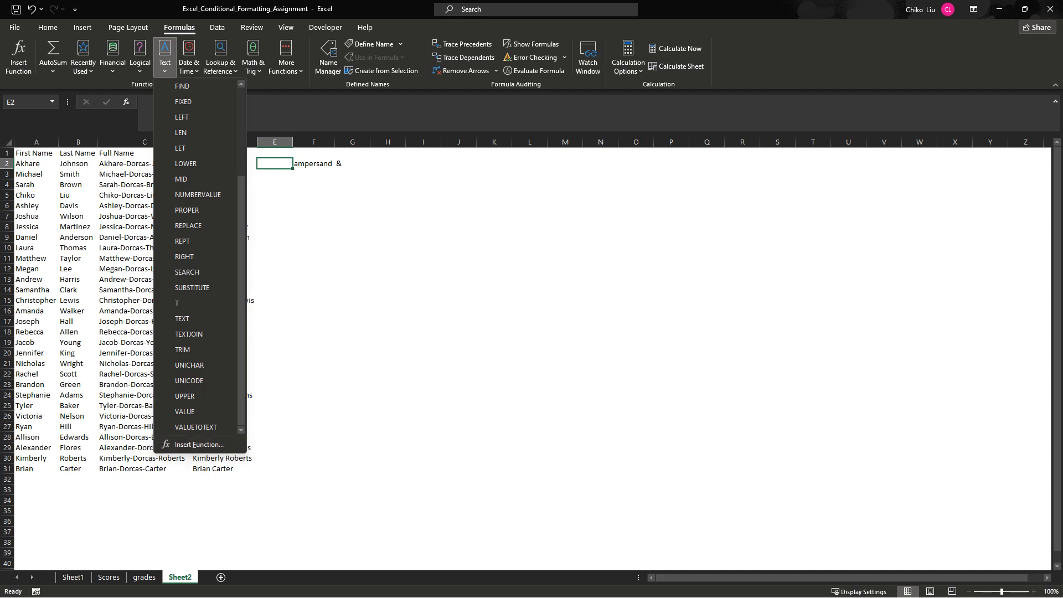
click(18, 57)
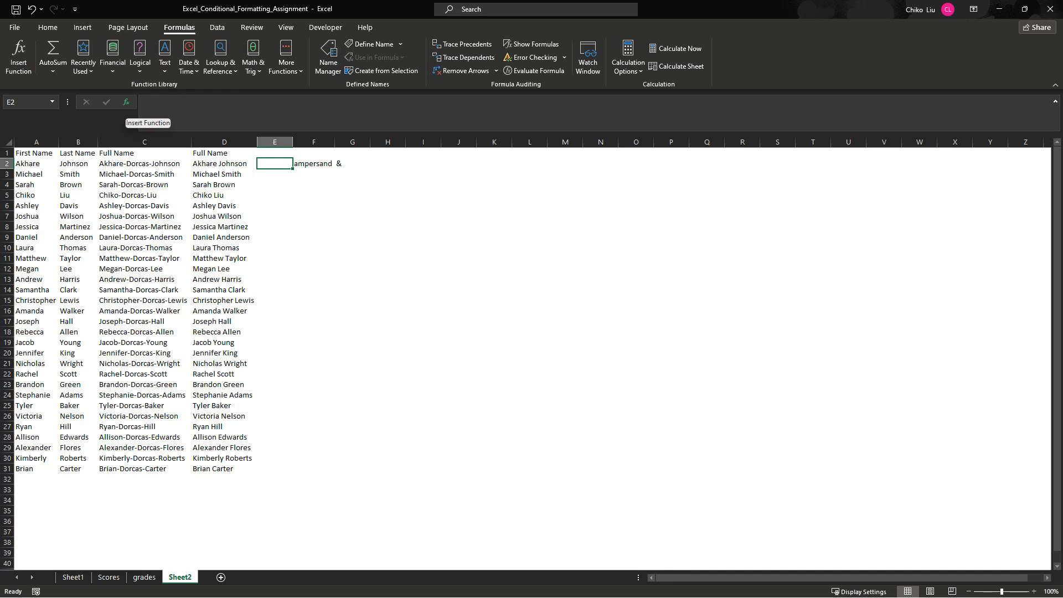
click(126, 101)
text(textj)
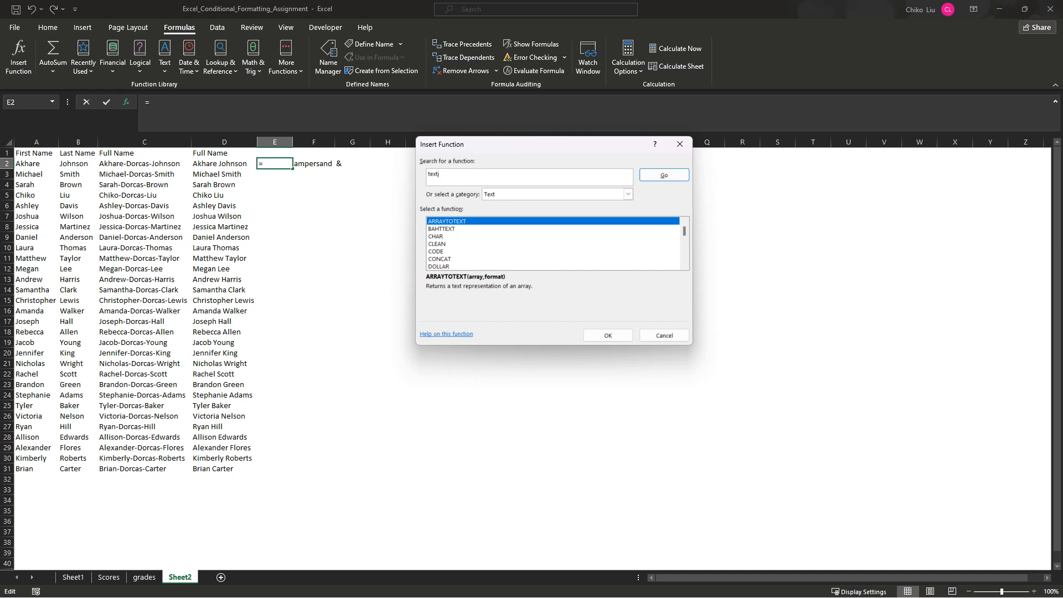
key(Return)
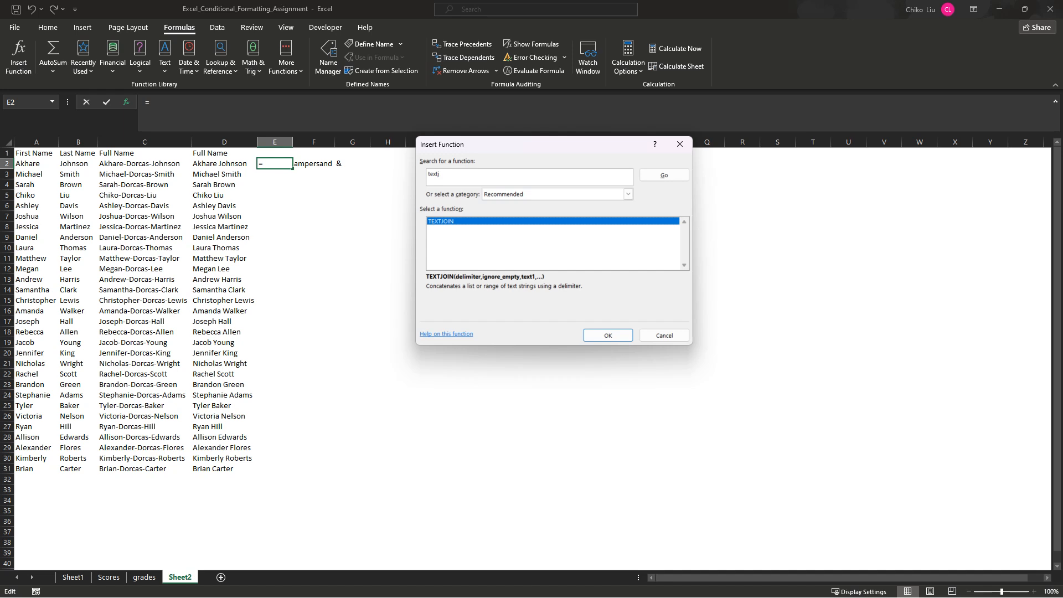
key(Return)
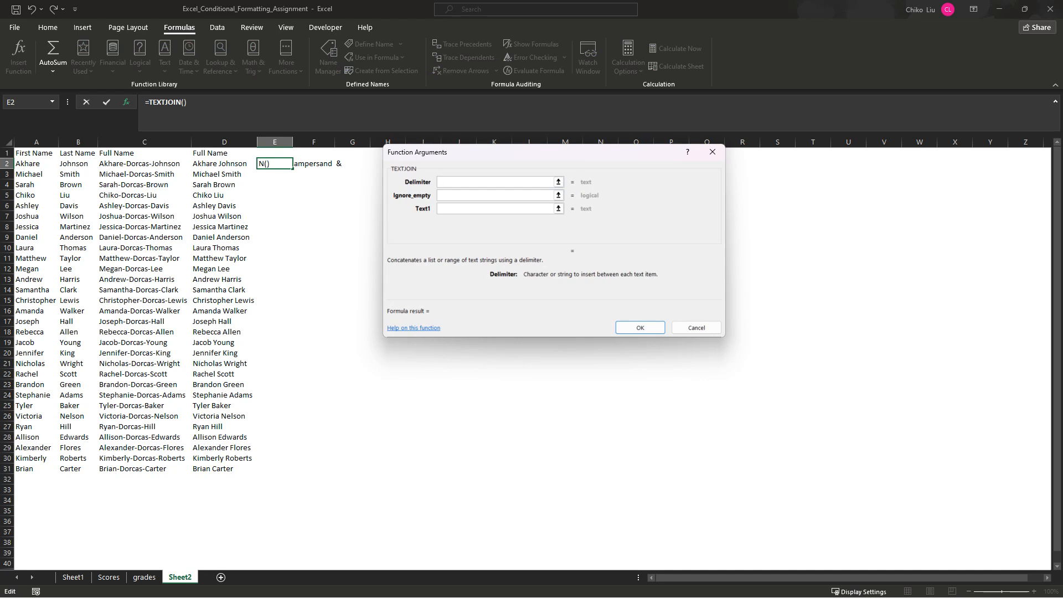
- Set the TEXTJOIN delimiter to a quoted space, Ignore_empty to 0, Text1 to A2 and Text2 to B2, and enter the formula in E2
text(" ")
key(Tab)
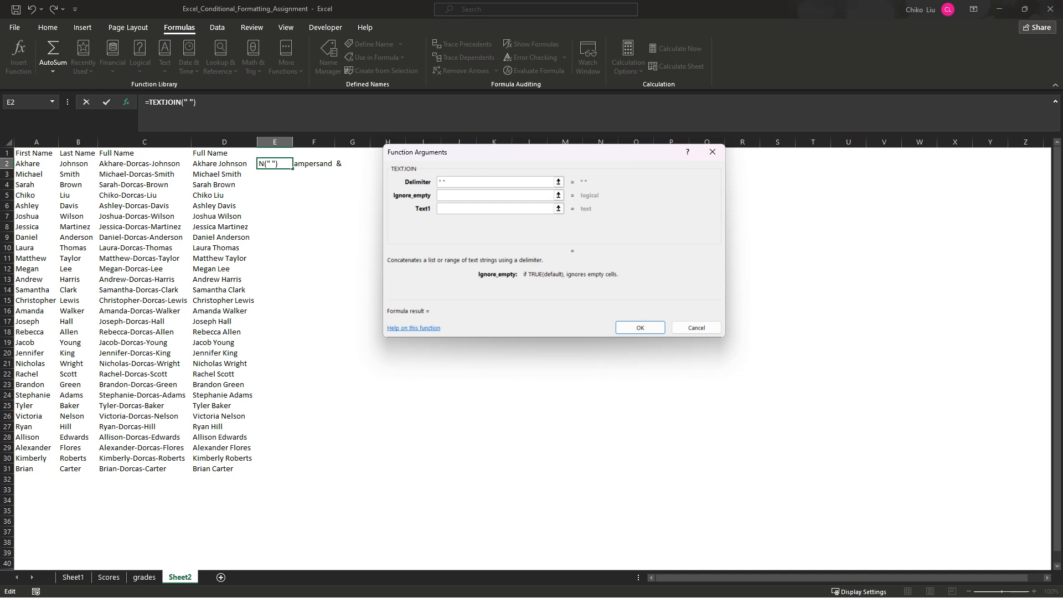
text(0)
click(508, 209)
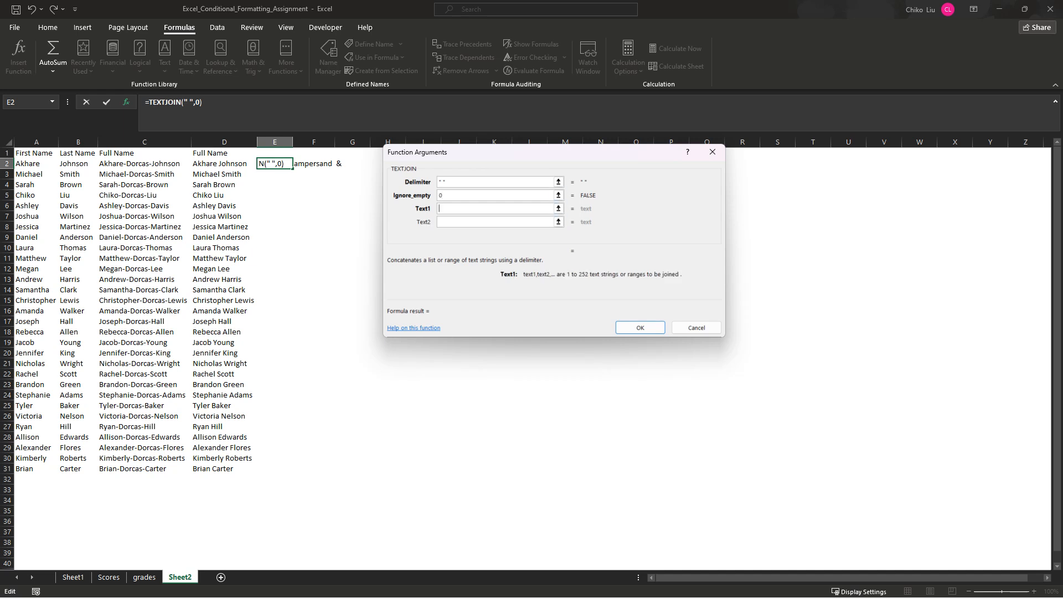
click(36, 164)
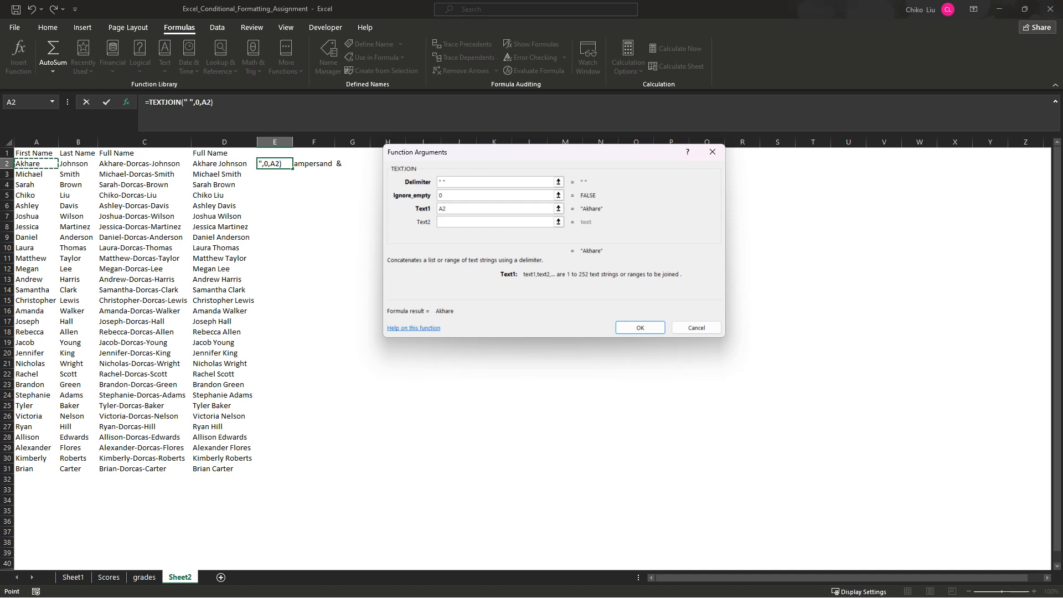
click(498, 222)
click(78, 164)
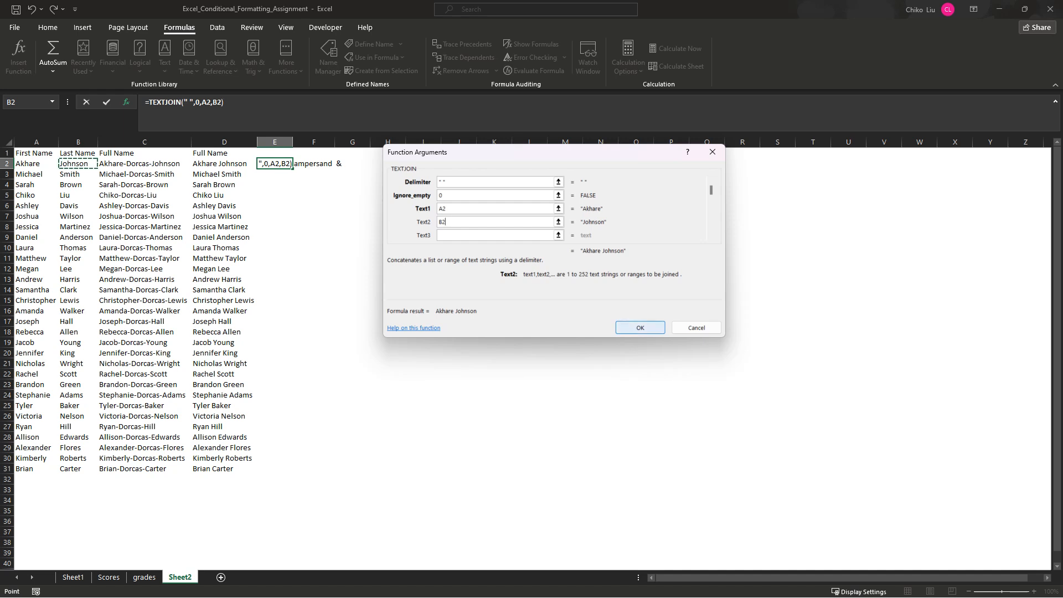
click(640, 328)
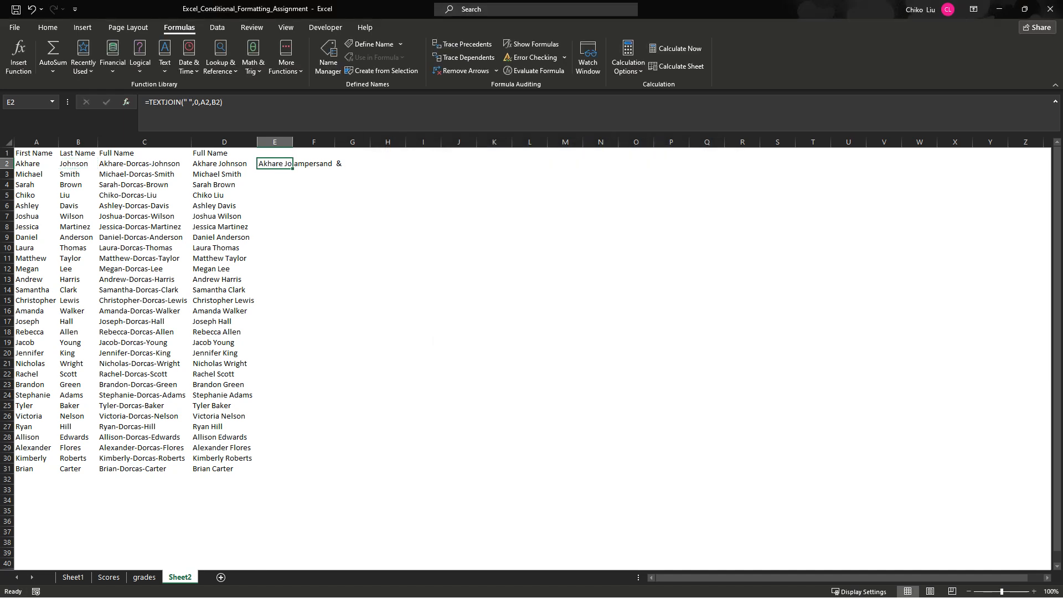
- Fill the TEXTJOIN formula from E2 down through E31 and autofit column E
double_click(293, 142)
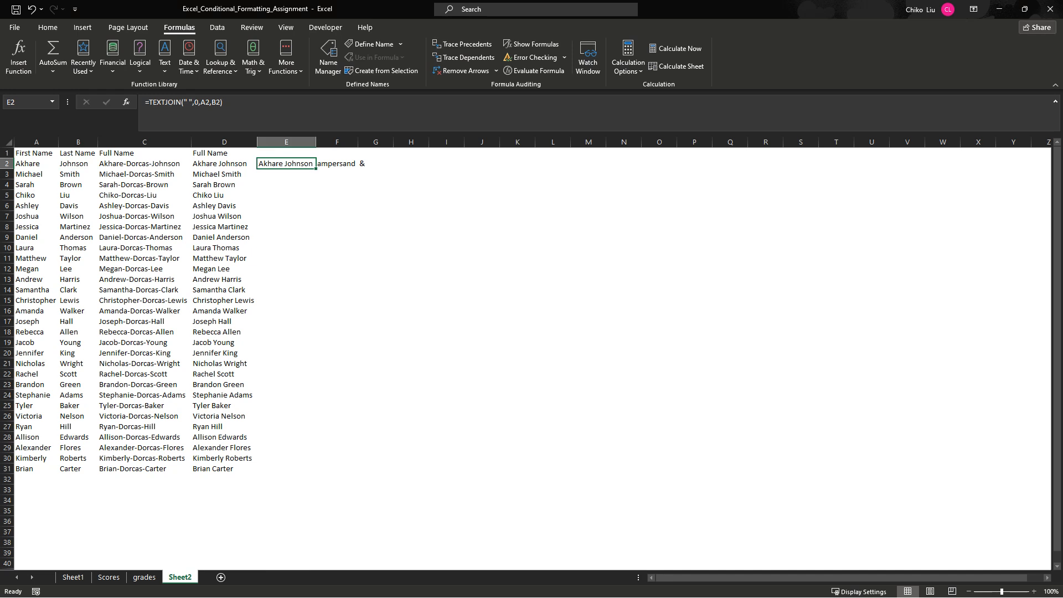
double_click(316, 168)
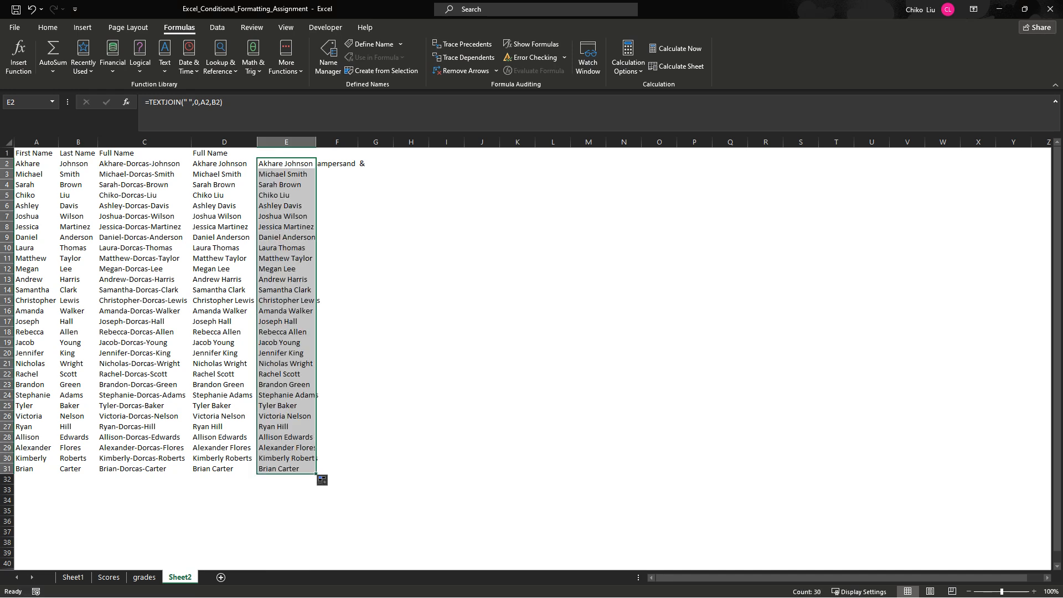
double_click(316, 142)
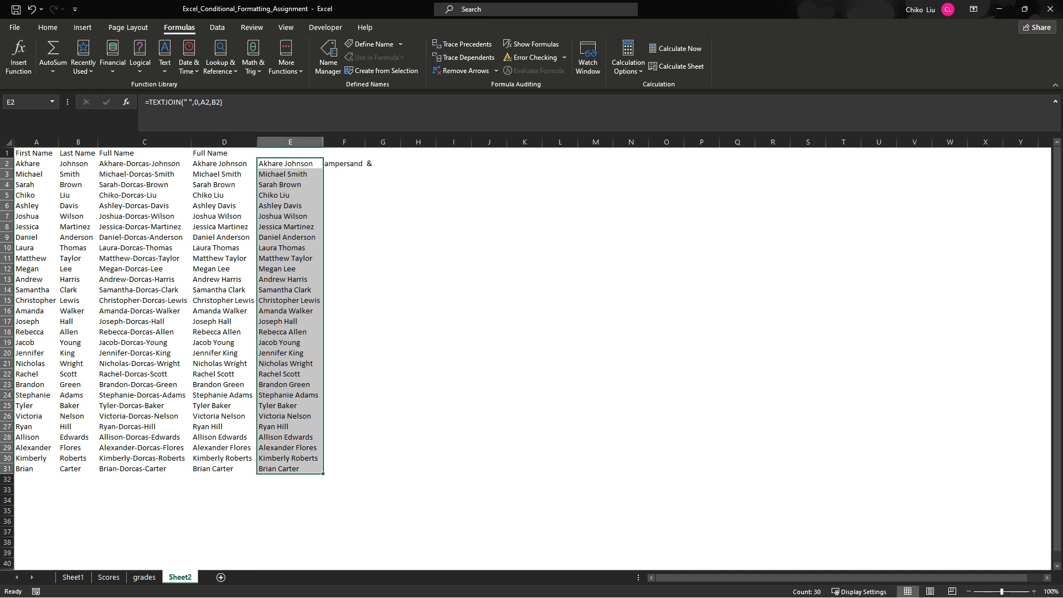
- Review the CONCATENATE formula in D2 and the ampersand formula in C2 against the first and last name columns
click(224, 164)
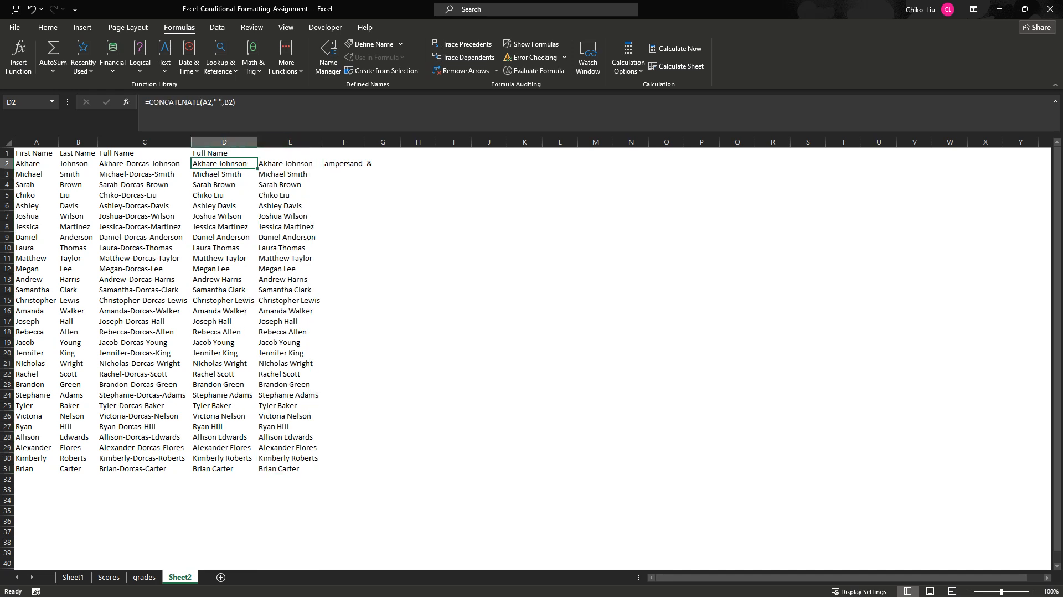
click(144, 164)
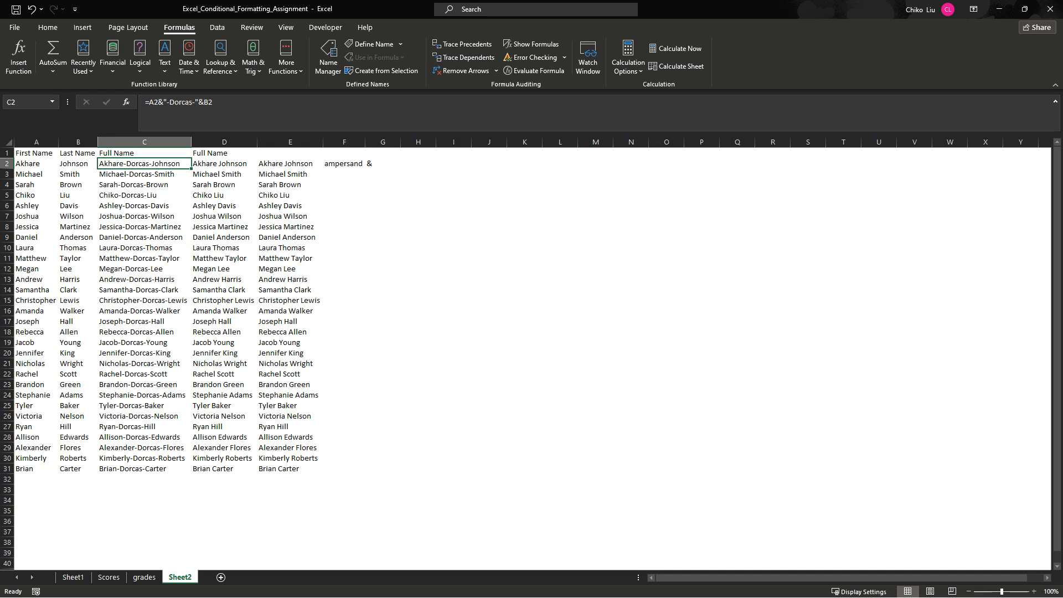
drag(37, 164, 79, 184)
click(37, 153)
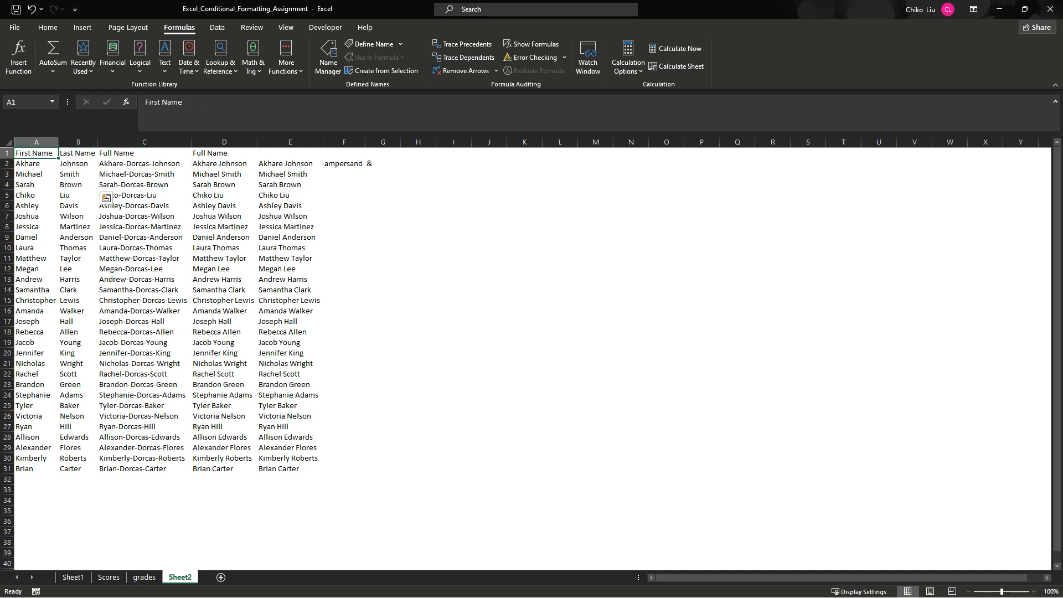
- Copy the first and last name columns A1:B31, paste them as values at J1, and autofit column K
drag(36, 154, 78, 469)
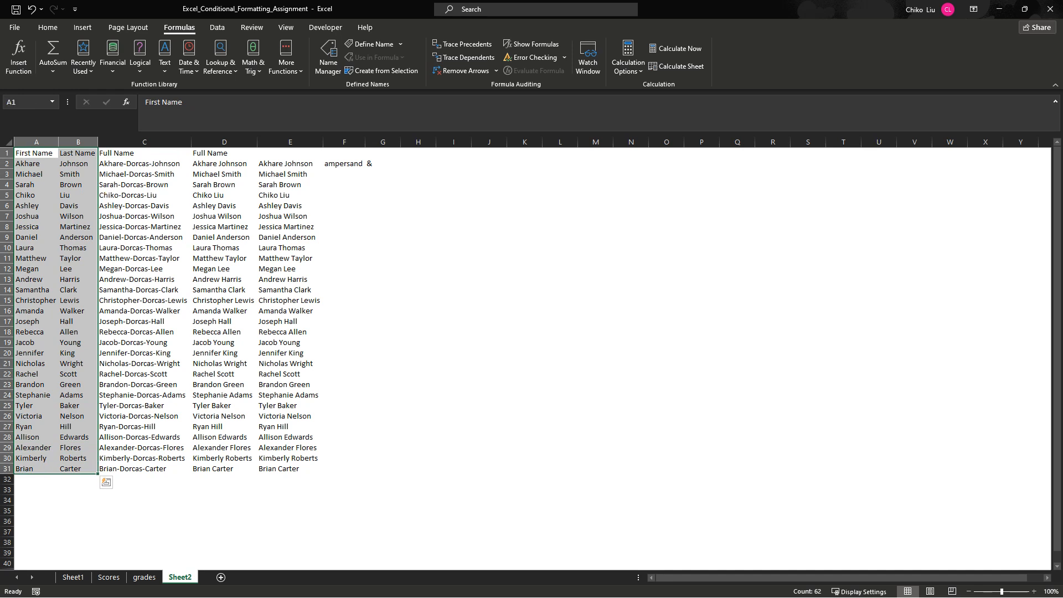
key(ctrl+c)
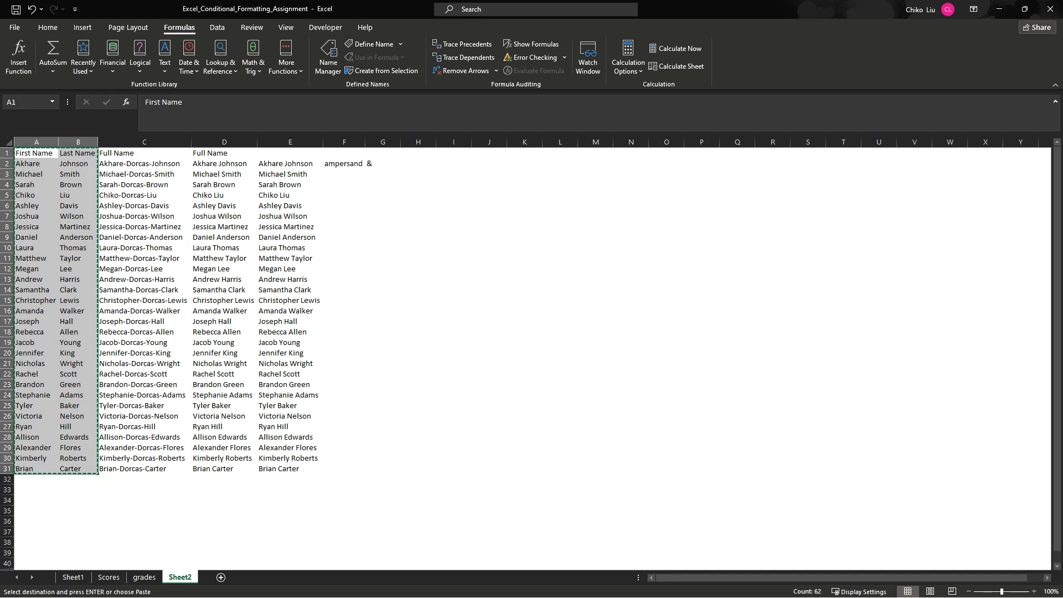
right_click(488, 153)
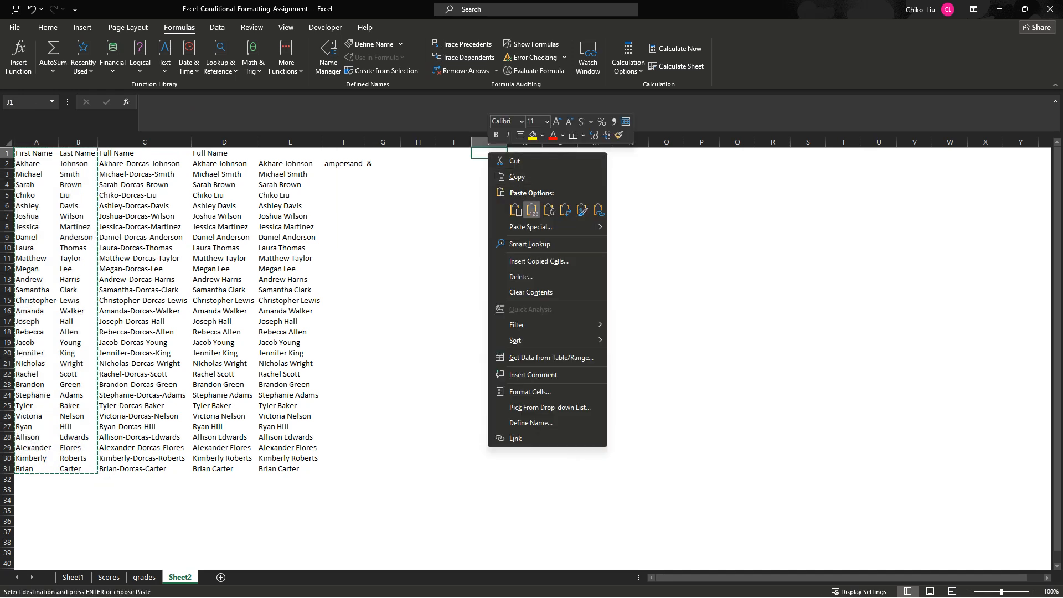
click(531, 209)
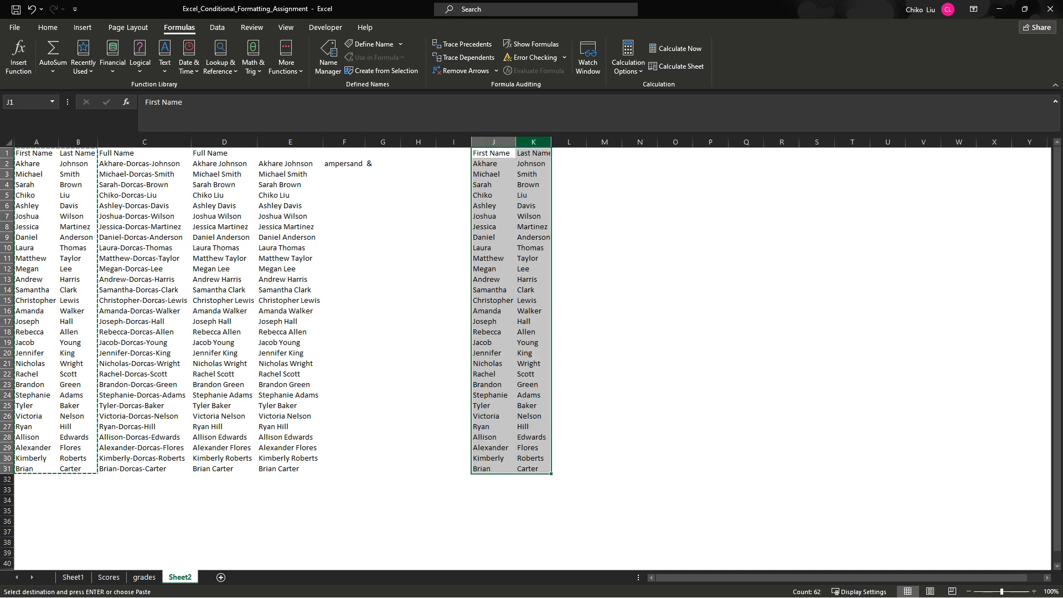
double_click(552, 142)
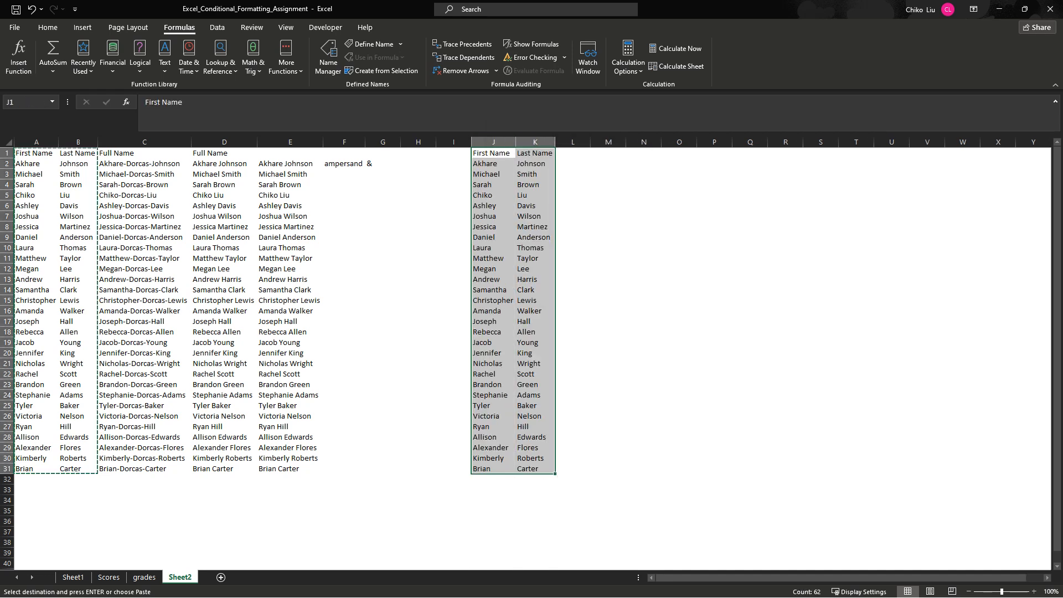
- Enter the header "Middle Name" in cell L1 and autofit column L
click(574, 153)
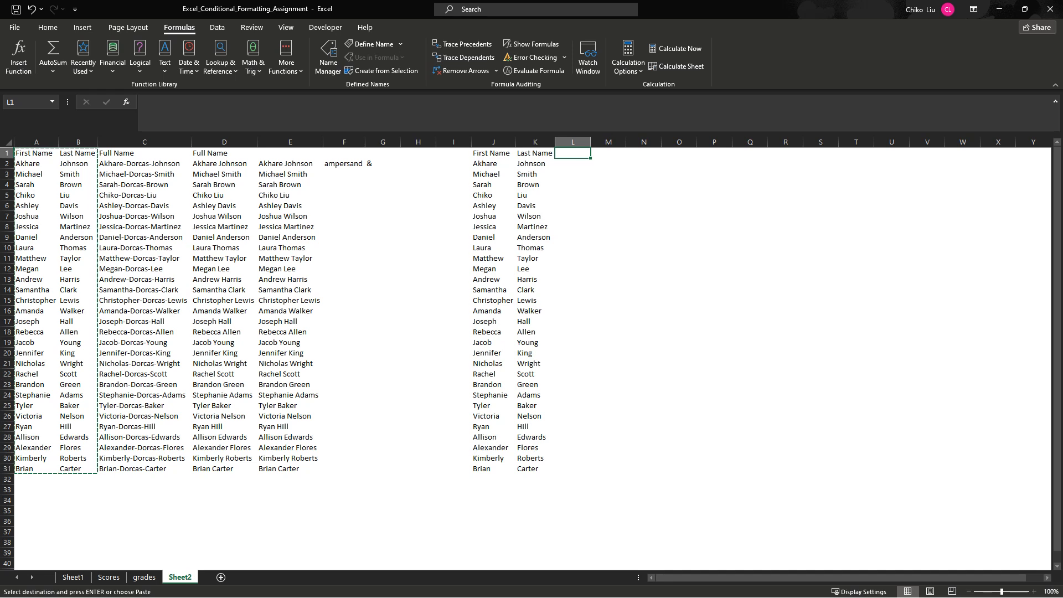
text(Middle Naame)
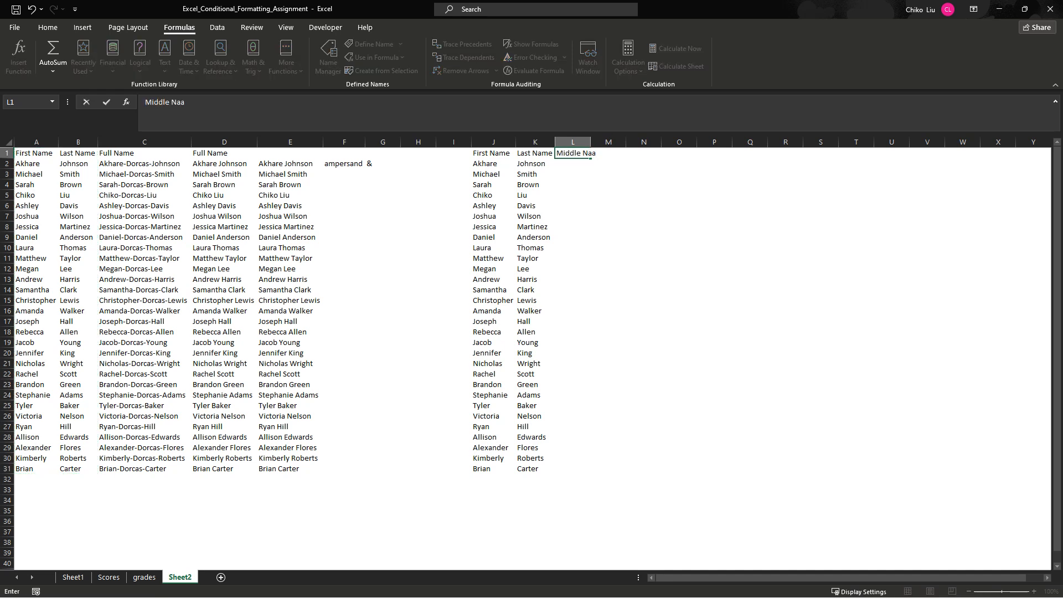
key(BackSpace)
key(BackSpace)
key(BackSpace)
text(me)
key(Return)
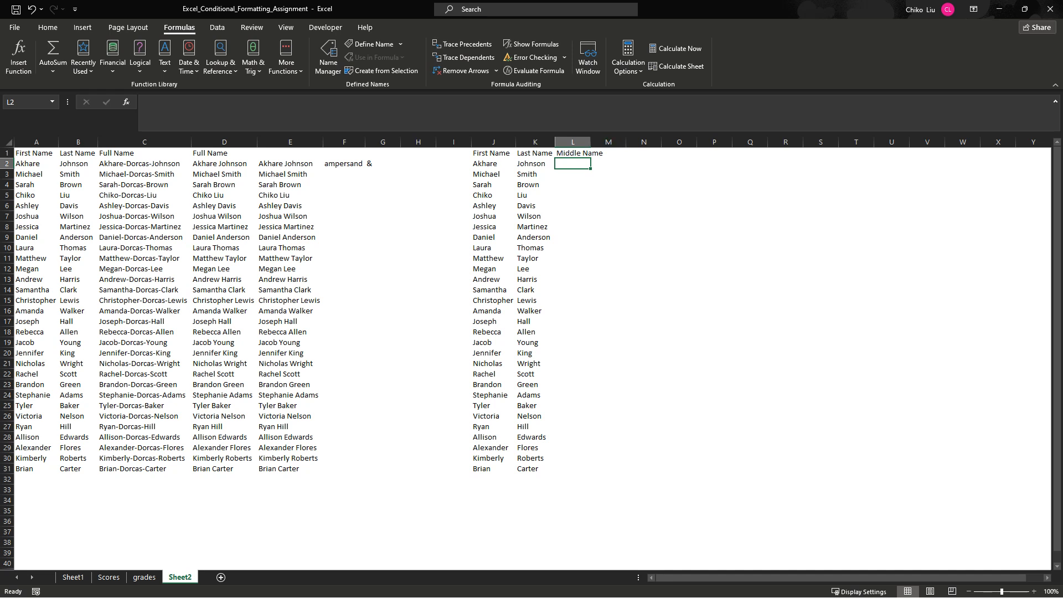
double_click(591, 142)
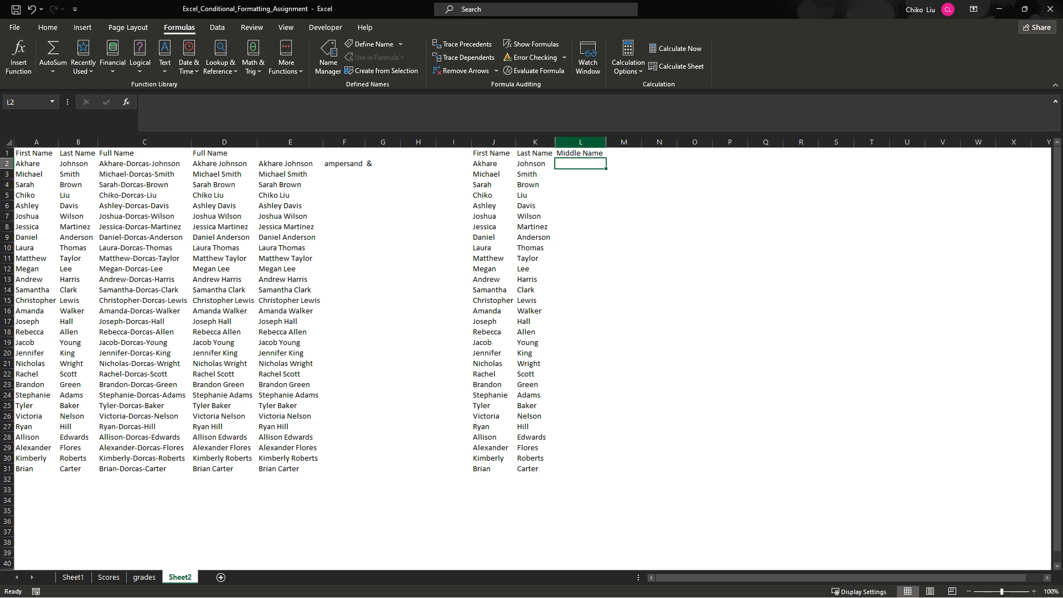
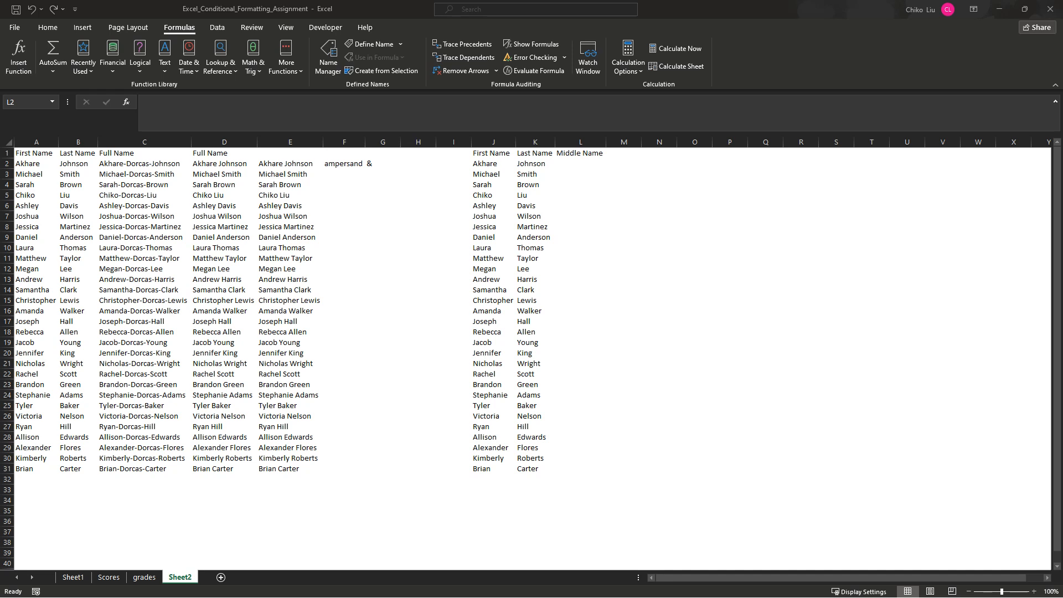
- Paste the copied middle name list at L2, matching the destination formatting
click(581, 164)
right_click(582, 162)
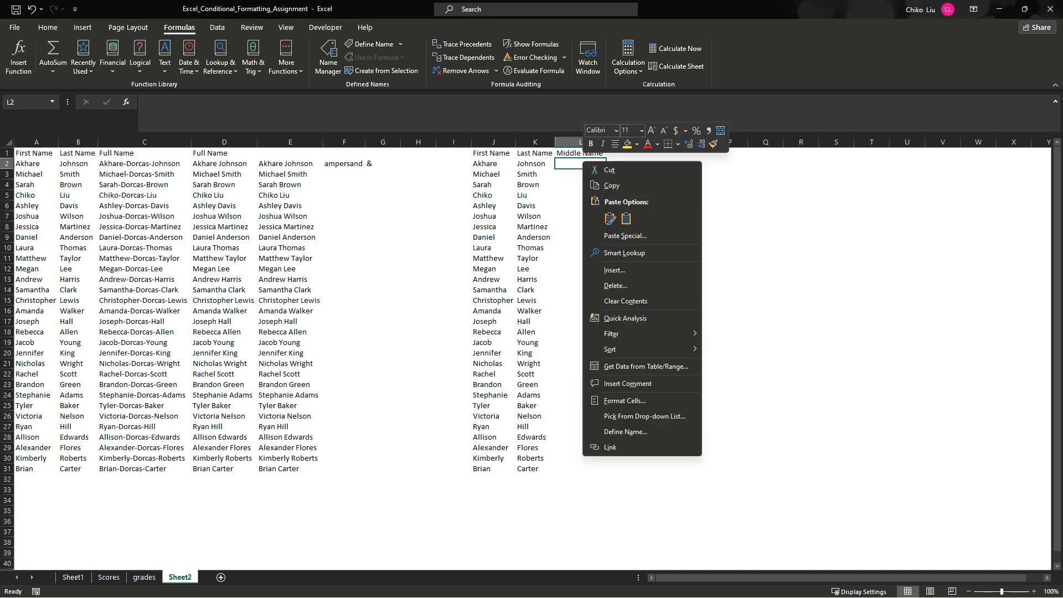
click(626, 219)
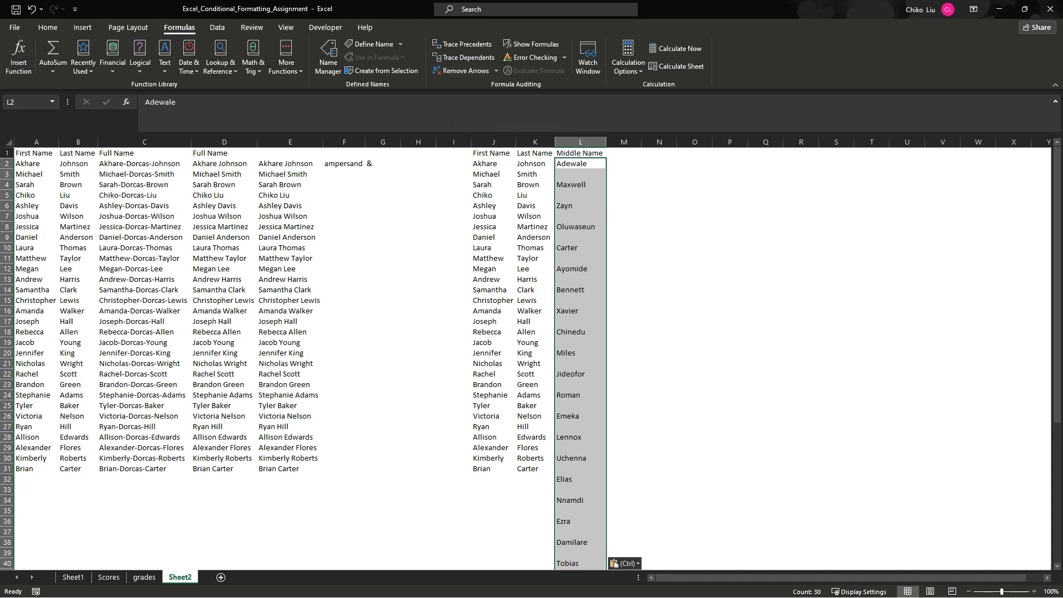
- Select the blank cells in the pasted middle name list with Go To Special and delete them, shifting cells up
key(ctrl+g)
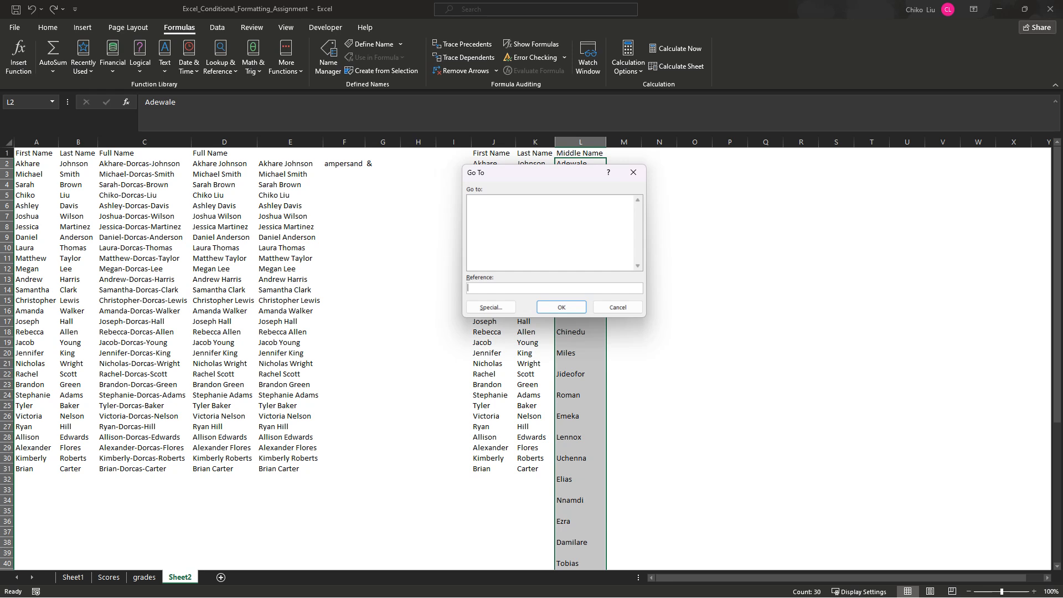
key(alt+s)
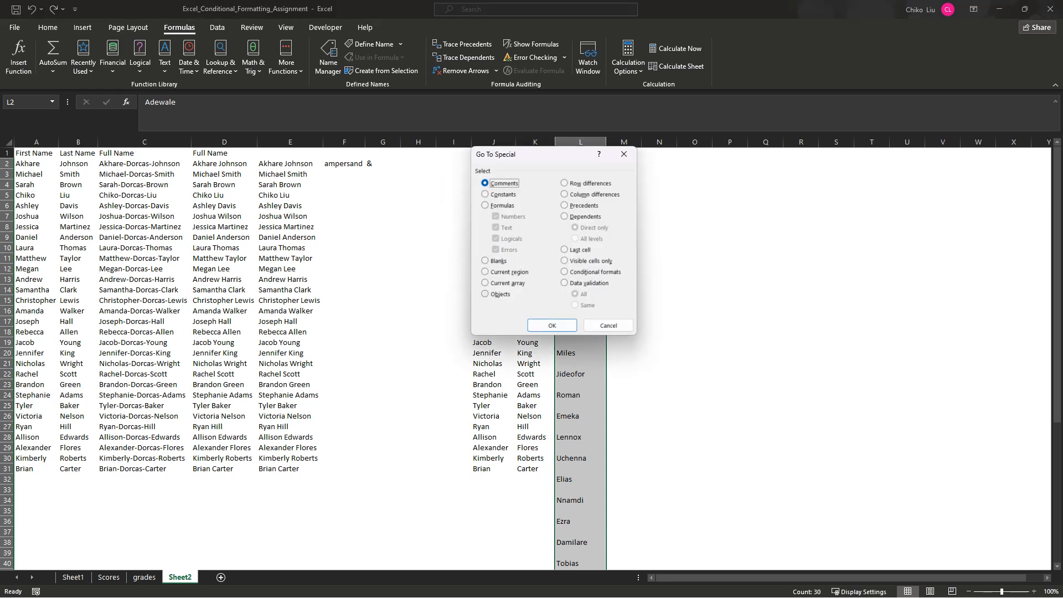
key(alt+k)
key(Return)
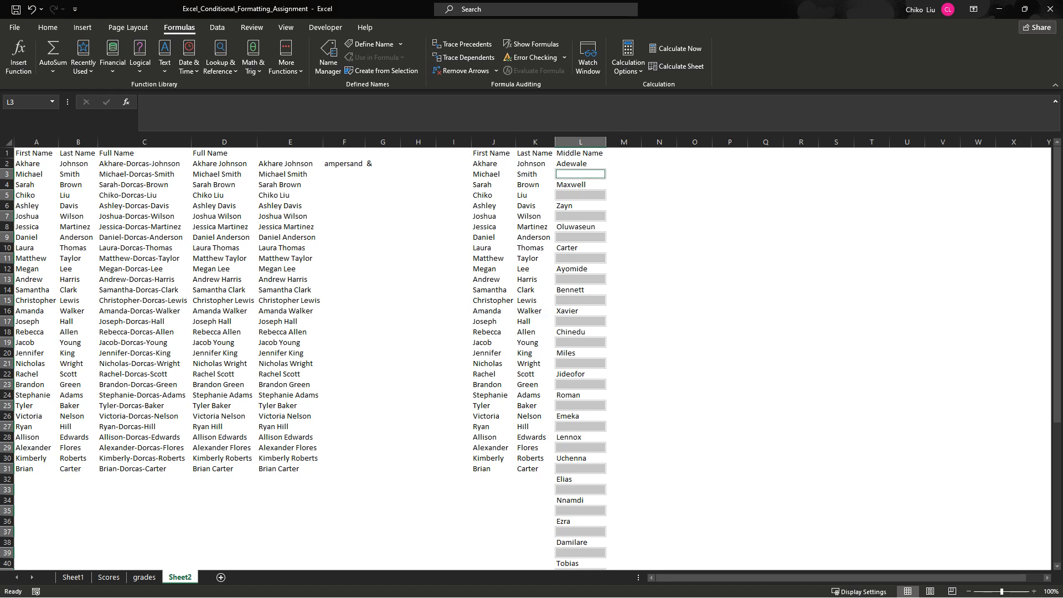
key(ctrl+minus)
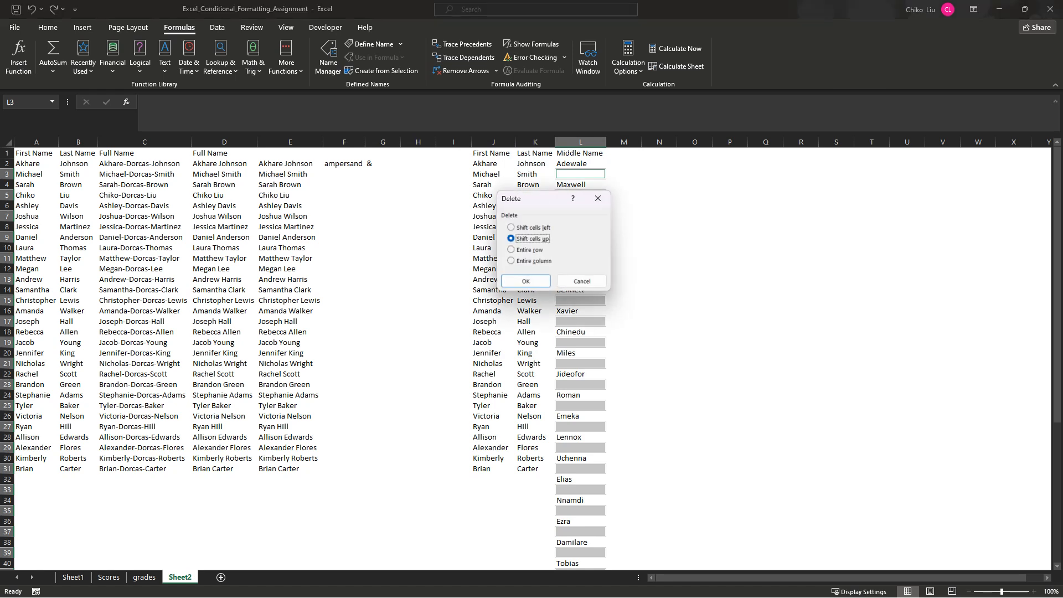
key(Return)
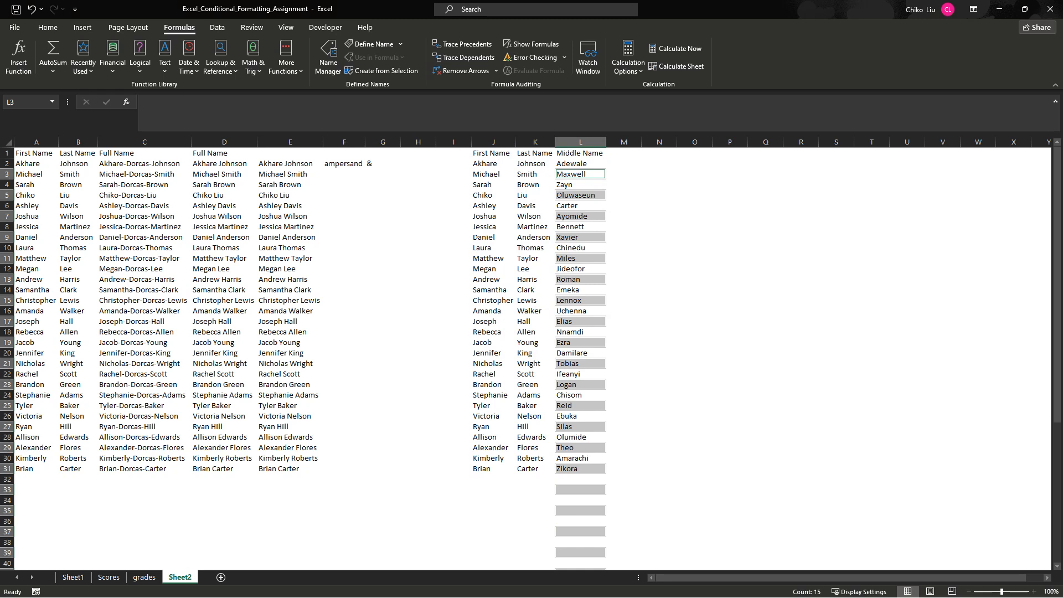
click(580, 438)
key(ctrl+Down)
key(shift+Up)
key(shift+Up)
key(shift+Up)
key(shift+Up)
key(shift+Up)
key(shift+Up)
key(shift+Up)
key(shift+Up)
key(shift+Up)
key(shift+Up)
key(shift+Up)
key(shift+Up)
key(shift+Up)
key(shift+Up)
key(shift+Up)
key(shift+Up)
key(shift+Up)
key(shift+Up)
key(shift+Up)
key(shift+Up)
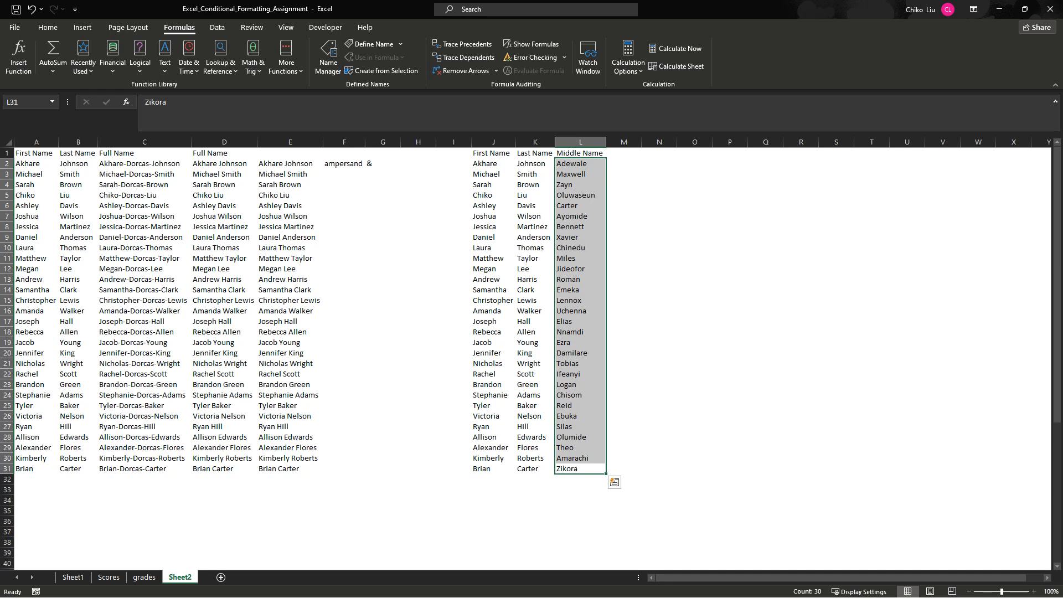
- Widen column M and fill the "Full Name" header from D1 across to E1
click(624, 153)
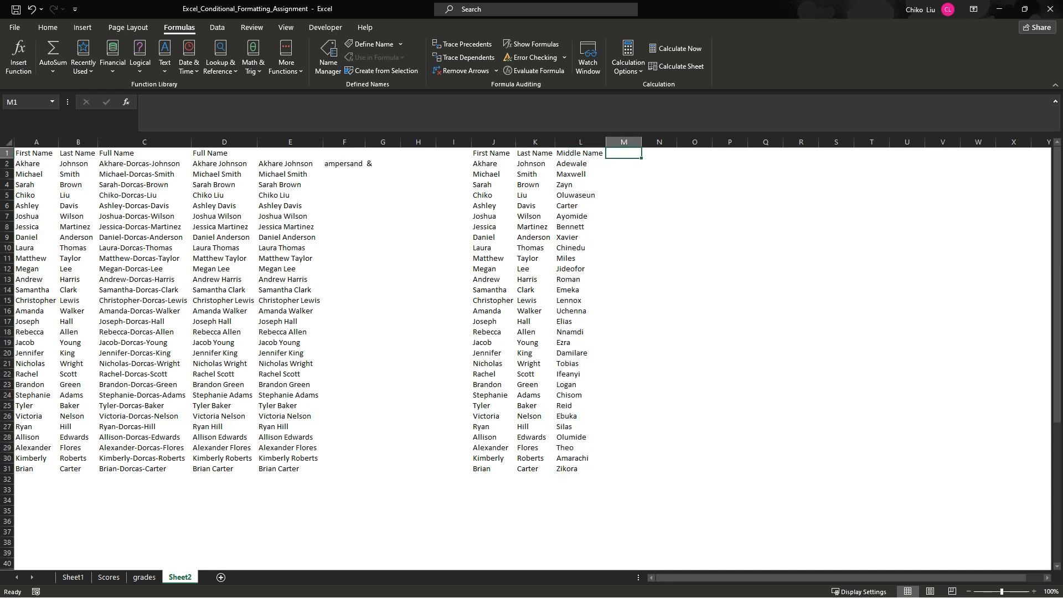
drag(641, 142, 695, 142)
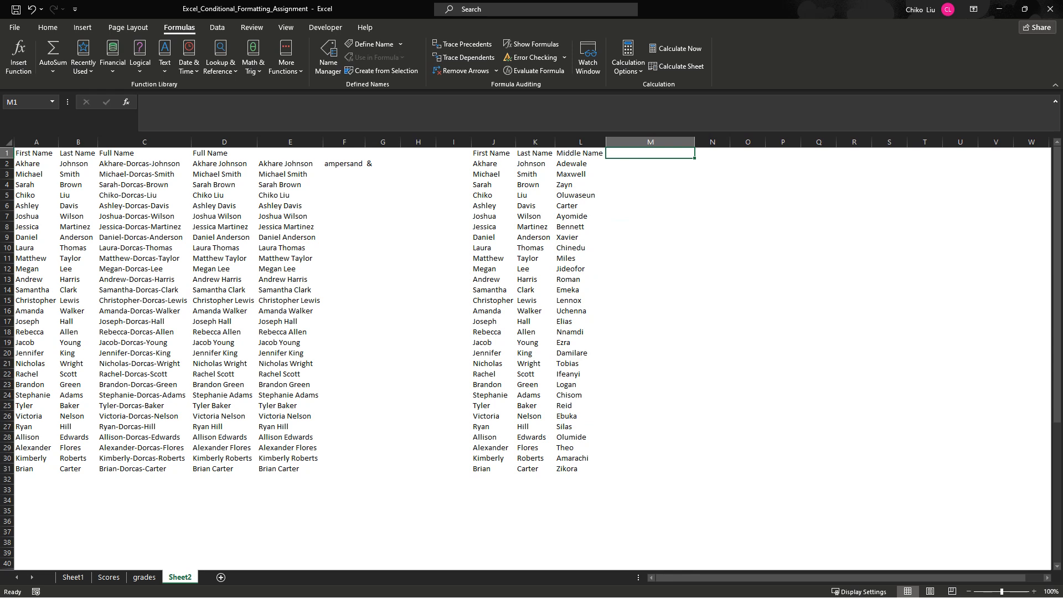
click(224, 153)
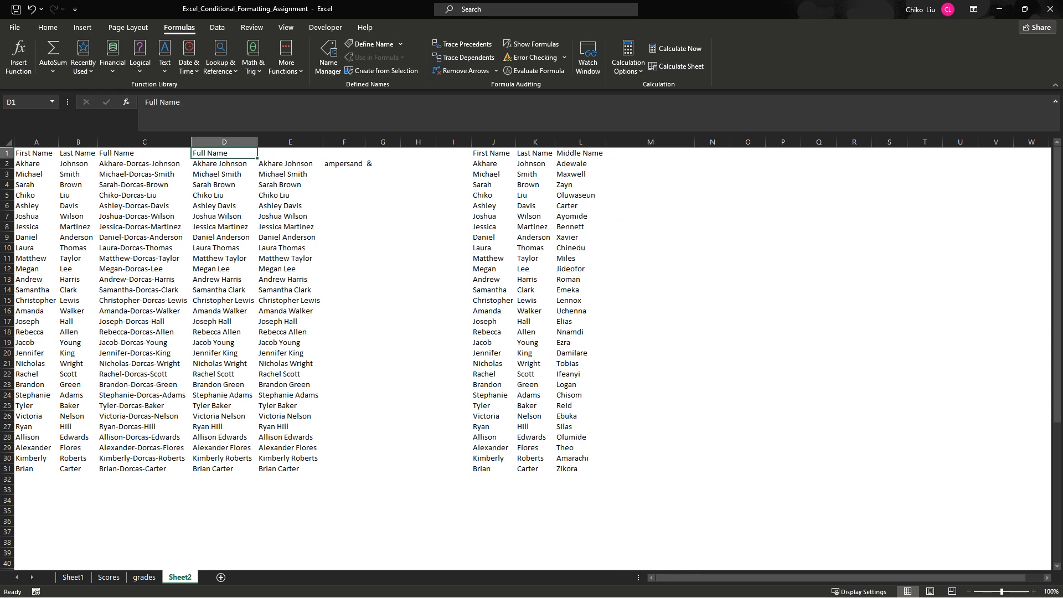
drag(257, 158, 311, 156)
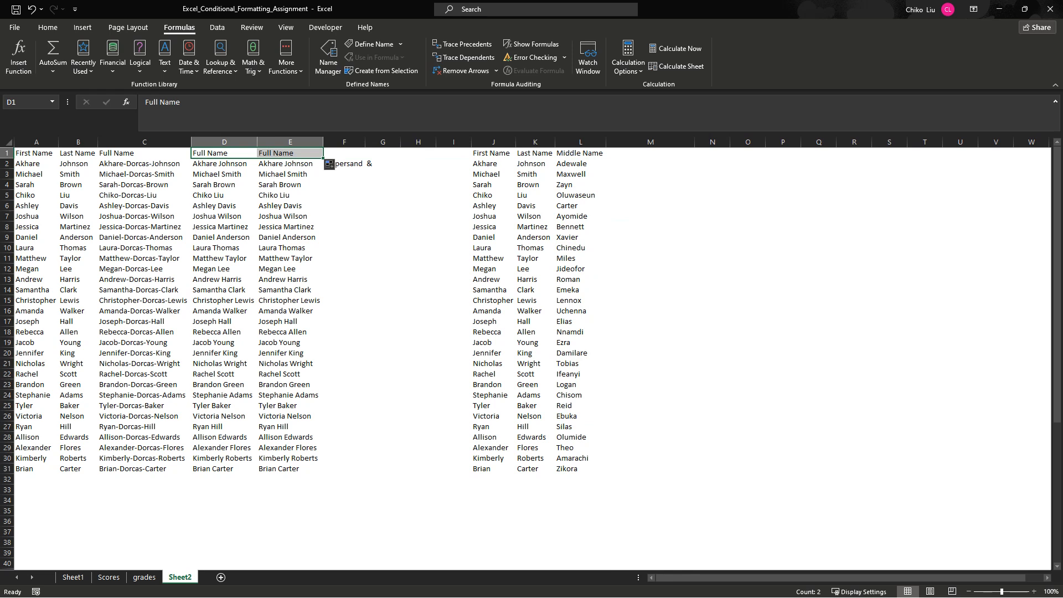
- Enter the header "Full Name" in cell M1 beside the Middle Name column
click(650, 153)
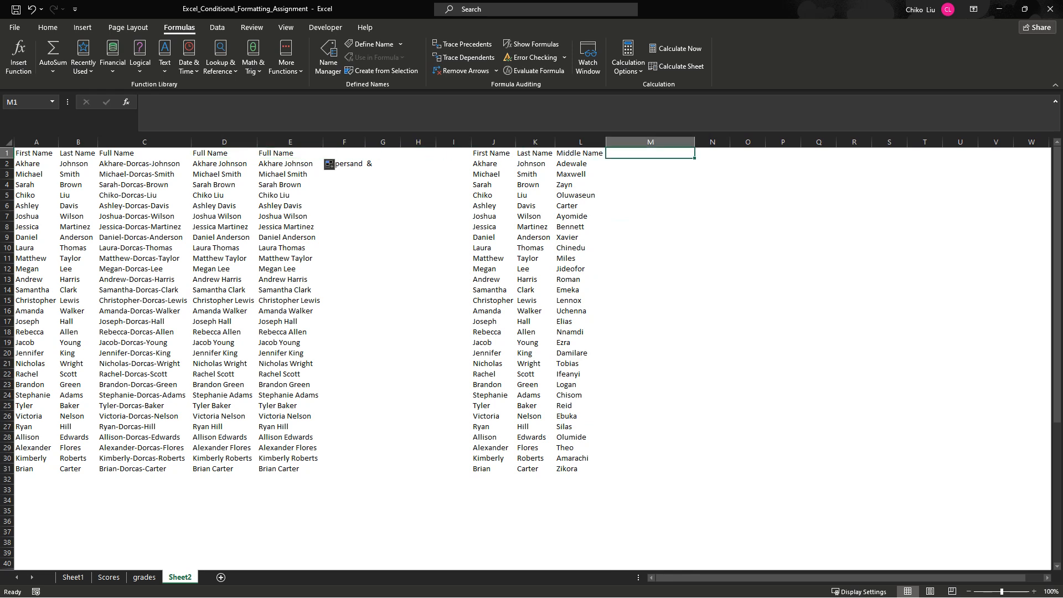
text(Full)
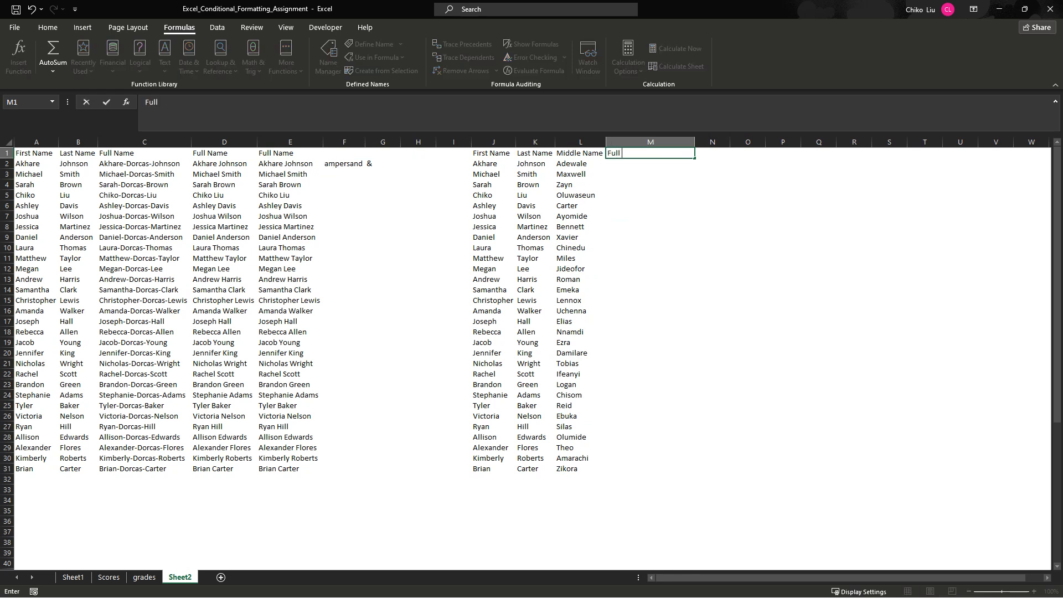
text(l Name)
click(492, 154)
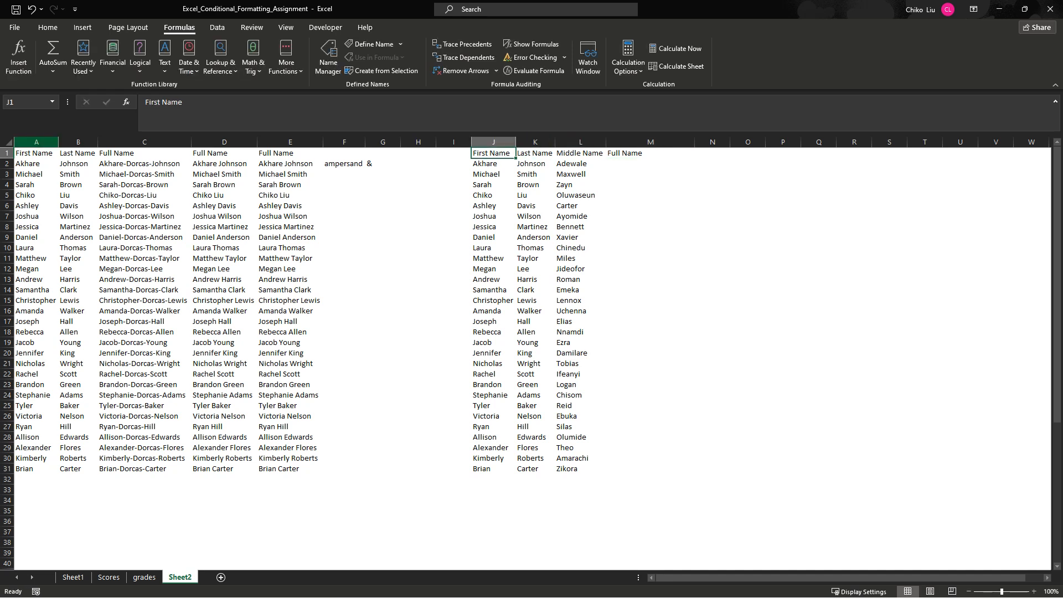
- Insert a blank row above the headers and enter the label "with formular" in M1
right_click(7, 153)
click(37, 246)
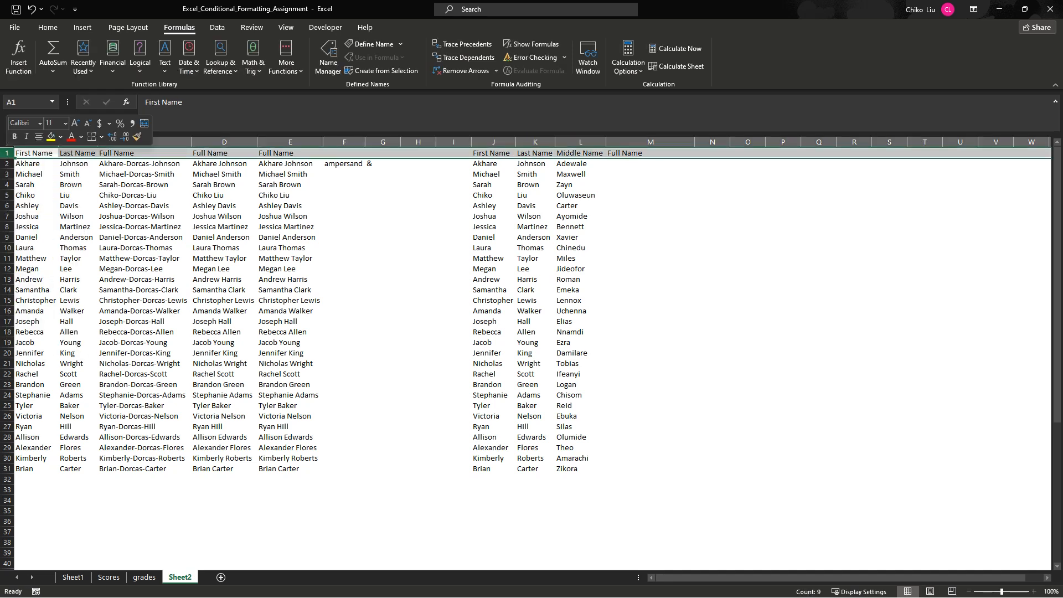
click(650, 153)
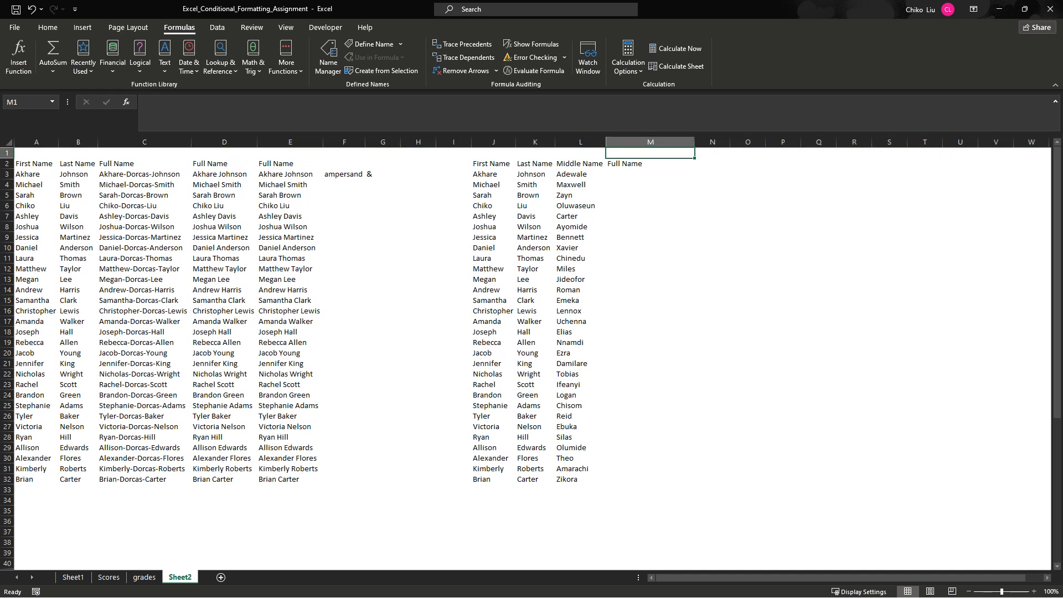
text(with)
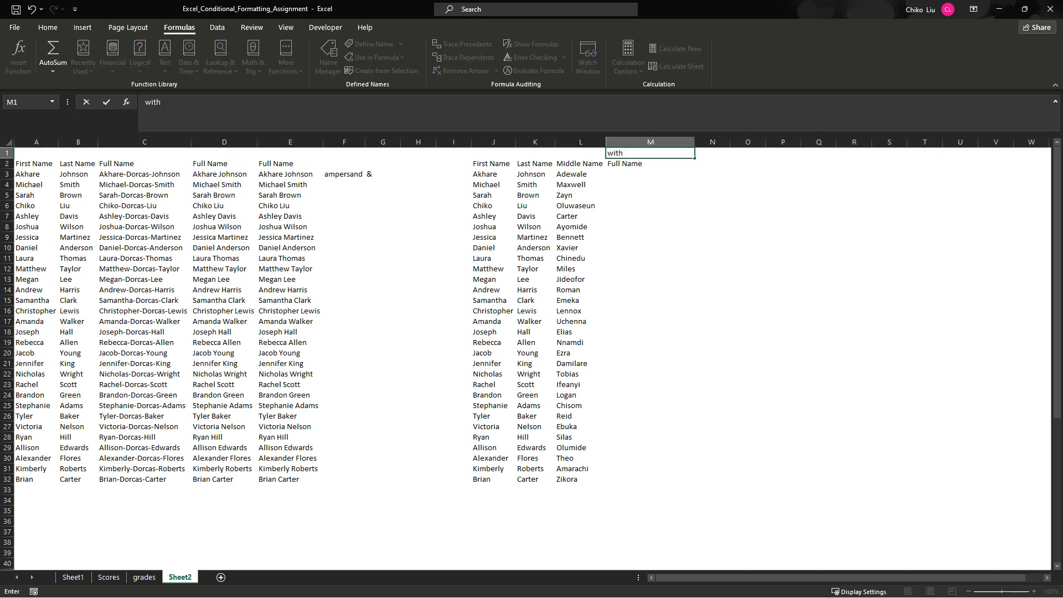
text( formular)
key(Tab)
- Enter the label "CONCATENATE FUNCTION" in N1 and autofit column N
text(C)
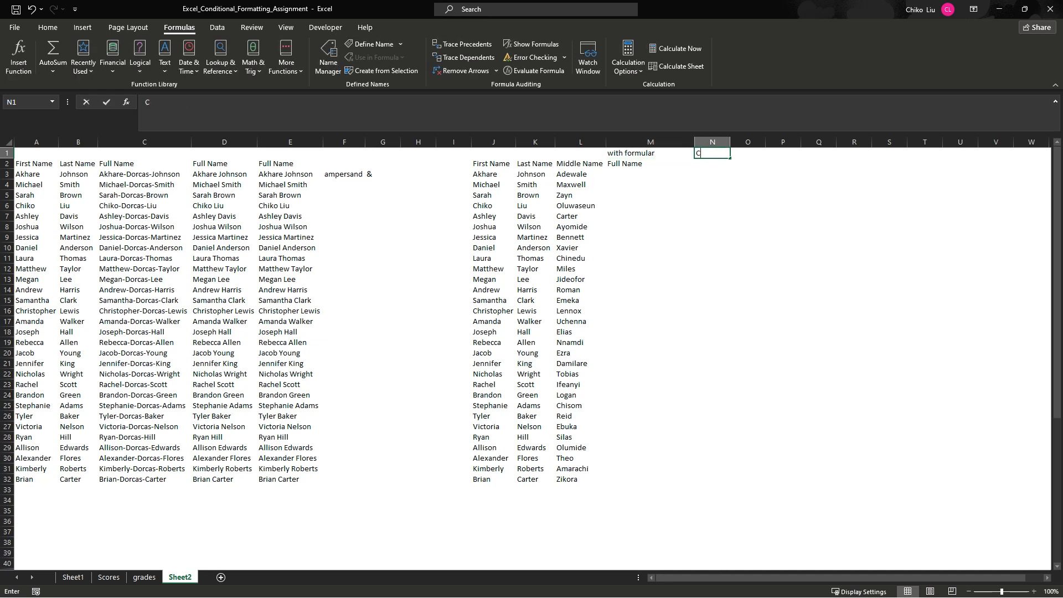
text(ONCATENA)
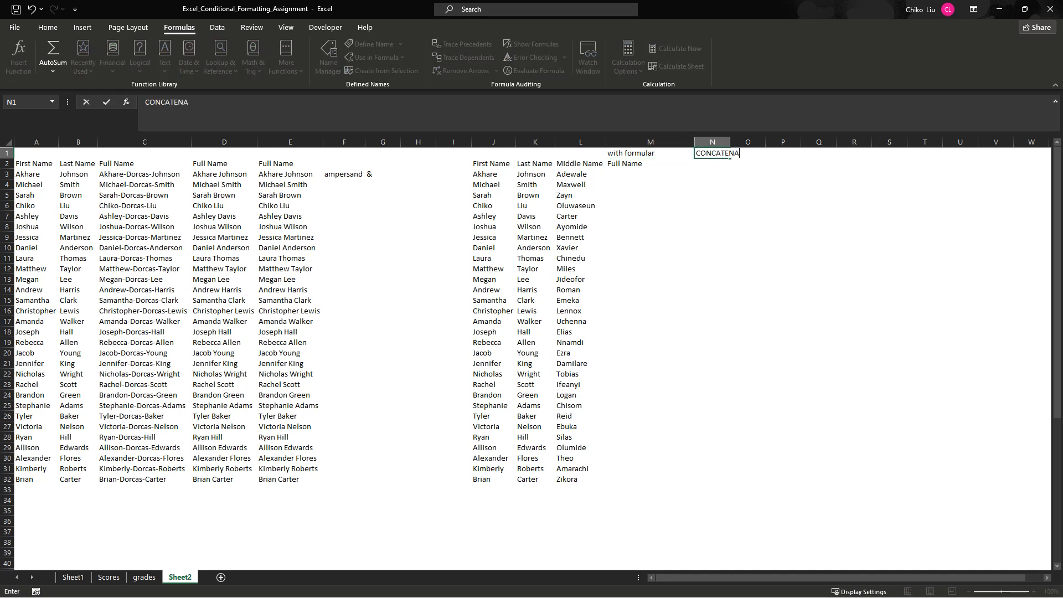
text(TE FUNCTION)
key(ctrl+Return)
key(Tab)
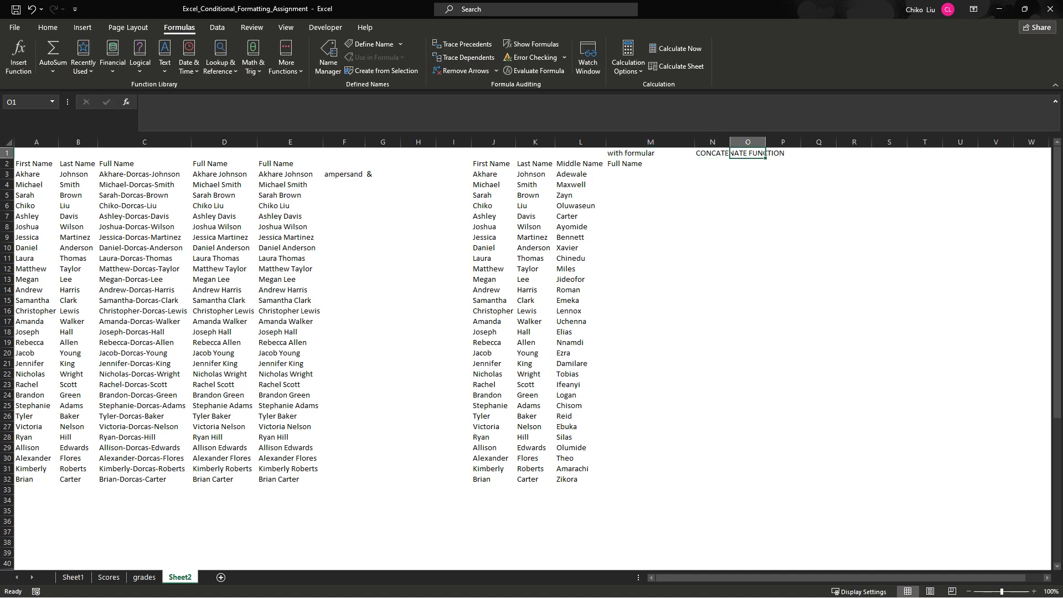
double_click(729, 143)
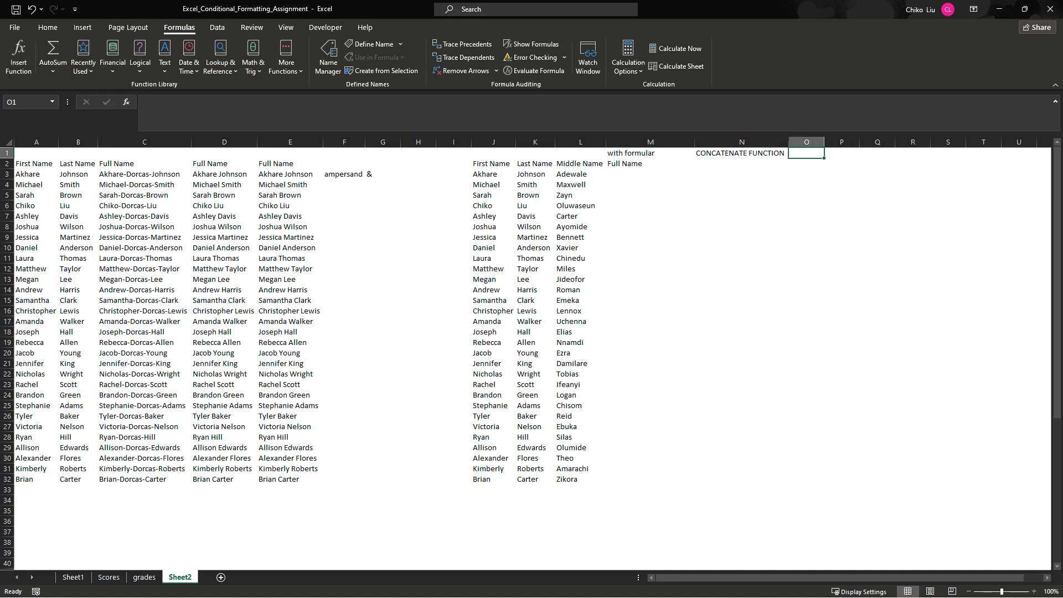
- Enter the label "TEXTJOIN FUNCTION" in cell O1
text(TEXTJO)
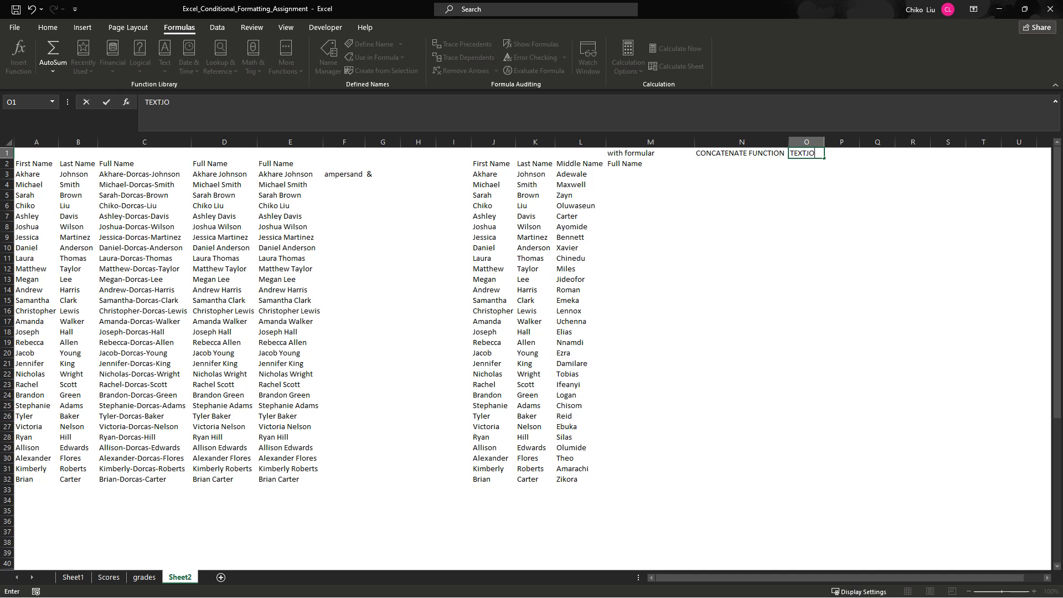
text(IN FUNCTION)
- Copy the labels in M1:O1, paste them as values at C1, and widen columns D, E and O to fit
drag(637, 153, 806, 152)
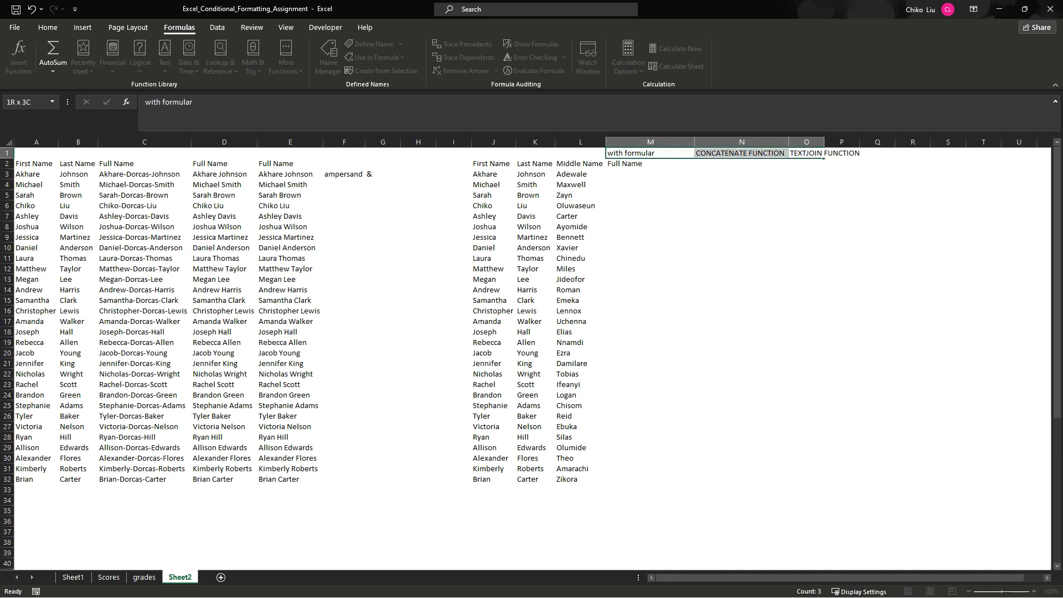
key(ctrl+c)
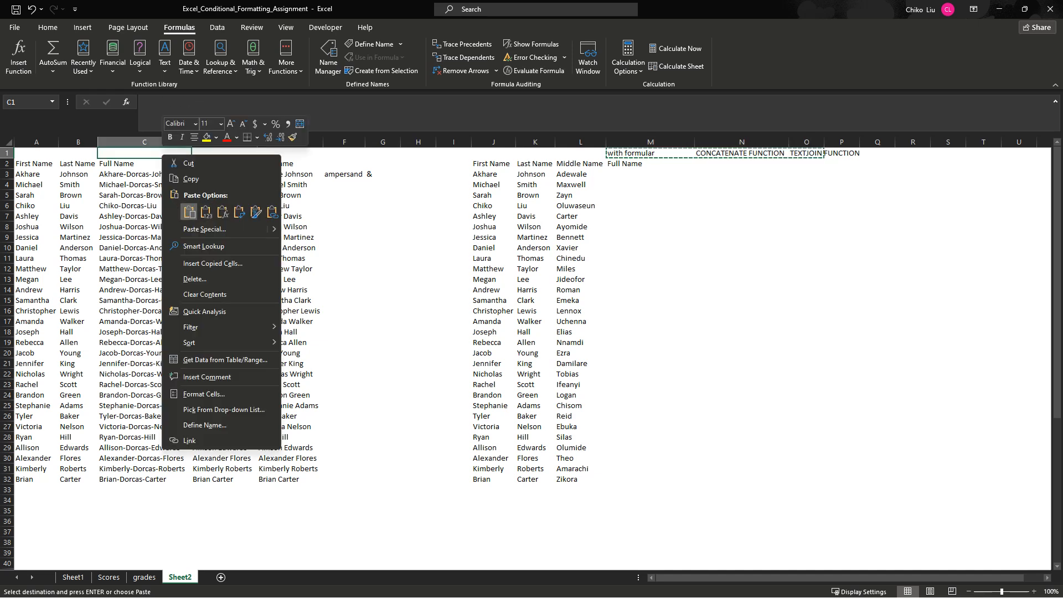
click(206, 212)
drag(258, 142, 286, 142)
drag(351, 142, 361, 142)
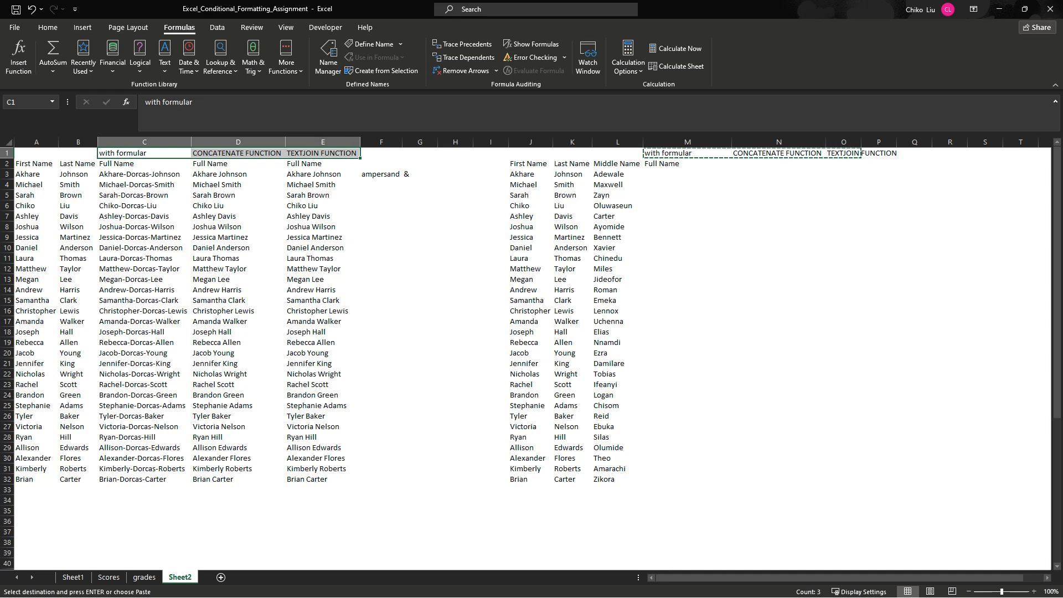
double_click(861, 142)
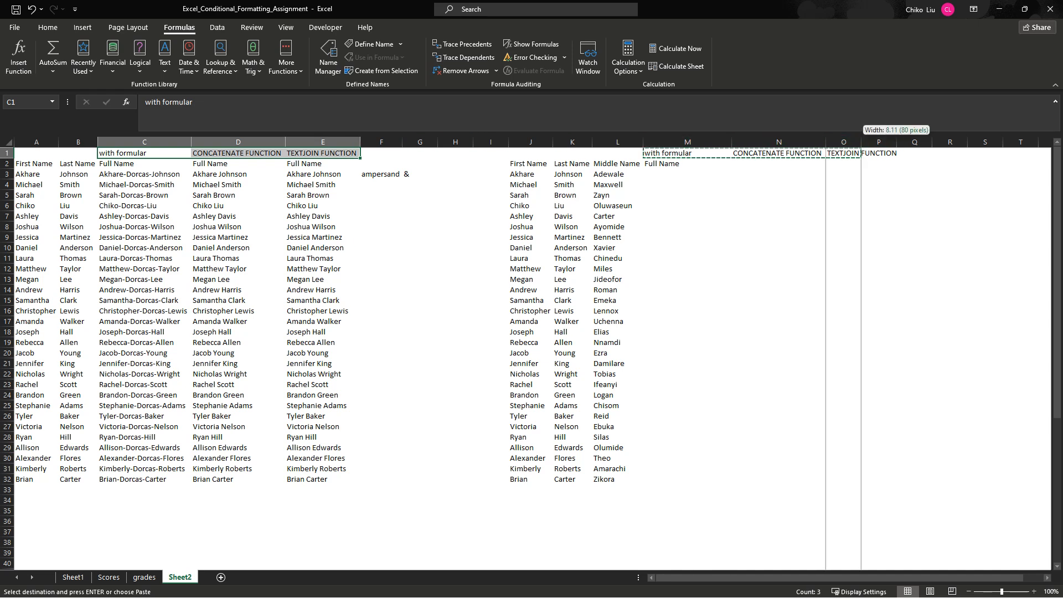
- Fill the "Full Name" header from M2 across N2:O2
click(687, 164)
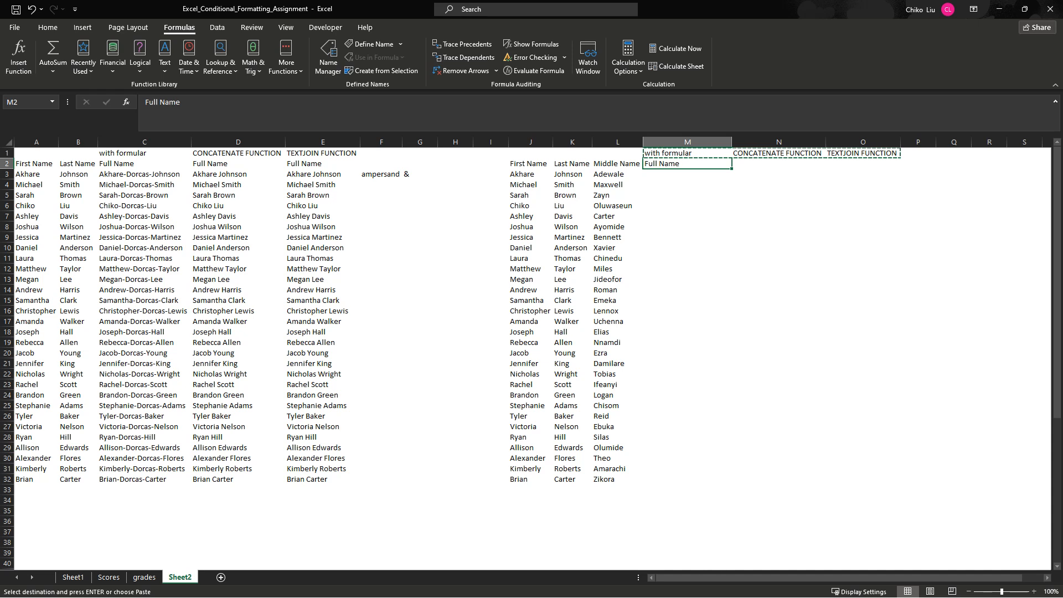
drag(731, 168, 830, 171)
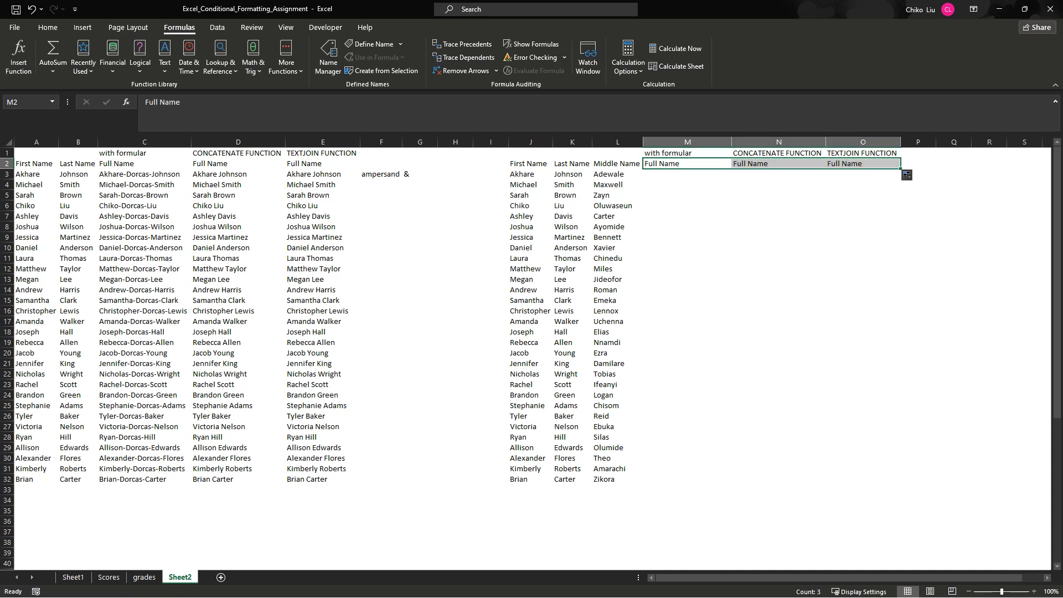
click(687, 163)
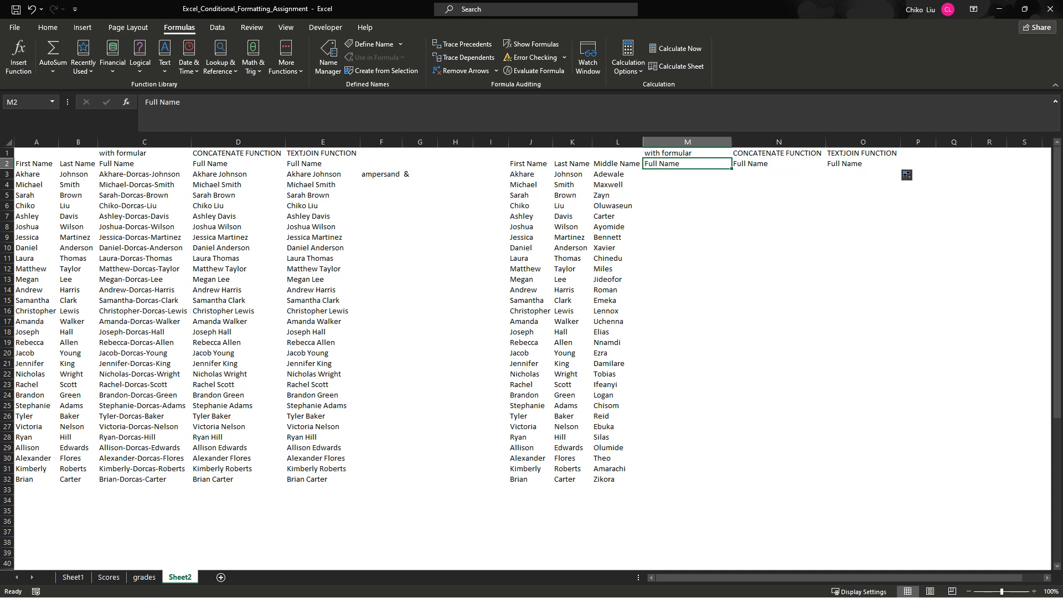
click(863, 164)
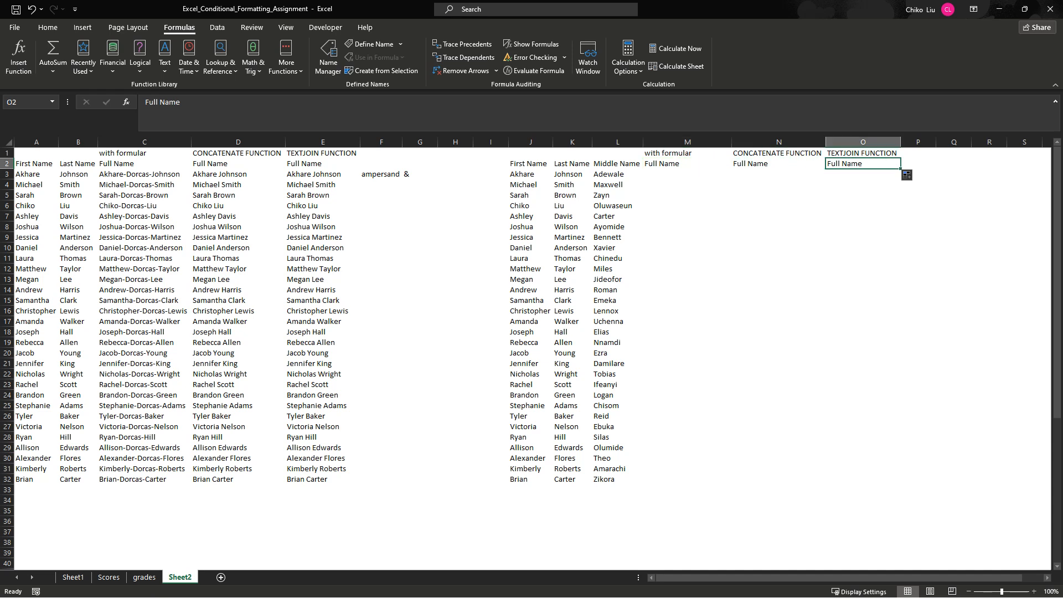
- Enter the formula =J3&" "&L3&" "&K3 in M3 to join first, middle and last names with spaces
click(687, 175)
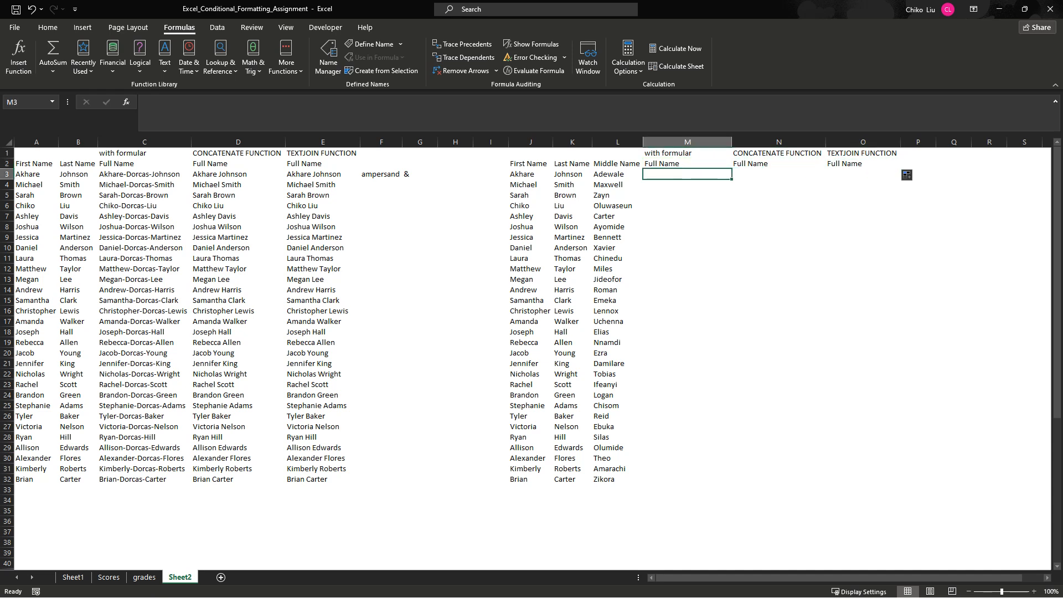
text(=)
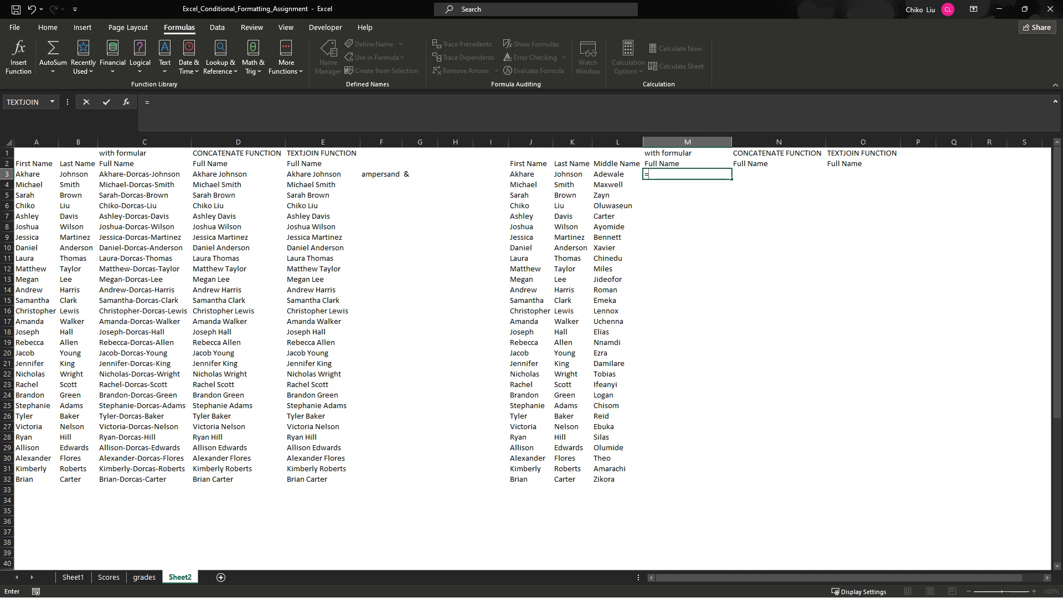
click(531, 174)
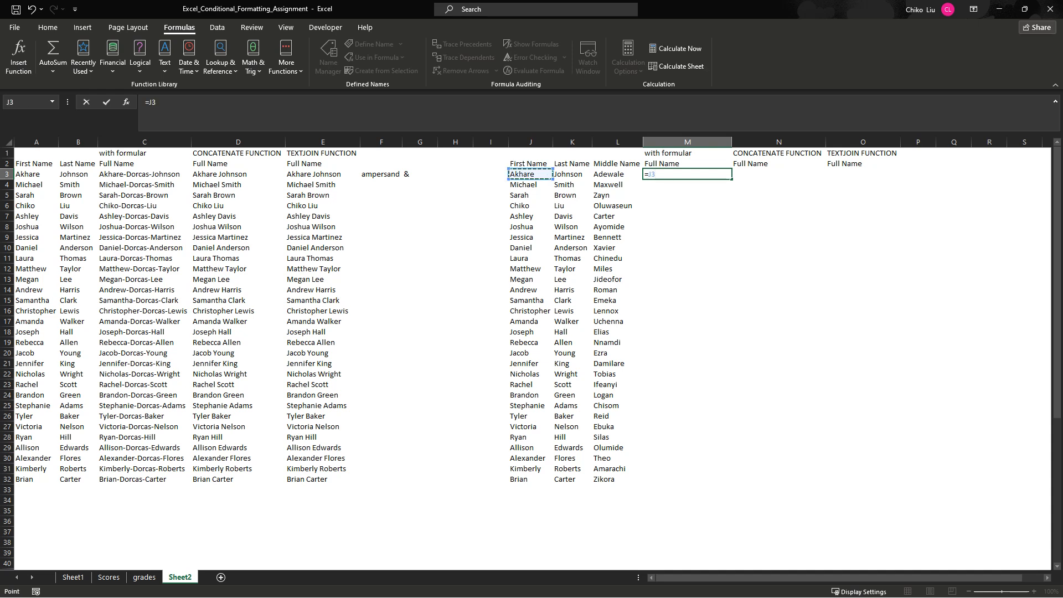
text(&" "&)
key(Left)
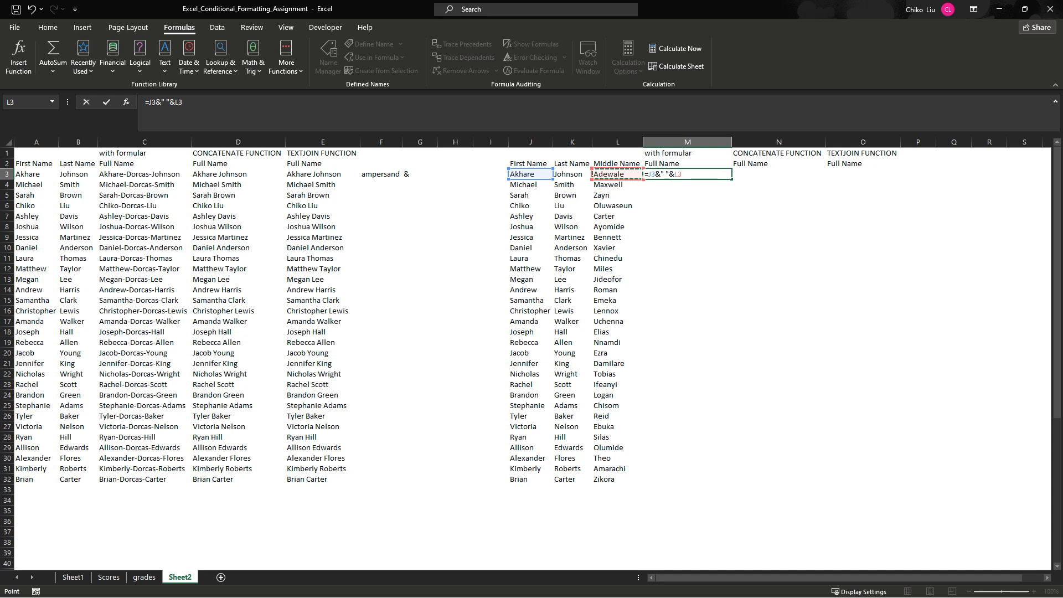
text(&" "&)
click(568, 174)
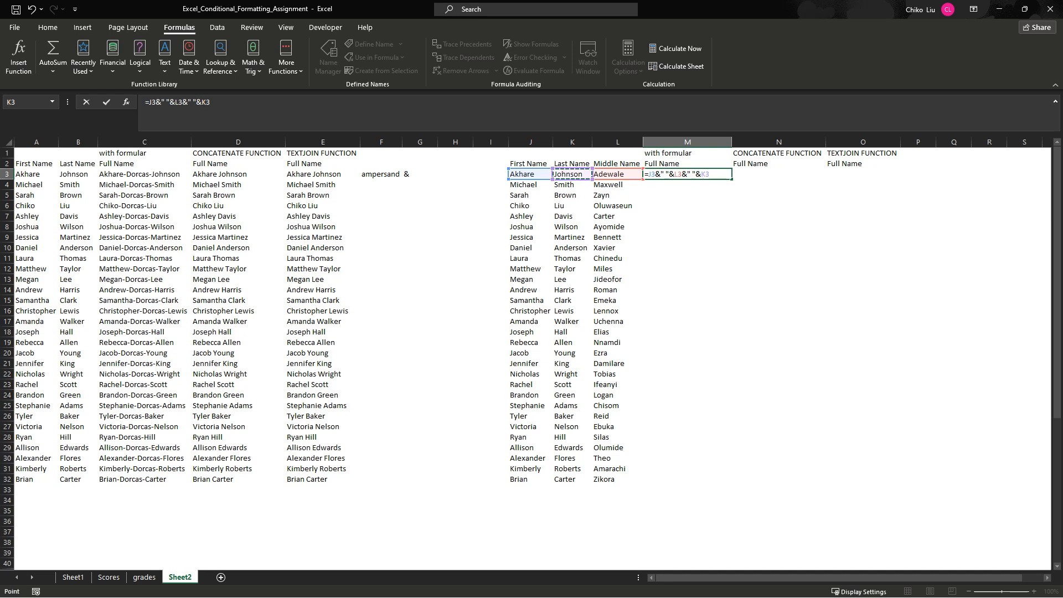
key(Return)
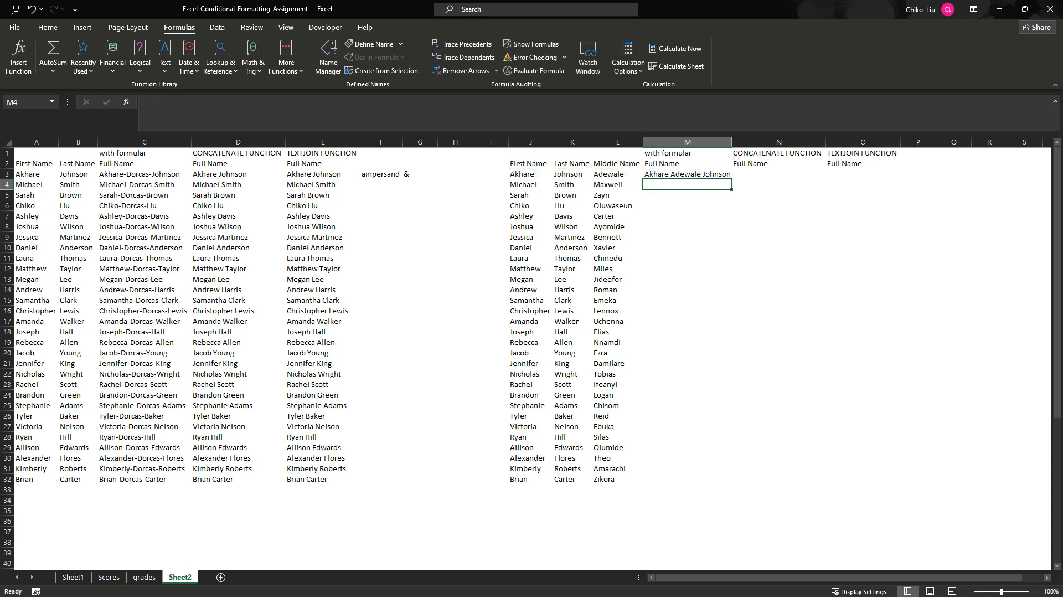
- Fill the ampersand formula from M3 down to M32 and autofit column M
click(687, 174)
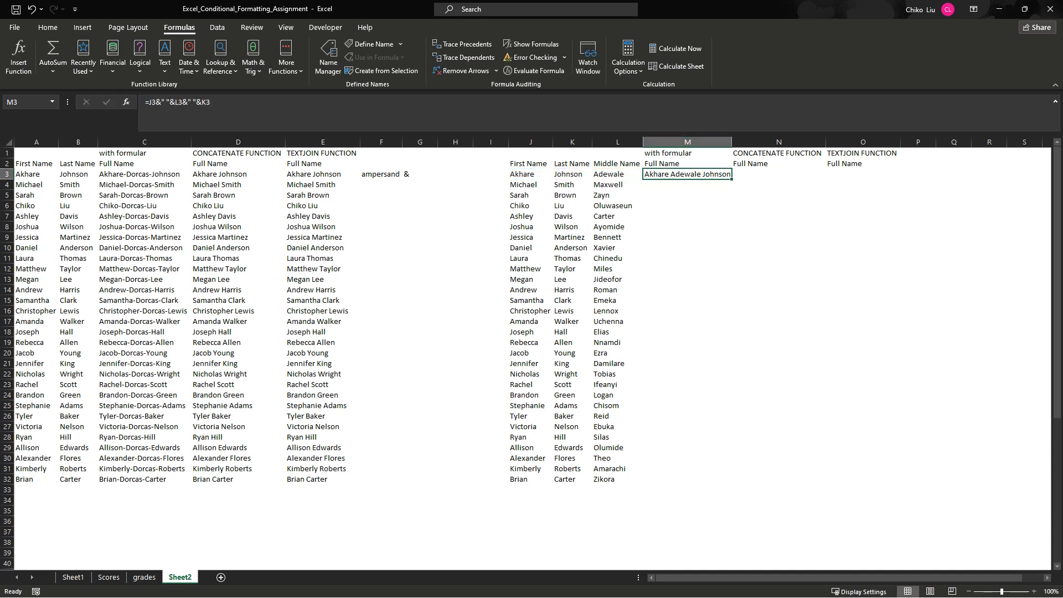
double_click(731, 179)
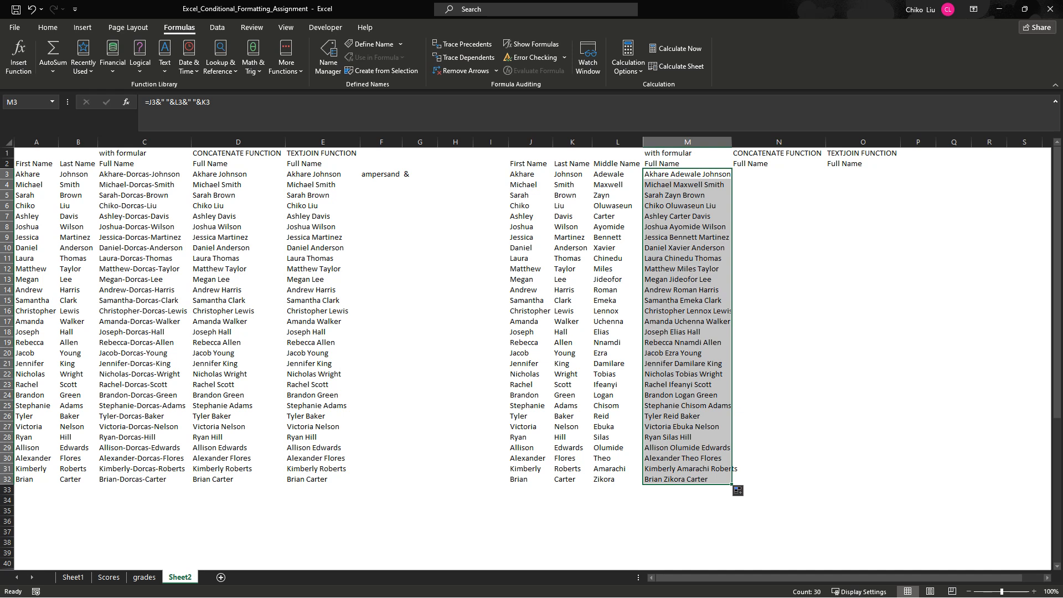
double_click(731, 141)
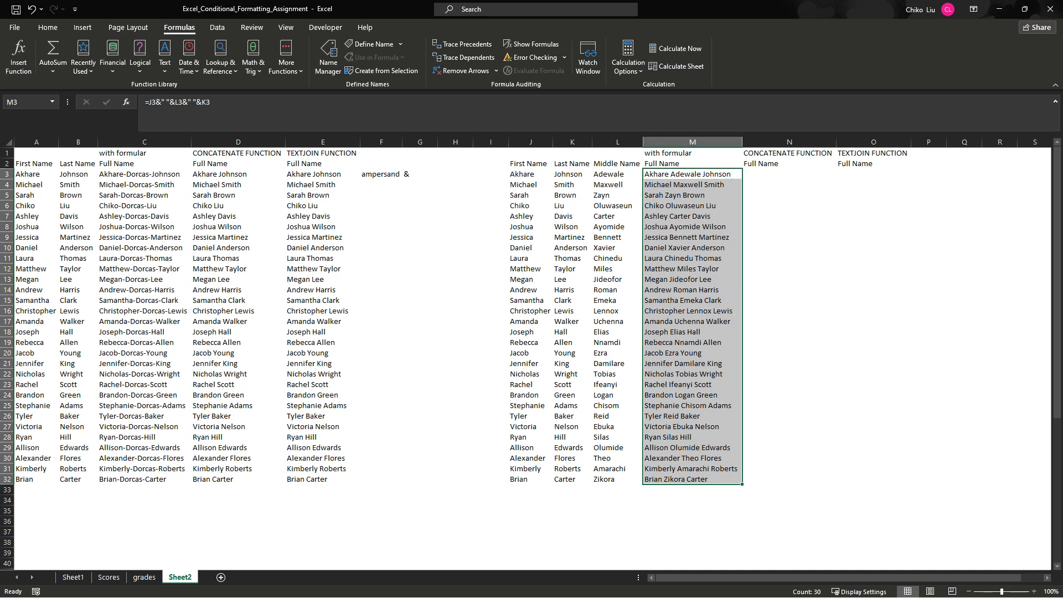
- Enter =CONCATENATE(J3," ",L3," ",K3) in N3 and fill it down to N32
click(789, 173)
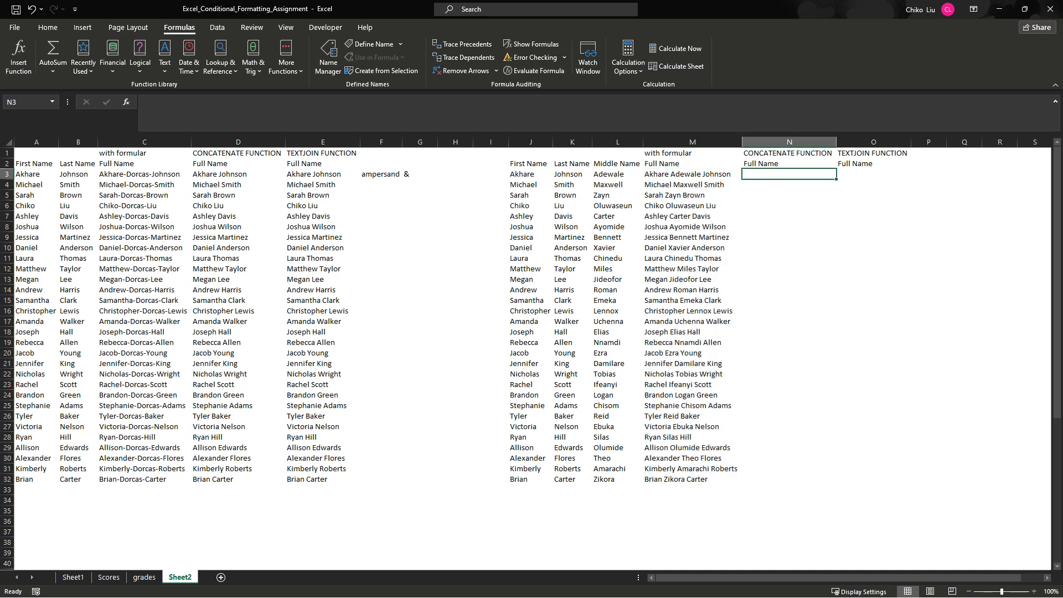
text(=C)
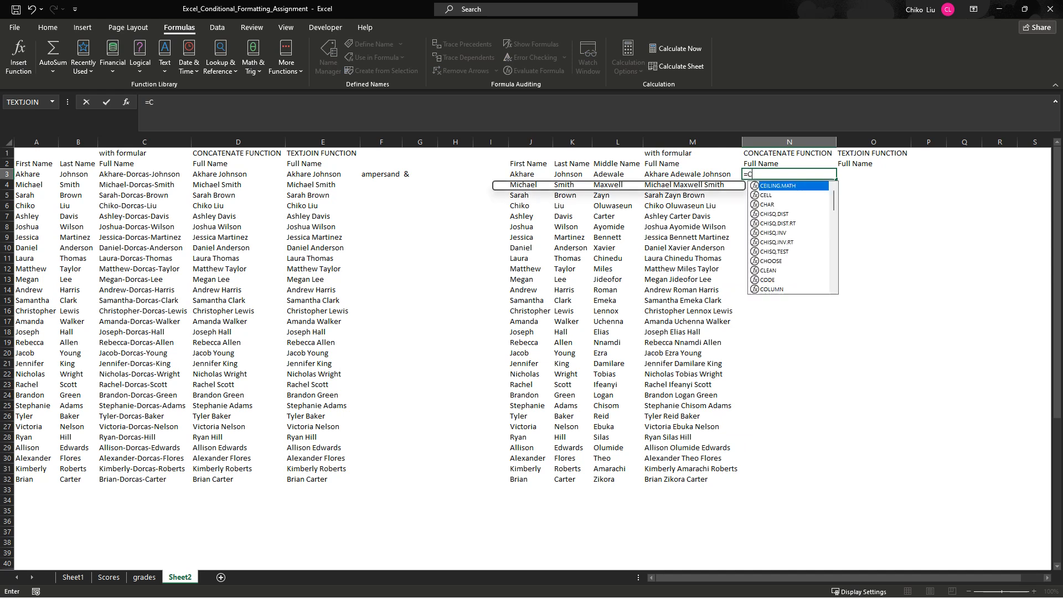
text(ONCATE)
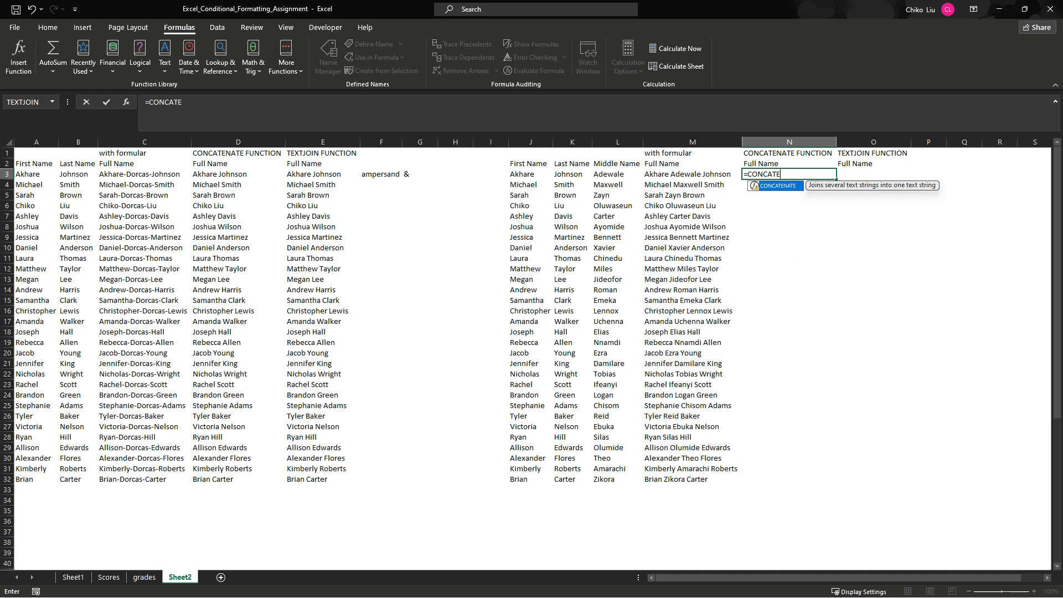
key(Tab)
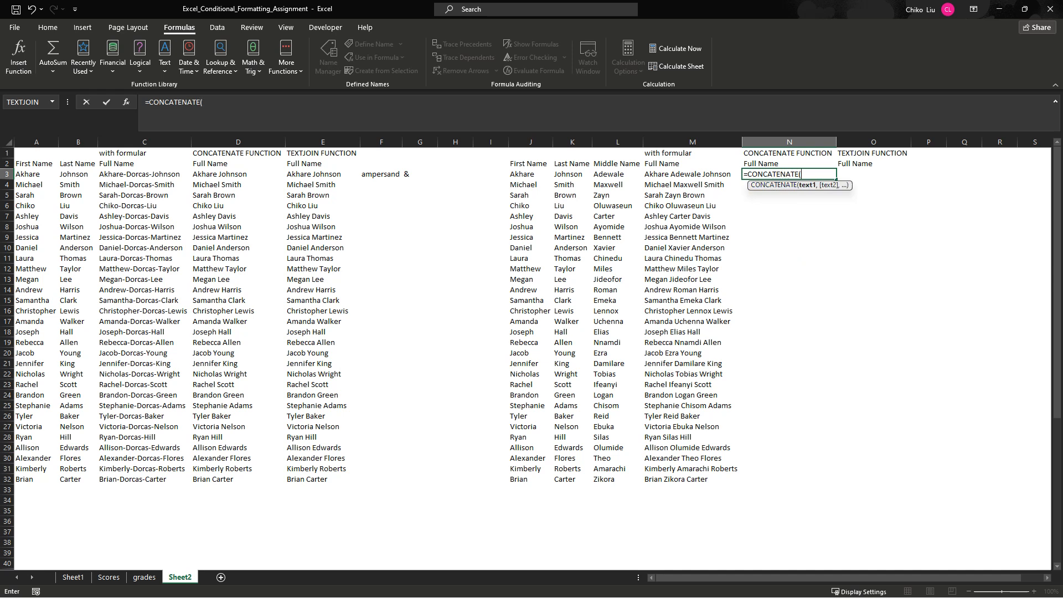
click(509, 174)
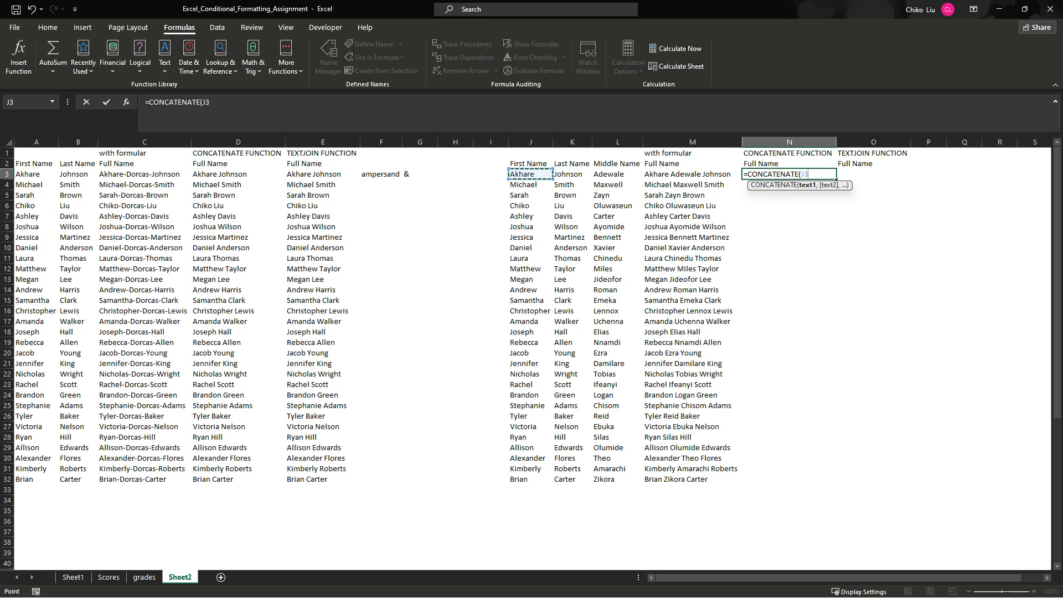
text(,)
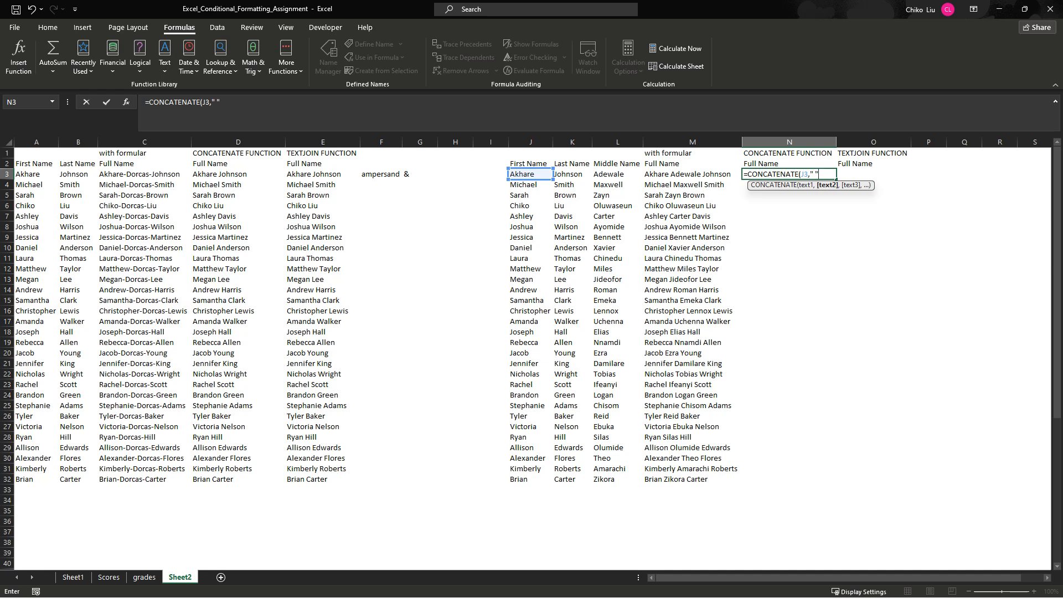
text(" ",)
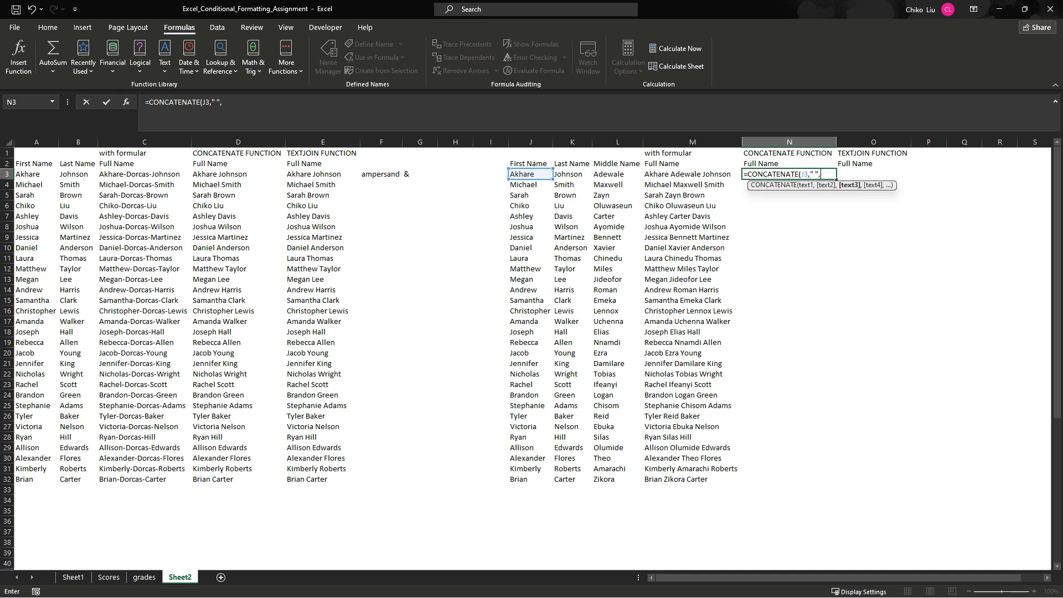
click(614, 174)
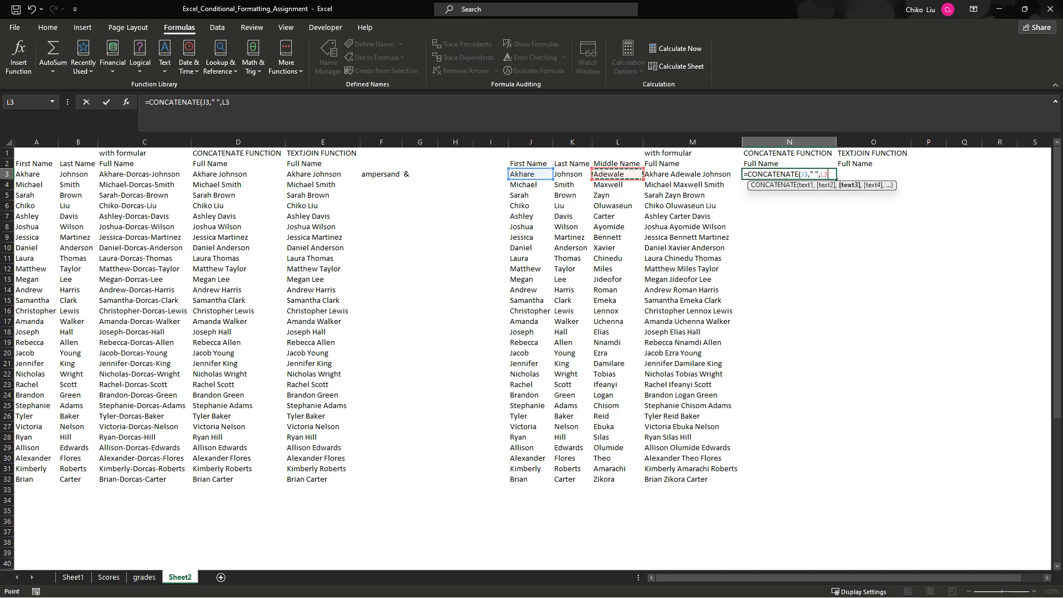
text(,)
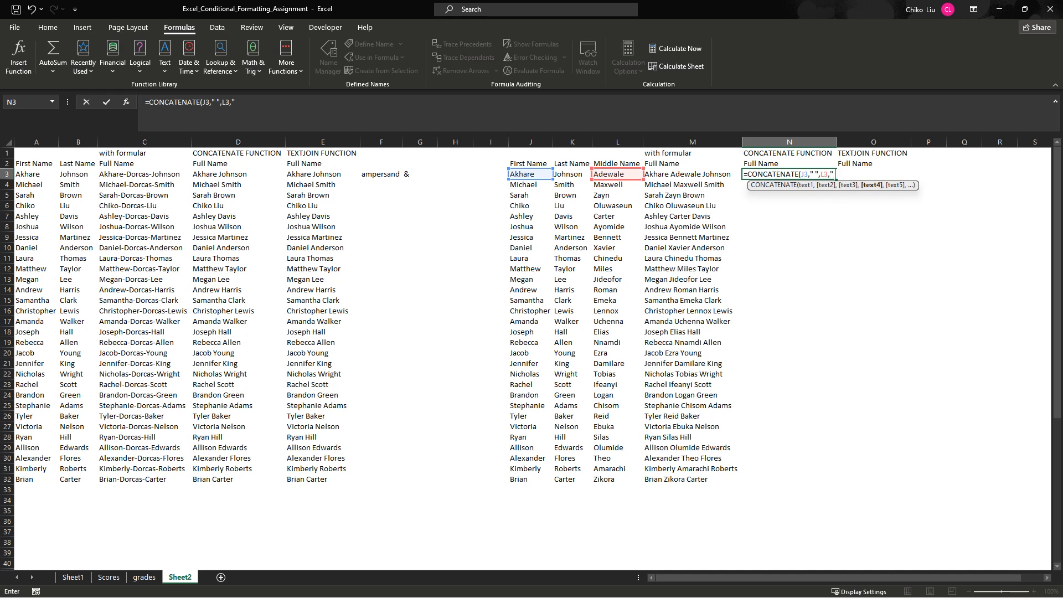
text(" ",)
click(572, 174)
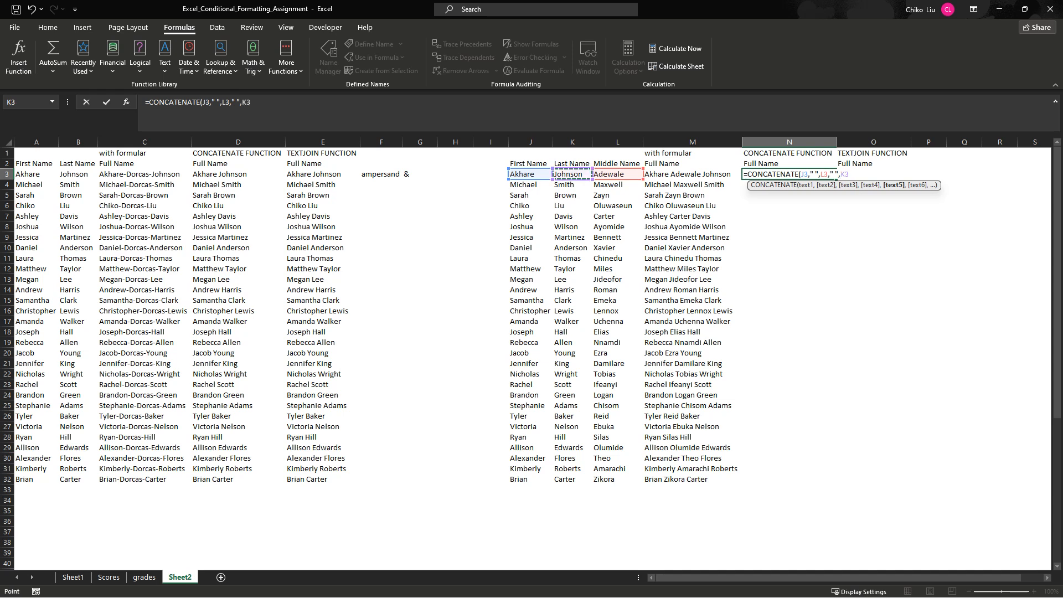
key(Return)
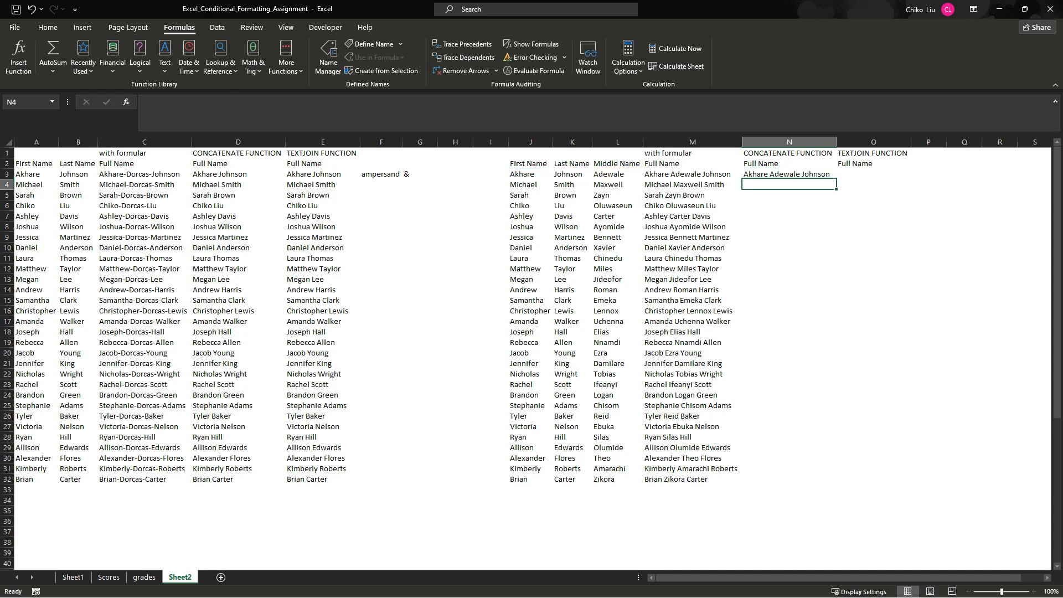
click(789, 174)
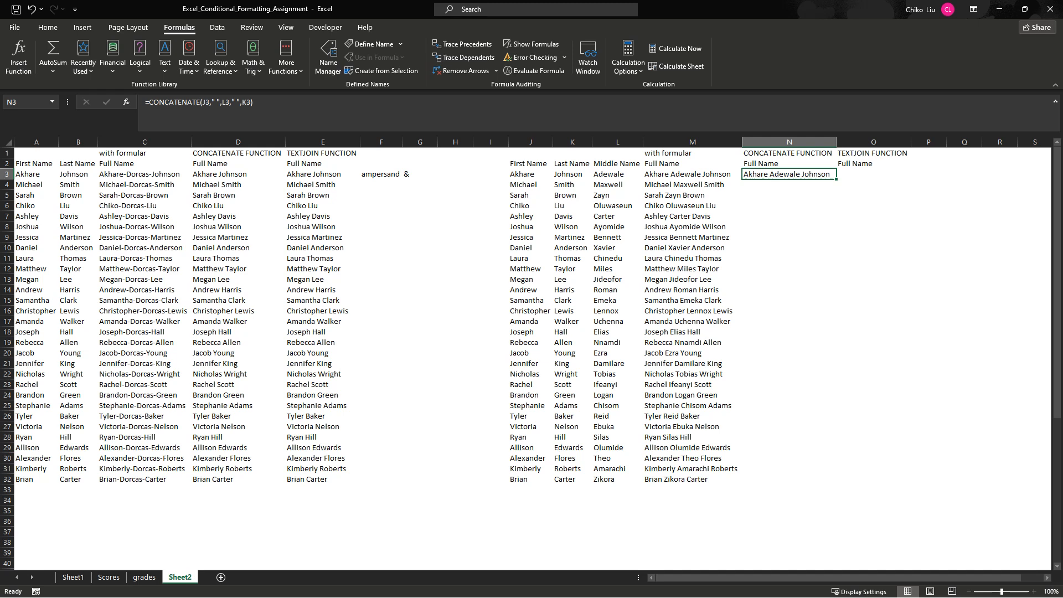
double_click(836, 179)
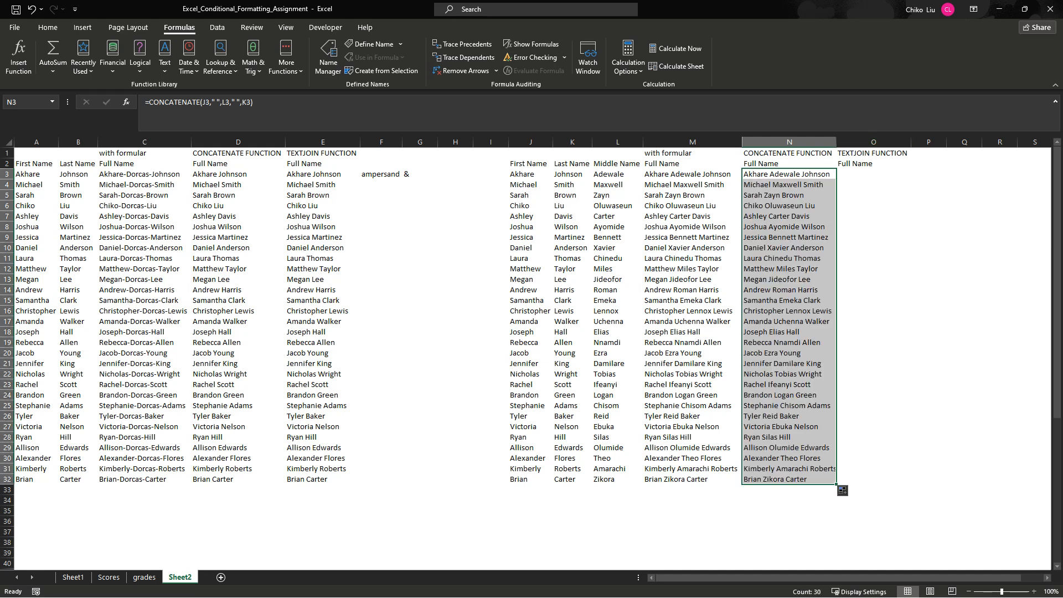
- Enter =TEXTJOIN(" ",0,J3,L3,K3) in O3 to join the three names with a space delimiter
click(874, 174)
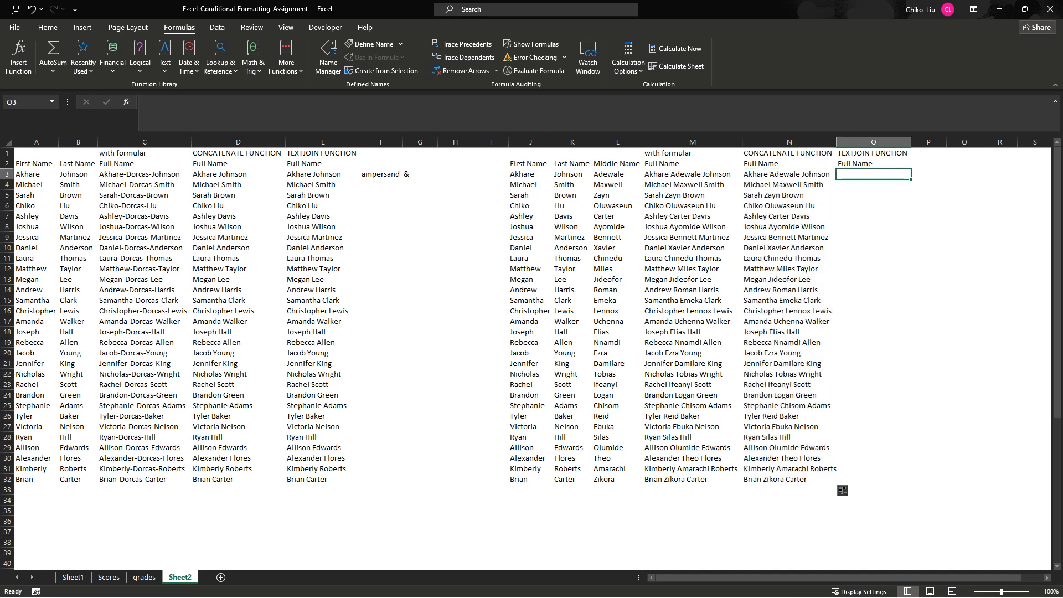
text(=TEXT)
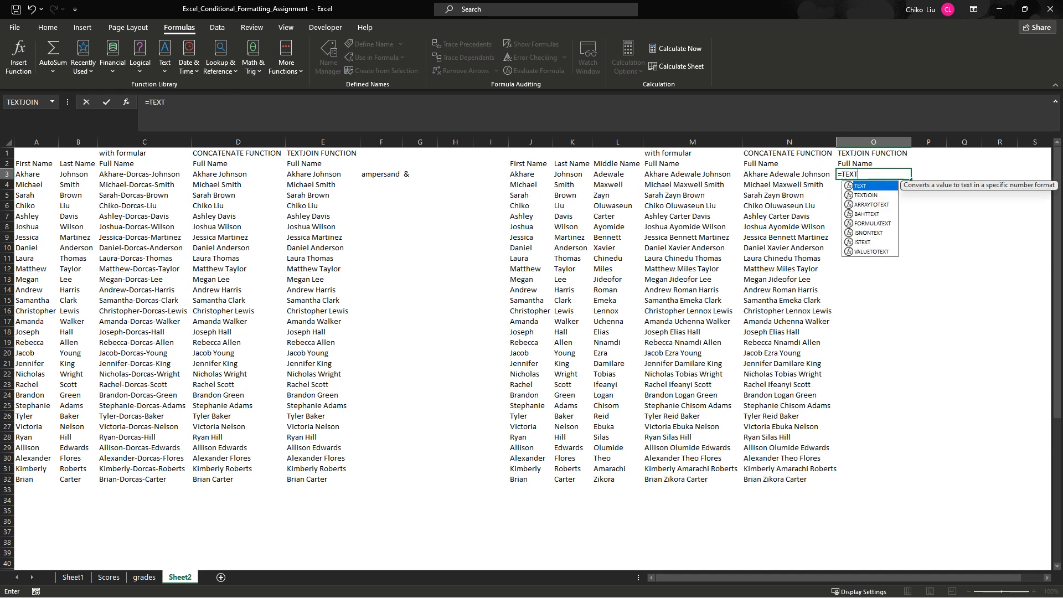
text(JO)
key(Tab)
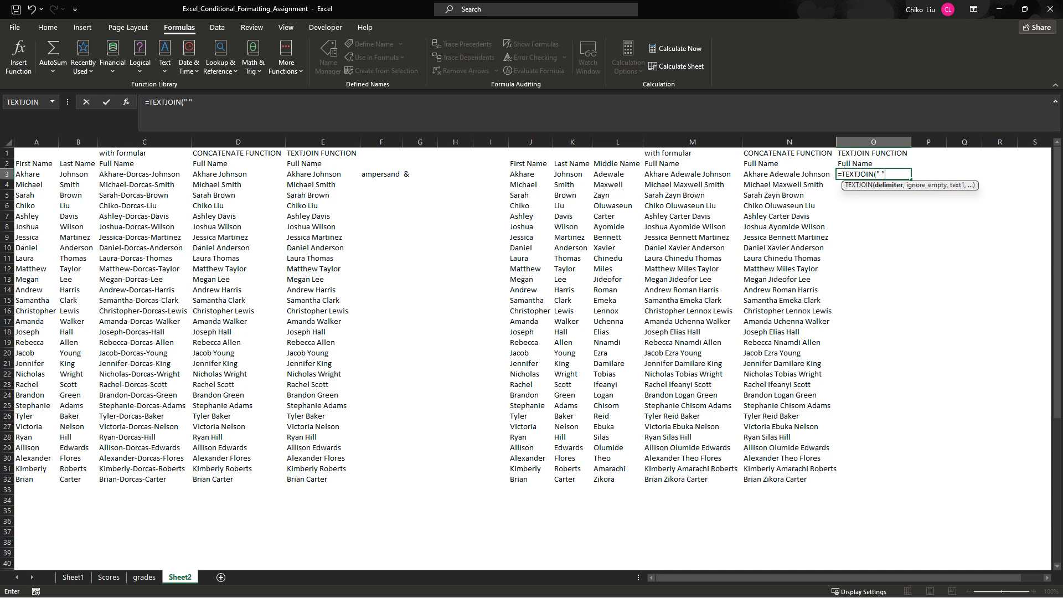
text(,)
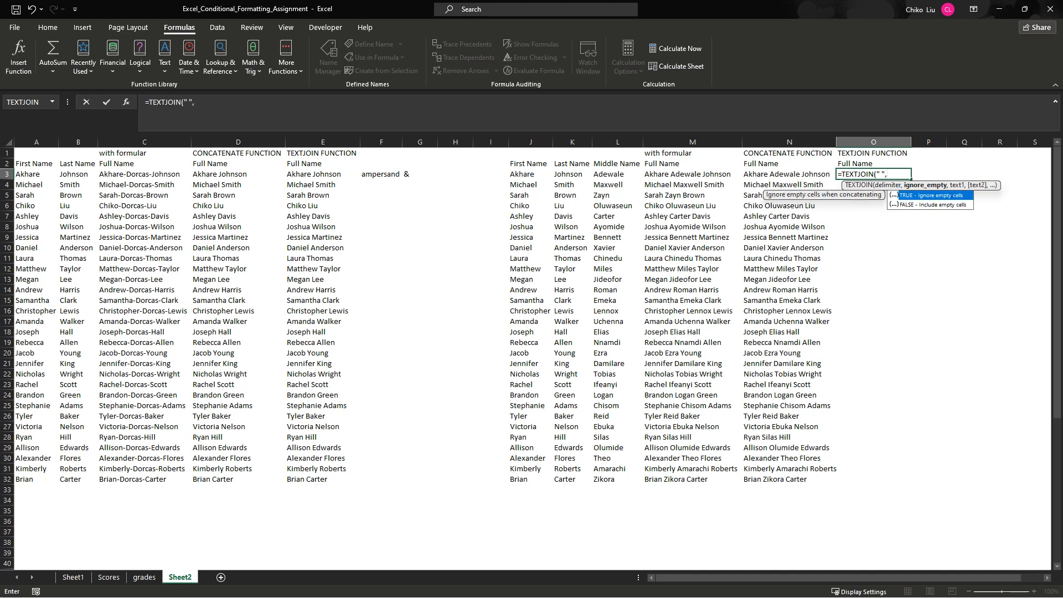
text(0,)
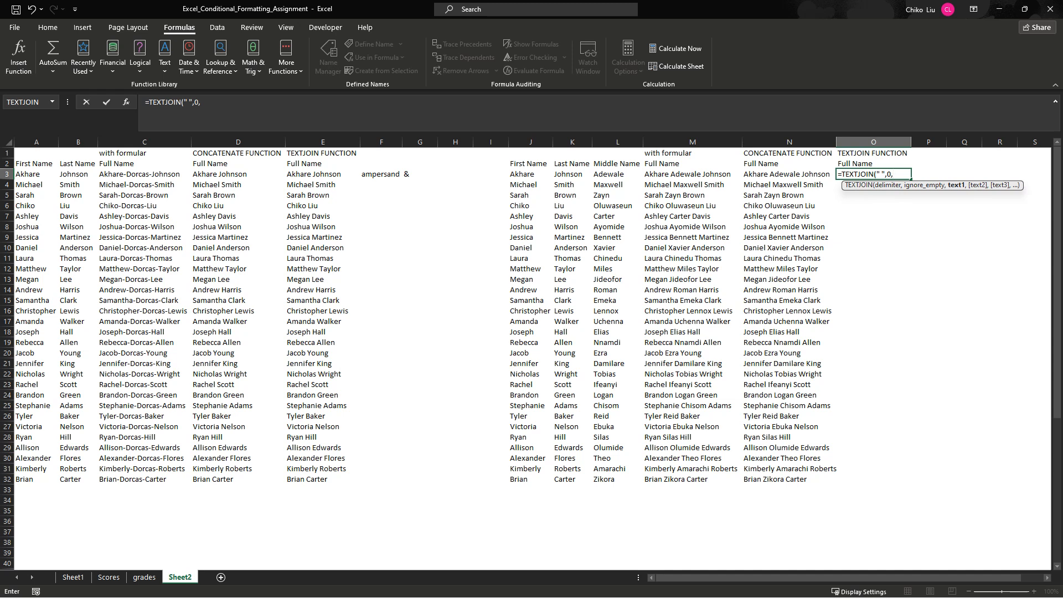
mouse_move(521, 174)
mouse_down()
mouse_move(641, 177)
mouse_move(508, 174)
mouse_up()
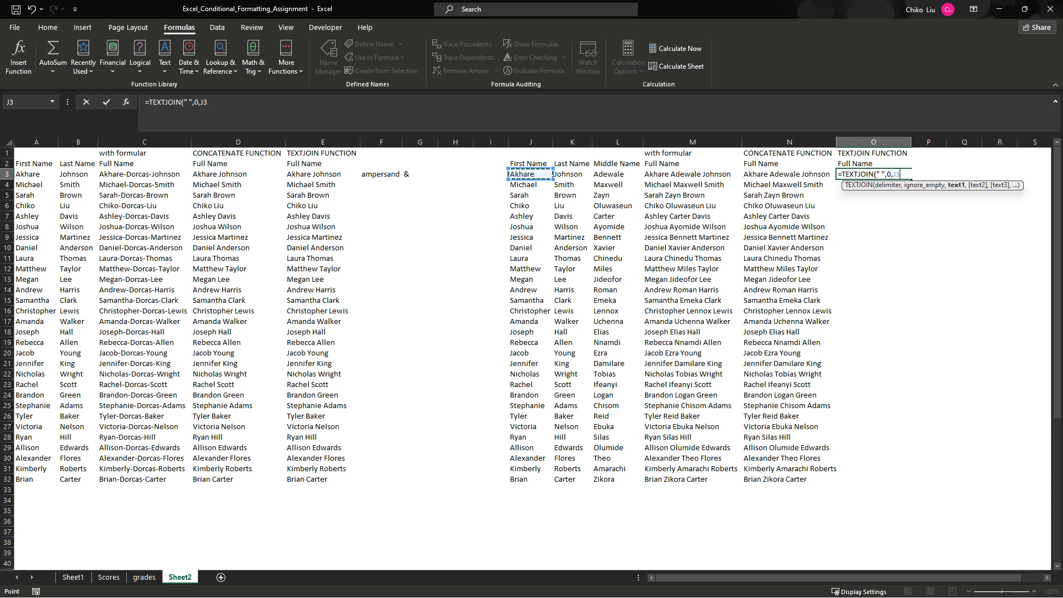
text(,)
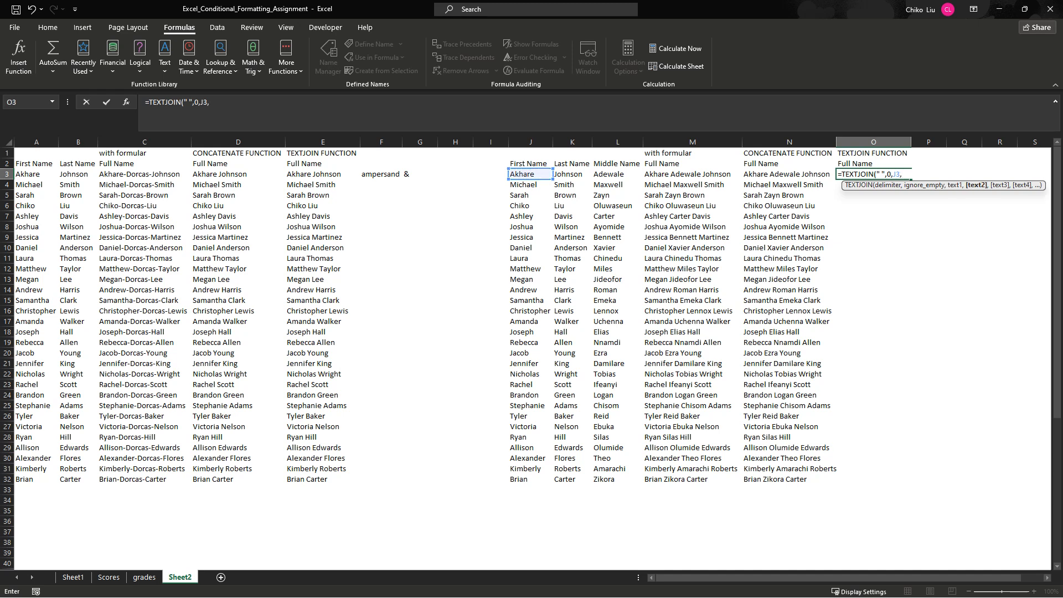
click(609, 173)
text(,)
click(572, 174)
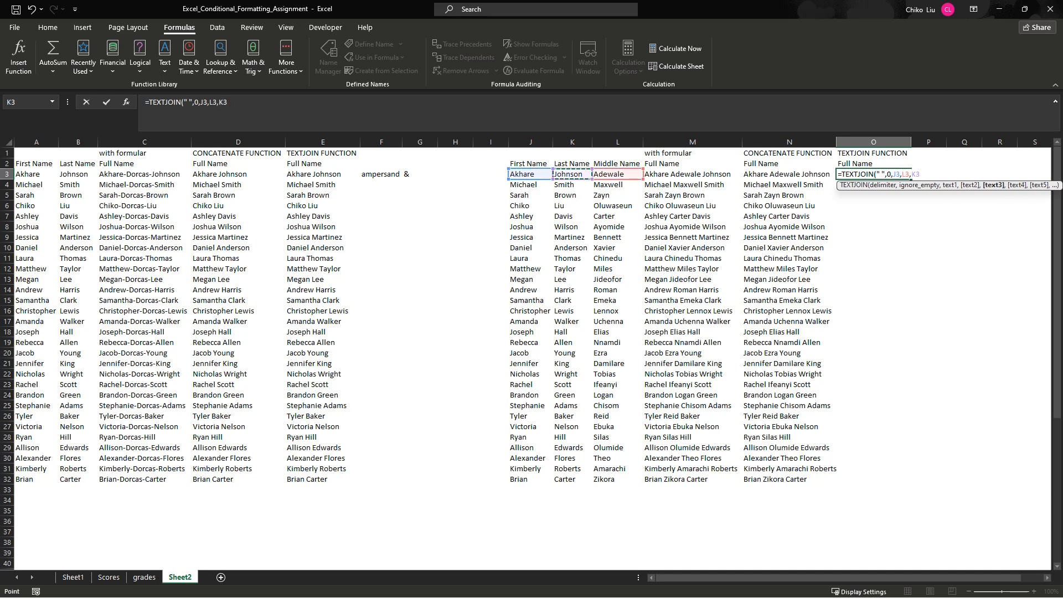
key(Return)
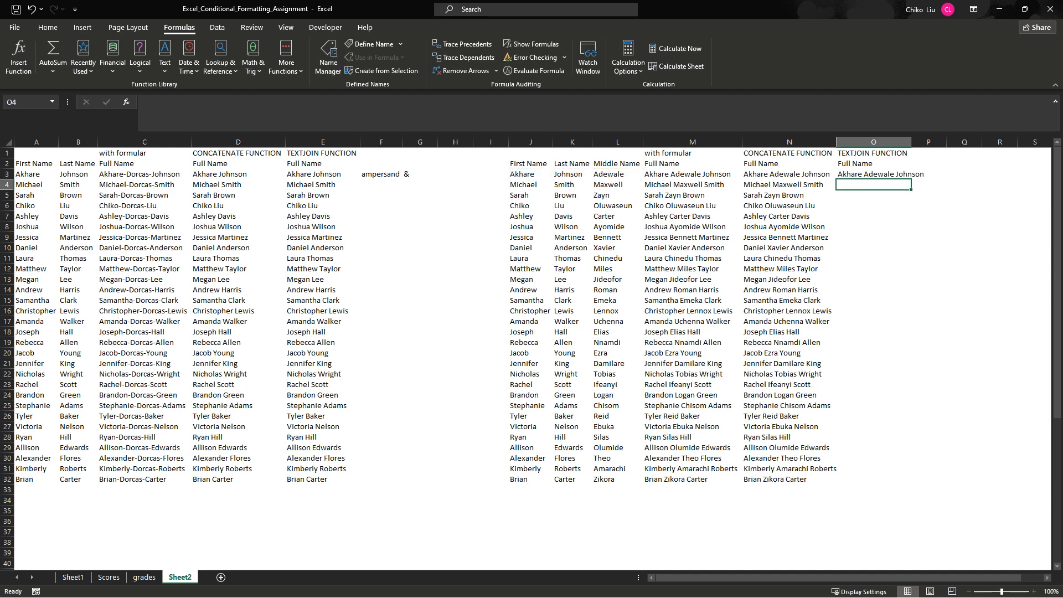
- Fill the TEXTJOIN formula from O3 down to O32 and autofit column O
click(874, 174)
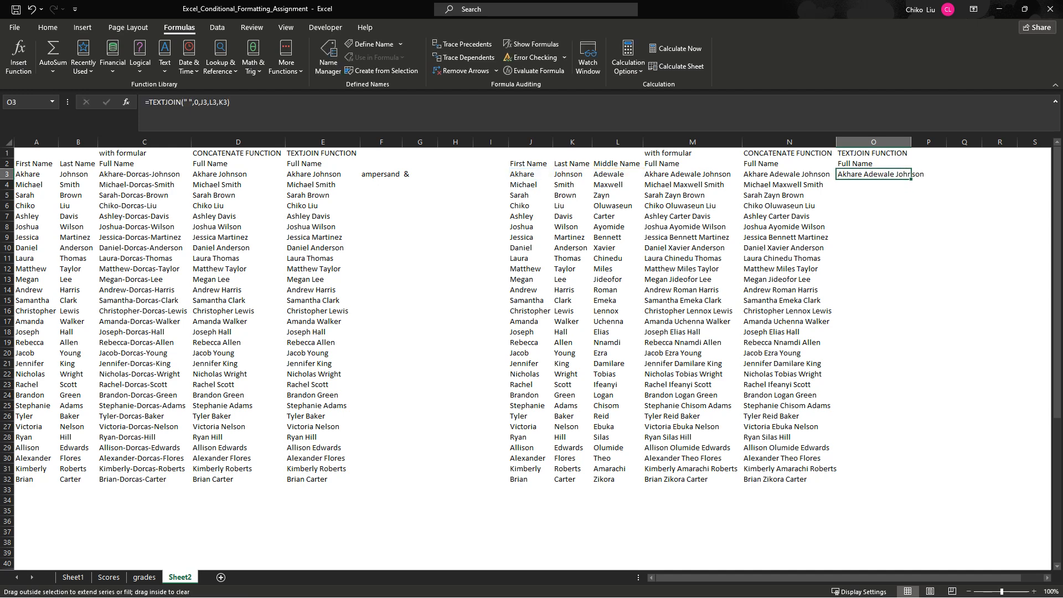
double_click(912, 179)
double_click(911, 142)
click(910, 143)
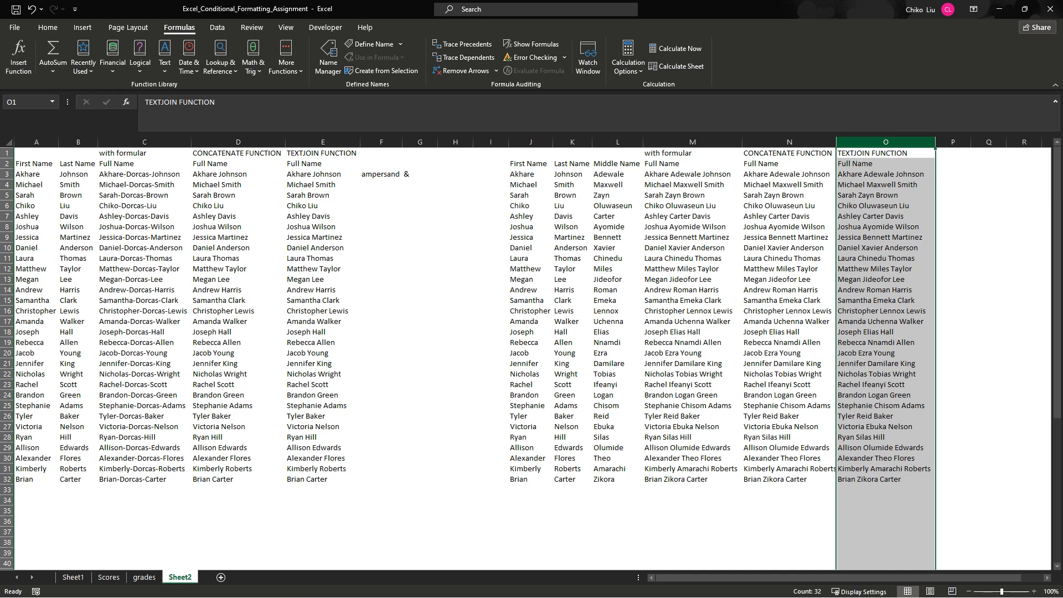
click(886, 184)
click(886, 174)
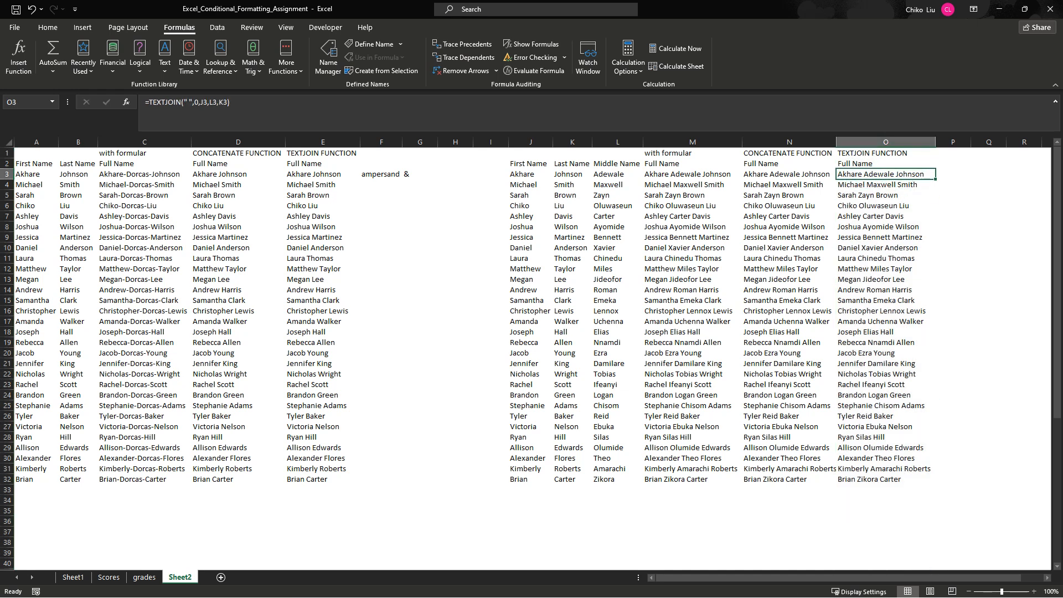
click(618, 174)
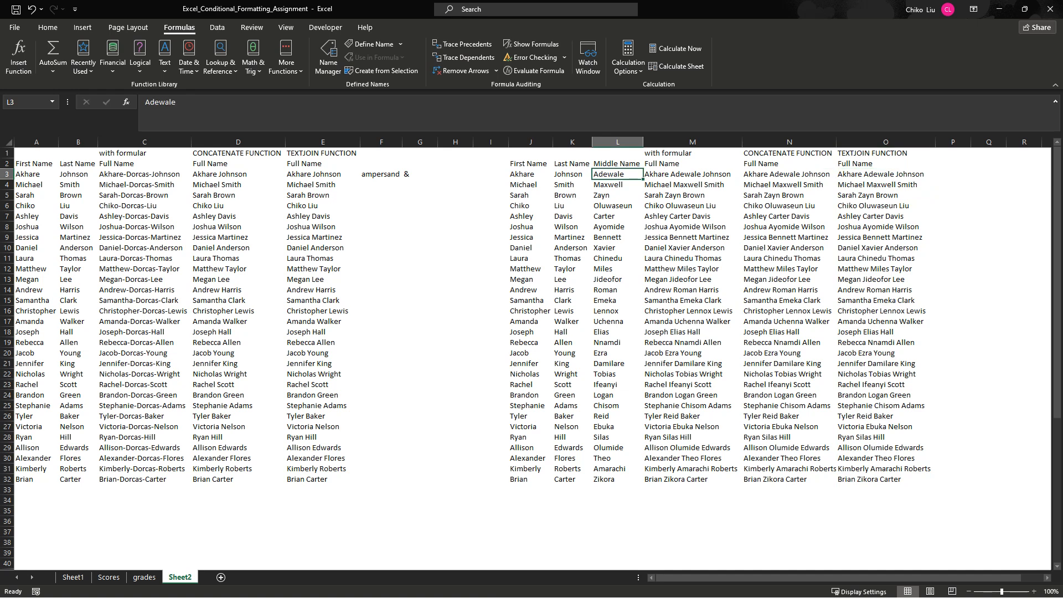
- Clear all the middle names in L3:L32 and check the joining formulas in row 3
key(shift+Down)
key(shift+Down)
key(shift+Down)
key(shift+Down)
key(shift+Down)
key(shift+Down)
key(shift+Down)
key(shift+Down)
key(shift+Down)
key(shift+Down)
key(shift+Down)
key(shift+Down)
key(shift+Down)
key(shift+Down)
key(shift+Down)
key(shift+Down)
key(shift+Down)
key(shift+Down)
key(shift+Down)
key(shift+Down)
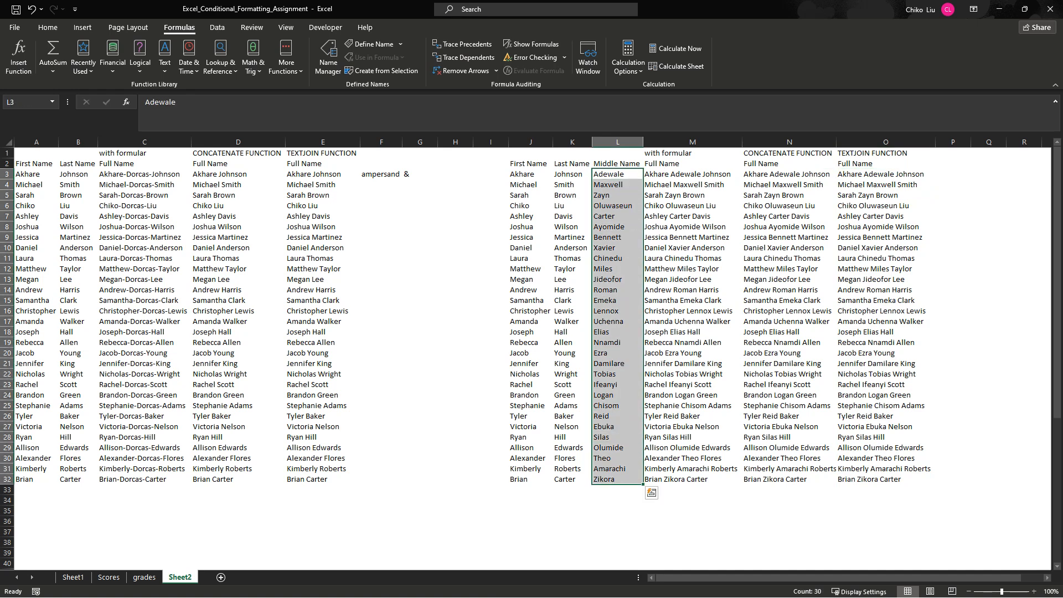
key(Delete)
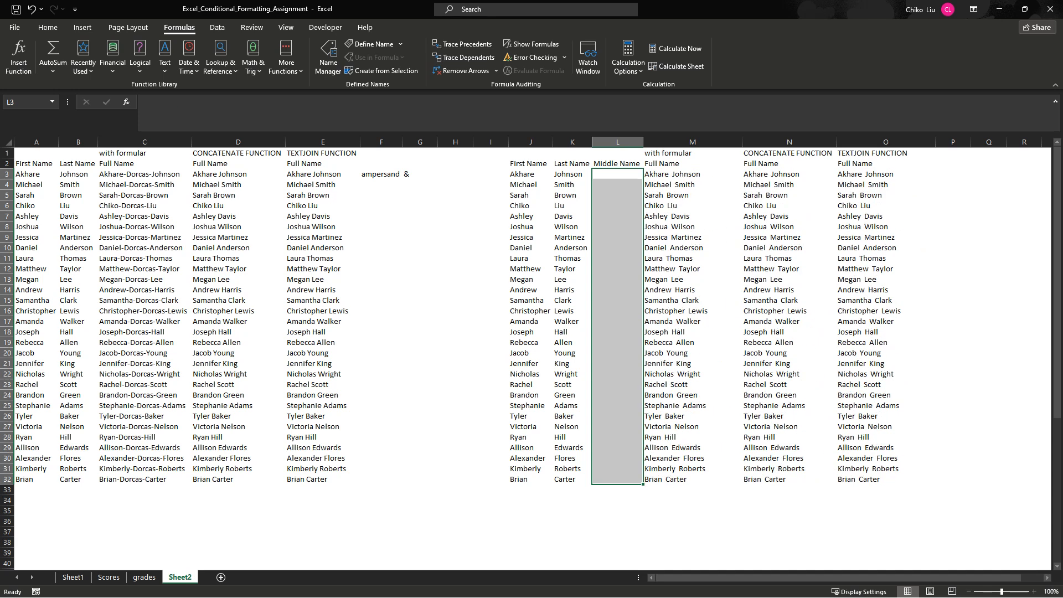
key(Right)
key(Right)
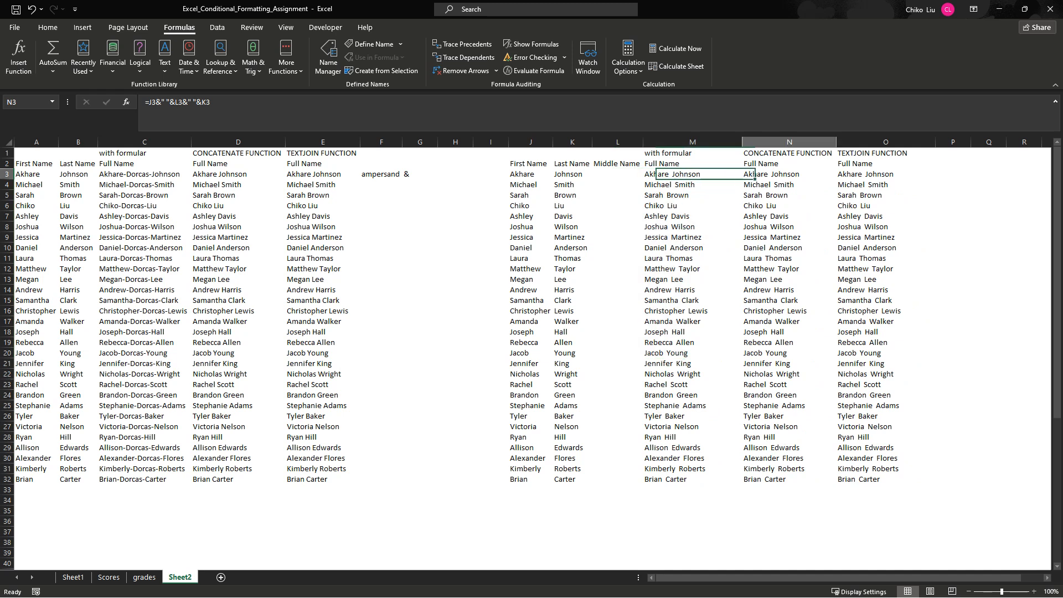
key(Right)
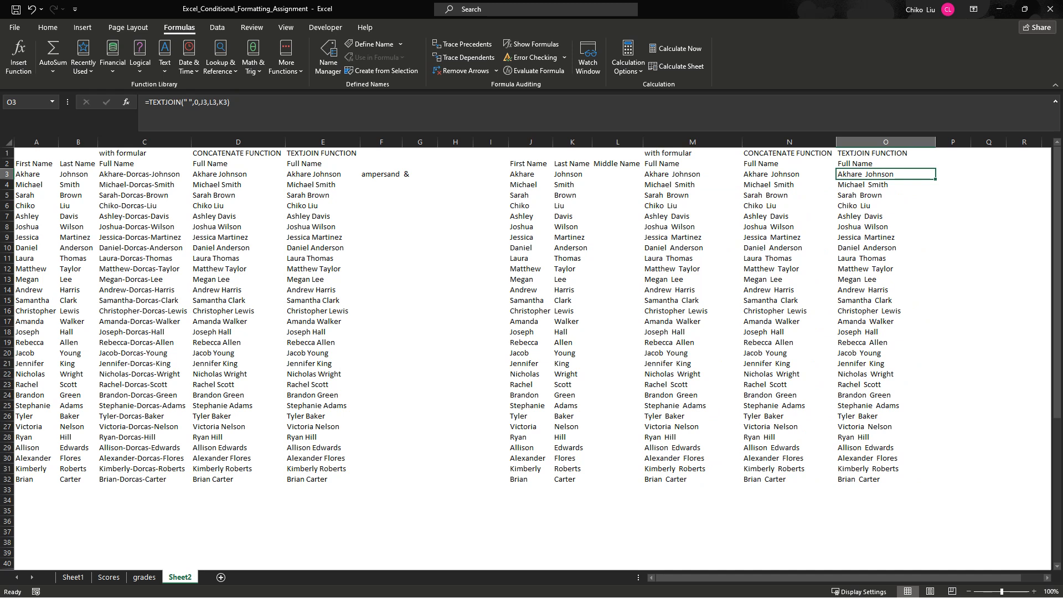
- Widen column I and enter =M3=N3 in I3 to compare the ampersand and CONCATENATE names
click(490, 174)
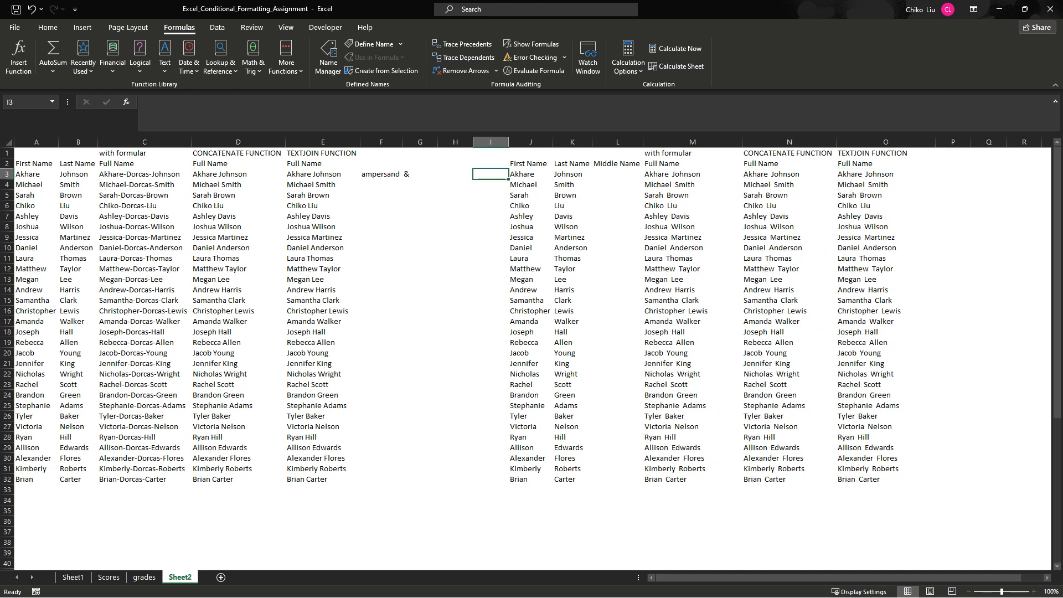
drag(509, 141, 558, 141)
text(=)
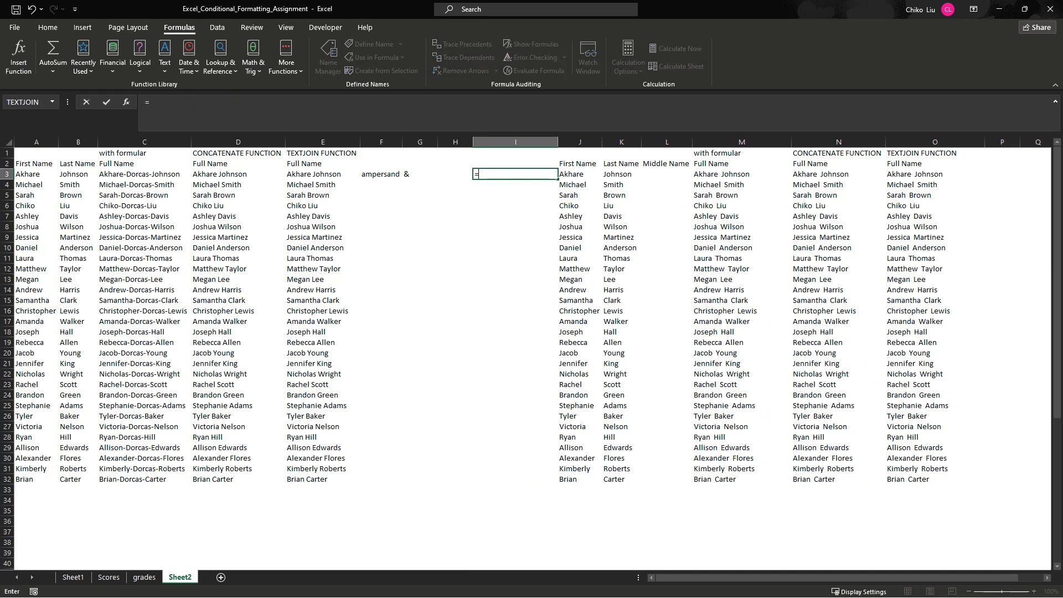
click(741, 174)
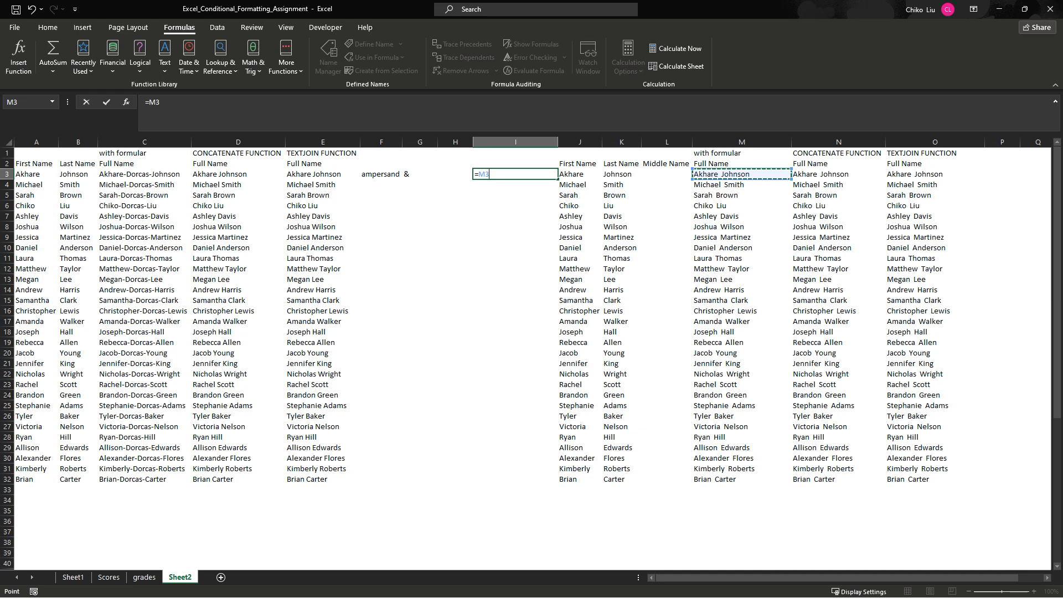
text(=)
click(838, 175)
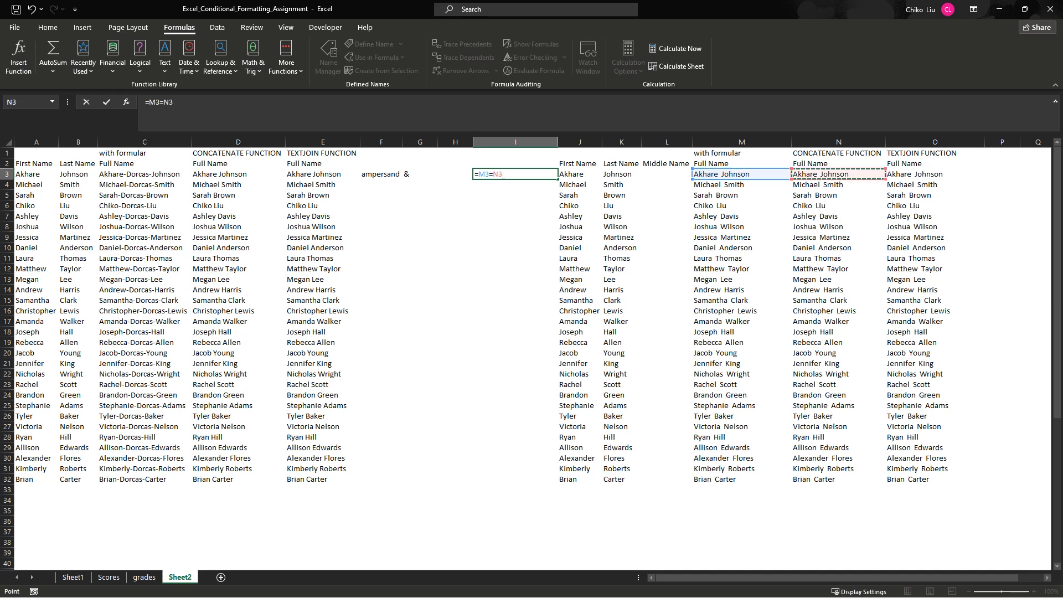
key(Return)
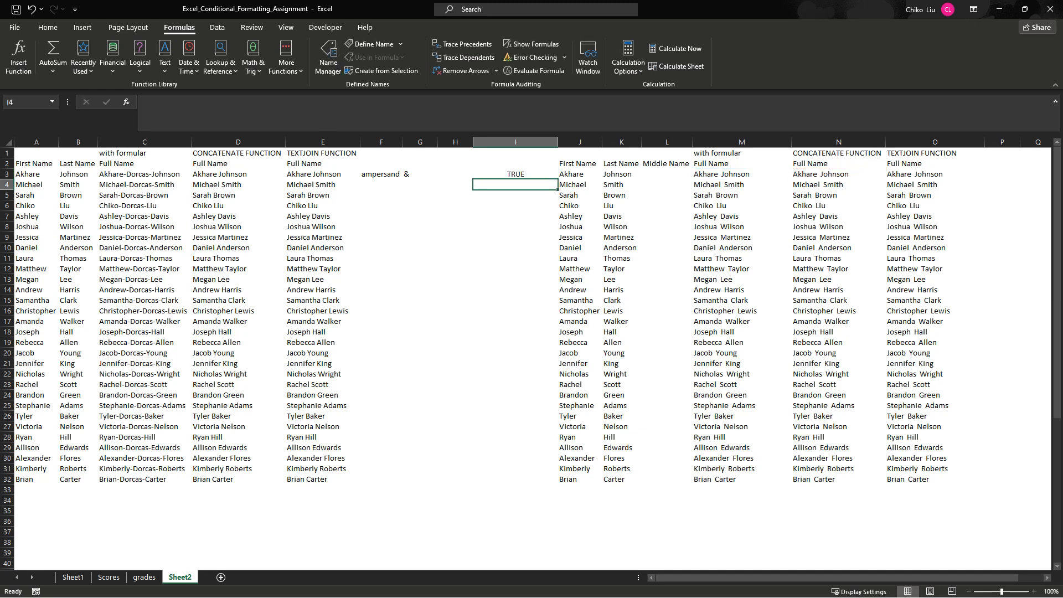
- Fill the comparison formula from I3 down to I32
key(Up)
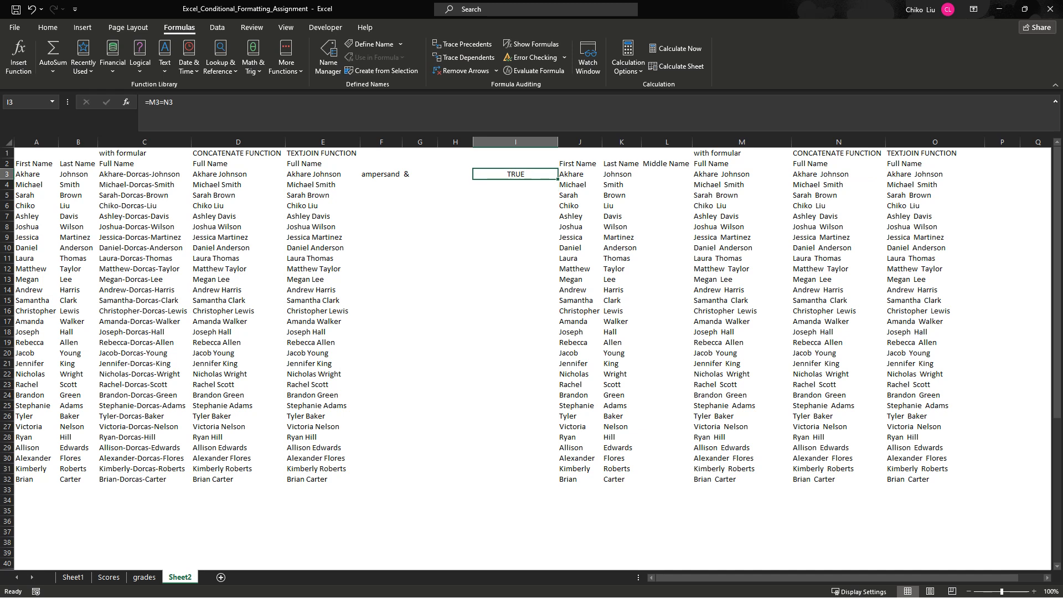
drag(558, 179, 558, 483)
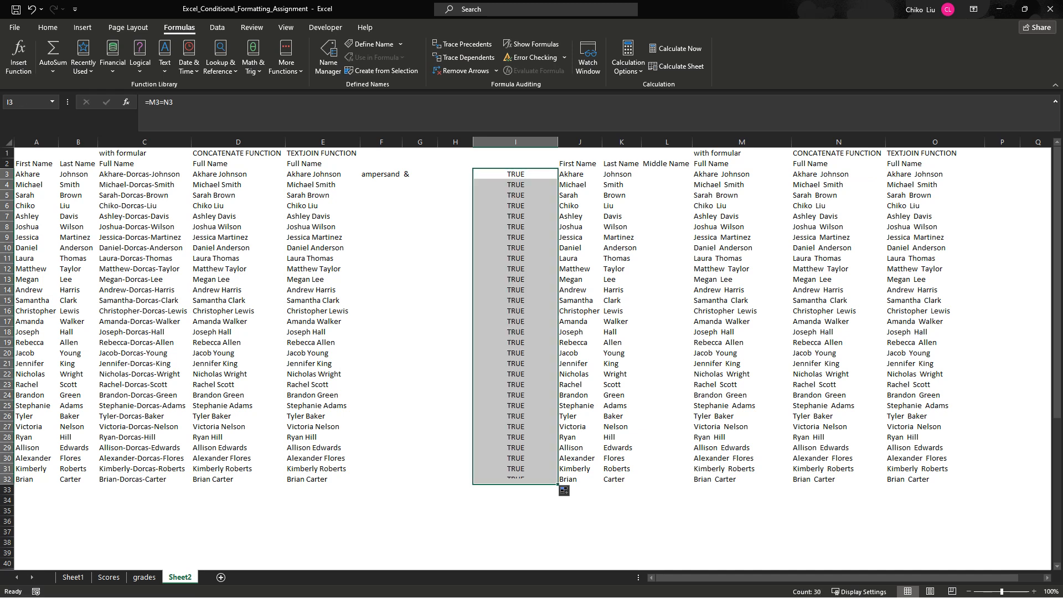
key(Left)
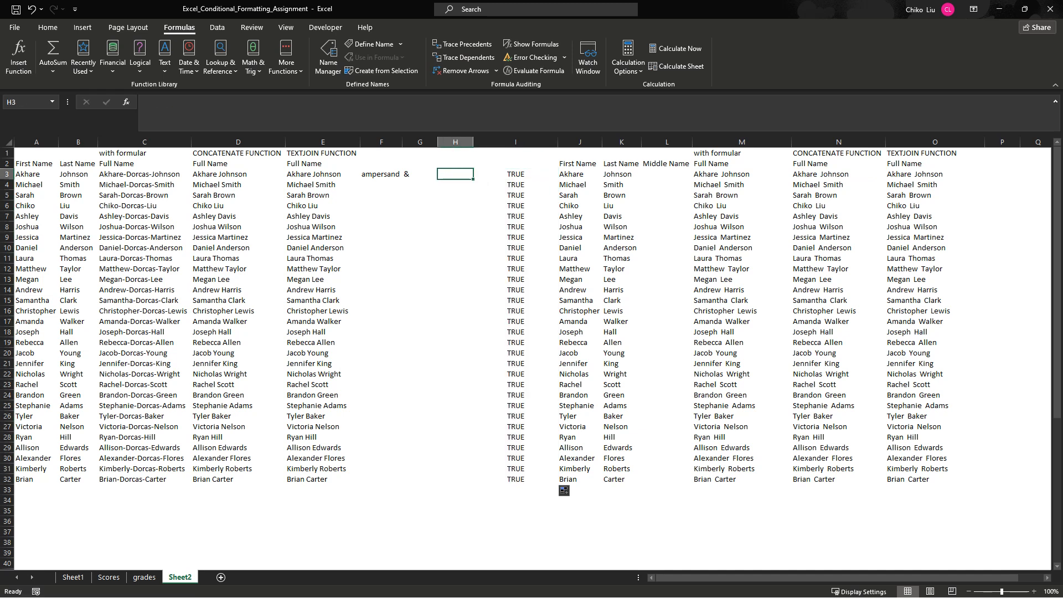
- Try to compare all three full-name results at once by entering =M3=N3=O3 in H3
click(742, 175)
click(839, 175)
click(934, 174)
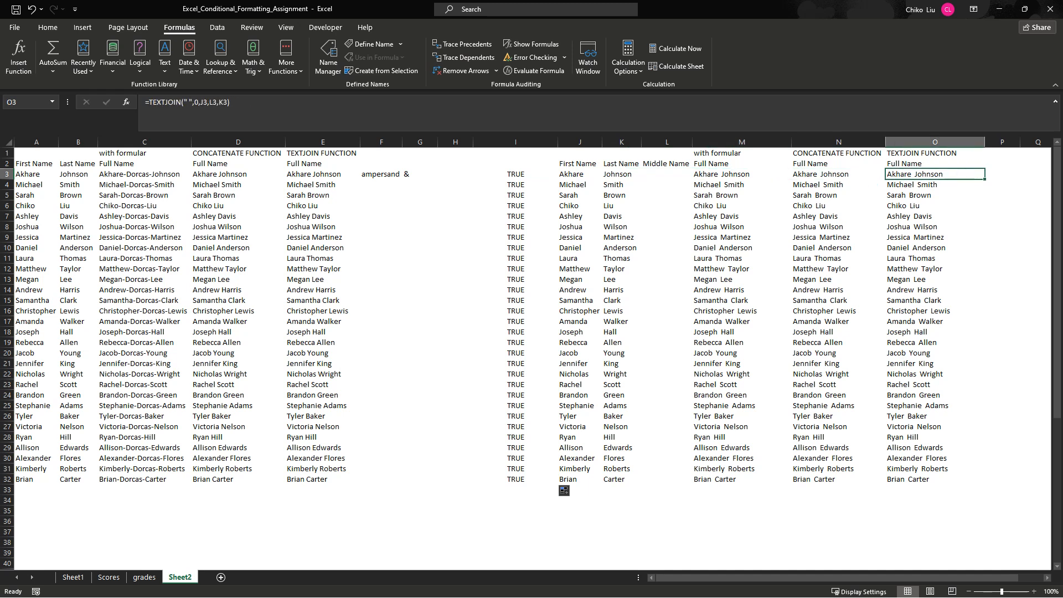
click(456, 175)
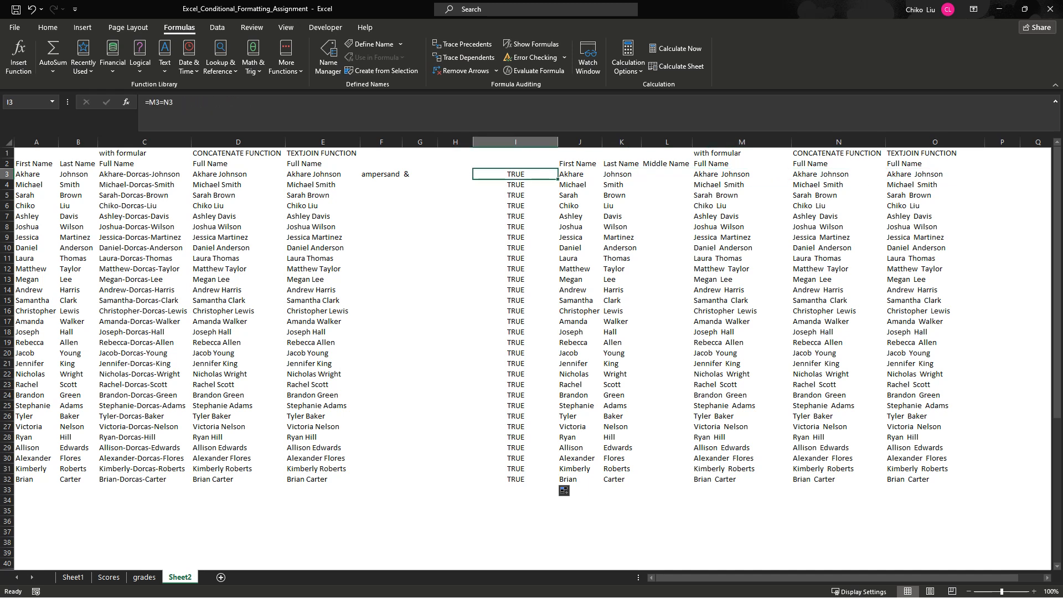
text(=)
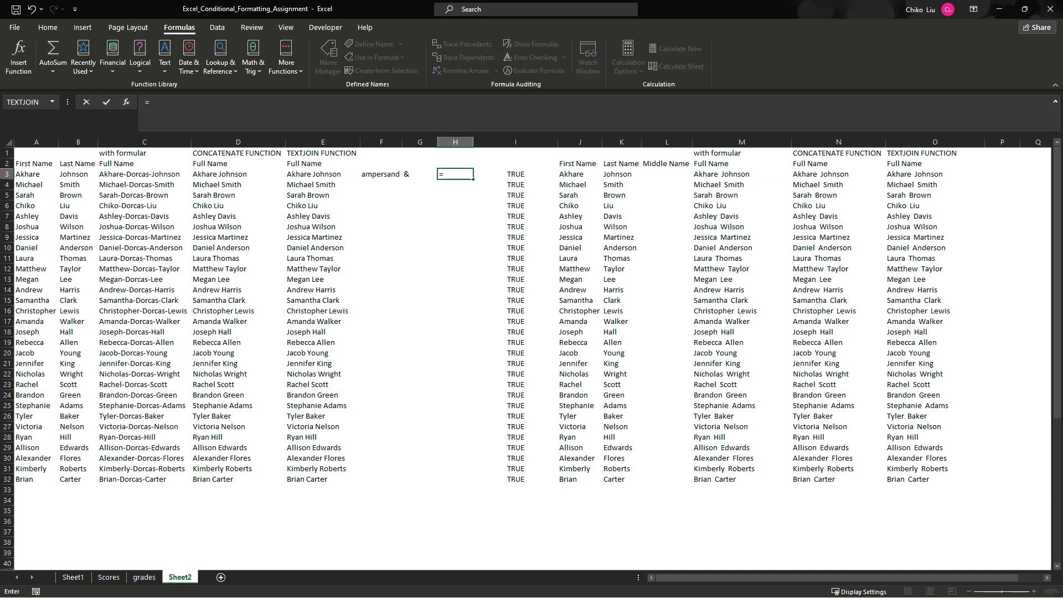
click(742, 174)
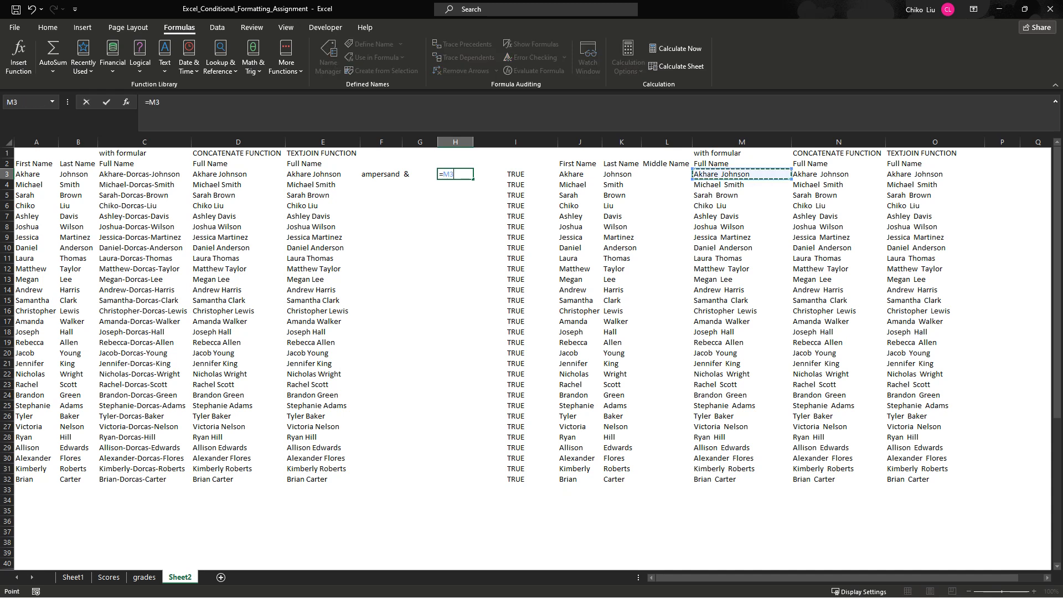
text(=)
click(838, 175)
text(=)
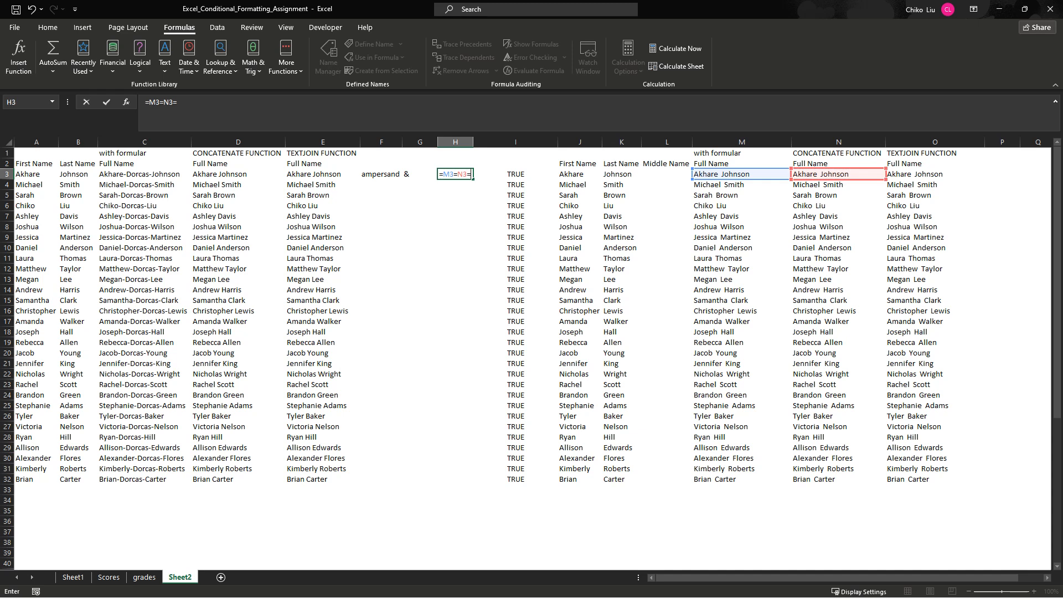
click(935, 175)
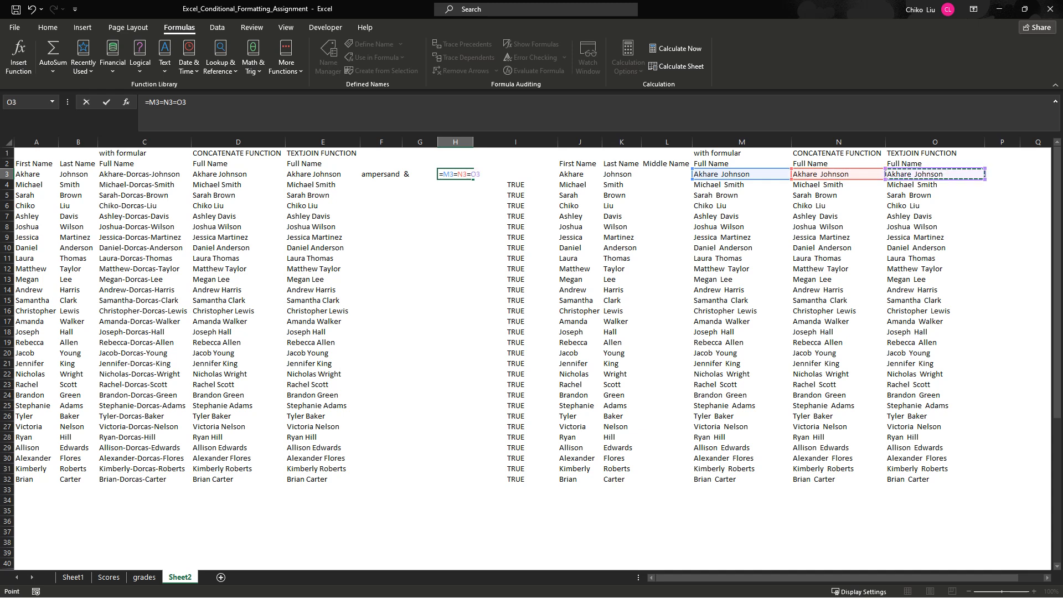
key(Return)
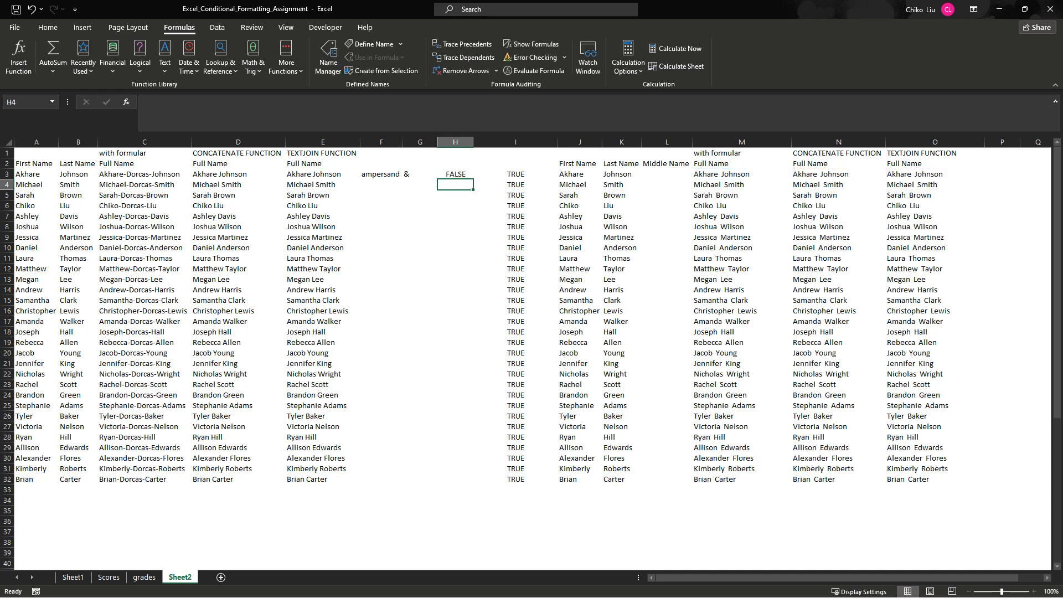
- Replace the formula in H3 with =M3=O3 to compare the ampersand and TEXTJOIN names
click(455, 175)
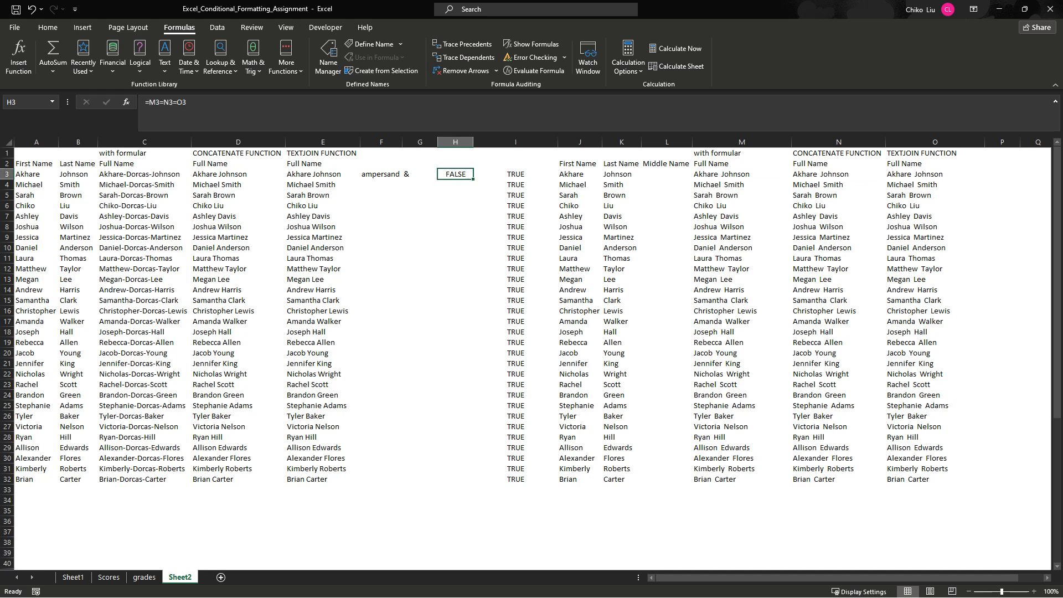
click(742, 174)
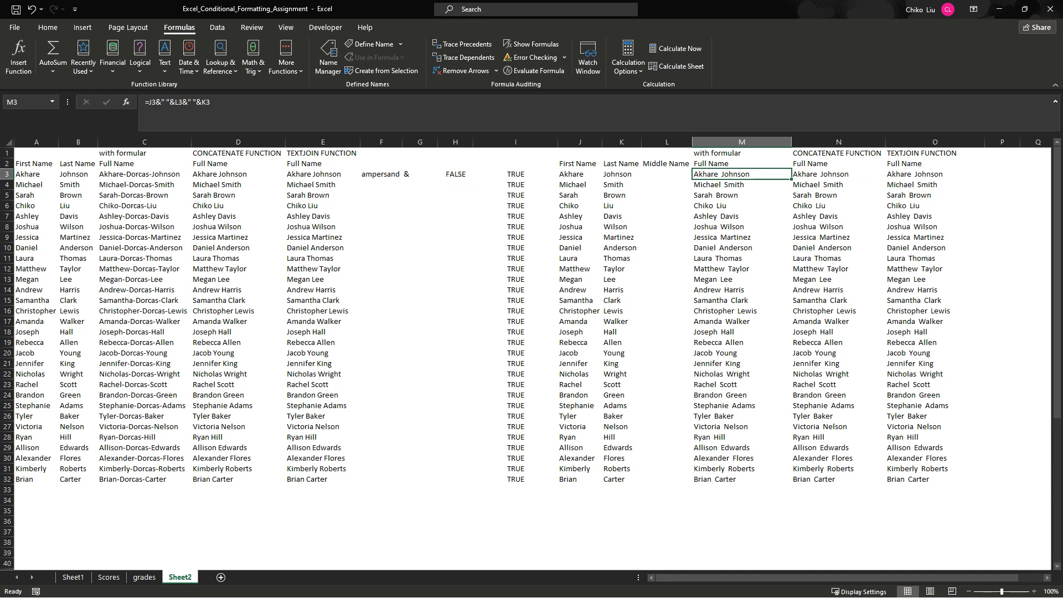
click(838, 174)
click(455, 174)
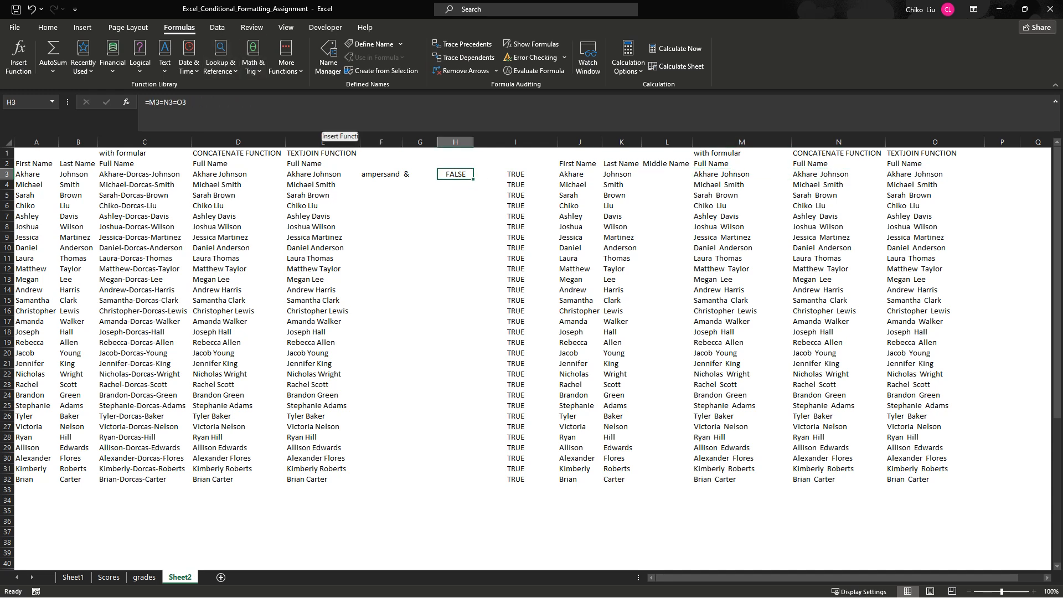
text(=)
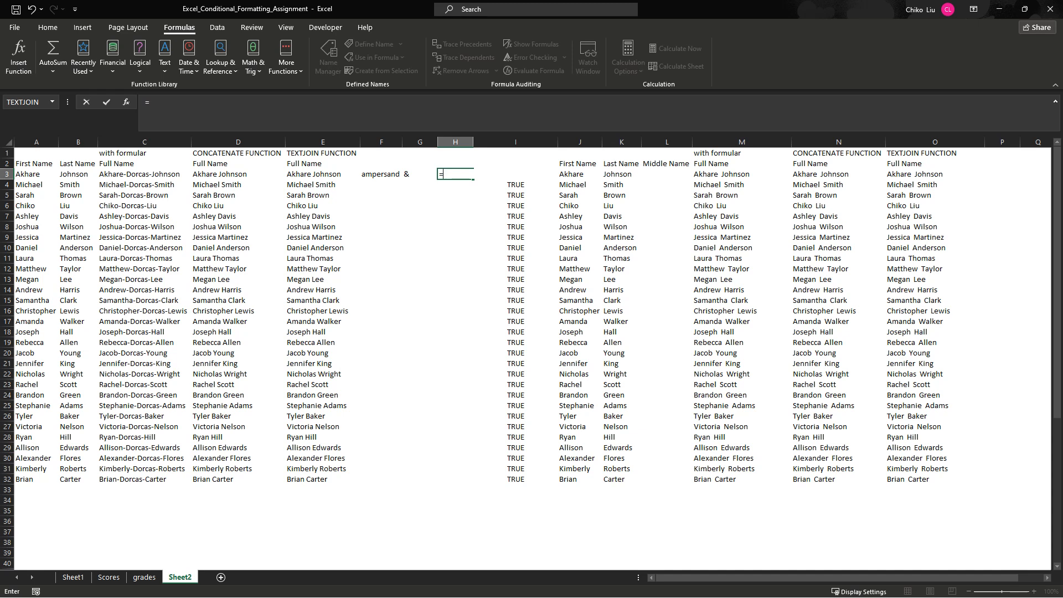
click(742, 175)
text(=)
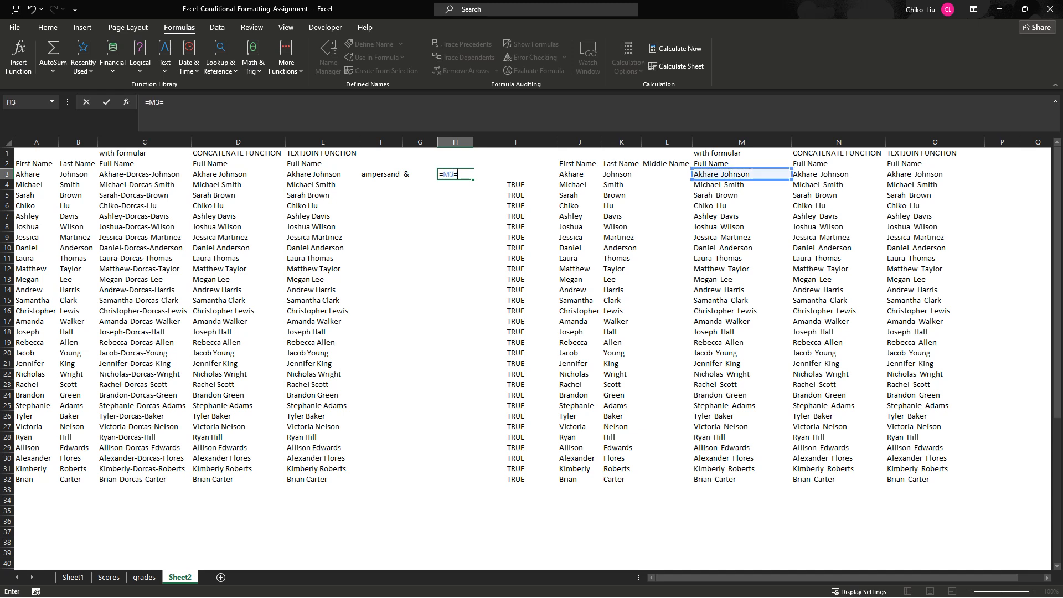
click(934, 175)
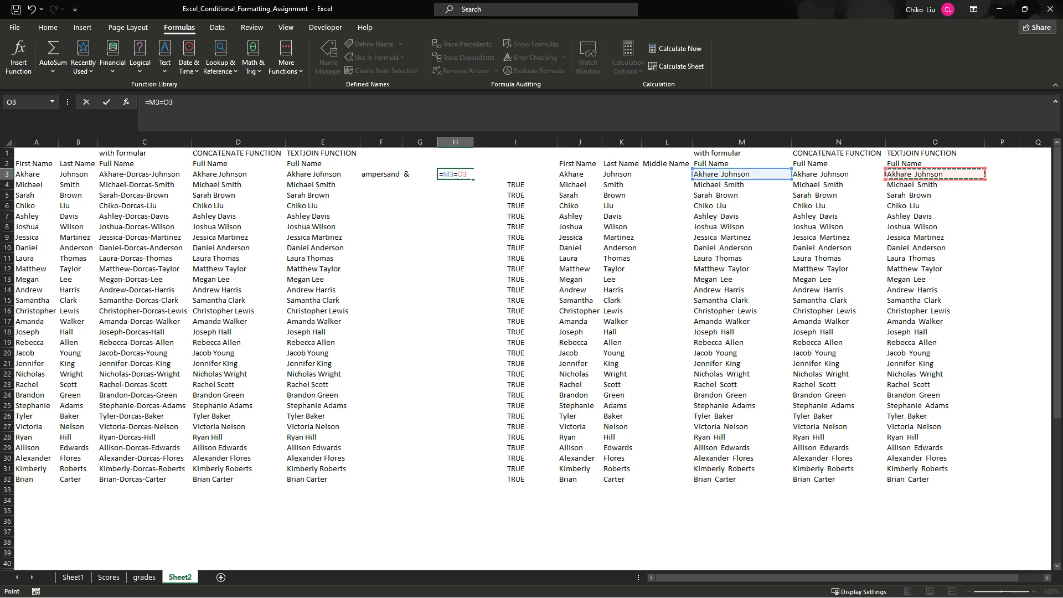
key(Return)
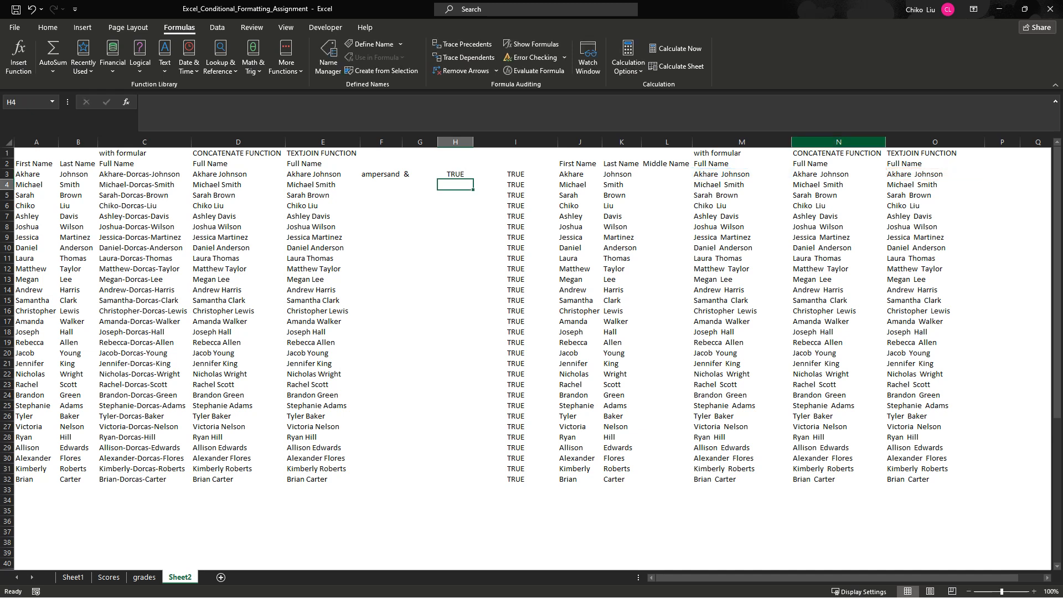
- Replace the formula in H3 with =N3=O3 to compare the CONCATENATE and TEXTJOIN names
click(742, 174)
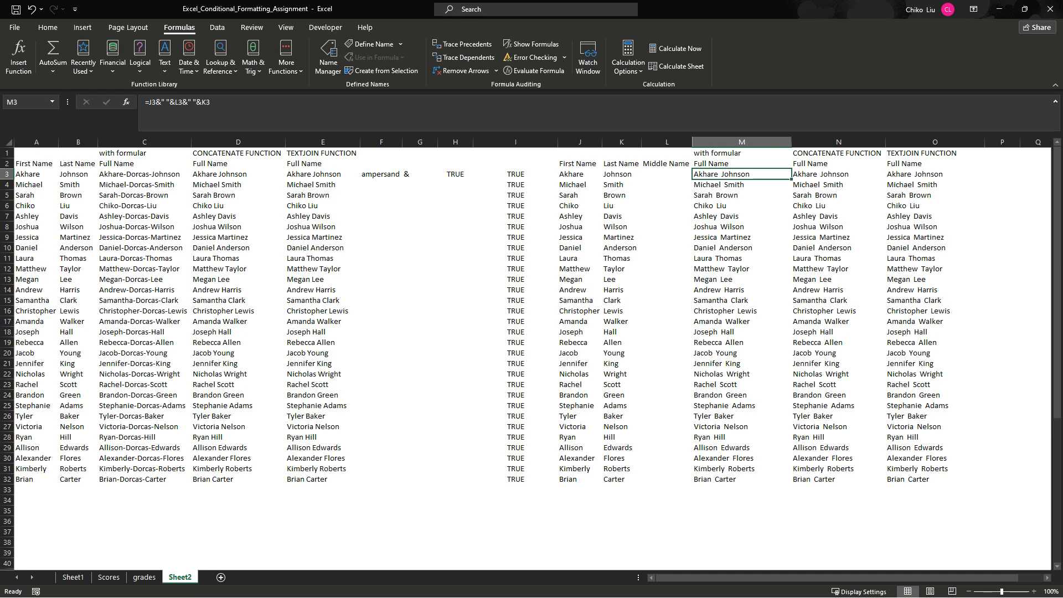
key(Left)
key(Left)
key(Left)
key(Left)
key(Left)
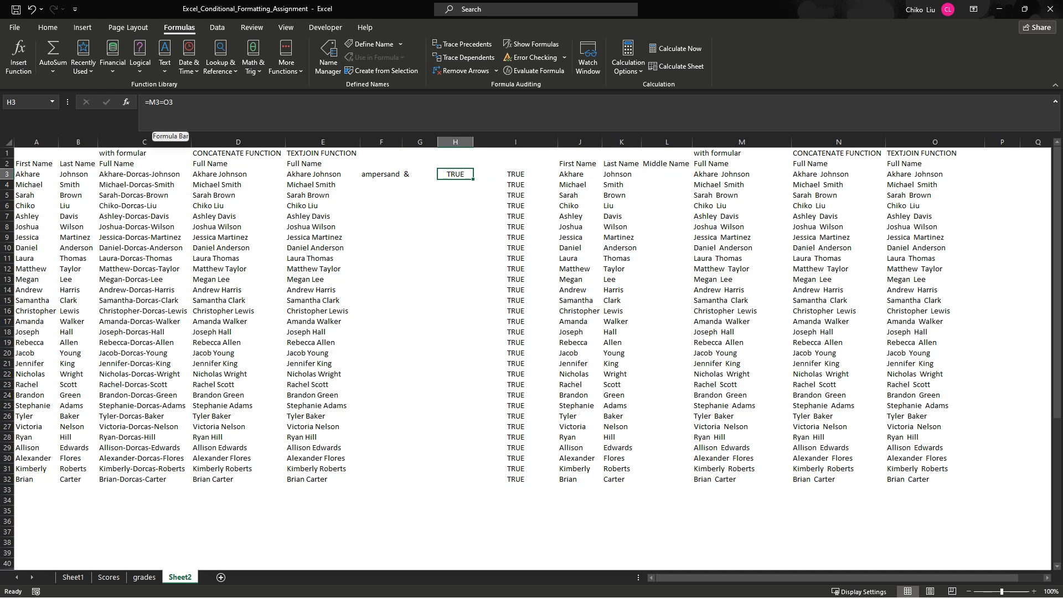
click(742, 174)
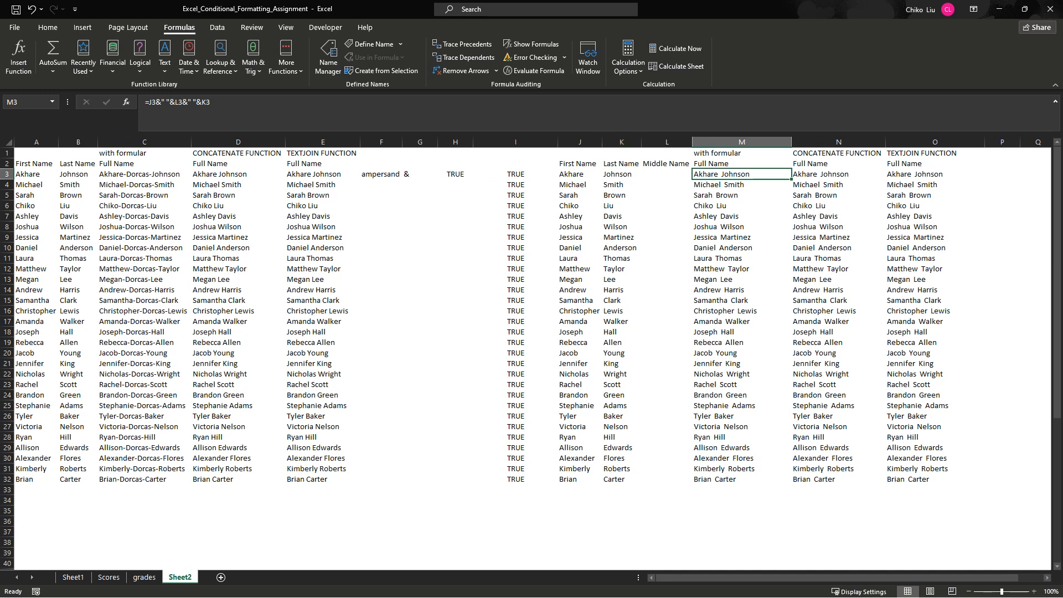
click(455, 174)
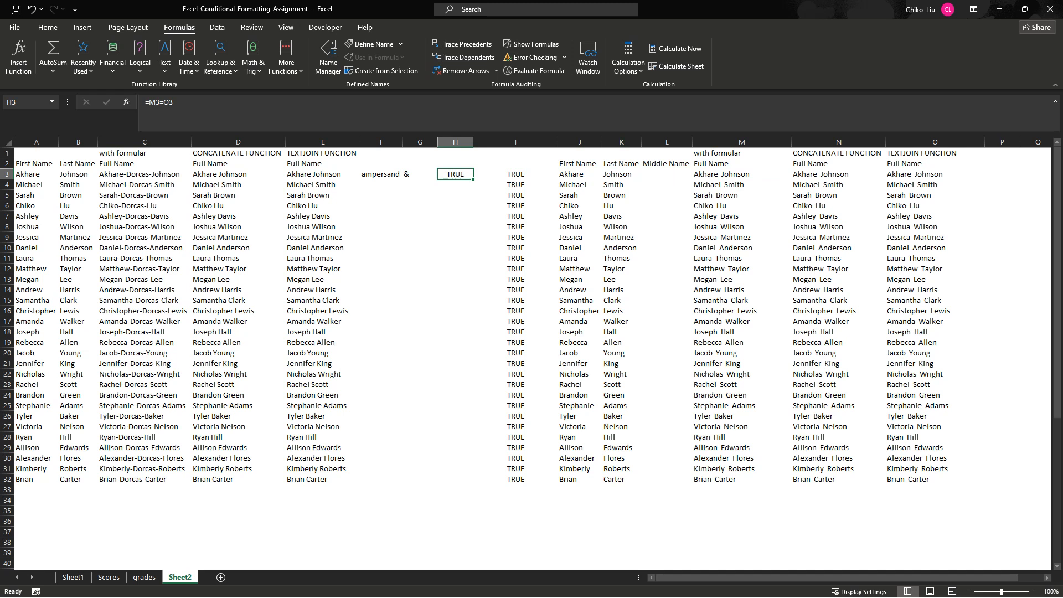
text(=)
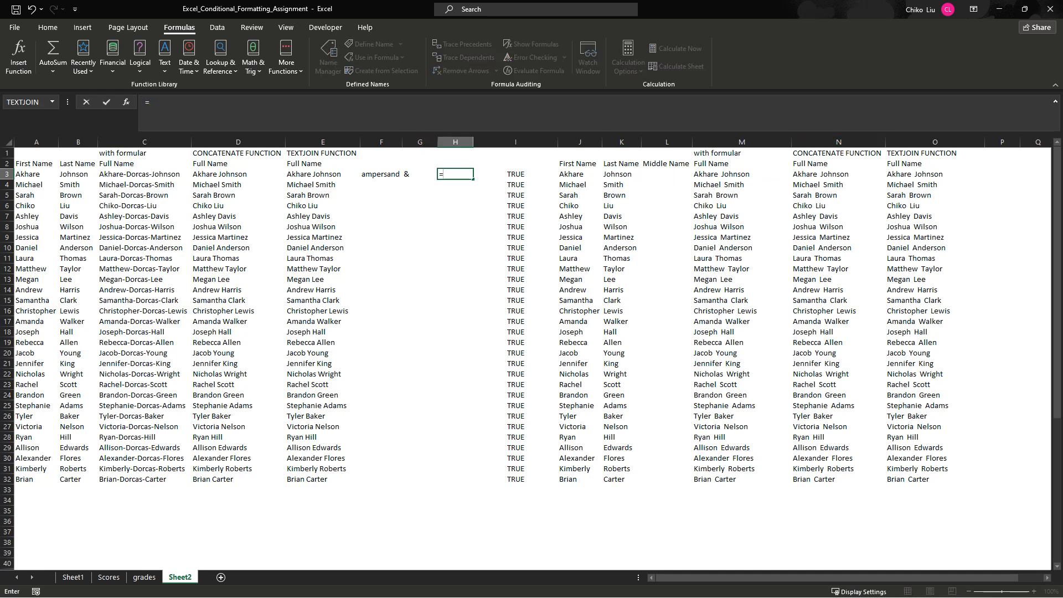
click(838, 174)
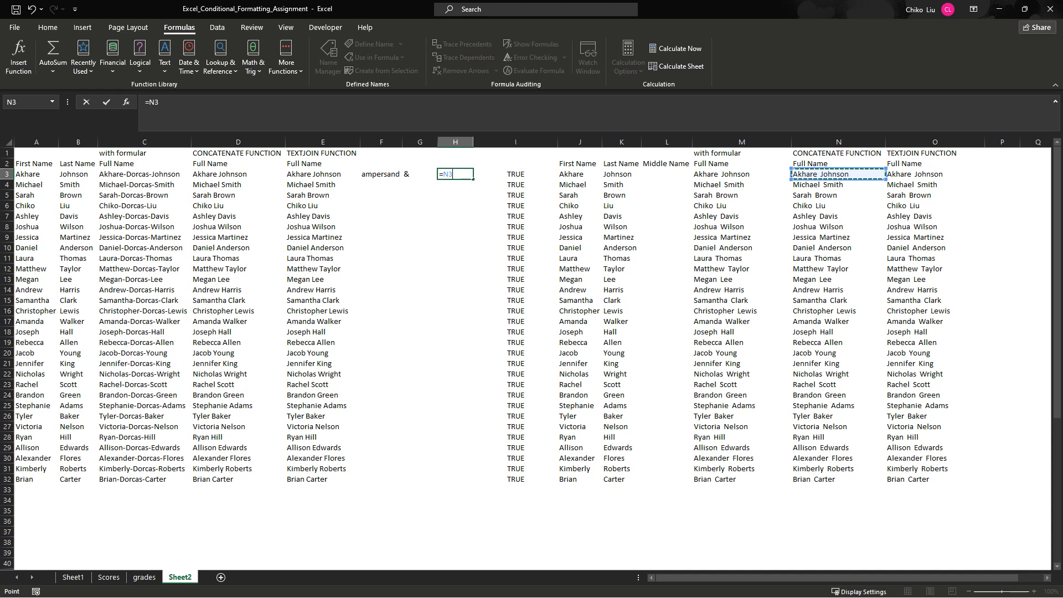
text(=)
click(936, 173)
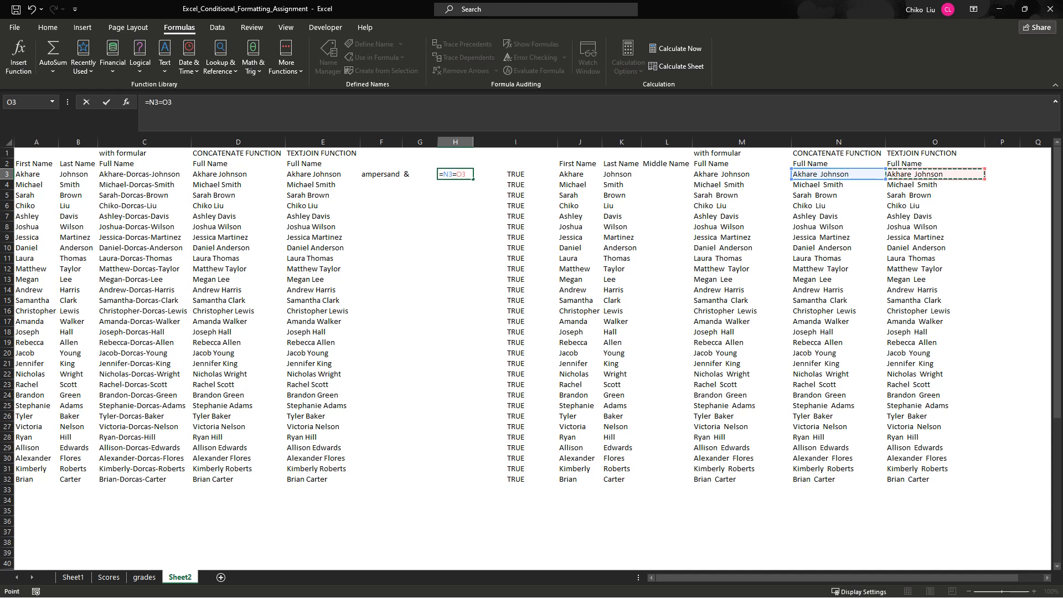
key(Return)
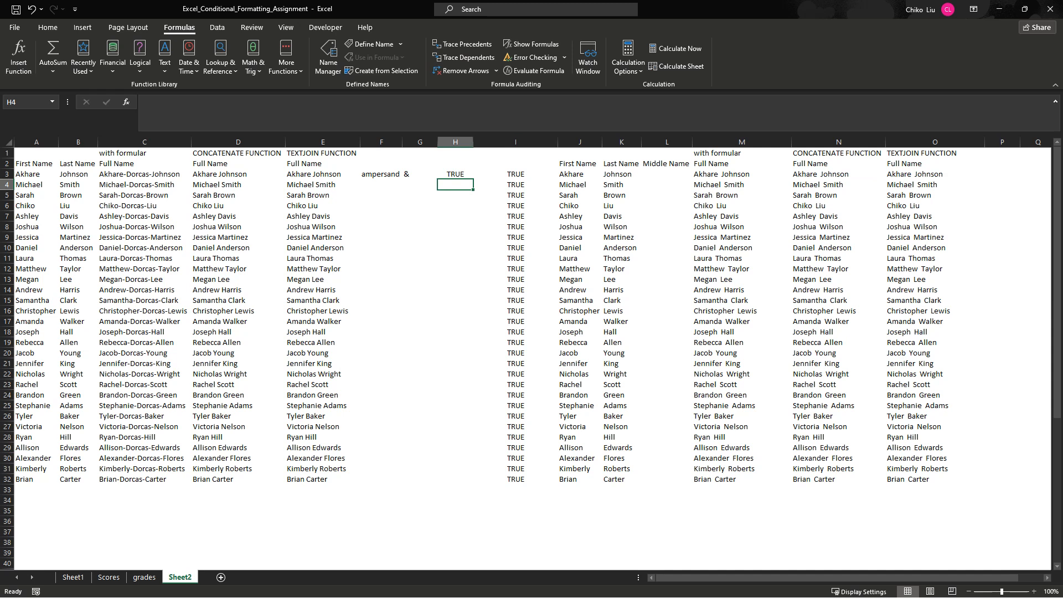
click(455, 174)
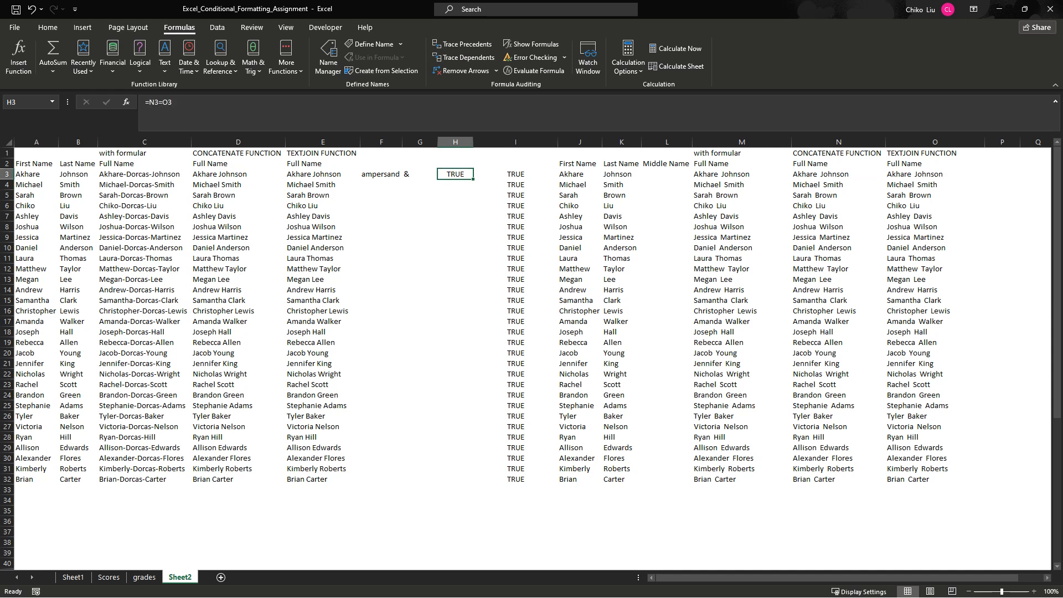
- Set the ignore-empty argument of the TEXTJOIN formula in O3 to TRUE and fill it down to O32
click(935, 174)
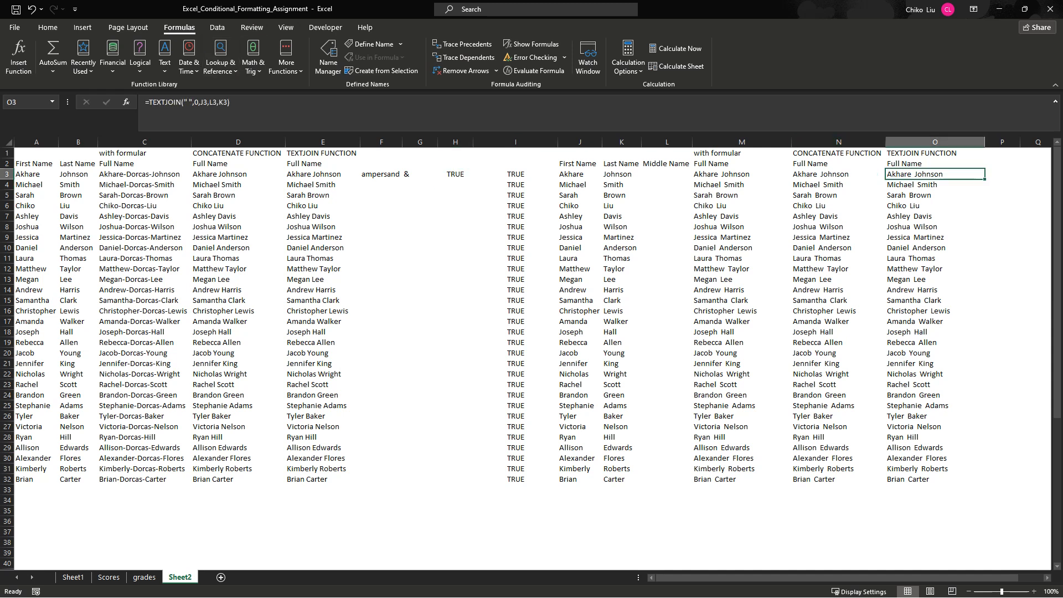
click(198, 103)
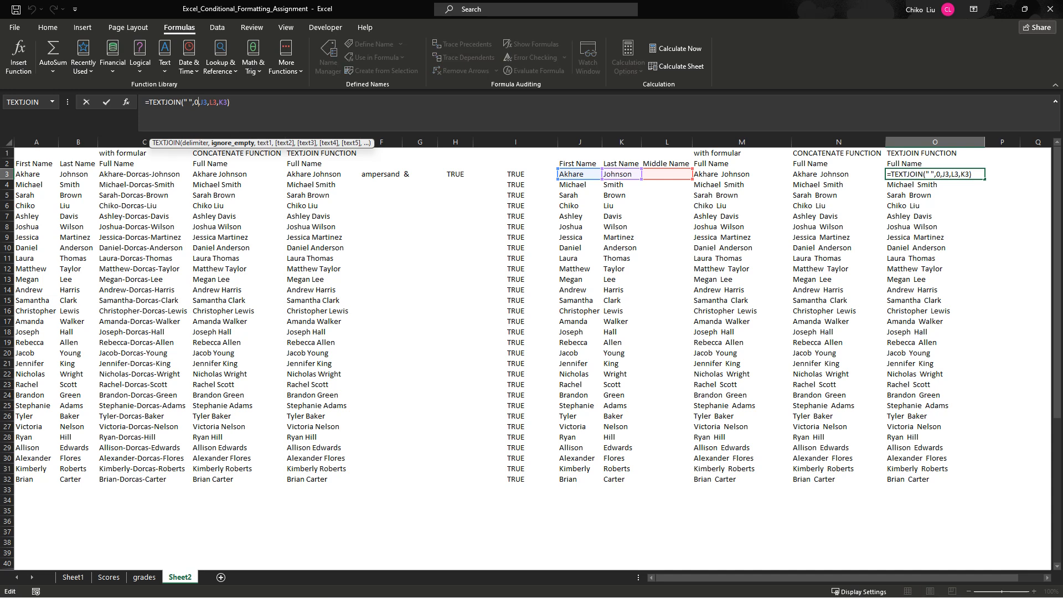
key(BackSpace)
text(1)
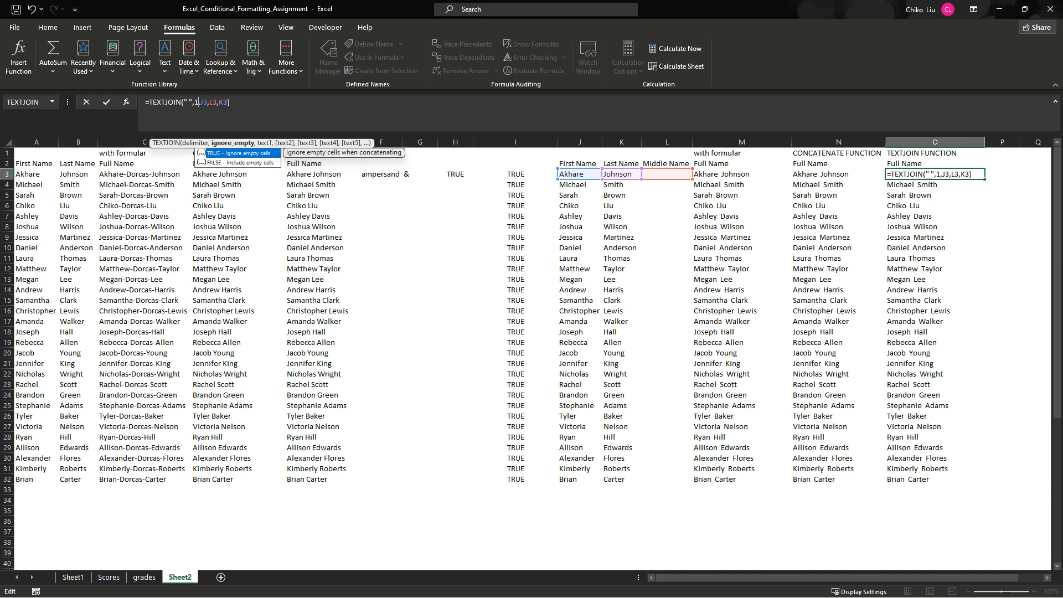
key(Return)
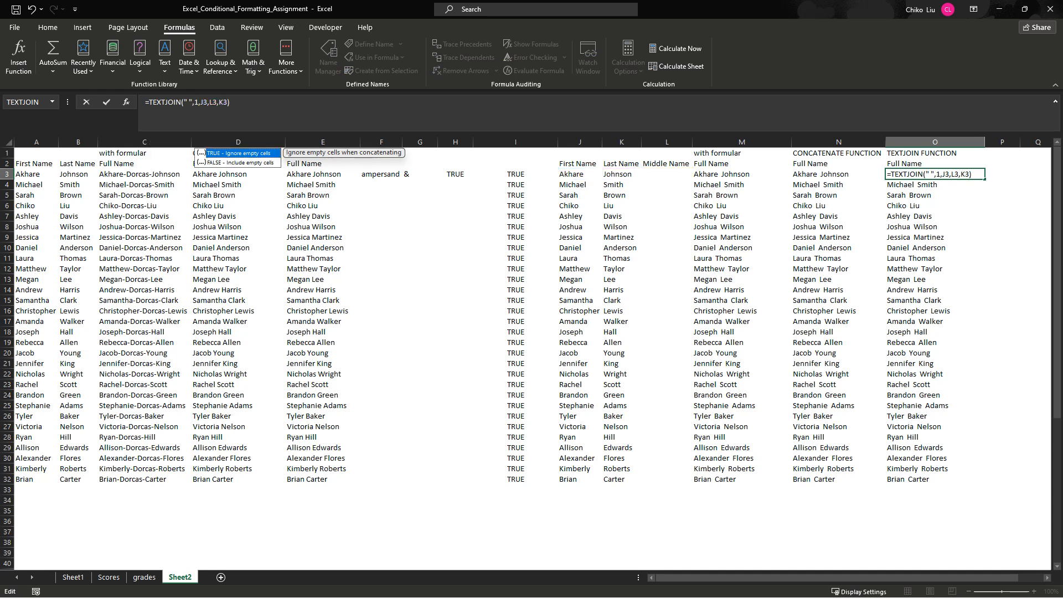
key(Tab)
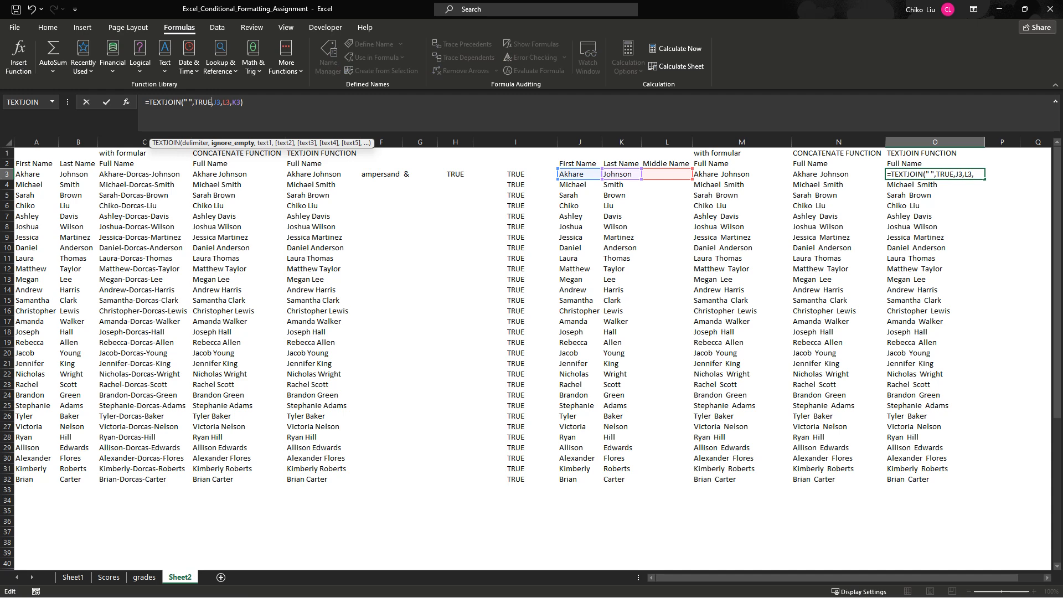
key(Return)
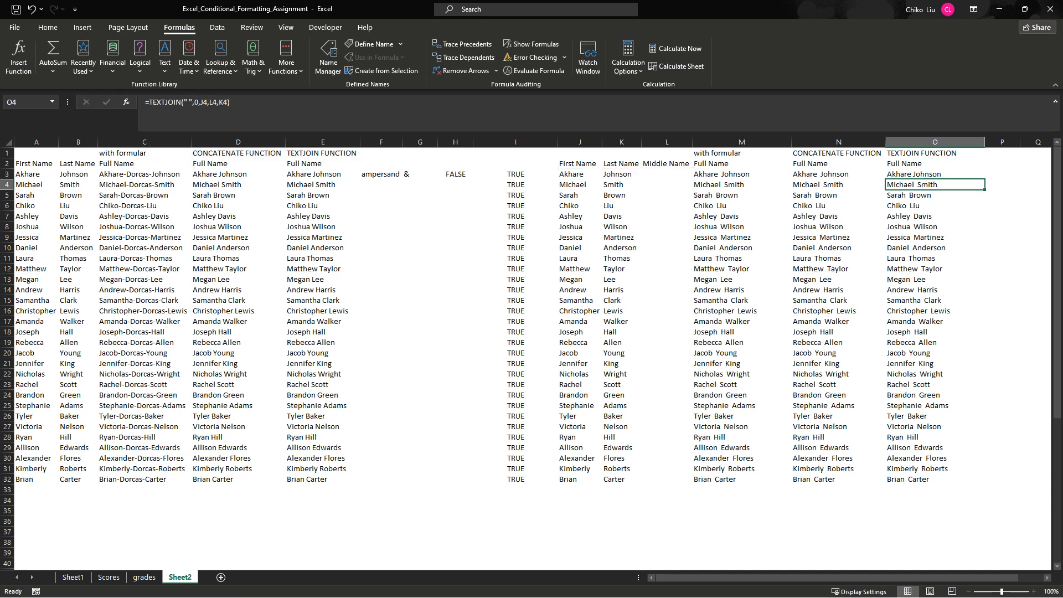
click(934, 174)
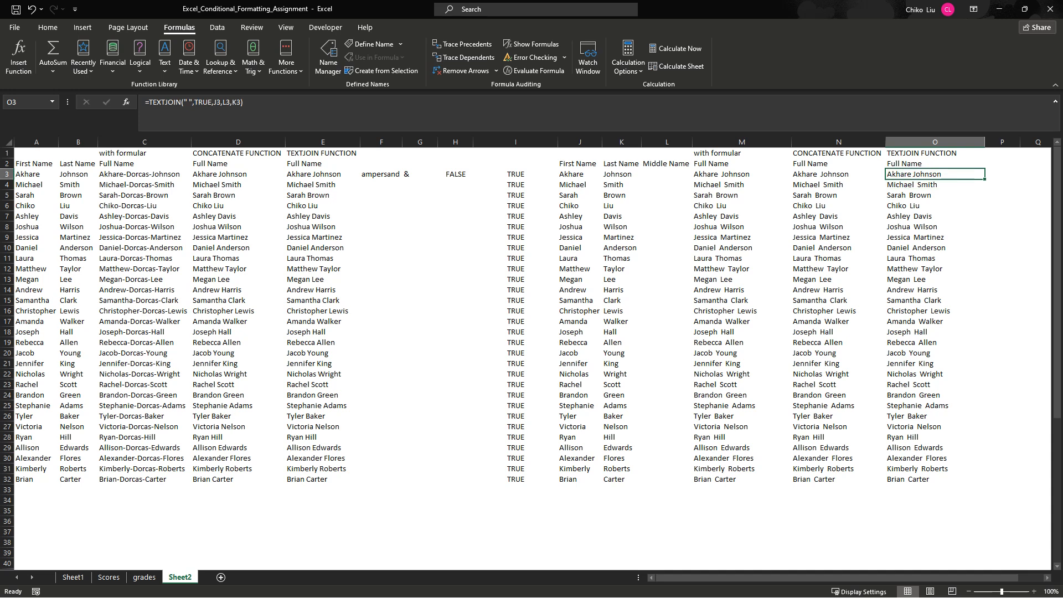
double_click(986, 179)
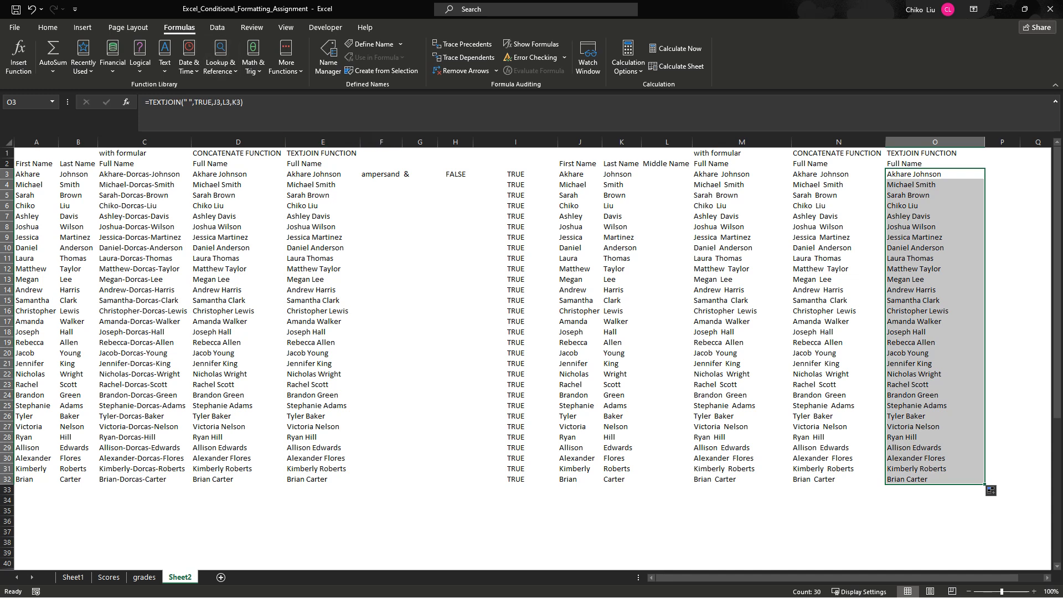
- Replace the formula in H3 with =M3=O3 to compare the ampersand name with the revised TEXTJOIN name
click(455, 174)
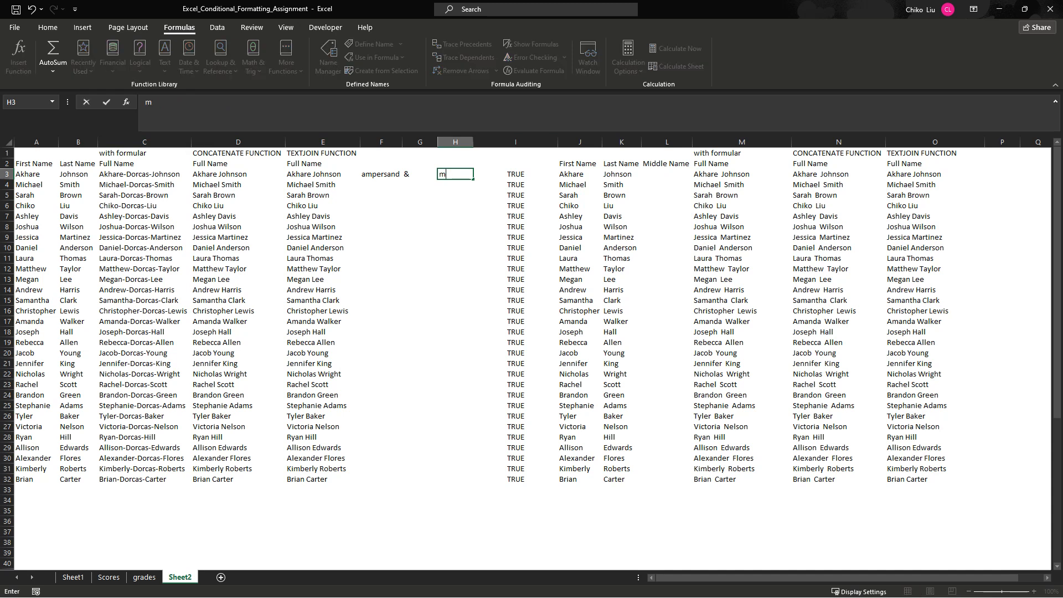
text(=m)
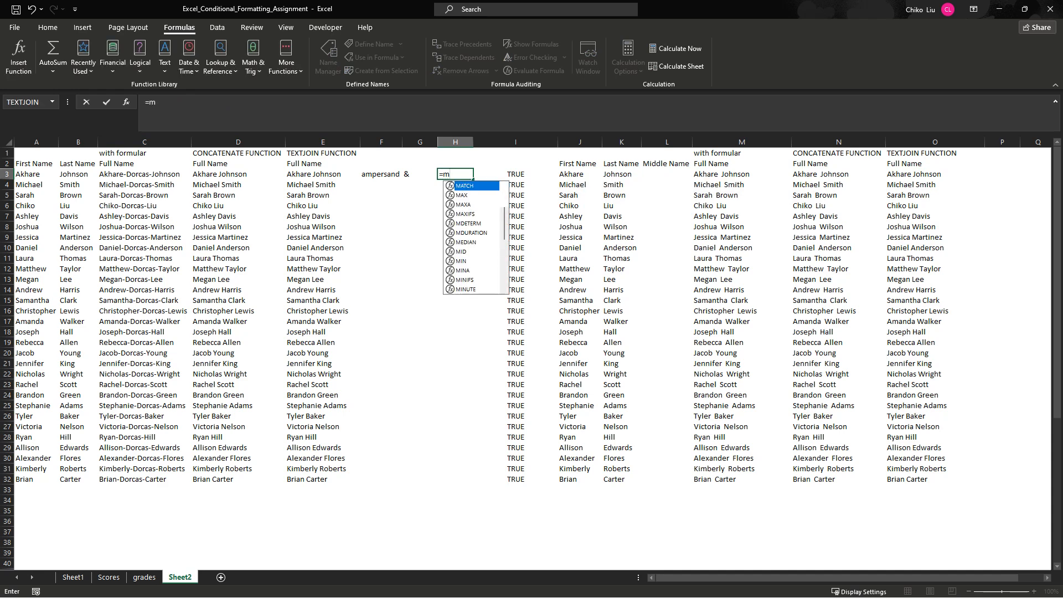
text(3=o)
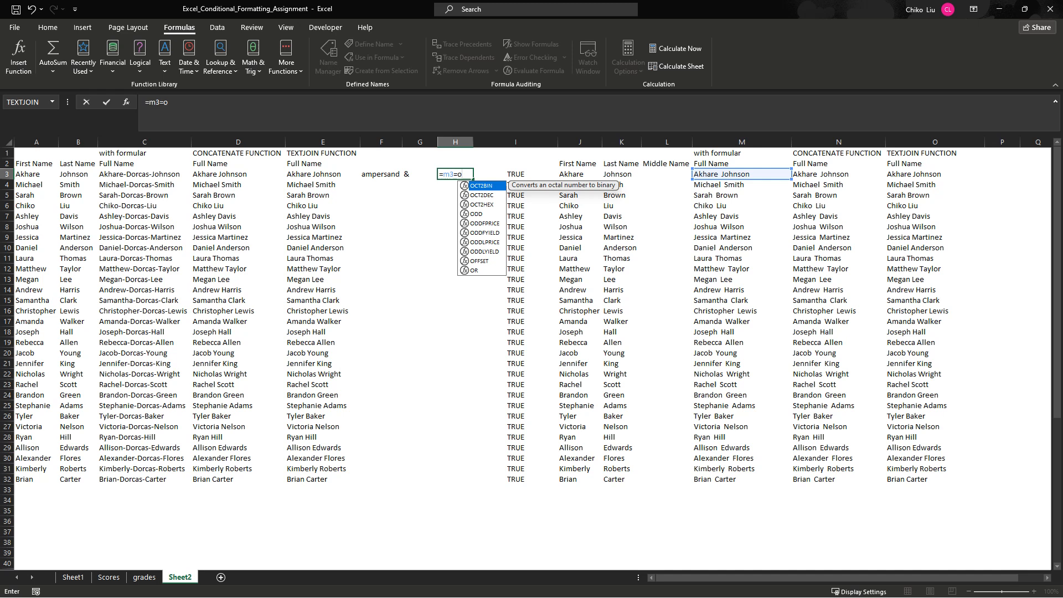
text(3)
key(Return)
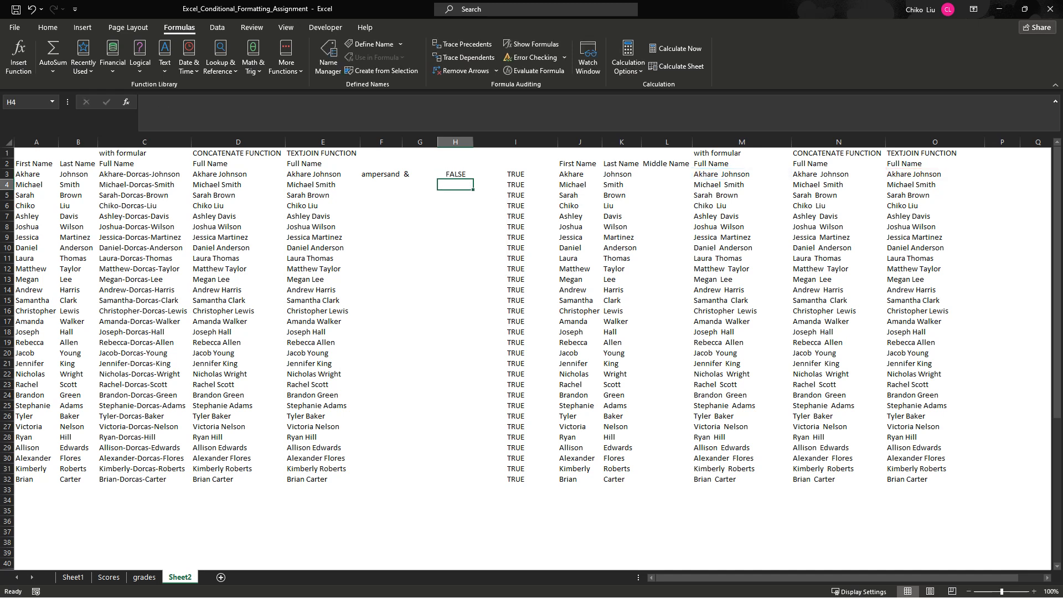
key(Up)
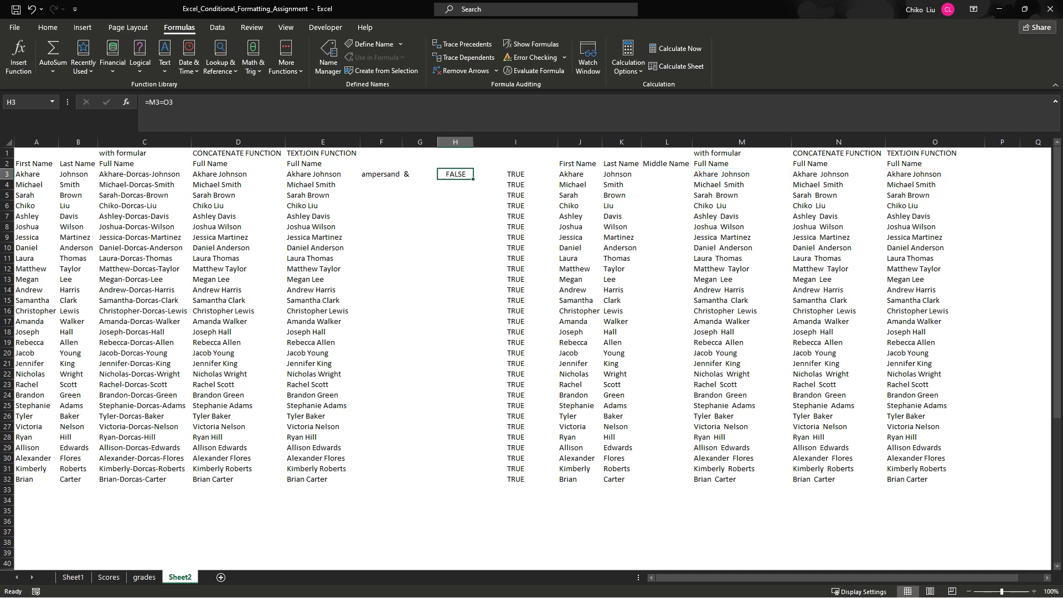
- Examine the ampersand, CONCATENATE and TEXTJOIN formulas in M3, N3 and O3 against the blank middle-name cell L3
click(742, 174)
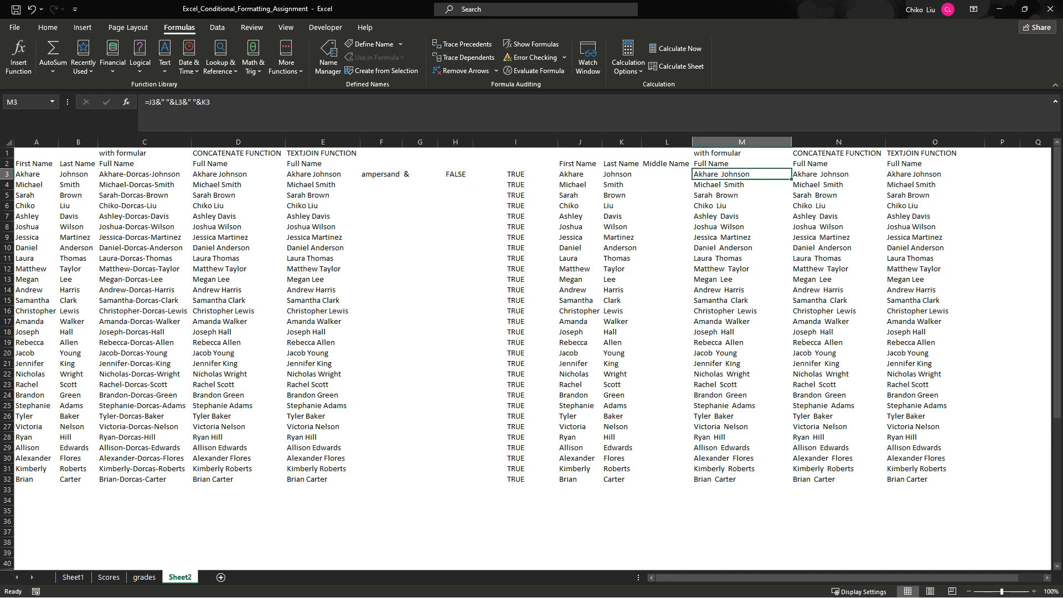
click(1034, 592)
click(1033, 592)
click(1034, 591)
click(1034, 591)
click(1033, 591)
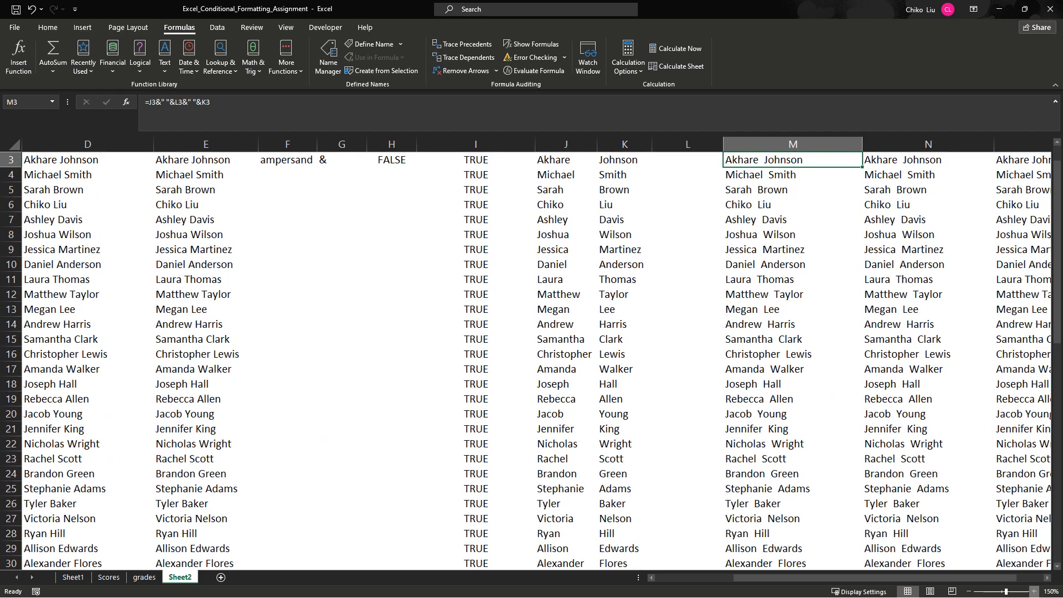
drag(979, 578, 1003, 577)
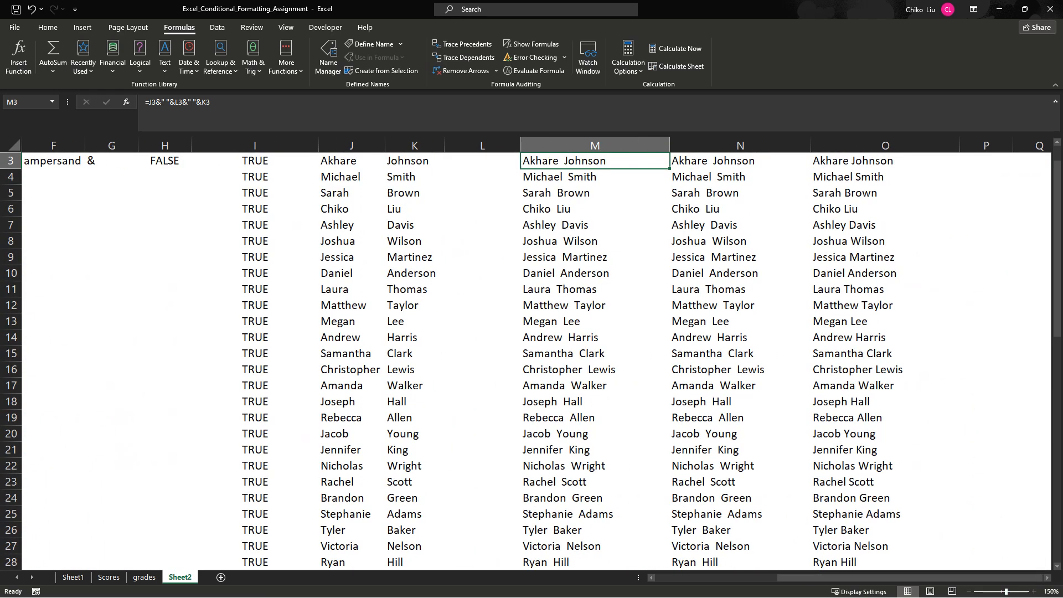
scroll(536, 361, down, 20)
scroll(536, 361, up, 20)
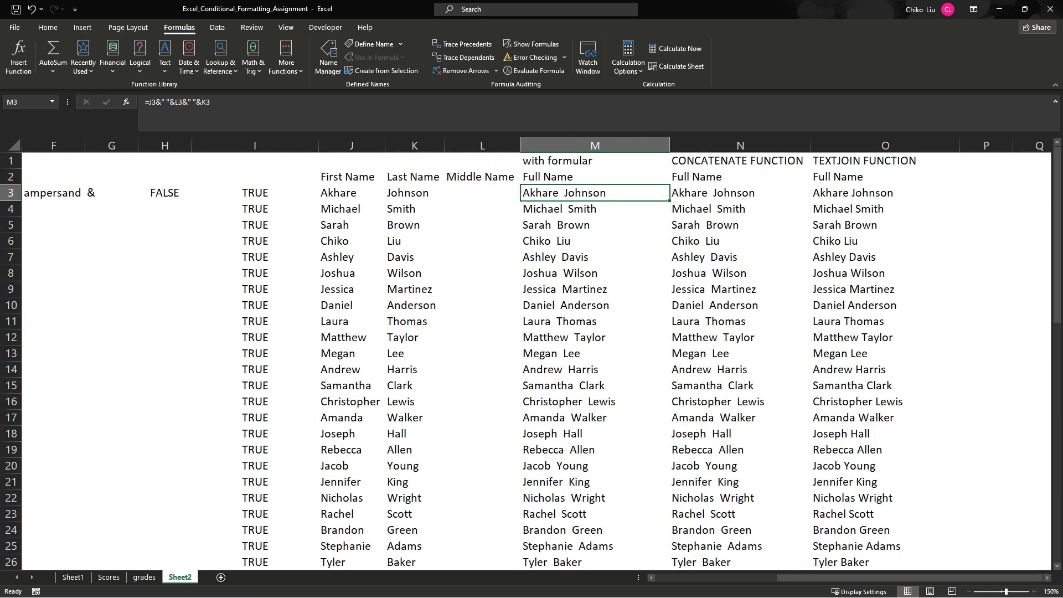
click(740, 193)
click(885, 192)
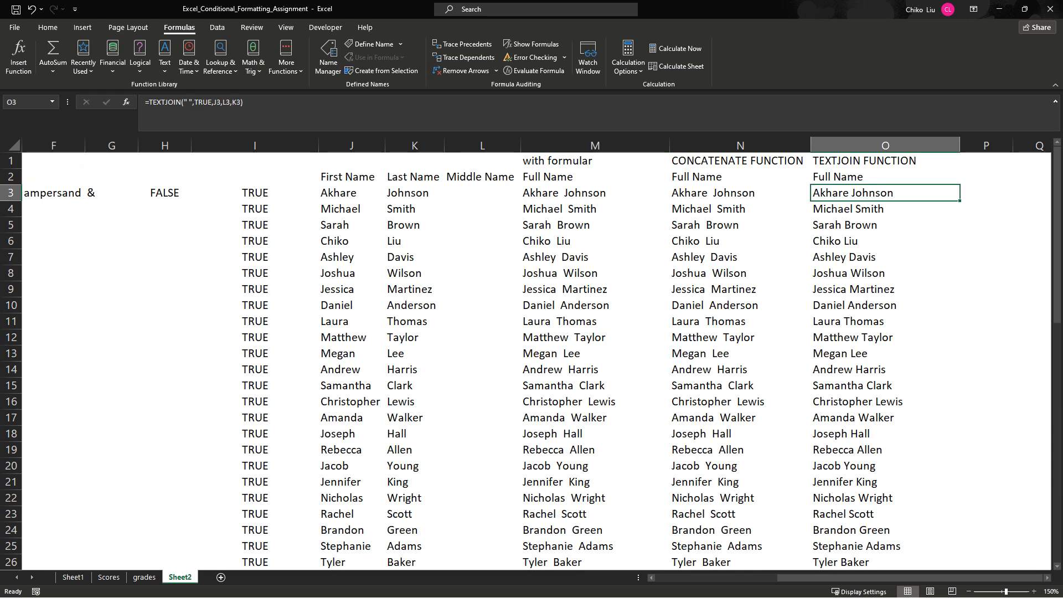
click(740, 193)
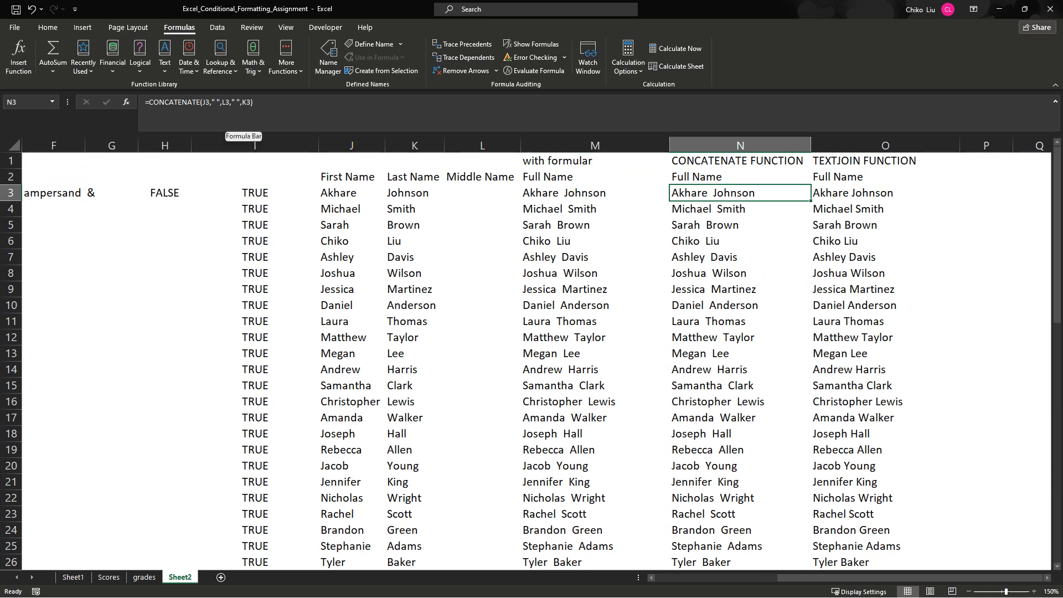
click(482, 193)
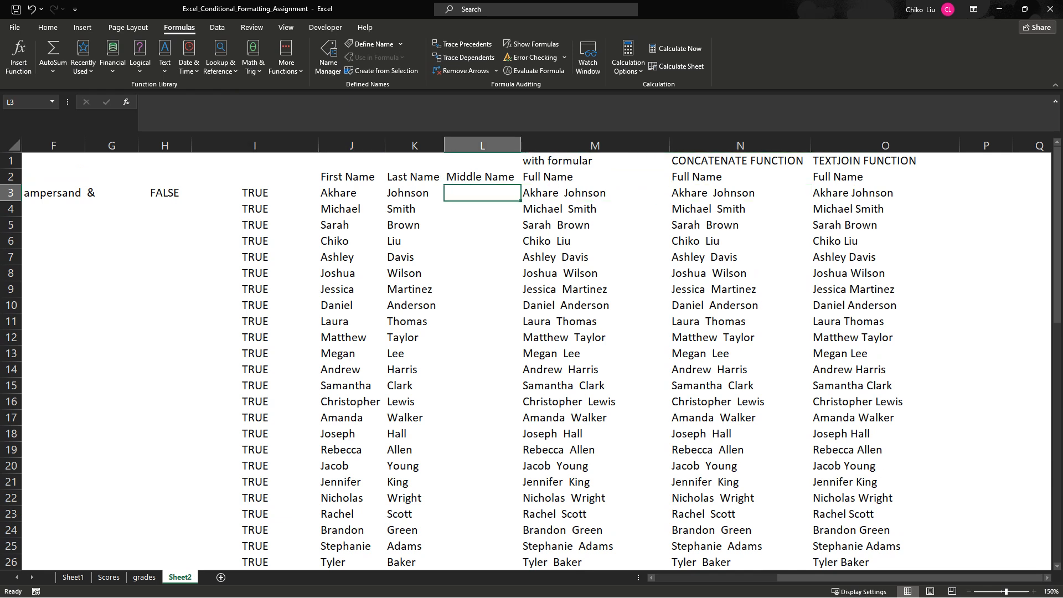
click(596, 192)
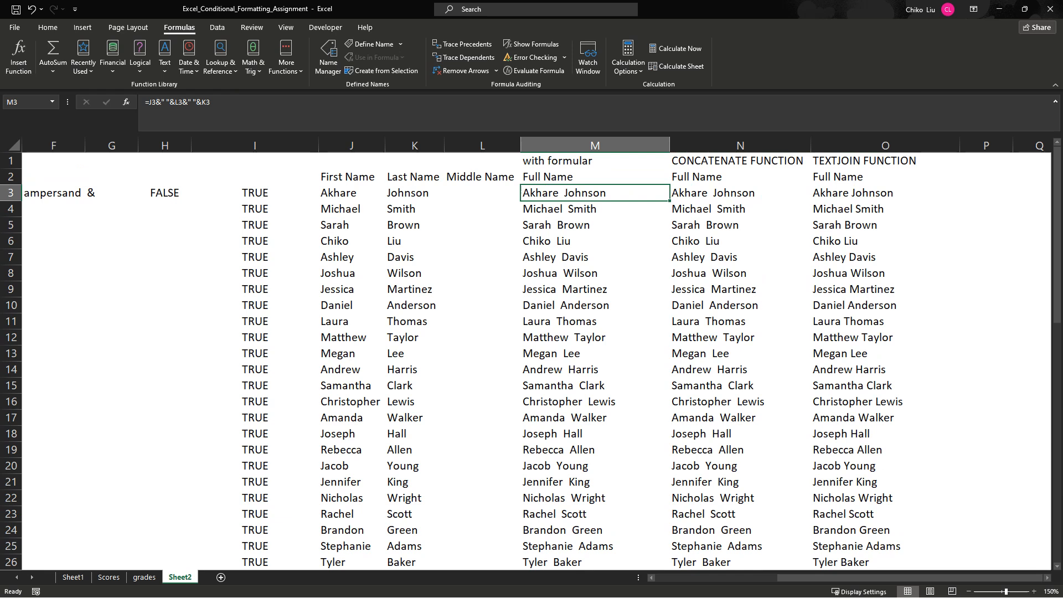
click(482, 193)
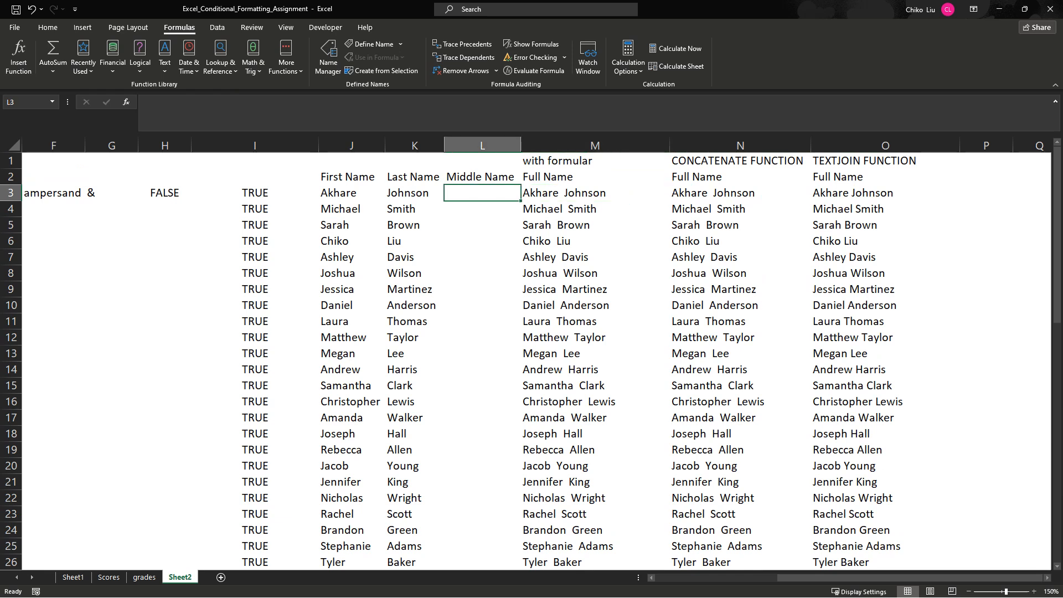
click(595, 193)
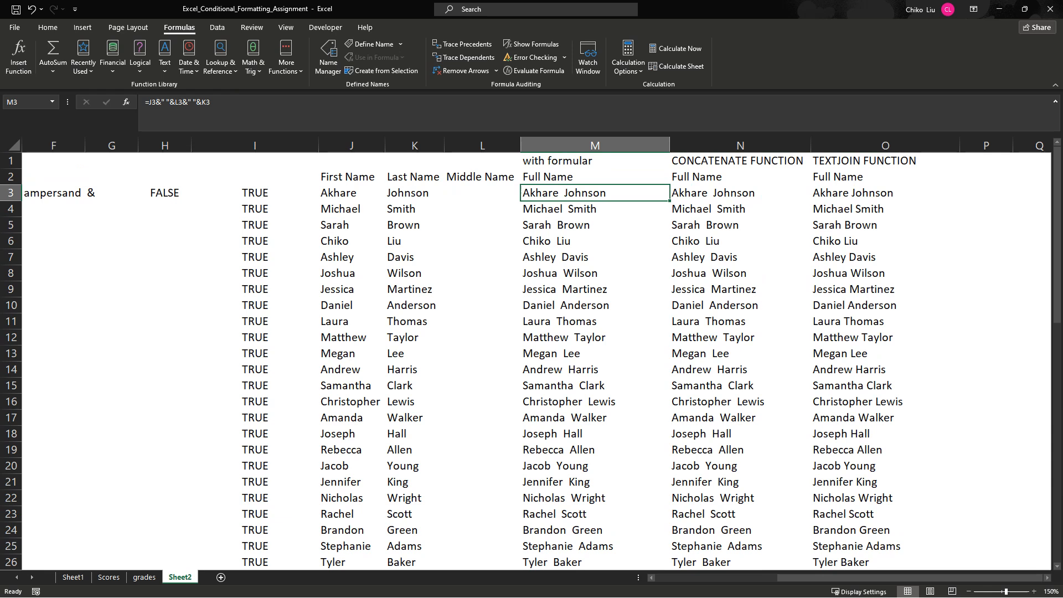
click(885, 193)
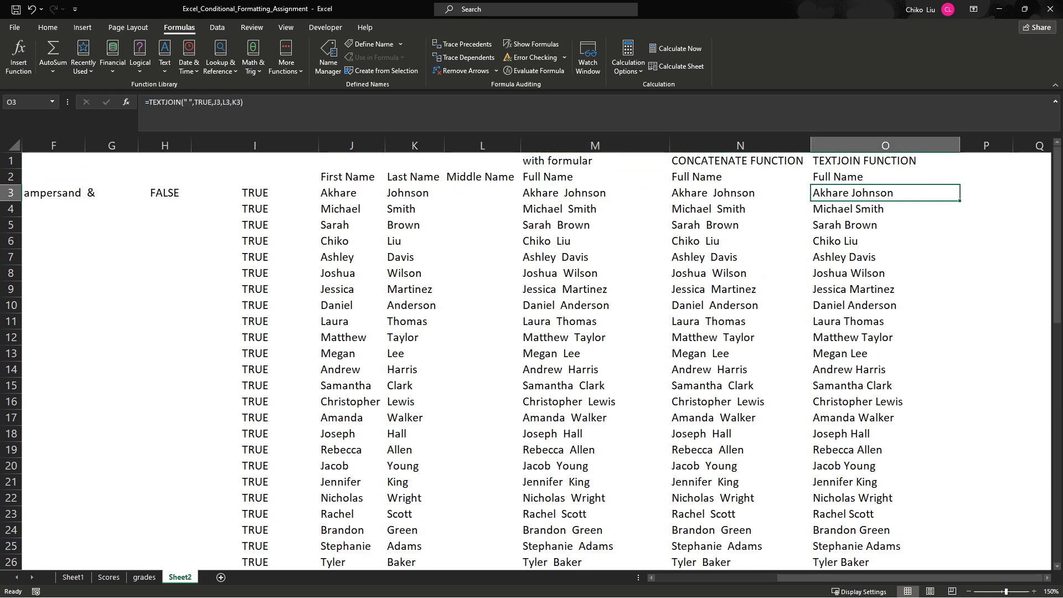
click(740, 192)
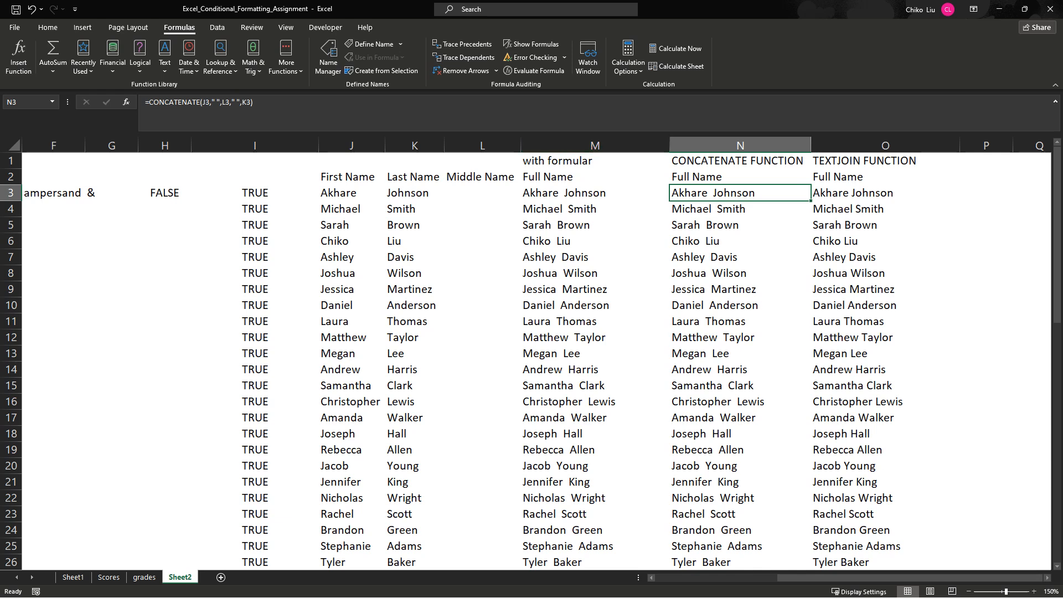
click(482, 193)
- Copy the ampersand full-name column M2:M32 and paste it as values only starting at P2
click(576, 192)
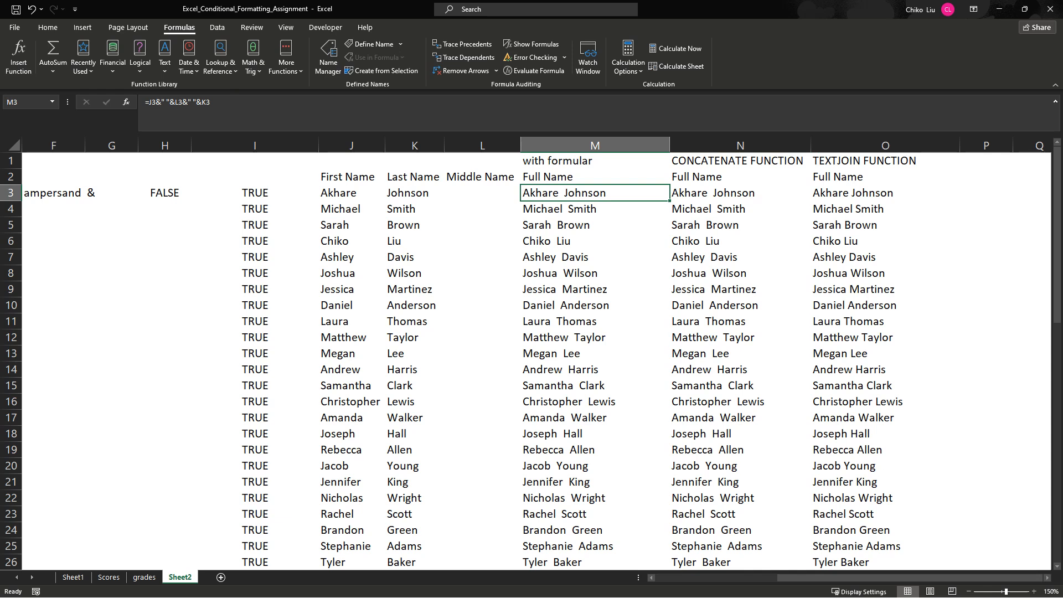
key(shift+Down)
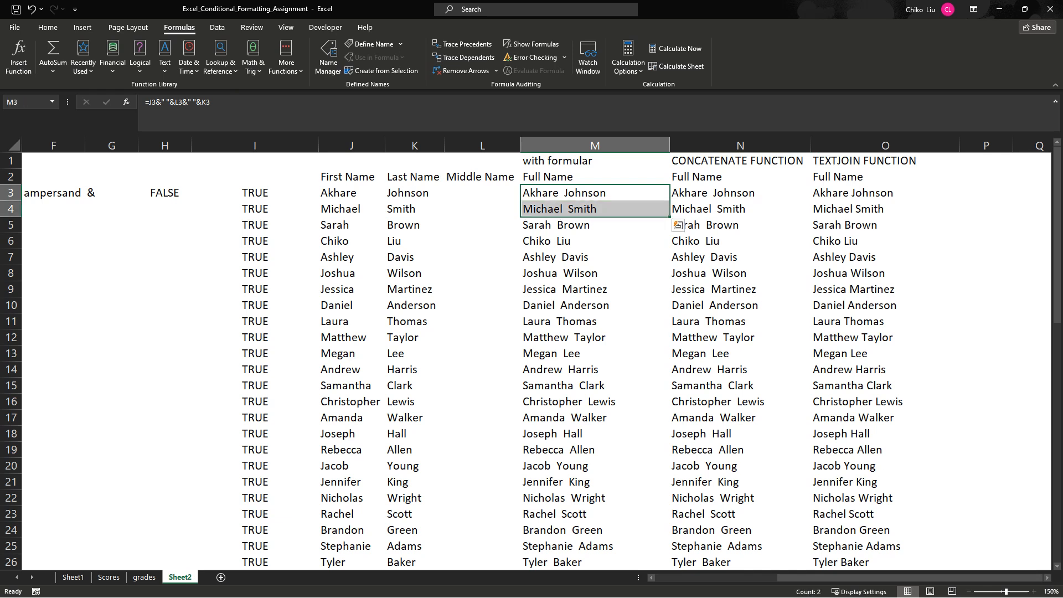
drag(553, 176, 581, 561)
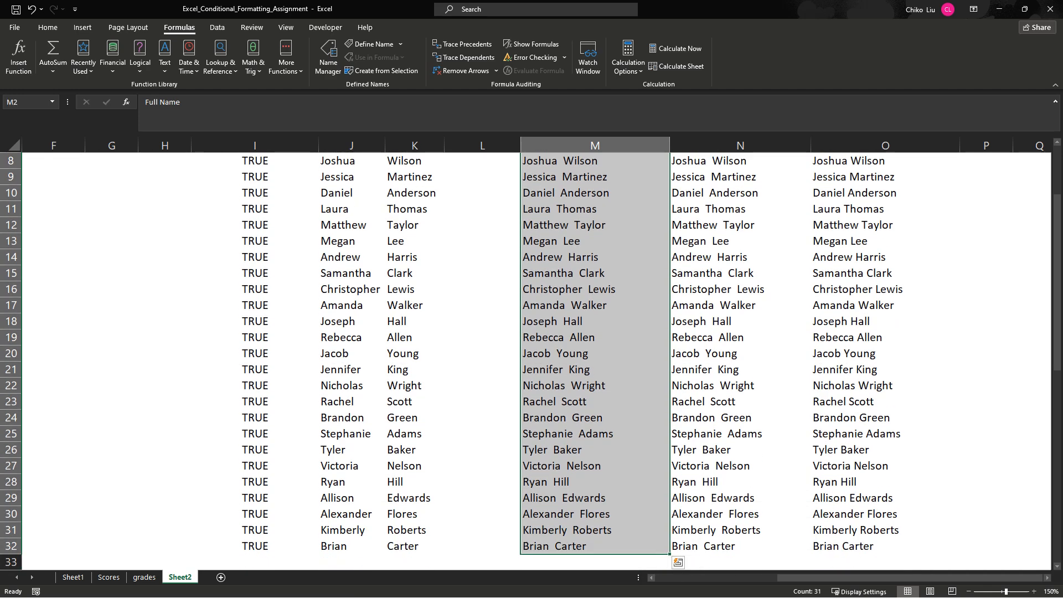
key(ctrl+c)
scroll(532, 357, up, 3)
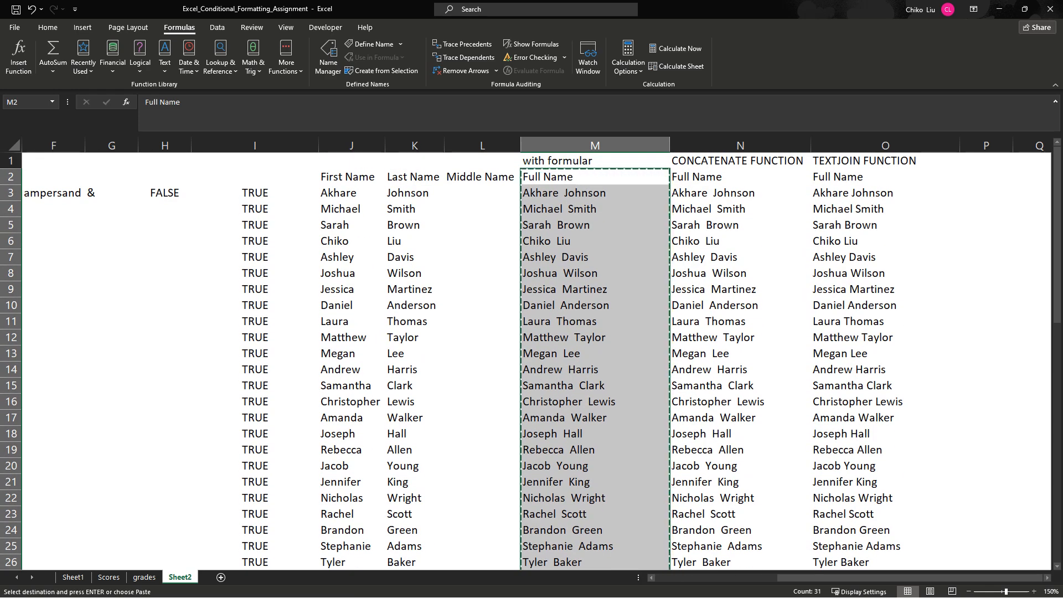
click(994, 178)
right_click(994, 177)
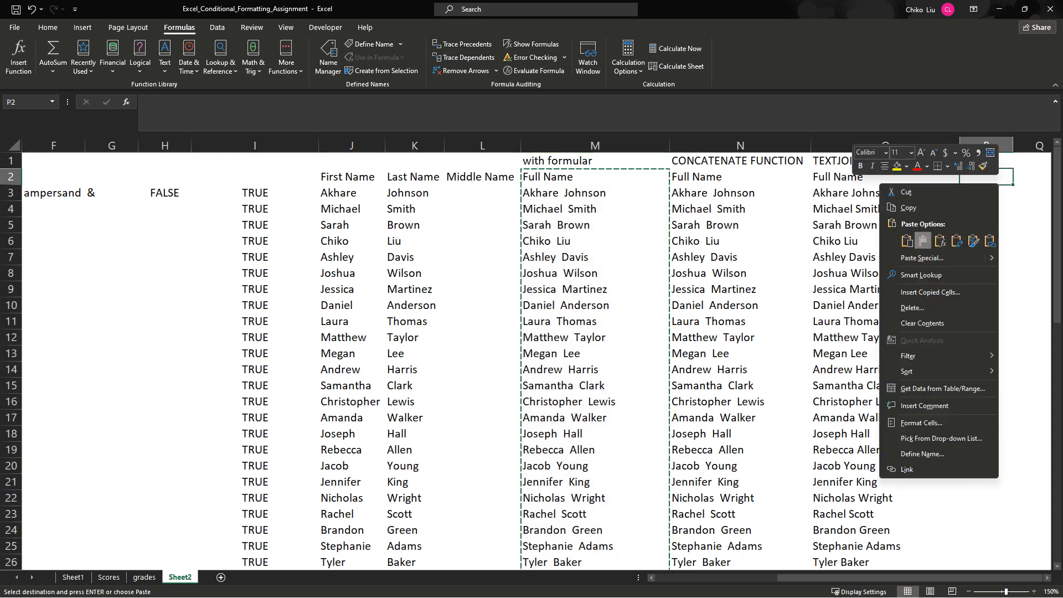
click(922, 240)
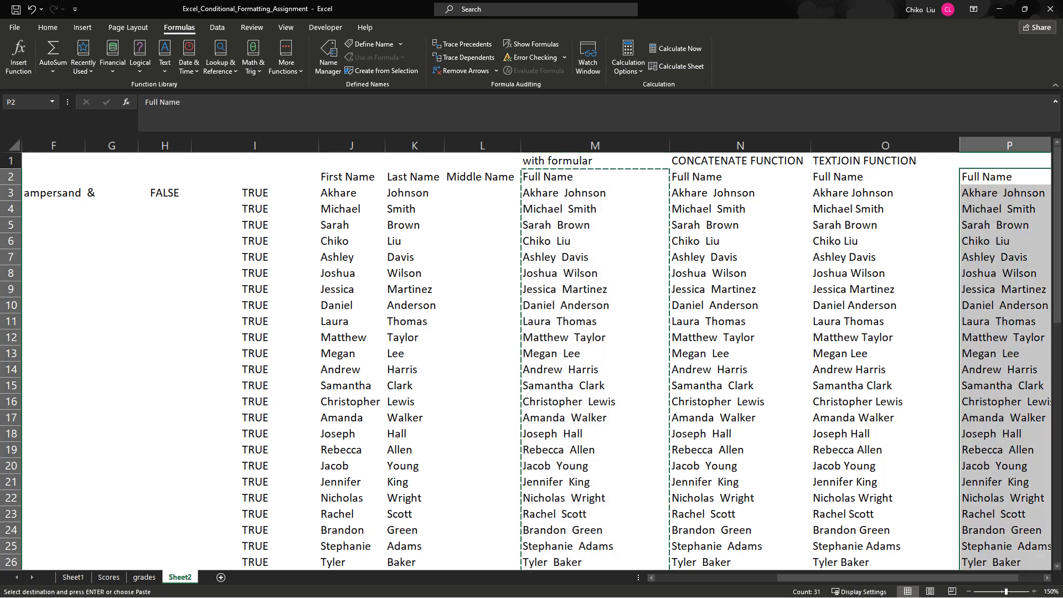
- Move the pasted full-name values from column P to column Q, starting at Q2
scroll(537, 360, right, 1)
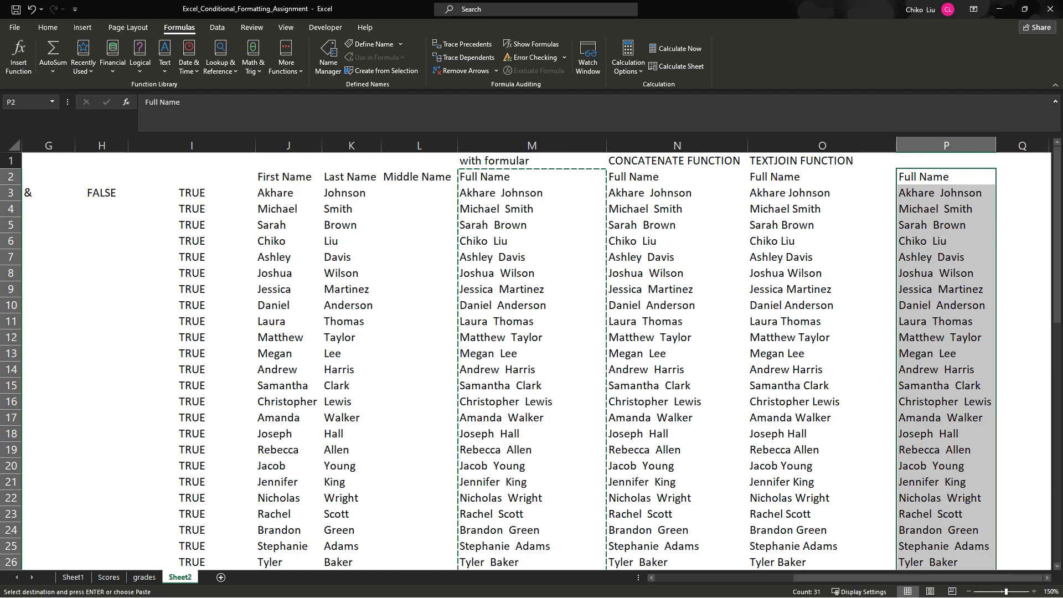
drag(948, 168, 1025, 176)
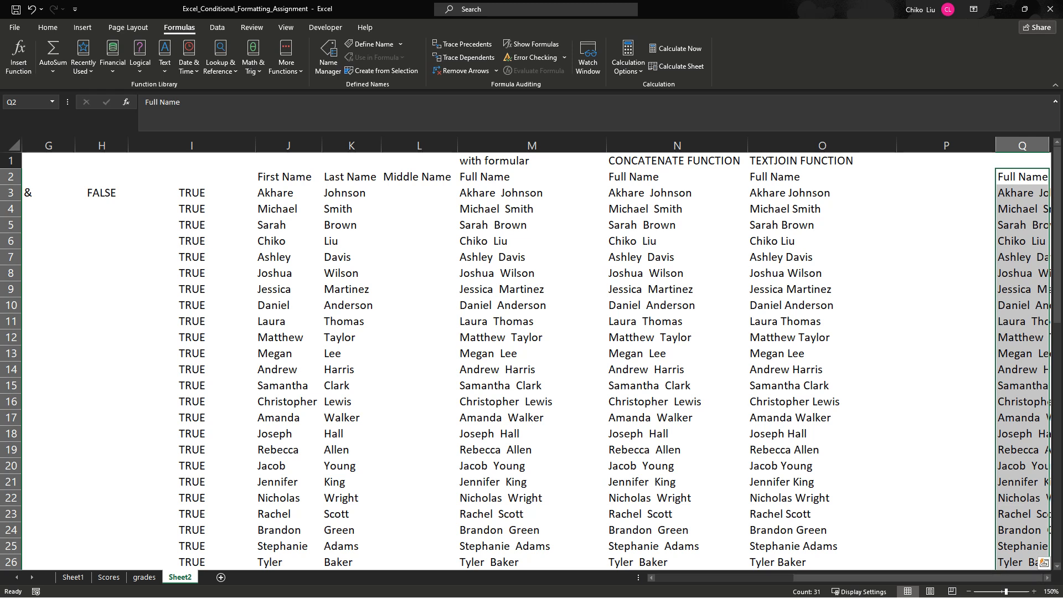
click(1022, 370)
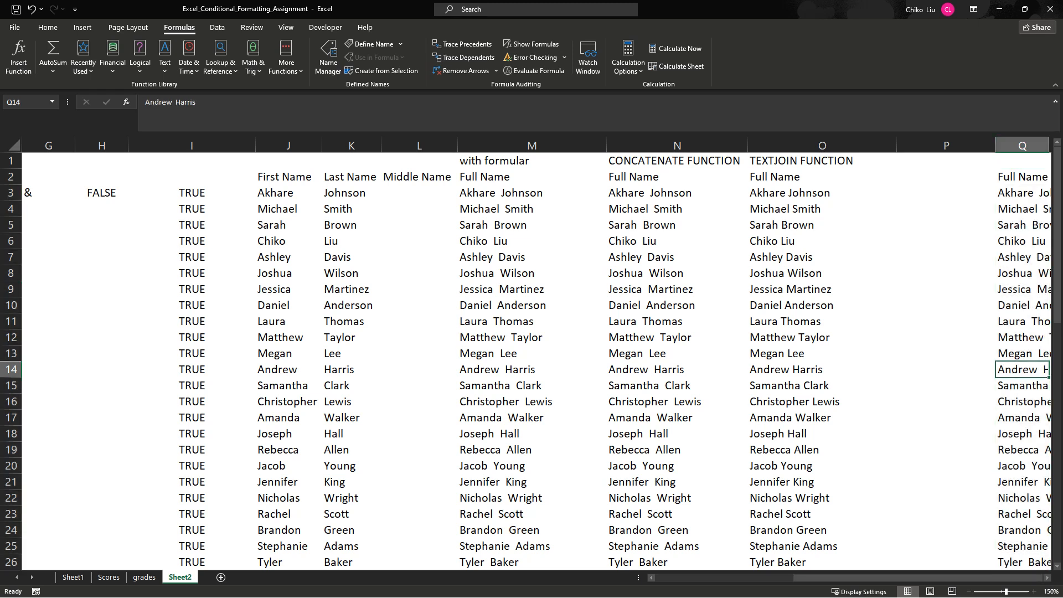
drag(917, 578, 942, 578)
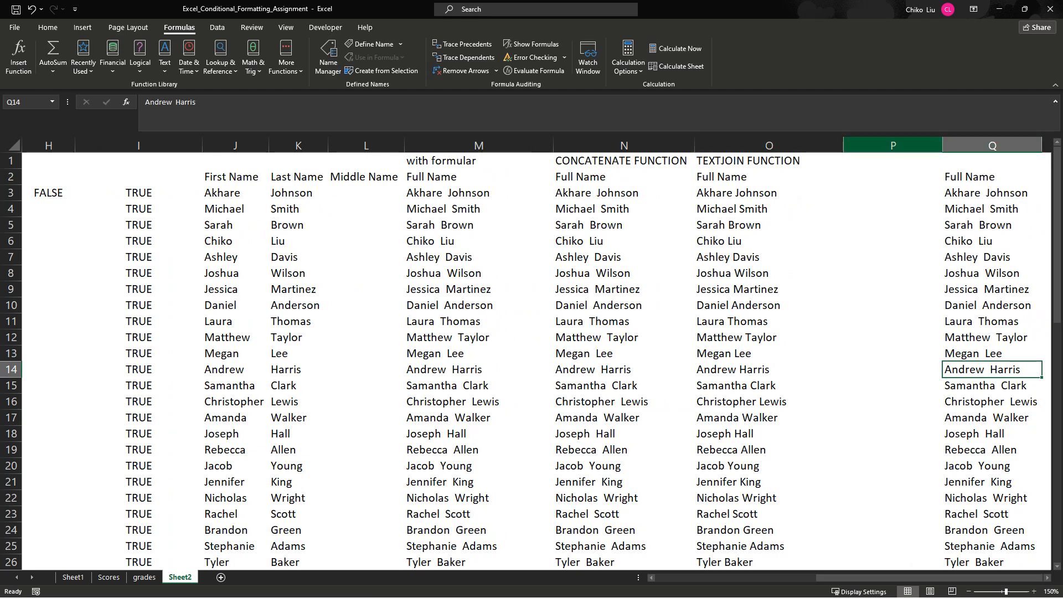
- Enter =O3=Q3 in P3 to compare the TEXTJOIN name with the pasted value, and fill the formula down to P32
click(893, 192)
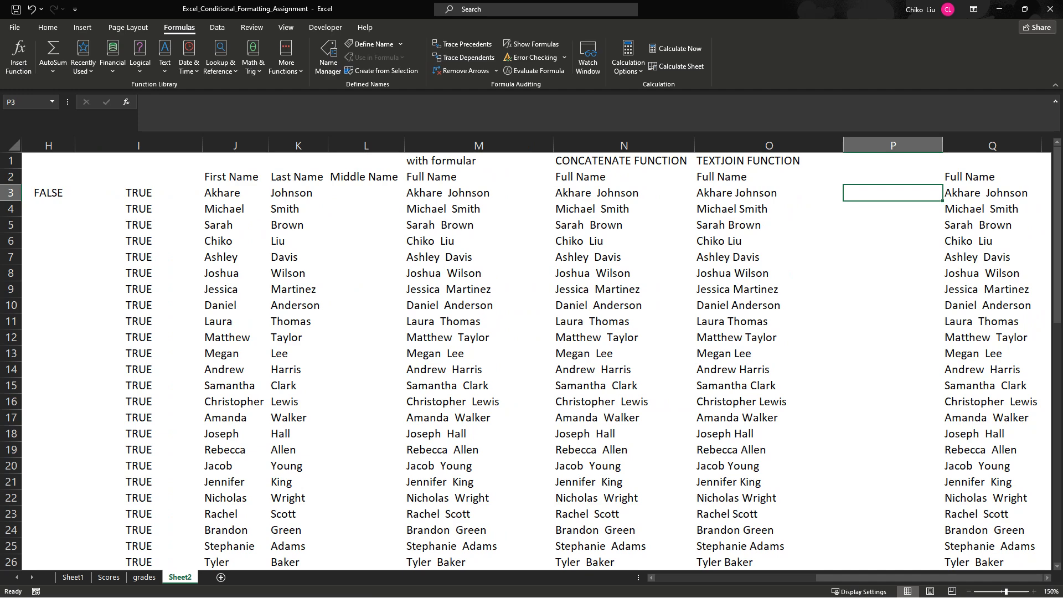
text(=)
key(Left)
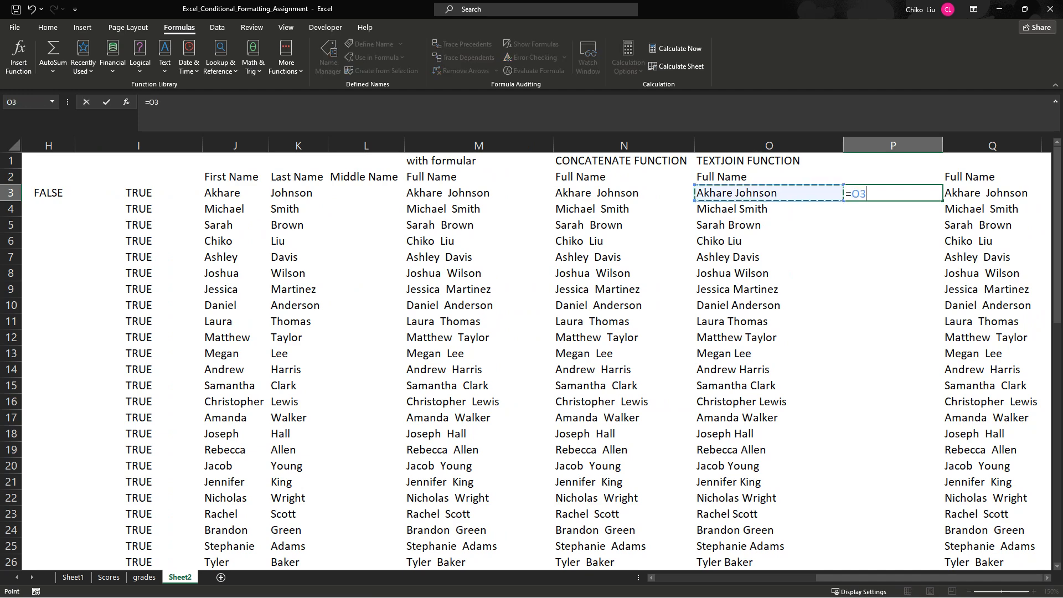
text(=)
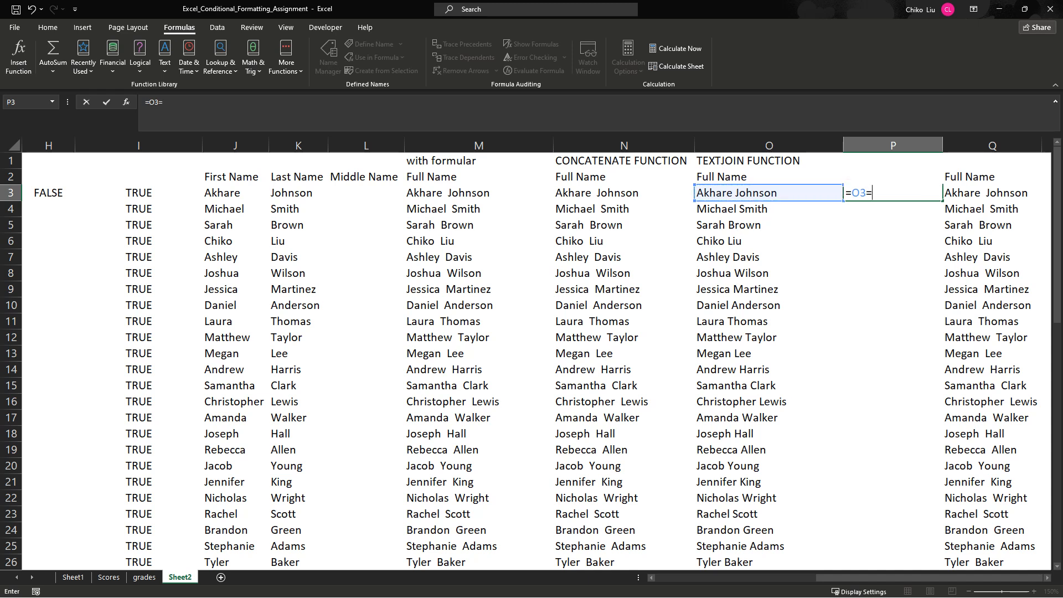
key(Right)
key(Return)
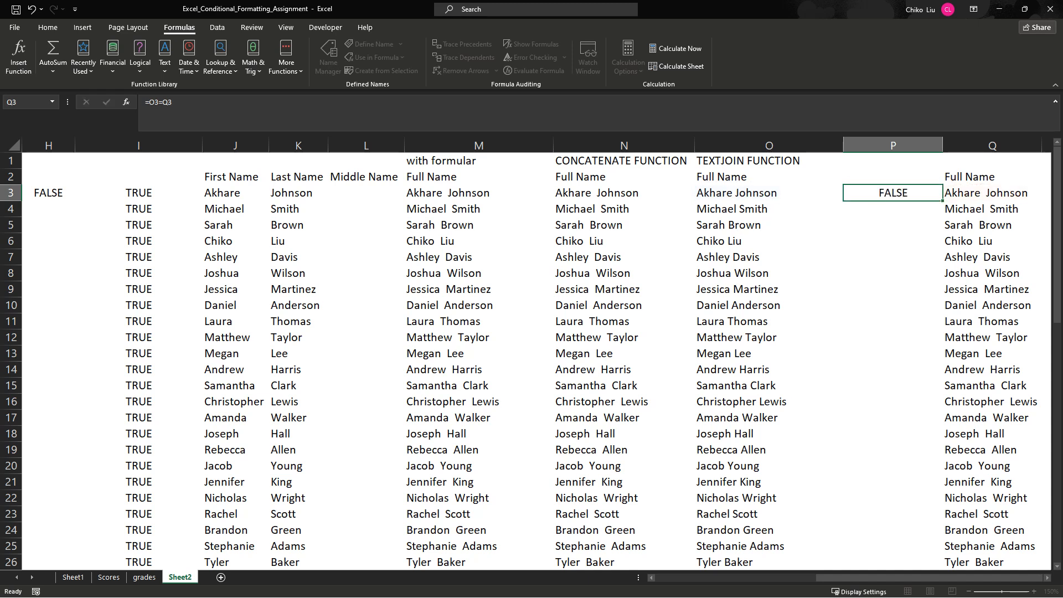
key(Up)
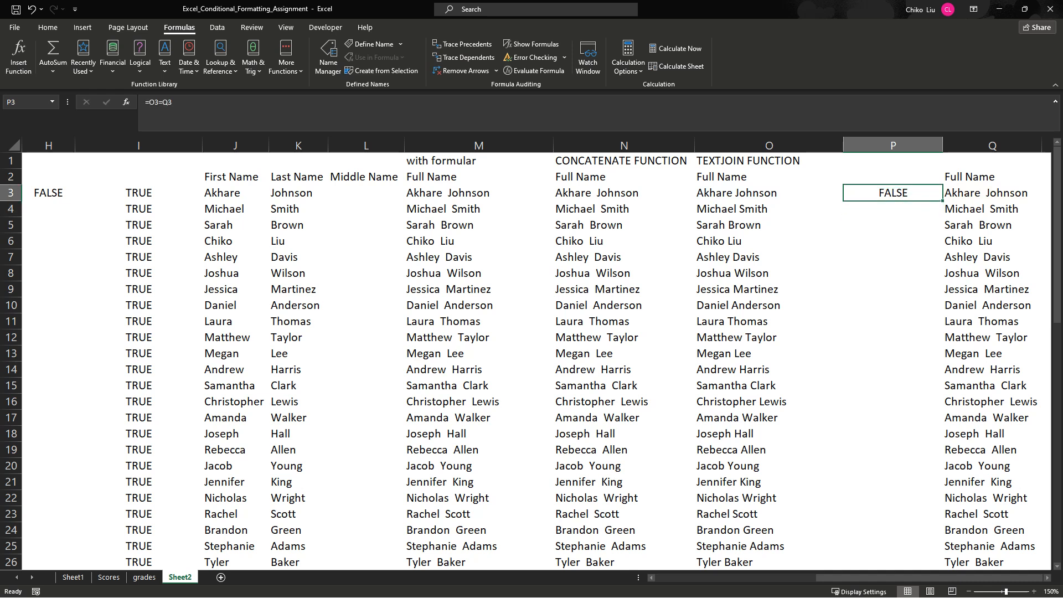
double_click(942, 200)
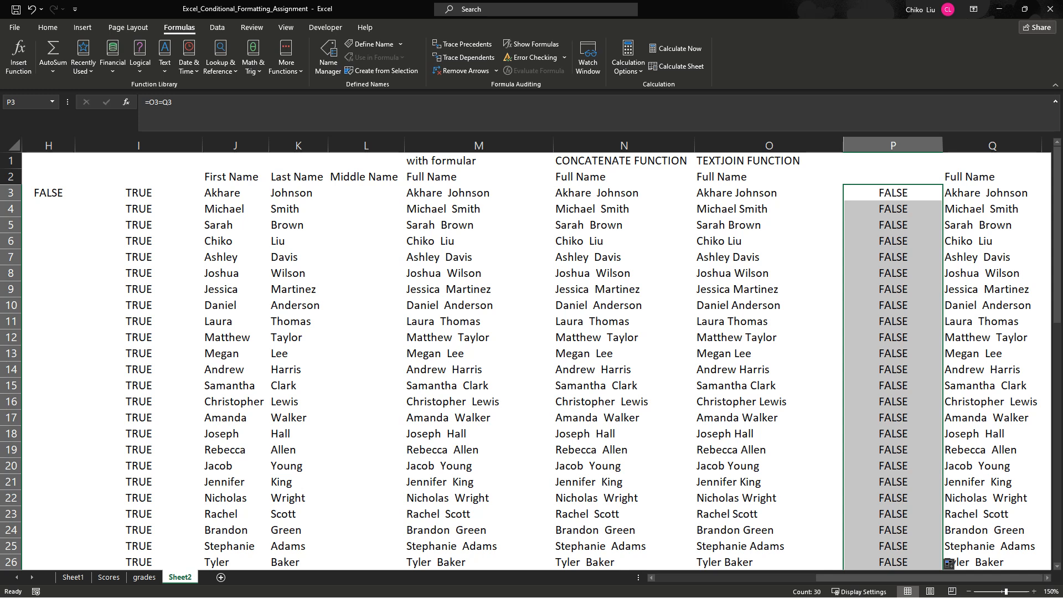
- Insert an empty column before the values-only Full Name column Q, next to the comparison results
right_click(948, 146)
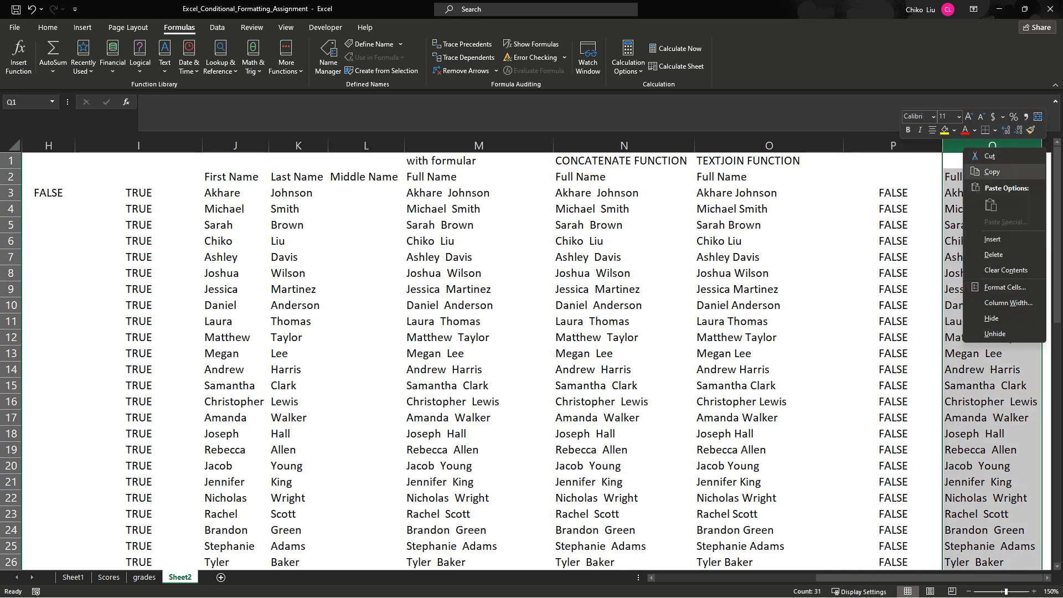
click(991, 240)
drag(949, 578, 988, 578)
drag(911, 176, 911, 562)
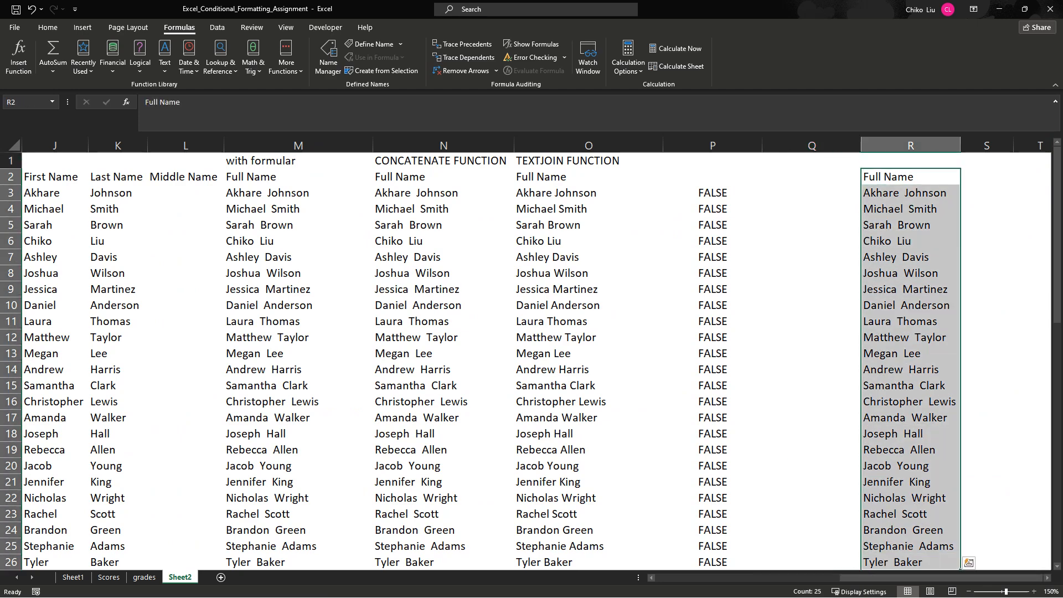
click(713, 193)
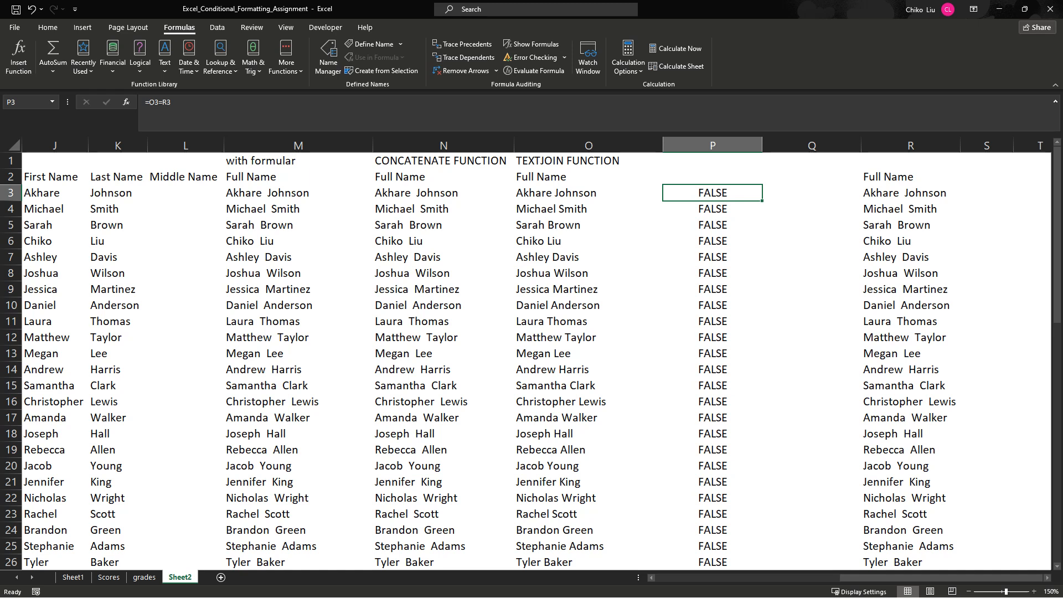
click(910, 193)
click(812, 193)
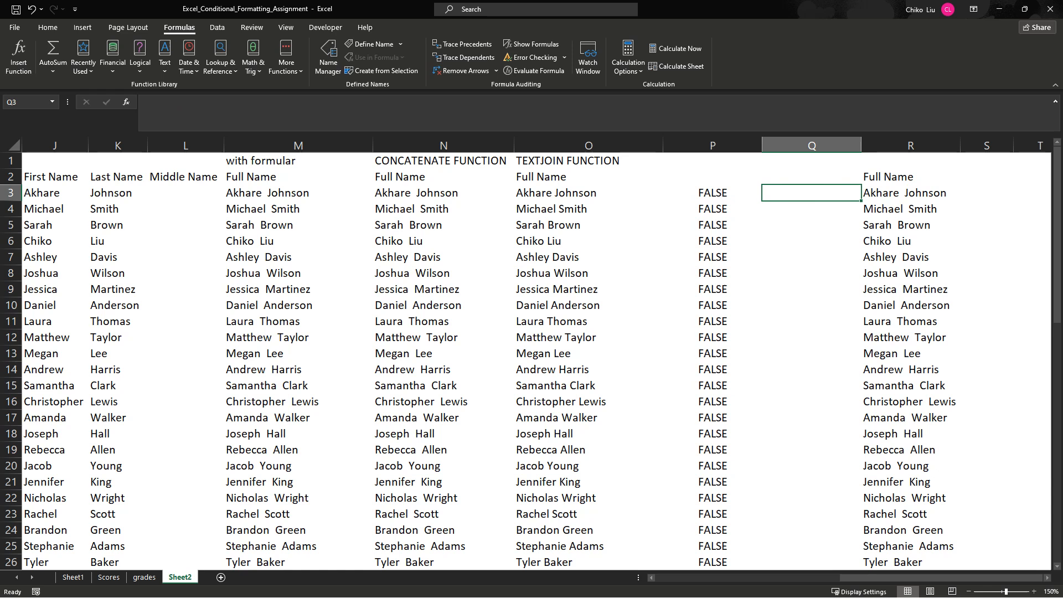
- Try removing the extra space between first and last name in R3 by hand, and undo the edit
click(911, 193)
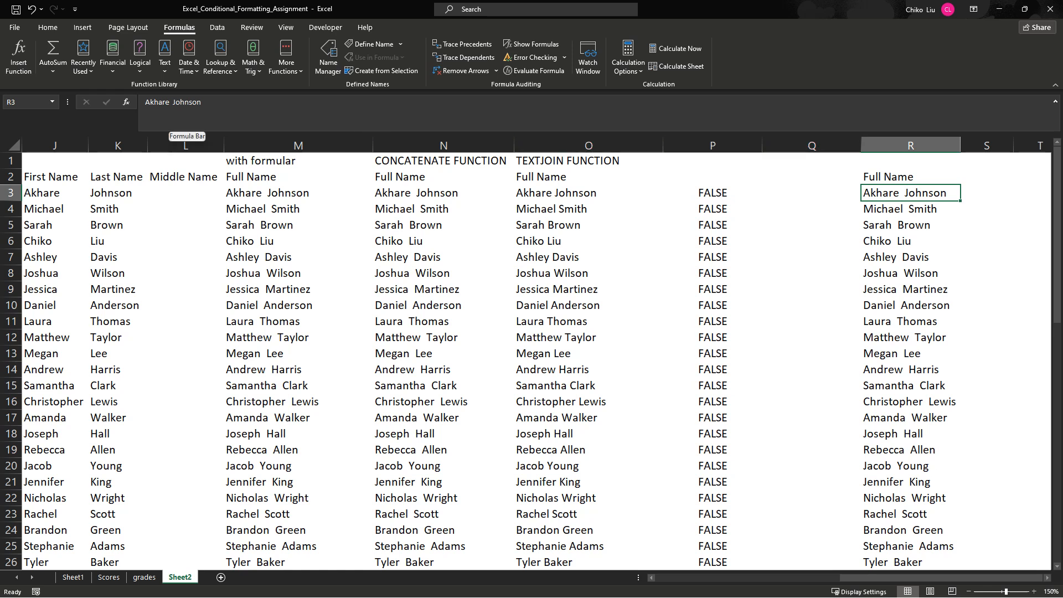
click(171, 102)
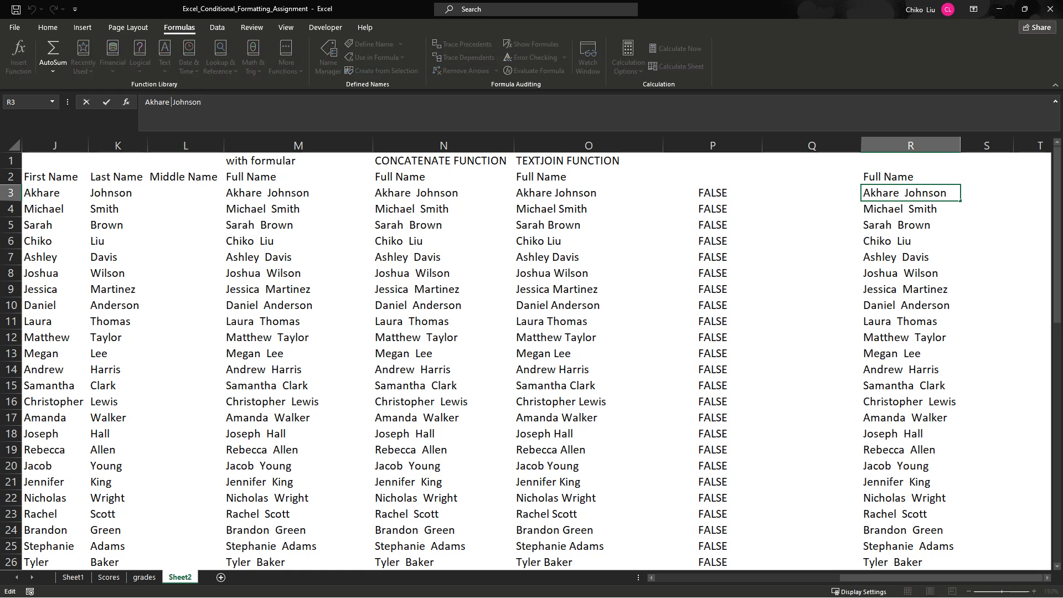
key(Delete)
key(Return)
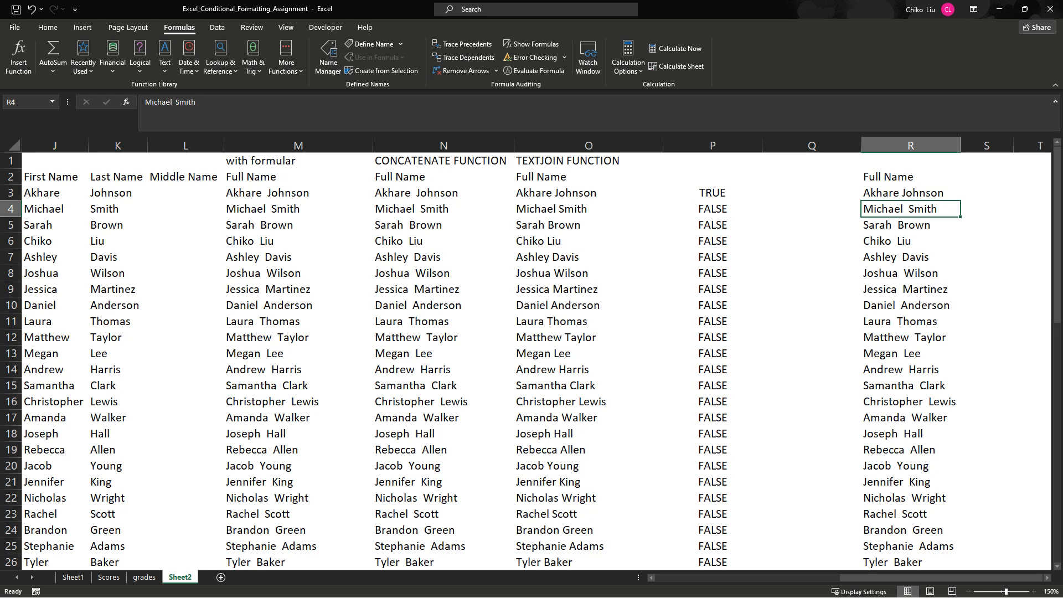
click(713, 193)
click(911, 193)
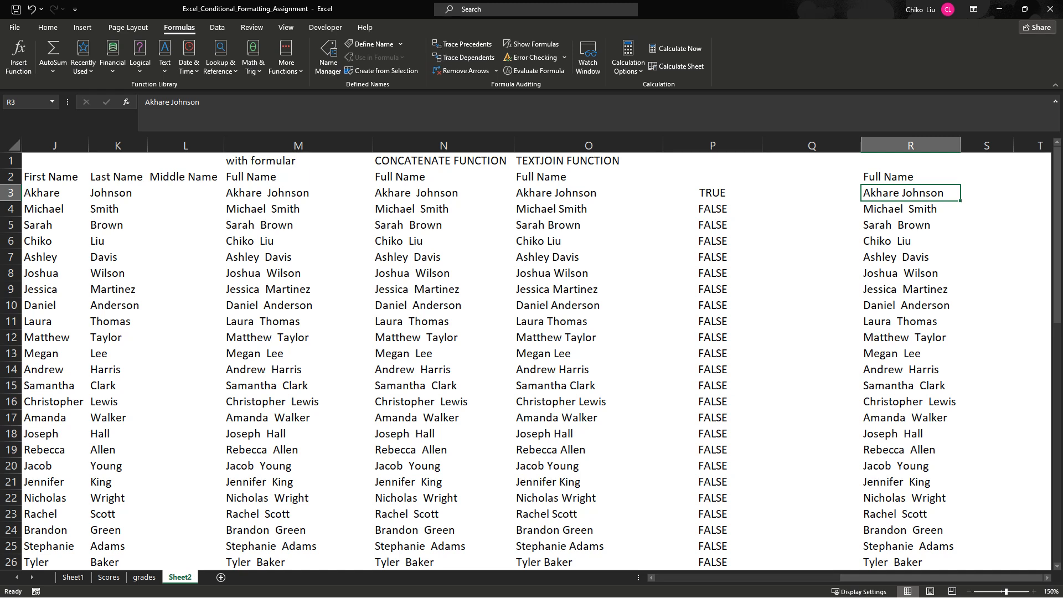
key(ctrl+z)
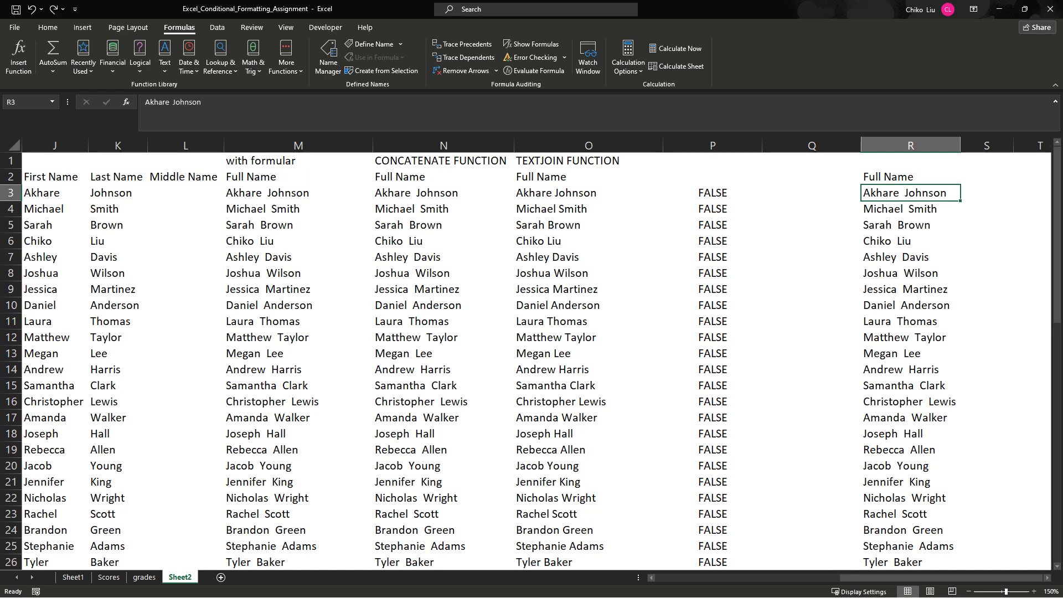
- Insert the TRIM function in Q3 with R3 as its text argument, giving =TRIM(R3)
click(811, 193)
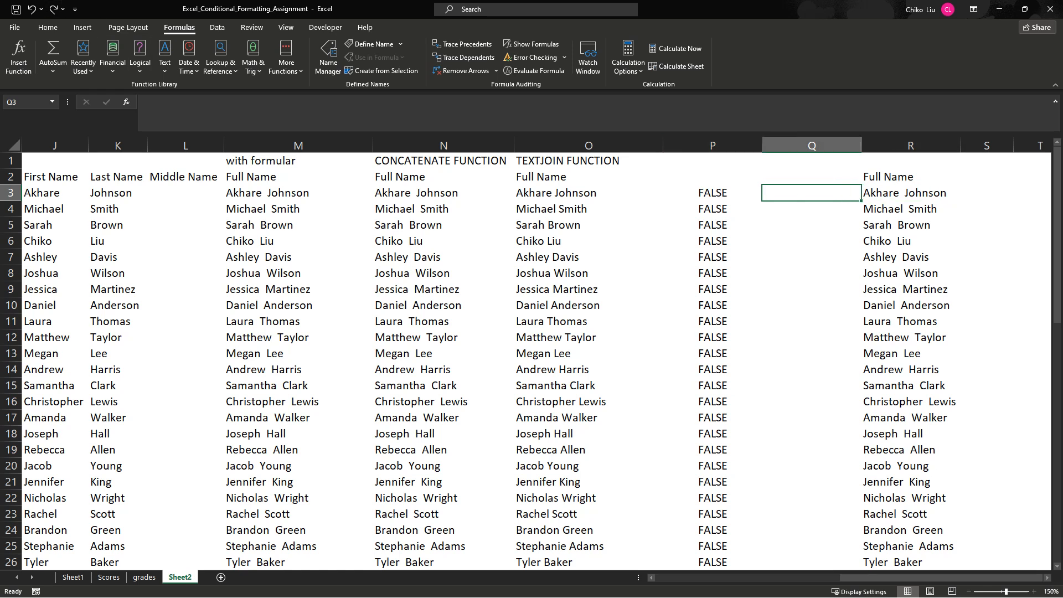
click(165, 55)
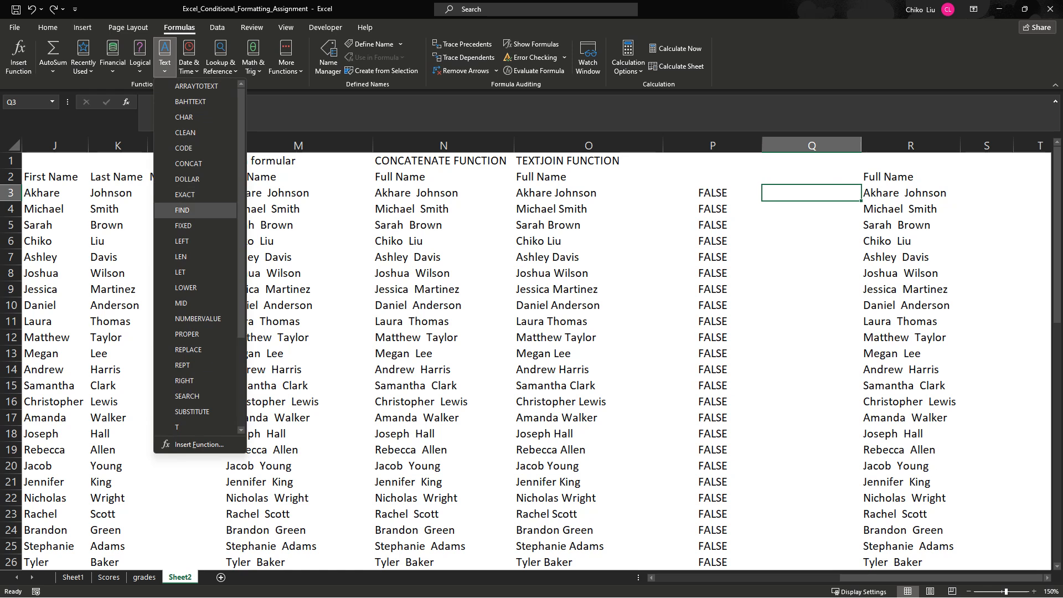
scroll(194, 211, down, 1)
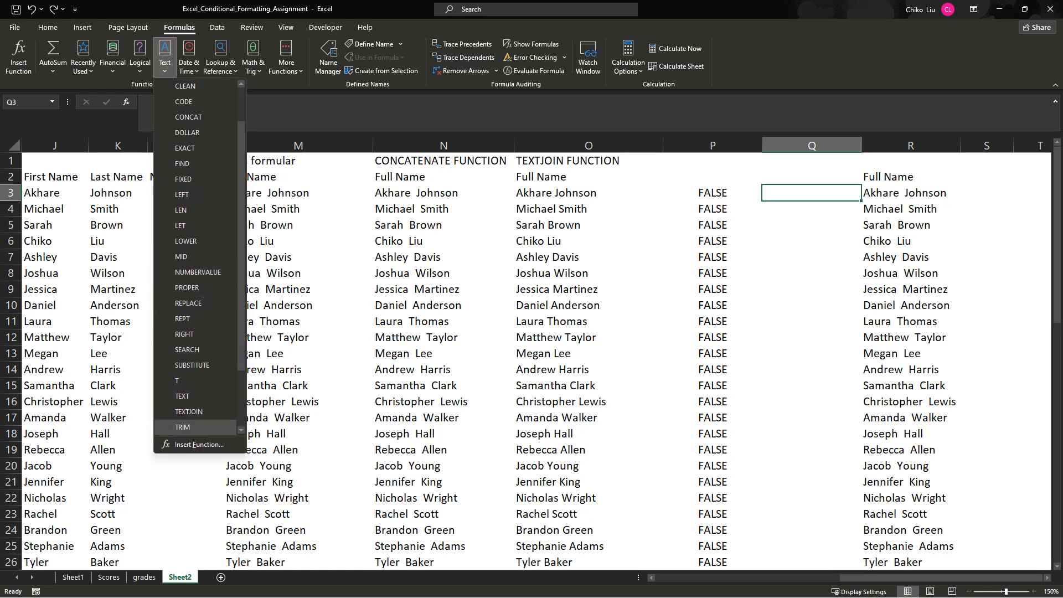
click(182, 427)
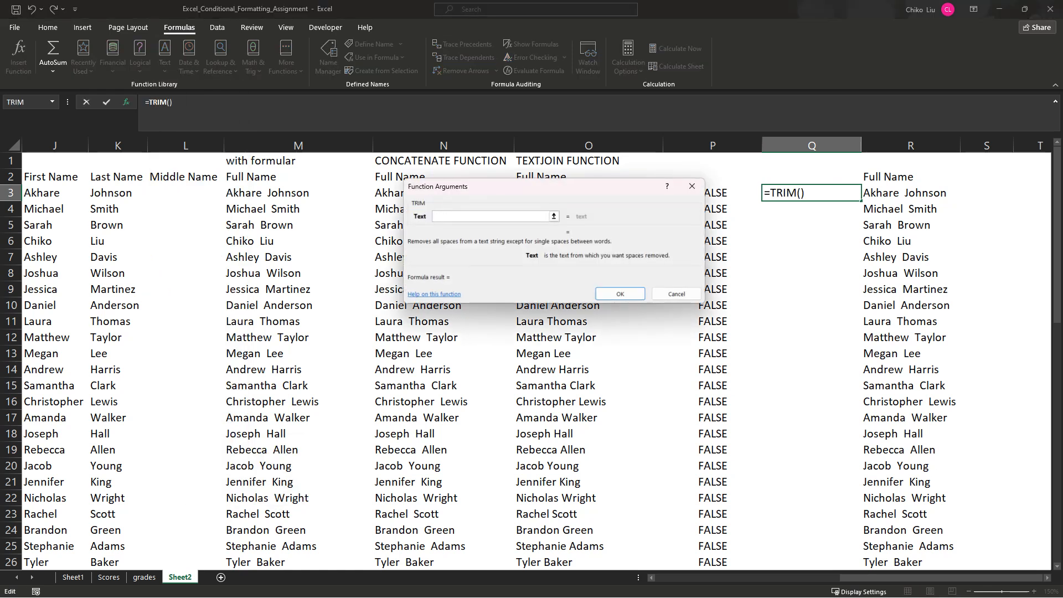
click(910, 192)
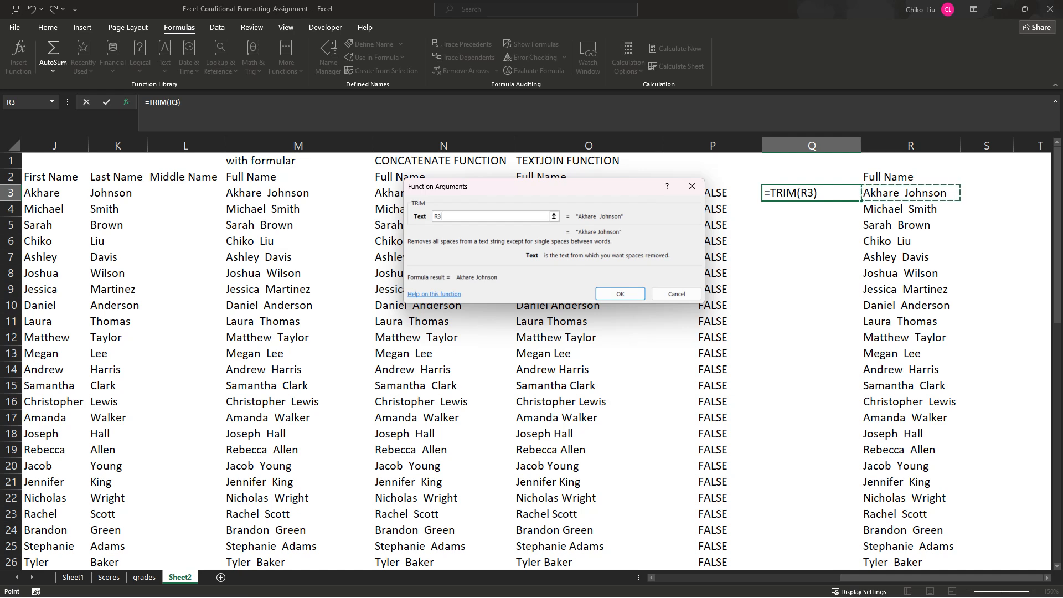
key(Return)
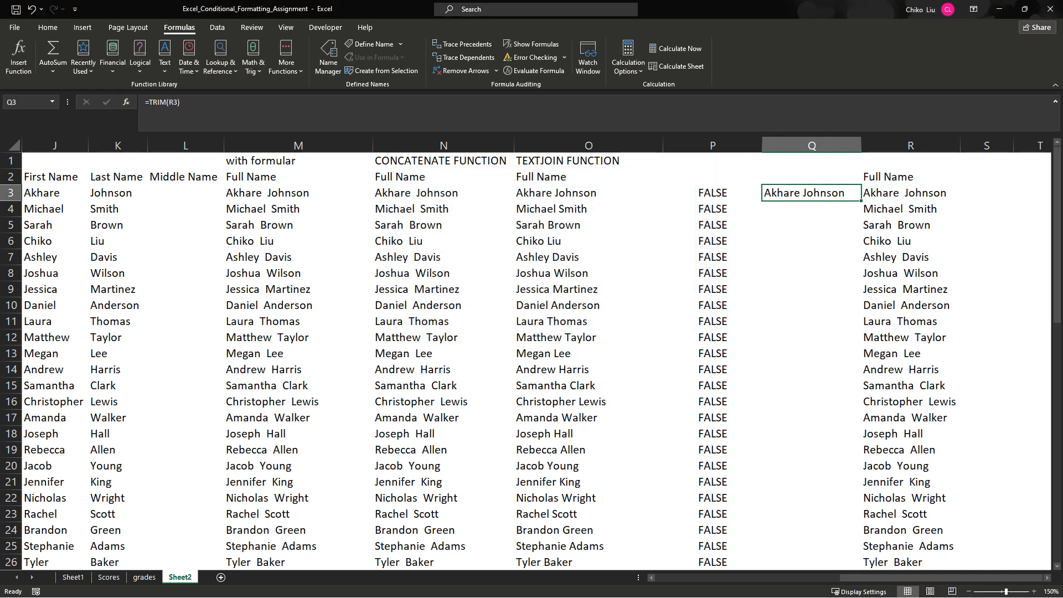
- Autofit column Q to the trimmed name and fill the TRIM formula from Q3 down to Q32
double_click(861, 146)
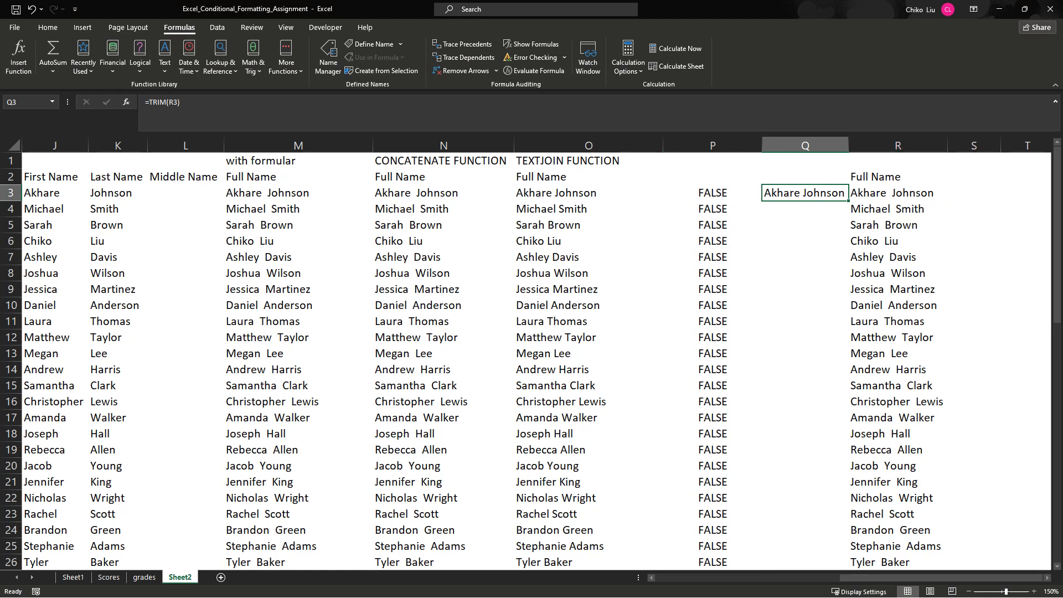
double_click(848, 201)
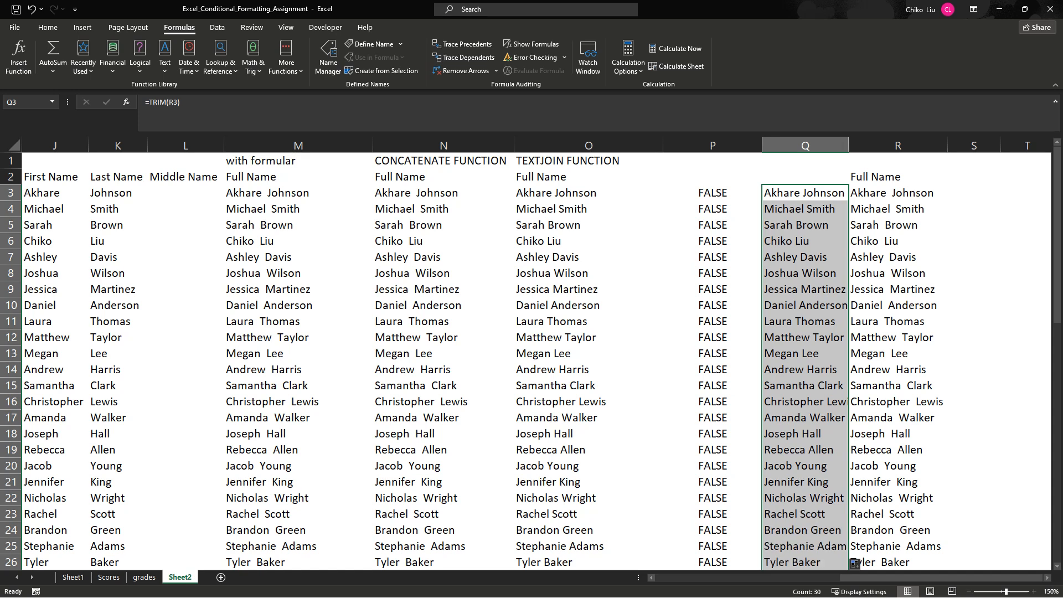
scroll(531, 361, down, 3)
scroll(530, 361, up, 3)
- Copy the trimmed names in Q3:Q32, paste them as values only over R3:R32, and clear helper column Q
key(ctrl+c)
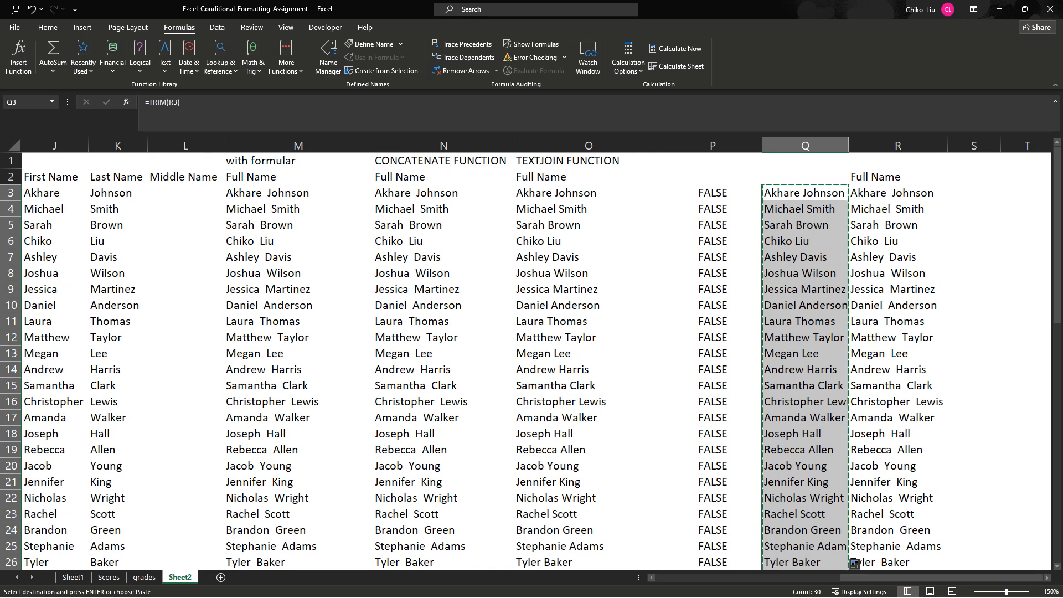
click(867, 193)
right_click(866, 194)
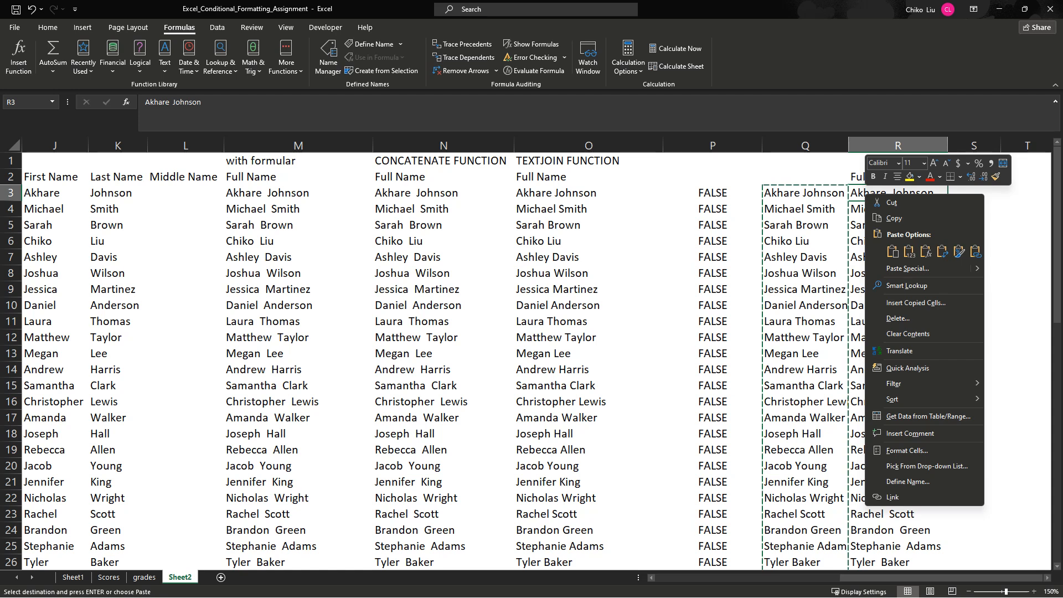
click(908, 252)
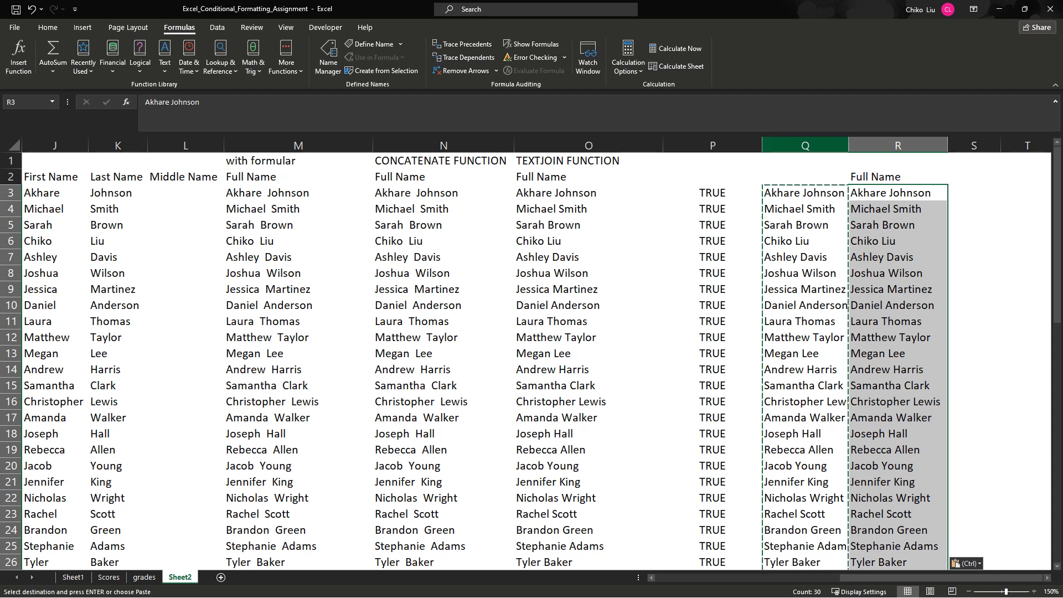
click(805, 145)
key(Delete)
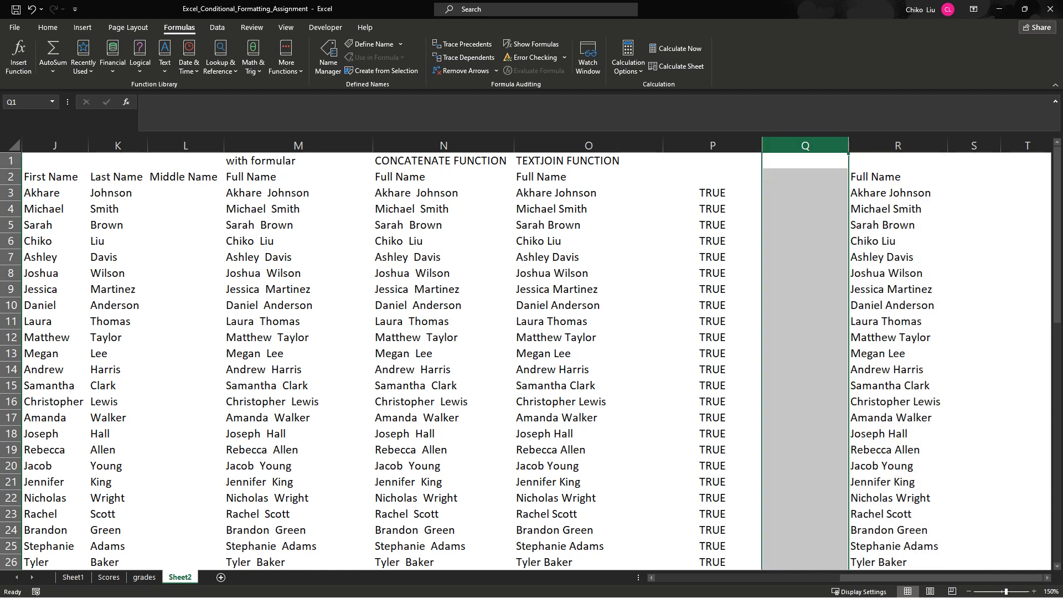
- Examine the comparison results in P3:P32 against the ampersand names in M, the TEXTJOIN names in O and the trimmed values in R
drag(712, 193, 762, 553)
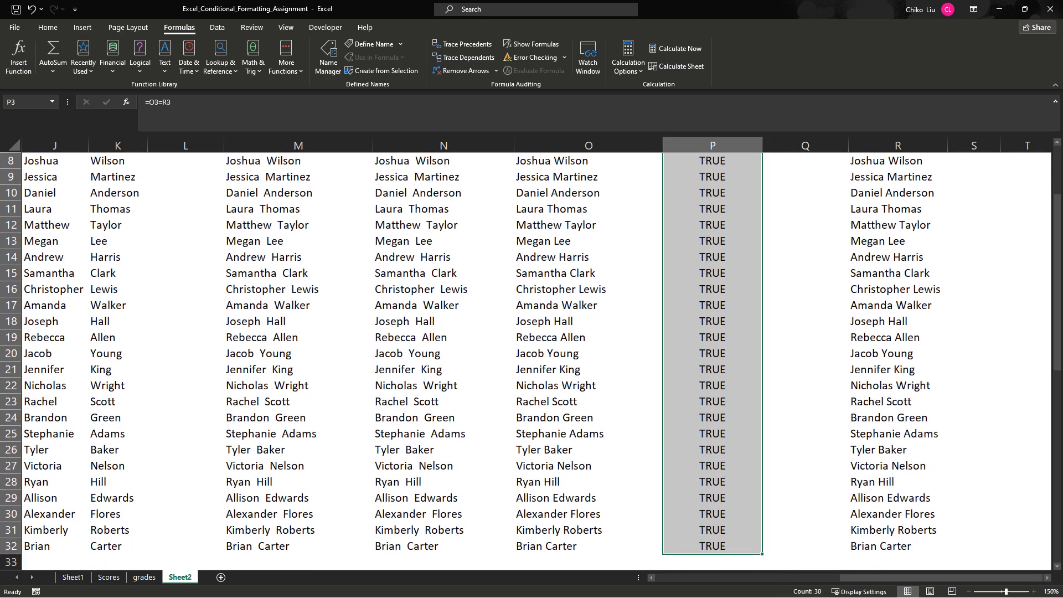
scroll(767, 559, up, 3)
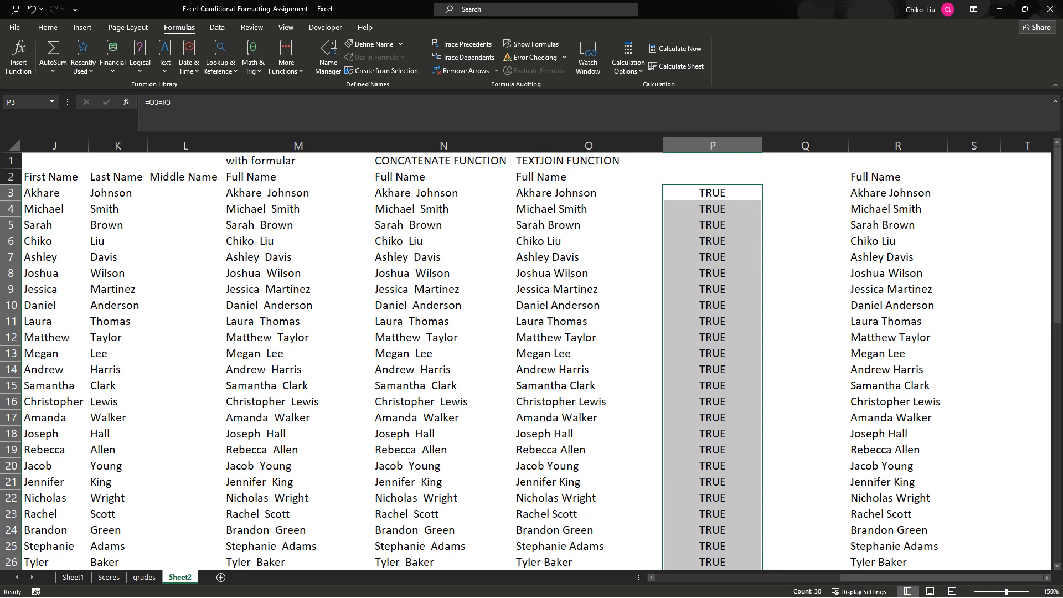
click(805, 193)
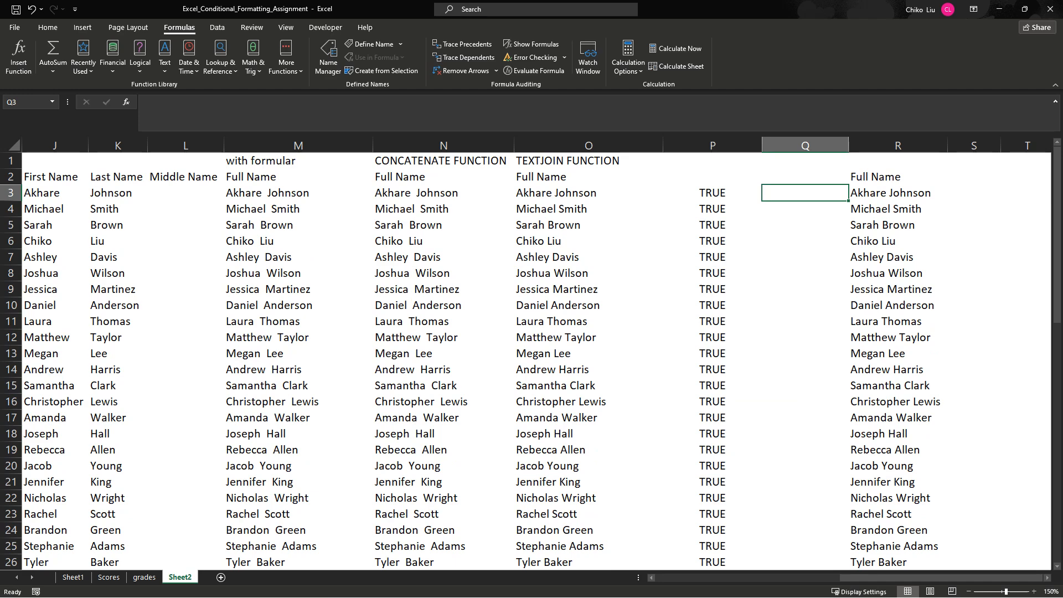
drag(298, 193, 298, 434)
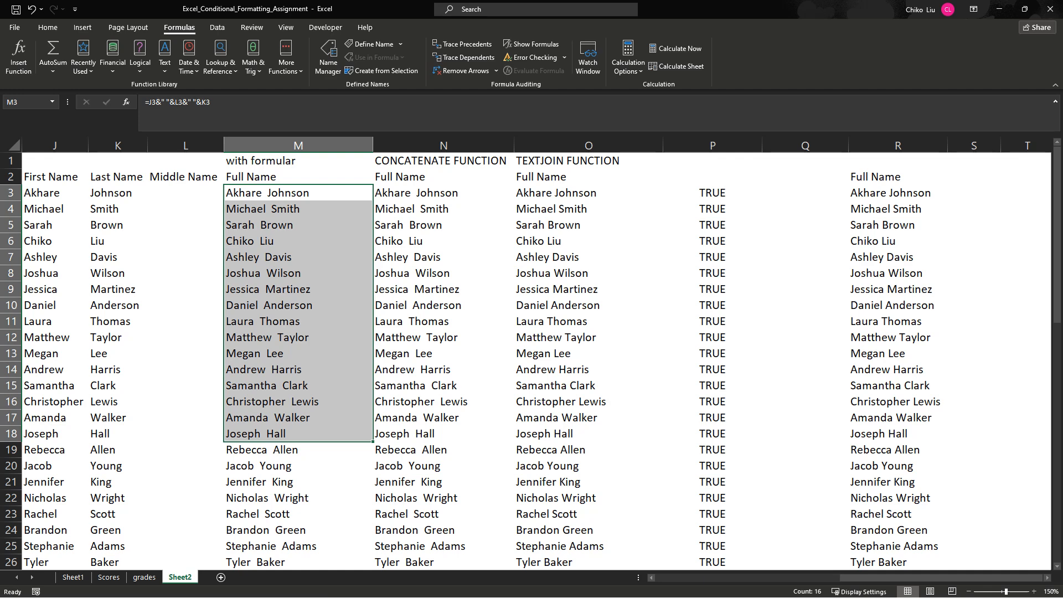
click(805, 209)
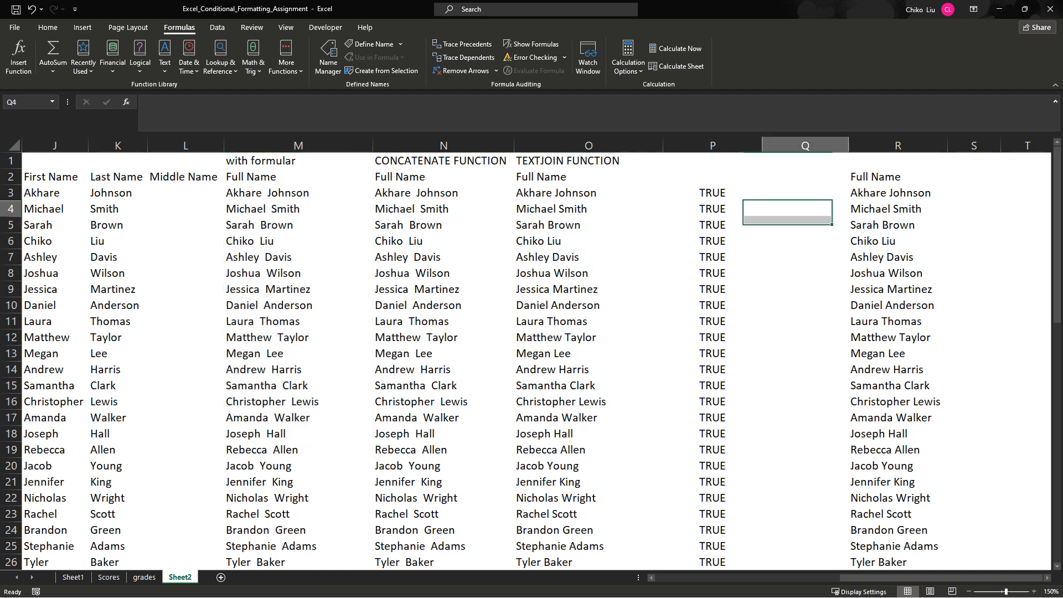
click(805, 193)
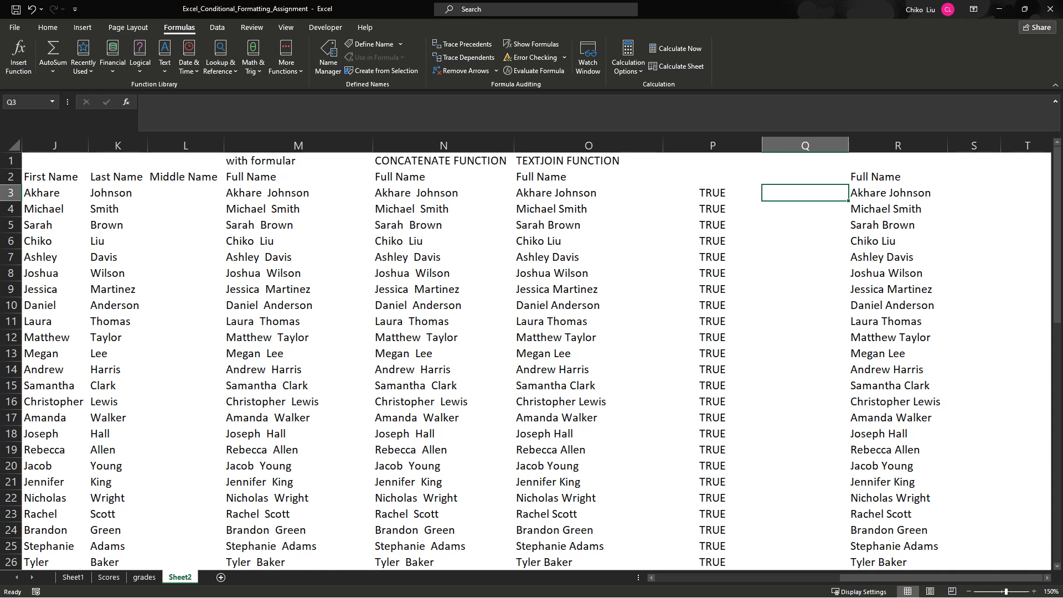
click(897, 193)
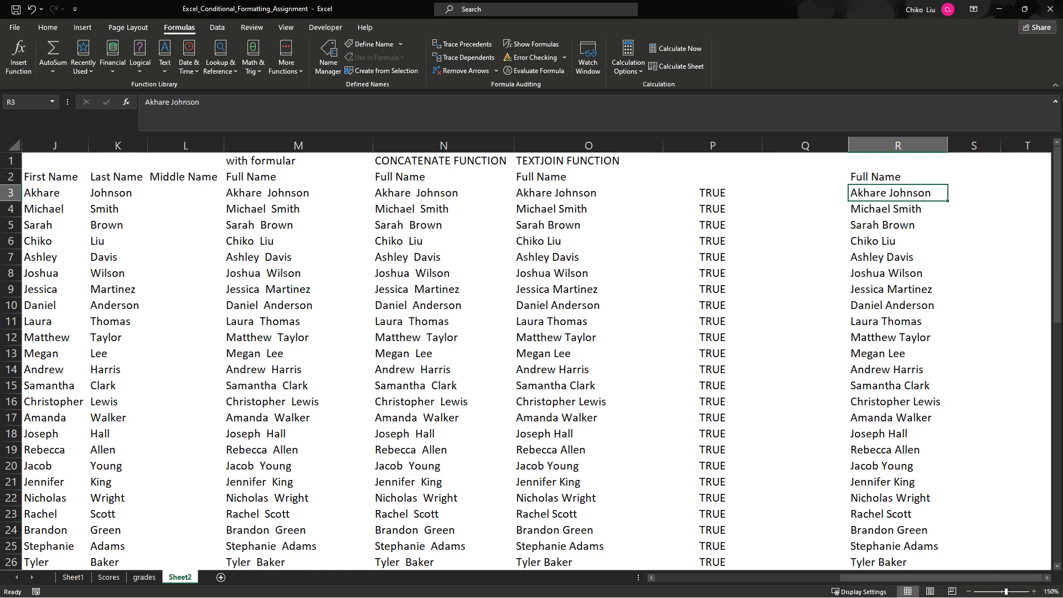
click(589, 192)
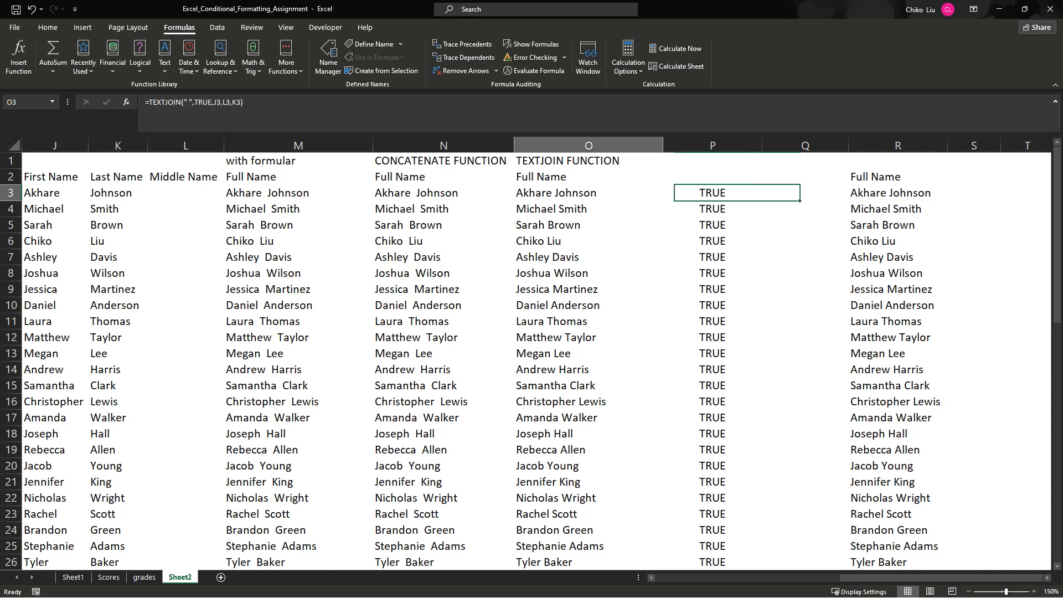
- Compare the ampersand, CONCATENATE and TEXTJOIN formulas in M3, N3 and O3
click(444, 192)
click(299, 193)
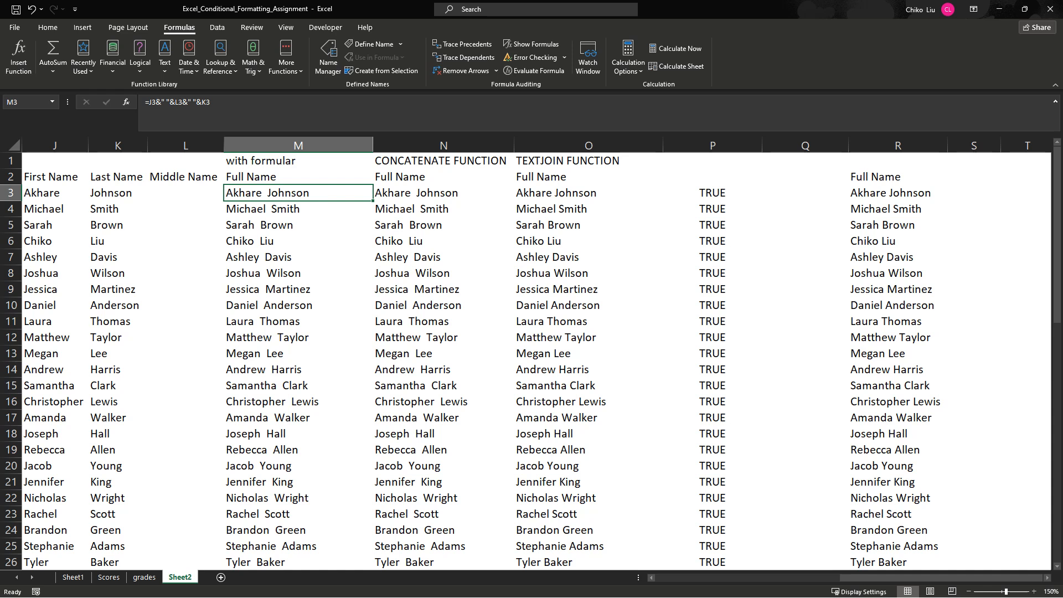
click(443, 193)
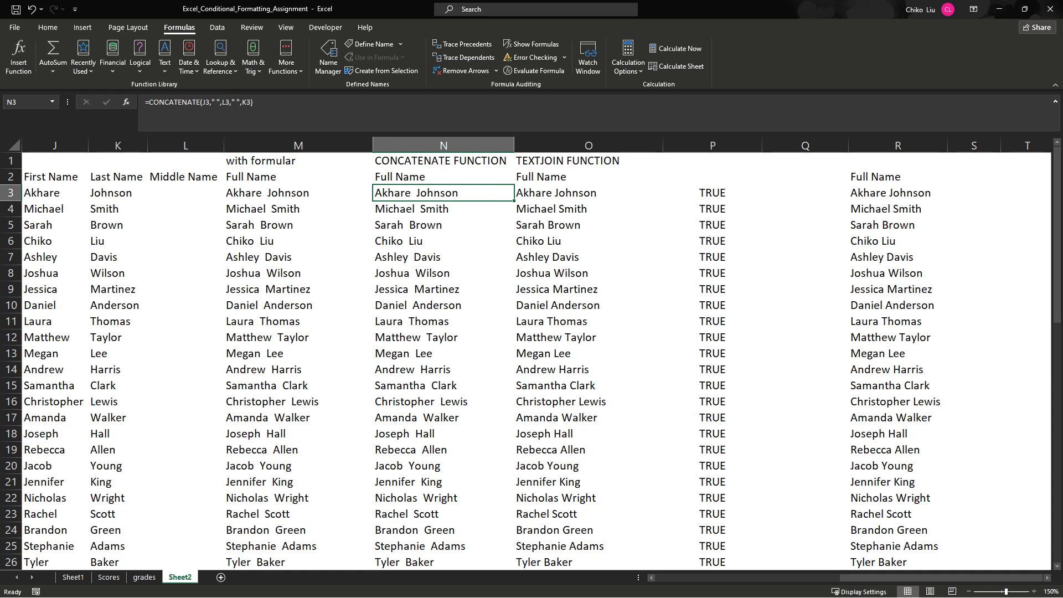
click(589, 193)
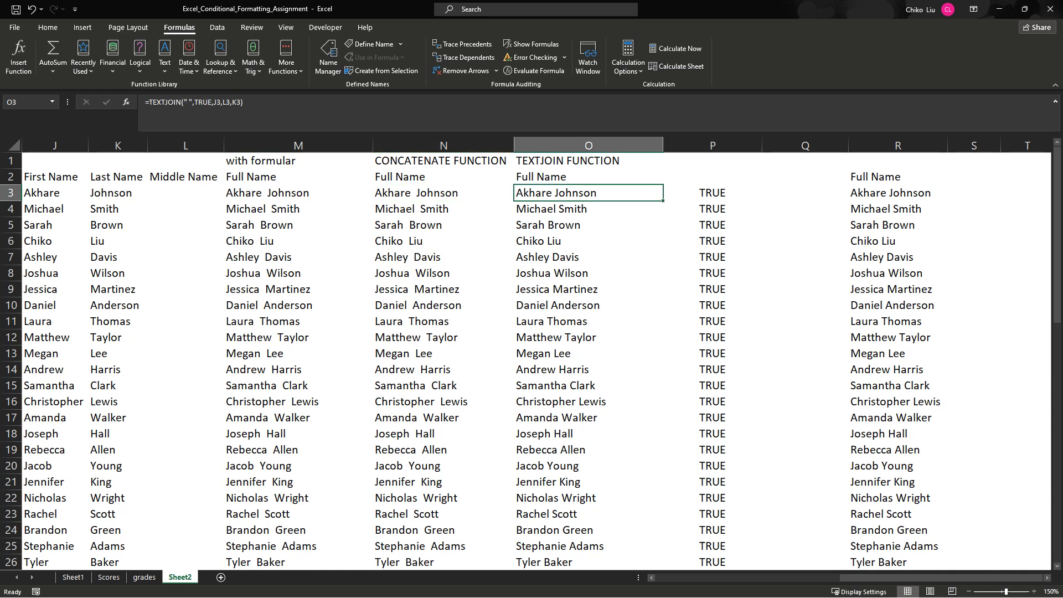
click(298, 193)
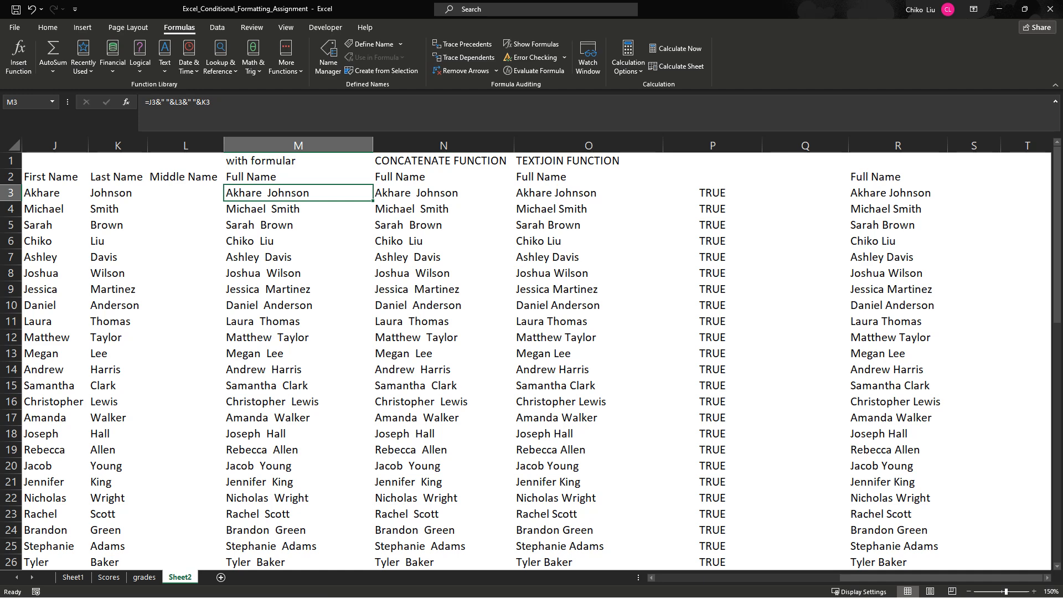
- Add a new worksheet, paste the full names from Sheet2's M2:M32 into its A1 as values, and autofit column A
click(220, 577)
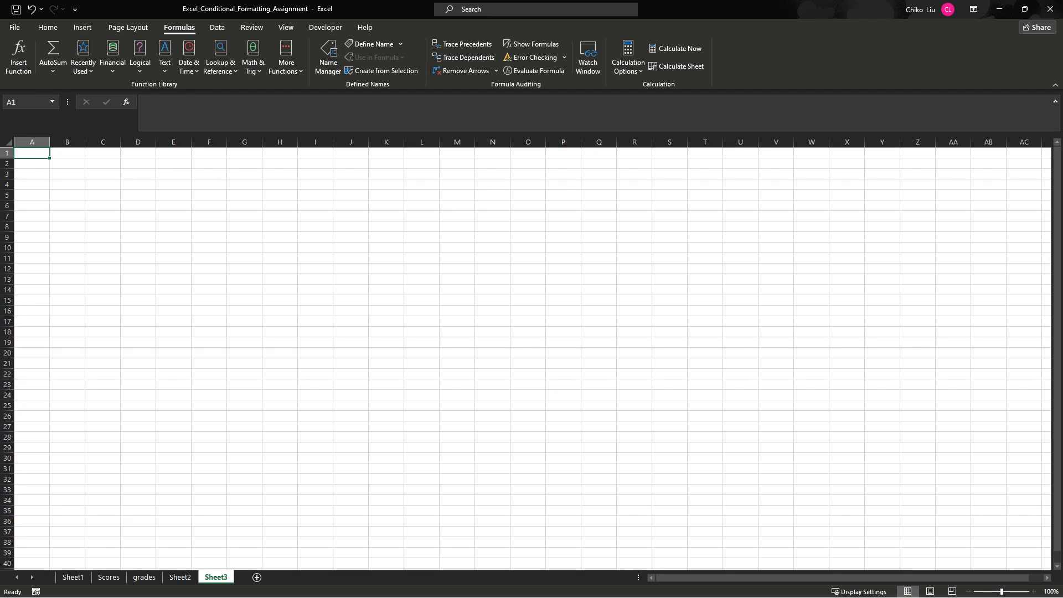
click(180, 577)
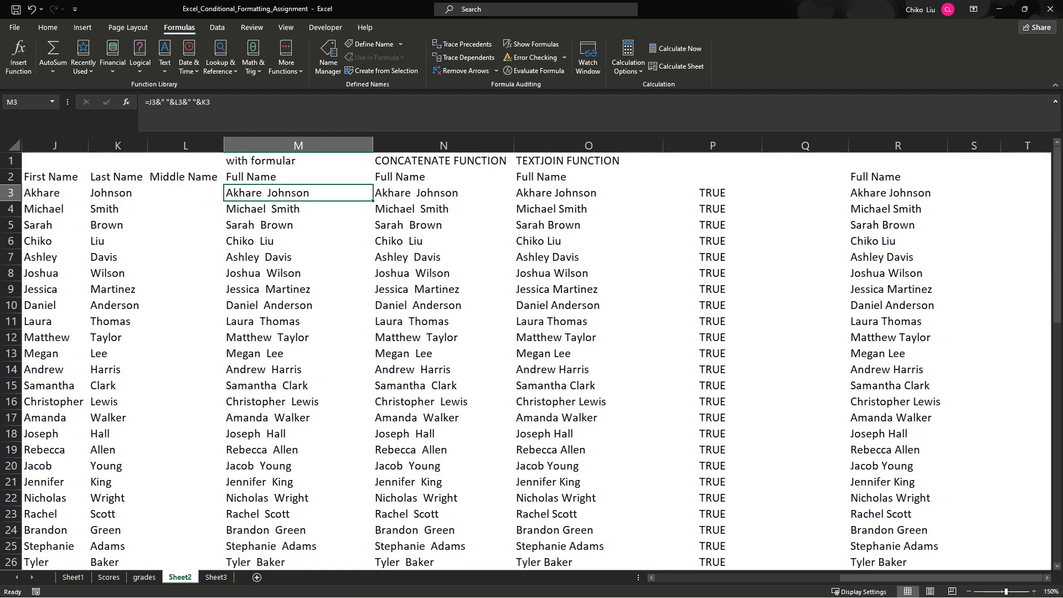
click(298, 177)
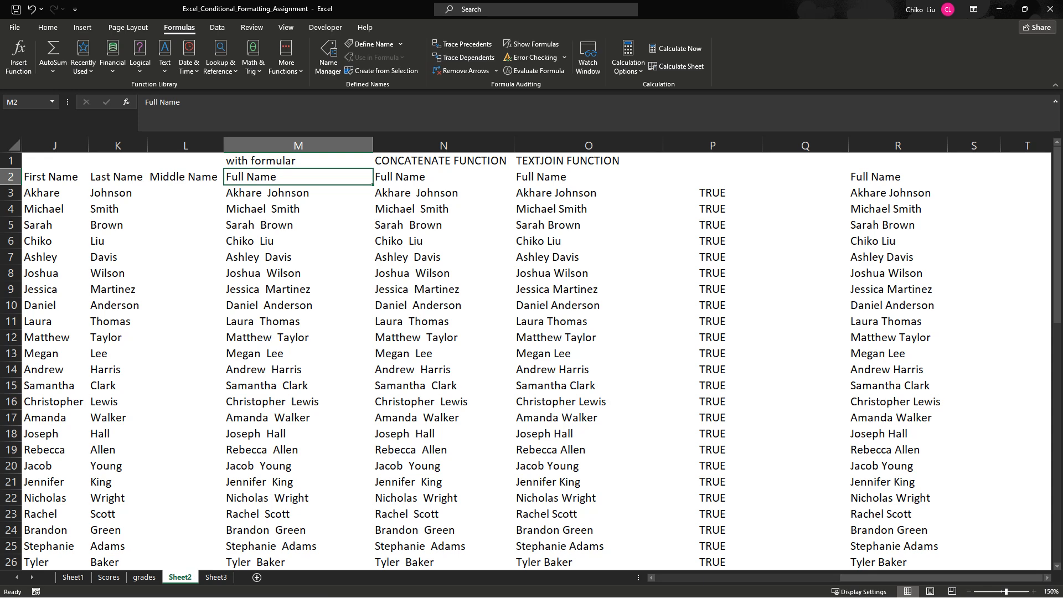
key(ctrl+shift+Down)
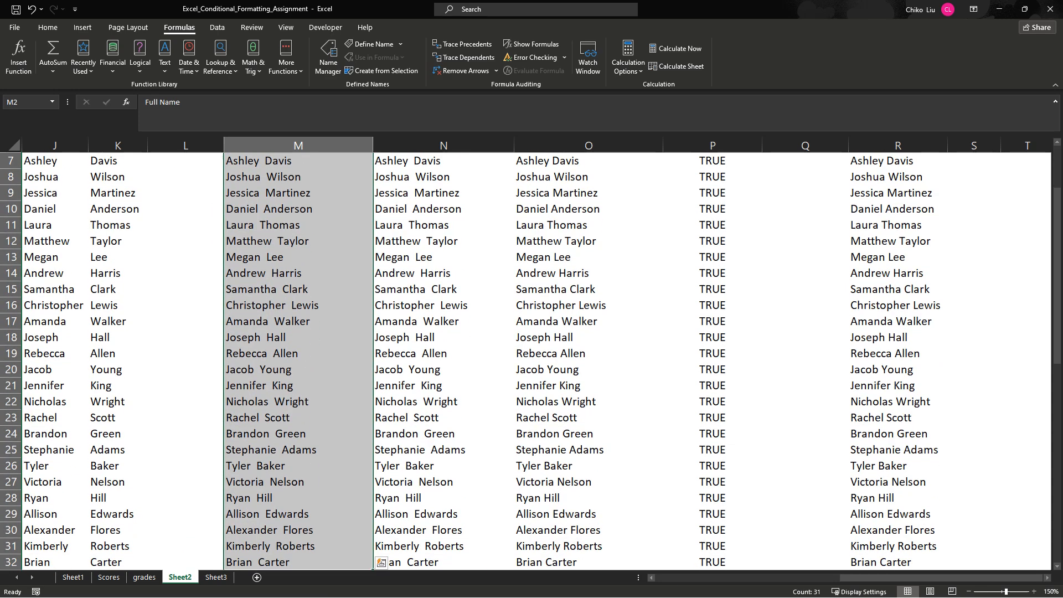
key(ctrl+c)
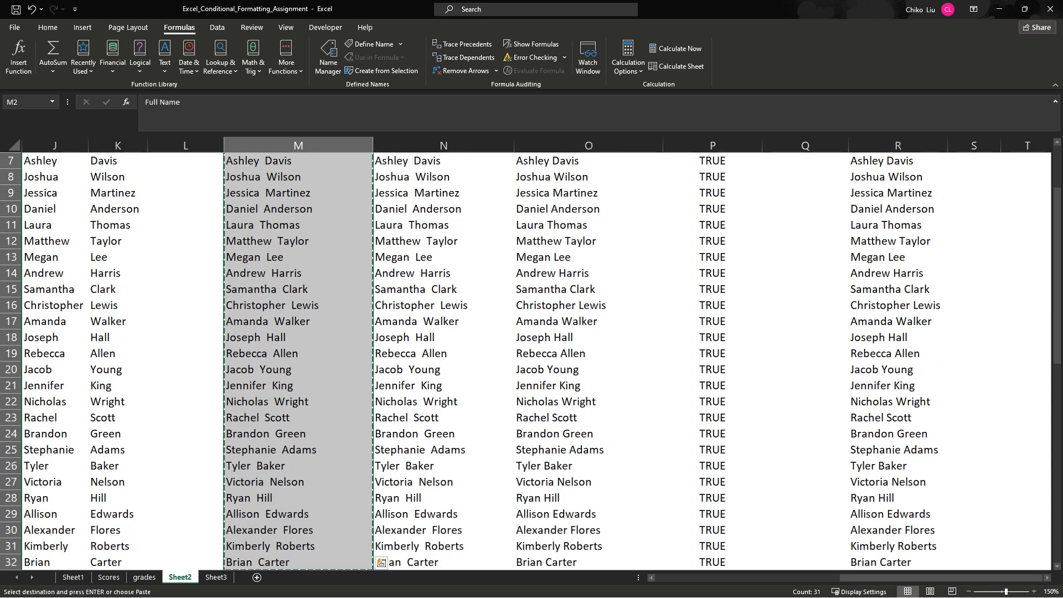
click(216, 577)
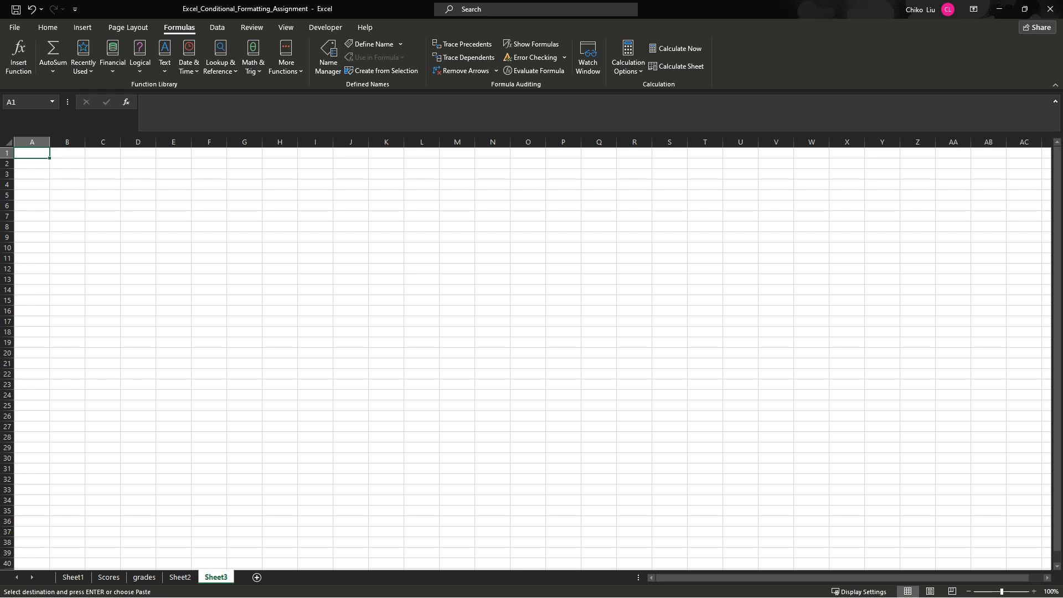
right_click(35, 153)
click(81, 209)
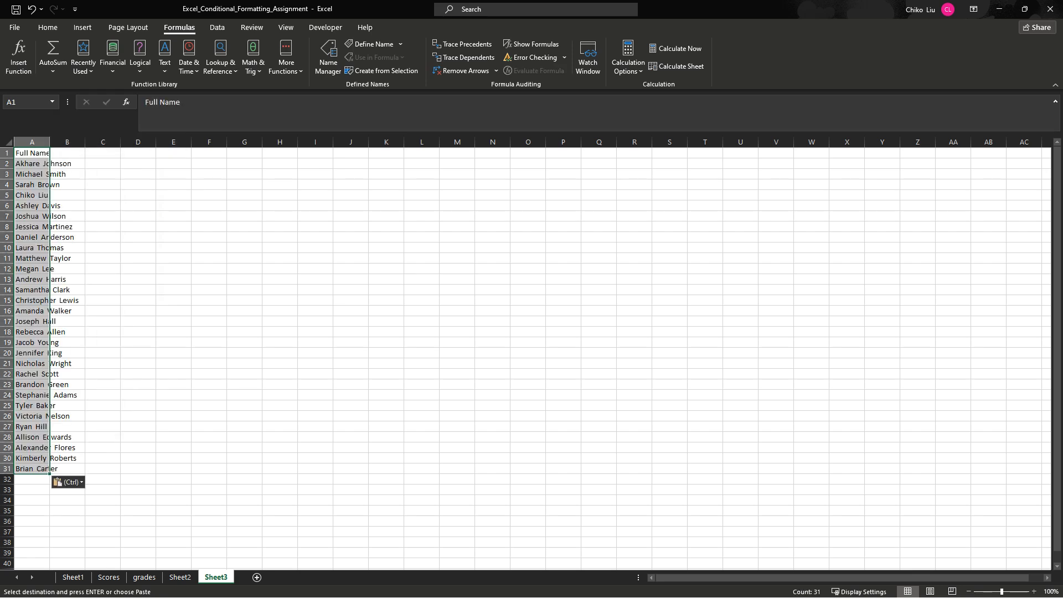
double_click(50, 143)
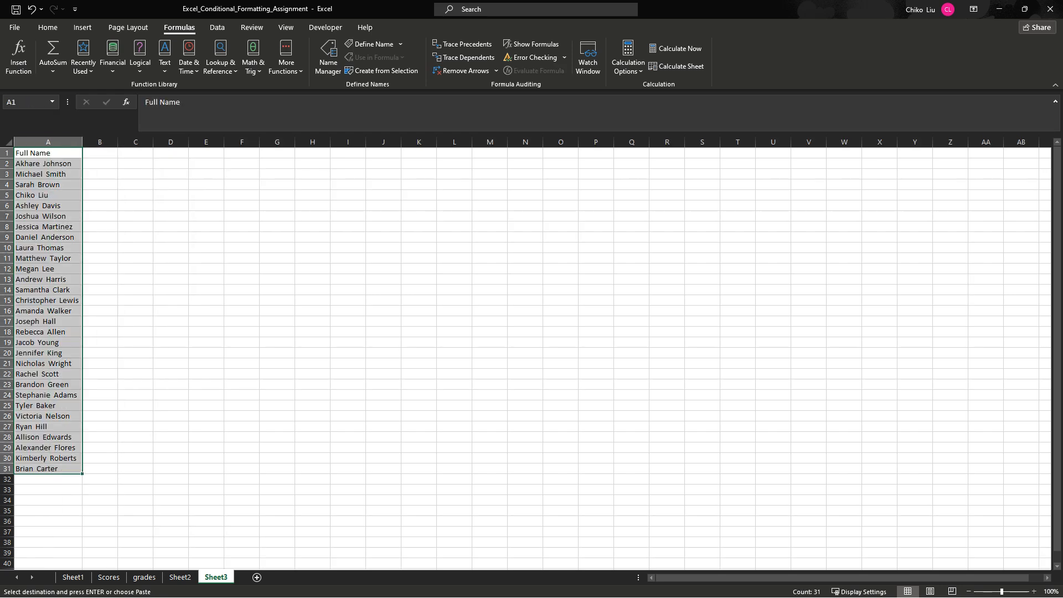
- Enter the column headings items, quantity, price and total in B1:E1
click(100, 153)
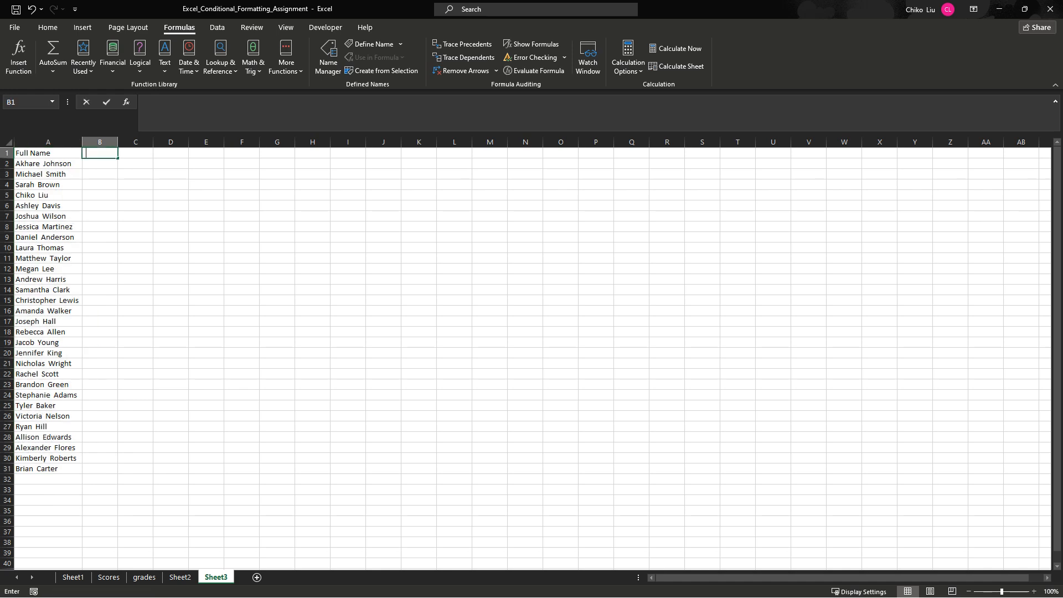
text(items)
key(Tab)
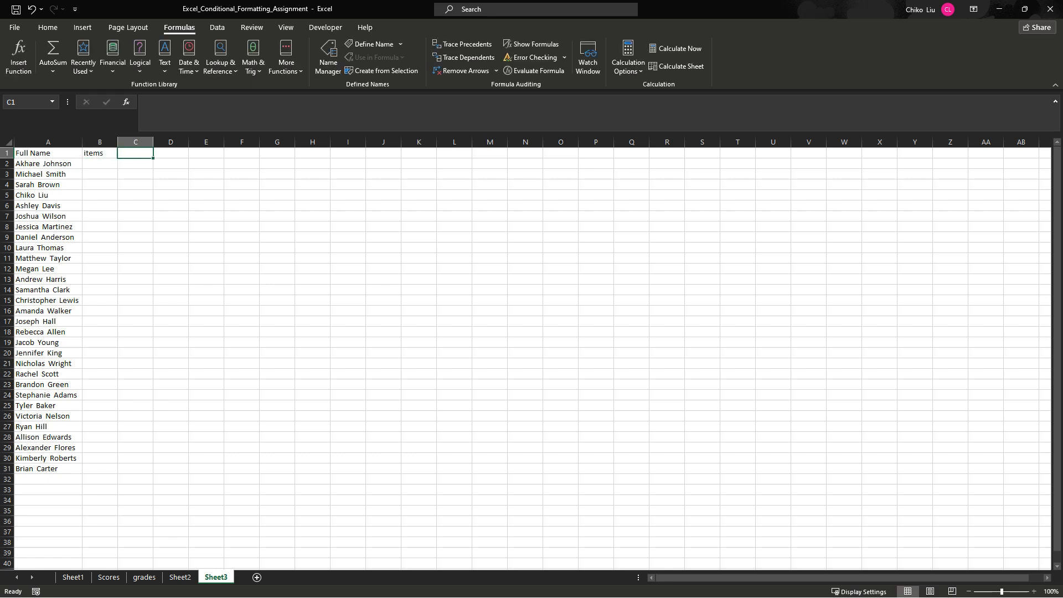
text(qua)
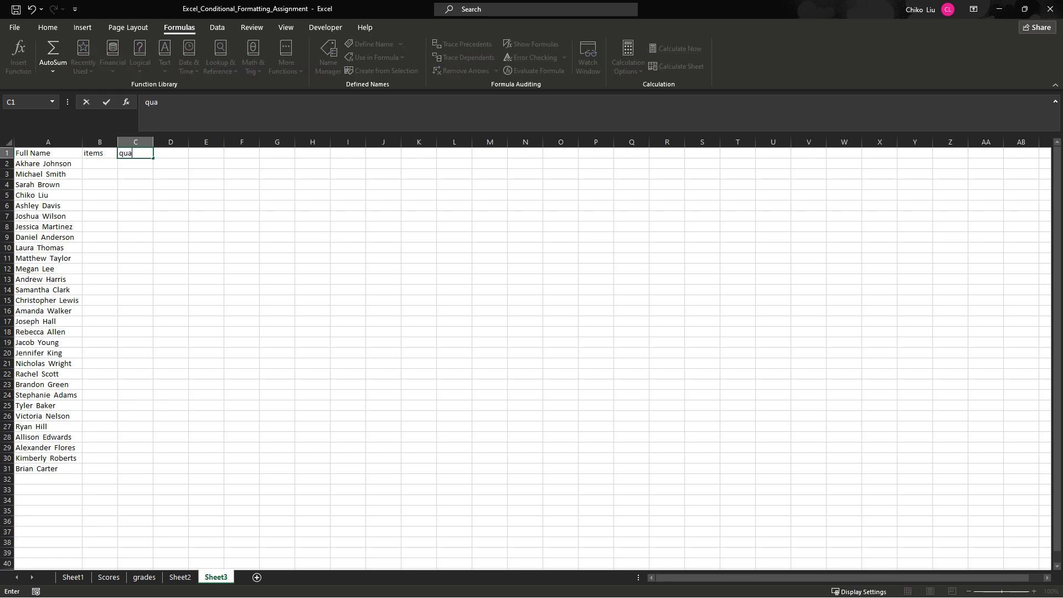
text(ntity)
key(Tab)
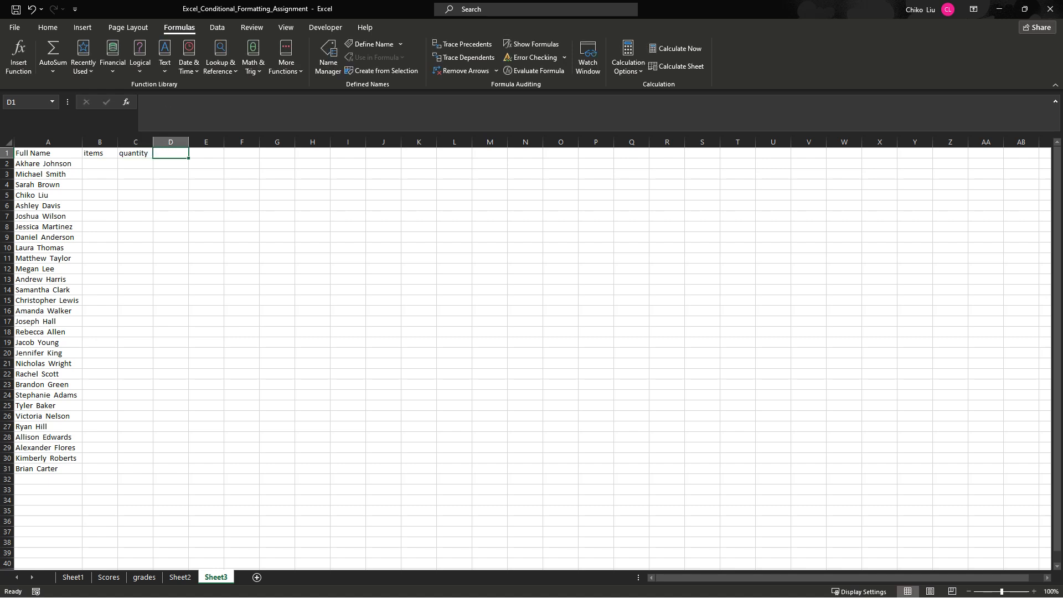
text(prix)
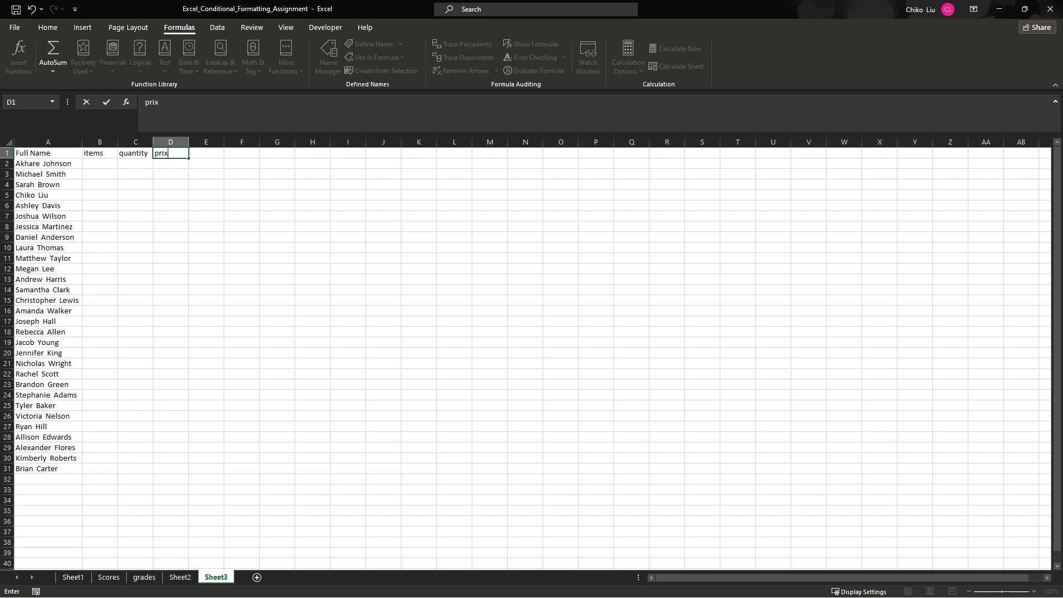
key(BackSpace)
text(ce)
key(Tab)
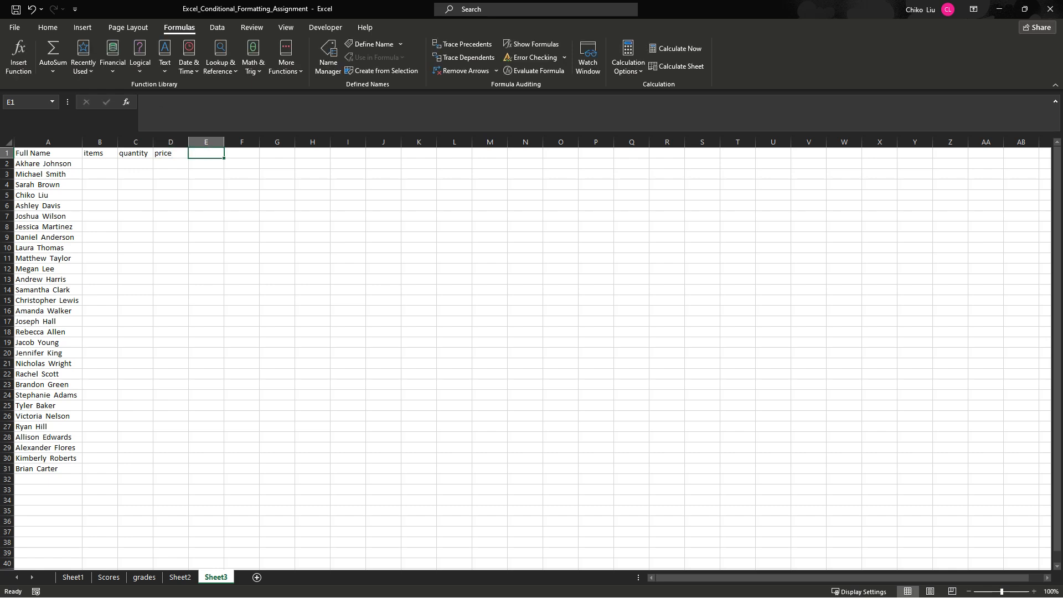
text(total)
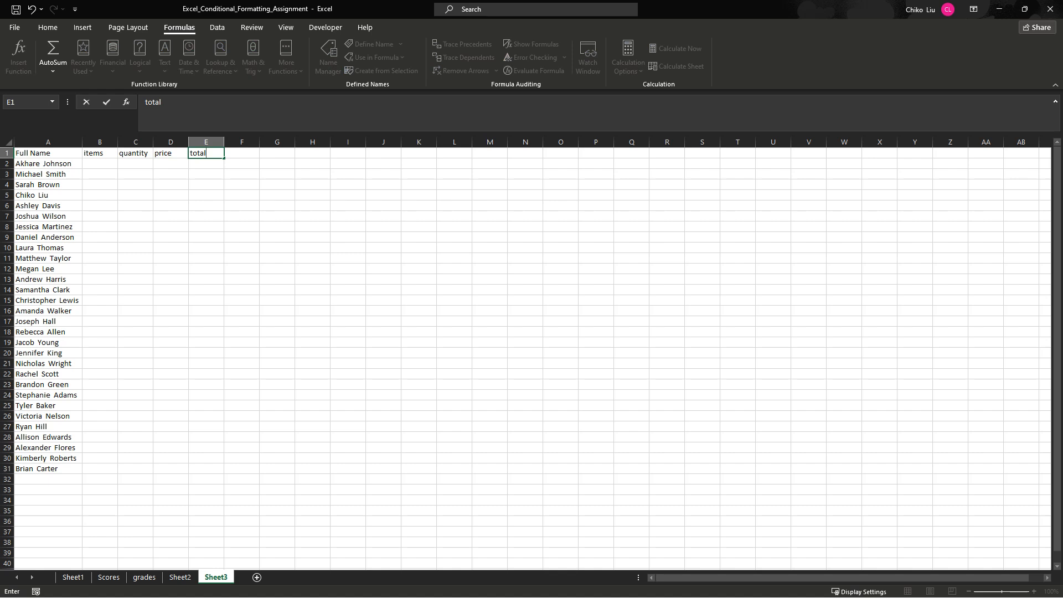
key(Return)
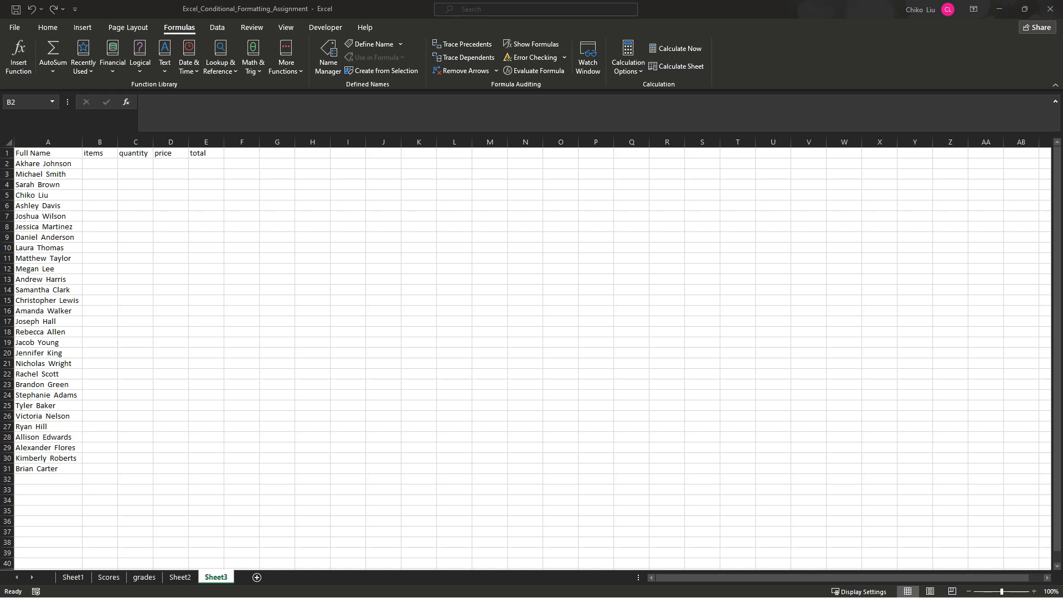
- Paste the prepared list of items, quantities and prices into B2:D31 and autofit column B
click(102, 163)
right_click(102, 163)
click(146, 220)
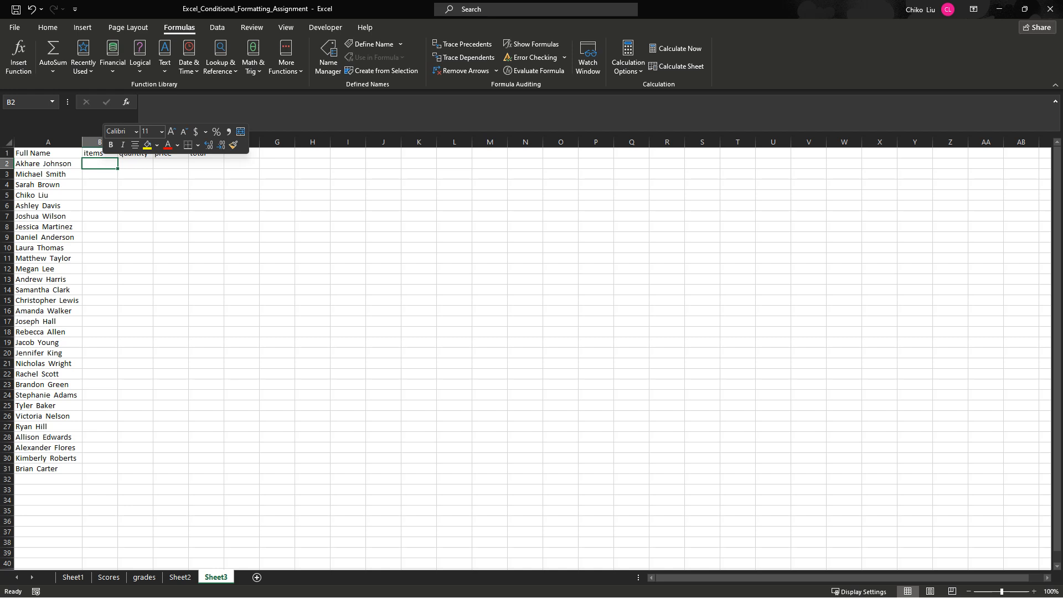
double_click(117, 143)
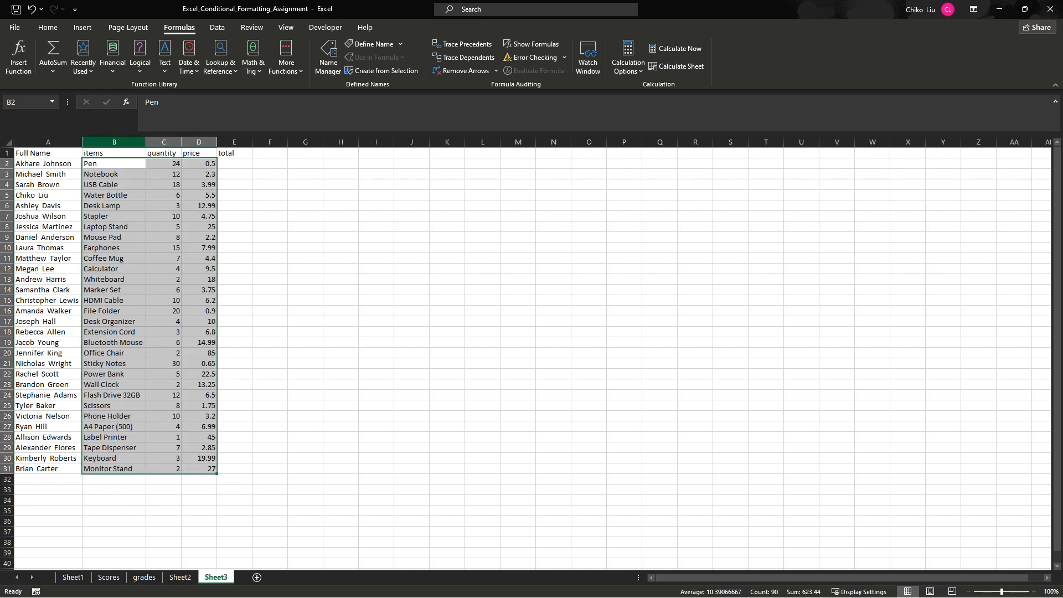
- Calculate the first row's total in E2 by multiplying quantity by price with =C2*D2
click(199, 154)
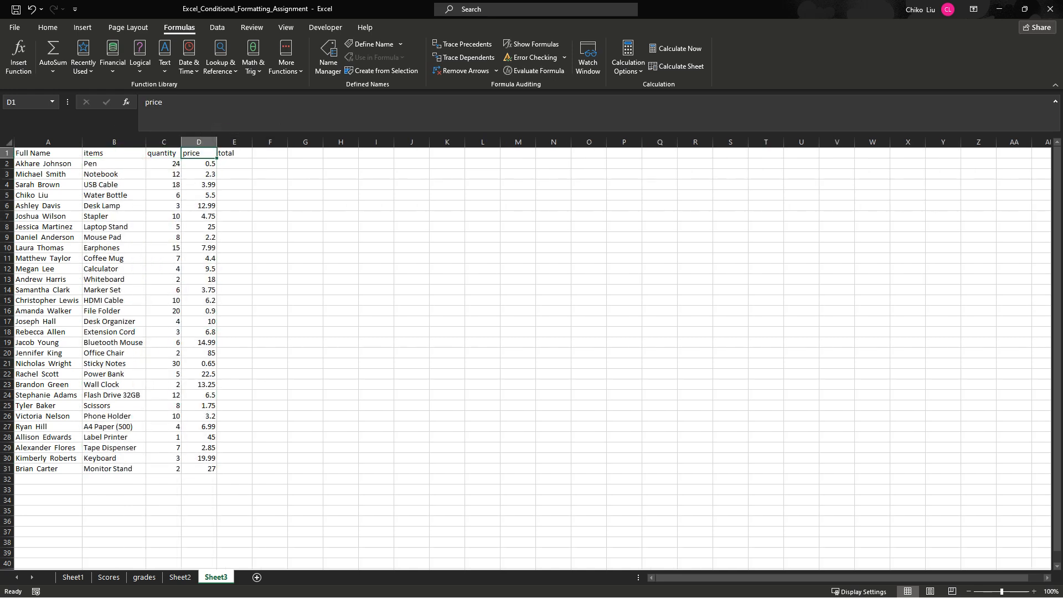
click(234, 164)
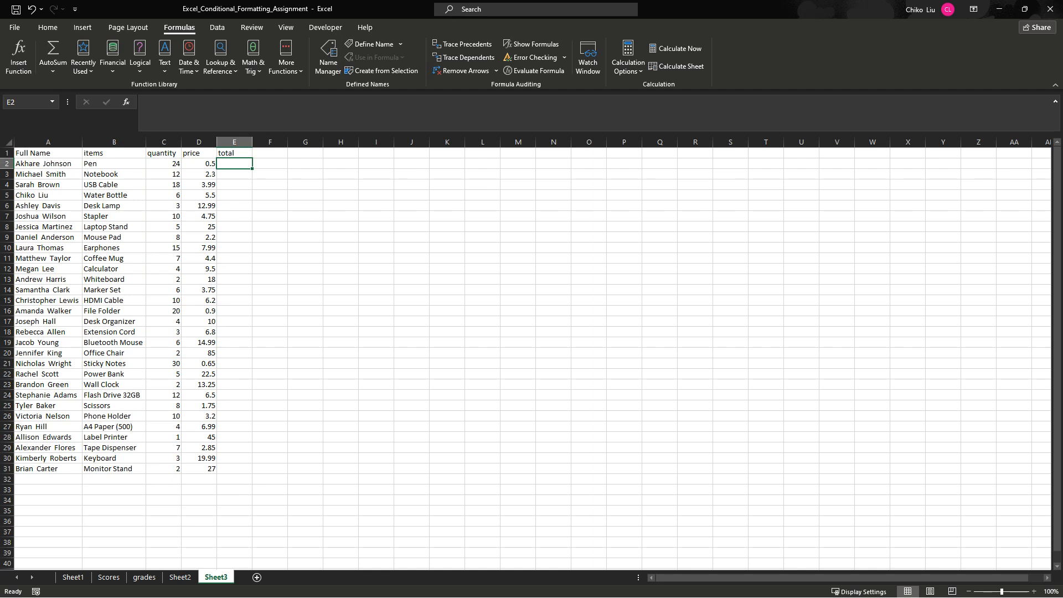
click(199, 164)
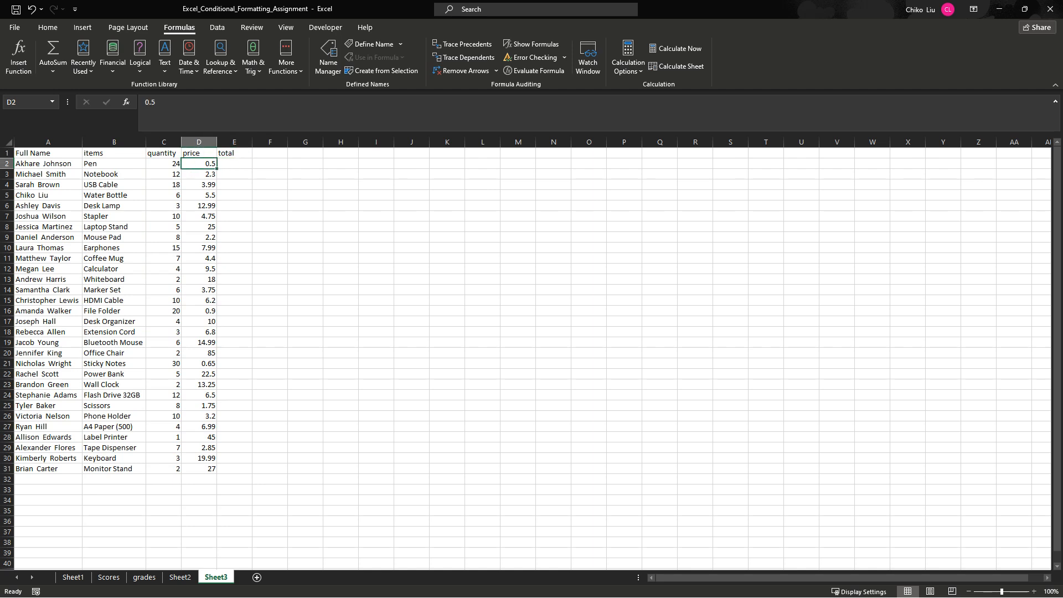
click(234, 164)
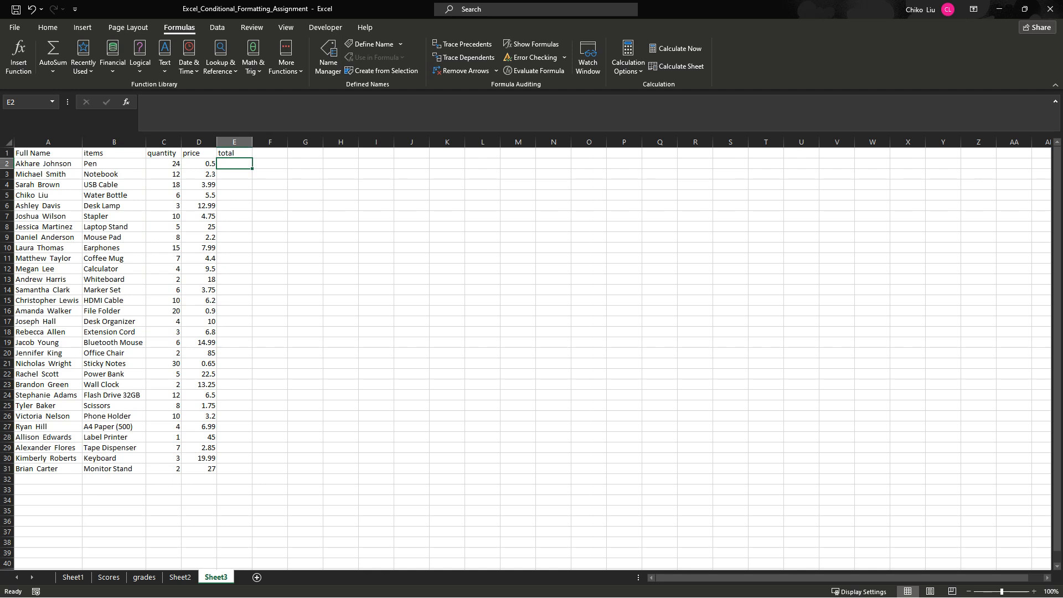
text(=)
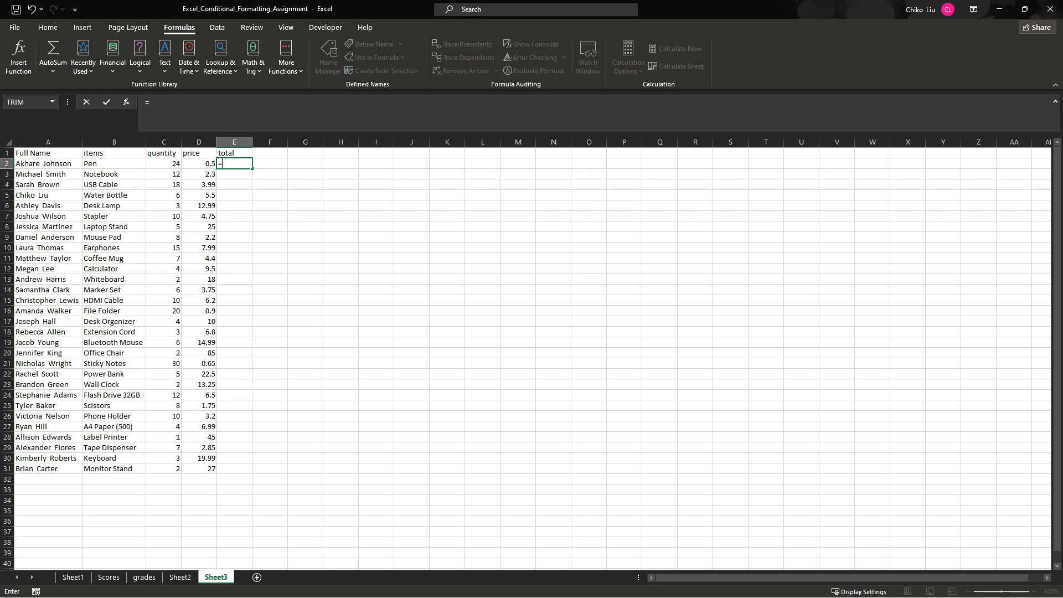
click(164, 164)
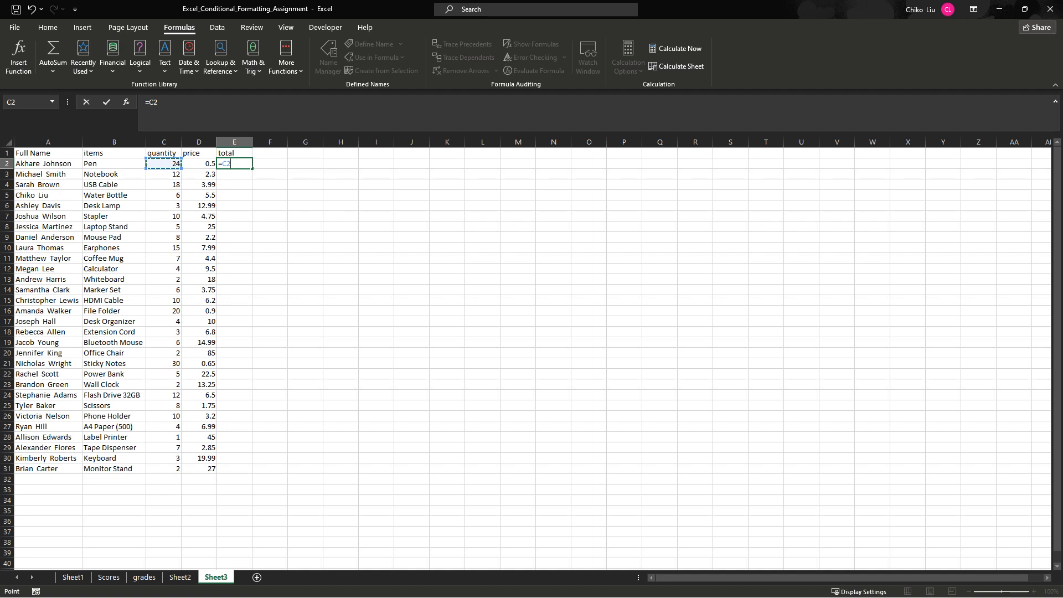
text(*)
click(199, 164)
key(Return)
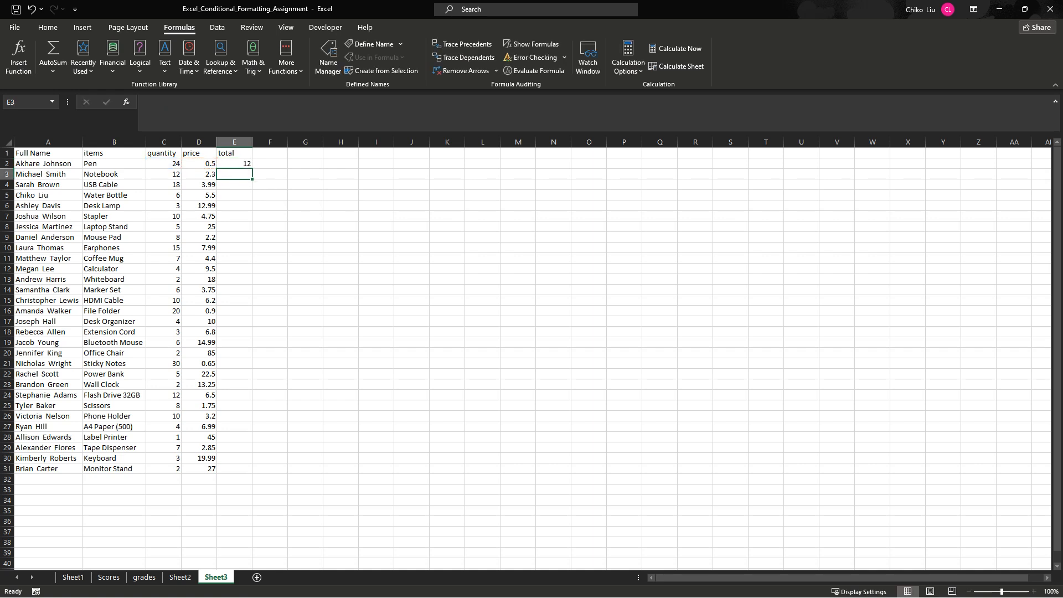
- Fill the total formula from E2 down to E31 and autofit column E
click(234, 164)
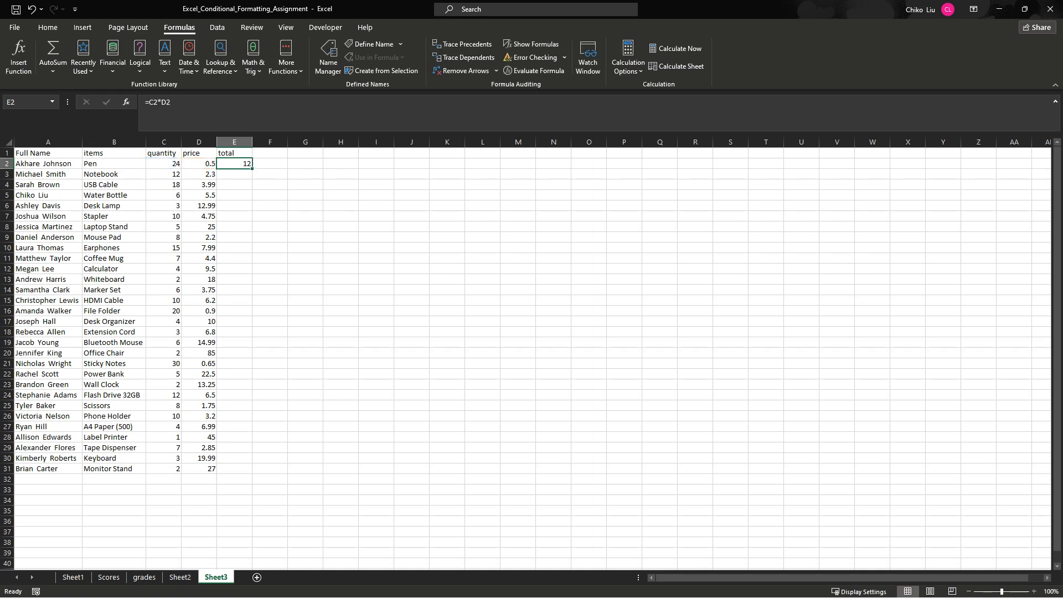
double_click(252, 168)
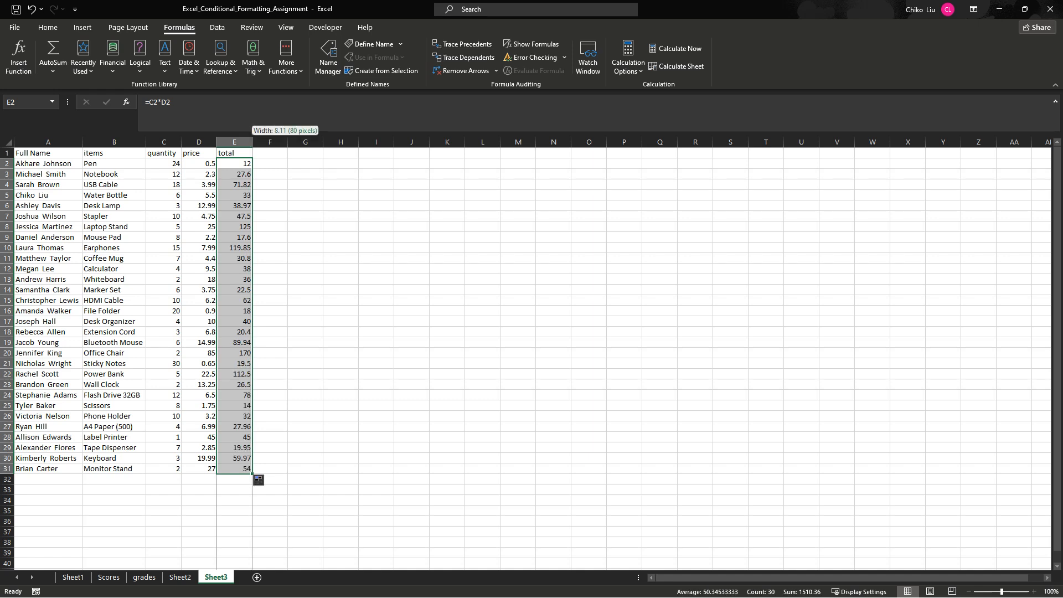
double_click(252, 142)
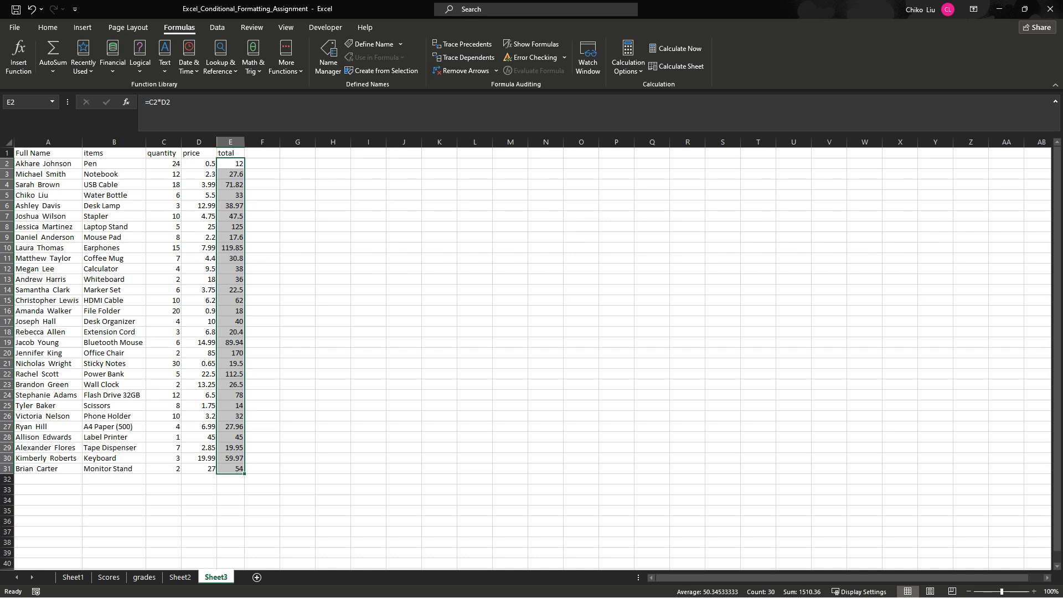
- Hide the gridlines on Sheet3
drag(298, 163, 584, 164)
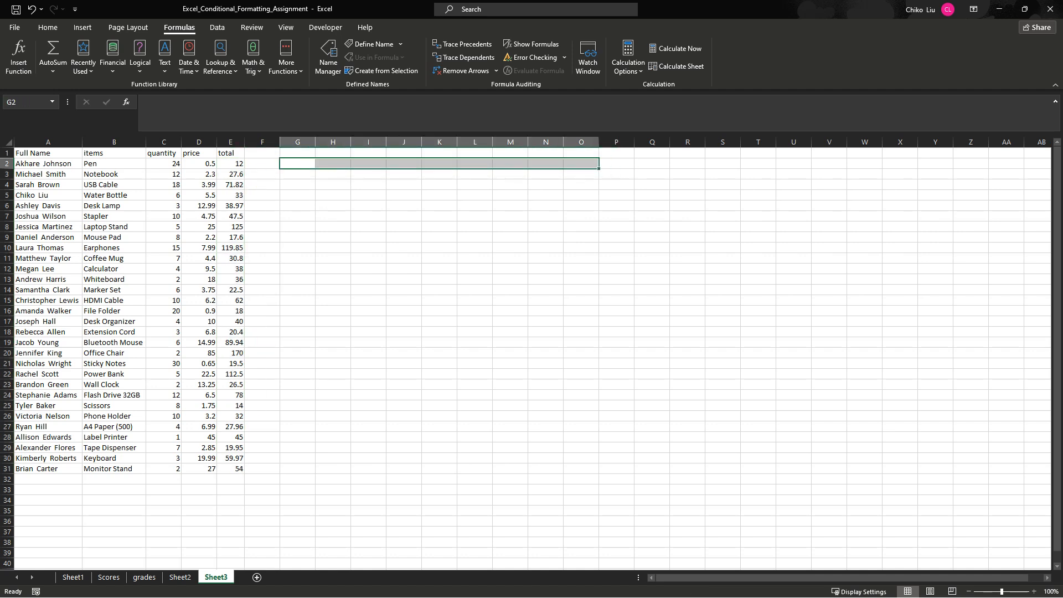
click(286, 27)
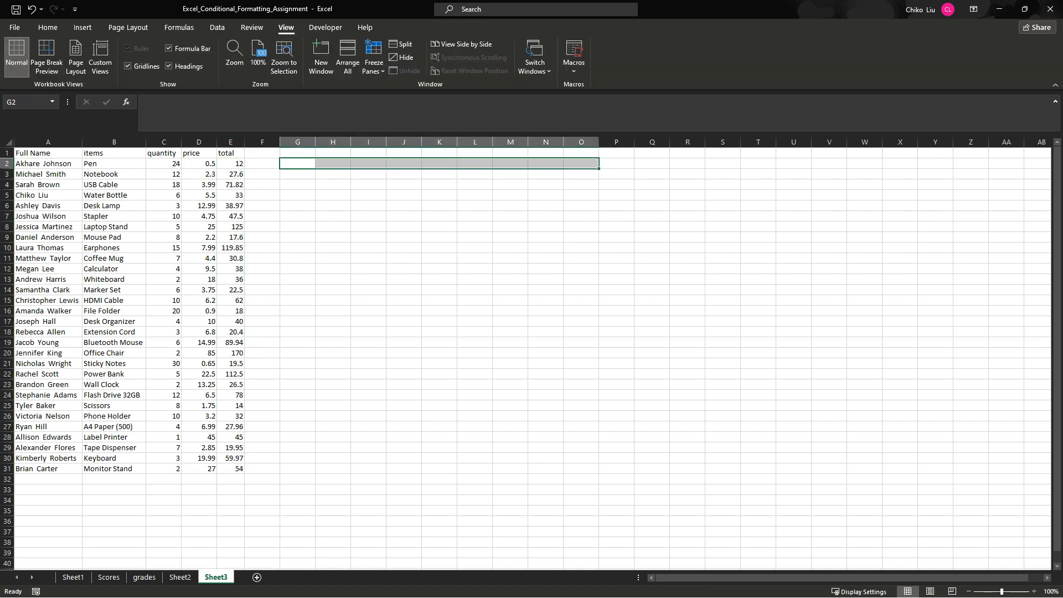
click(128, 66)
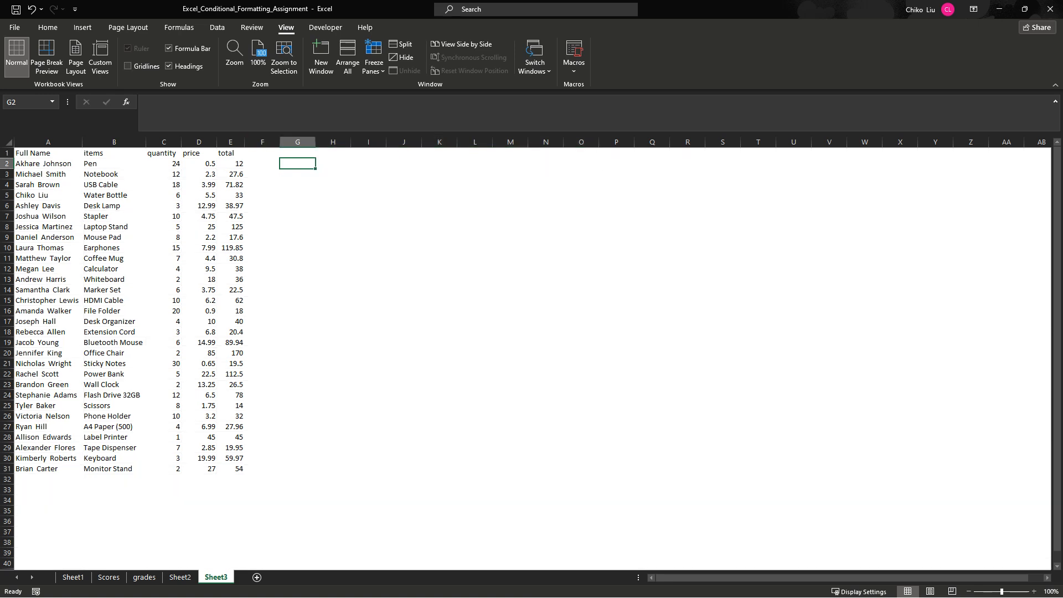
- Go through the first purchase record's name, item, quantity, price and total in A2:E2
click(48, 164)
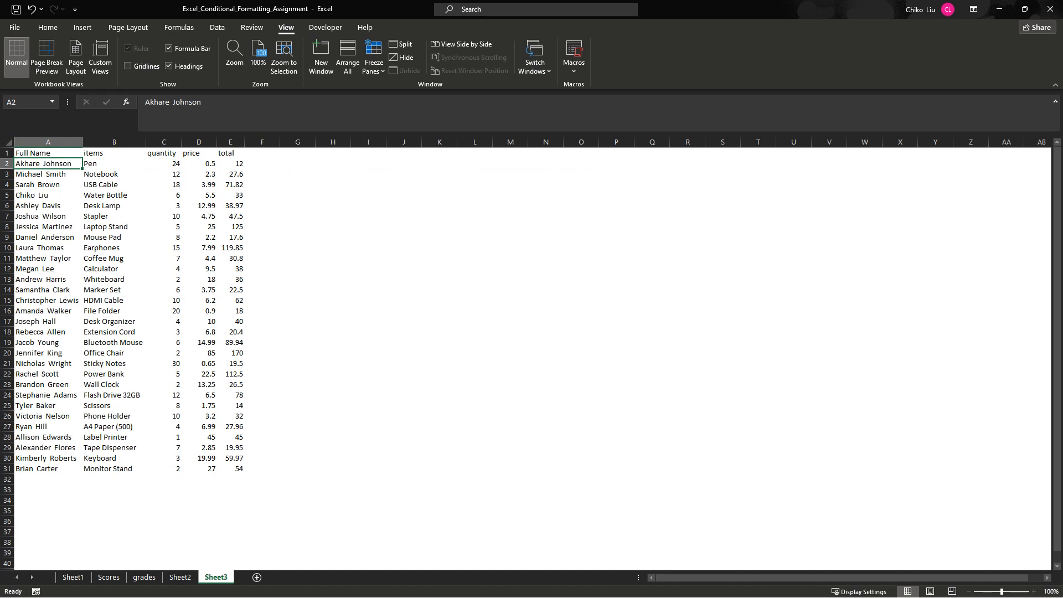
click(114, 163)
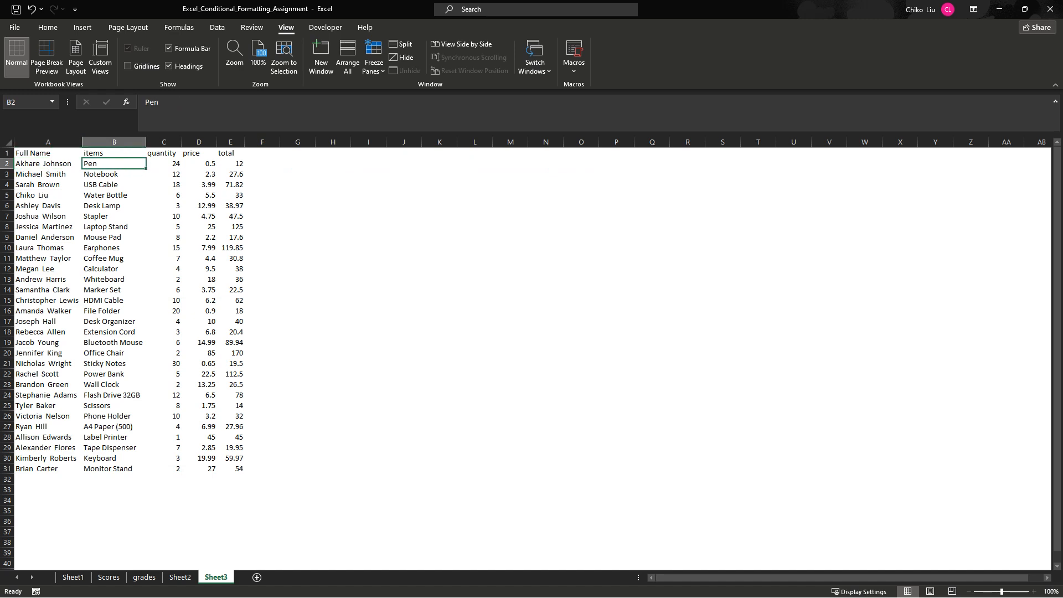
click(164, 163)
click(114, 163)
click(199, 164)
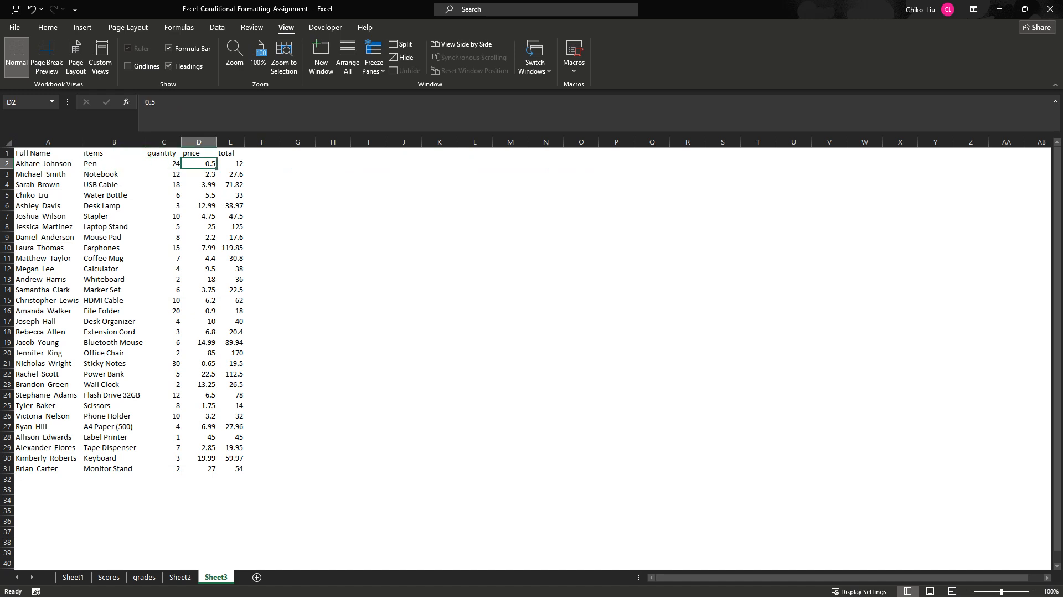
click(231, 164)
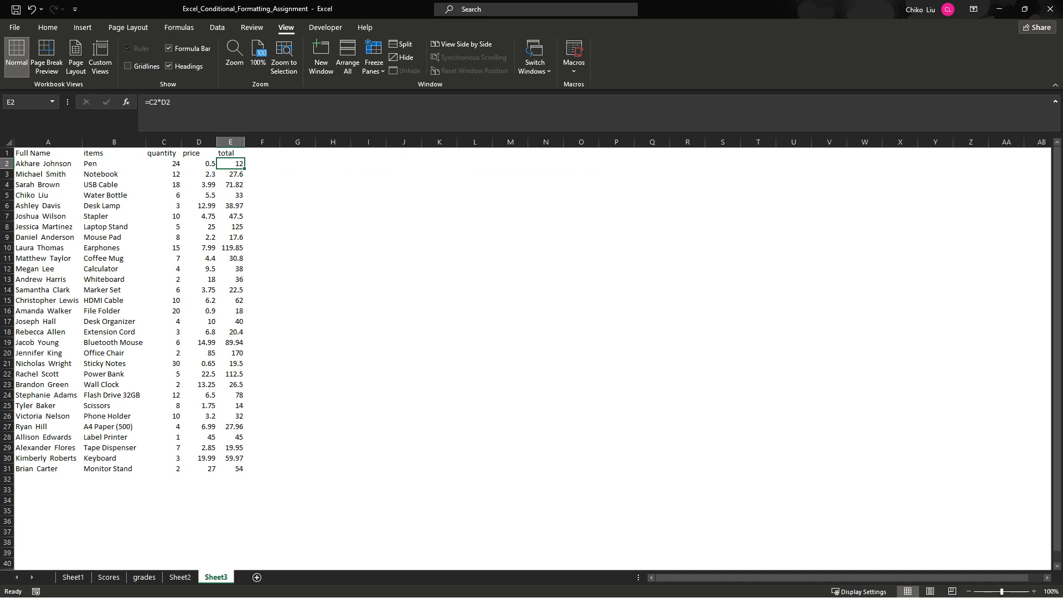
- Start a sample sentence in G2 with the first customer's full name and "bought 24 Pen @ 0.5 per unit"
click(297, 164)
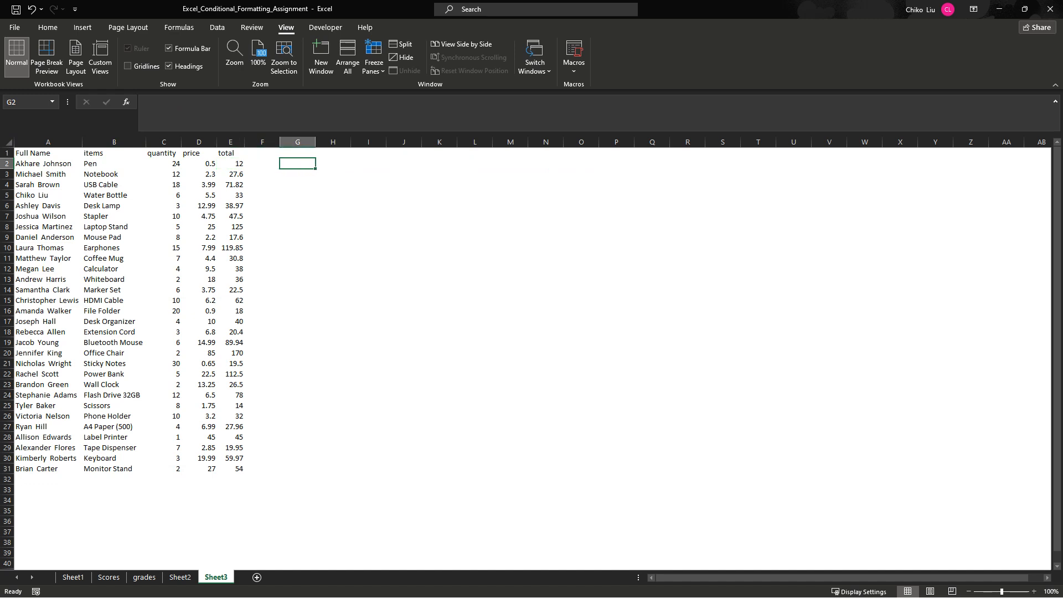
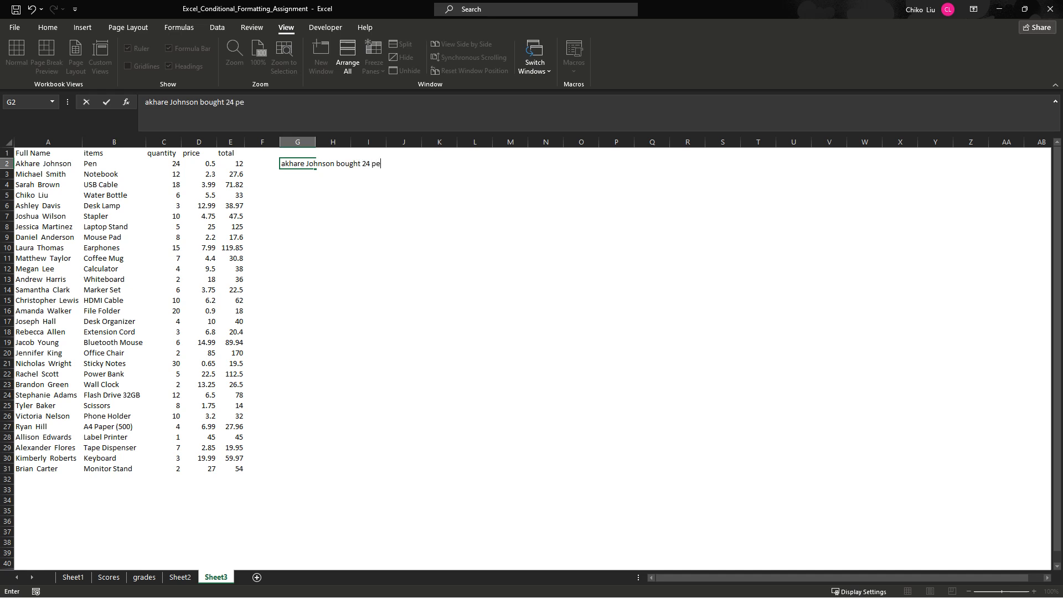
text(n)
key(BackSpace)
key(BackSpace)
key(BackSpace)
text(Pen @ 0.5 per unit andd)
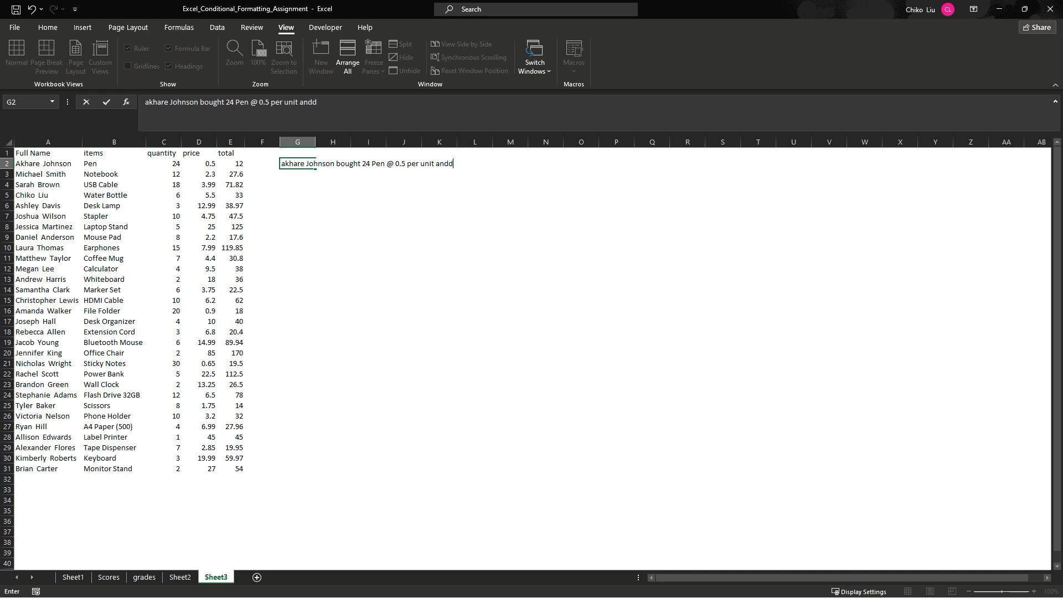
- Complete the G2 sentence with "and spent a total of $12" and put a dollar sign before 0.5
key(BackSpace)
text(spent a total of 12)
click(259, 102)
text($)
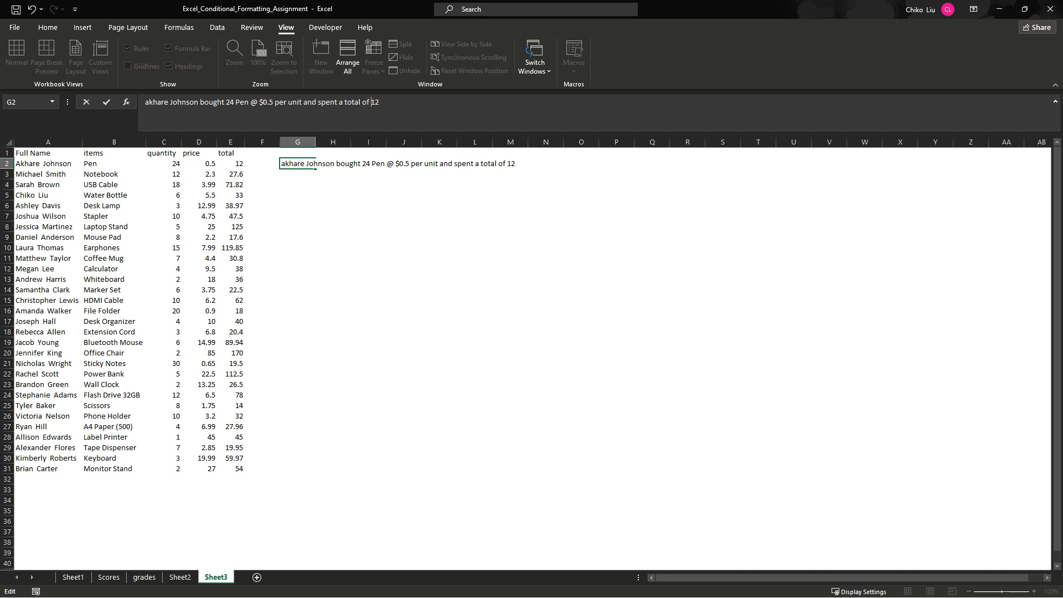
text($)
key(Return)
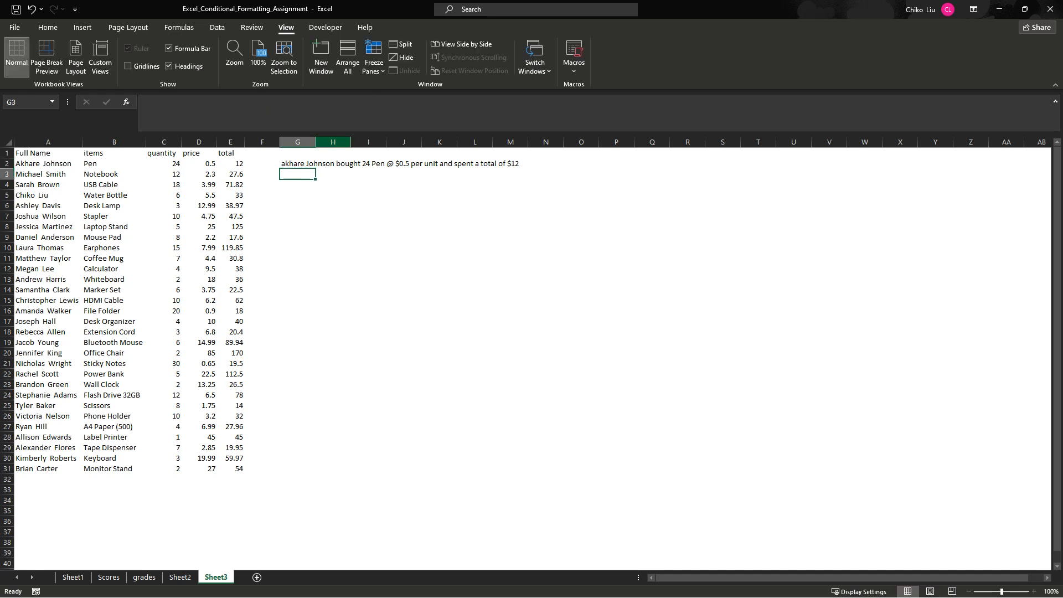
- Turn the G2 sentence into a formula by inserting =A2& before the written-out name
click(315, 163)
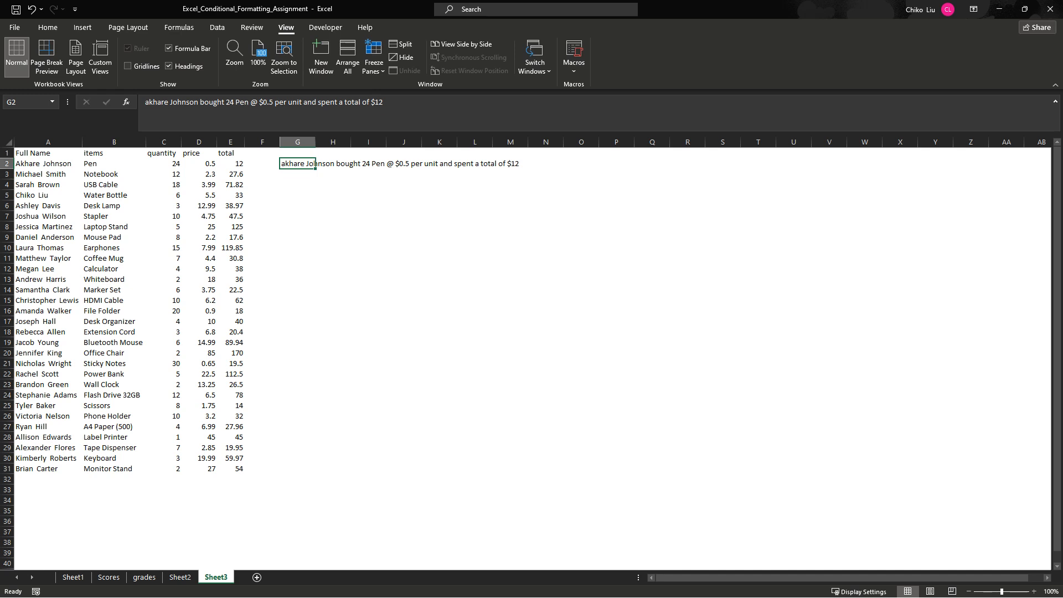
double_click(315, 163)
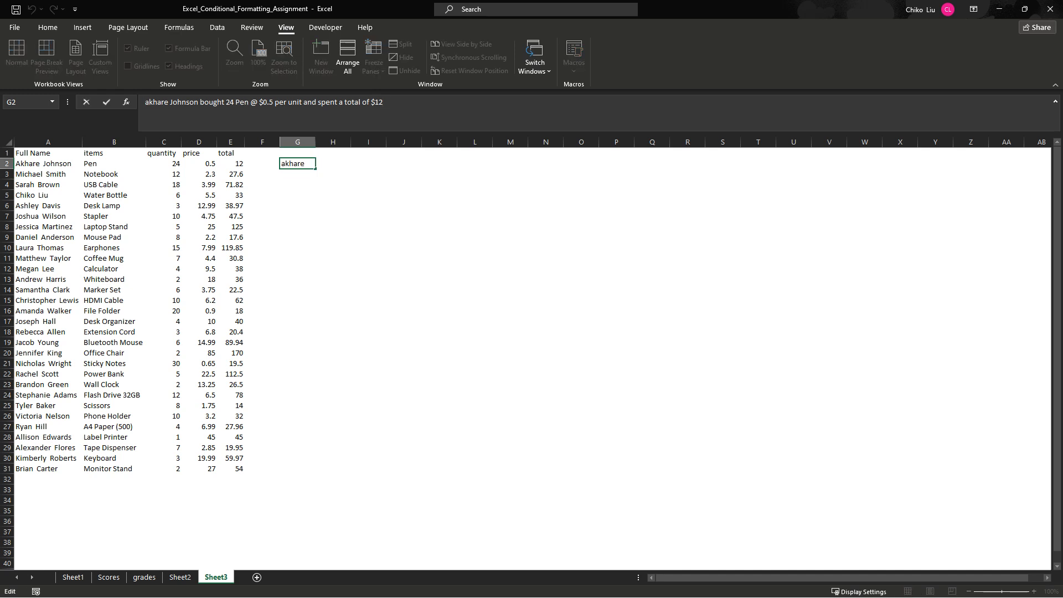
text(=)
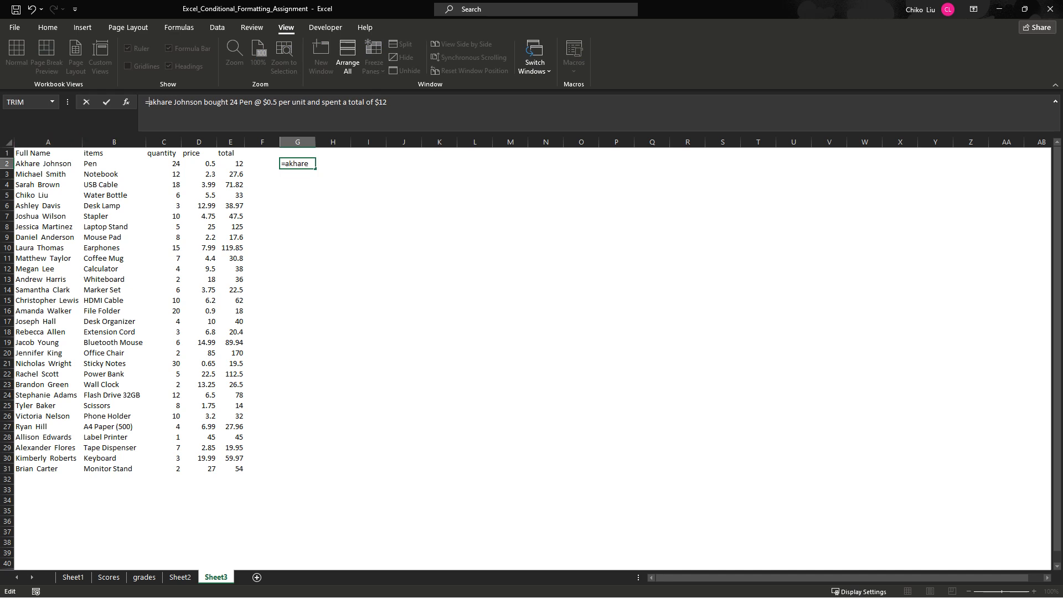
click(49, 164)
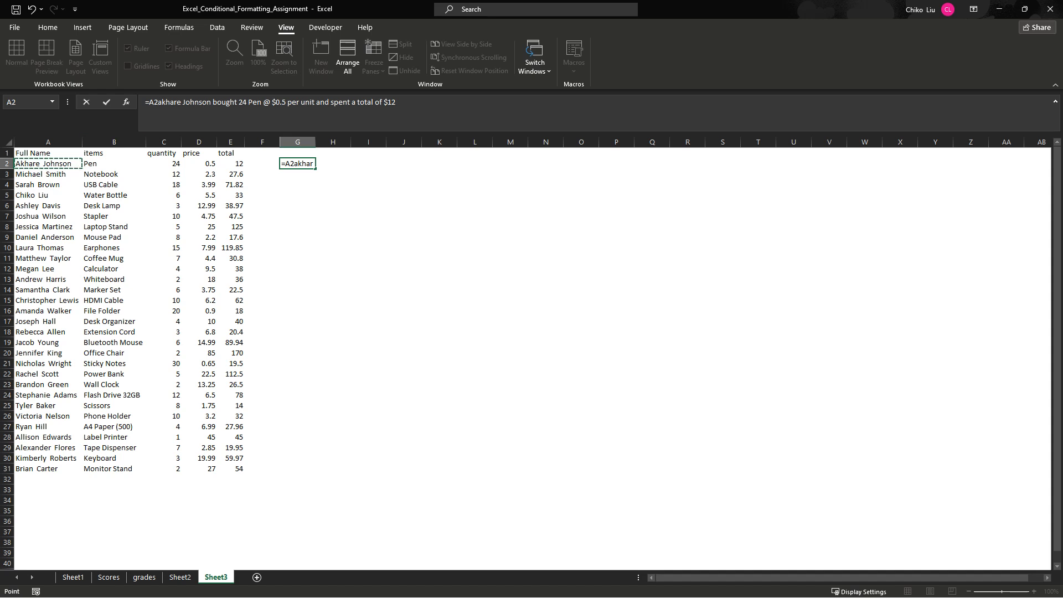
text(&)
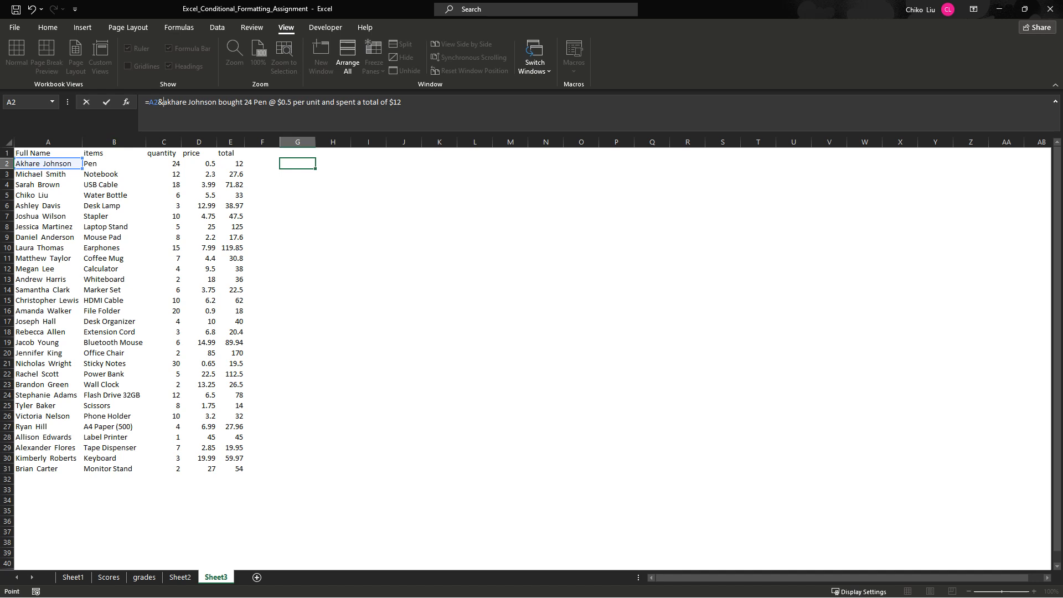
key(ctrl+shift+Right)
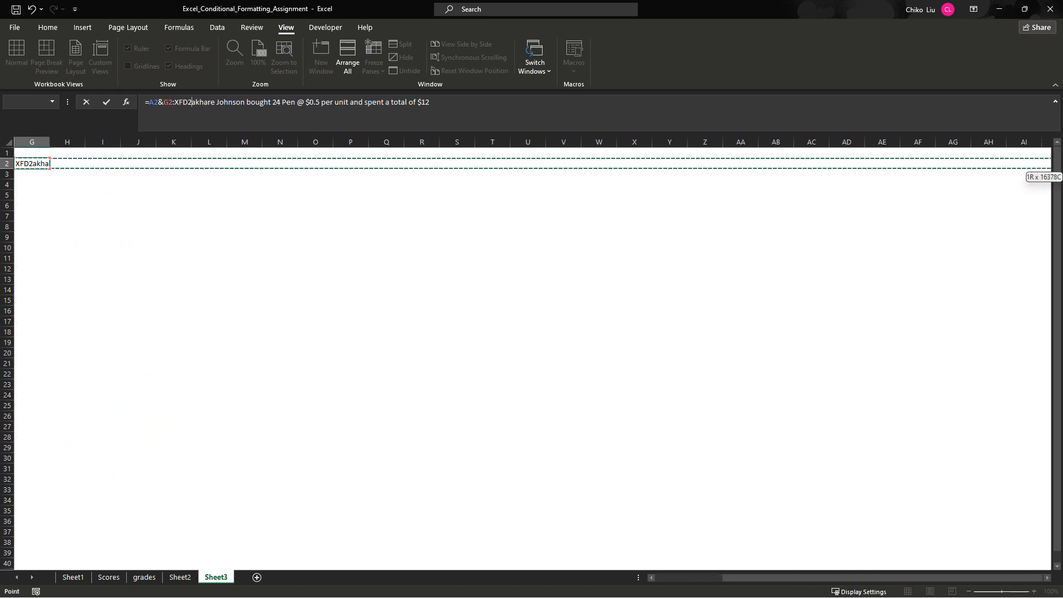
key(BackSpace)
key(BackSpace)
key(BackSpace)
key(BackSpace)
key(BackSpace)
key(BackSpace)
key(BackSpace)
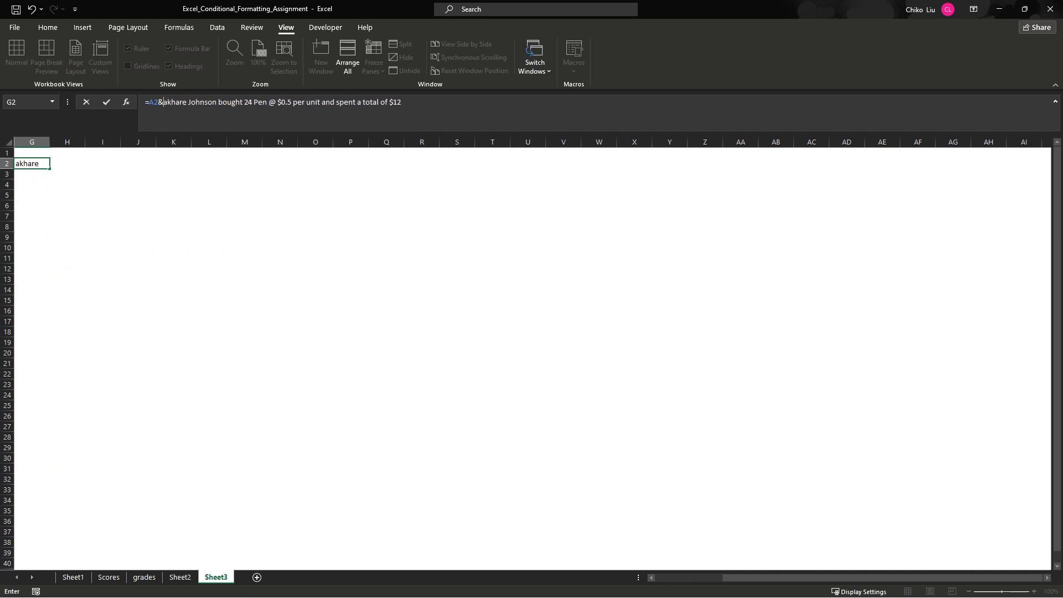
key(Return)
key(Return)
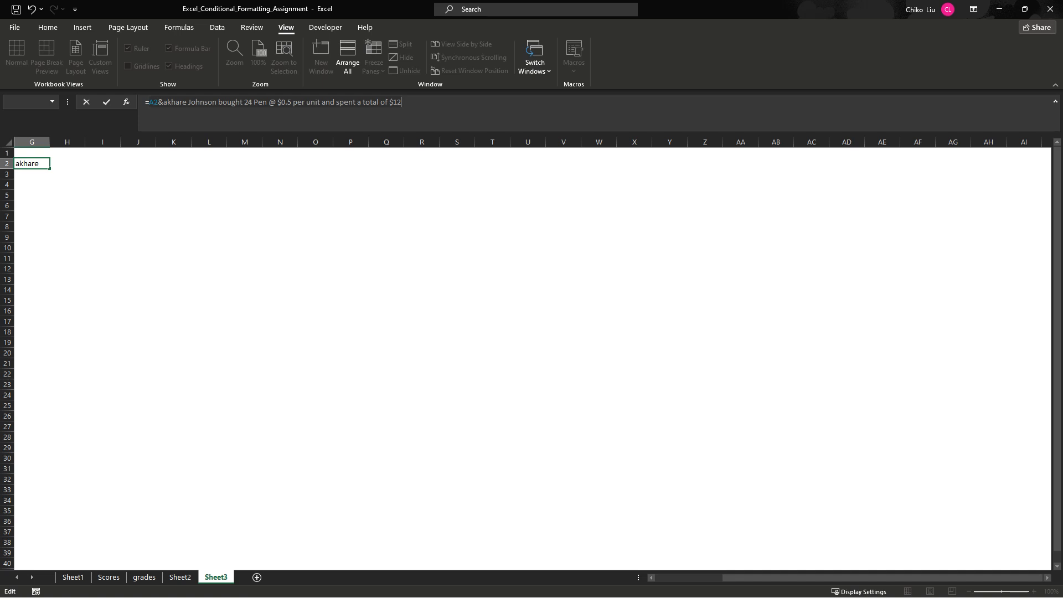
- In the G2 formula, remove the written-out name, quote " bought " and join the quantity reference with &C2&
click(216, 102)
drag(217, 103, 163, 102)
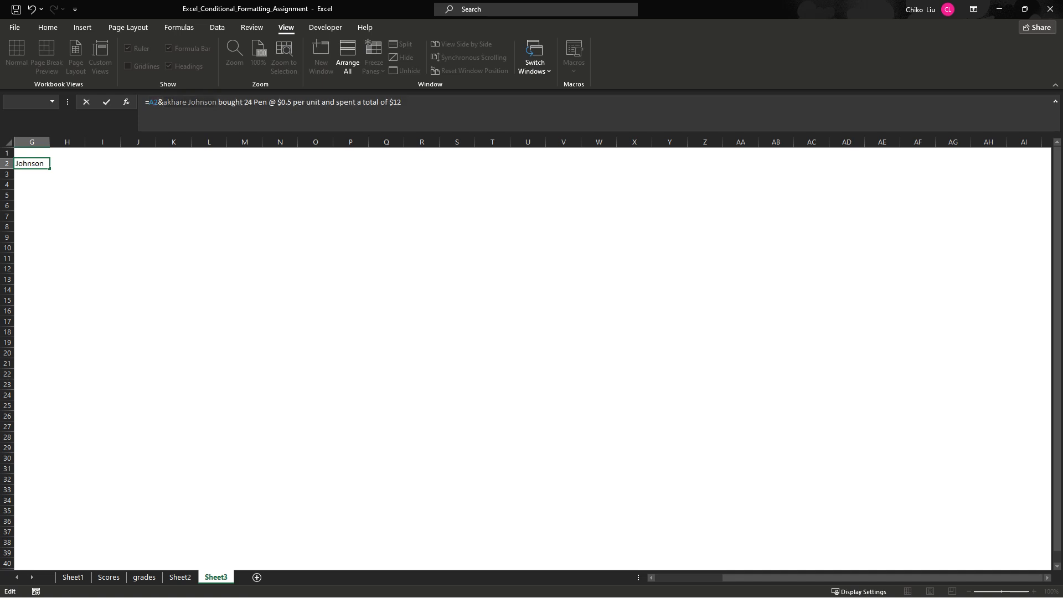
text(")
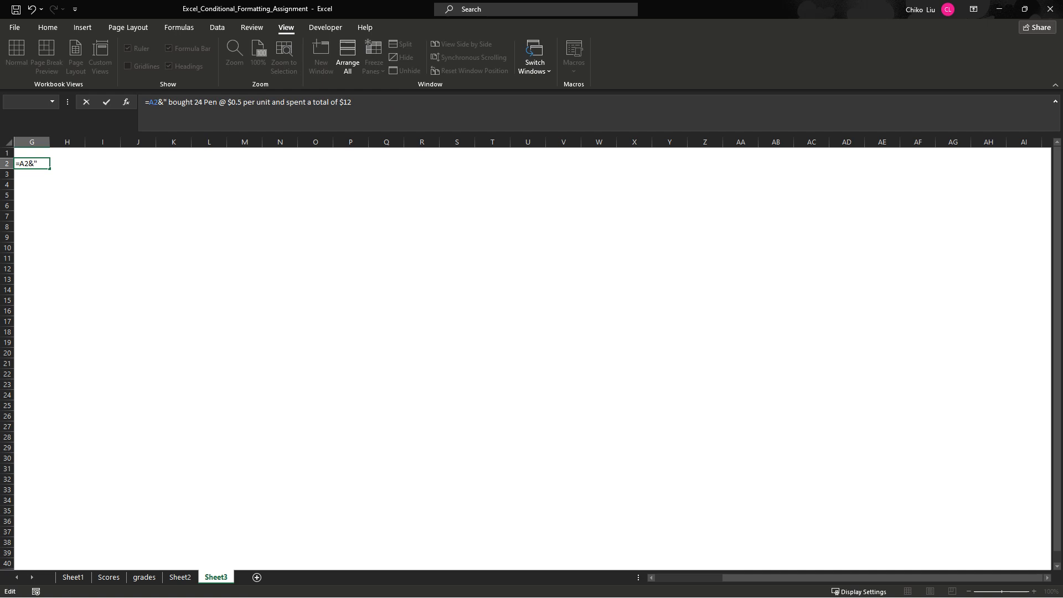
click(195, 102)
text(")
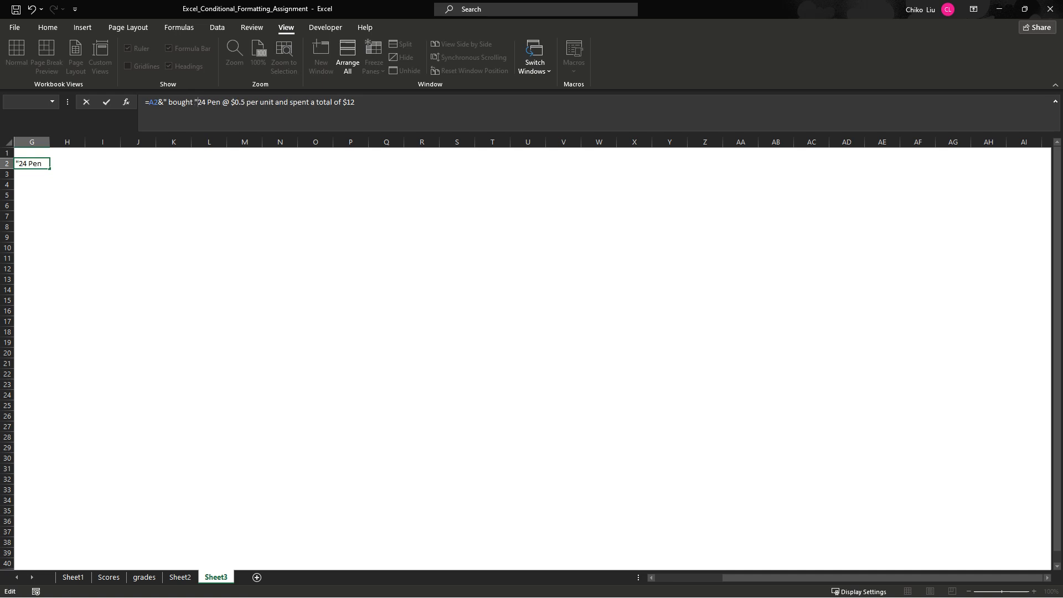
text(&)
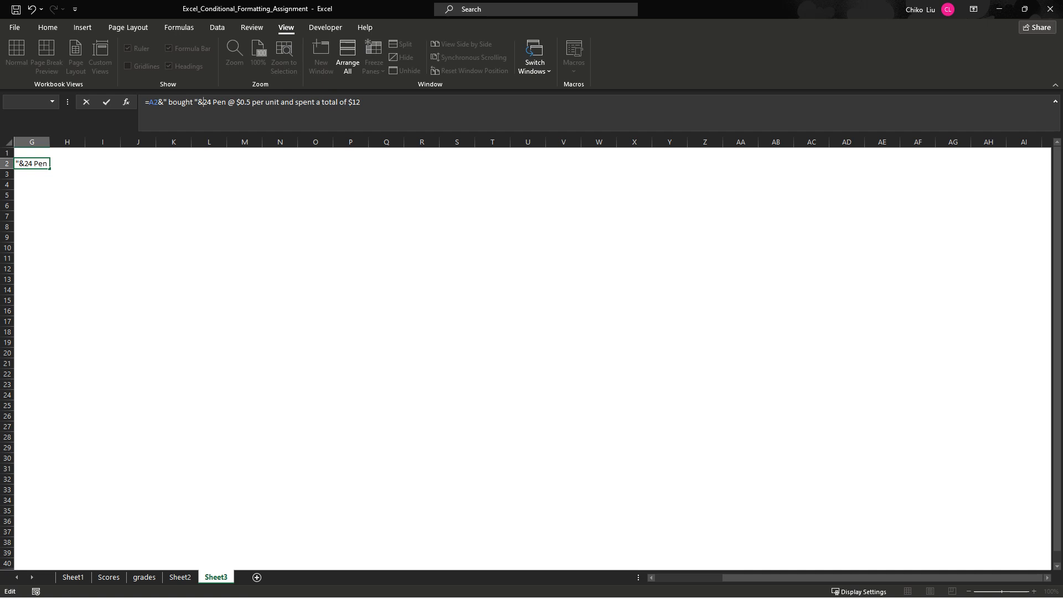
drag(739, 577, 670, 577)
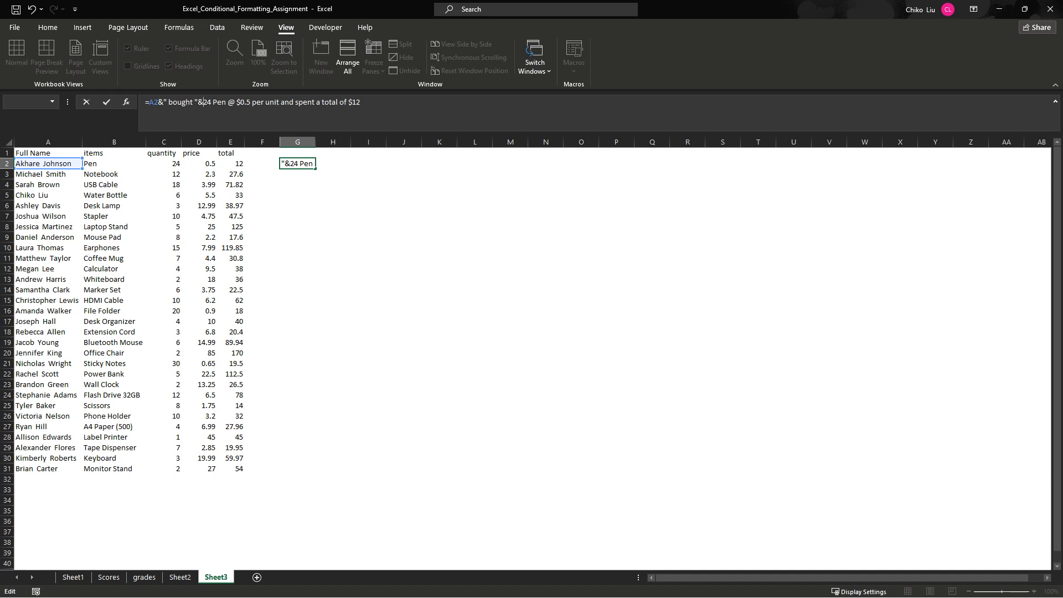
click(164, 163)
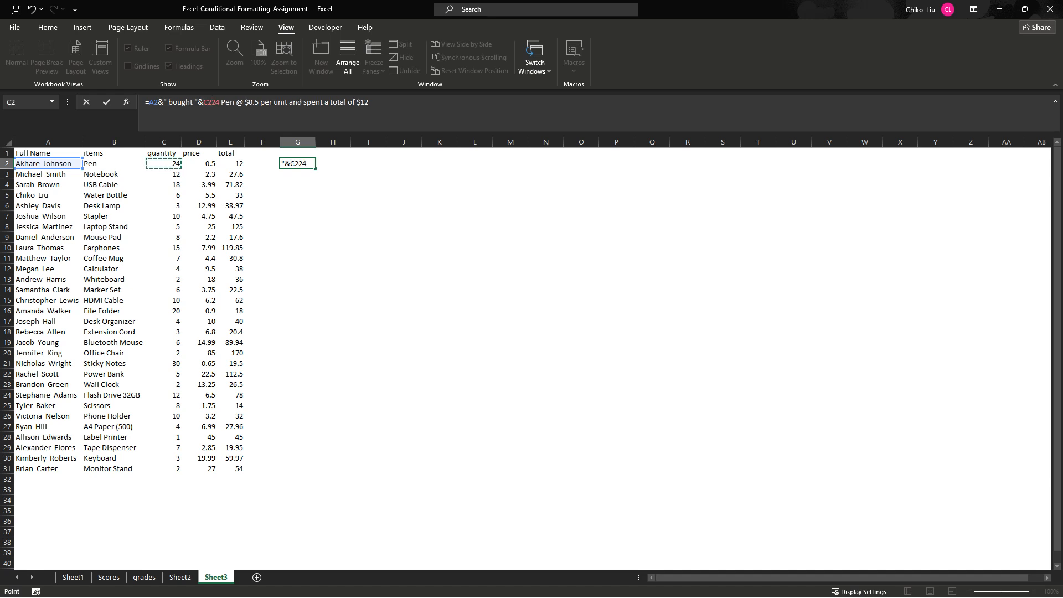
text(&)
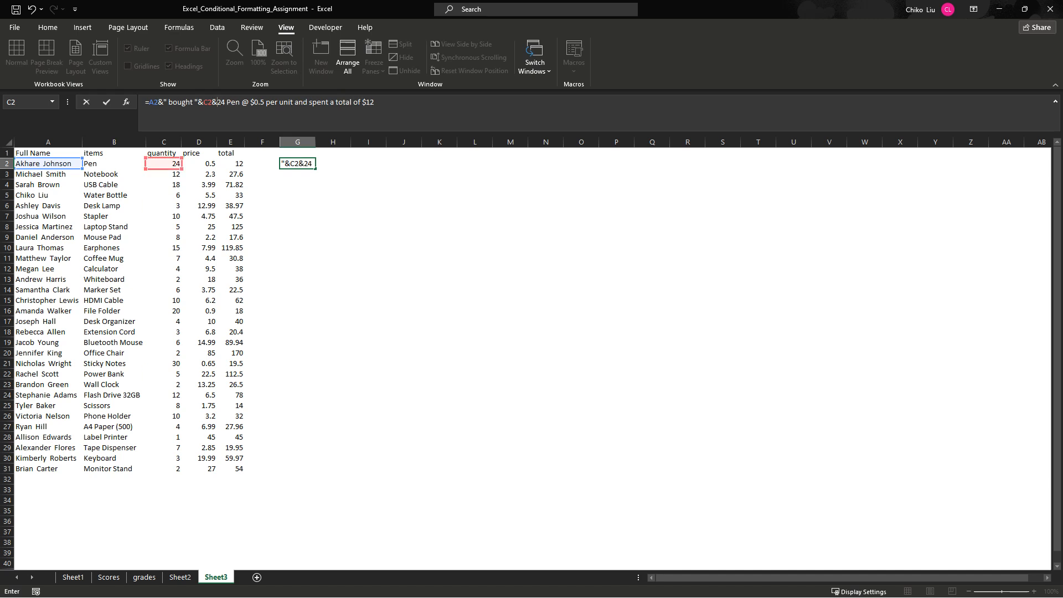
text(" ")
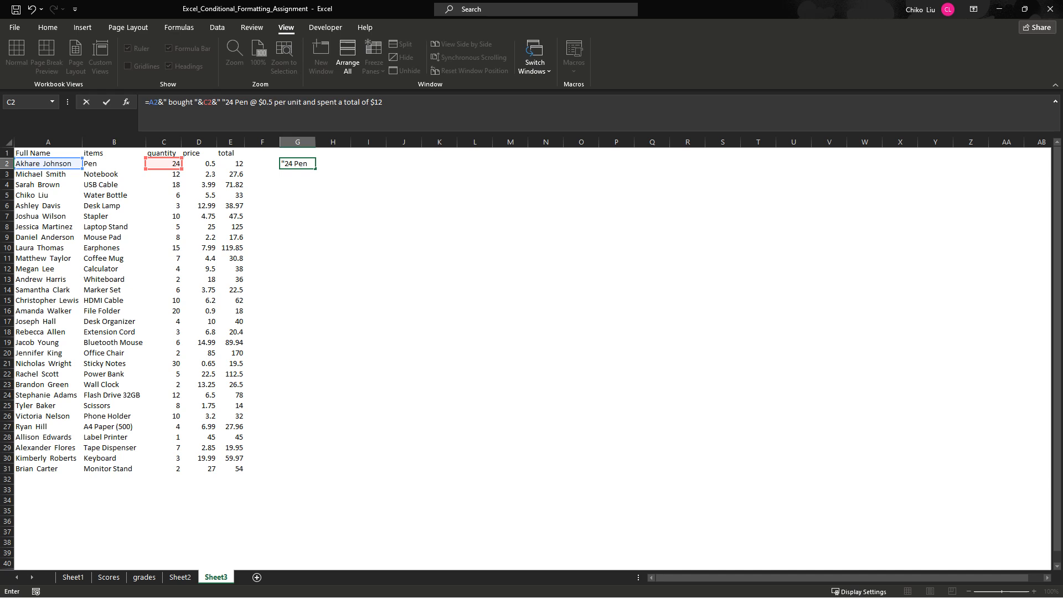
text(&)
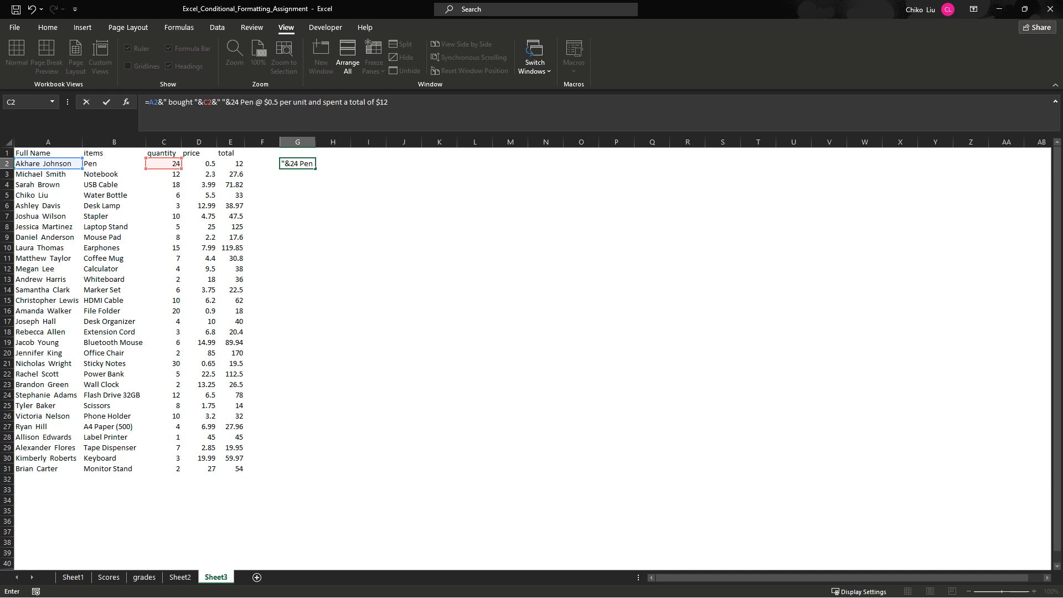
- Add a quoted space after C2 and replace the literal "24 Pen" with the item reference B2
click(111, 163)
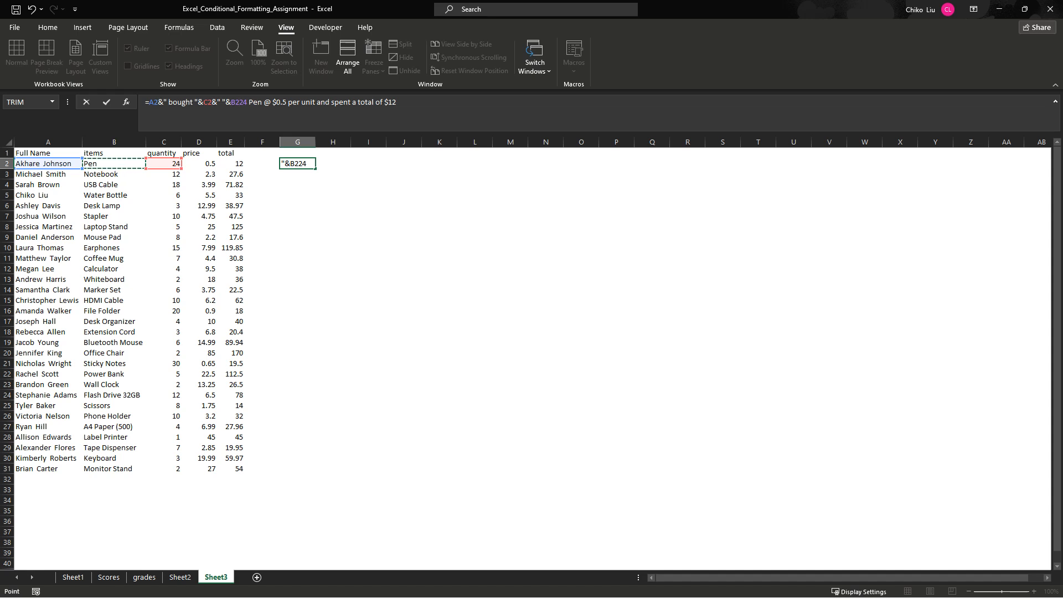
drag(239, 102, 262, 103)
key(BackSpace)
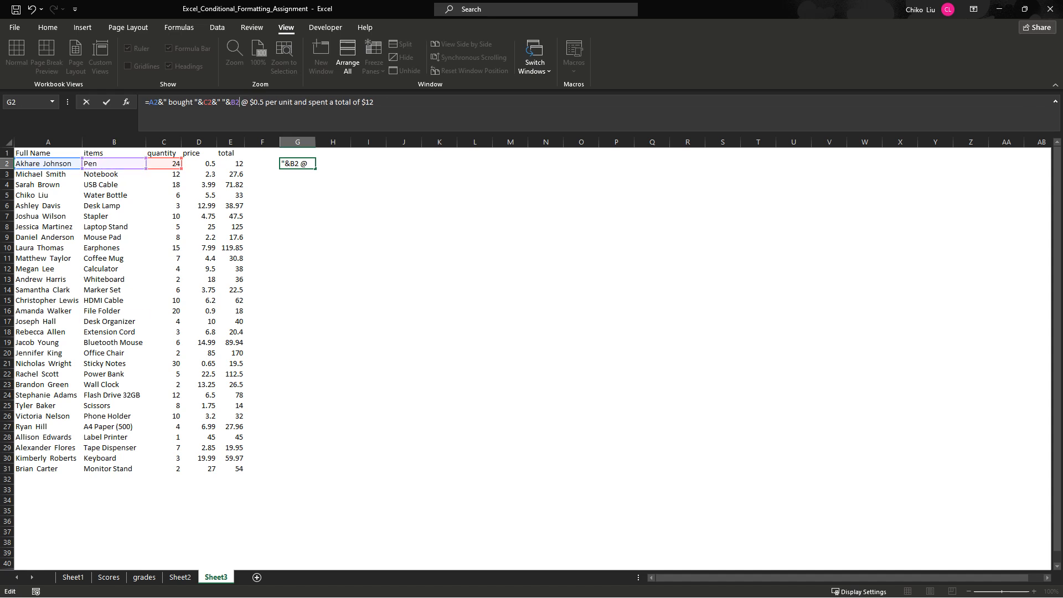
- Join the quoted text " @ $" after B2 and replace the literal 0.5 with the price reference D2
text(&)
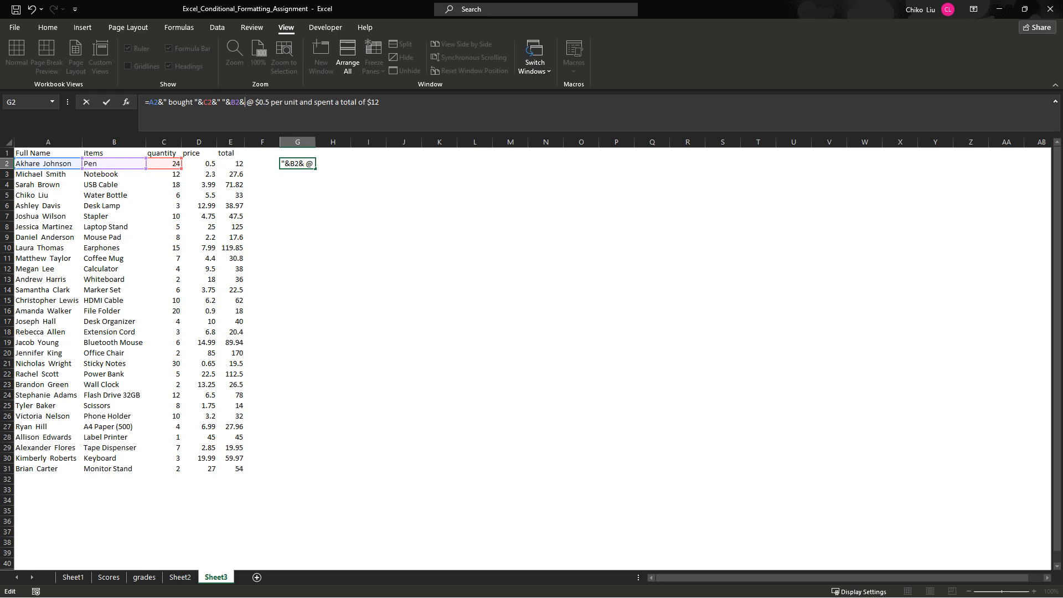
text(")
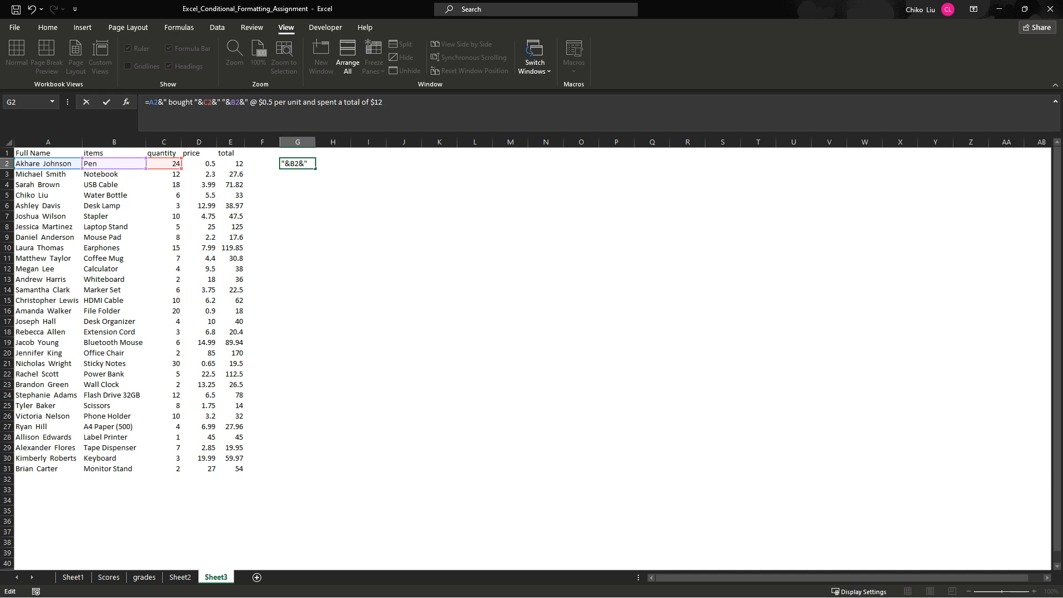
click(263, 103)
text(")
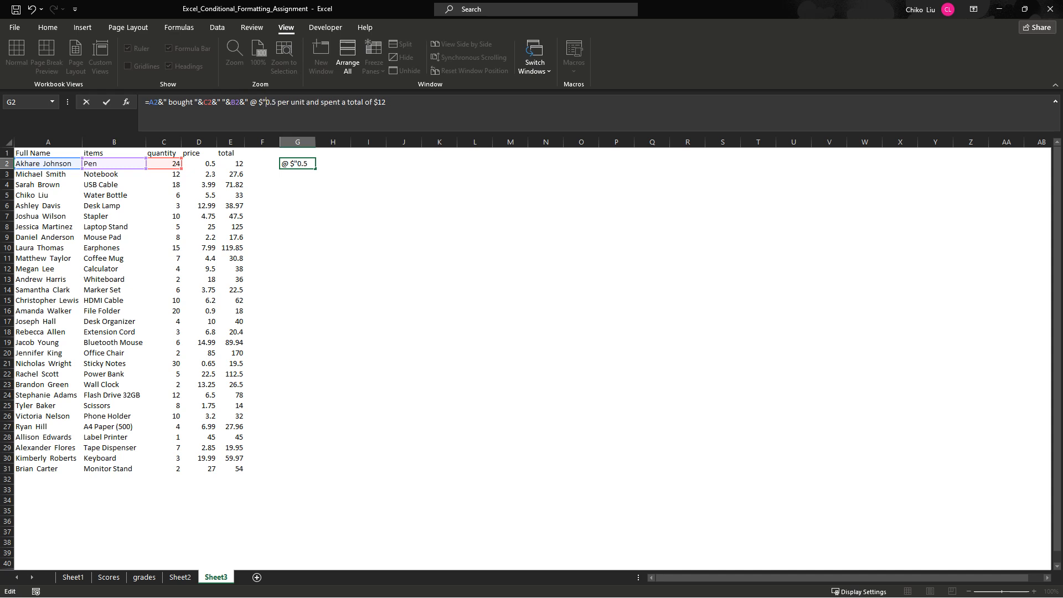
text(&)
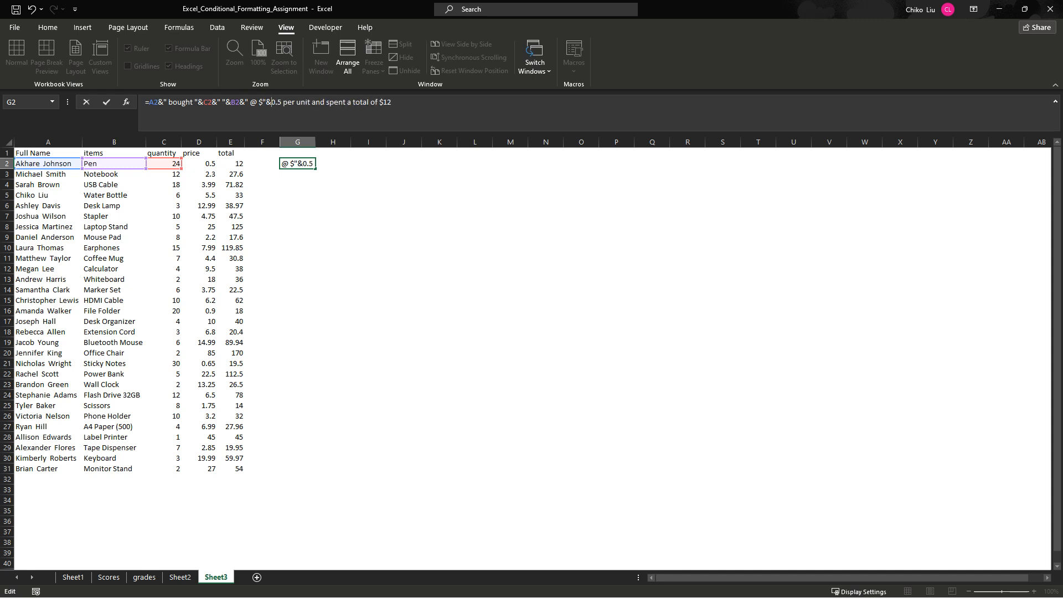
key(shift+Right)
key(shift+Right)
key(shift+Right)
key(shift+Right)
key(Delete)
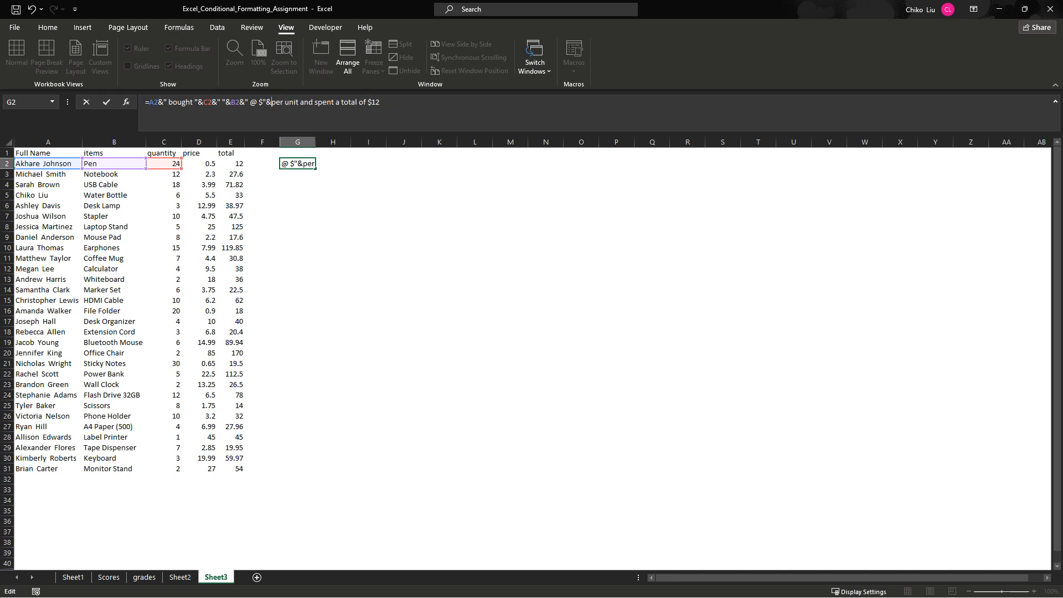
click(199, 164)
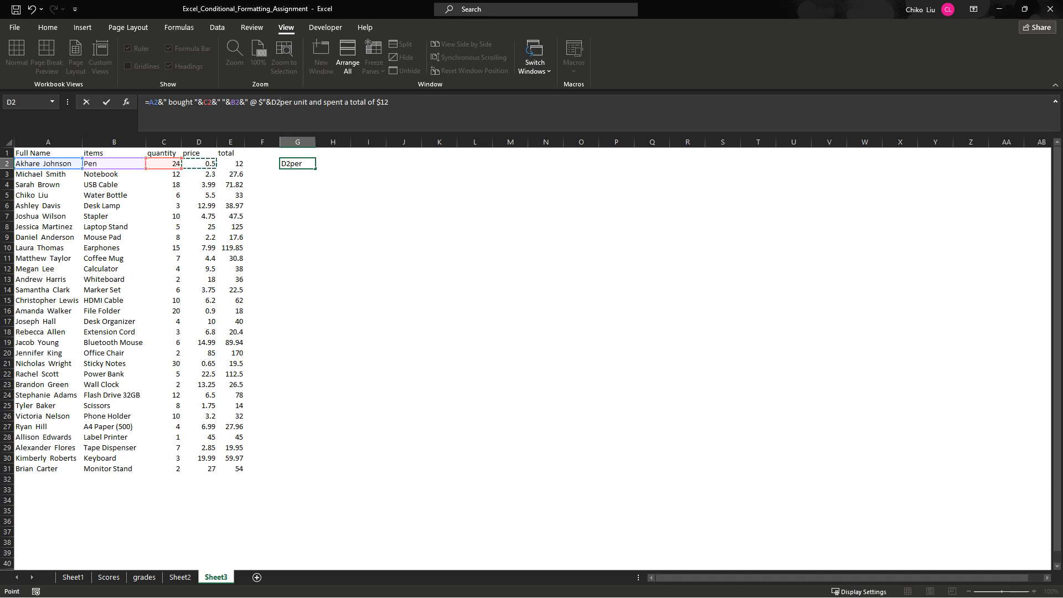
- Join " per unit and spent a total of $" as quoted text, replace the literal 12 with E2 and commit the formula
text(&)
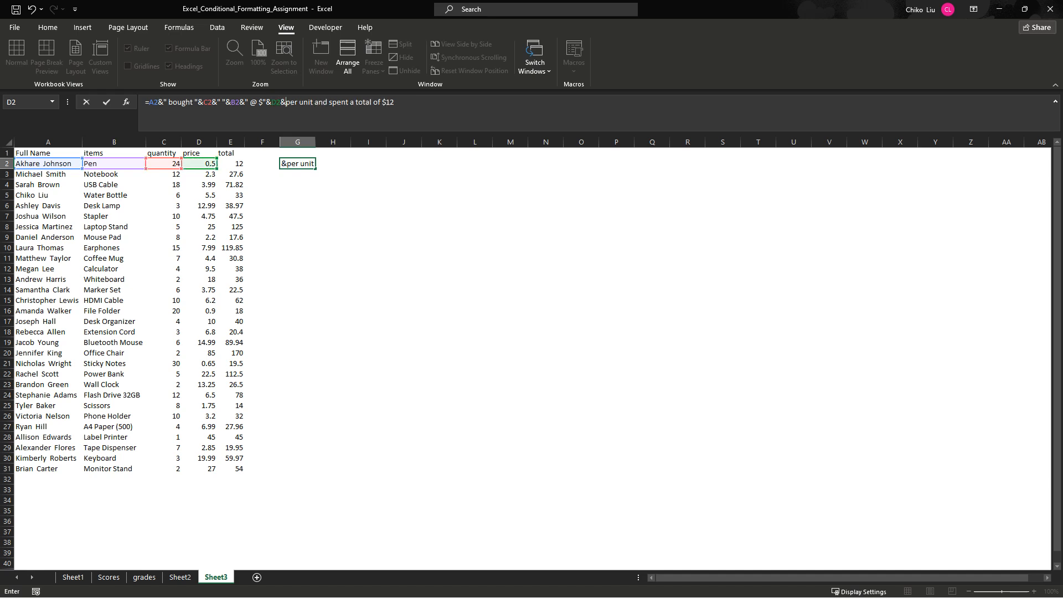
text(")
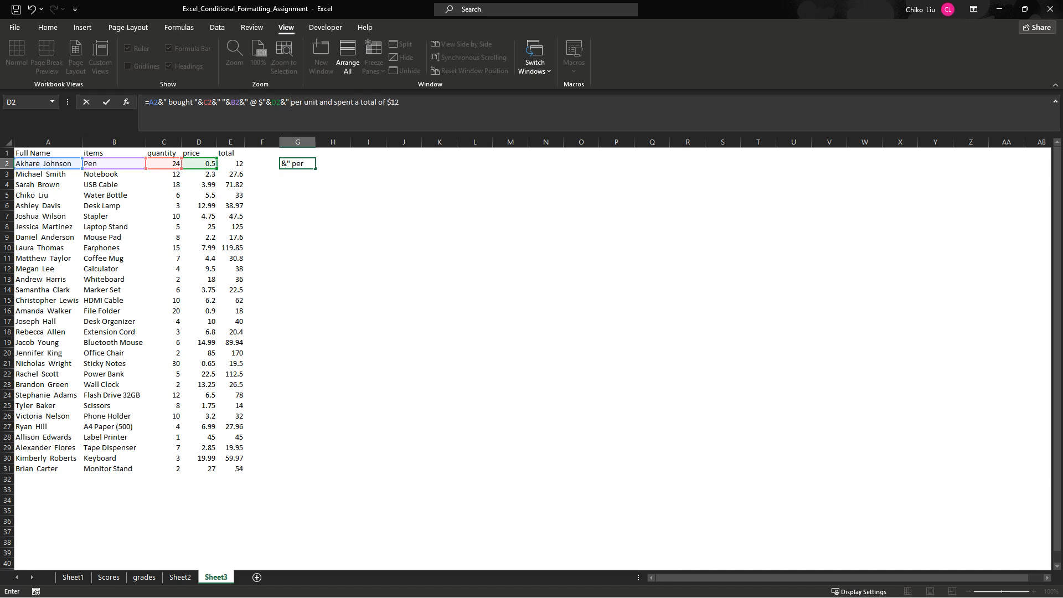
click(387, 102)
text("&)
key(BackSpace)
key(BackSpace)
text("&)
key(Delete)
key(Delete)
text(E2)
key(Return)
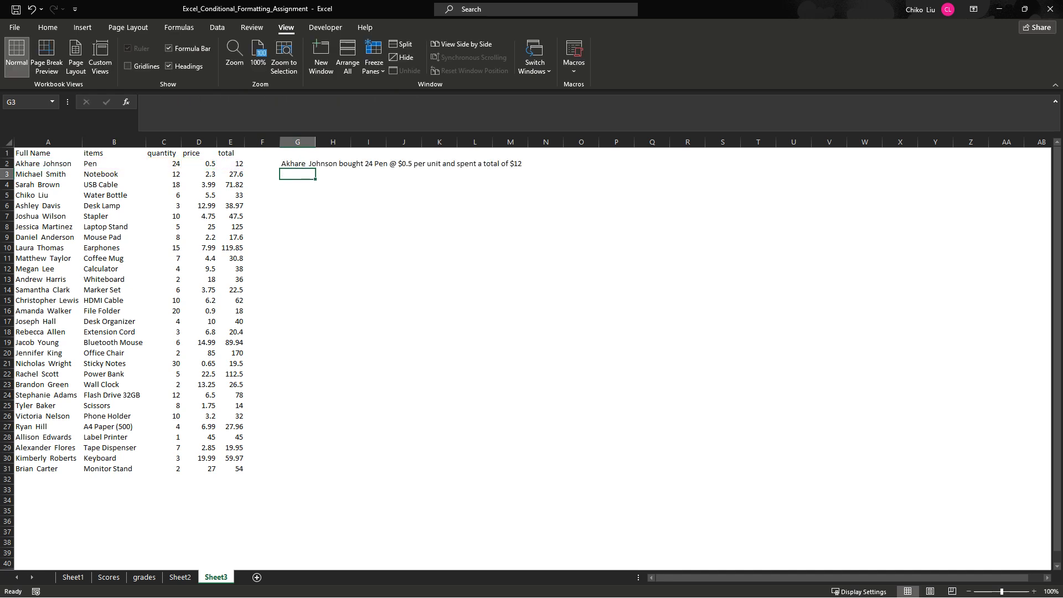
click(297, 164)
click(369, 248)
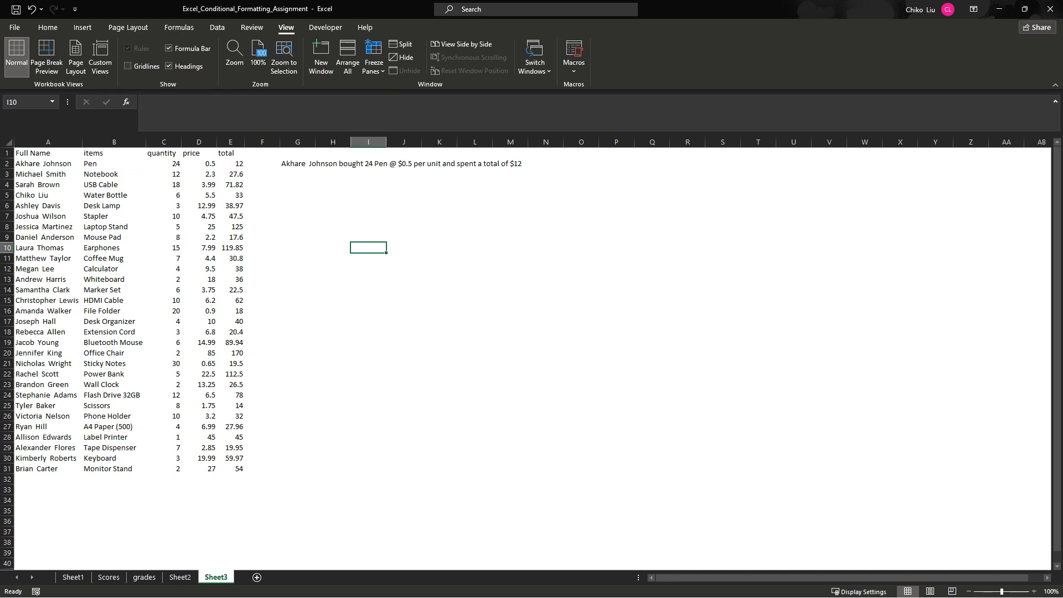
- In the G2 formula, replace the literal word "unit" with the item reference B2, joined between quoted " per " and " and spent a total of $"
click(311, 163)
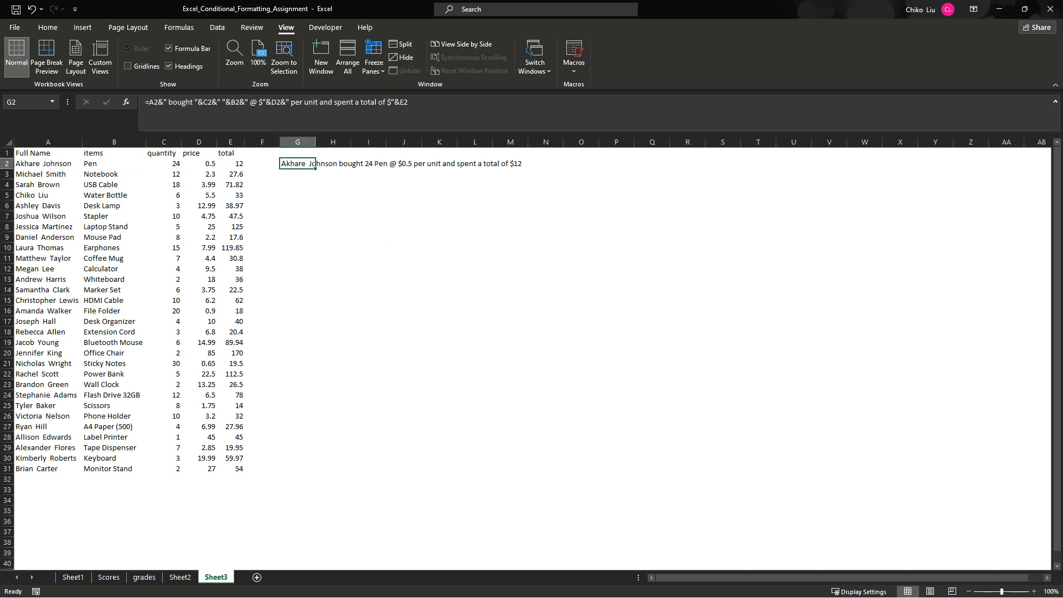
click(304, 102)
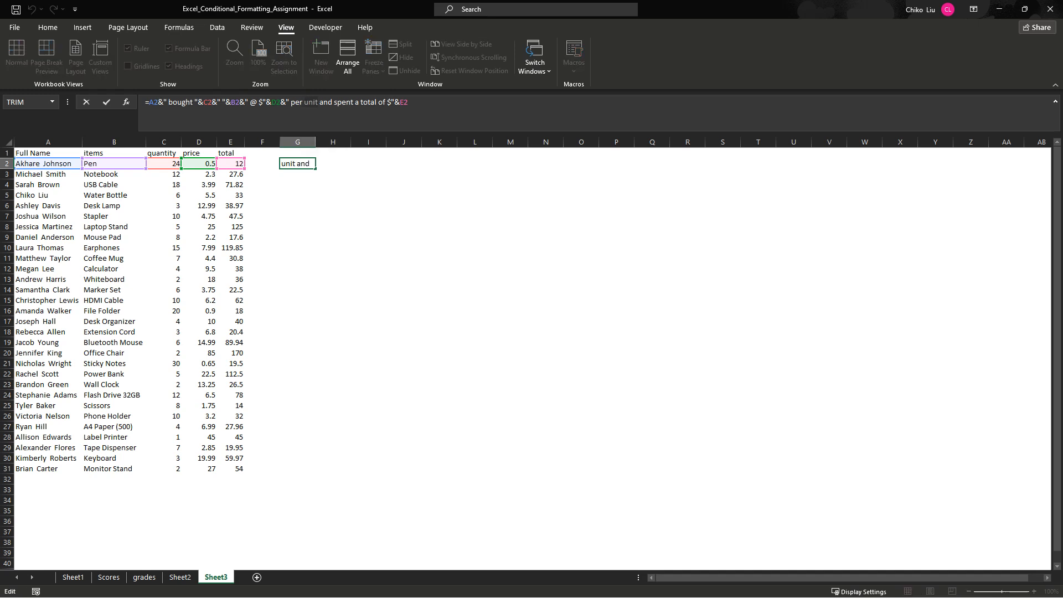
text("&)
key(Delete)
key(Delete)
key(Delete)
key(Delete)
key(Delete)
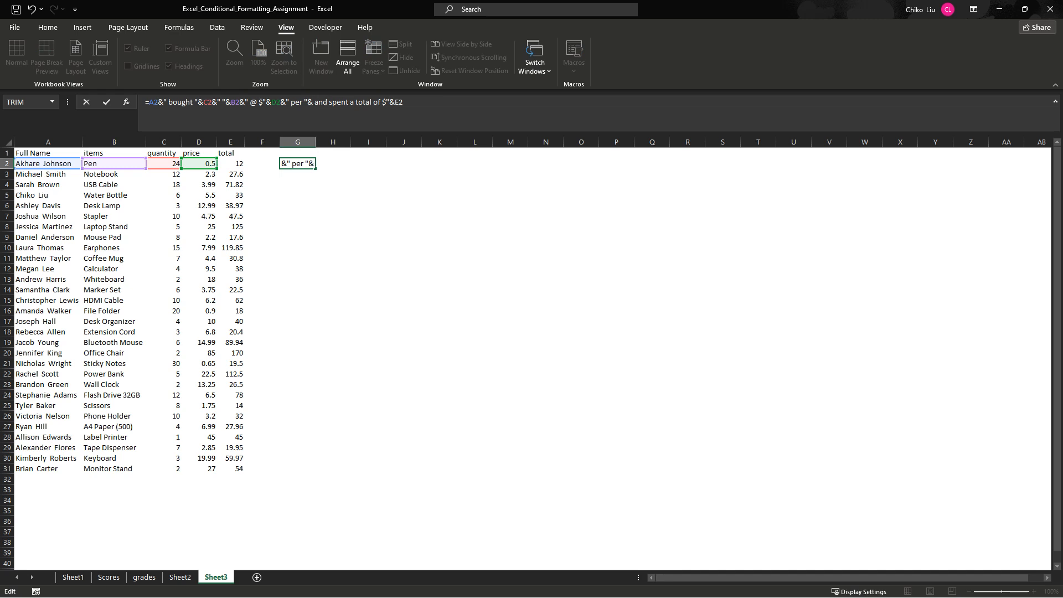
text(")
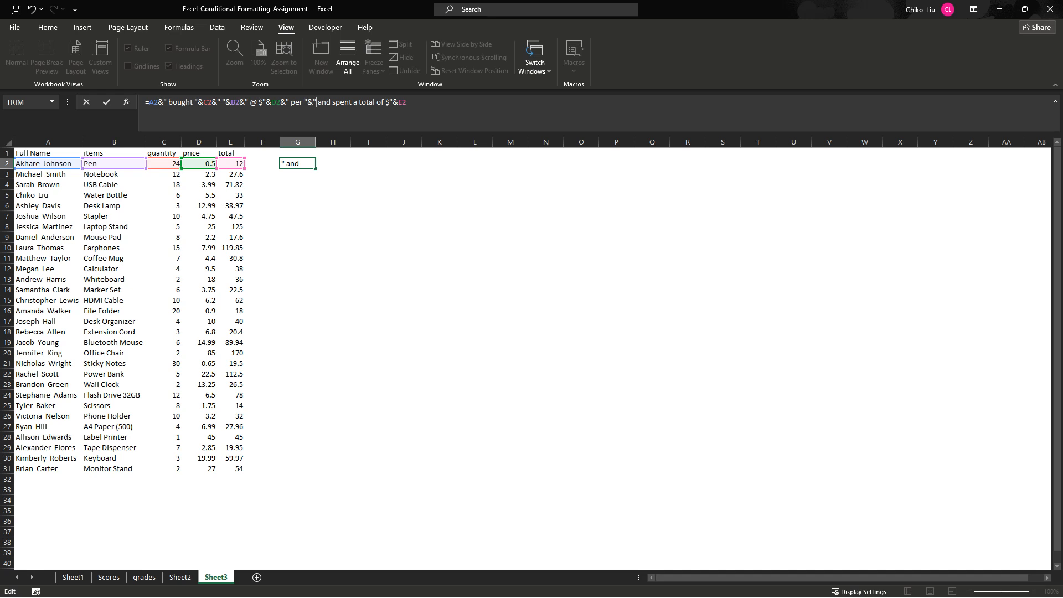
text(&)
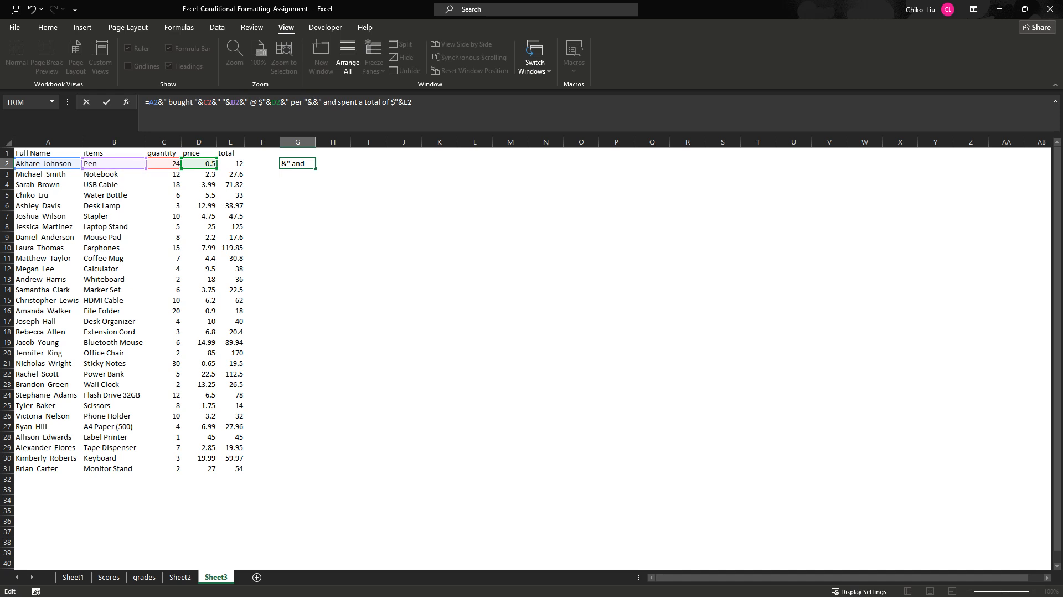
click(114, 164)
key(Return)
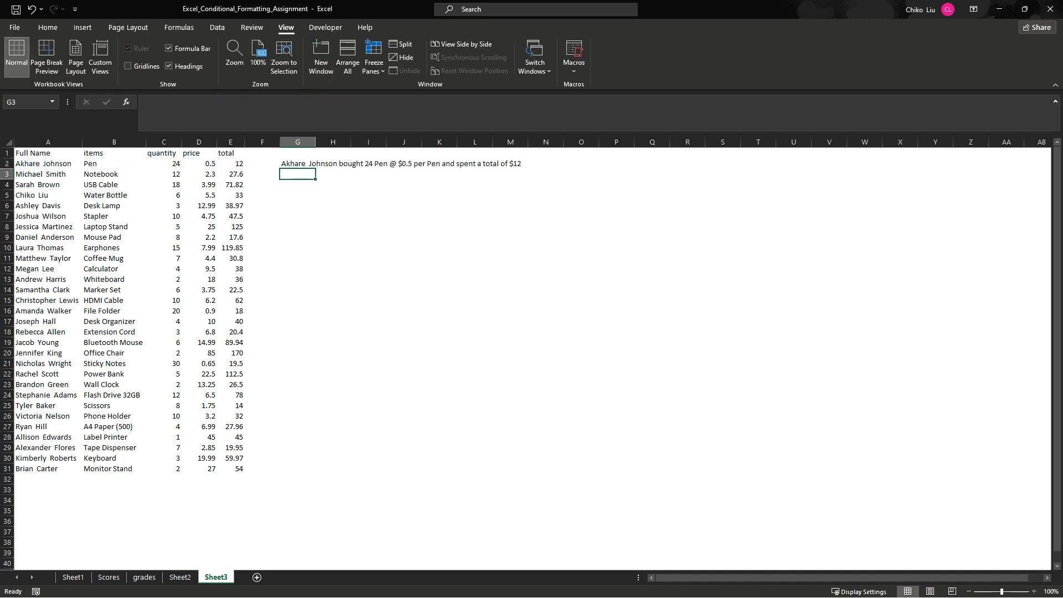
- Copy the G2 sentence formula down through G31 and fit column G's width to its text
click(311, 164)
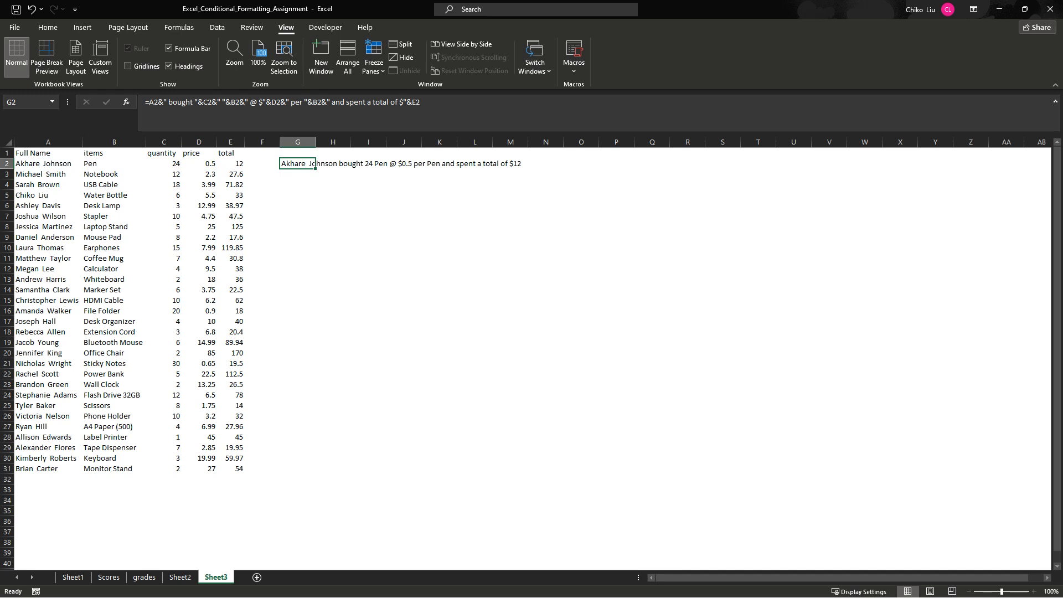
click(333, 184)
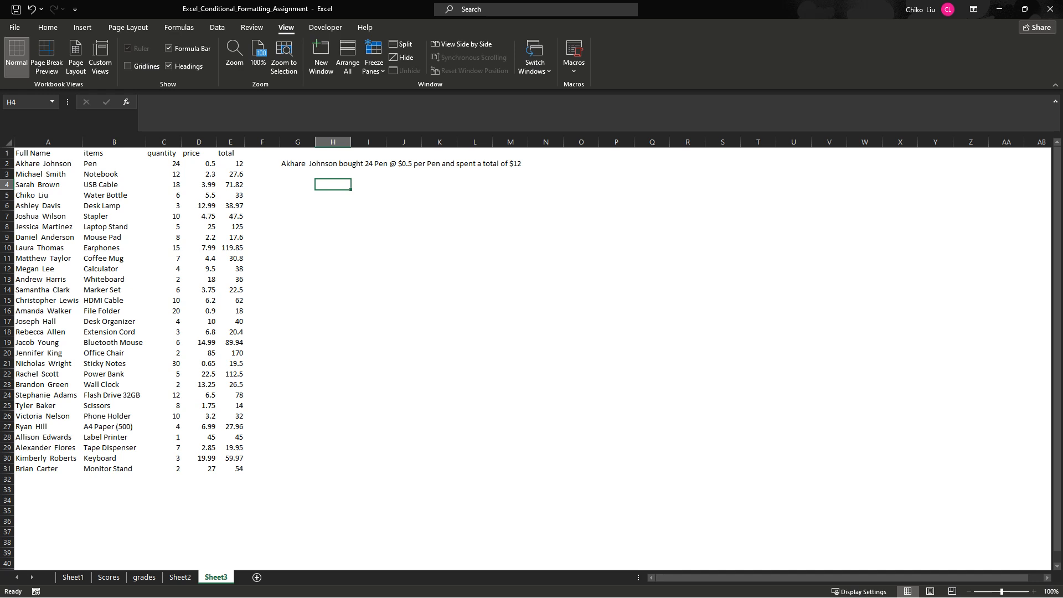
click(298, 164)
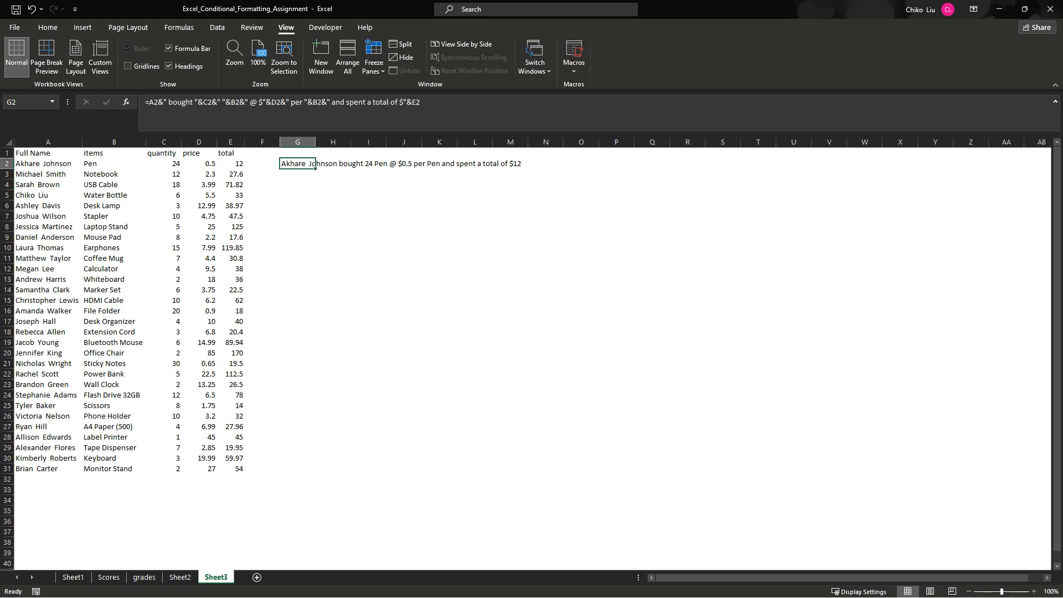
drag(314, 167, 313, 470)
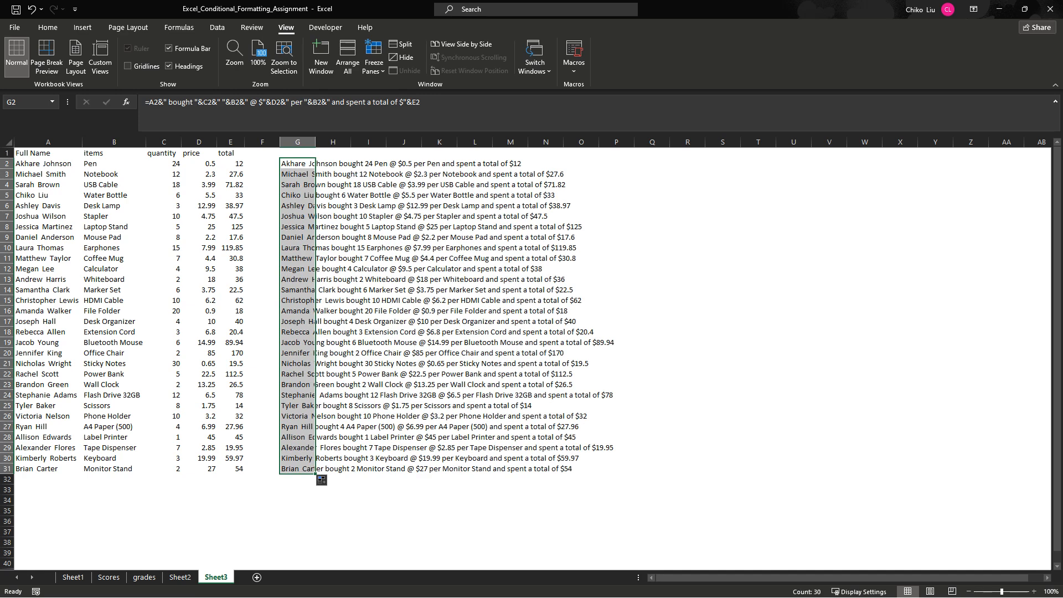
double_click(316, 143)
click(399, 290)
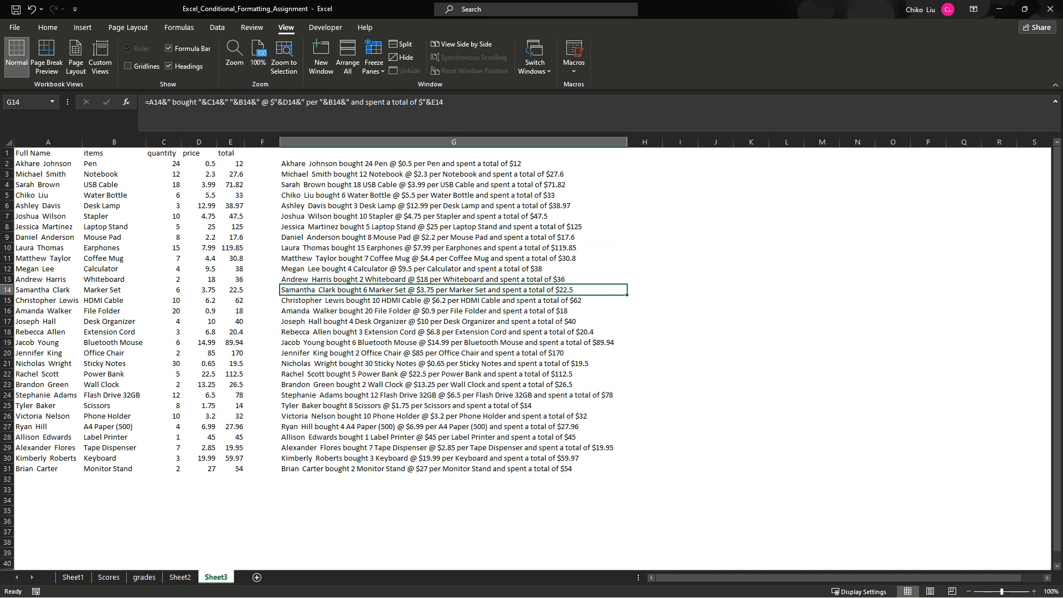
- Set the Pen's price in D2 to 40
click(199, 163)
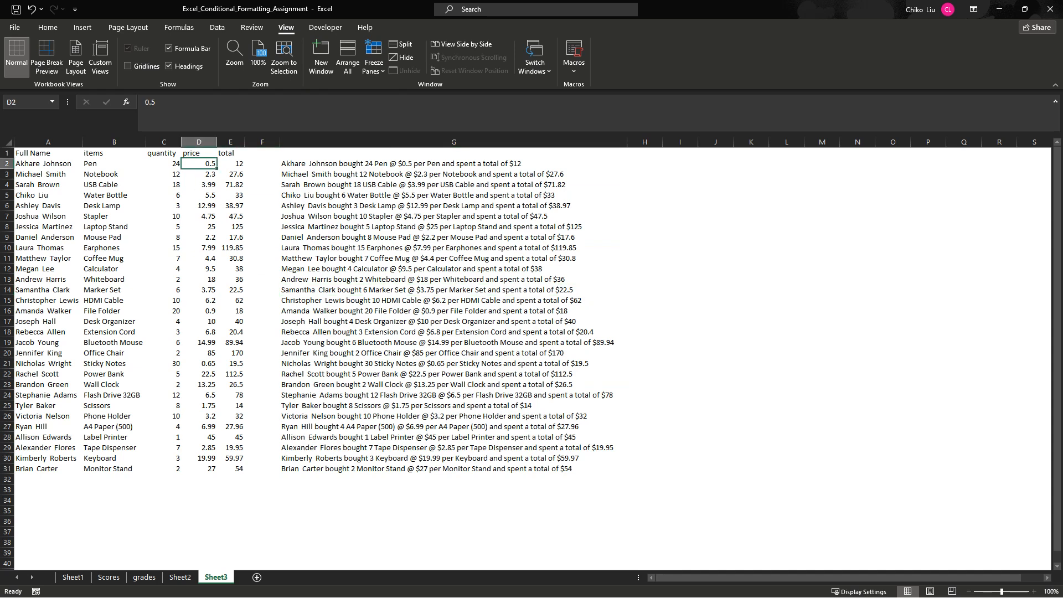
text(40)
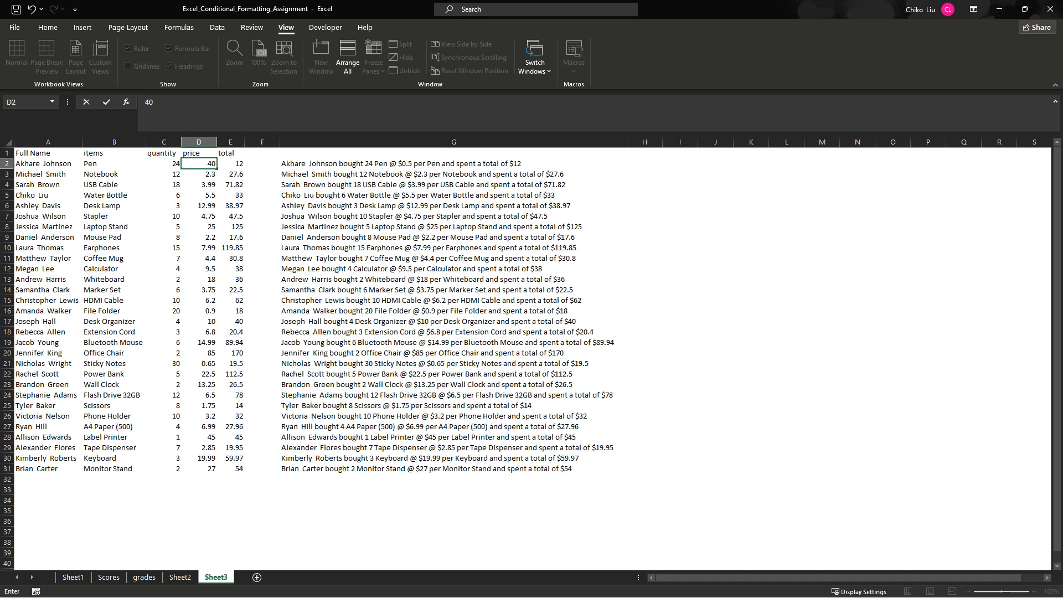
key(Tab)
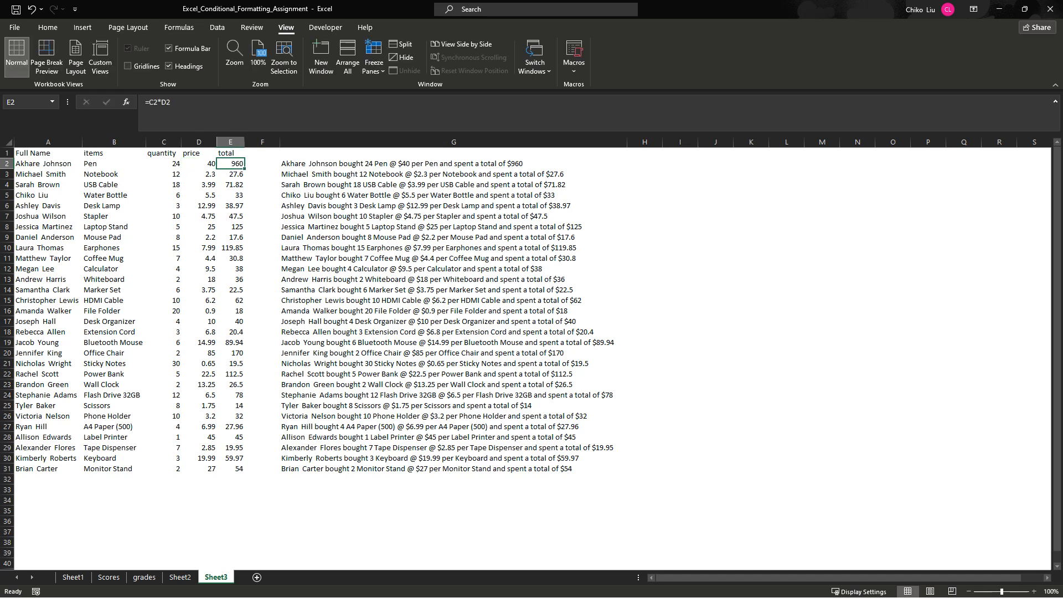
click(198, 164)
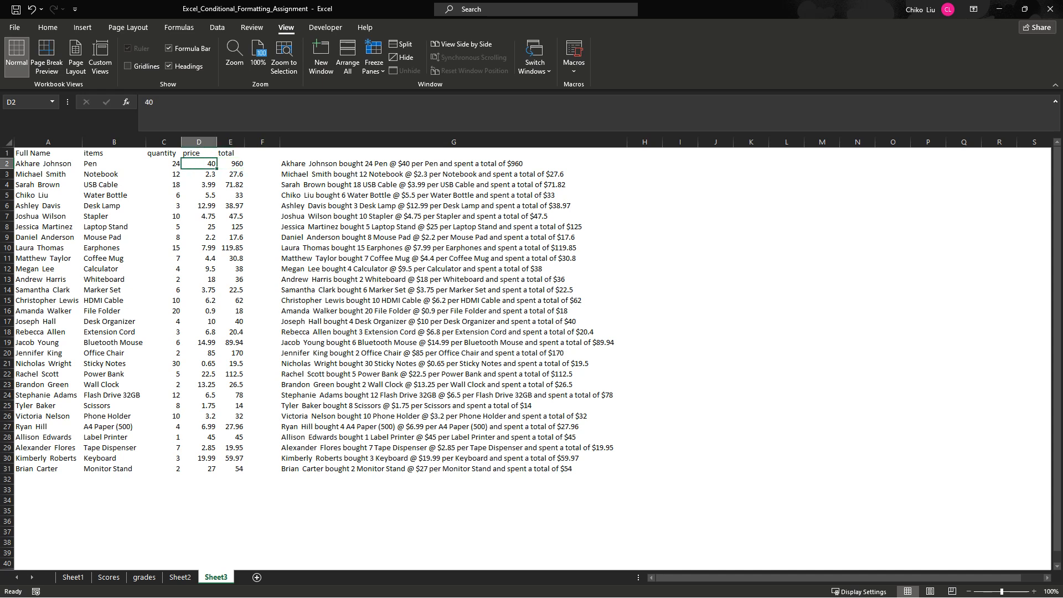
click(230, 163)
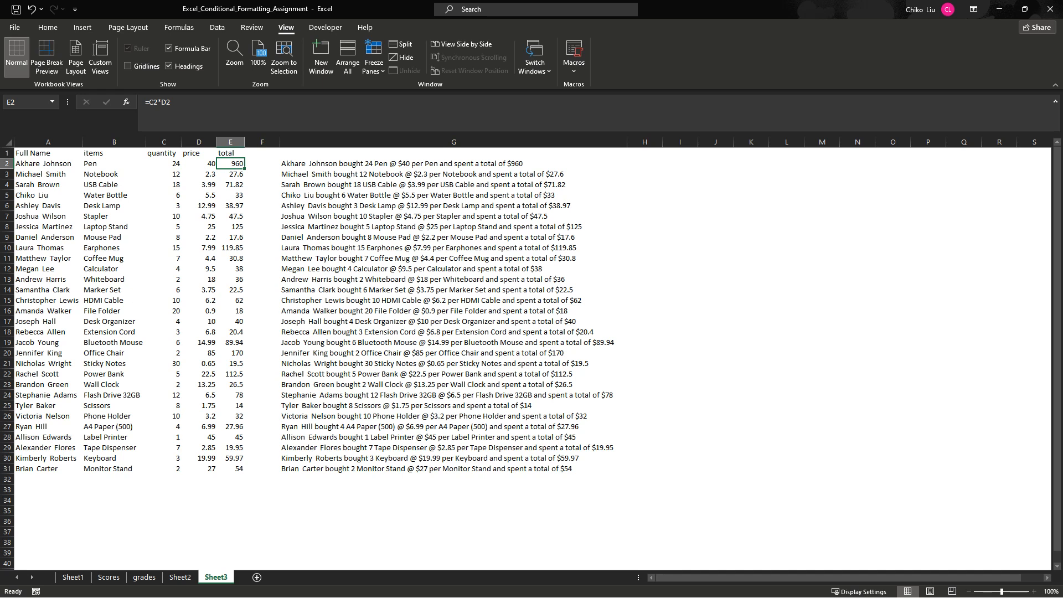
- Replace the full name in A2 with Jackie Chan
click(48, 164)
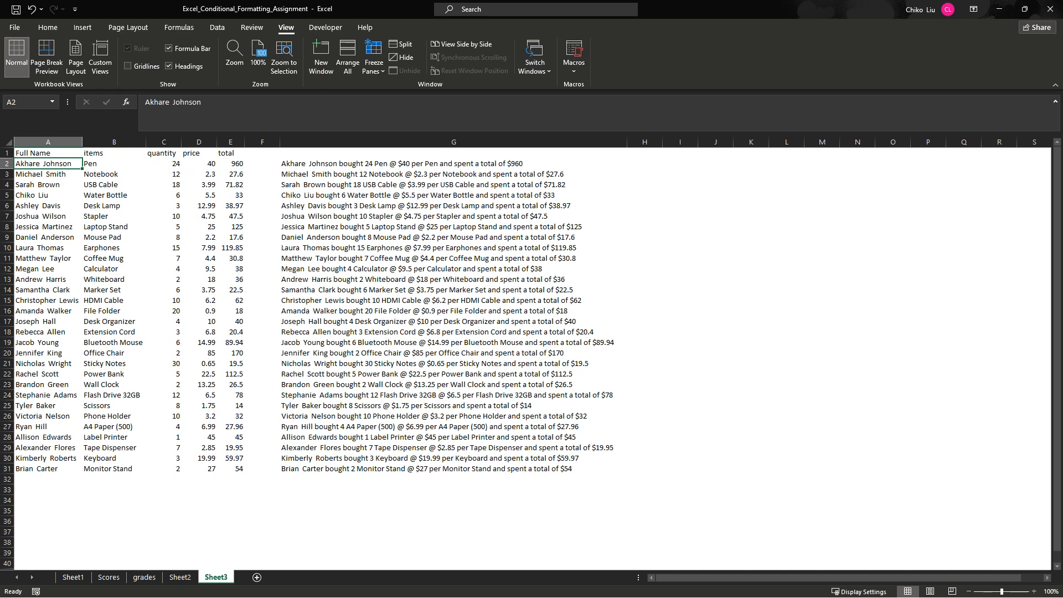
text(Jau)
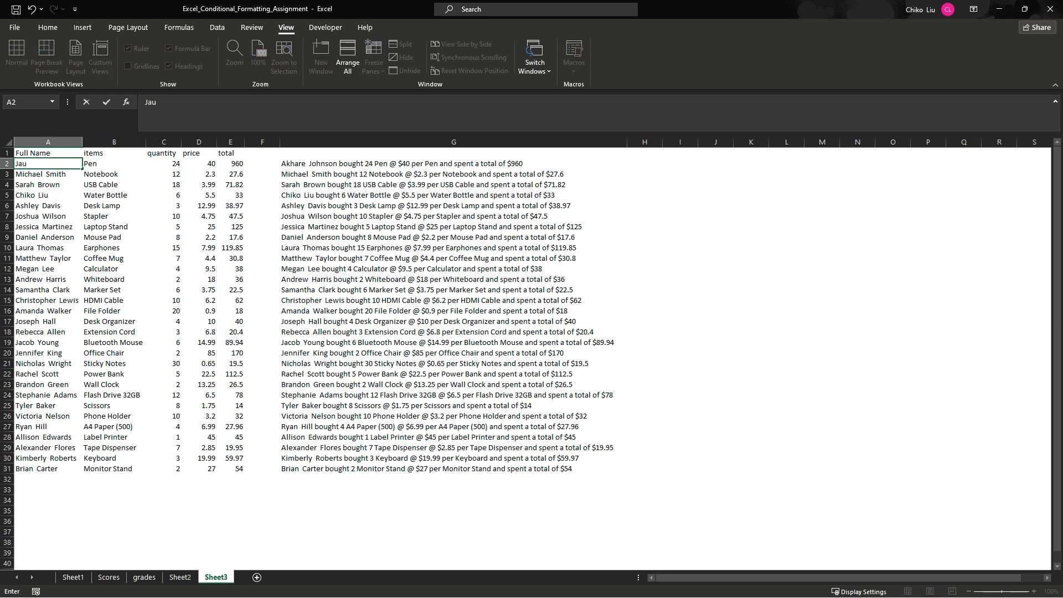
key(BackSpace)
key(BackSpace)
key(BackSpace)
text(Jackie Chan)
key(Return)
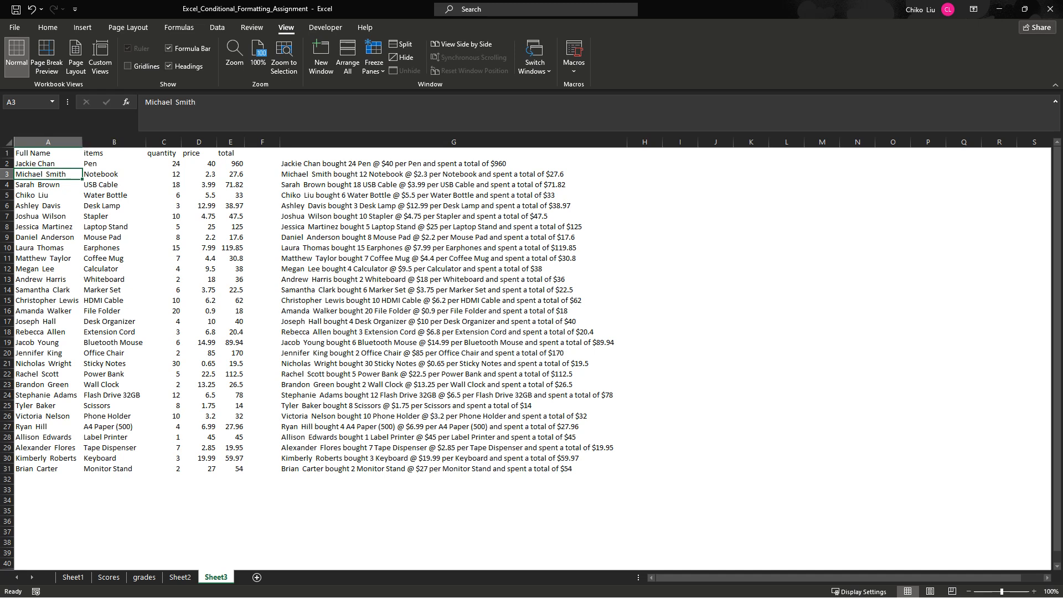
- Examine the sentences and the cell references in their formulas down column G, from G2 to G31
click(454, 163)
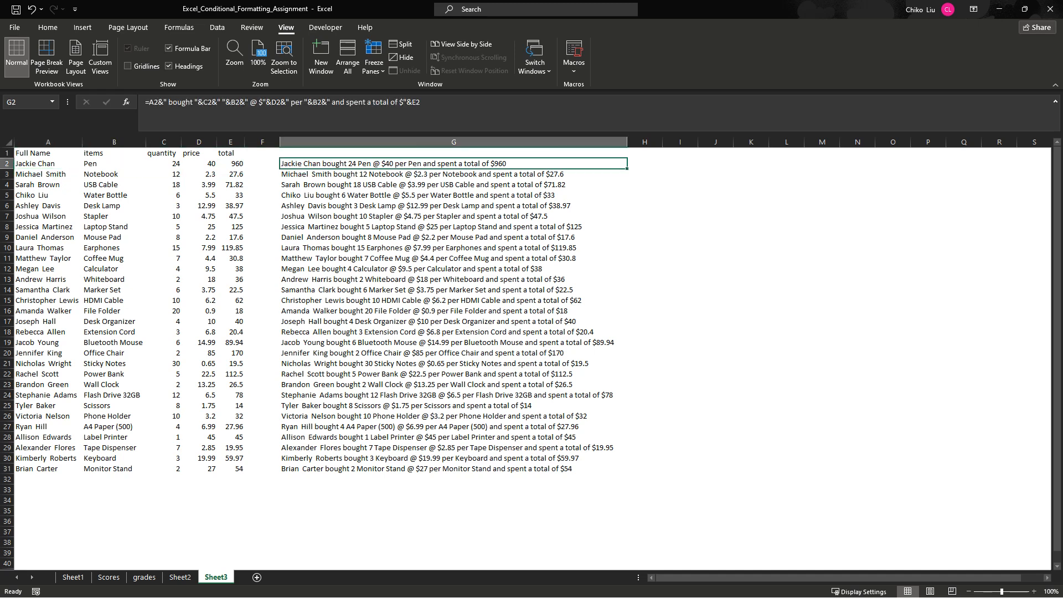
click(453, 247)
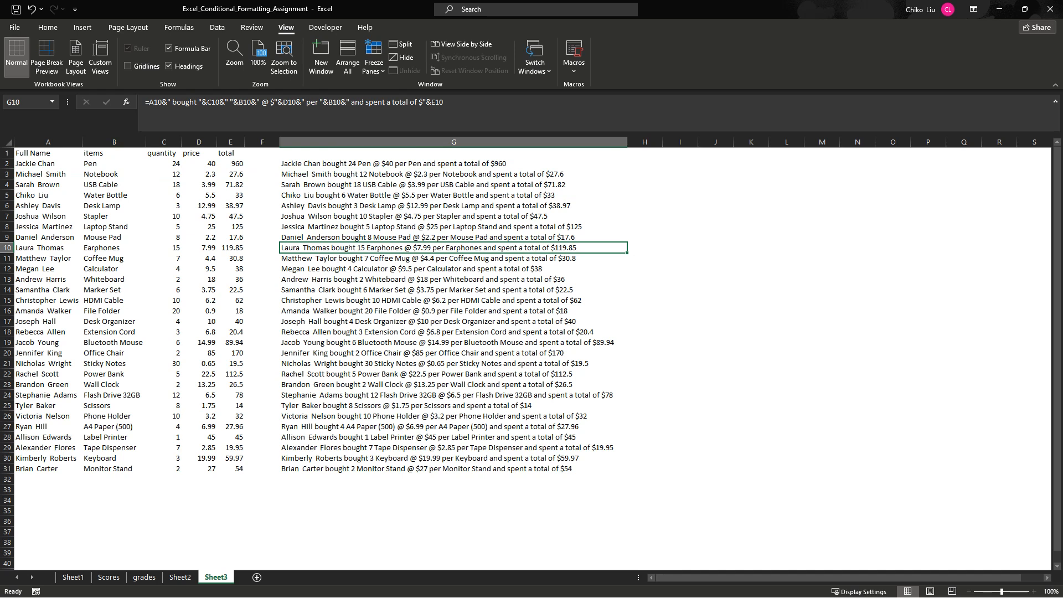
click(454, 163)
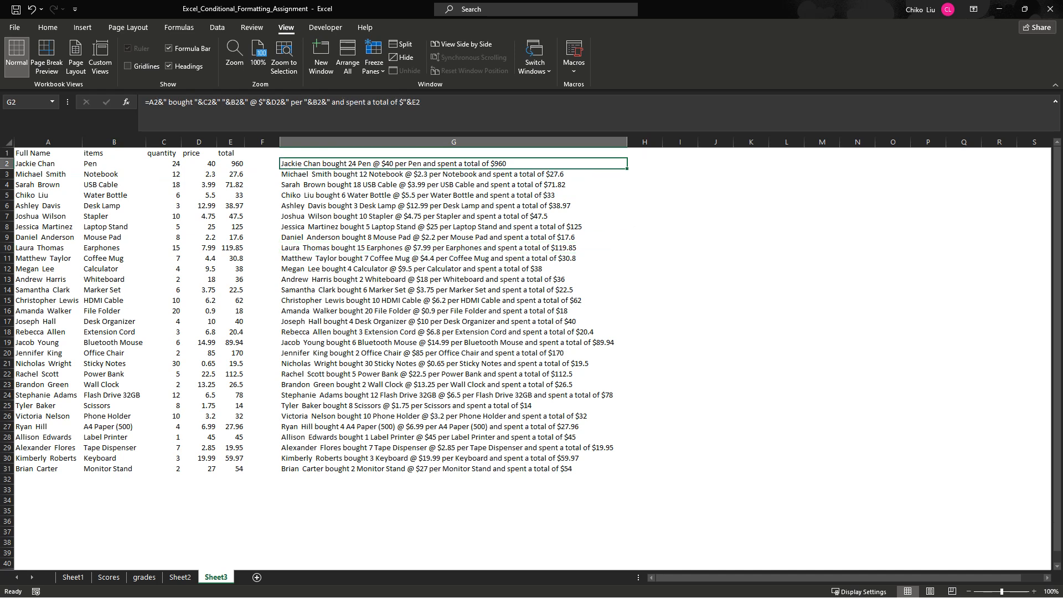
click(645, 164)
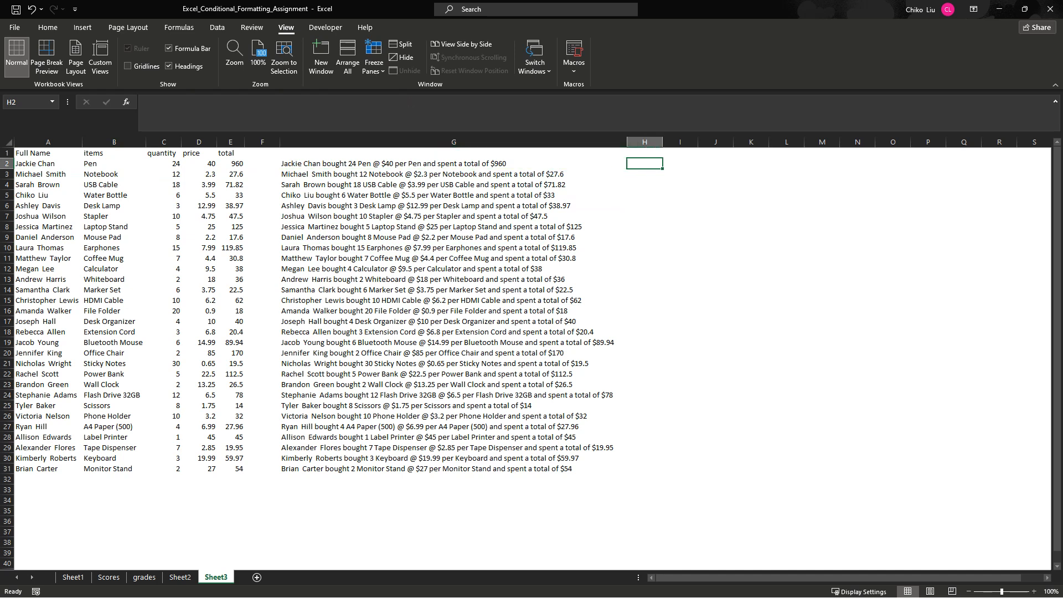
click(454, 163)
click(453, 185)
key(Down)
key(Down)
key(Down)
key(Down)
key(Down)
key(Down)
key(Down)
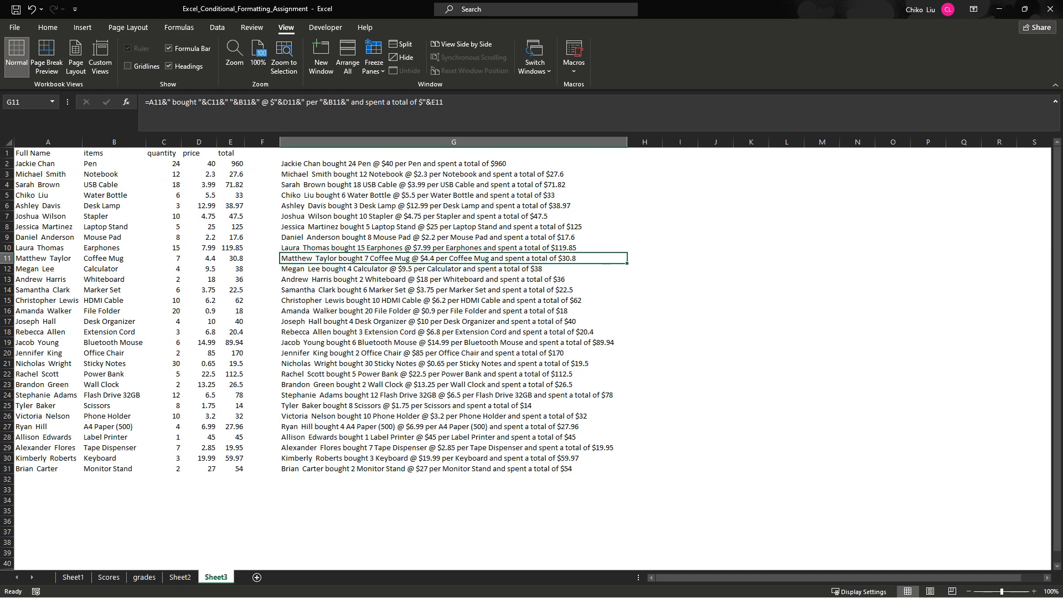
click(453, 321)
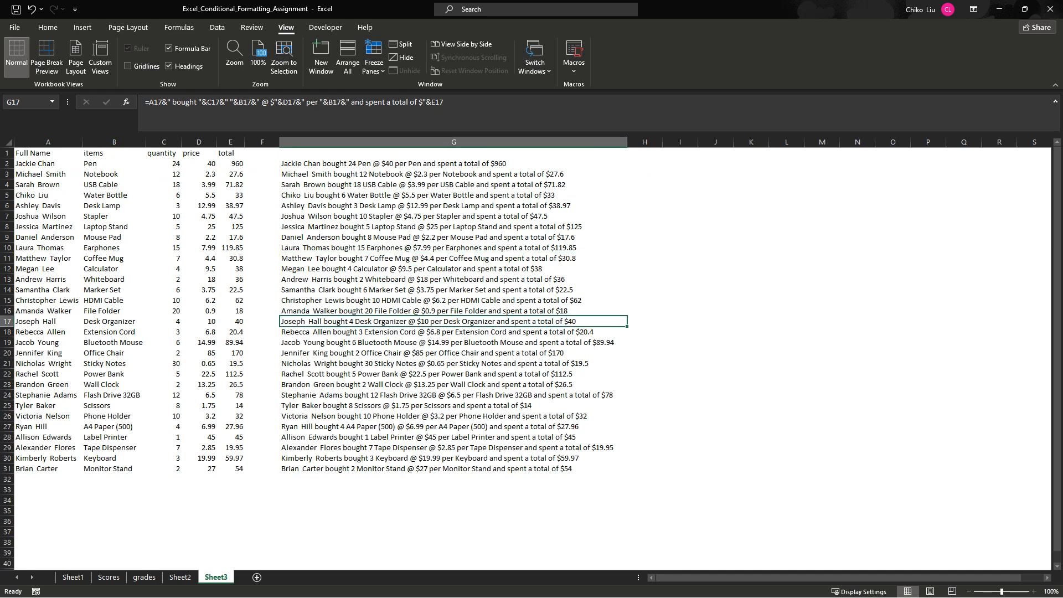
click(454, 300)
click(453, 342)
click(453, 363)
click(454, 374)
click(454, 426)
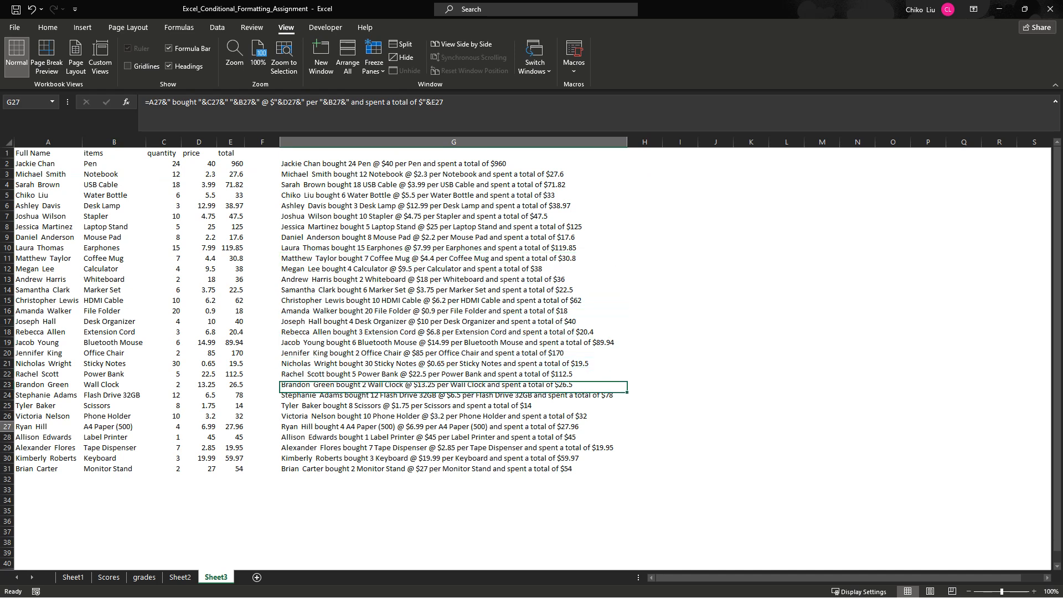
key(Down)
key(Down)
key(Down)
key(Down)
key(Down)
key(Up)
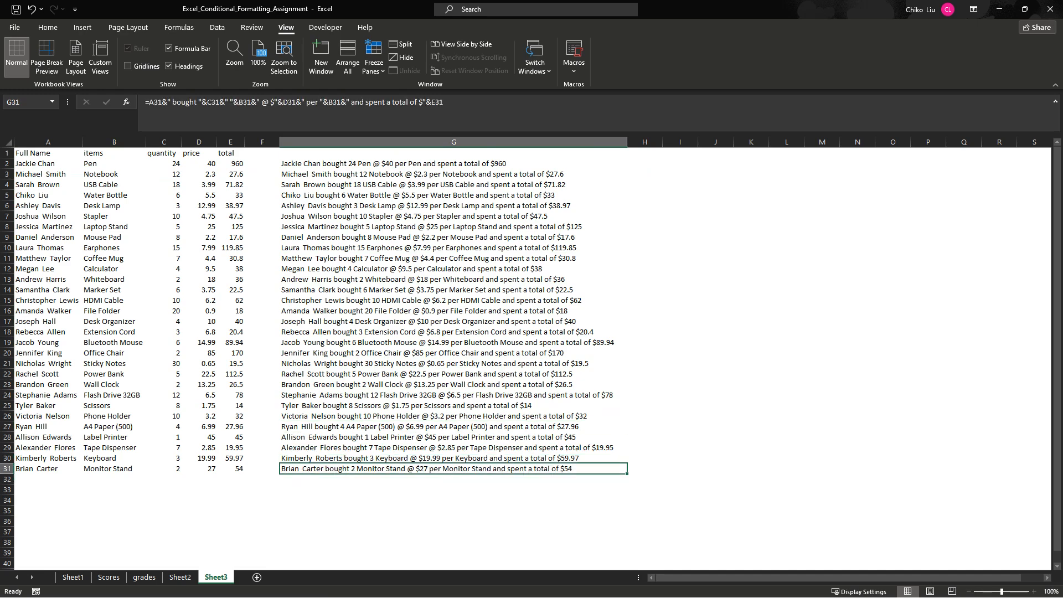
- Set the Tape Dispenser's price in D29 to 14 and check the row's sentence and total formulas
click(198, 447)
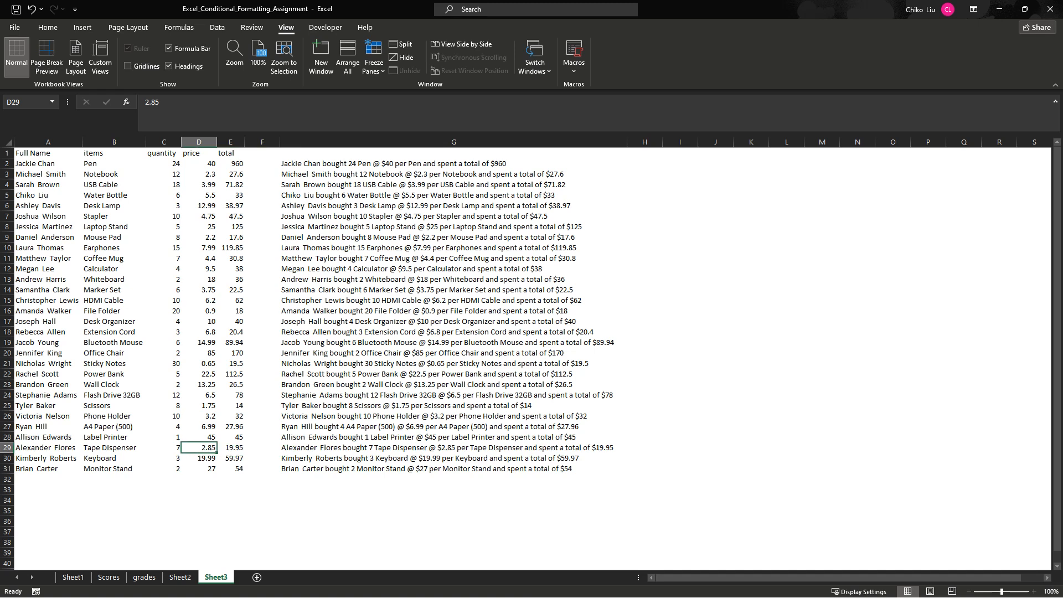
text(14)
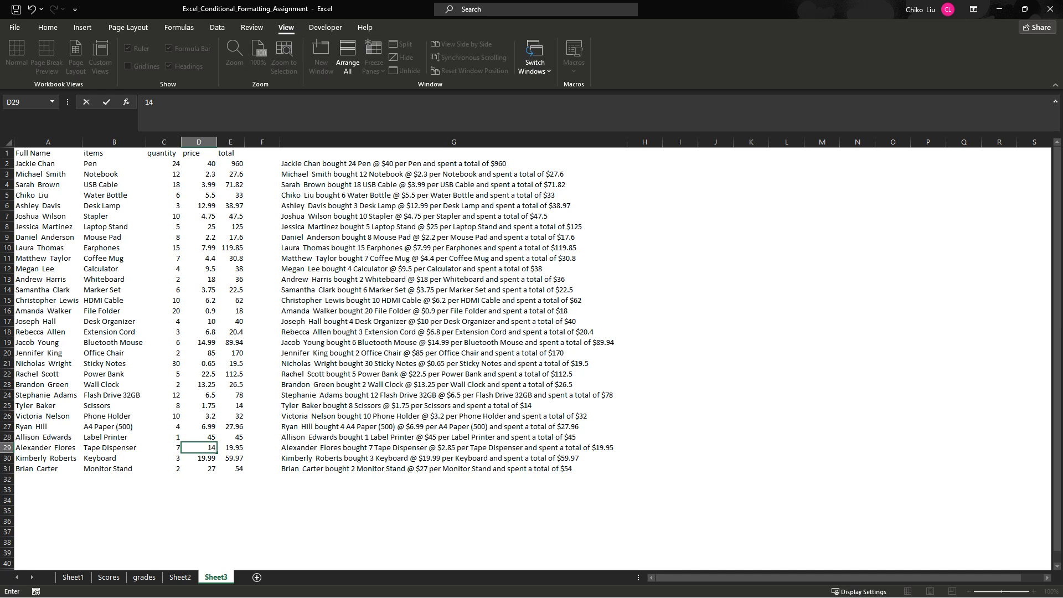
key(Tab)
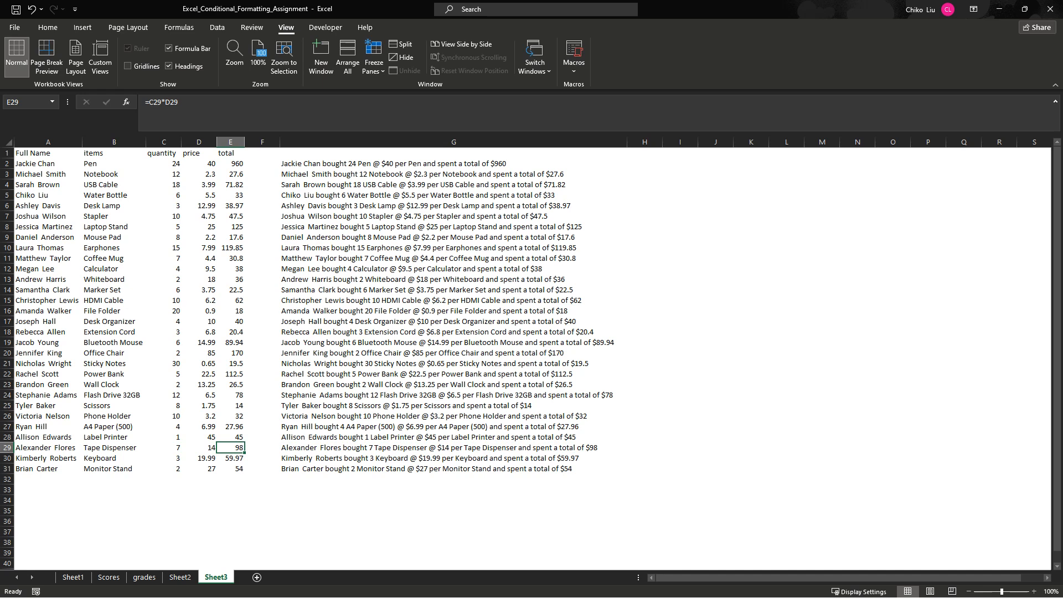
click(453, 447)
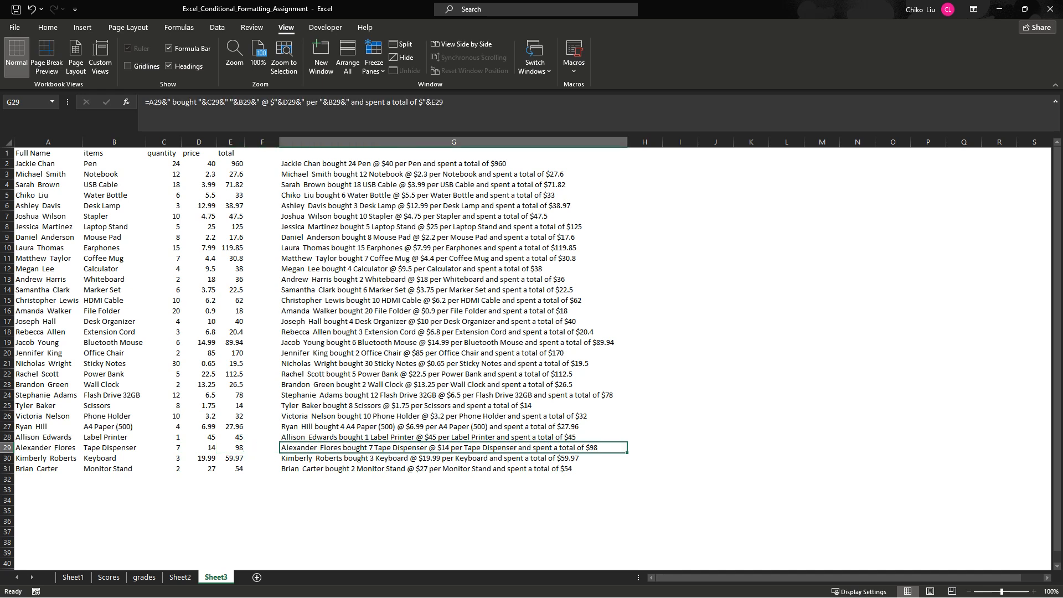
click(230, 447)
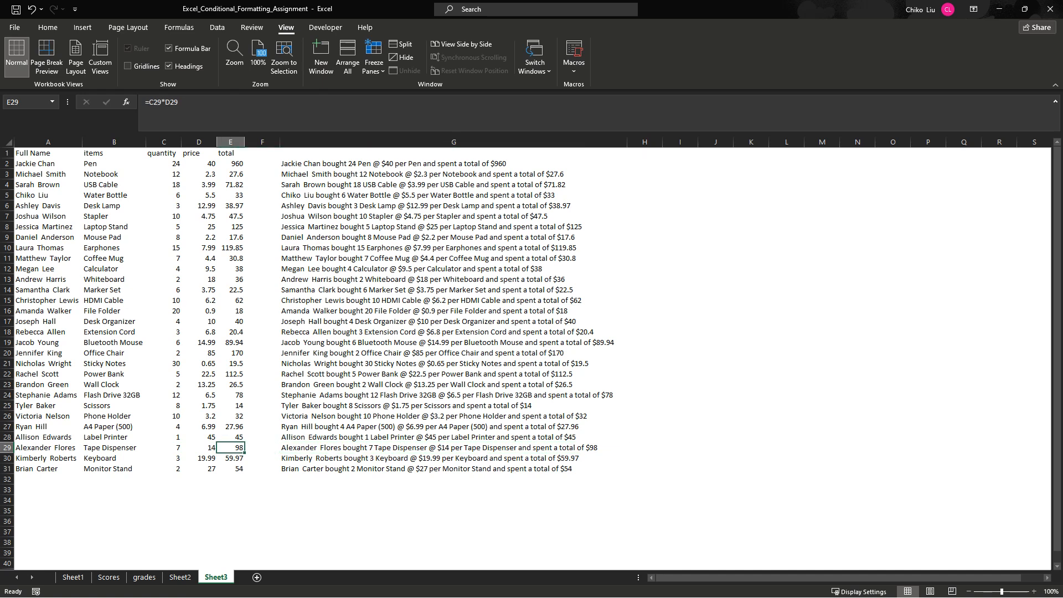
- Enter the header "Comment" in G1 above the sentence column
click(453, 154)
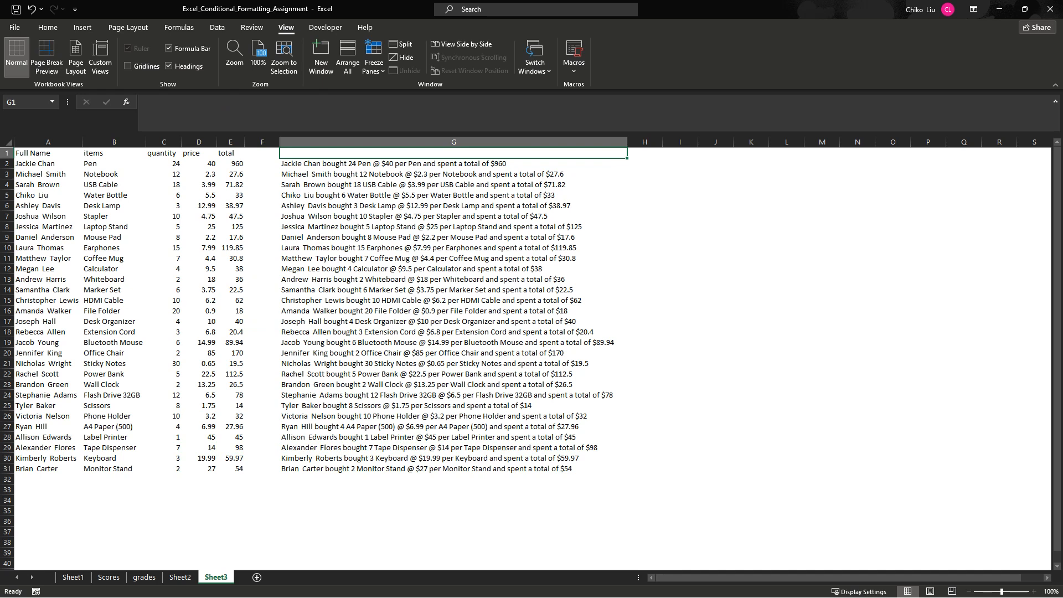
text(Tex)
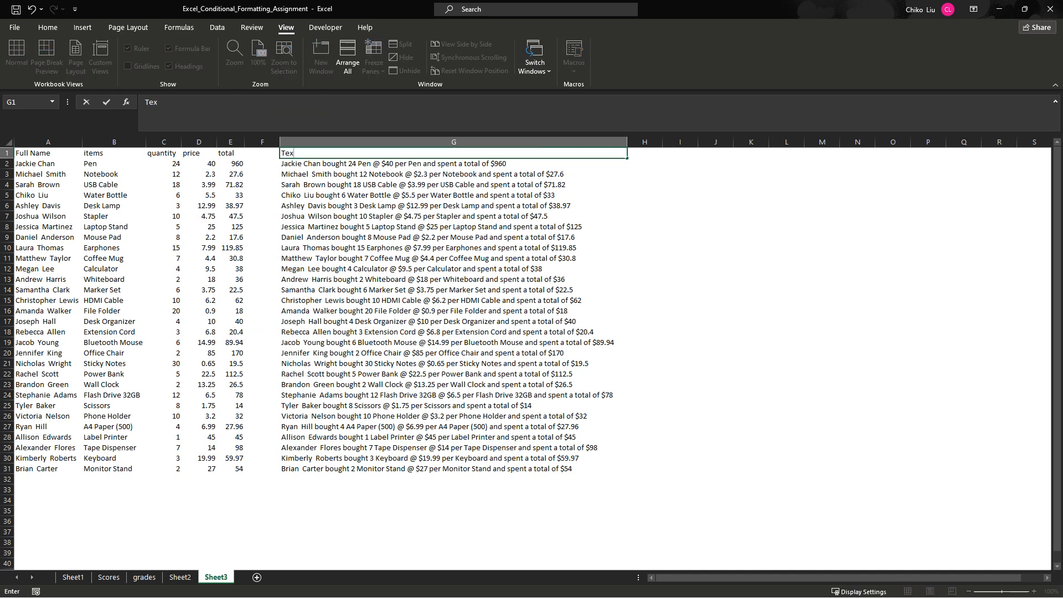
text(t)
key(BackSpace)
key(BackSpace)
key(BackSpace)
key(BackSpace)
text(Comment)
key(Return)
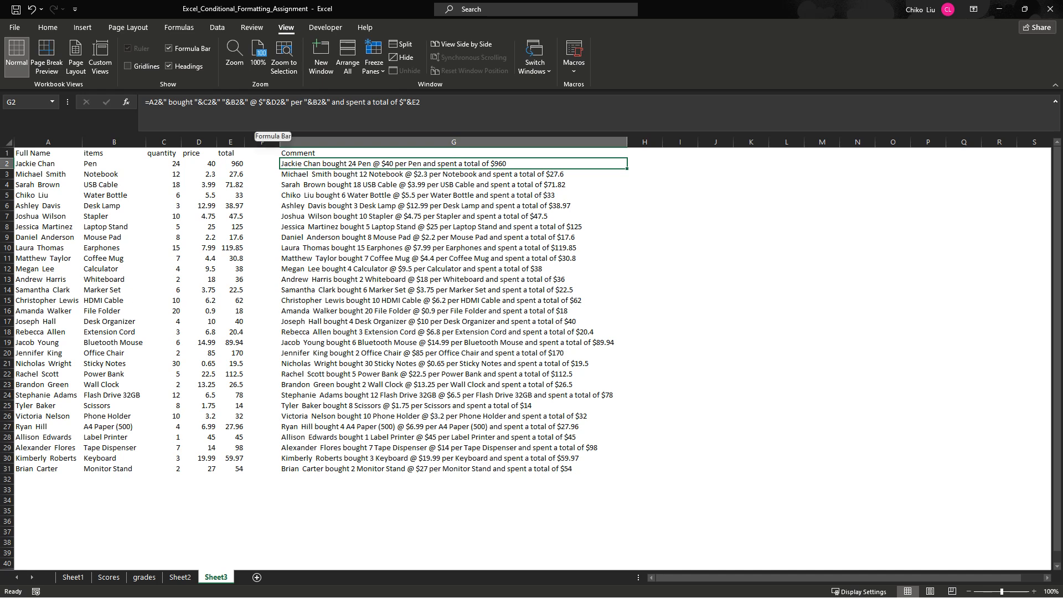
click(645, 164)
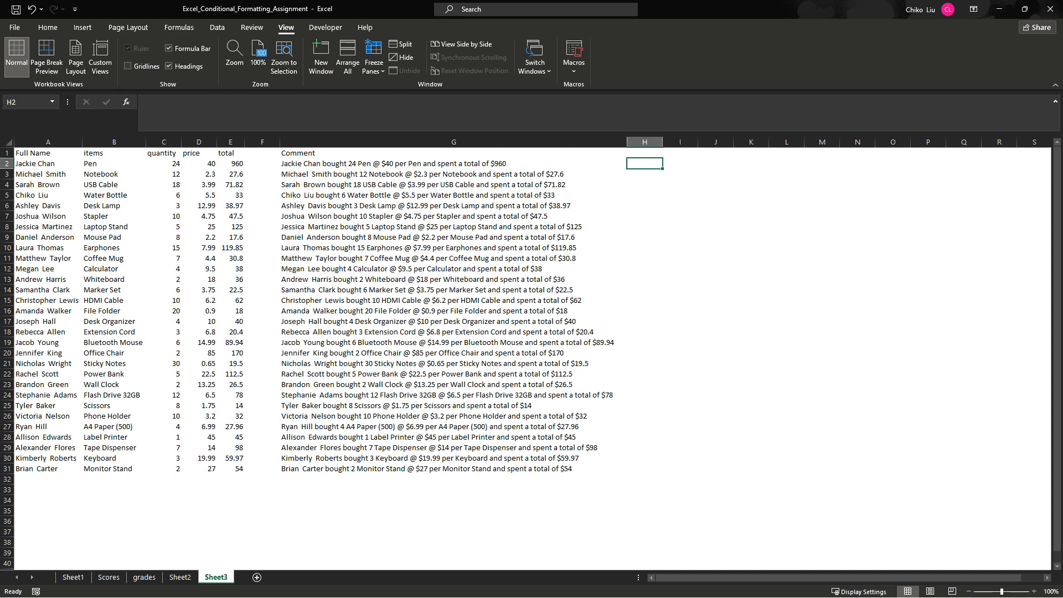
text(=cont)
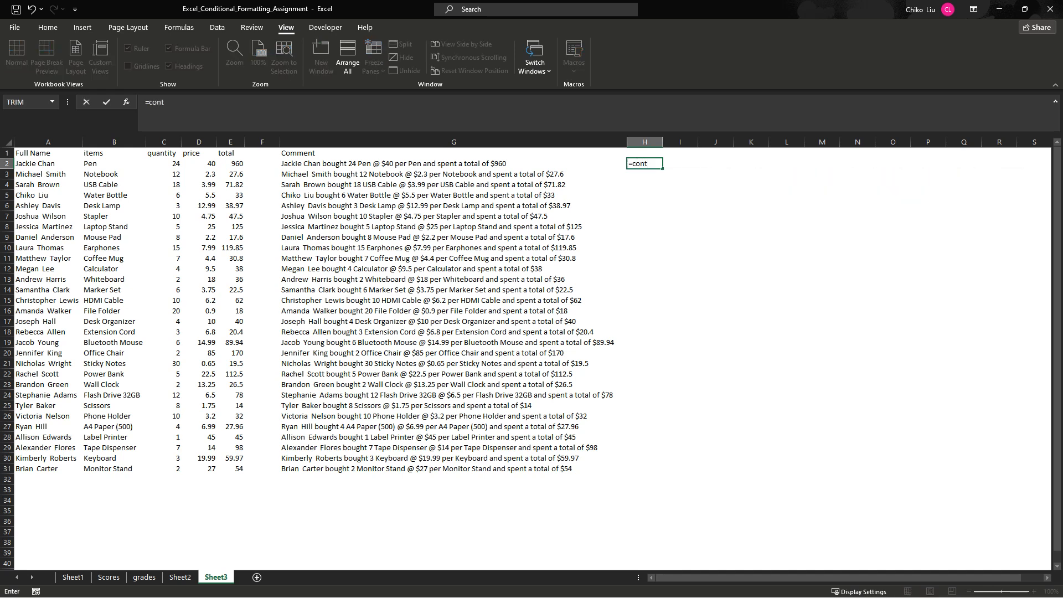
key(BackSpace)
text(c)
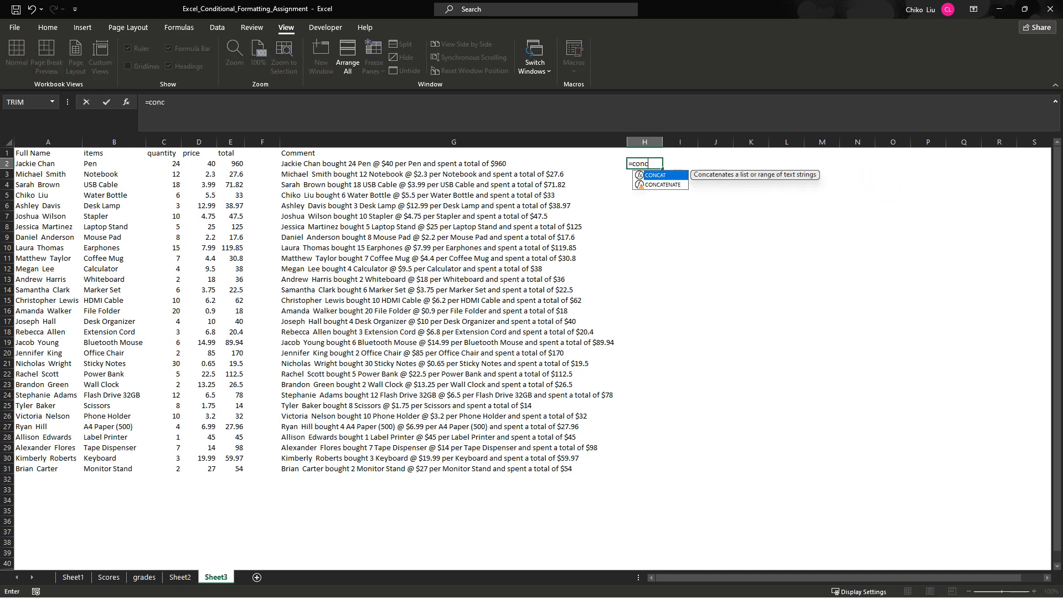
key(Down)
key(Tab)
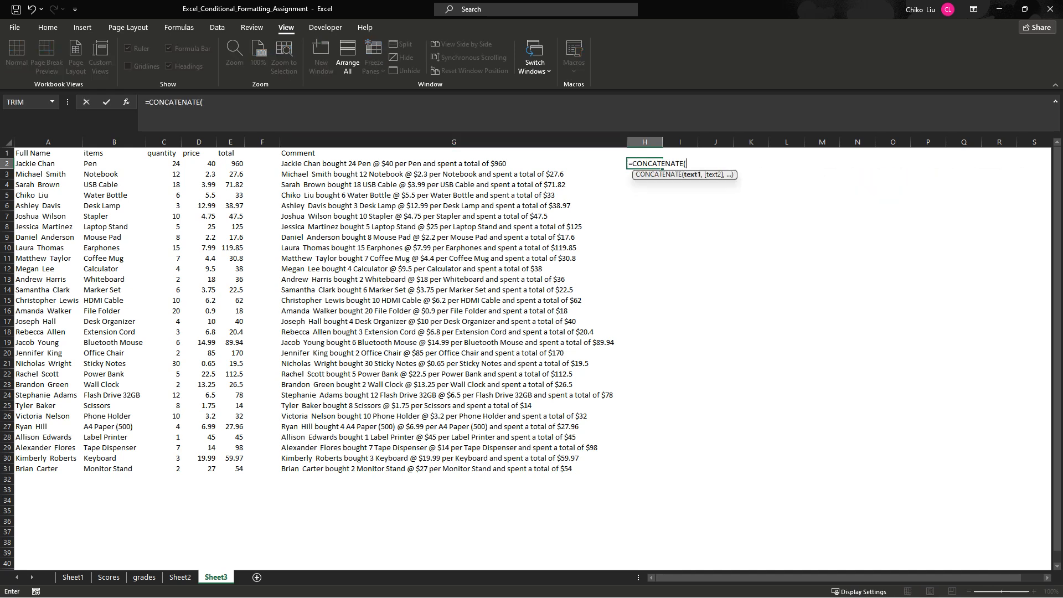
click(48, 164)
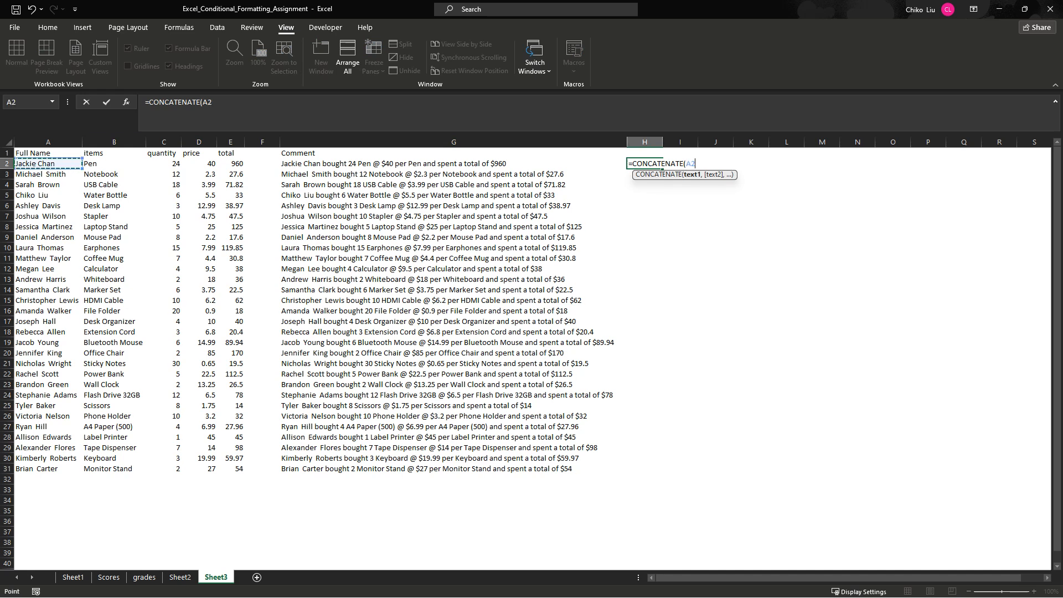
key(Escape)
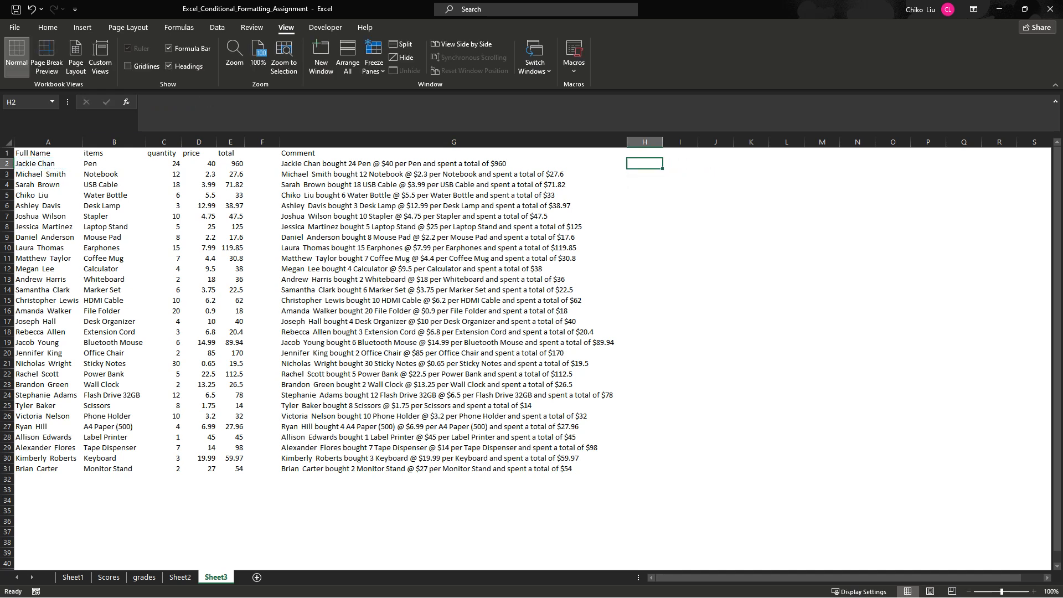
- Review the text-joining formula behind the sentence in G2
click(454, 164)
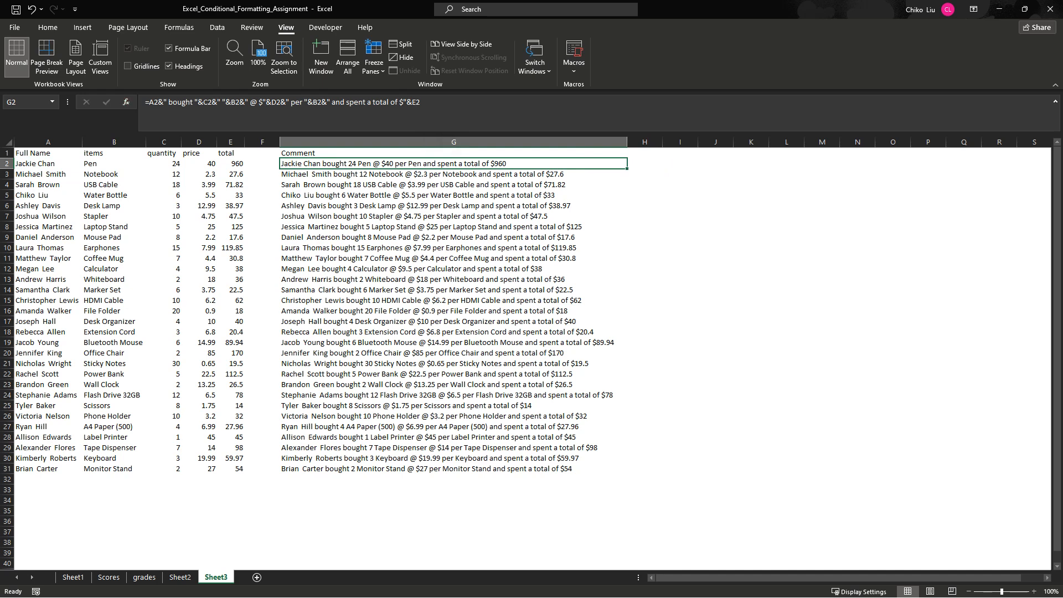
drag(149, 102, 420, 104)
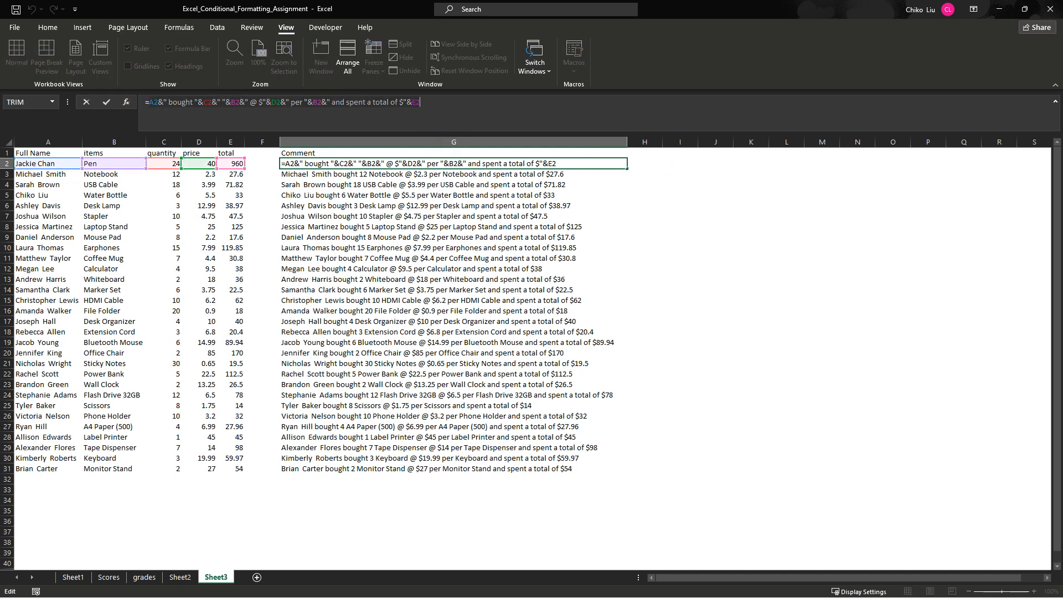
key(Tab)
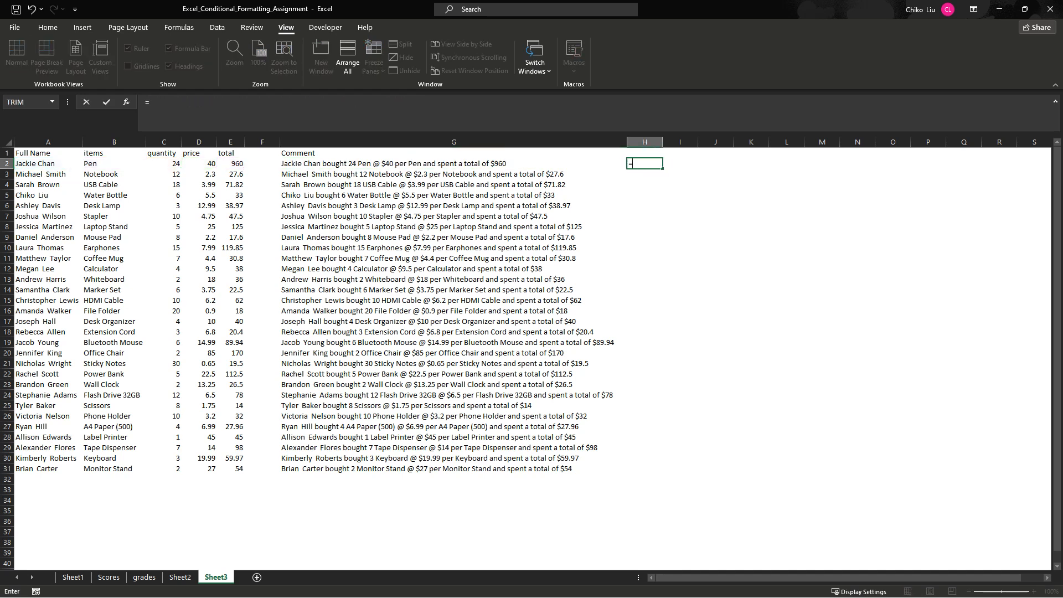
- Begin a CONCATENATE formula in H2 with the name in A2 followed by the text " bought "
text(=conca)
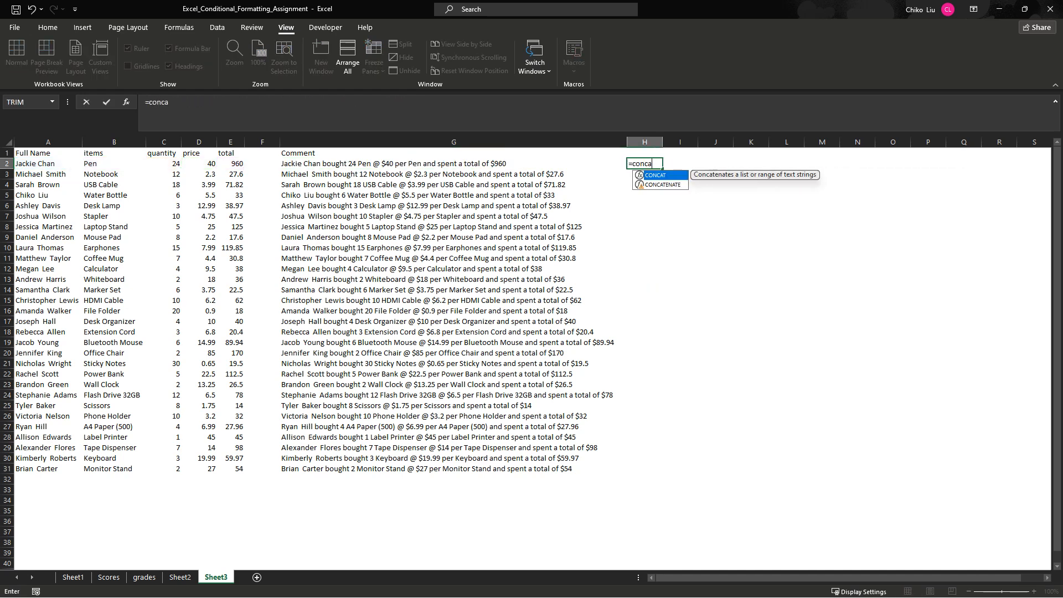
key(Down)
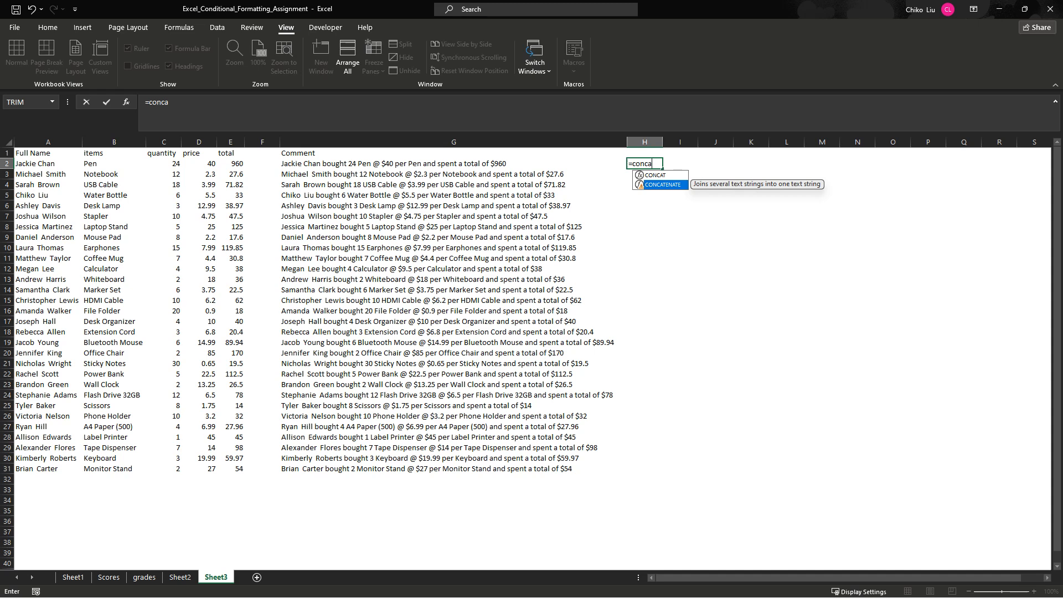
key(Tab)
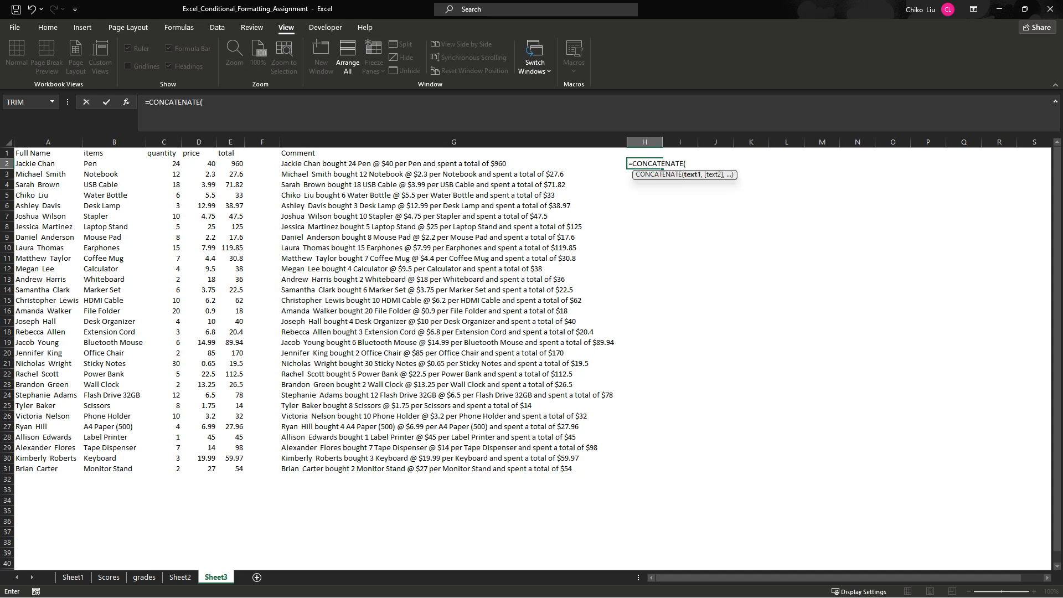
key(alt+Tab)
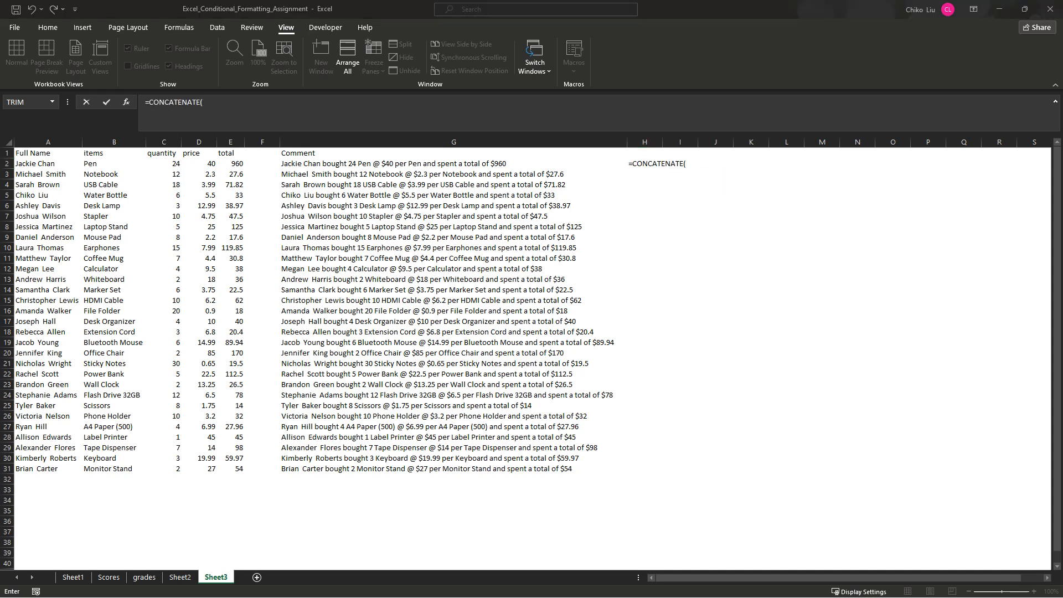
key(alt+Tab)
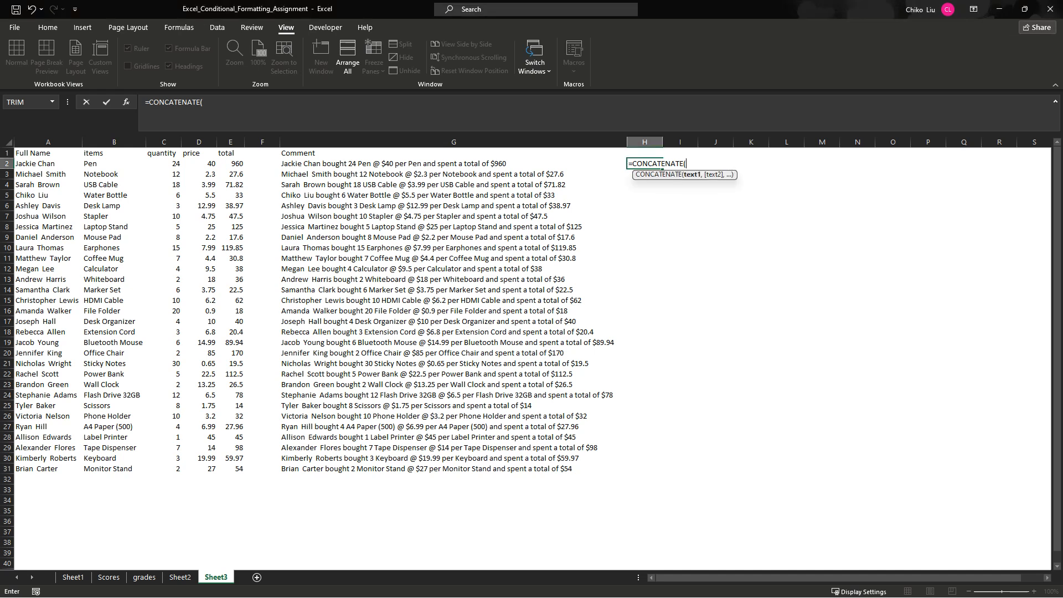
click(49, 163)
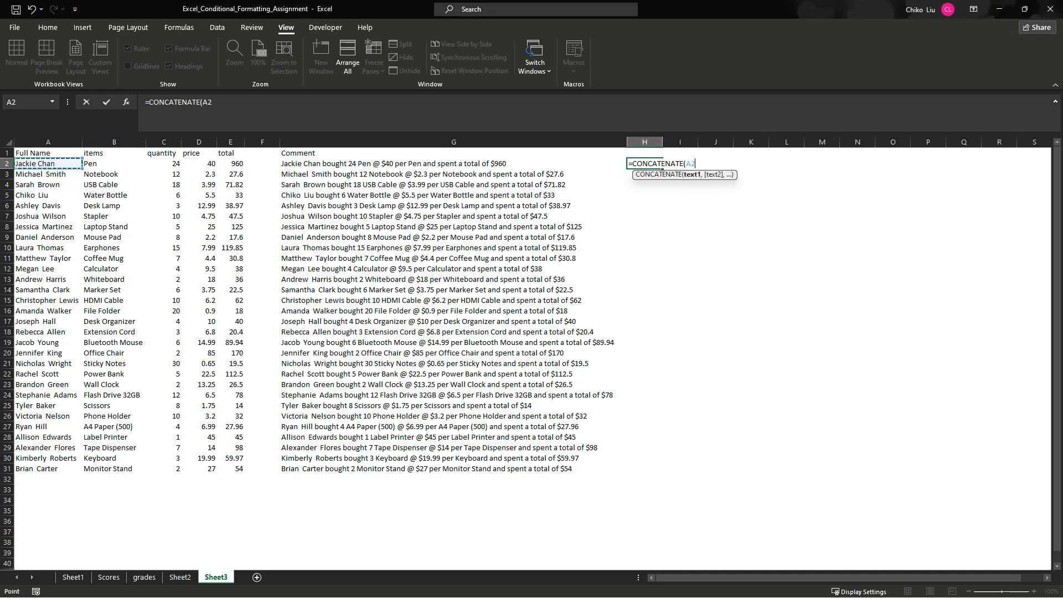
text(,)
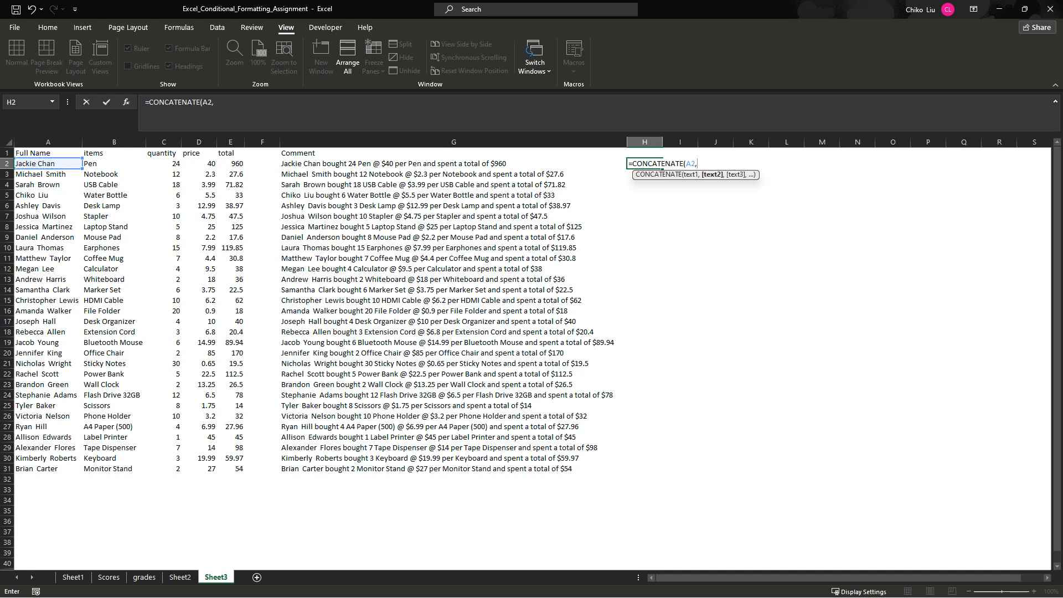
text(" bought ",)
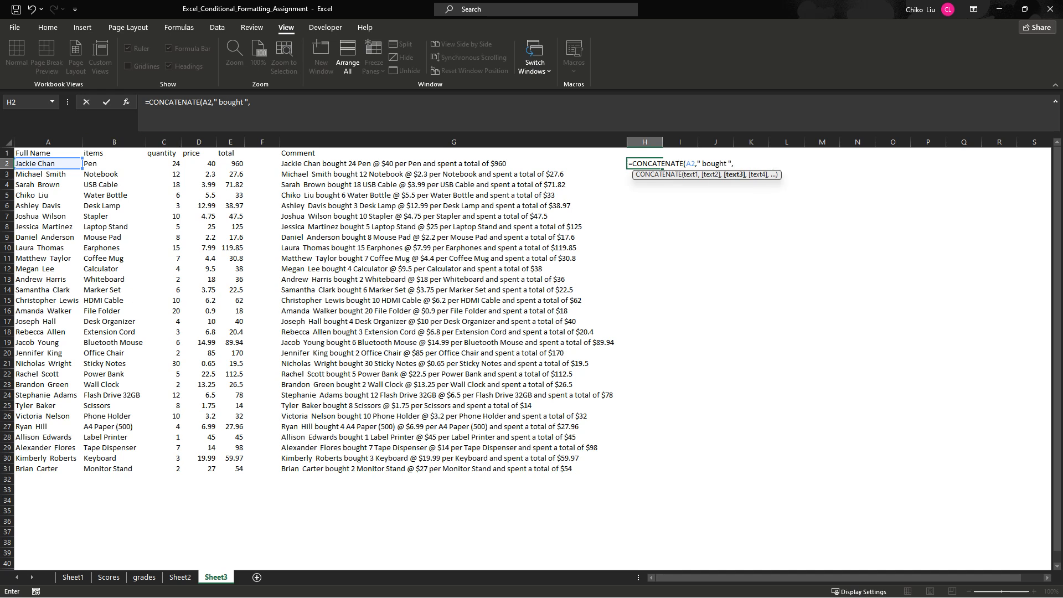
- Add the quantity in C2, a space " " and the item in B2 as further CONCATENATE arguments
click(164, 163)
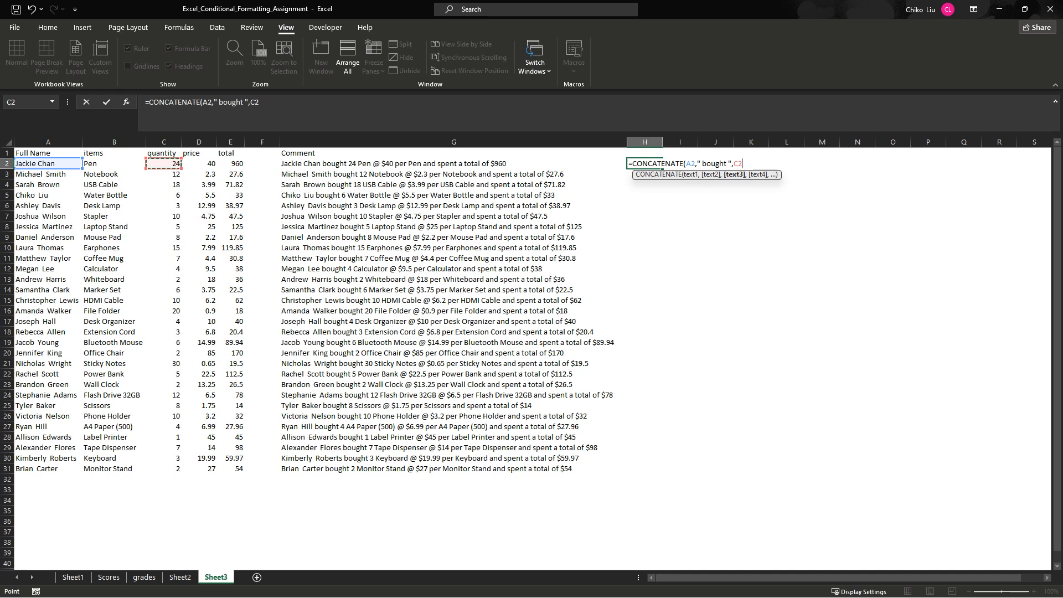
text(," ")
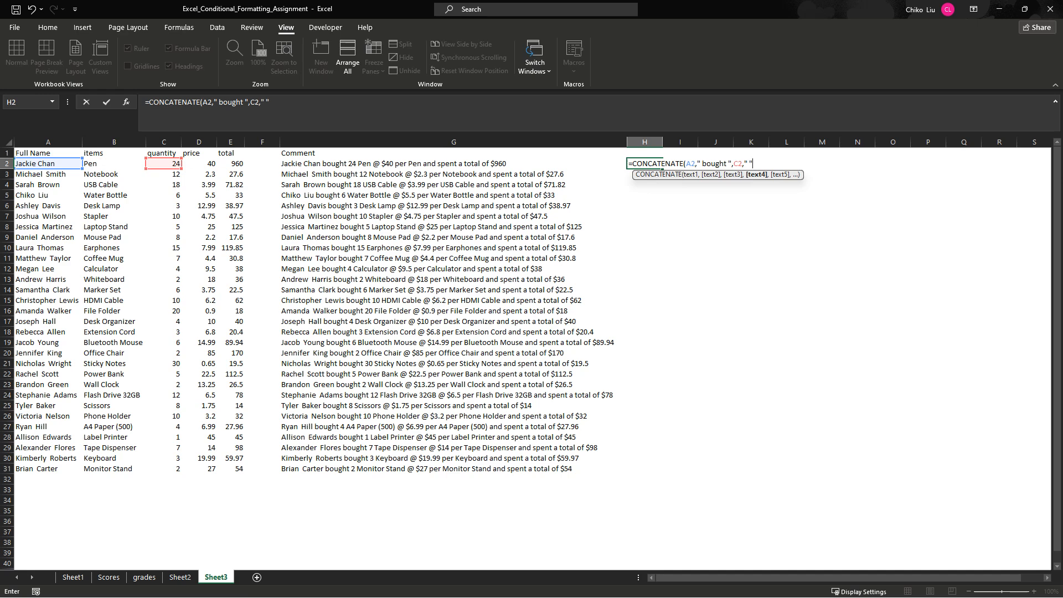
text(,)
click(114, 163)
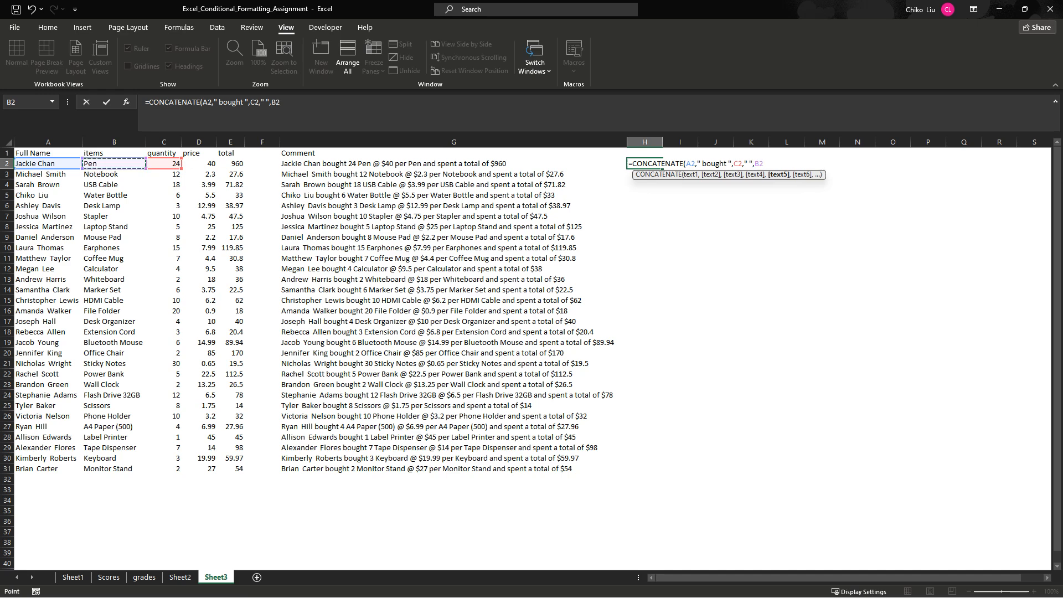
- Extend the H2 formula with the text " @ $" and the price in D2
text(,)
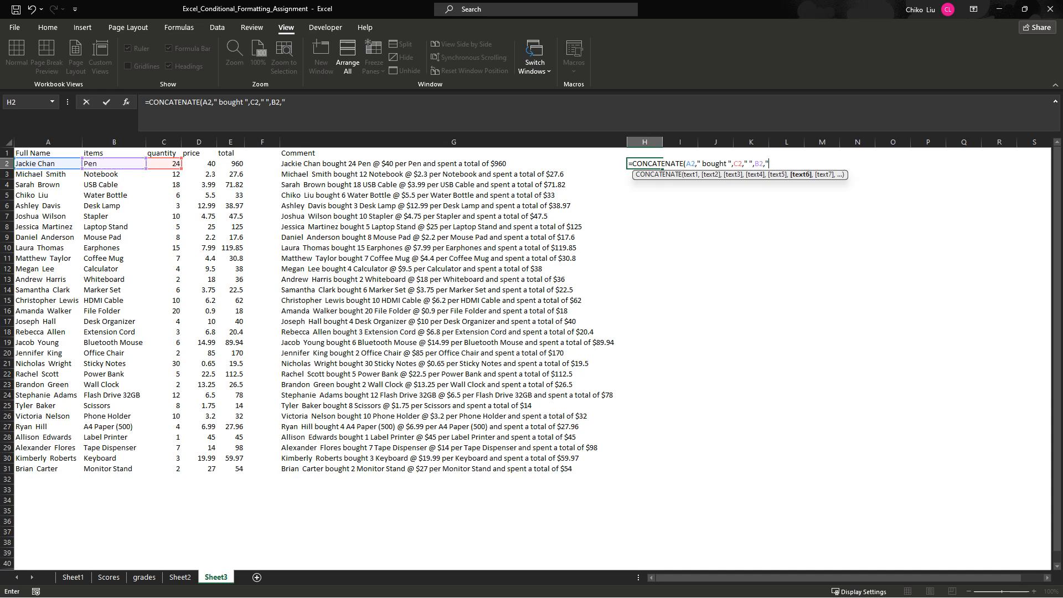
text(" @ ")
click(294, 102)
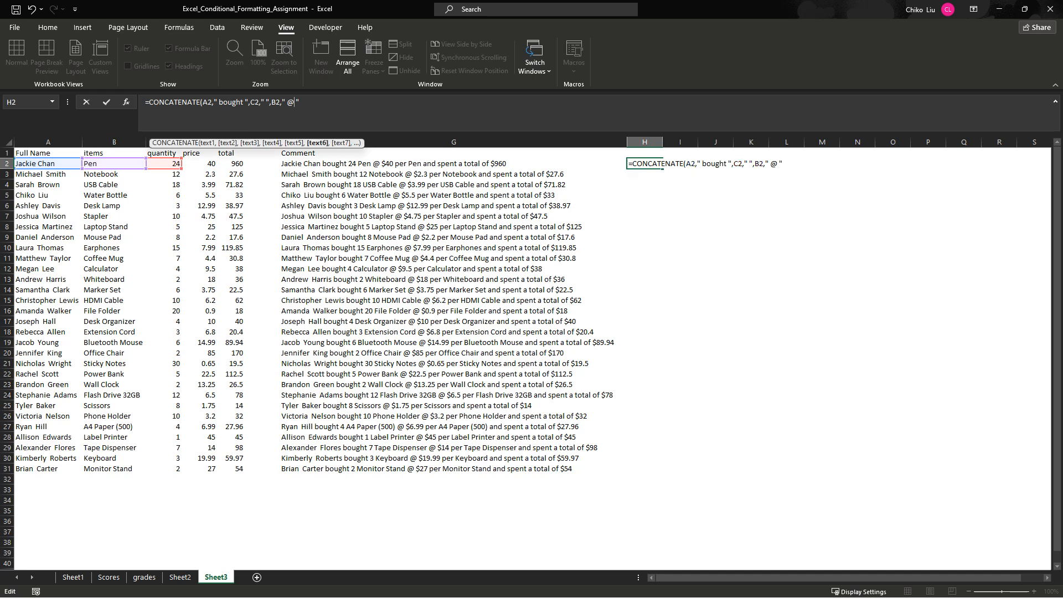
text($",)
click(199, 164)
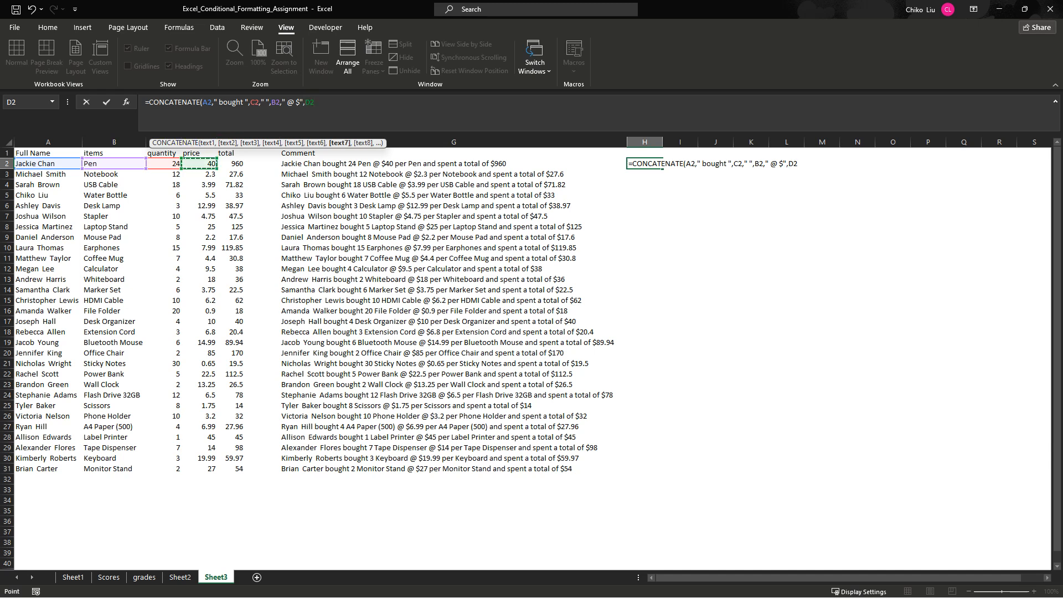
- Append the text " per " and the item in B2 to the H2 formula
text(,)
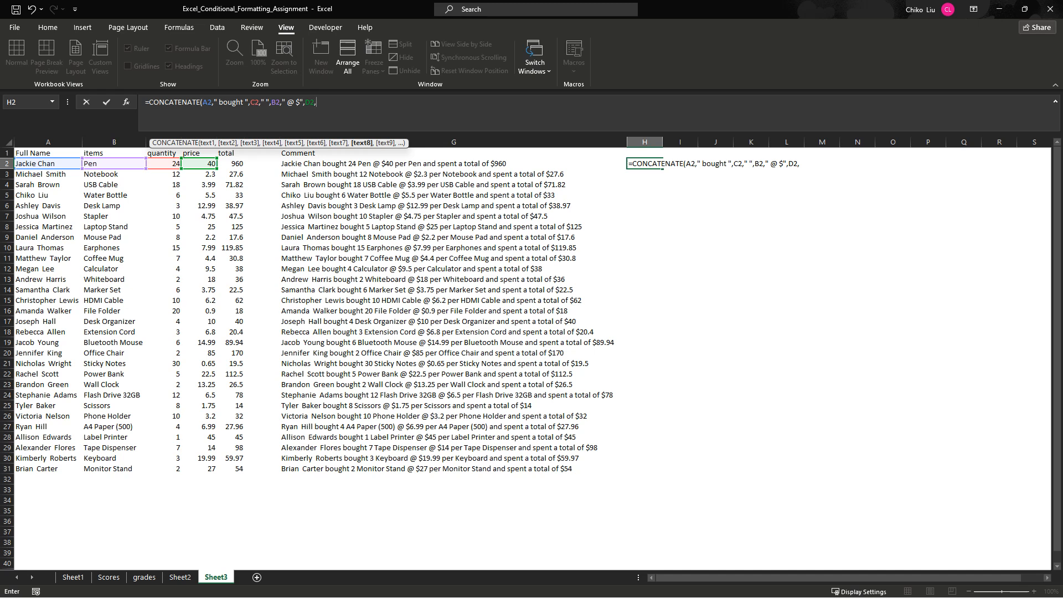
text(" prt)
key(BackSpace)
key(BackSpace)
text(er ",)
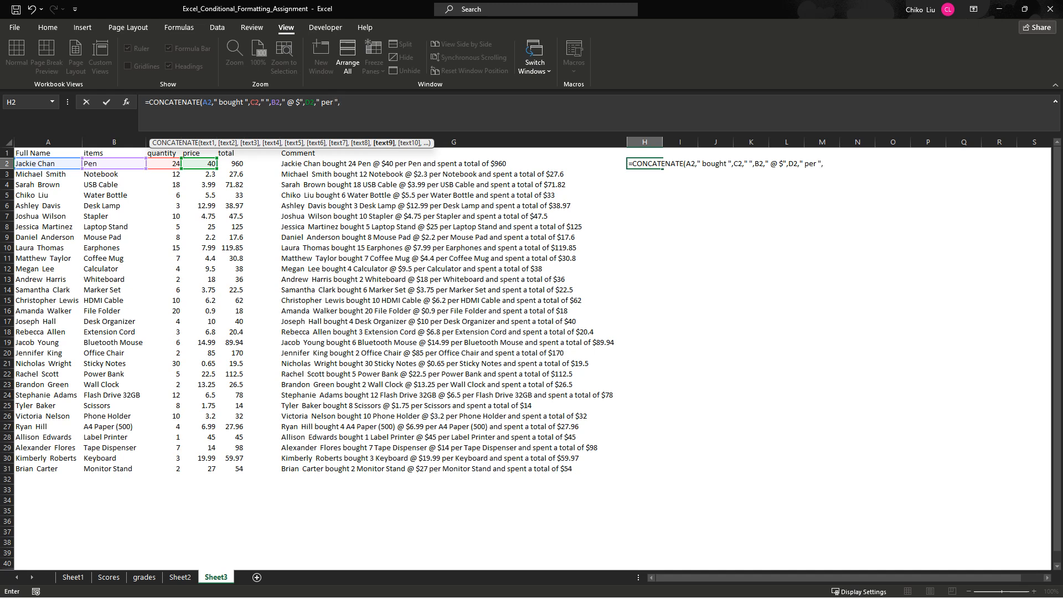
click(114, 164)
- Complete the H2 formula with the text " and spent a total of $" and the total in E2
text(," and)
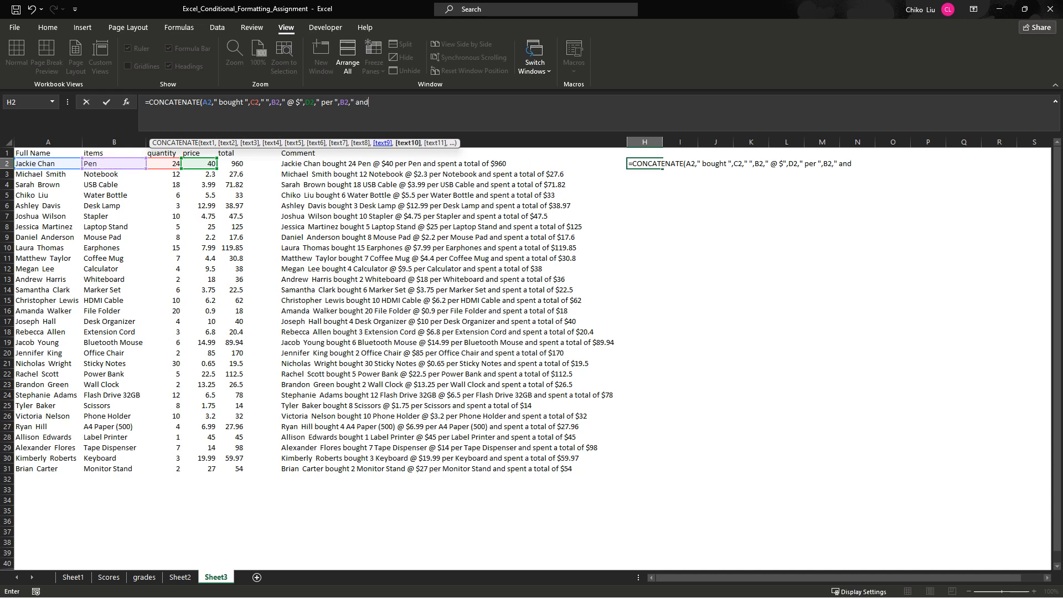
text( spent a total of $",)
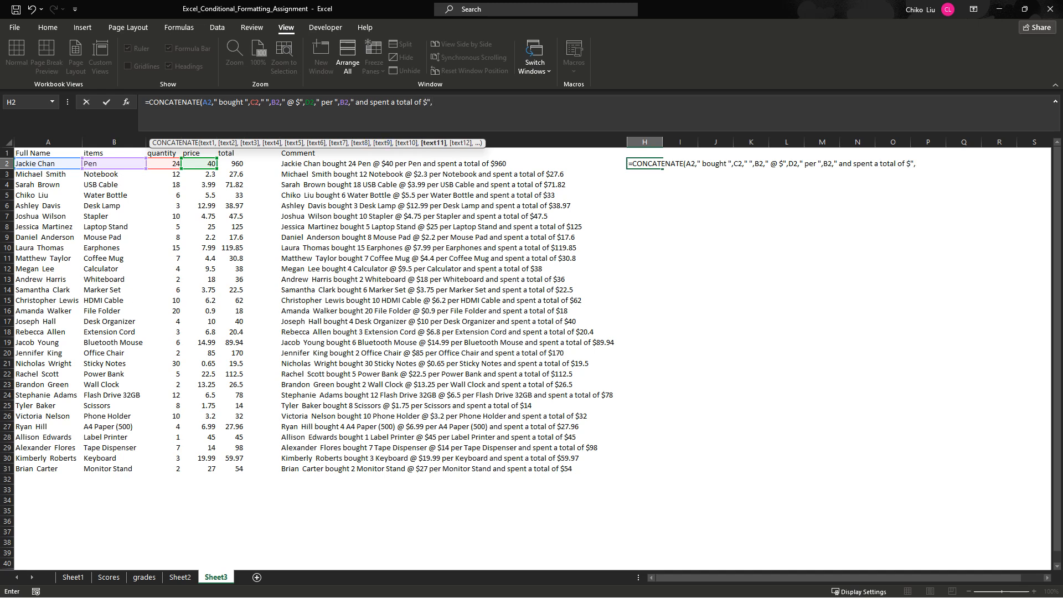
click(231, 164)
key(Return)
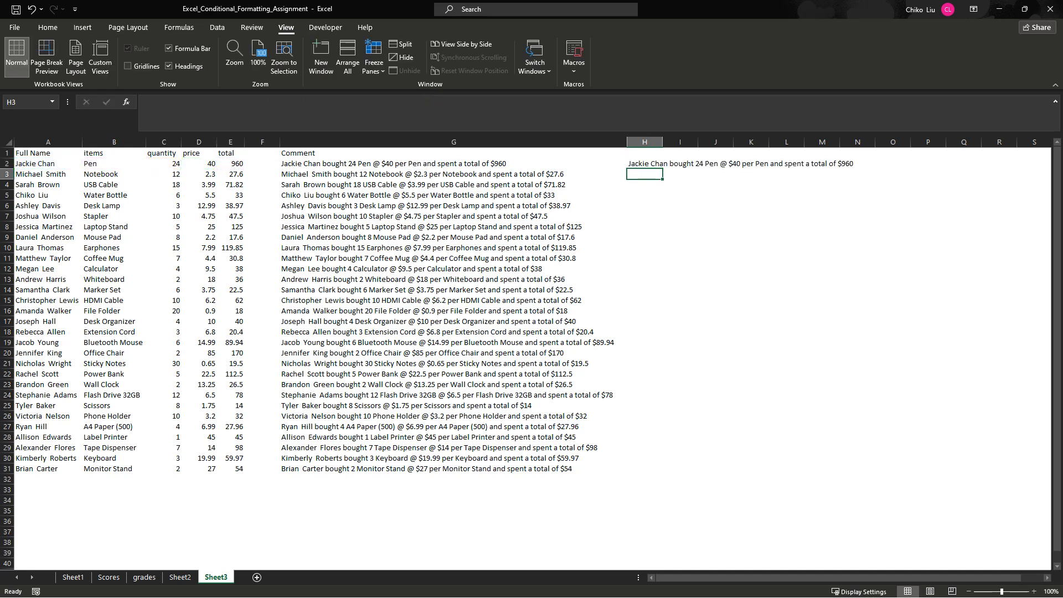
- Fill the CONCATENATE formula from H2 down to H31 and fit column H's width to the sentences
click(645, 164)
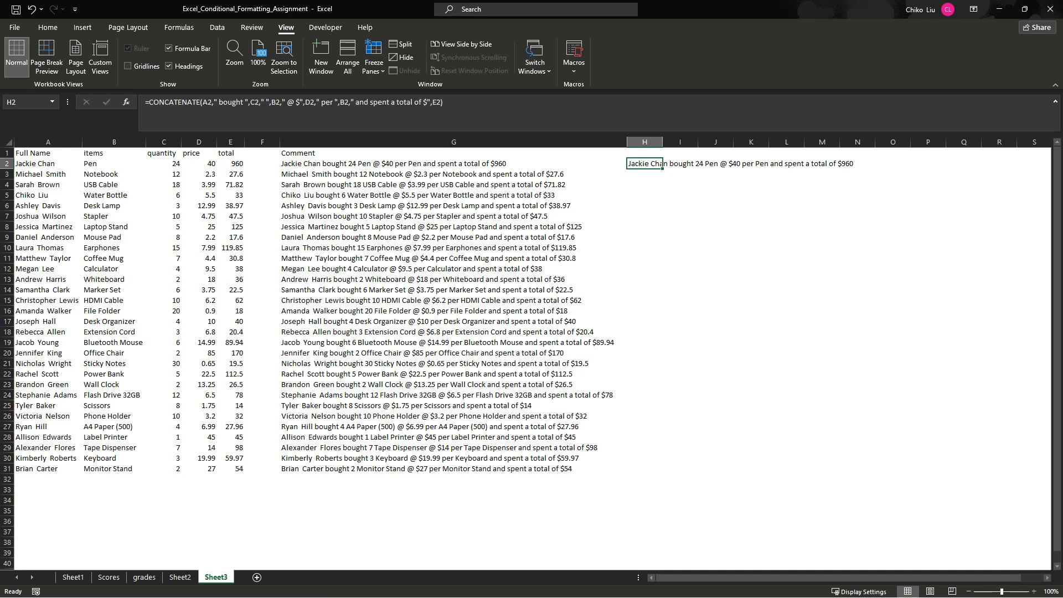
drag(663, 169, 662, 469)
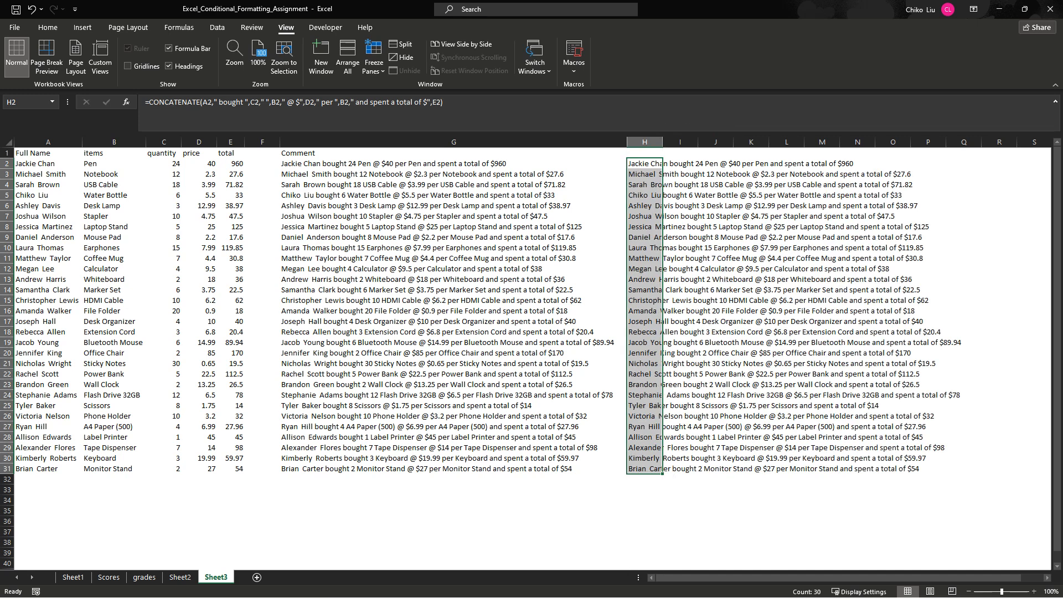
double_click(663, 142)
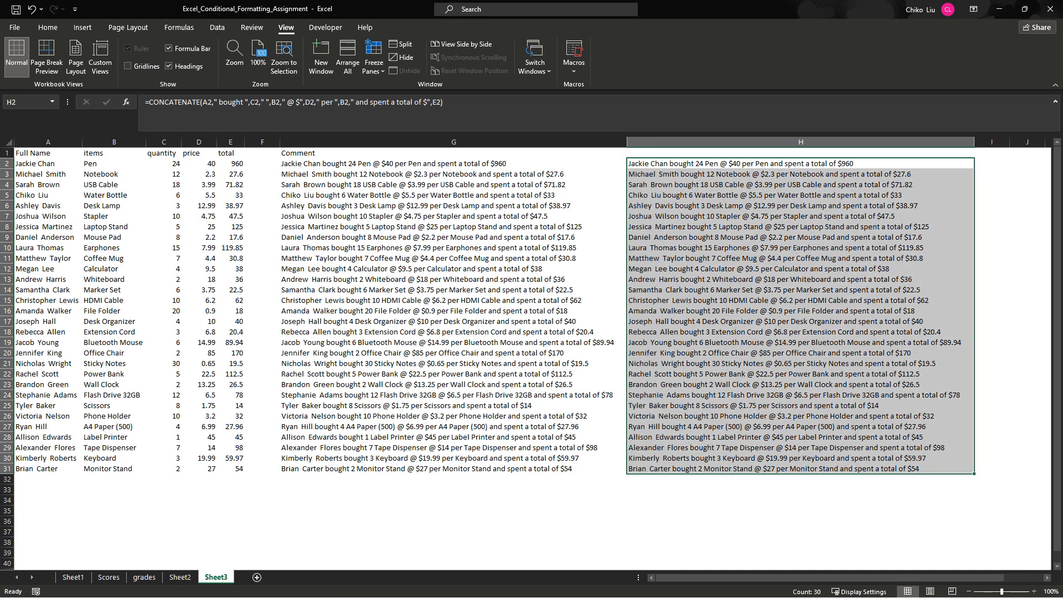
click(454, 164)
click(801, 164)
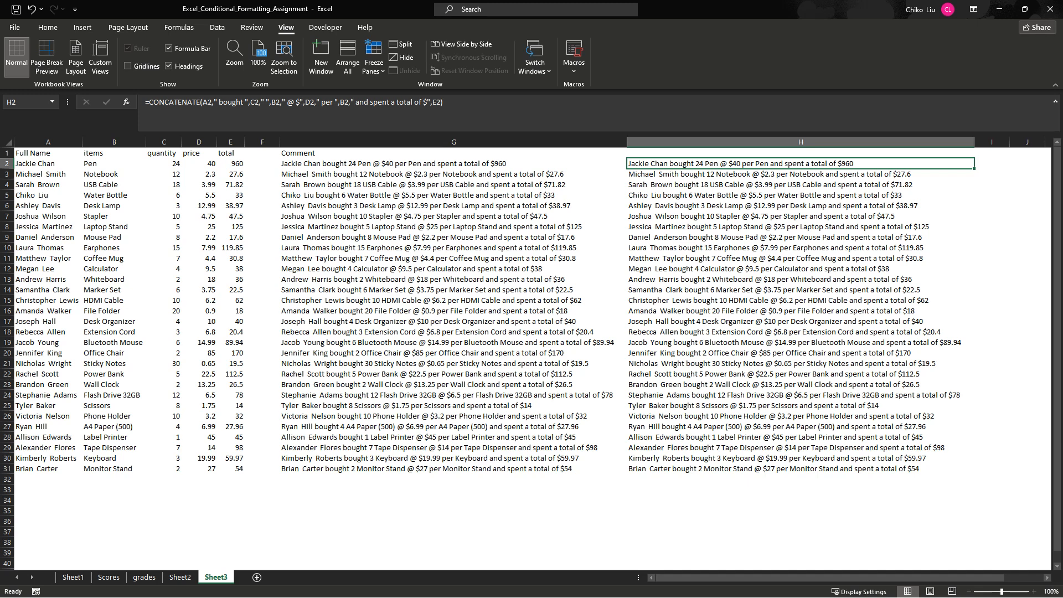
- Insert a blank row above the header row of the table
click(7, 153)
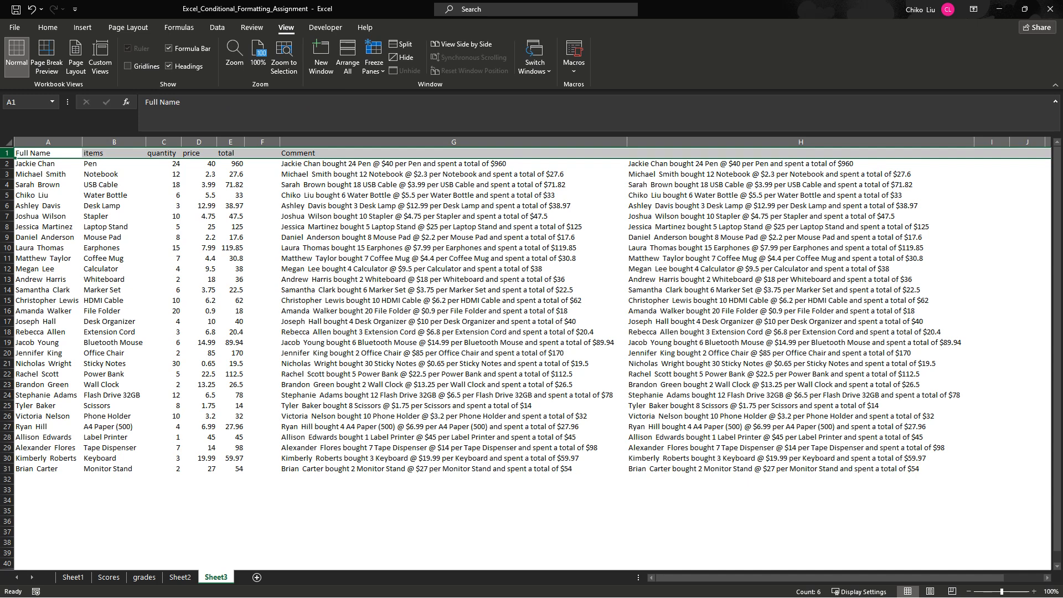
right_click(7, 153)
click(36, 244)
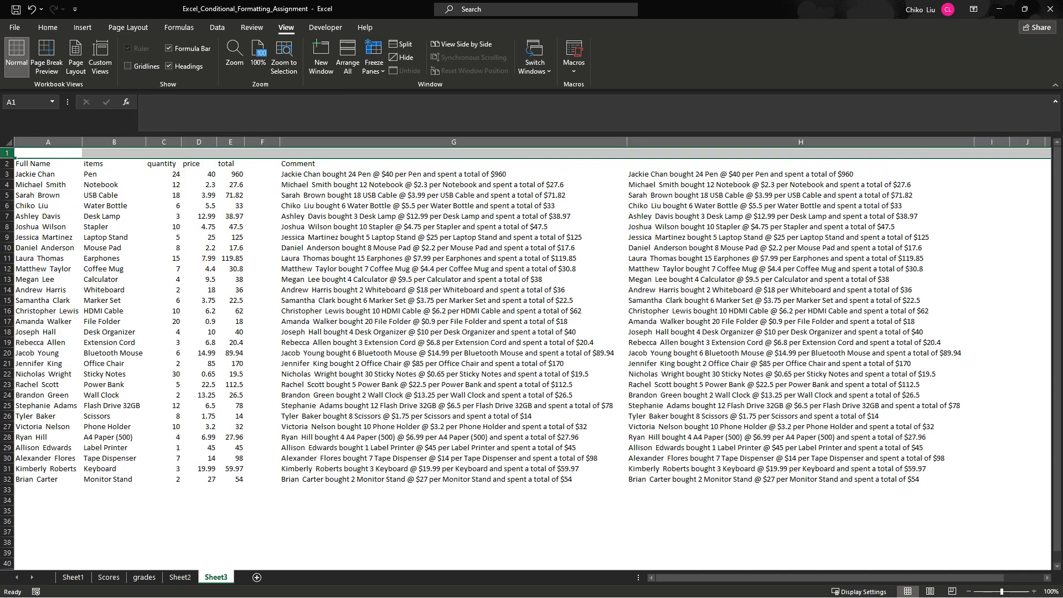
click(453, 153)
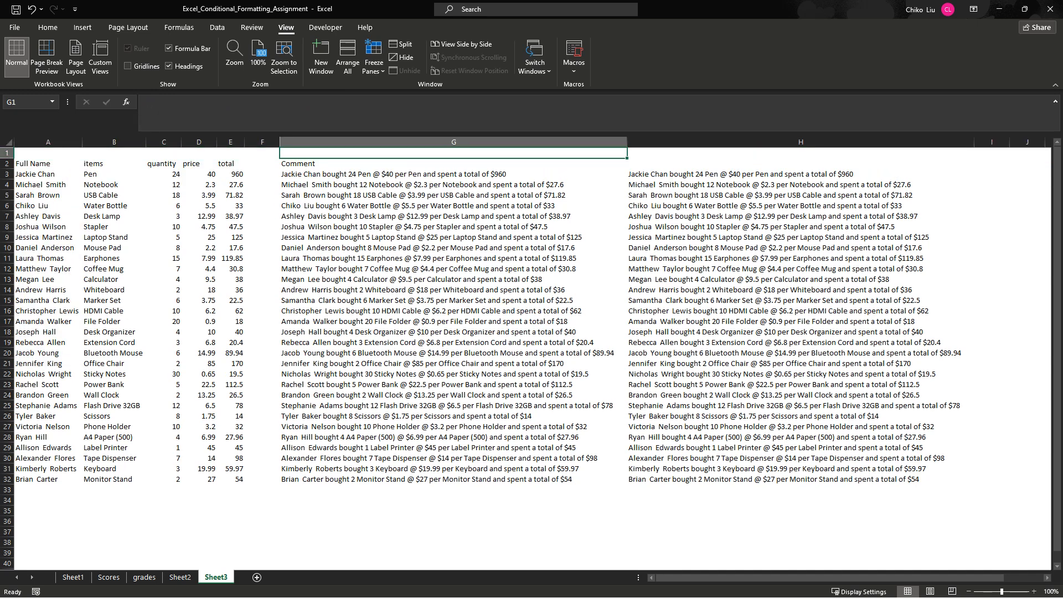
- Label the sentence columns in row 1: "formular" in G1, "CONCATENATE" in H1 and "TEXTJOIN" in I1
text(formula)
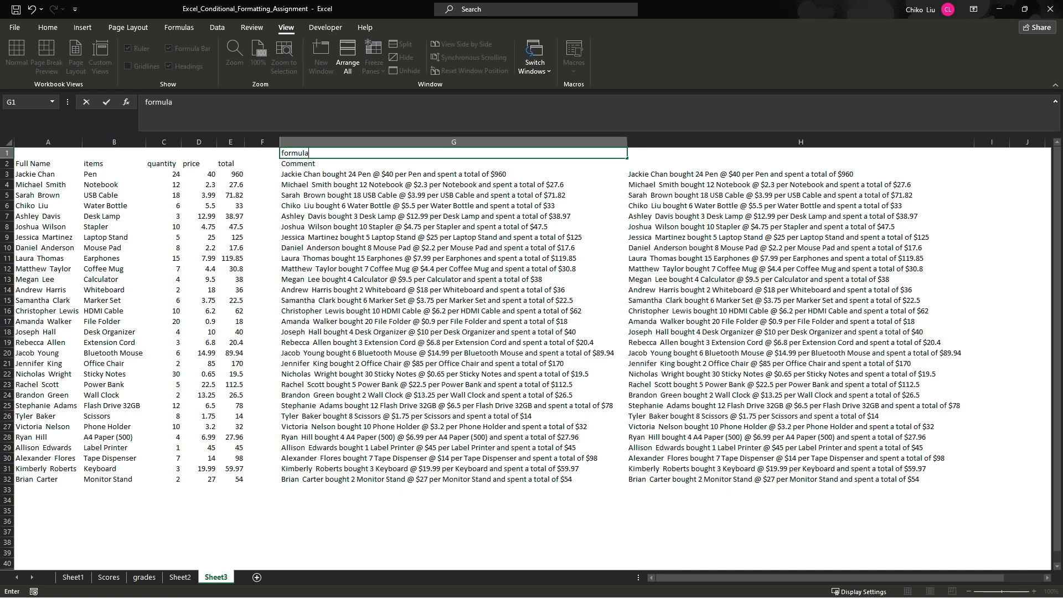
text(r)
key(Tab)
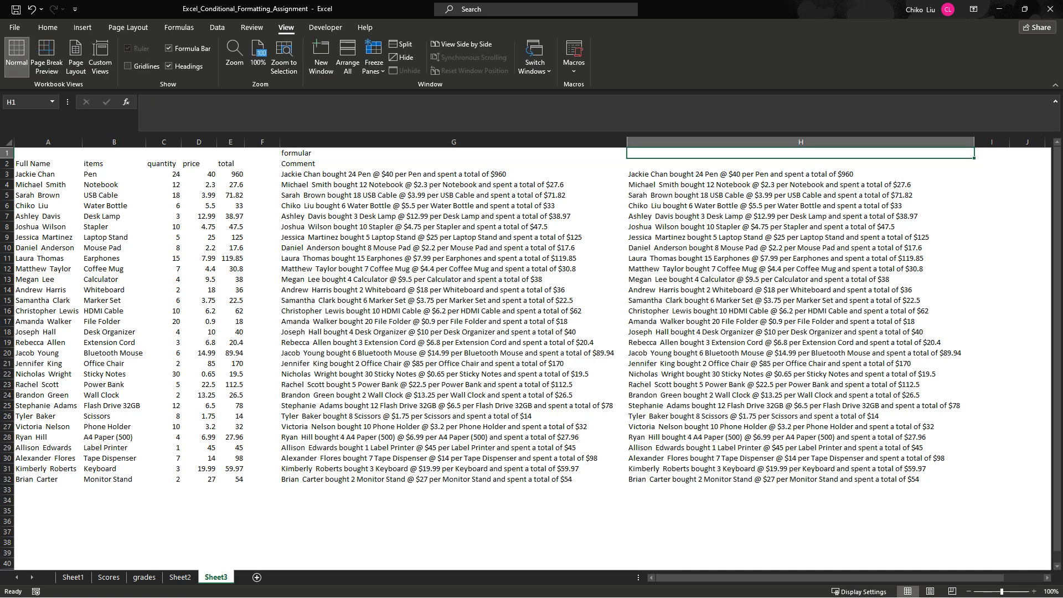
text(CONT)
key(BackSpace)
text(C)
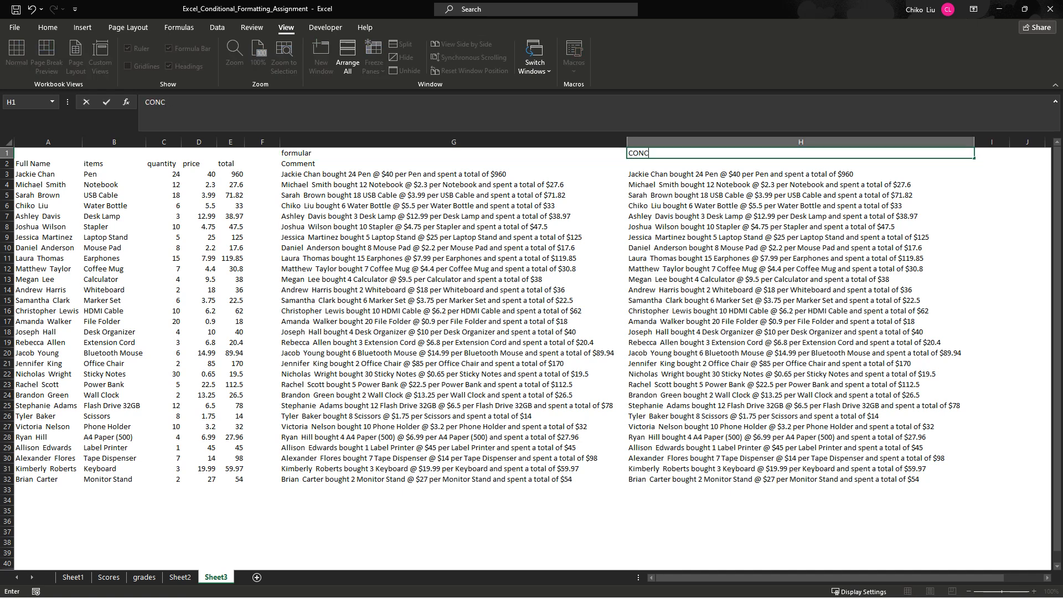
text(ATENATE)
key(Tab)
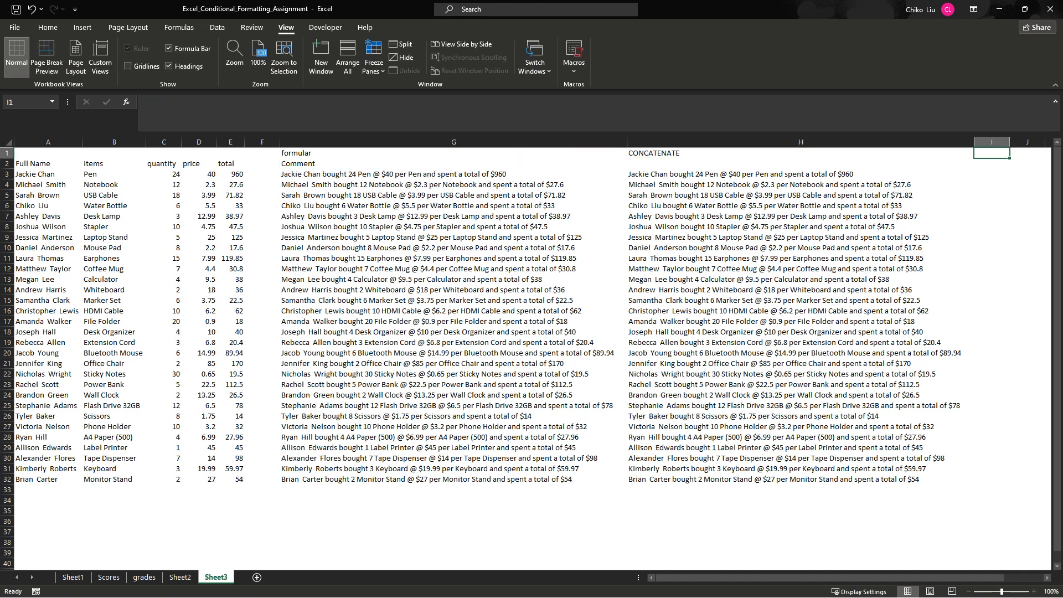
text(TEXT)
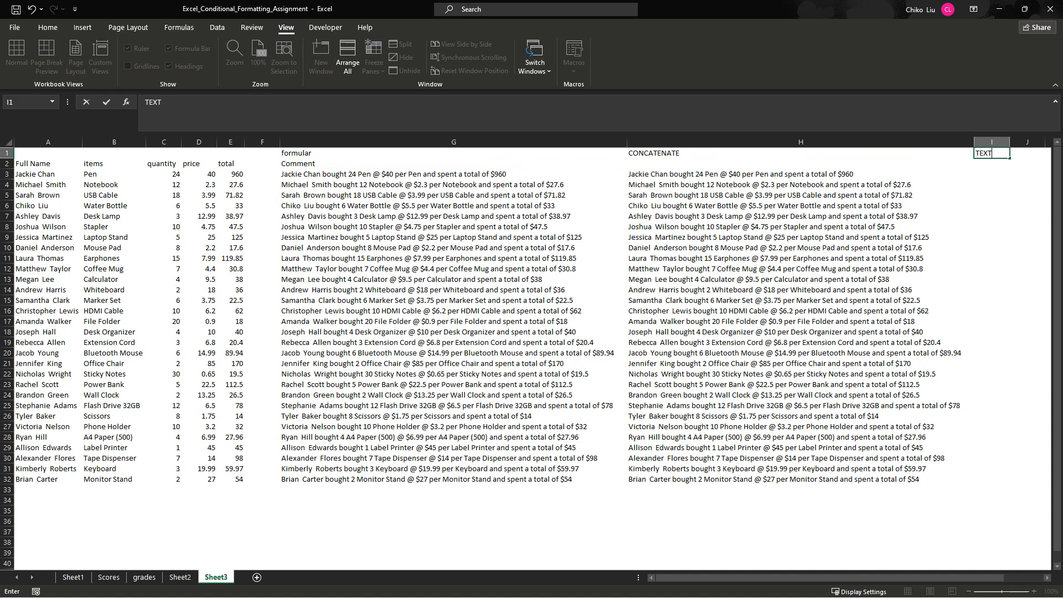
text(JOIN)
key(Return)
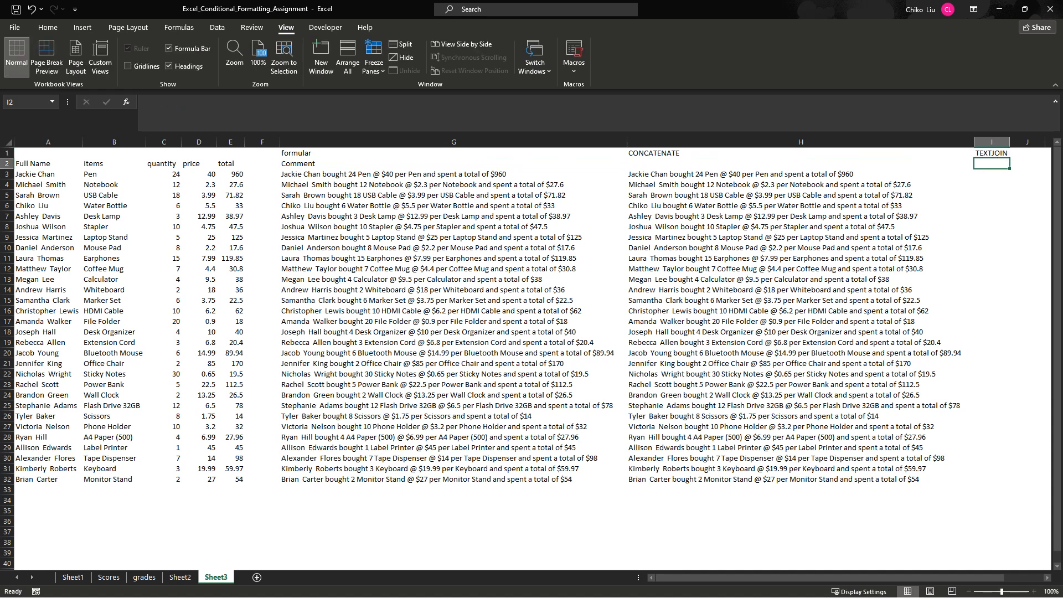
- Start a TEXTJOIN formula in I3 with a space delimiter, ignore_empty set to 1, and the full name in A3
key(Down)
text(=)
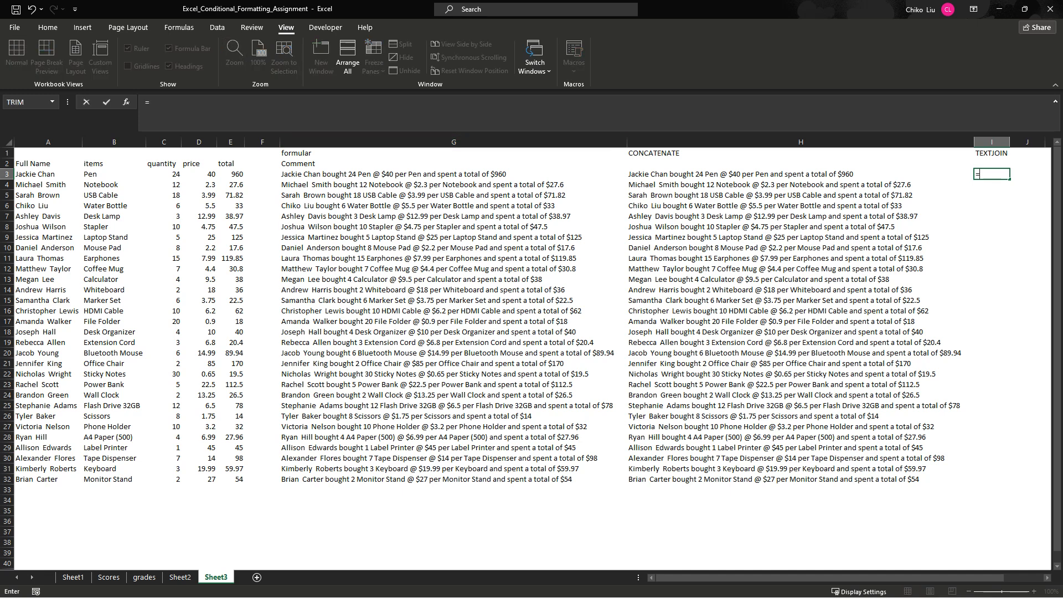
text(TEXT)
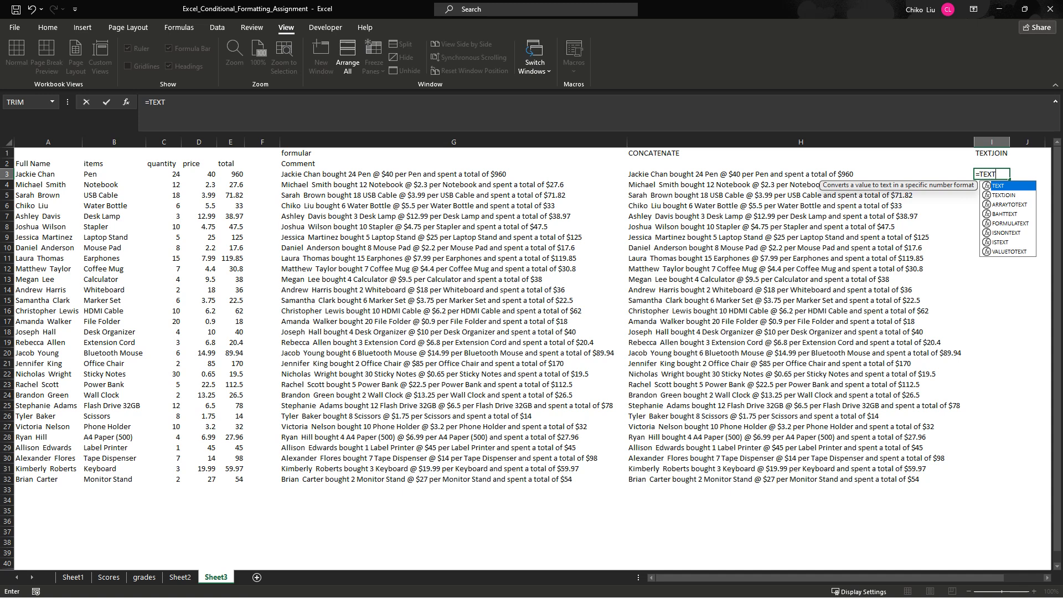
key(Down)
key(Tab)
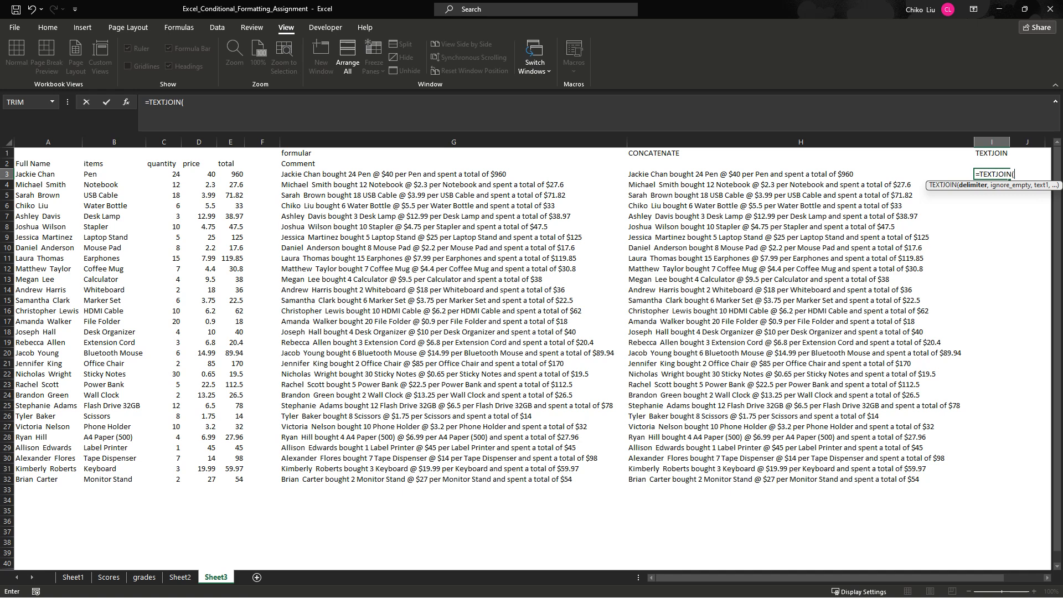
text(" ",)
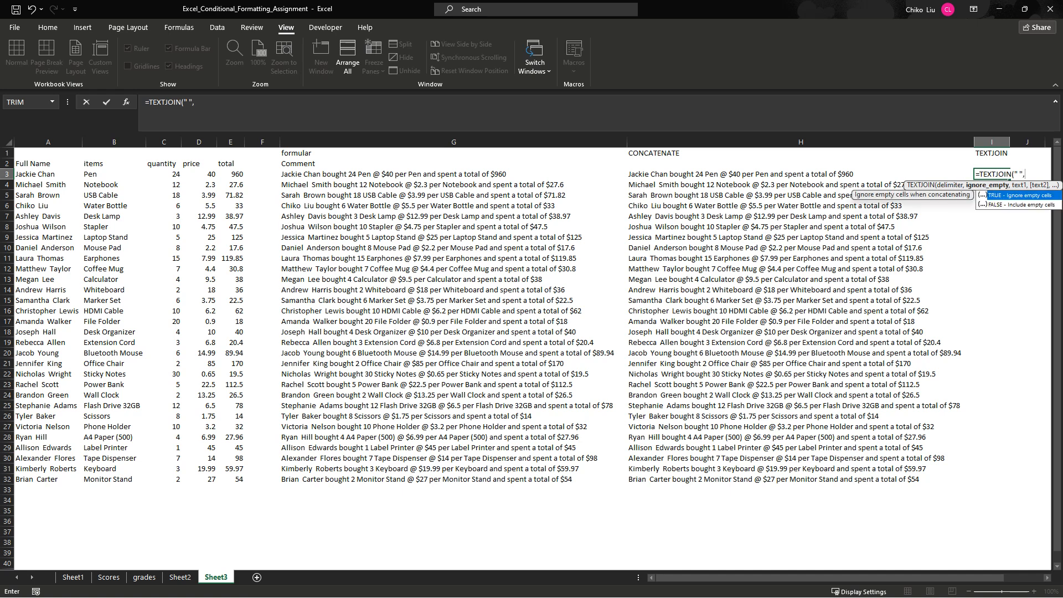
text(1,)
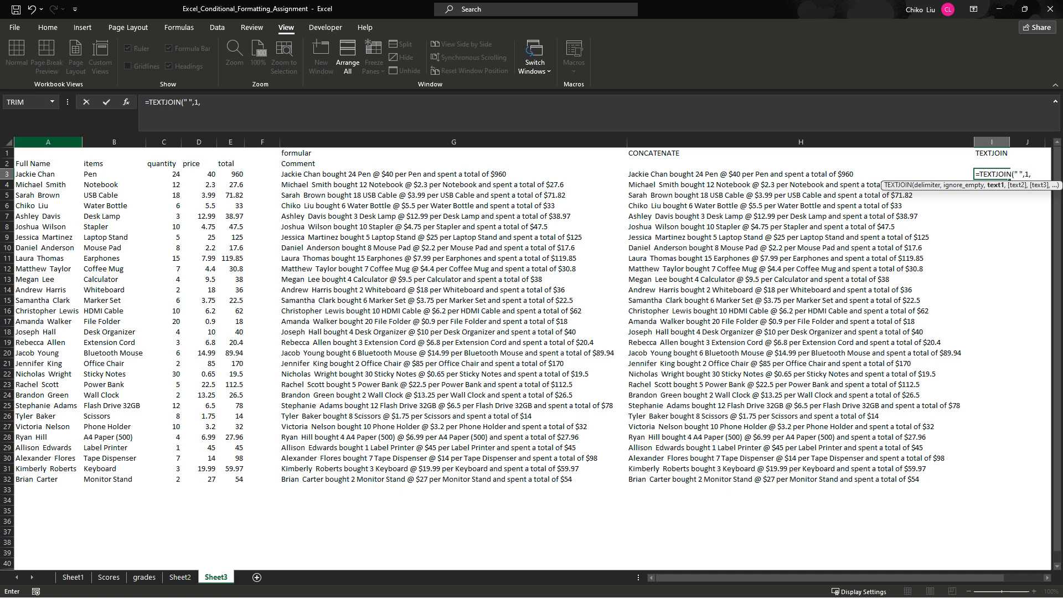
click(48, 174)
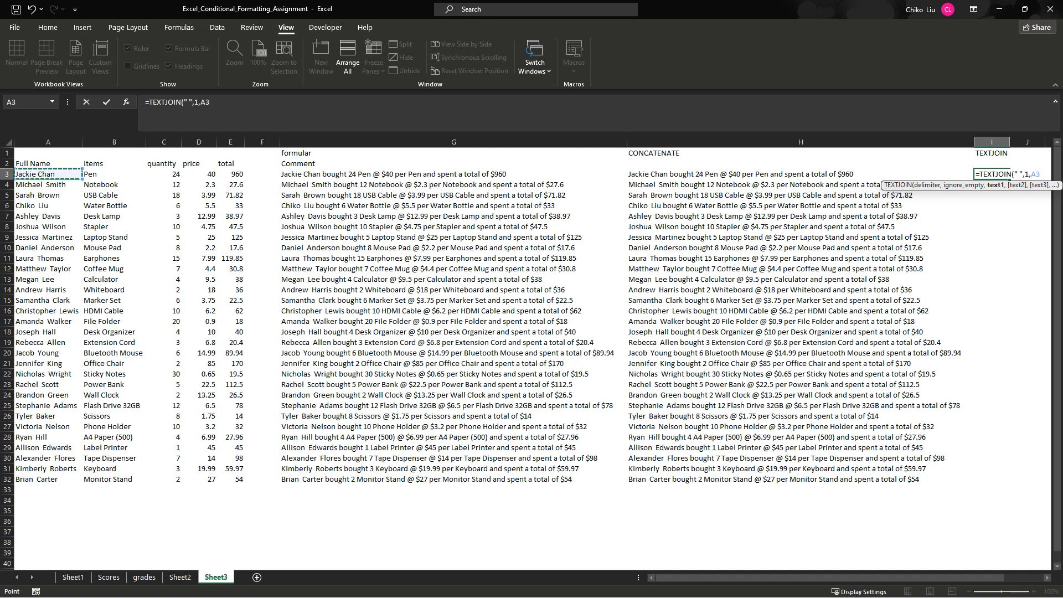
text(,)
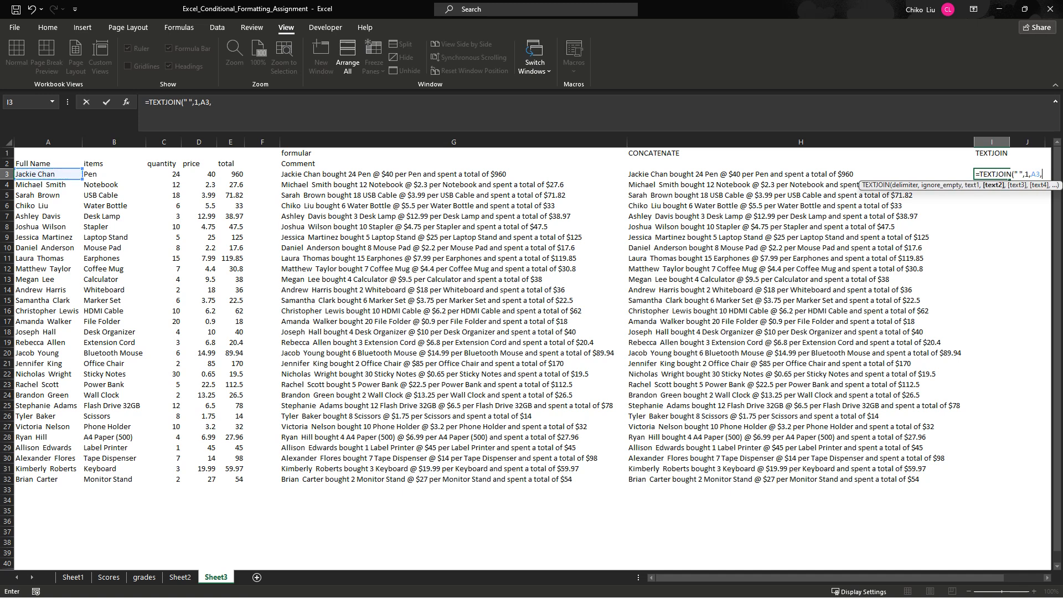
text("BOUGHT)
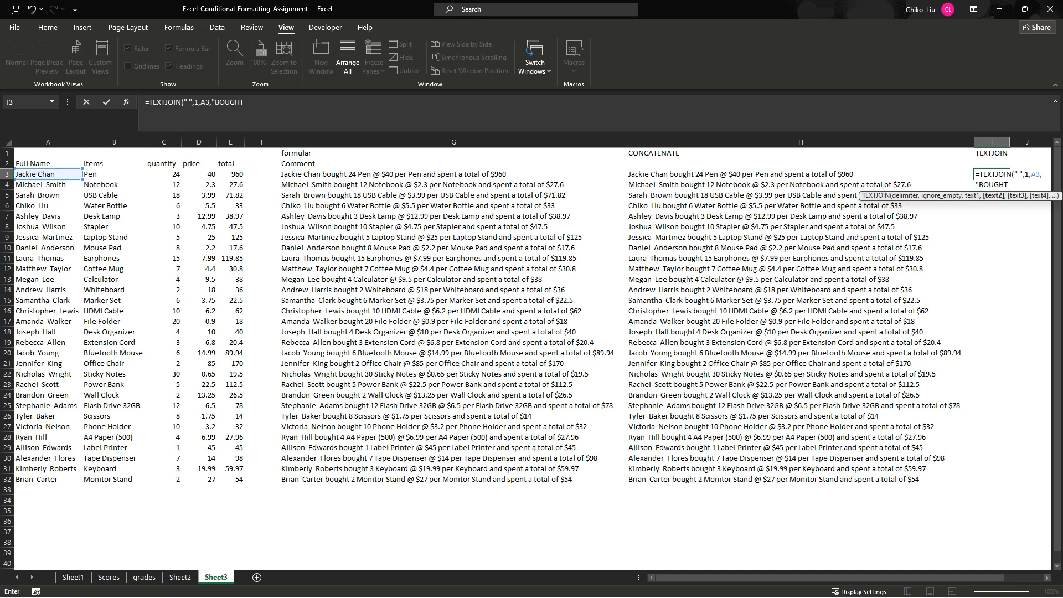
- Append the lowercase text "bought" as the second text argument of the I3 formula
key(BackSpace)
key(BackSpace)
key(BackSpace)
key(BackSpace)
key(BackSpace)
key(BackSpace)
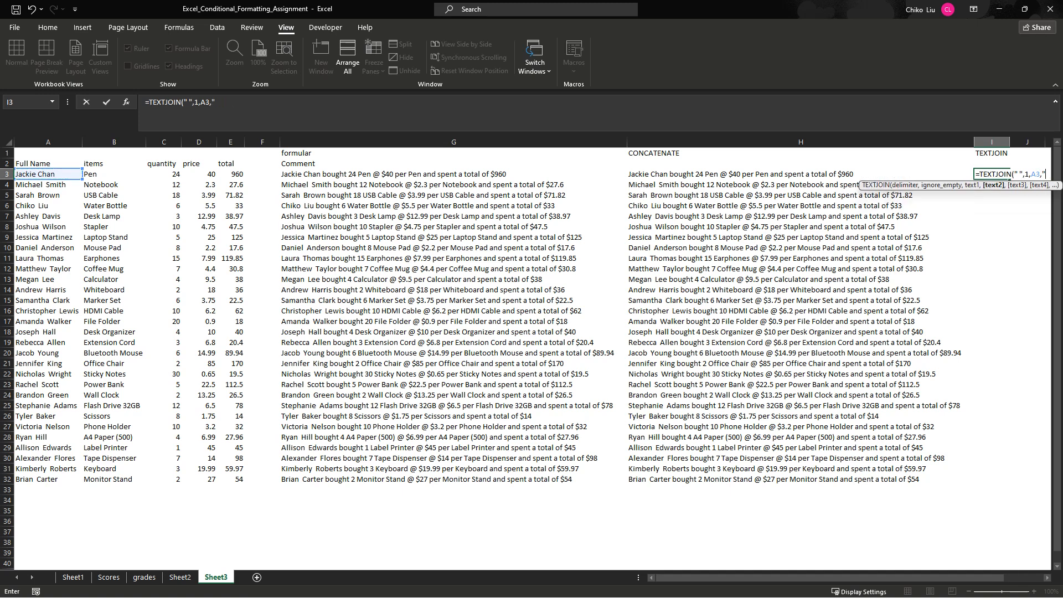
text(bought)
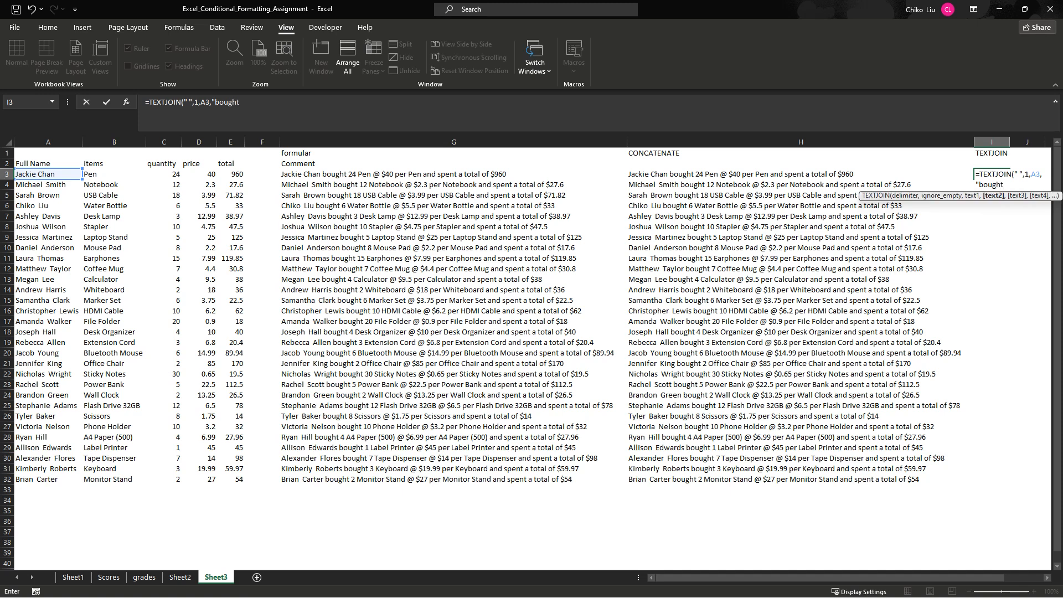
text(",)
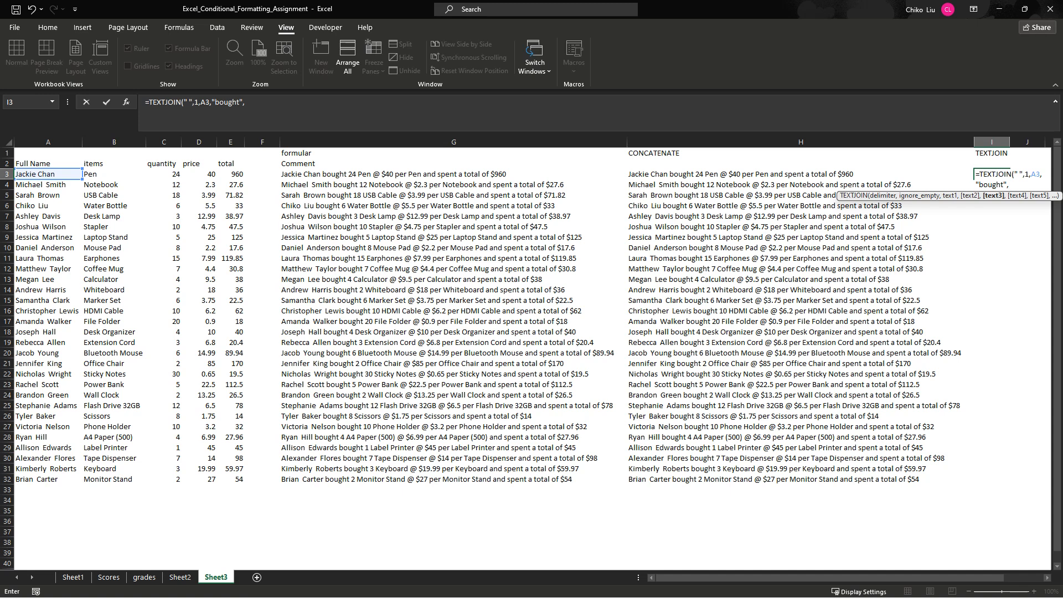
- Append the quantity in C3 and the item in B3 to the I3 formula
click(164, 174)
text(,)
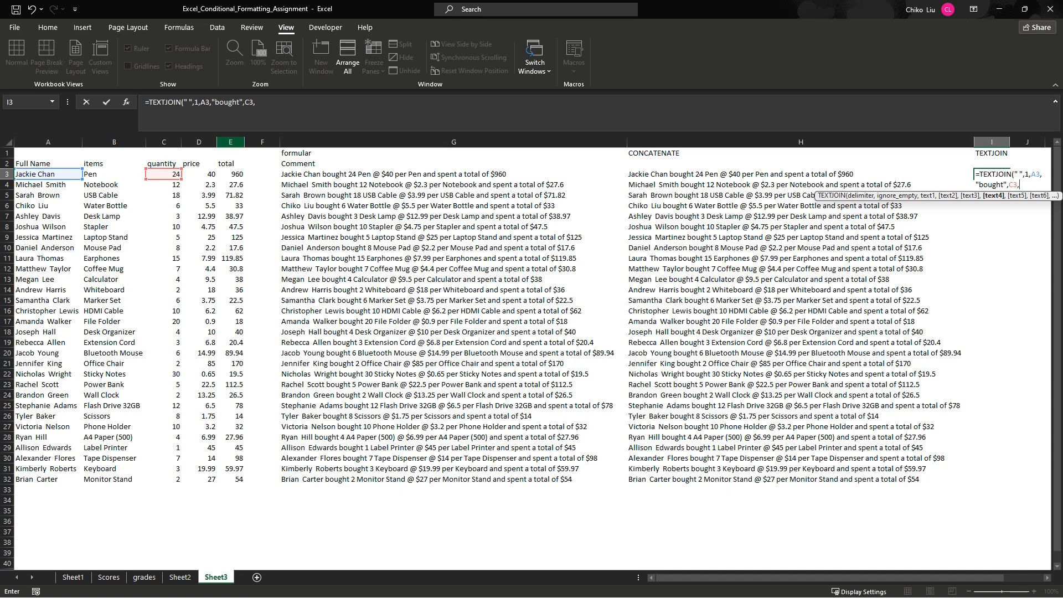
click(85, 174)
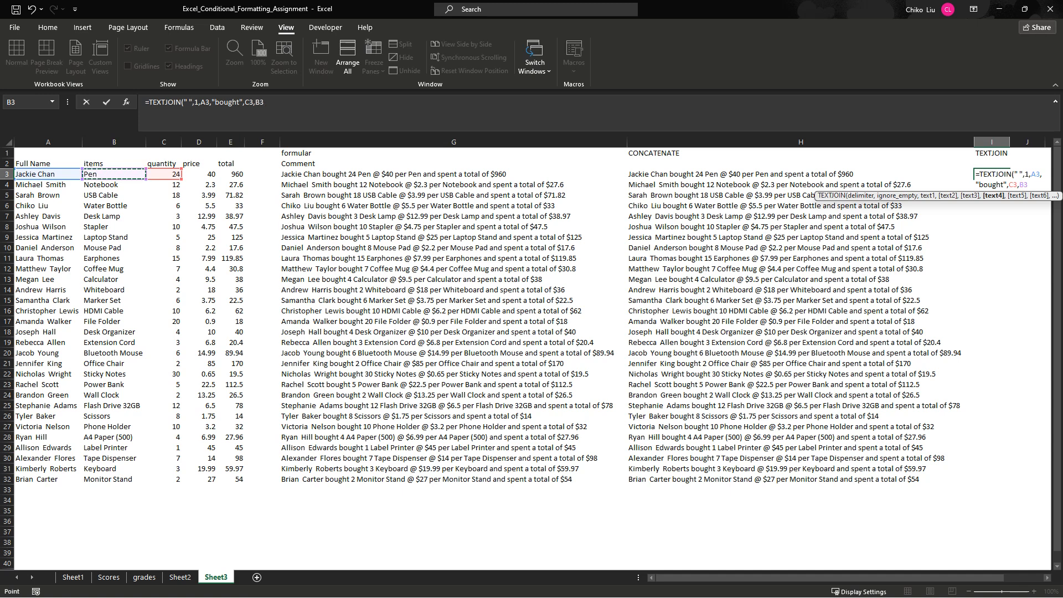
text(,)
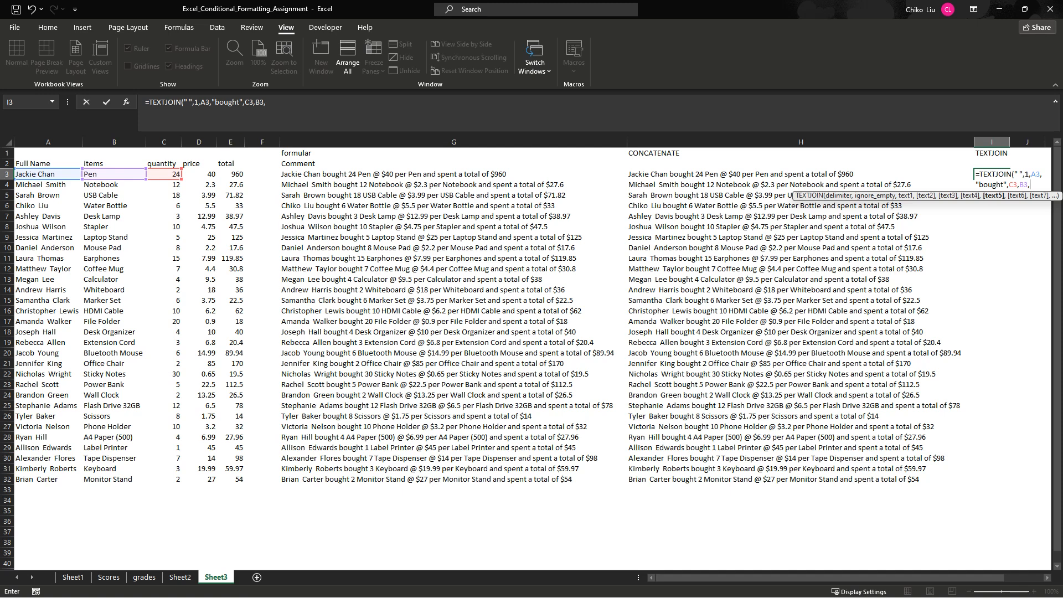
- Append the separate texts "@" and "$" and the price in D3 to the I3 formula
click(267, 102)
text(")
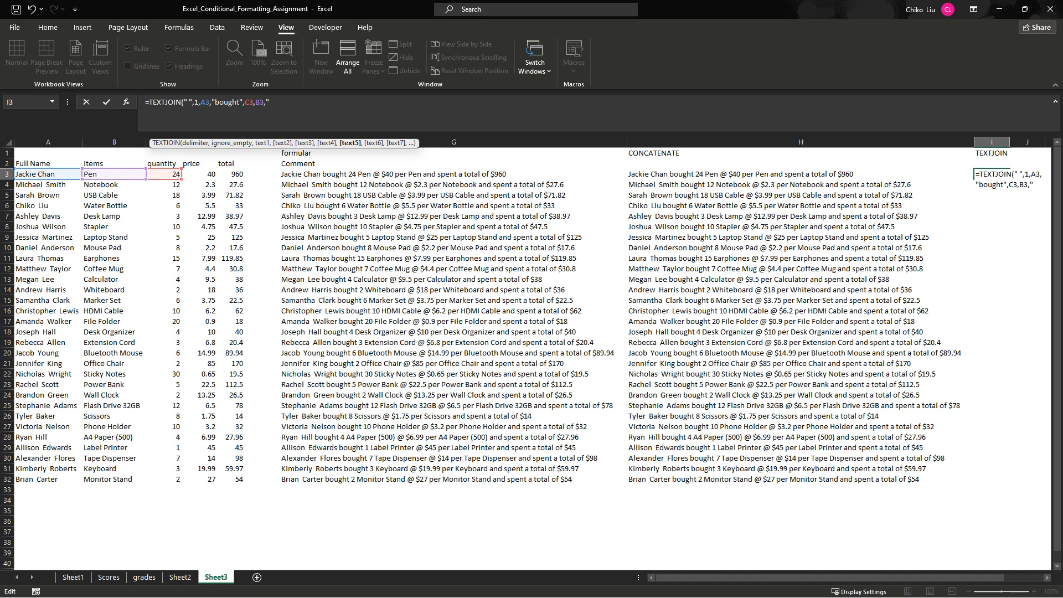
text(@",)
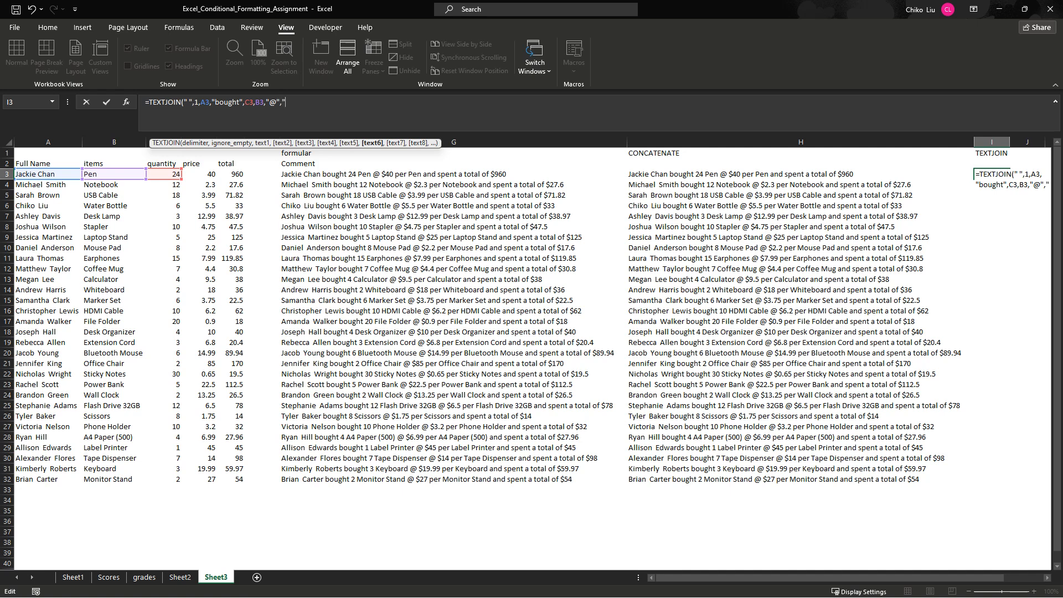
text("$",)
click(199, 174)
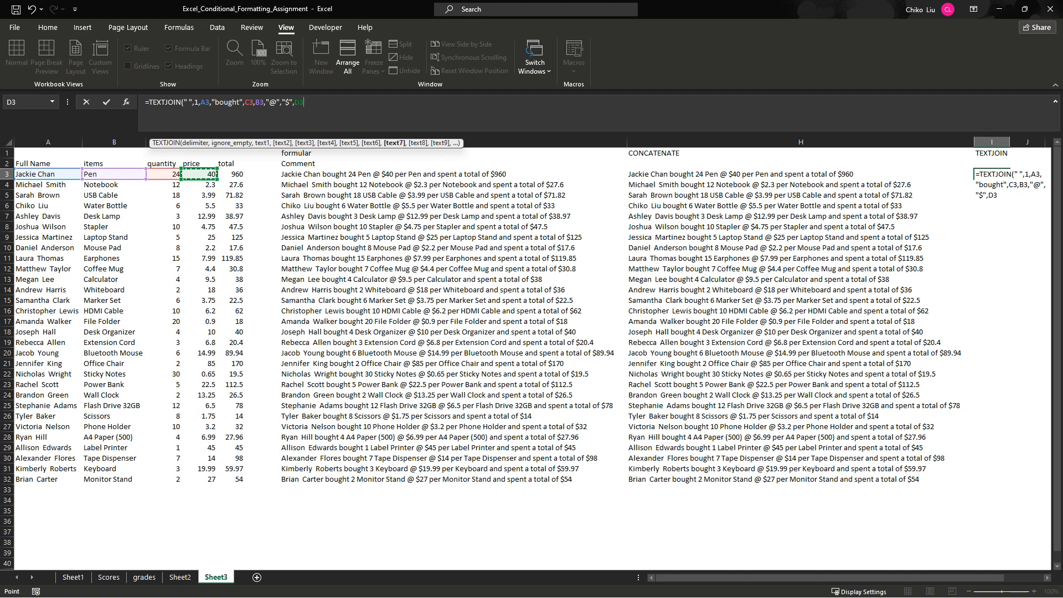
- Append the text "per" and the item in B3 to the I3 formula
text(,")
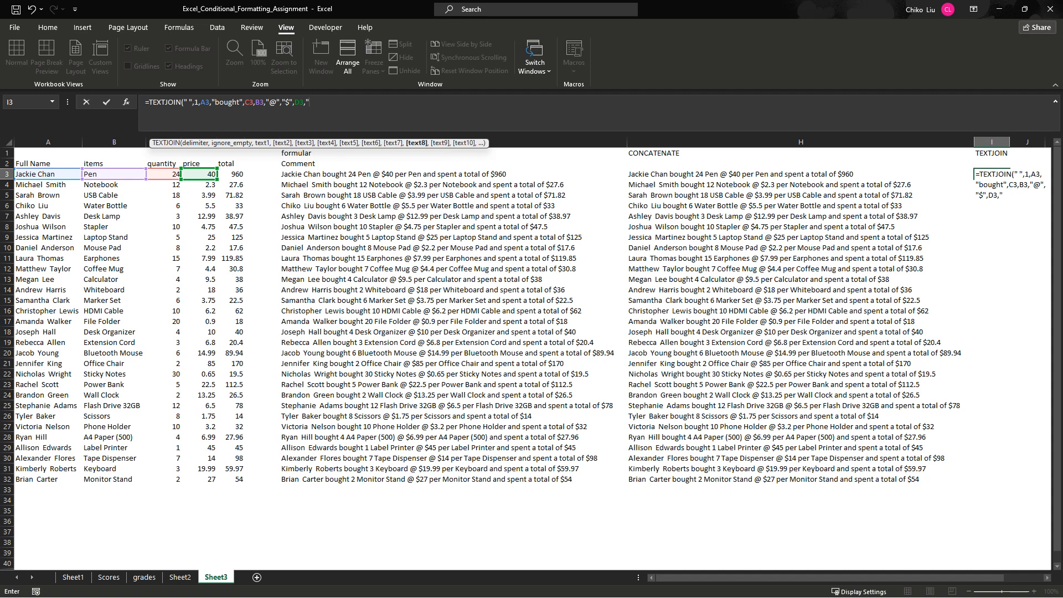
text(per",)
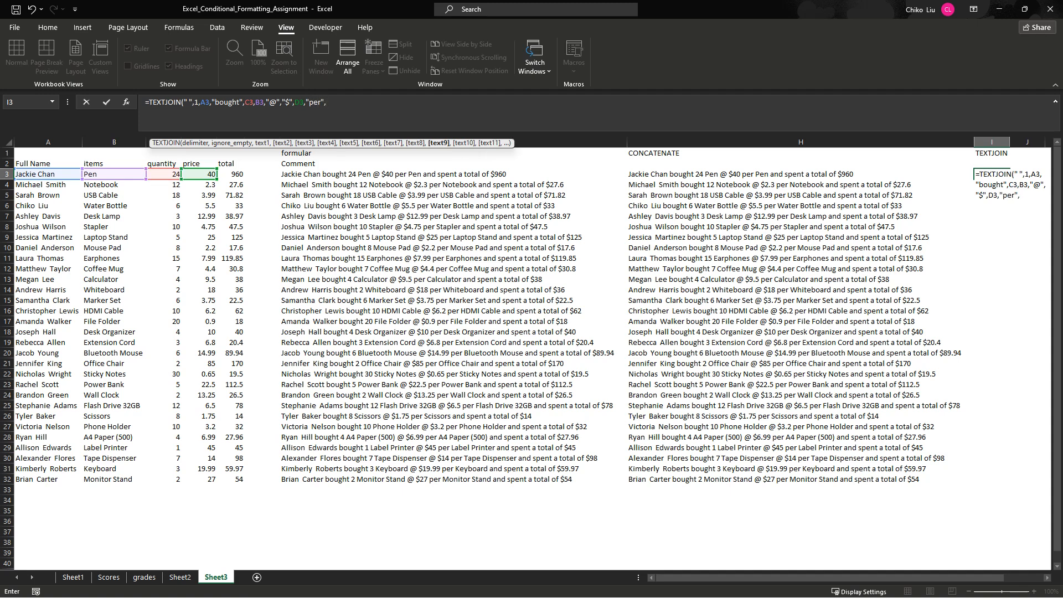
click(113, 174)
text(,"and spent)
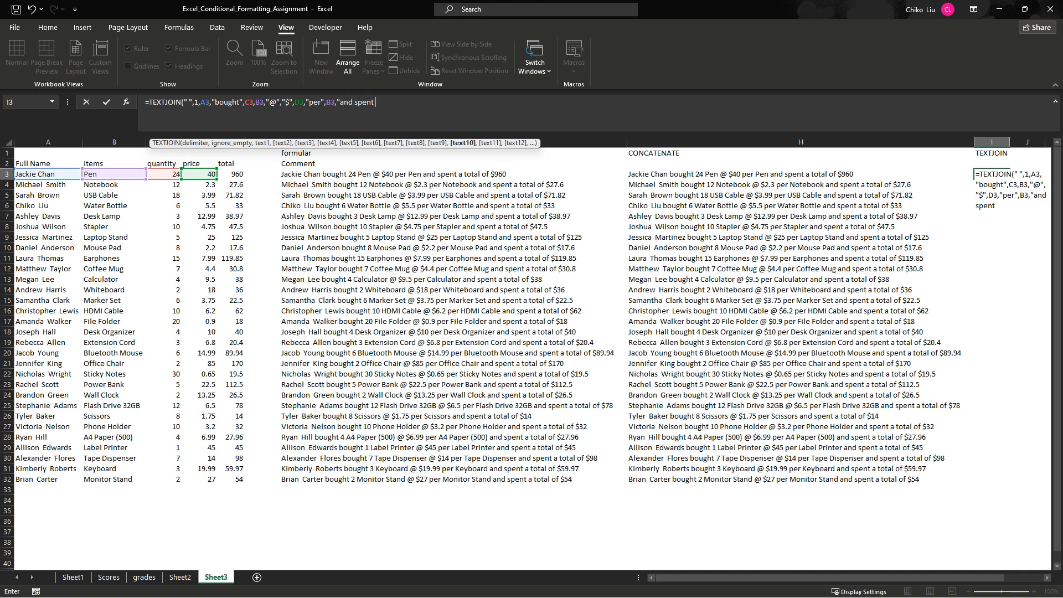
text( a total of $",)
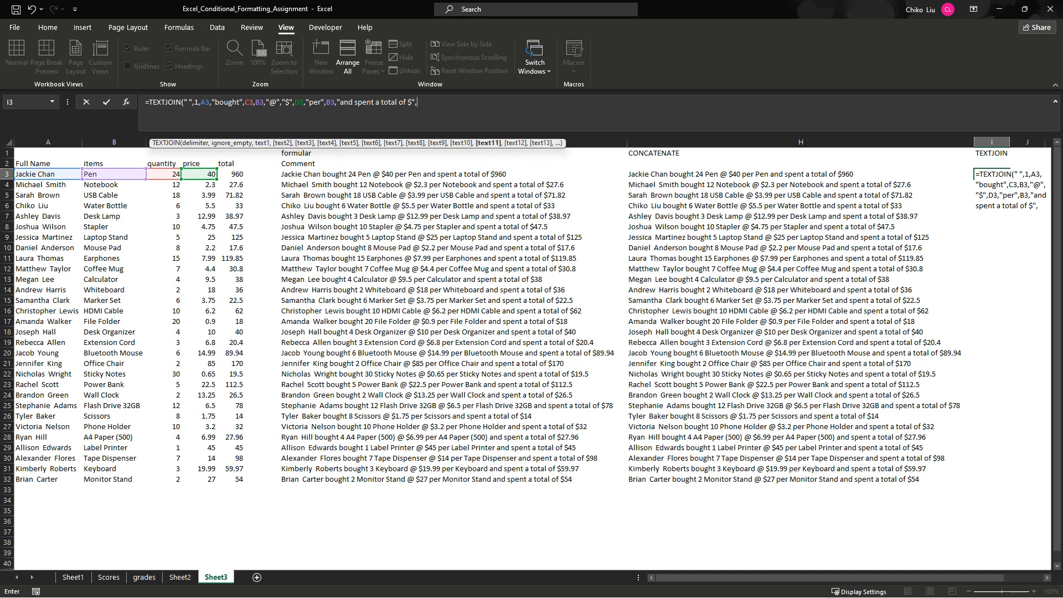
text(E3)
- Complete the I3 formula with the text "and spent a total of $" and the total in E3
key(Return)
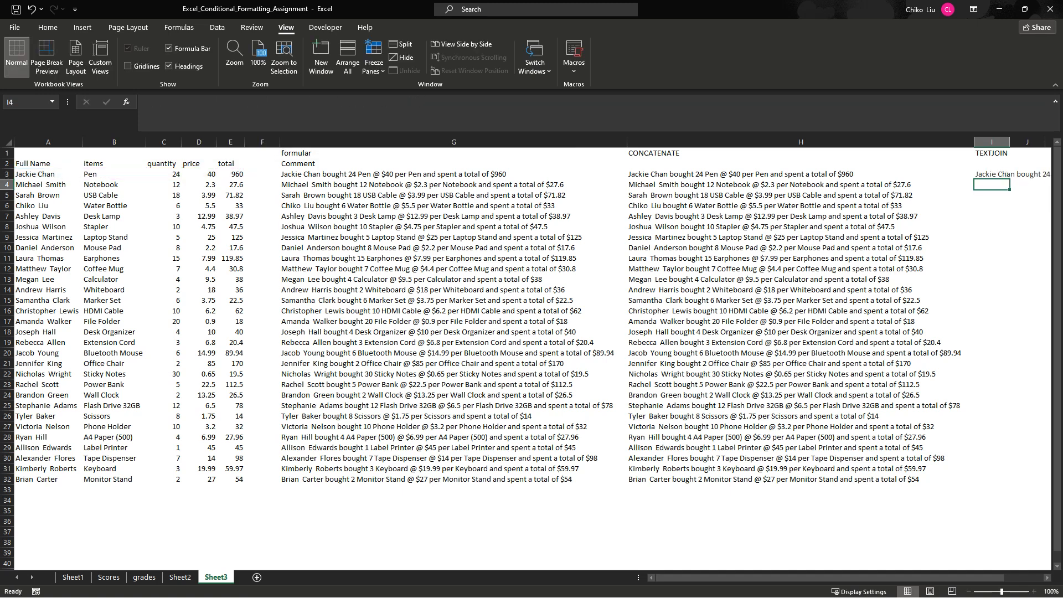
- Fill the TEXTJOIN formula from I3 down to I32 and fit column I's width to the sentences
drag(878, 577, 917, 578)
double_click(942, 142)
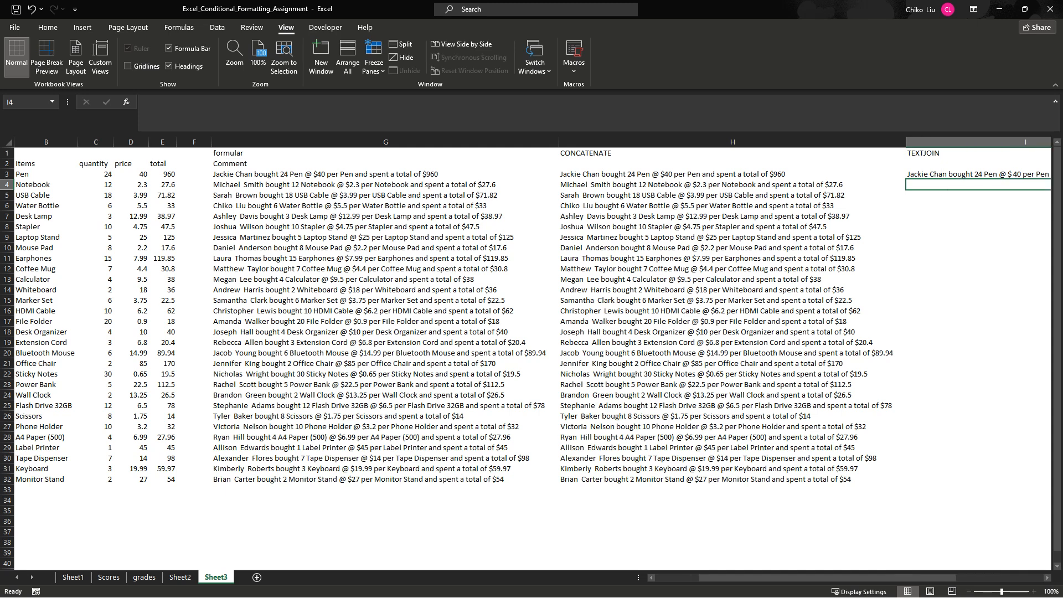
drag(938, 578, 1024, 578)
click(926, 174)
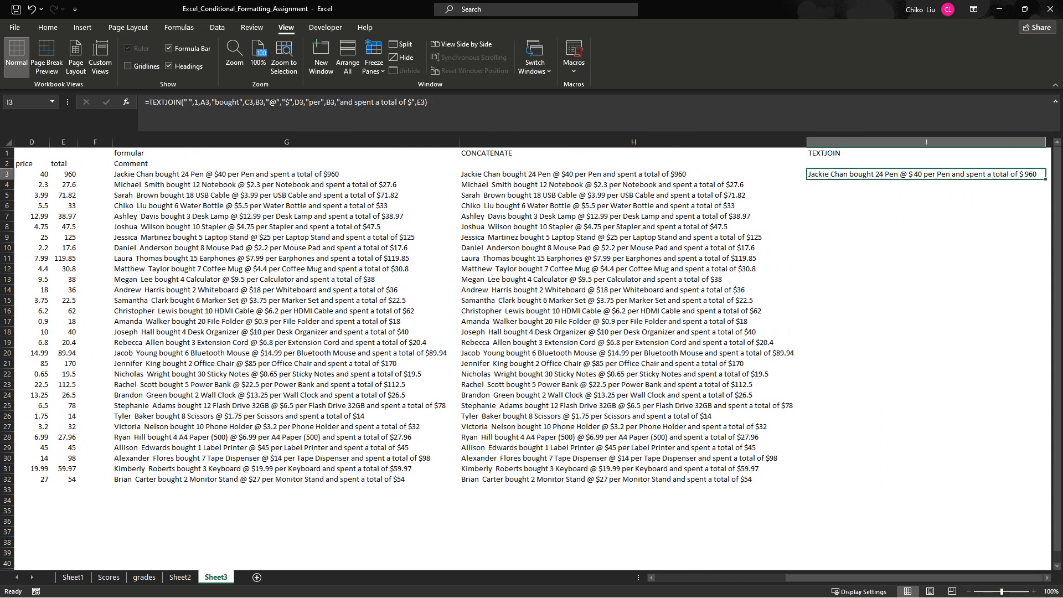
drag(1045, 179, 1044, 483)
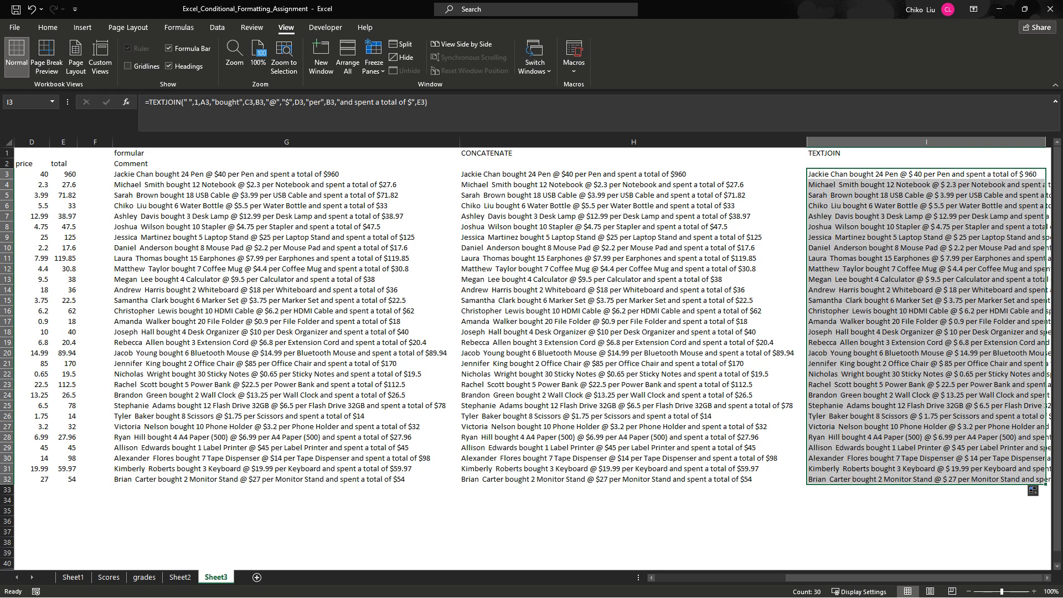
double_click(1046, 143)
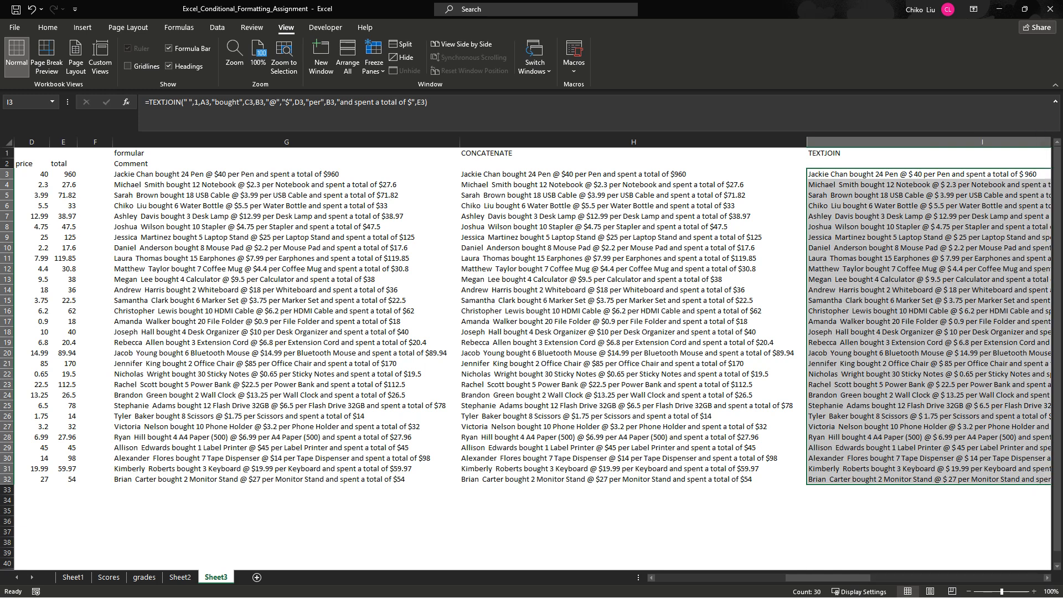
- Review the TEXTJOIN sentences beside the other two sentence columns and open Sheet2
drag(827, 578, 871, 577)
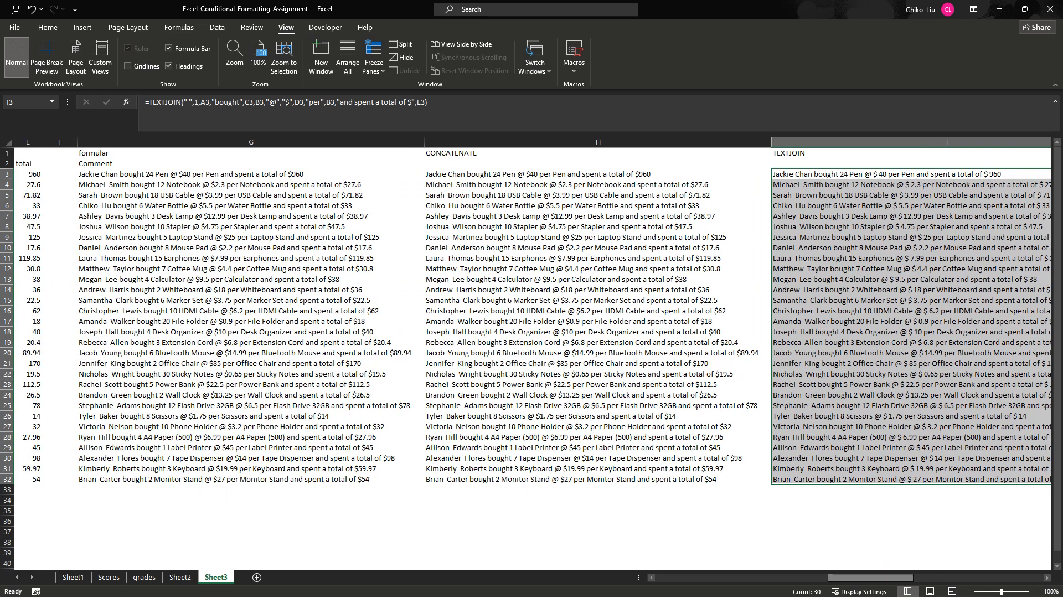
drag(871, 577, 825, 578)
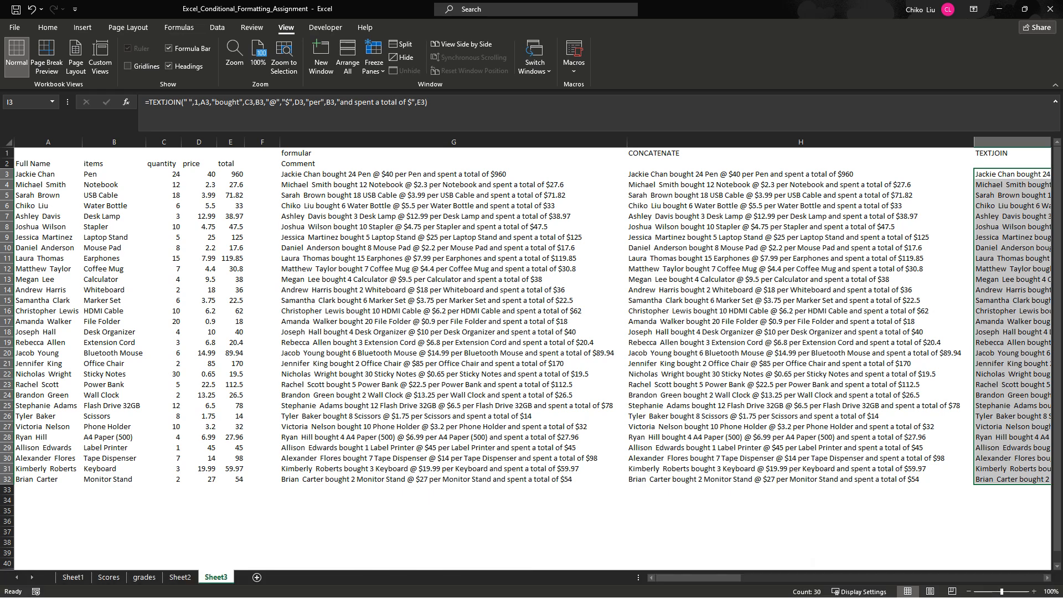
click(180, 577)
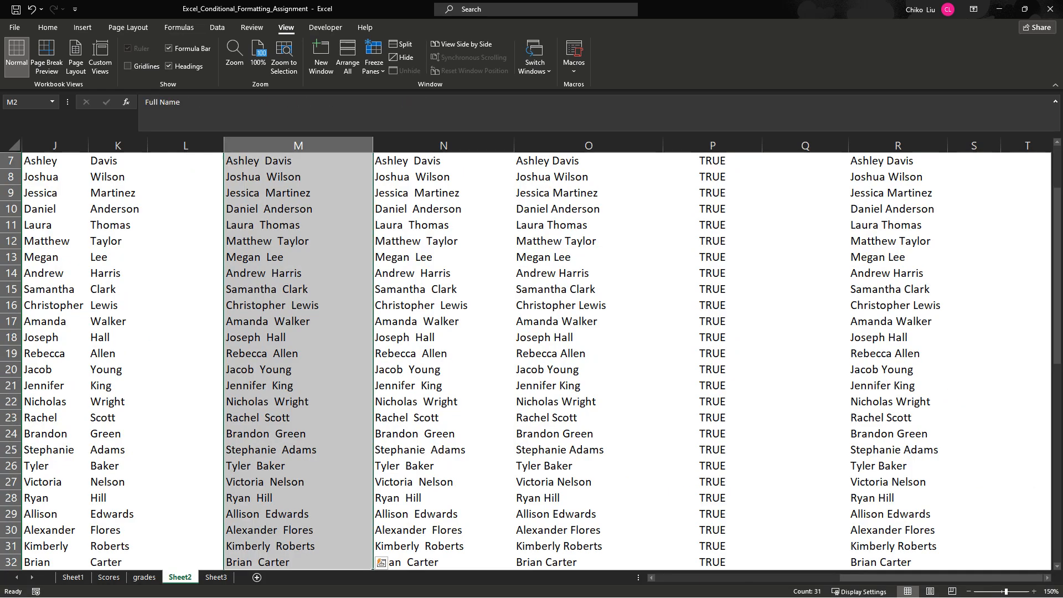
- Narrow the Full Name columns M, N and O on Sheet2 to fit their names and headings
click(969, 592)
click(969, 592)
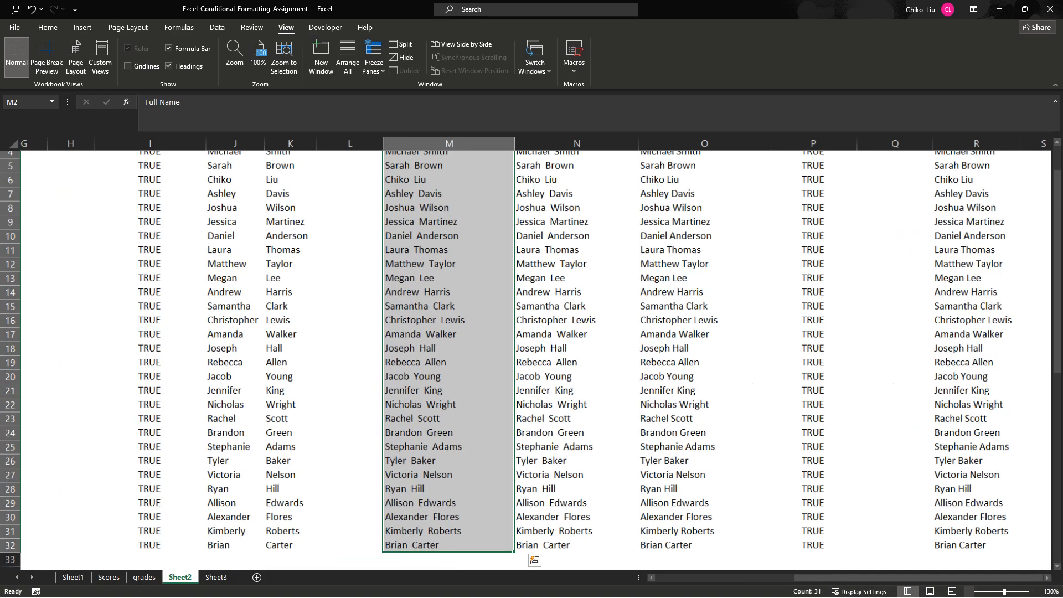
click(969, 592)
click(969, 592)
click(969, 592)
click(969, 592)
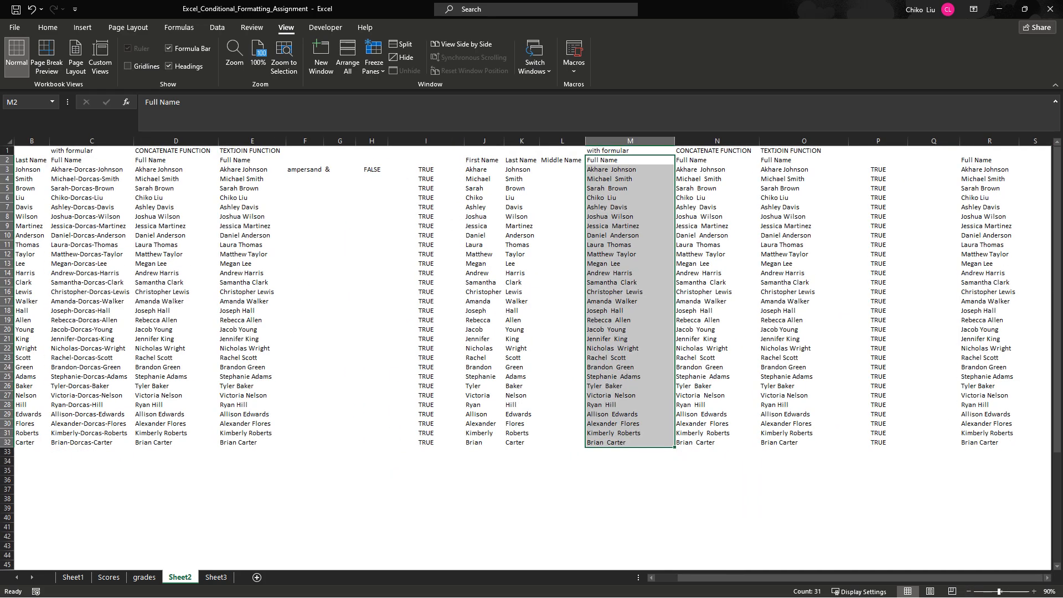
click(1033, 591)
click(1034, 591)
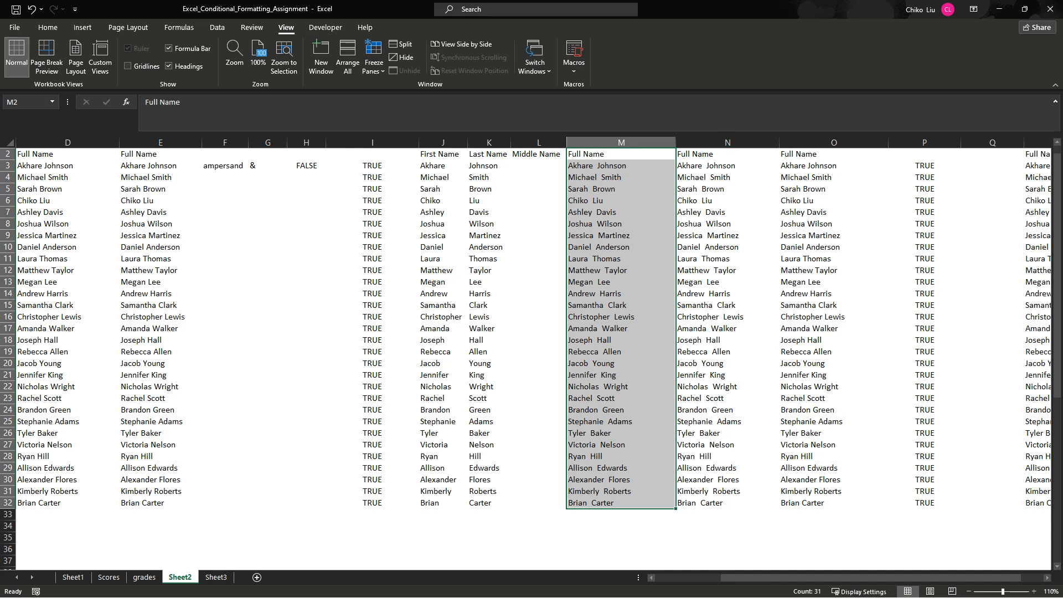
double_click(676, 142)
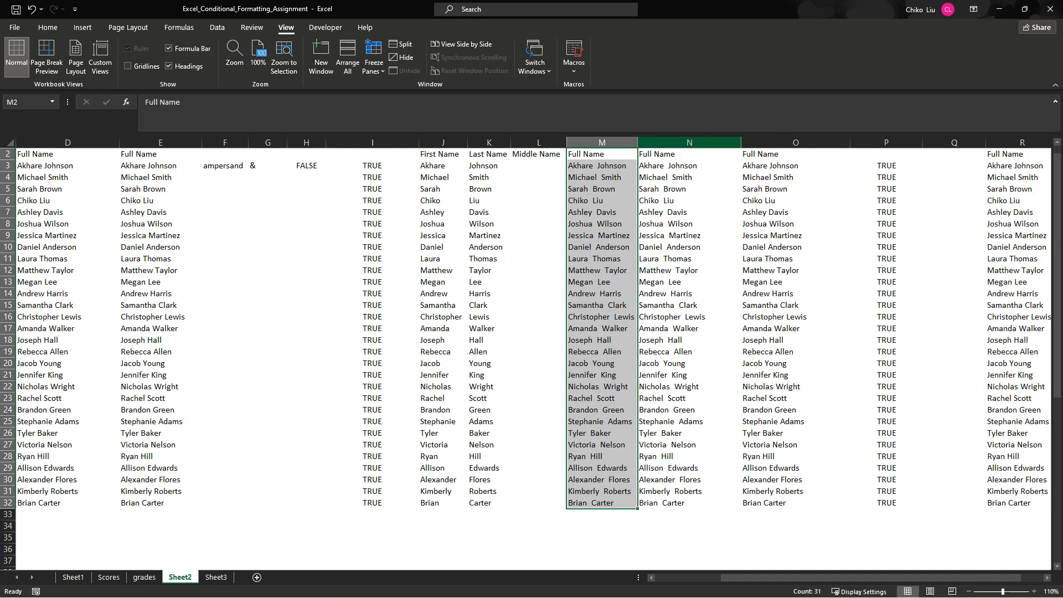
drag(741, 143, 738, 142)
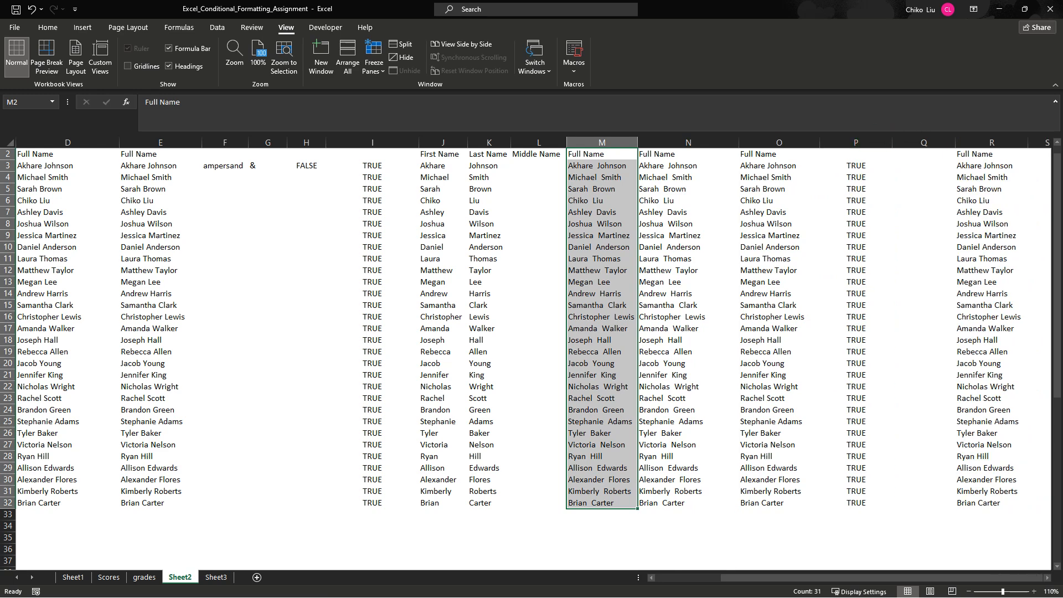
click(738, 142)
click(738, 143)
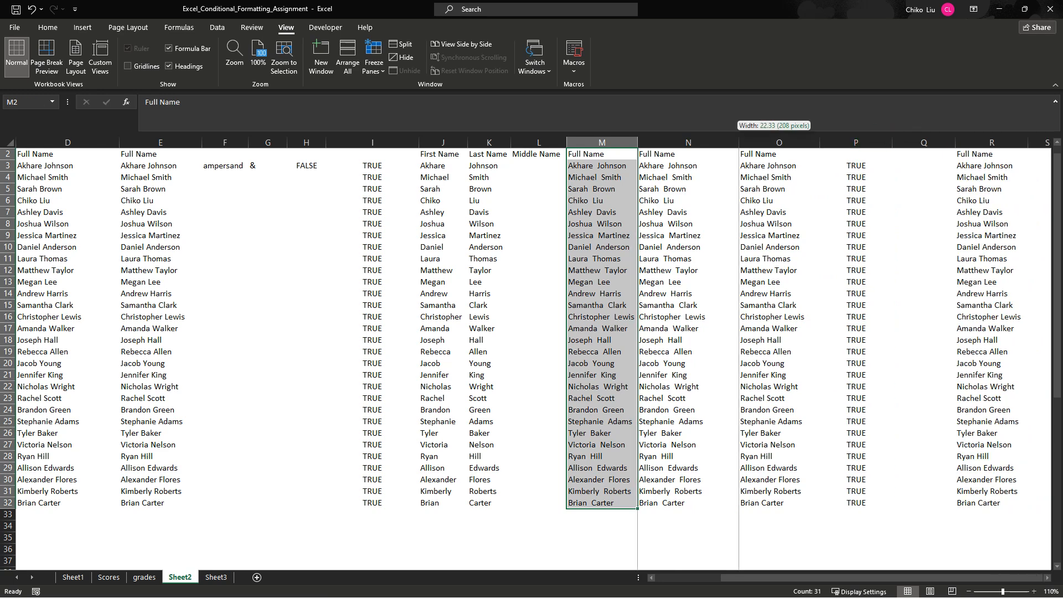
- Check the Full Name header cells M2, N2 and O2 and narrow column P
scroll(531, 355, down, 12)
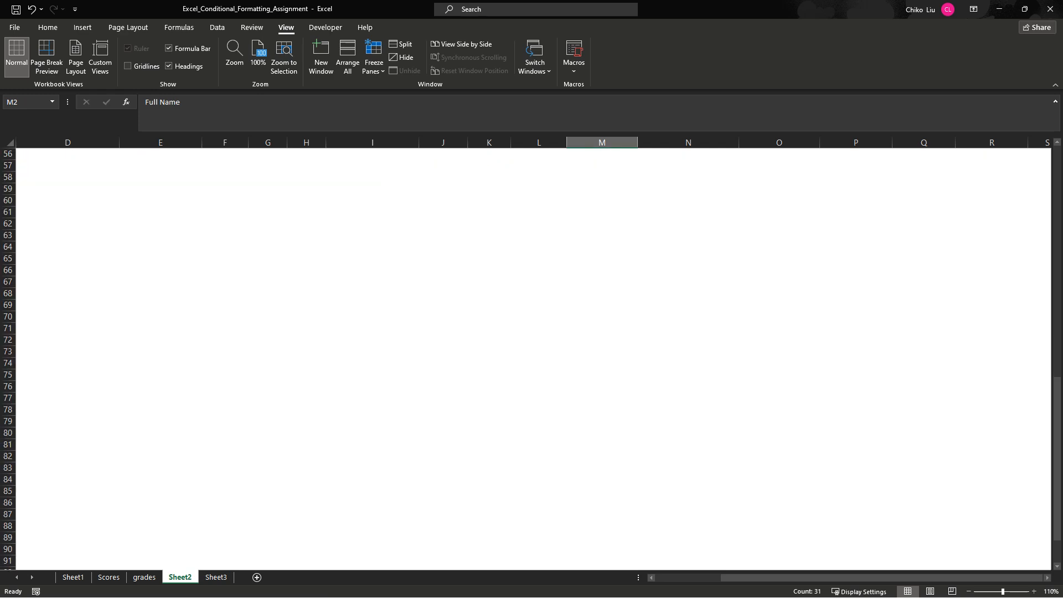
scroll(532, 354, up, 12)
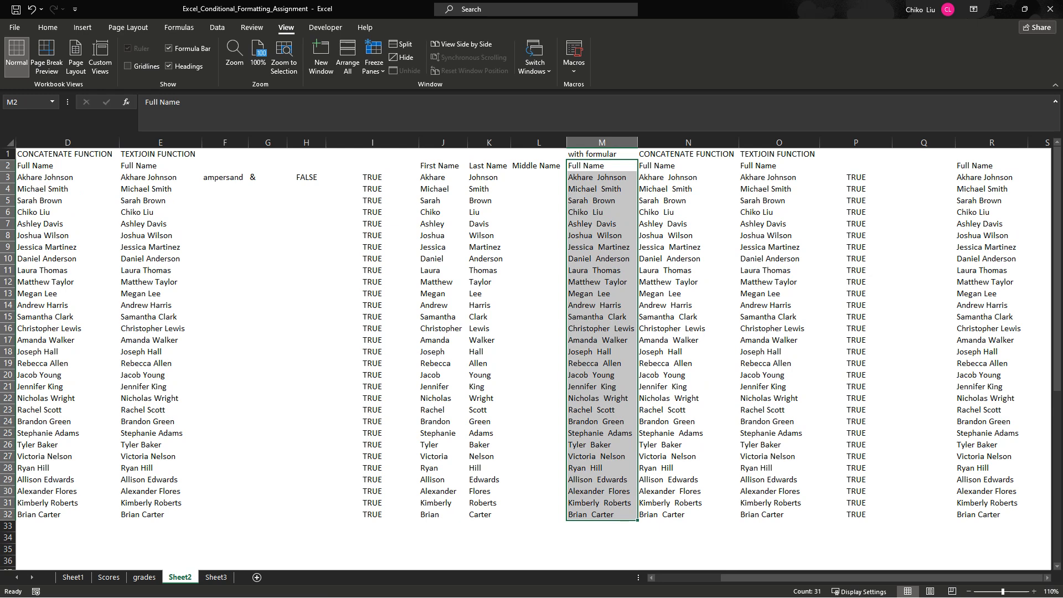
click(602, 167)
click(688, 166)
click(779, 166)
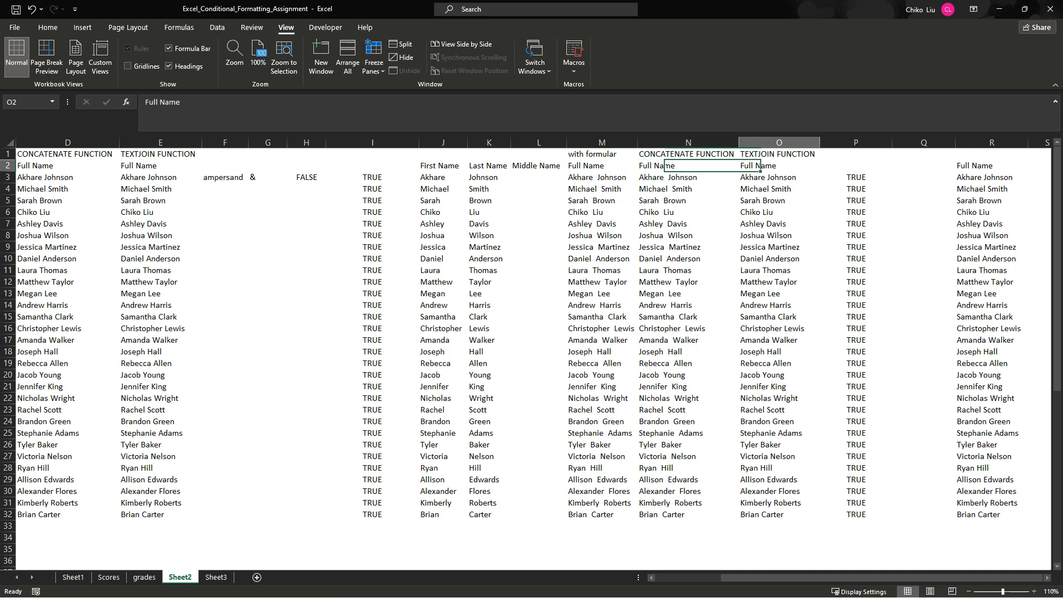
click(602, 166)
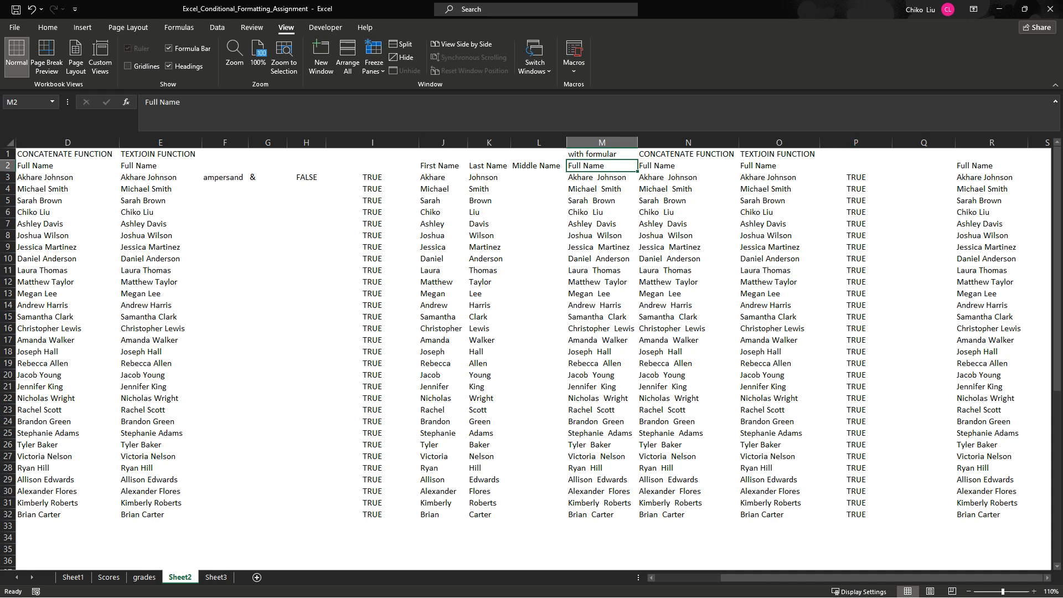
drag(892, 142, 861, 142)
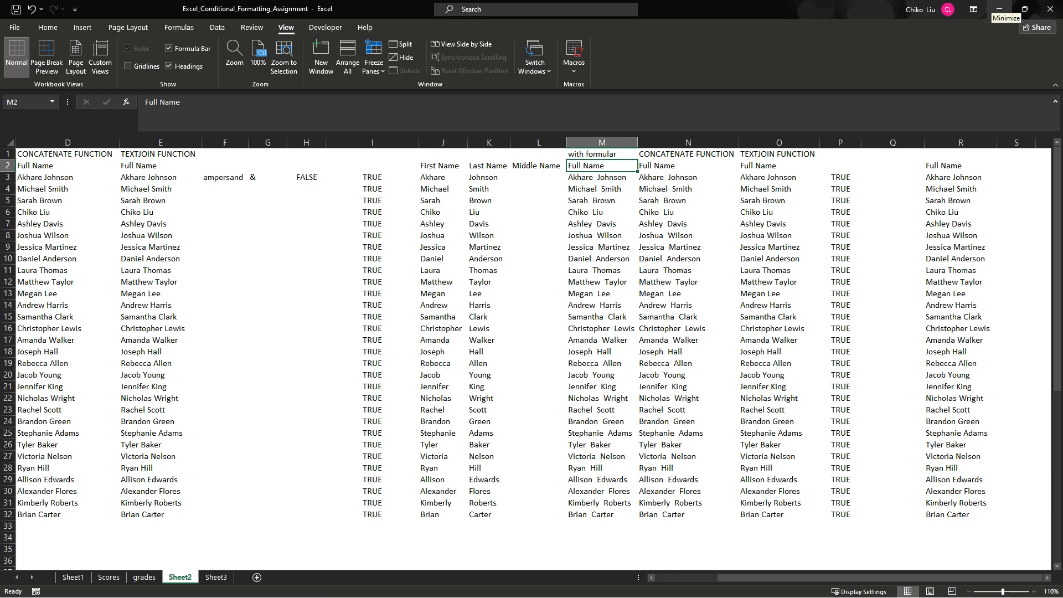
- Switch to the ActivityInfo browser window at full size and open the FEBSAN SURVEY form in the FEBSAN_RETRIAL database
click(999, 9)
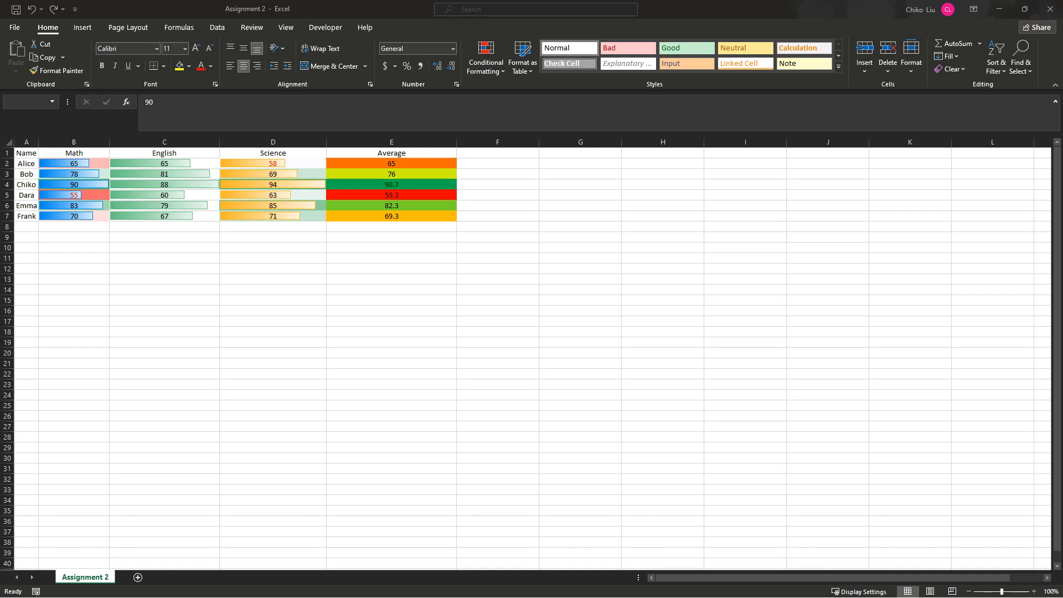
drag(0, 287, 492, 94)
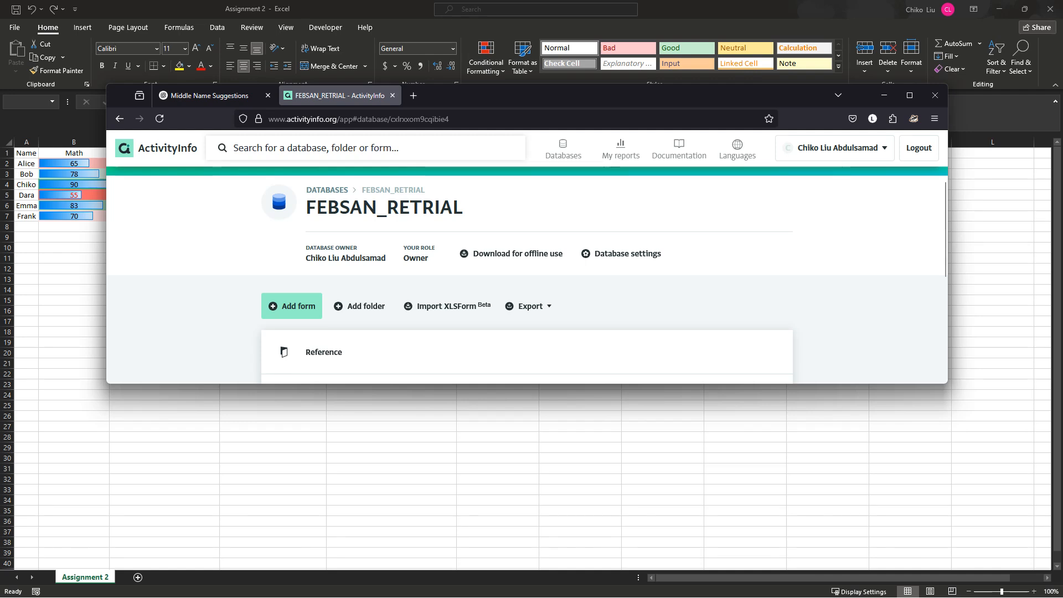
click(909, 96)
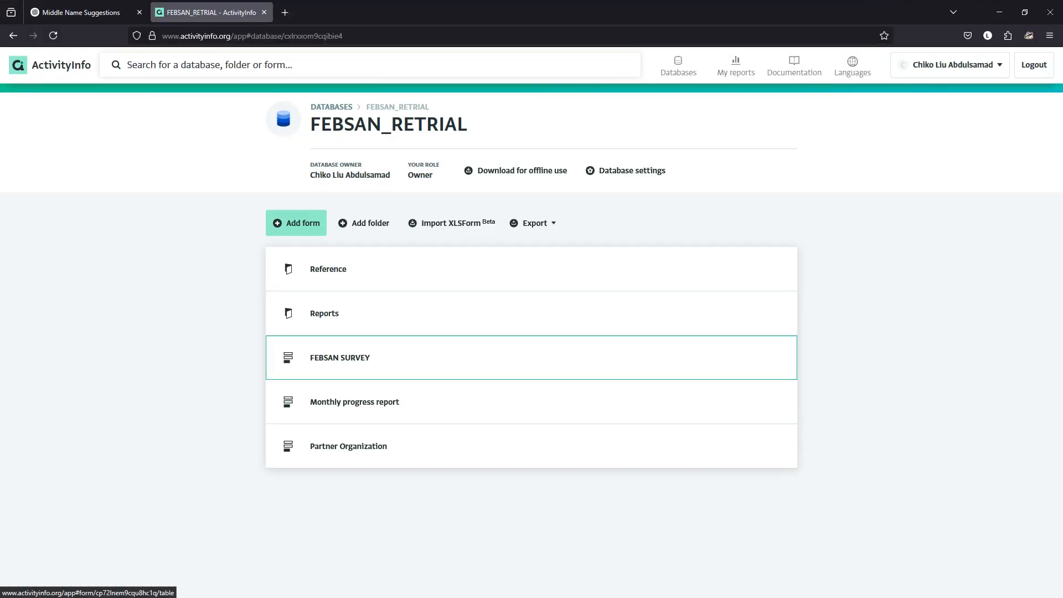
click(532, 357)
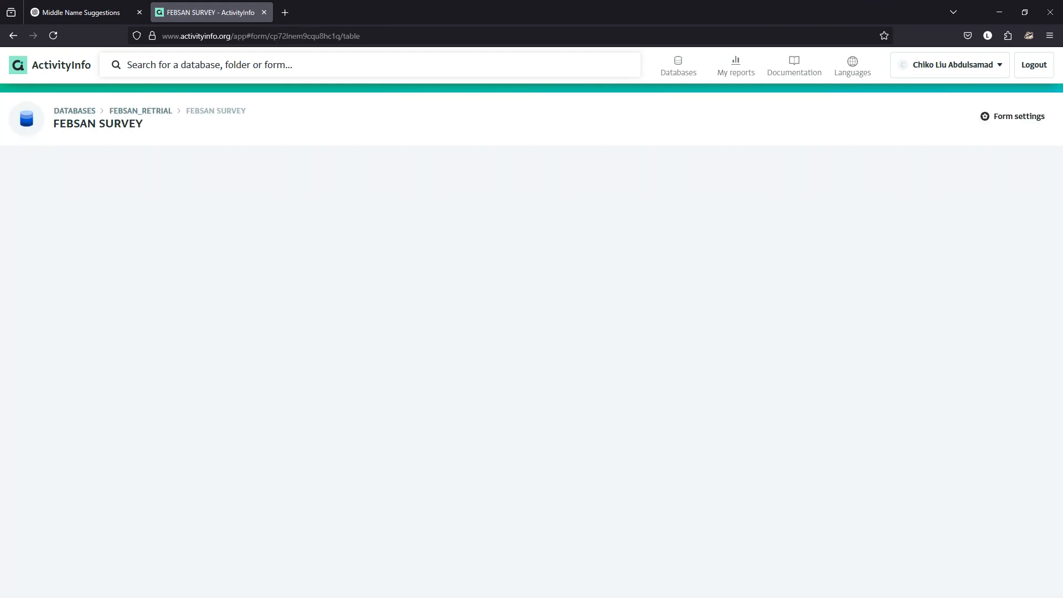
- Start a new survey record with the zone South South and the state Delta
click(44, 169)
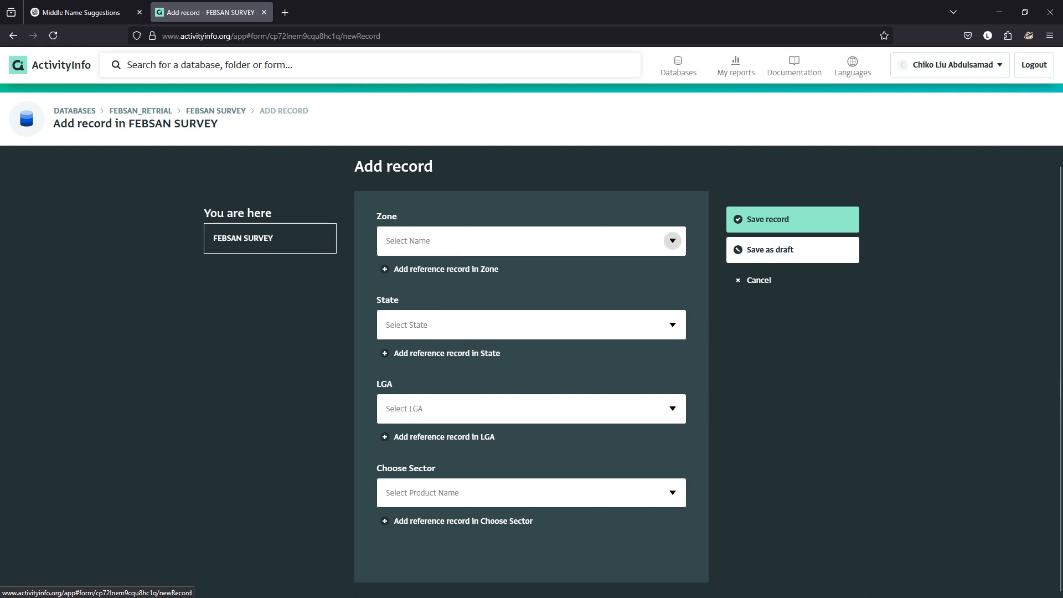
click(673, 240)
click(409, 358)
click(673, 325)
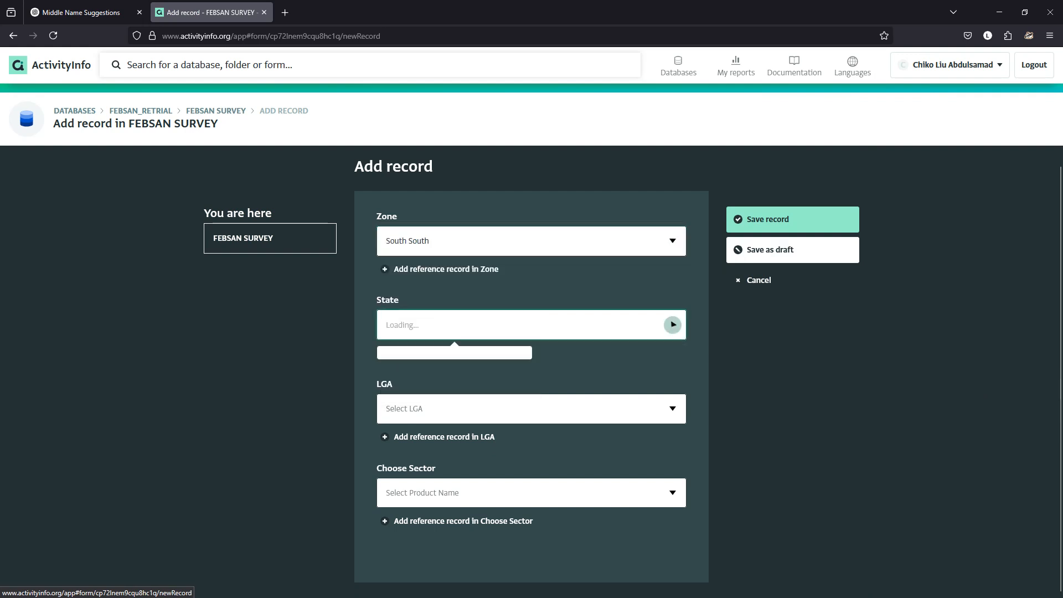
click(409, 425)
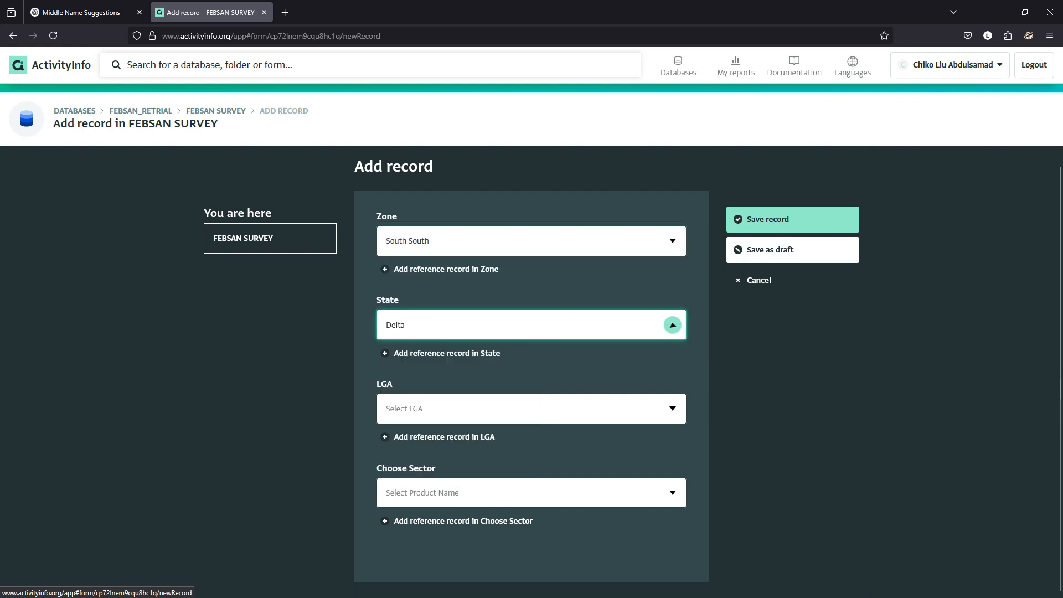
- Choose Ethiope East as the LGA and Fertilizer as the sector in the new survey record
click(673, 408)
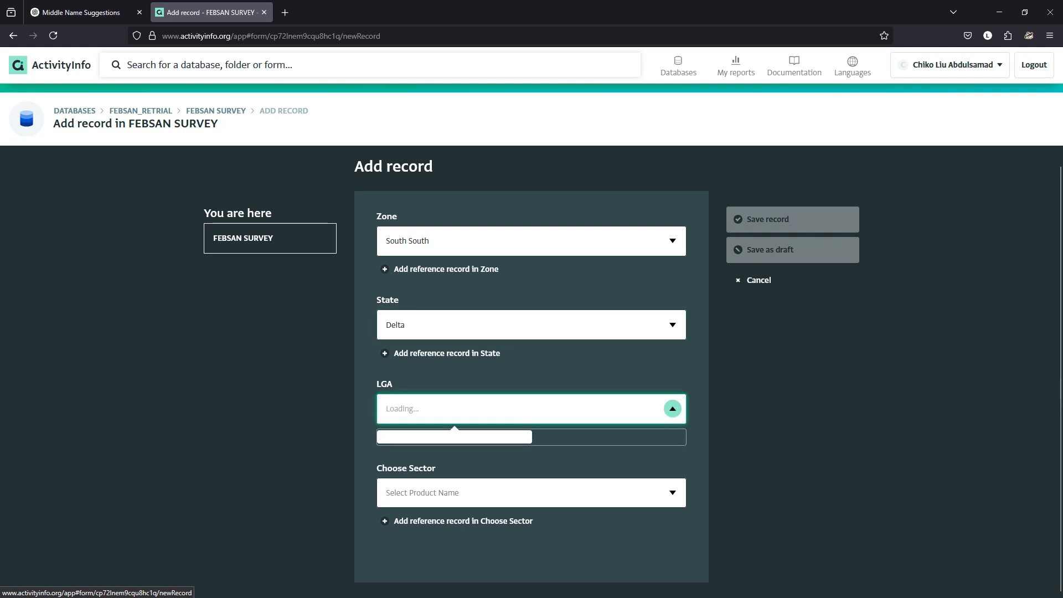
key(Down)
key(Down)
key(Down)
key(Down)
key(Return)
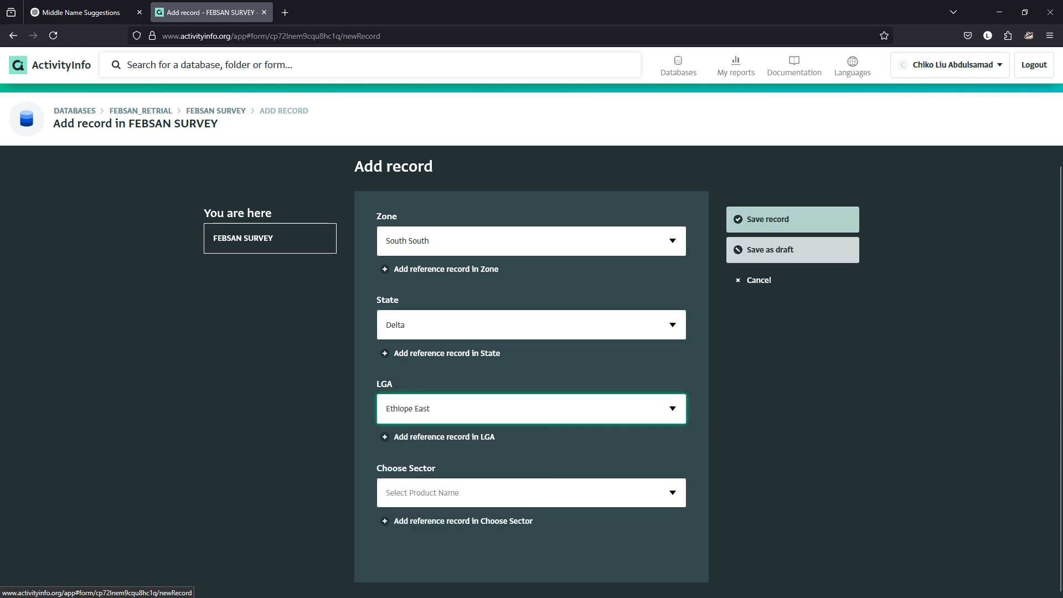
click(672, 493)
key(Down)
key(Return)
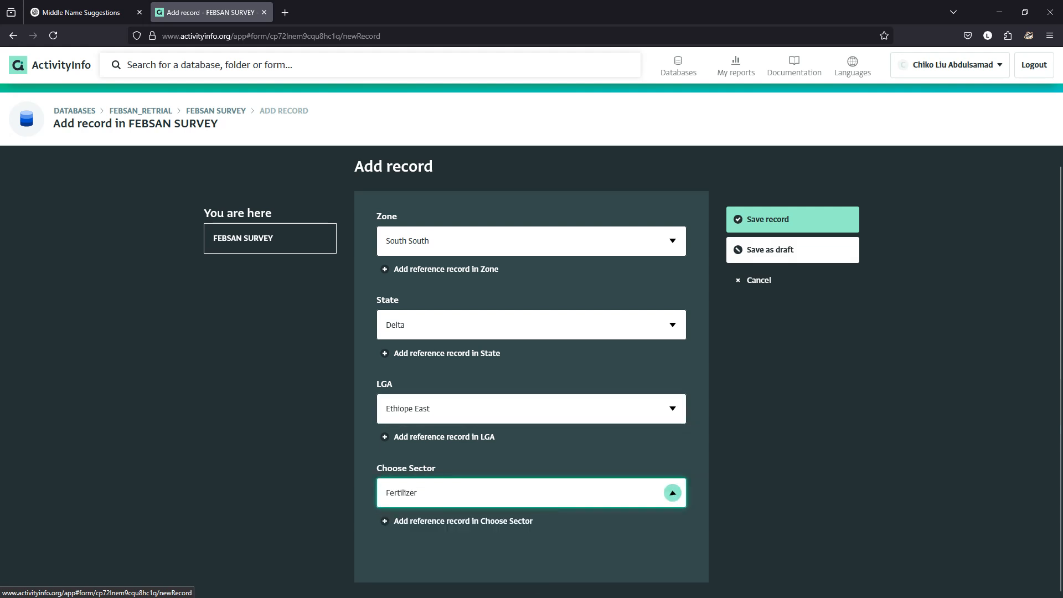
- Open and cancel a Fertilizers subform record, and return to the FEBSAN SURVEY table without saving
scroll(532, 365, down, 2)
click(532, 512)
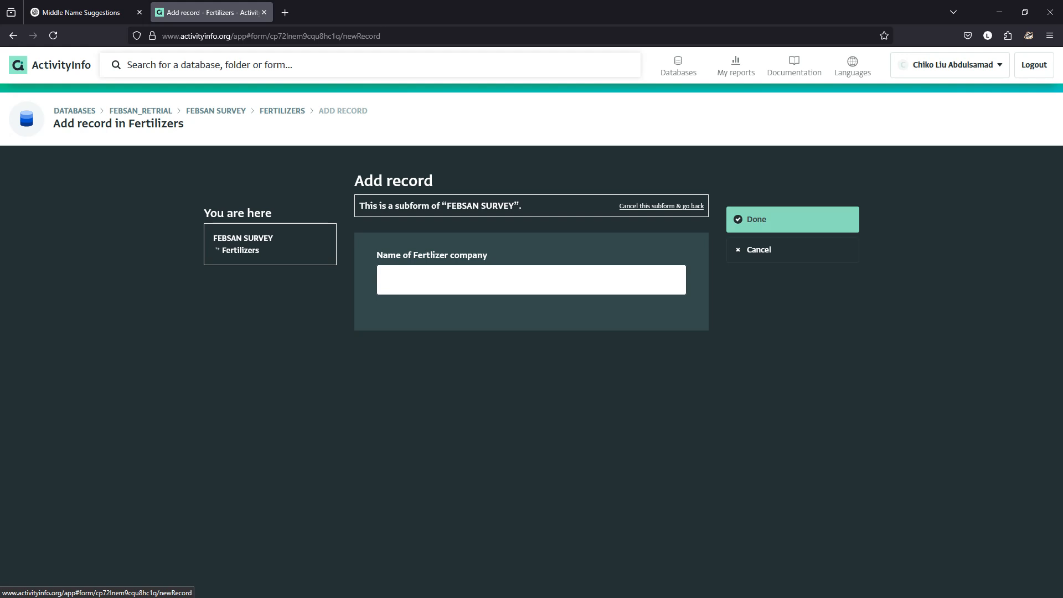
click(775, 250)
key(Return)
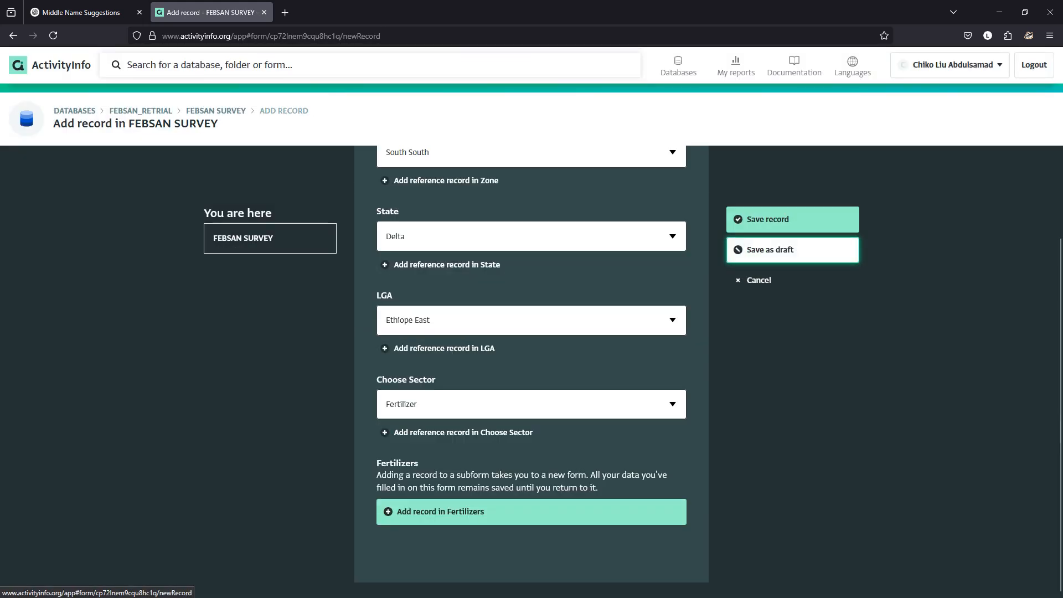
scroll(531, 181, up, 2)
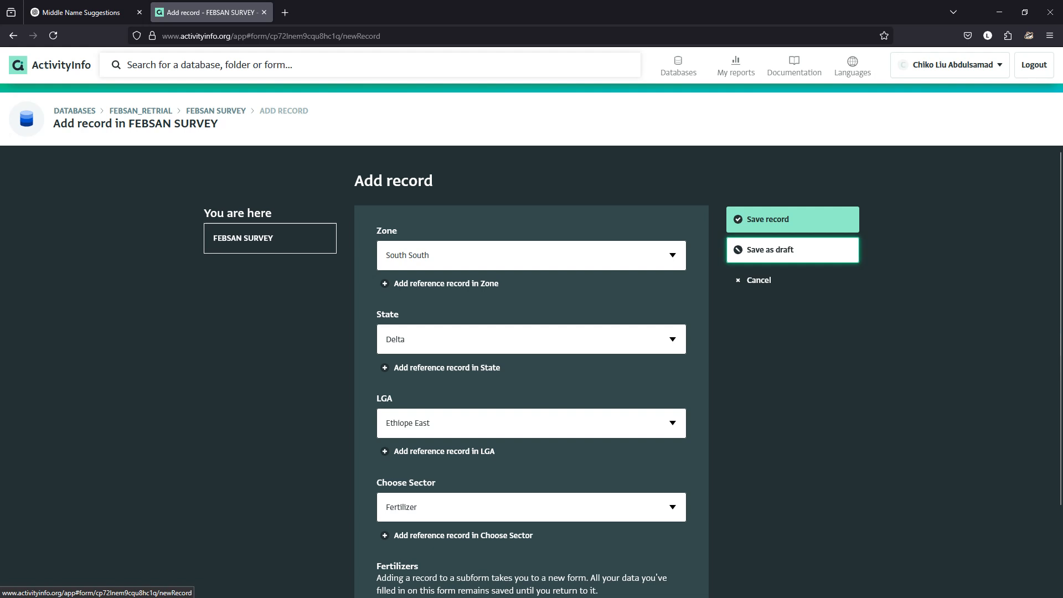
click(216, 111)
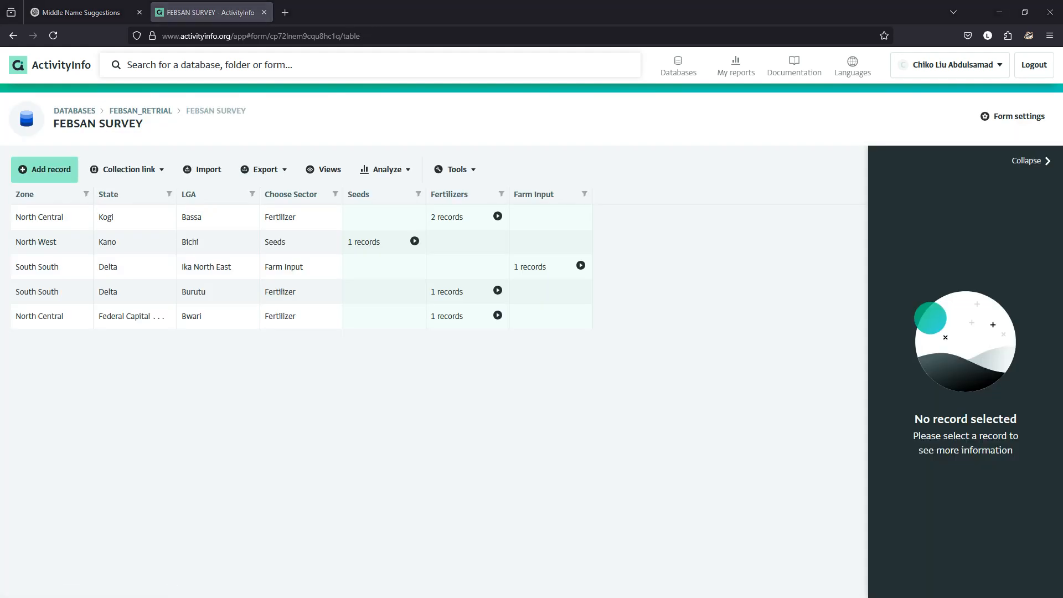
- Switch to the Chrome window and open the suggested ActivityInfo address in a new tab
key(alt+Tab)
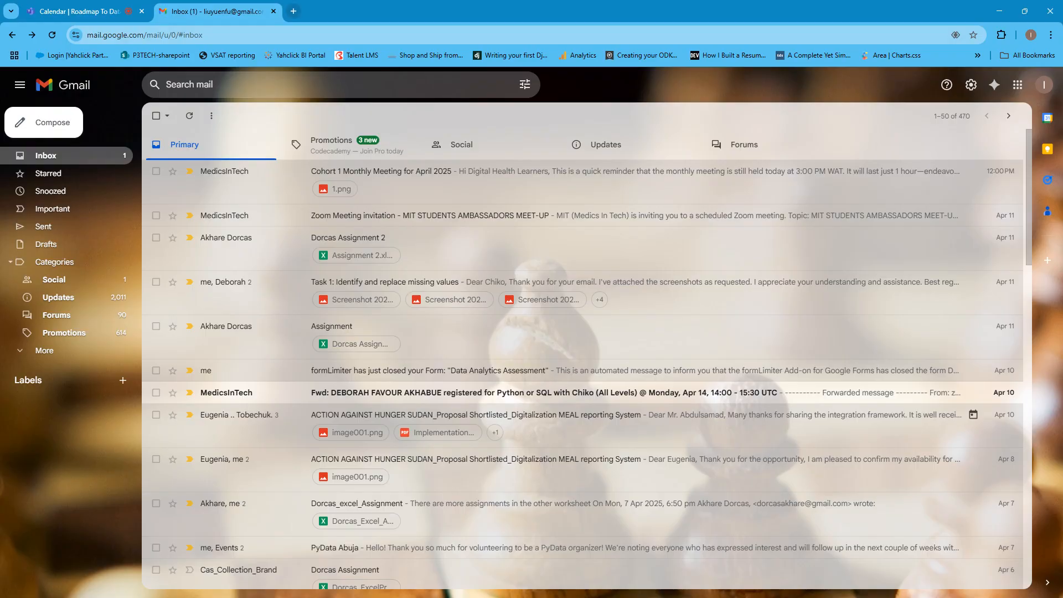
key(ctrl+t)
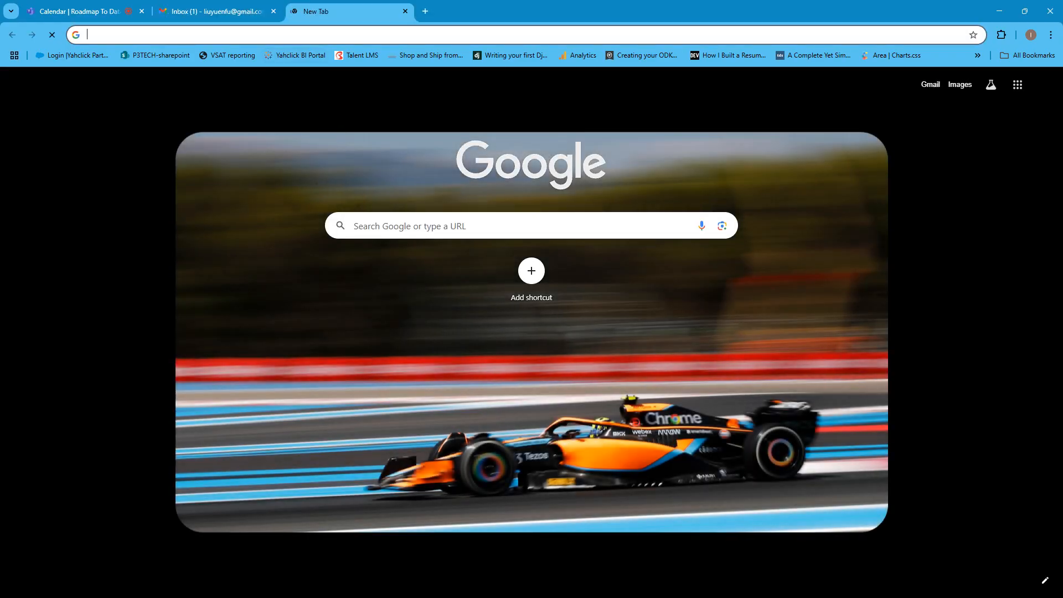
text(acrt)
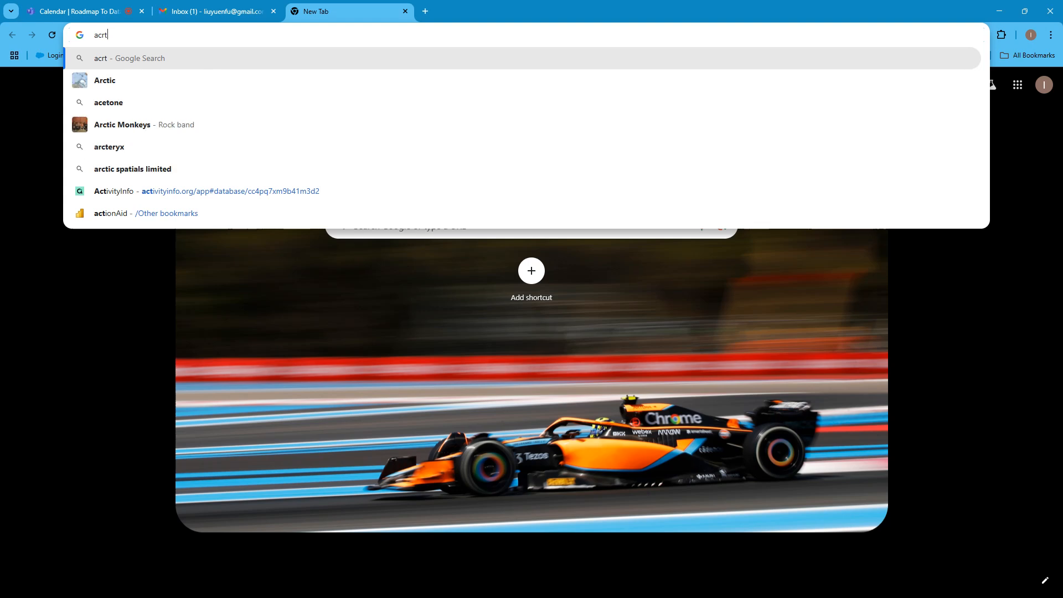
key(BackSpace)
key(BackSpace)
key(Down)
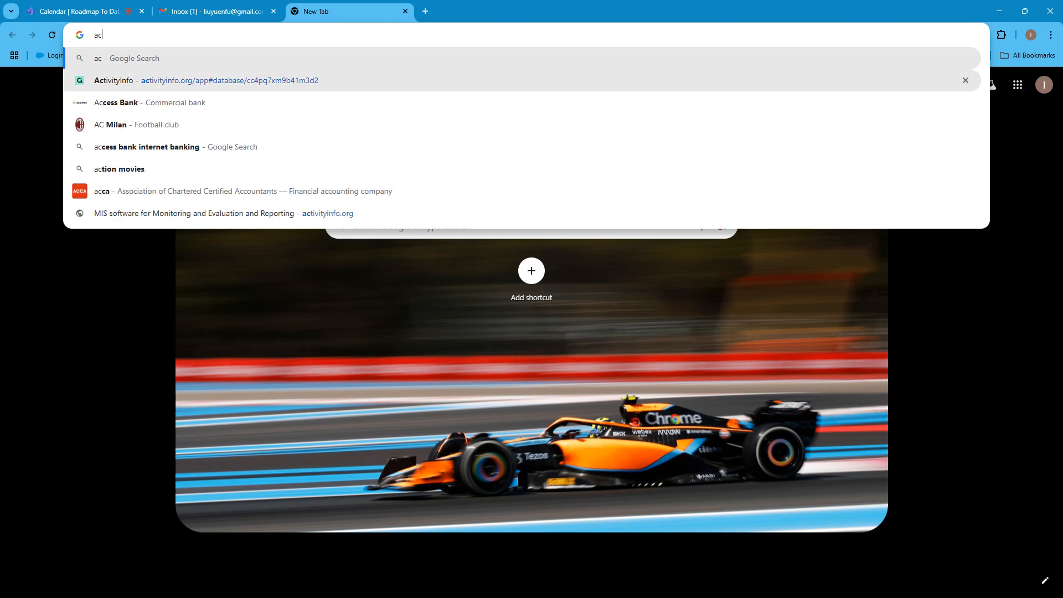
key(Return)
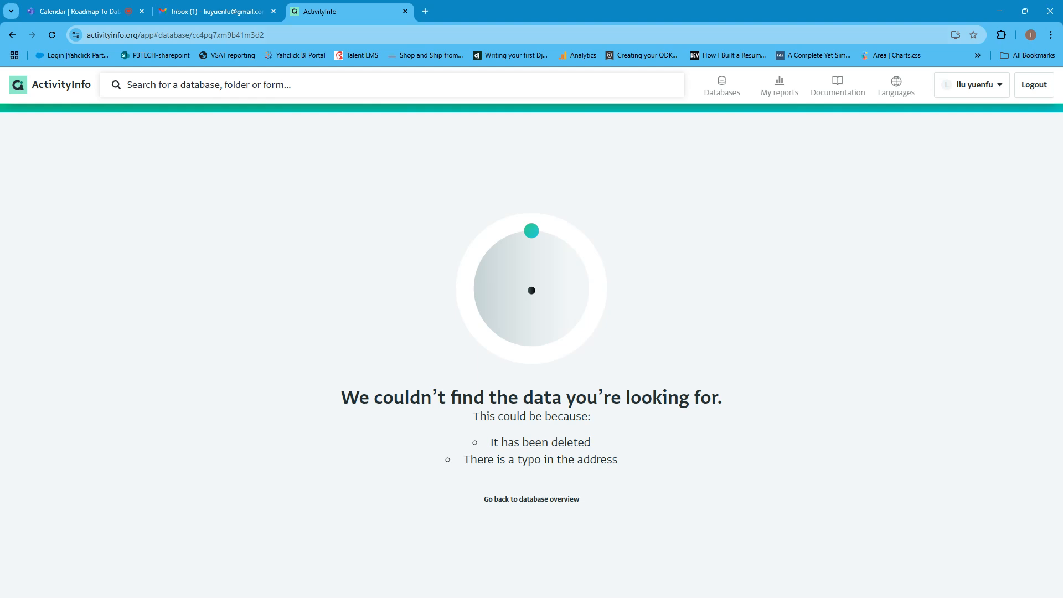
- Look into the FEBSAN database from the database list and open FEBSAN_RETRIAL instead
click(722, 86)
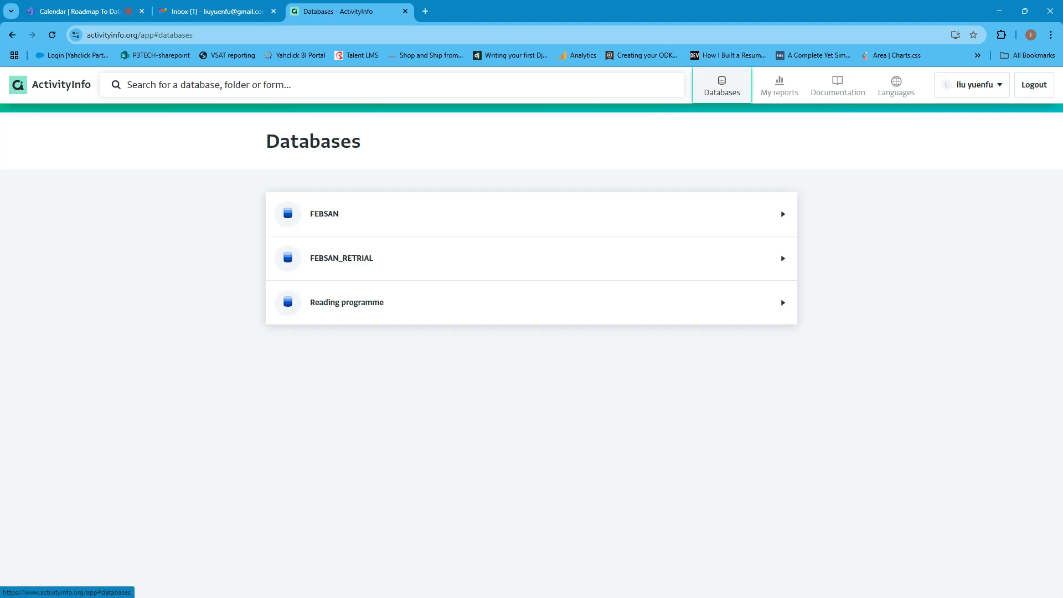
click(388, 214)
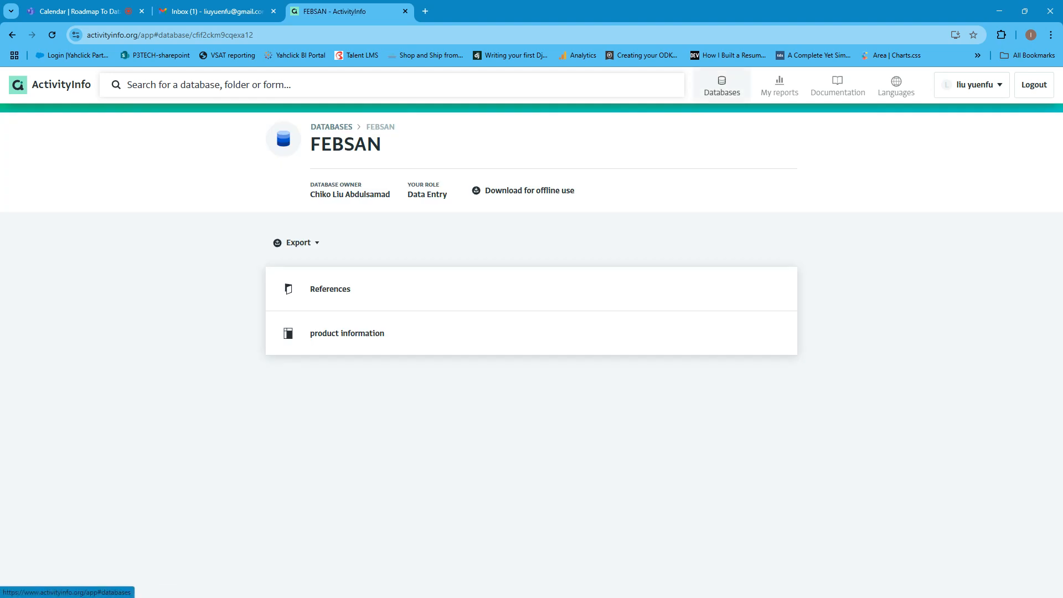
click(722, 86)
click(388, 256)
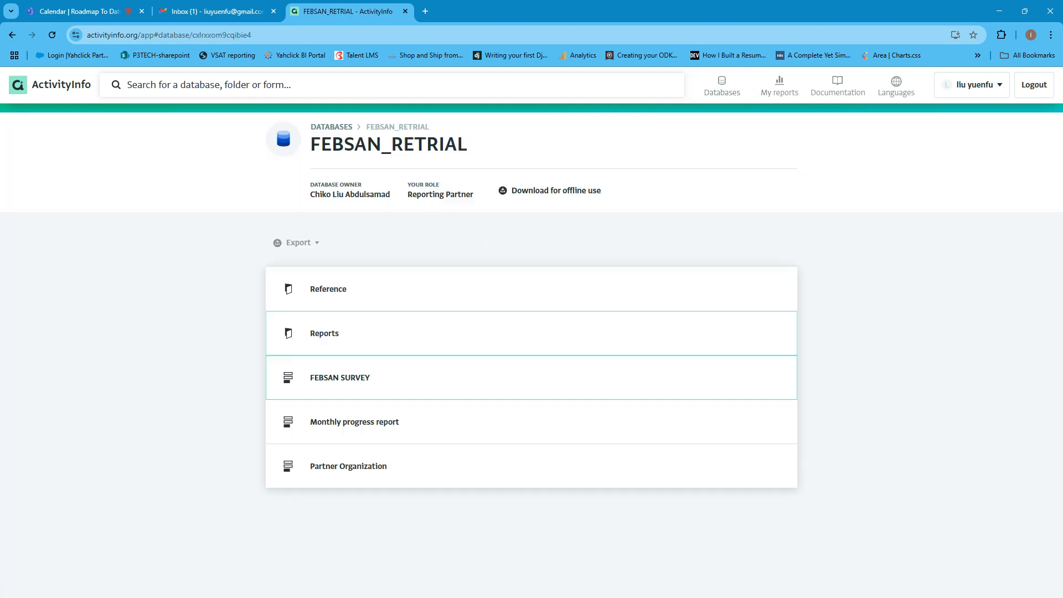
- Open the FEBSAN SURVEY form with its record panel collapsed and move the Chrome window over the owner account's survey table
click(388, 377)
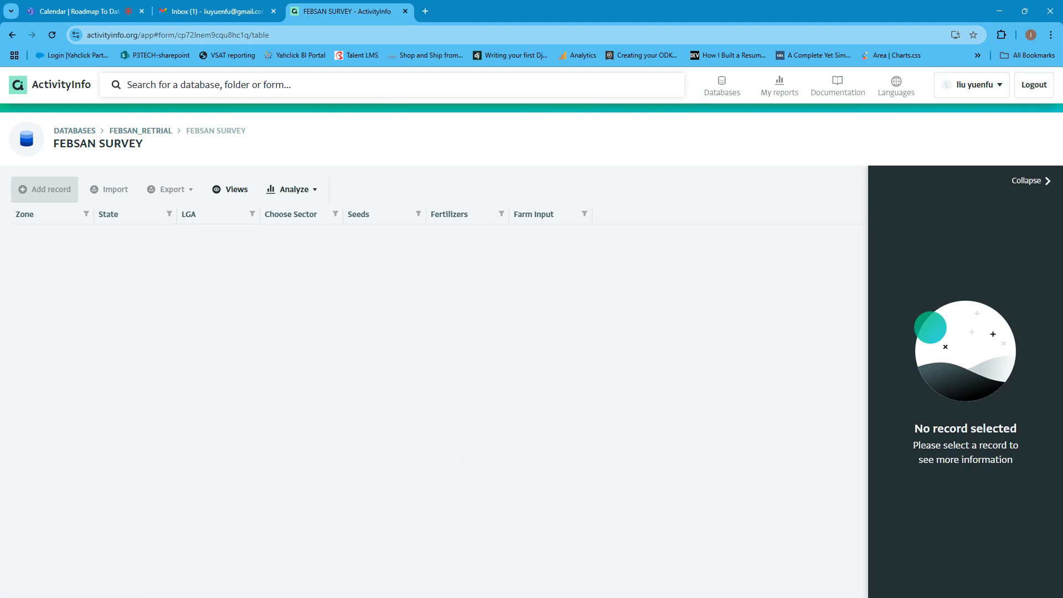
click(1031, 181)
drag(831, 11, 701, 293)
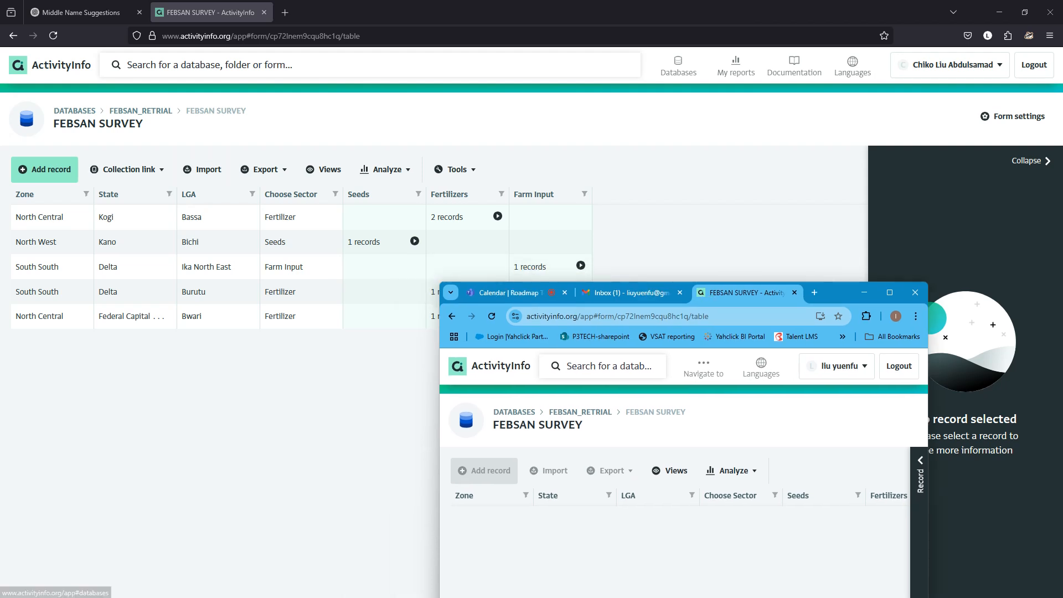
- Open the FEBSAN_RETRIAL database settings in the owner account and view the existing user's assigned role and permissions
click(75, 111)
click(342, 264)
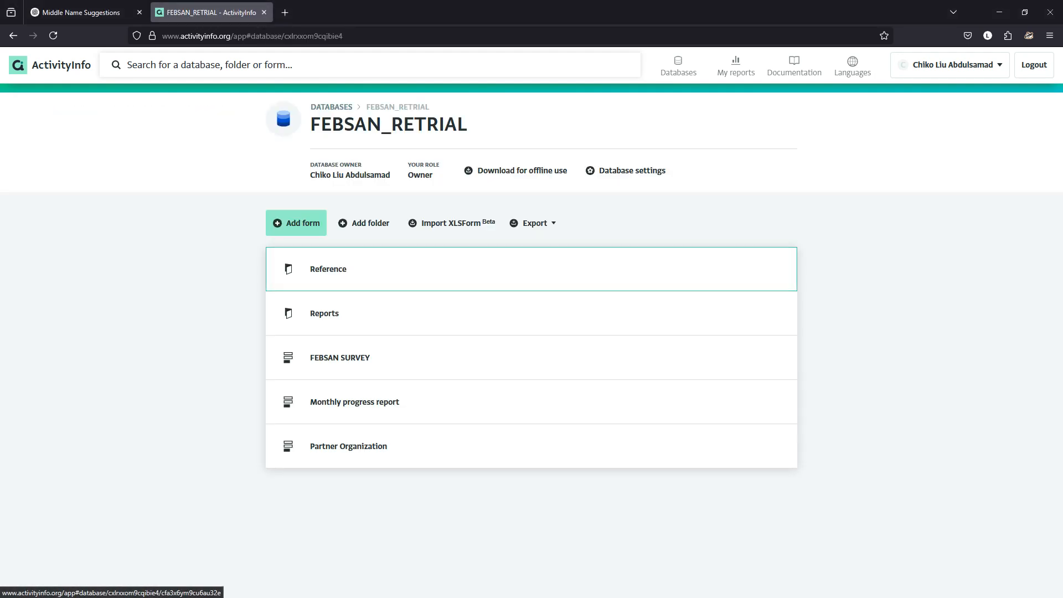
click(626, 171)
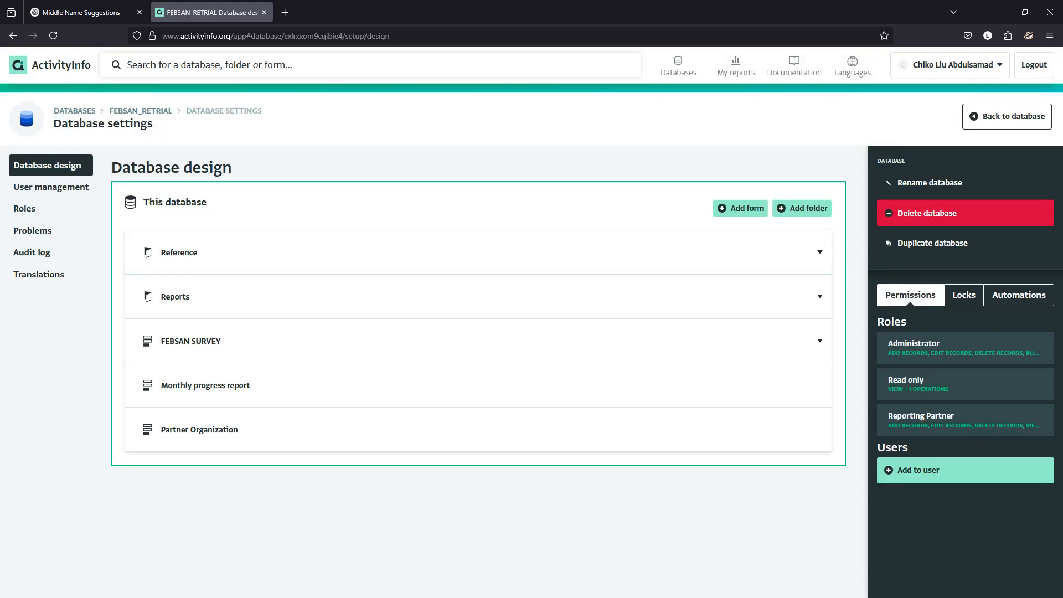
click(51, 188)
click(24, 209)
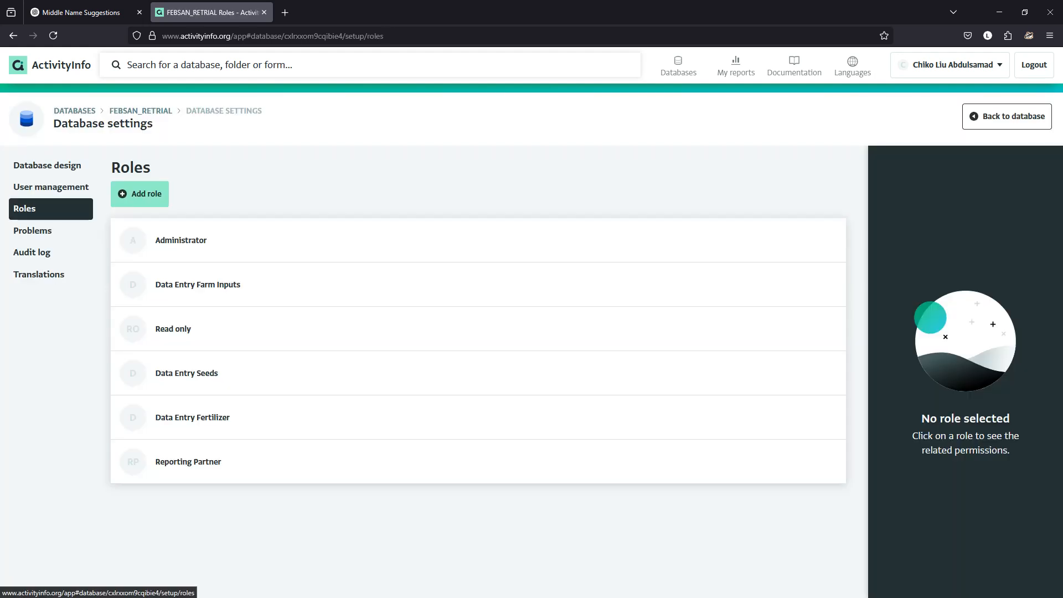
click(51, 187)
click(24, 209)
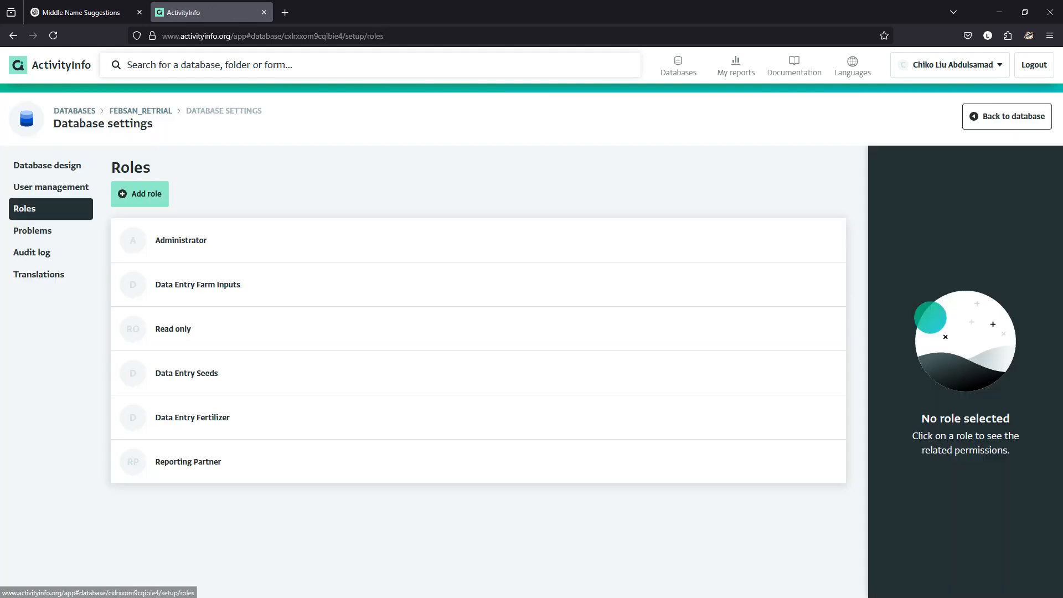
click(51, 188)
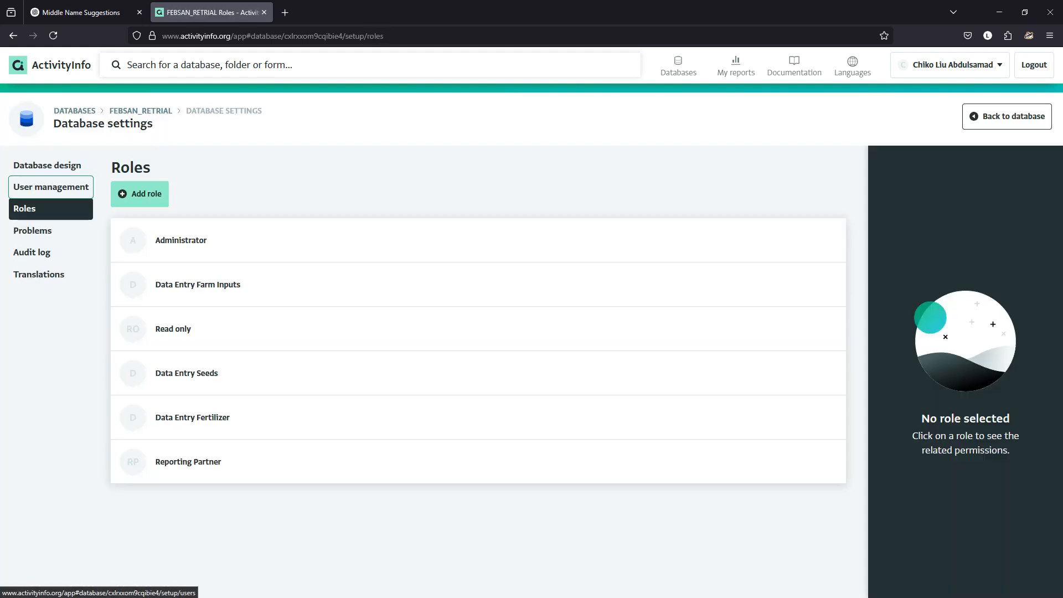
click(221, 283)
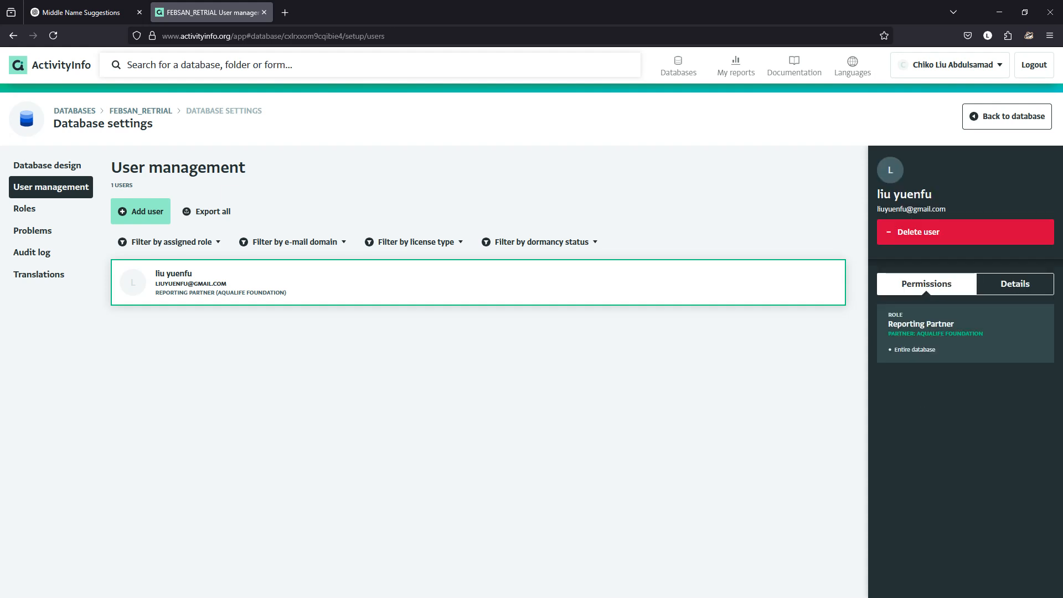
- Examine the Reporting Partner role's permitted operations and conditions for the entire database, and look at the Data Entry Fertilizer role's resources
click(25, 209)
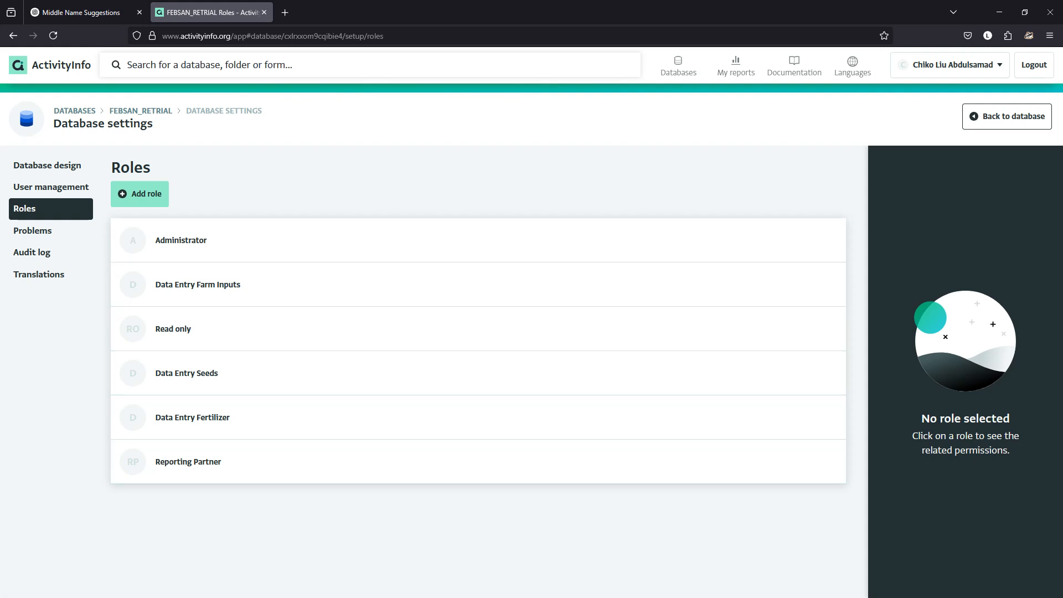
click(478, 462)
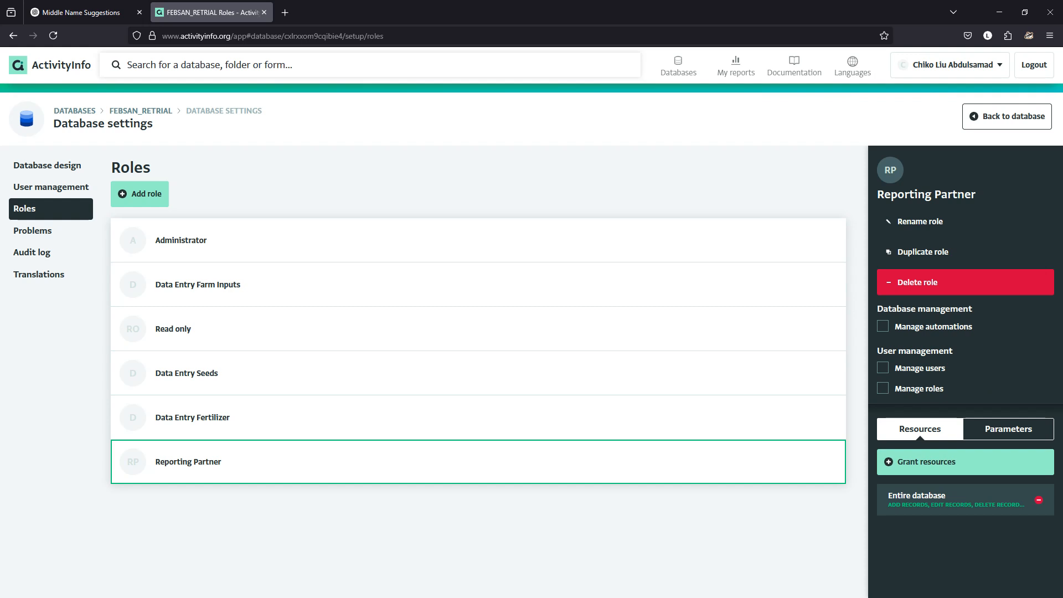
click(956, 500)
scroll(957, 500, down, 5)
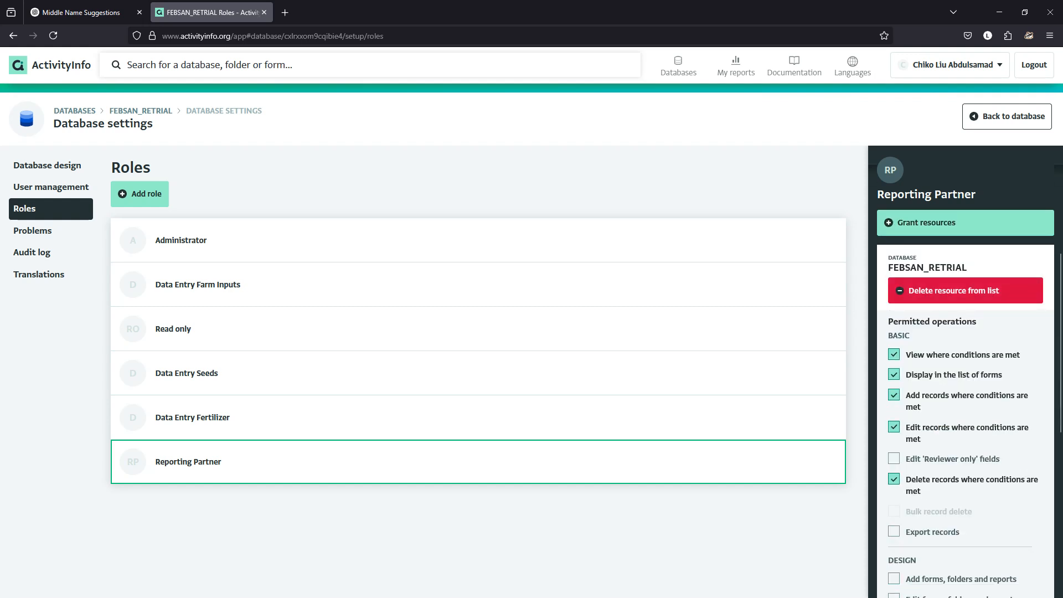
scroll(957, 500, down, 6)
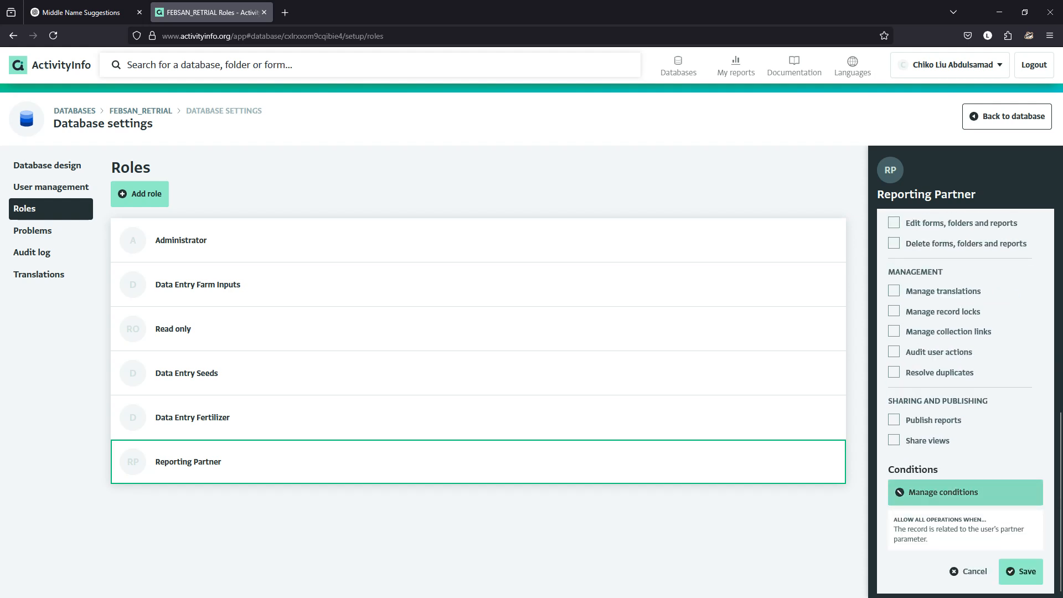
scroll(956, 500, up, 4)
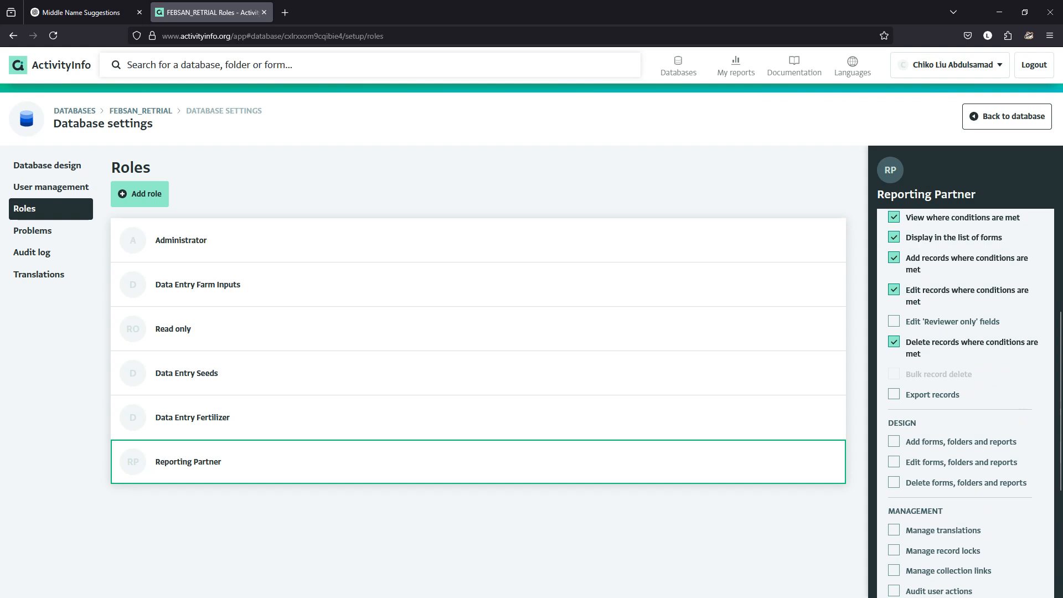
scroll(963, 405, up, 1)
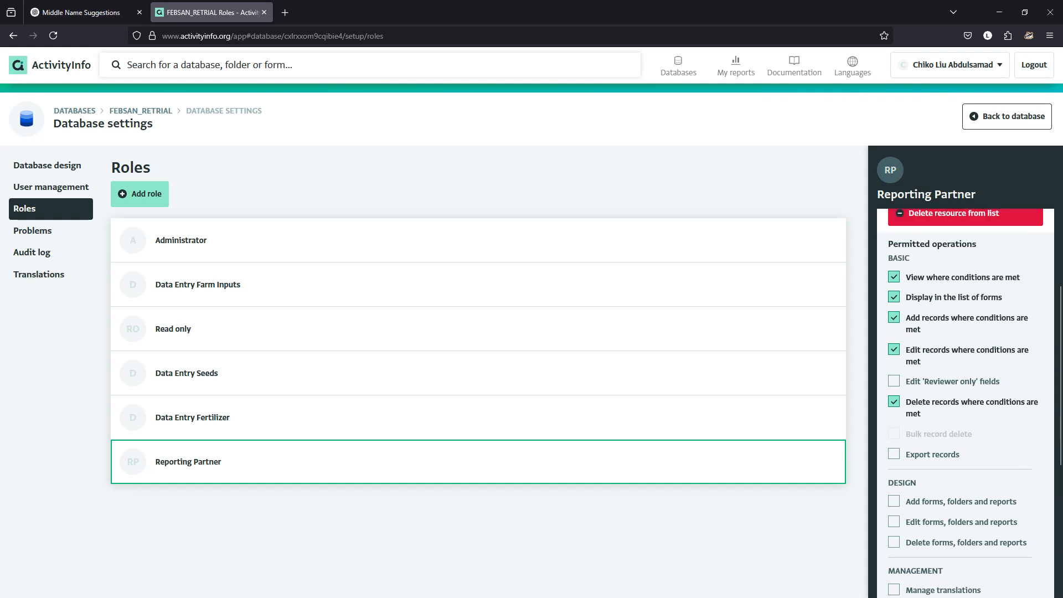
scroll(962, 404, up, 5)
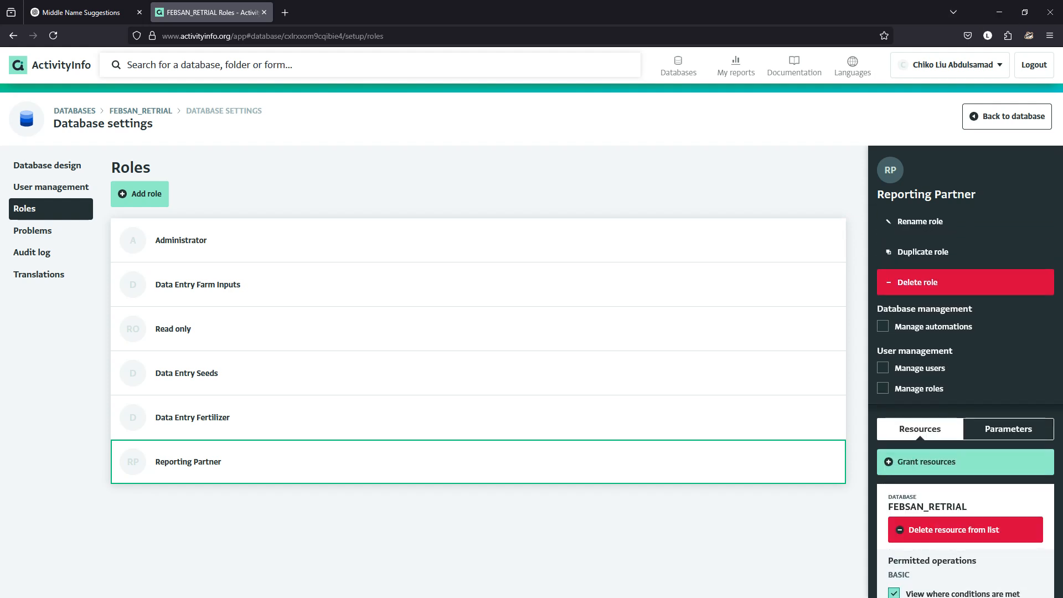
click(478, 418)
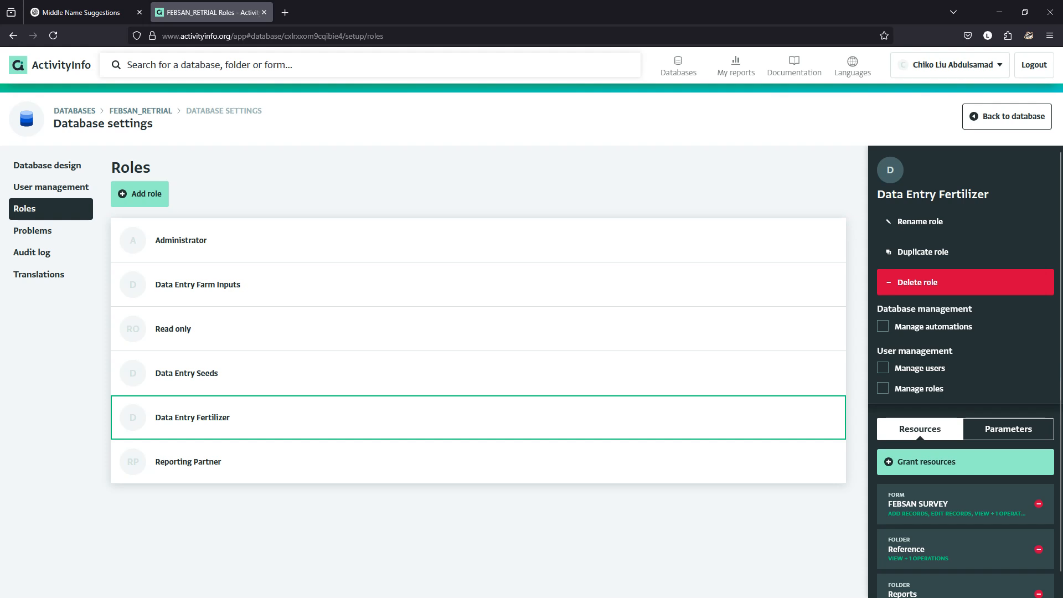
- Check the Reporting Partner user's details and permissions in user management, and delete that user from the database
click(51, 187)
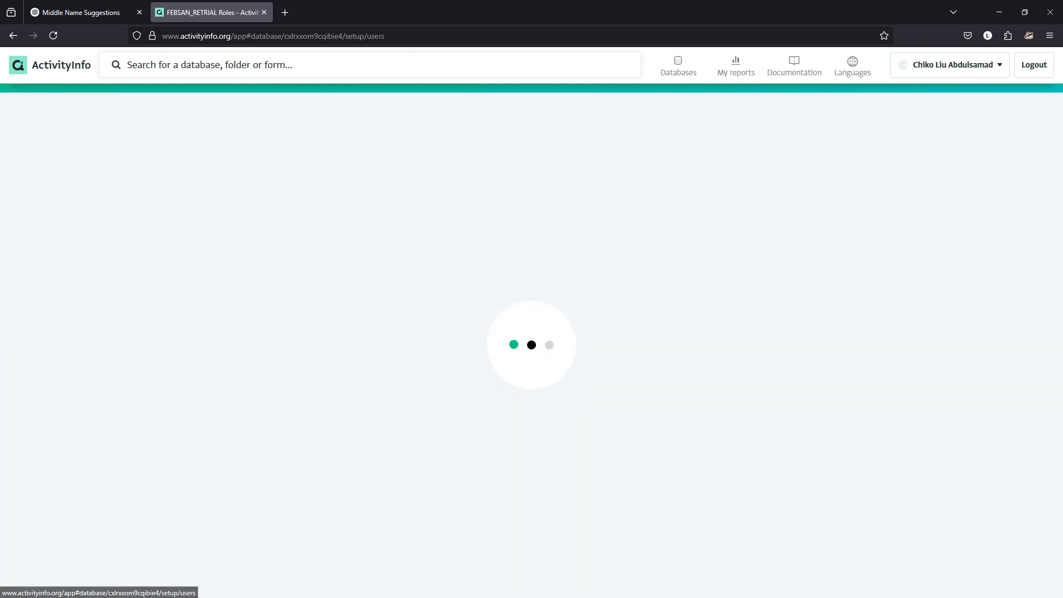
click(478, 282)
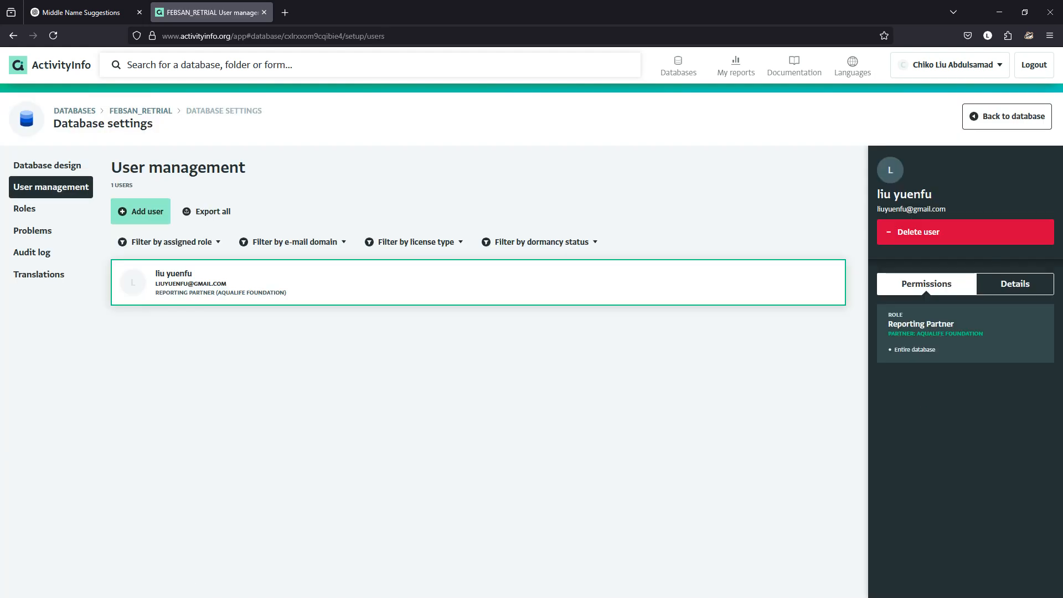
click(1015, 284)
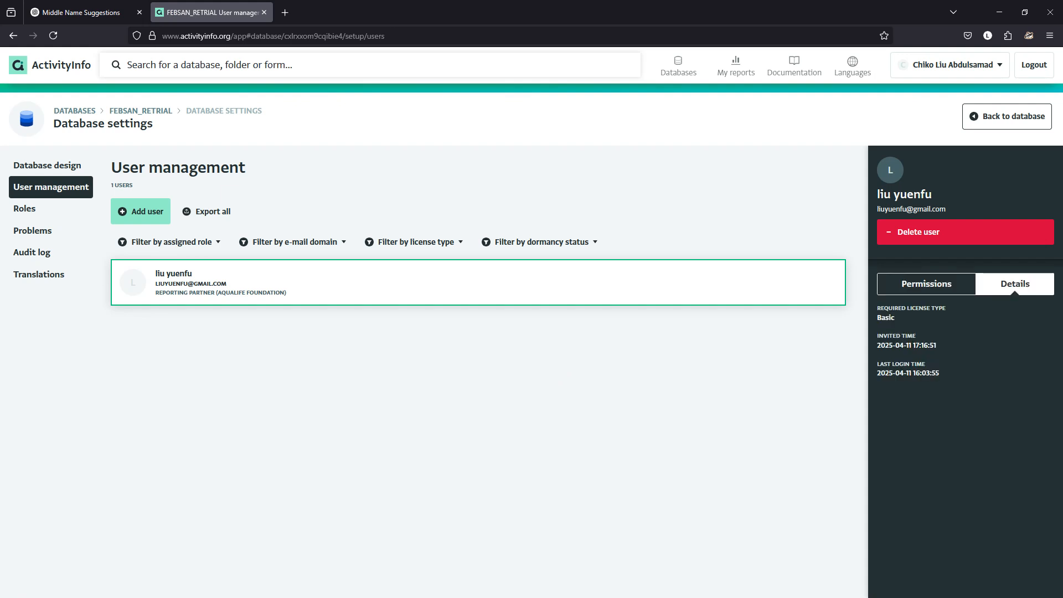
click(927, 284)
click(965, 231)
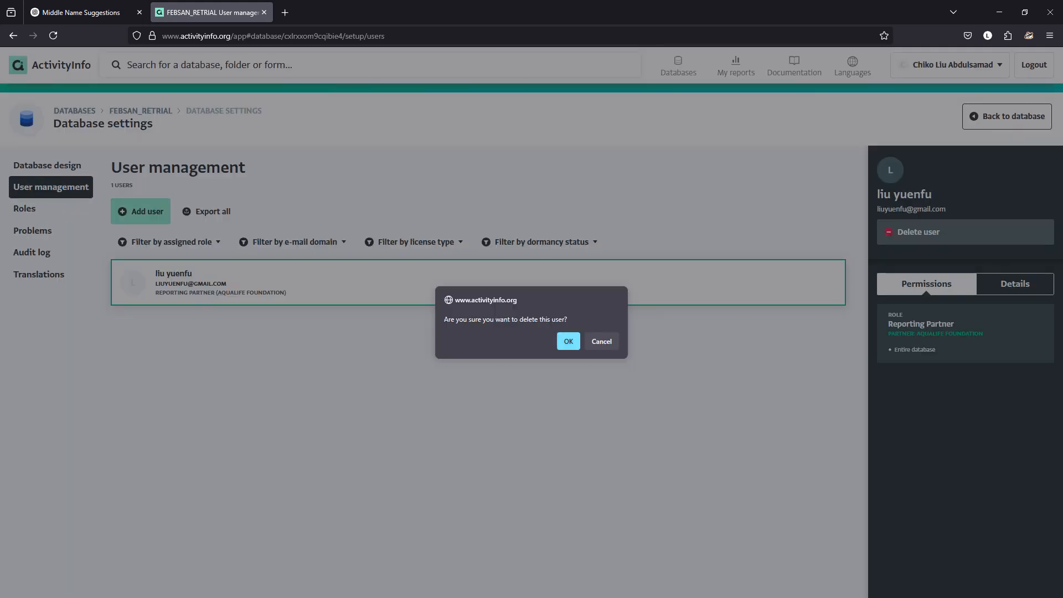
click(569, 341)
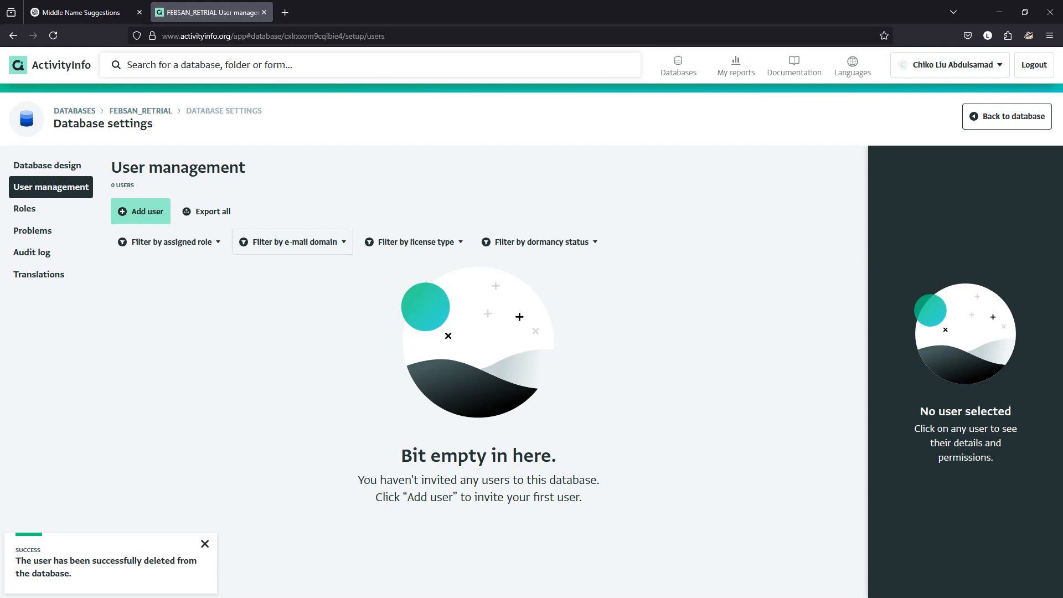
- Invite the deleted user again with their e-mail address and assign the Data Entry Fertilizer role
click(140, 211)
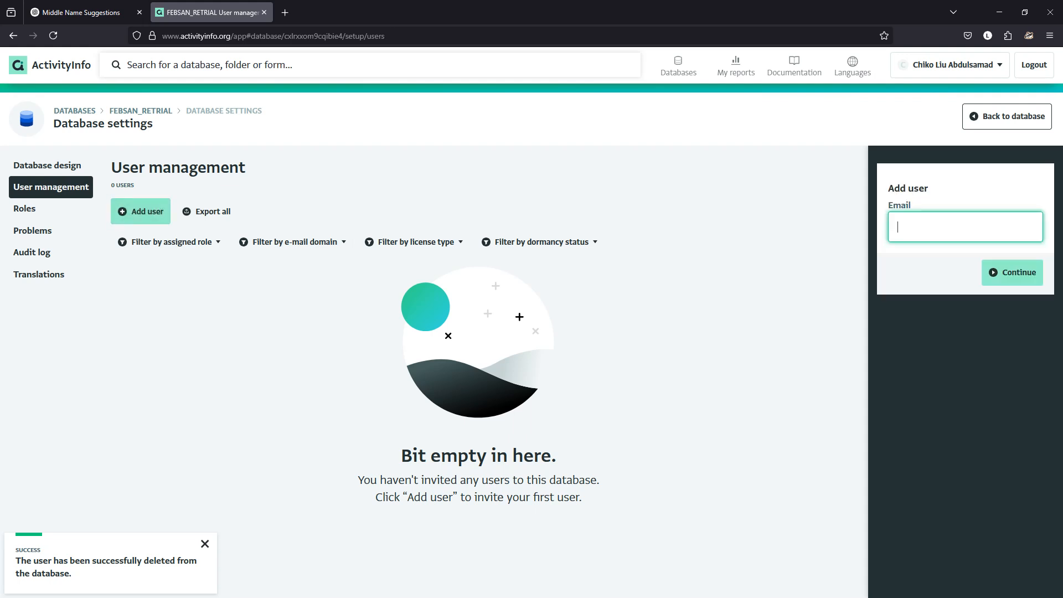
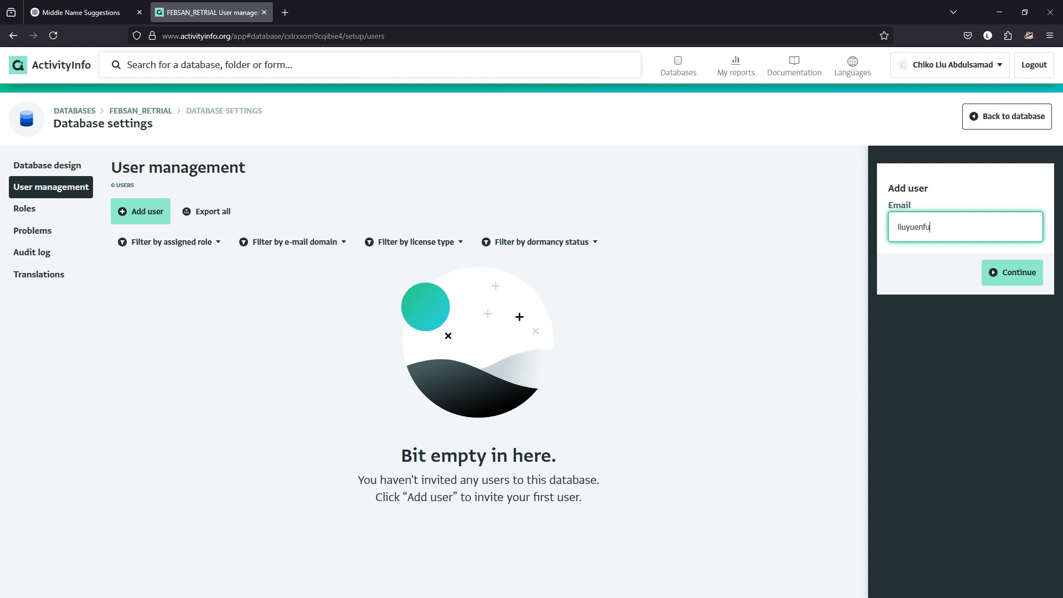
key(Return)
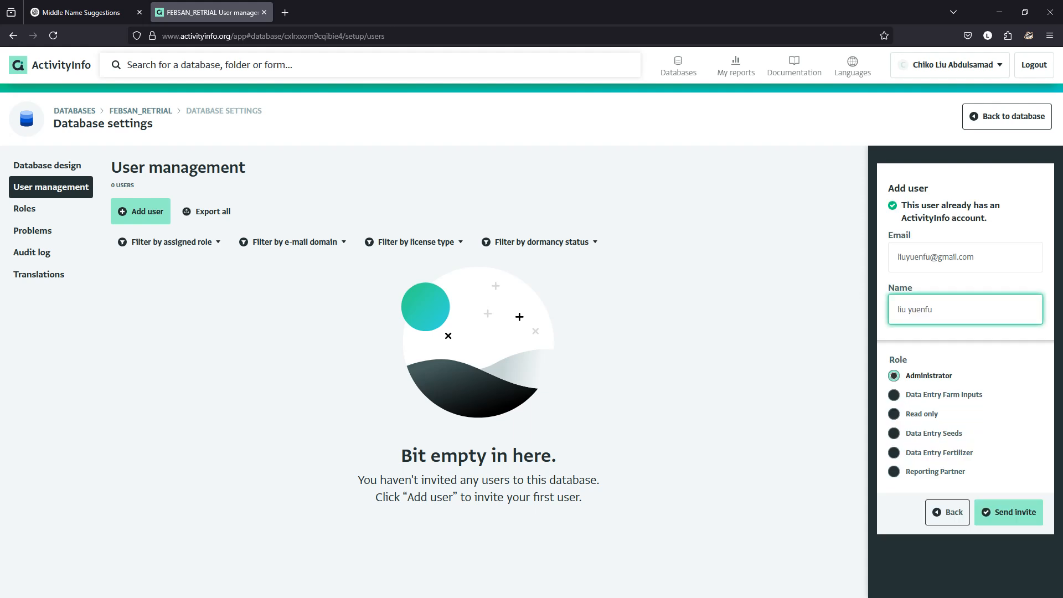
key(Tab)
click(894, 453)
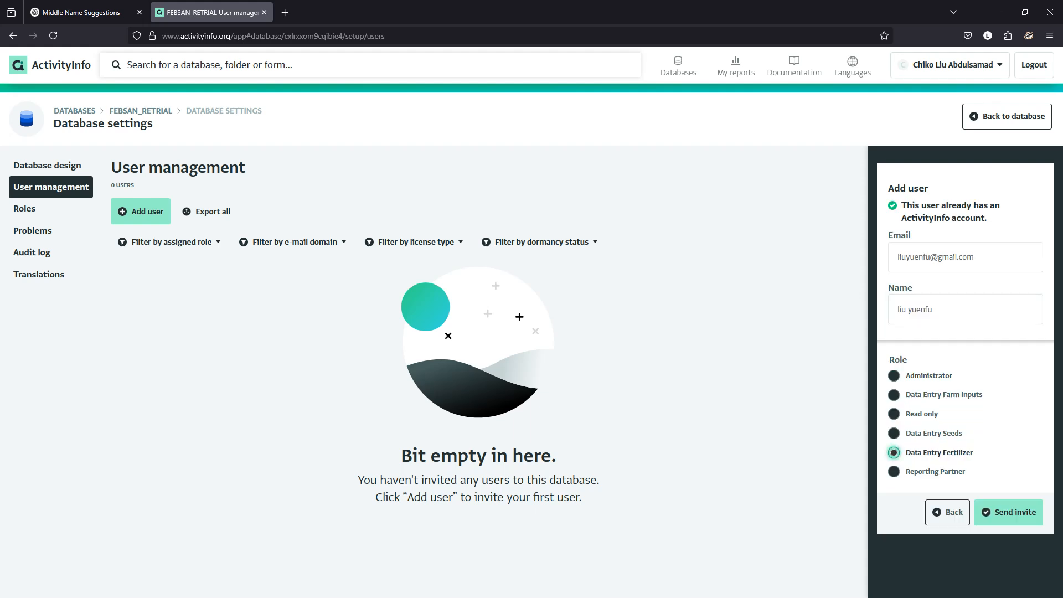
click(1009, 512)
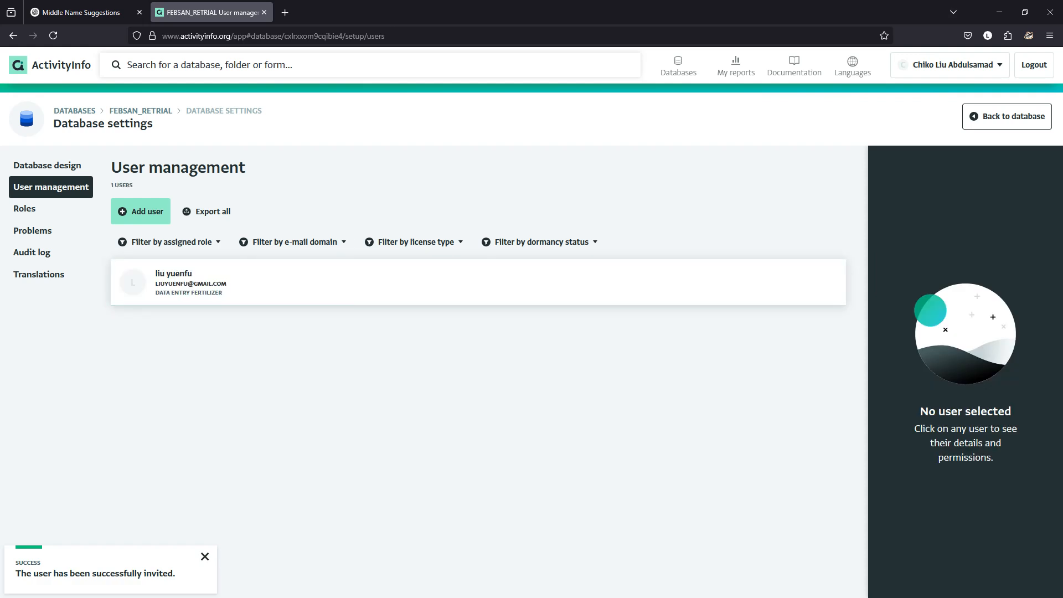
- Switch to the invited user's Chrome window, maximize it, and reopen the FEBSAN SURVEY form from the FEBSAN_RETRIAL database
click(999, 11)
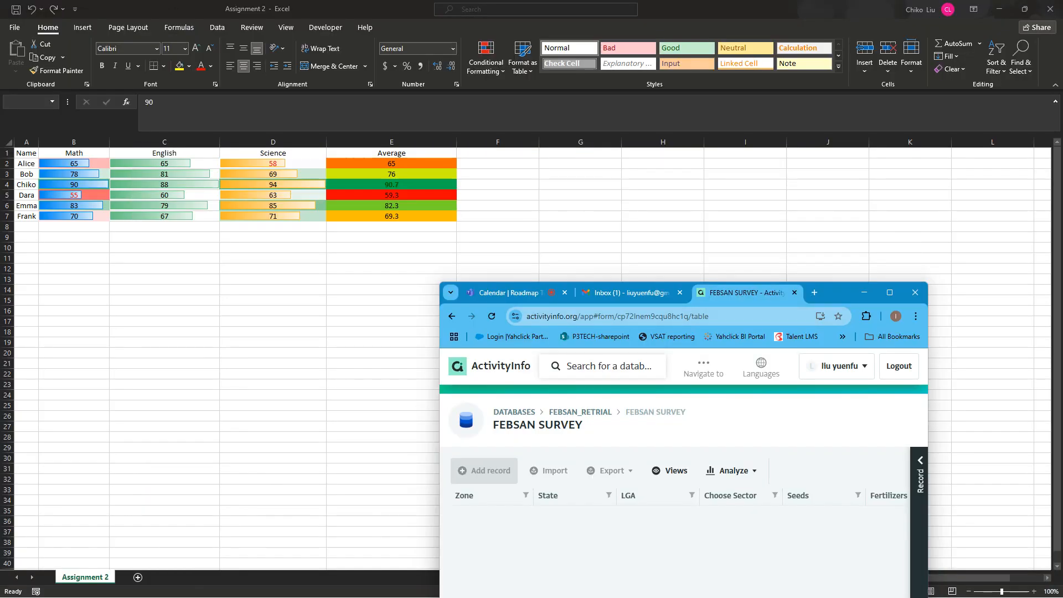
click(889, 292)
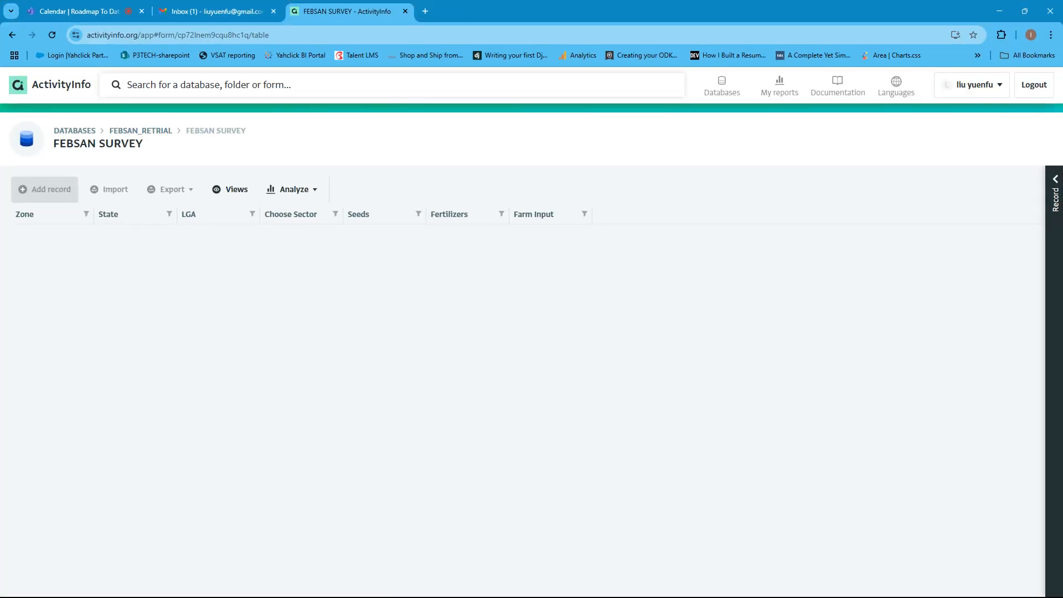
click(74, 131)
click(354, 258)
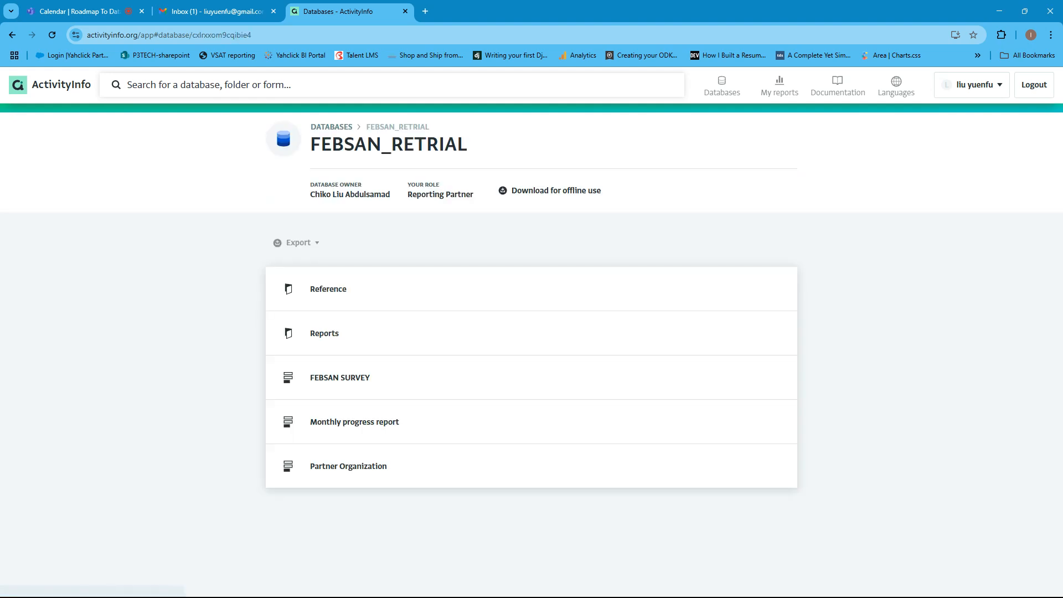
click(340, 377)
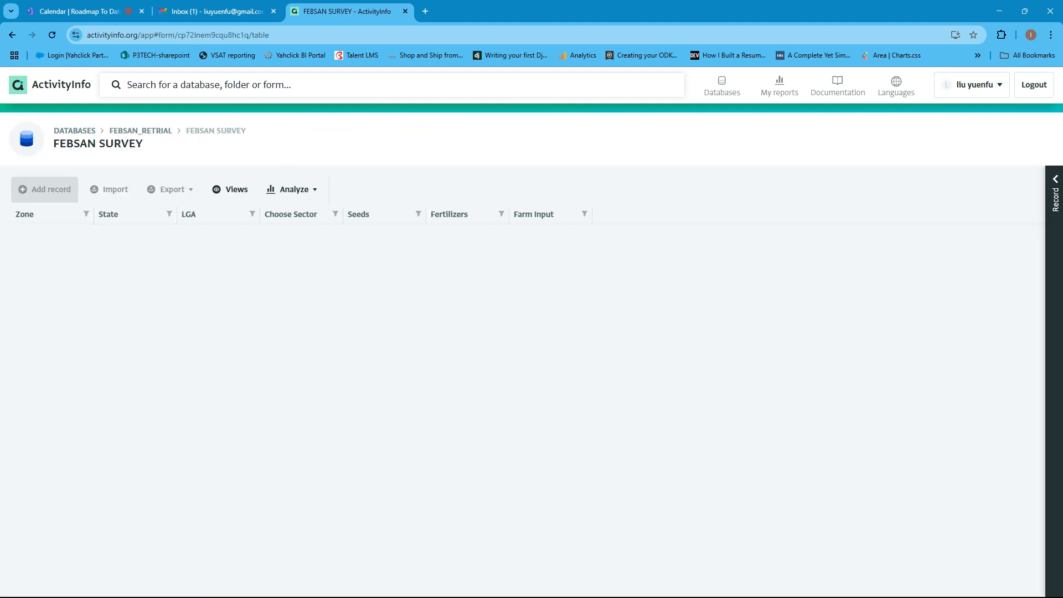
- Return to the database list, reload the page to refresh the role, and open FEBSAN SURVEY in FEBSAN_RETRIAL
click(140, 131)
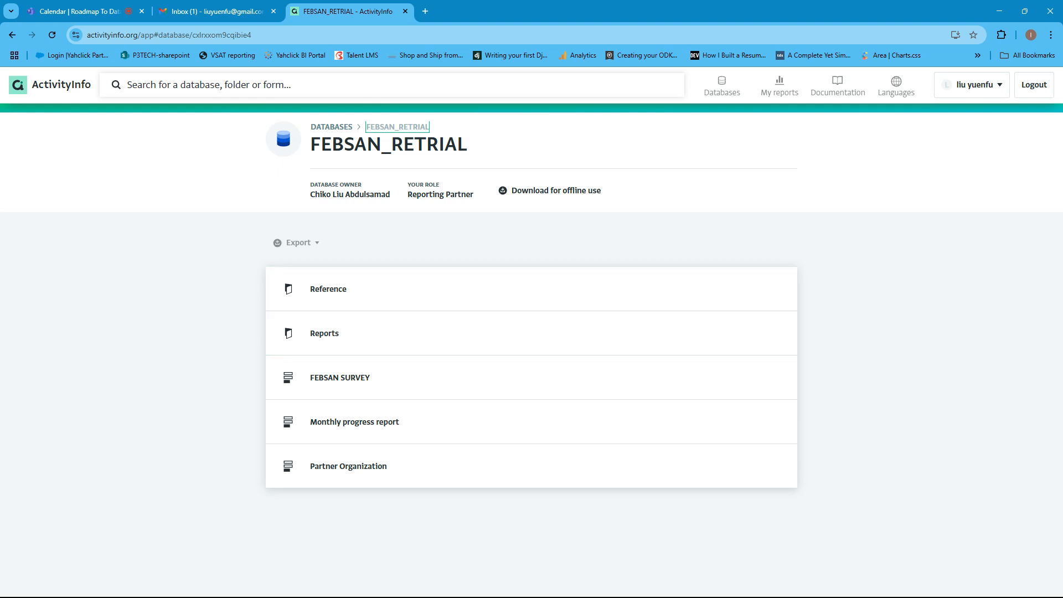
click(332, 127)
click(52, 35)
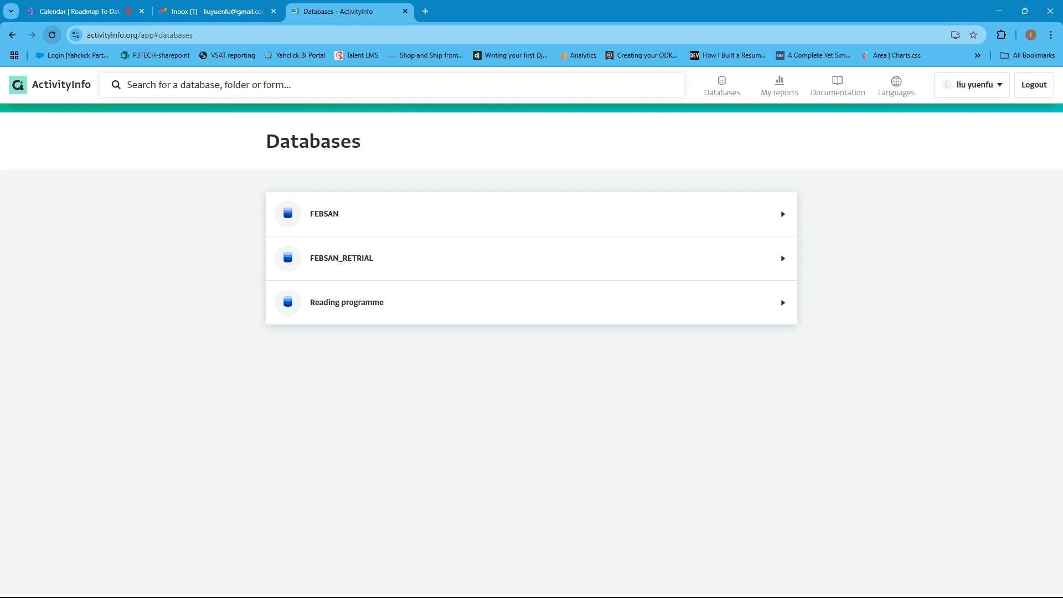
click(341, 258)
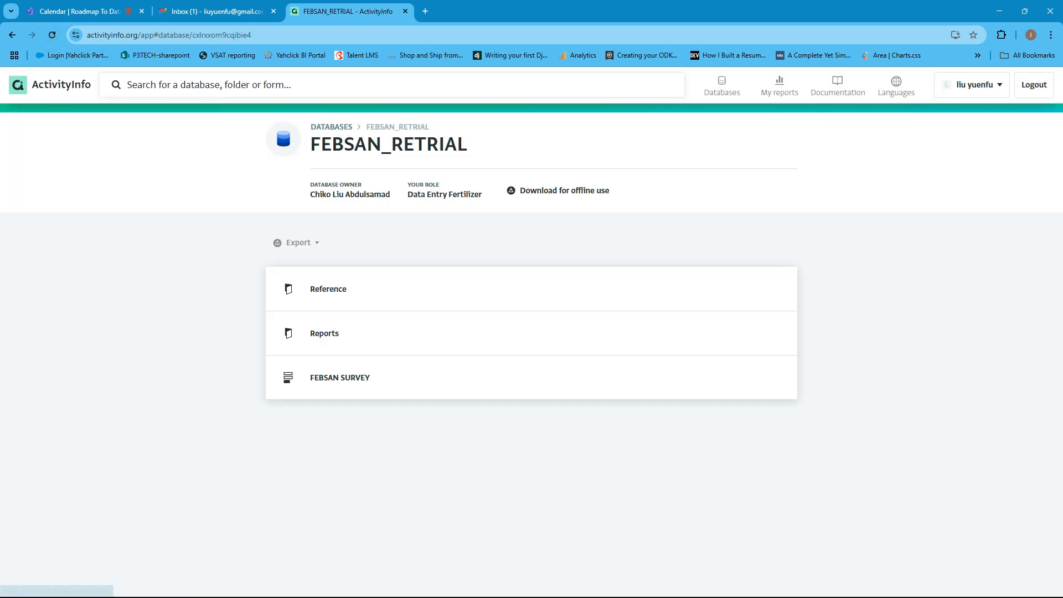
click(340, 377)
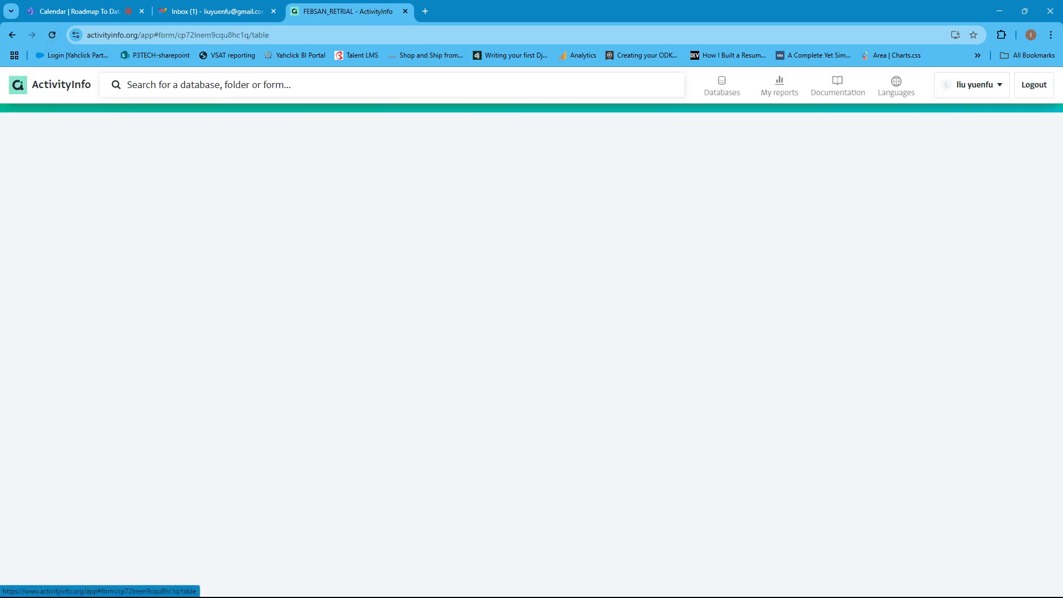
- Start a new FEBSAN SURVEY record with zone North East, state Borno and LGA Chibok, and open the Choose Sector options
click(44, 189)
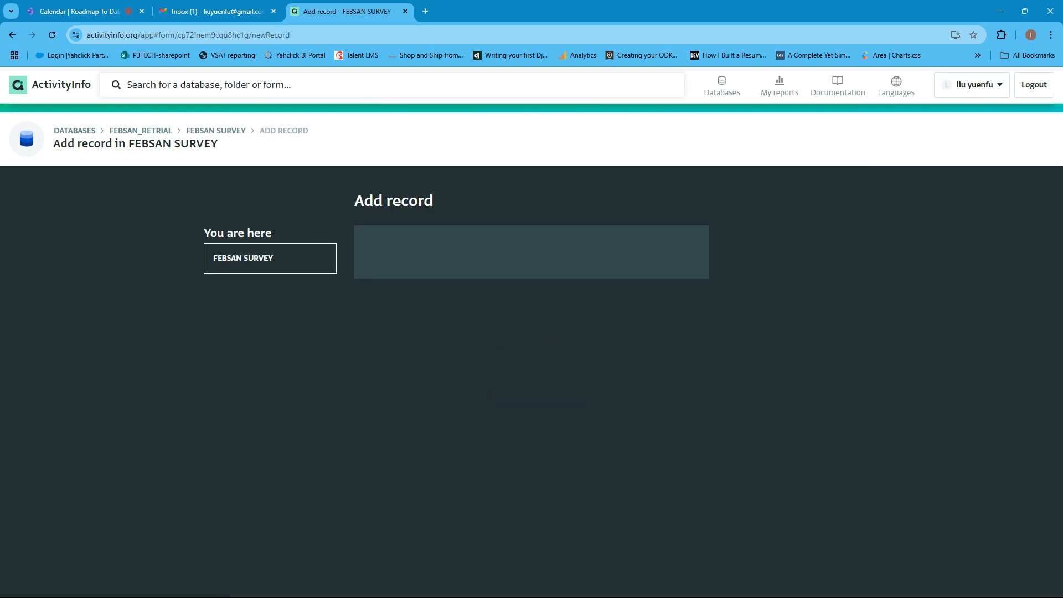
click(668, 276)
click(403, 332)
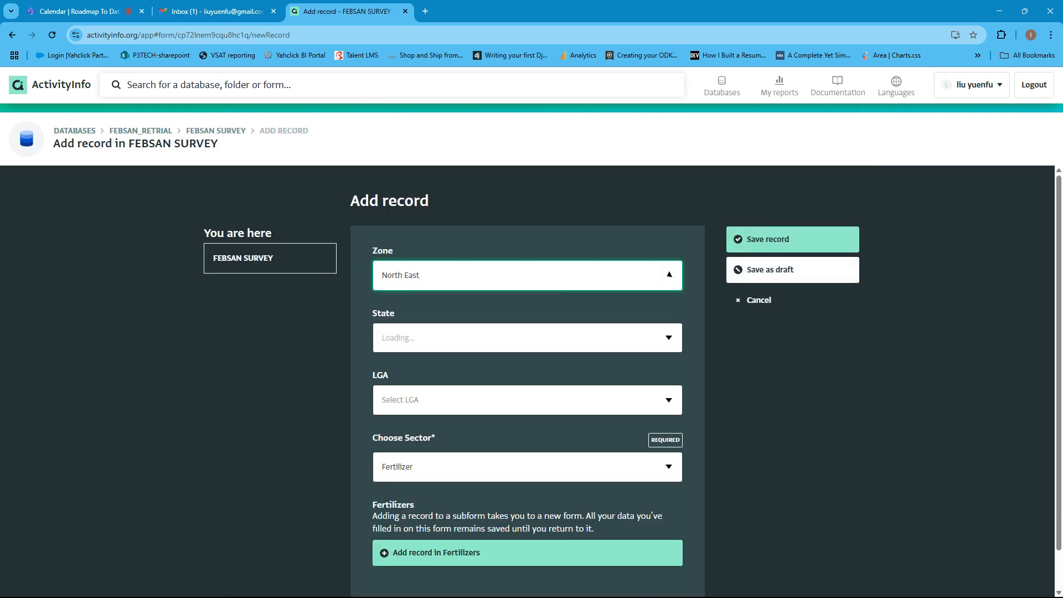
click(668, 337)
click(395, 417)
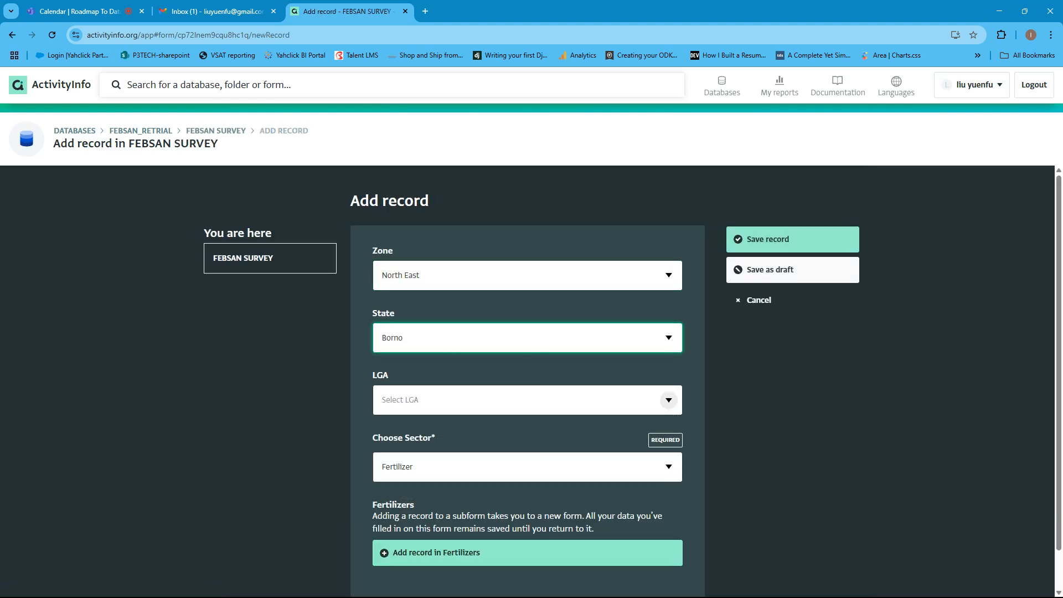
click(669, 400)
click(401, 453)
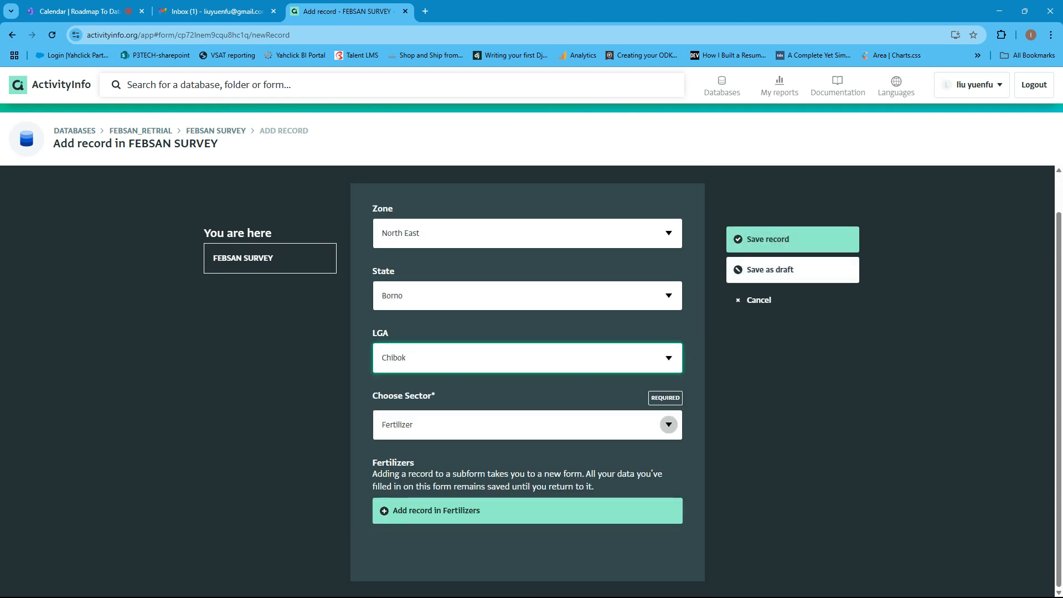
click(668, 425)
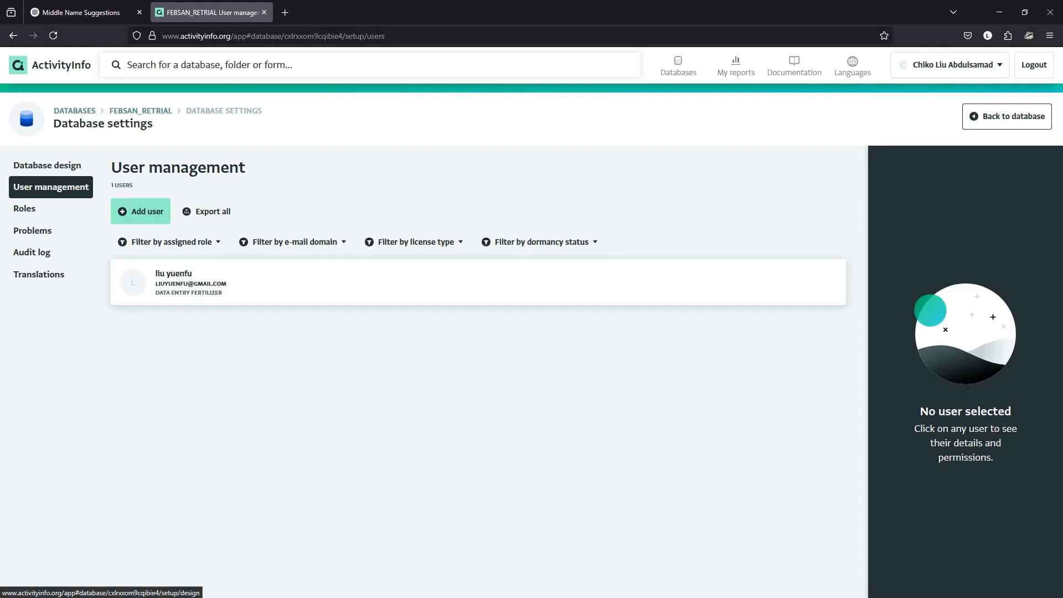
- In the database owner's Firefox window, start a FEBSAN SURVEY record and examine which sectors Choose Sector offers
click(141, 110)
click(355, 357)
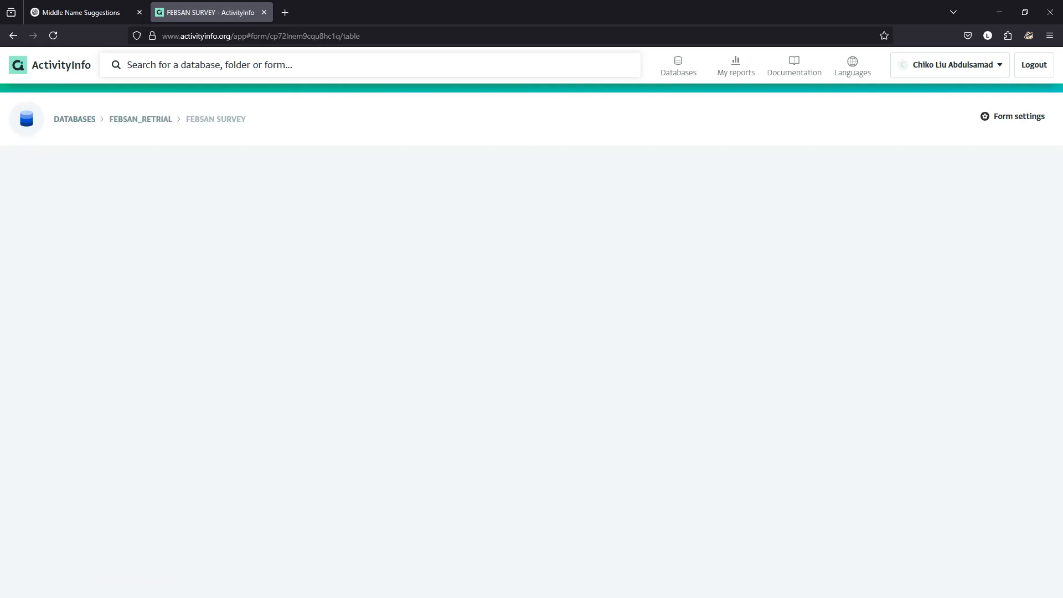
click(45, 169)
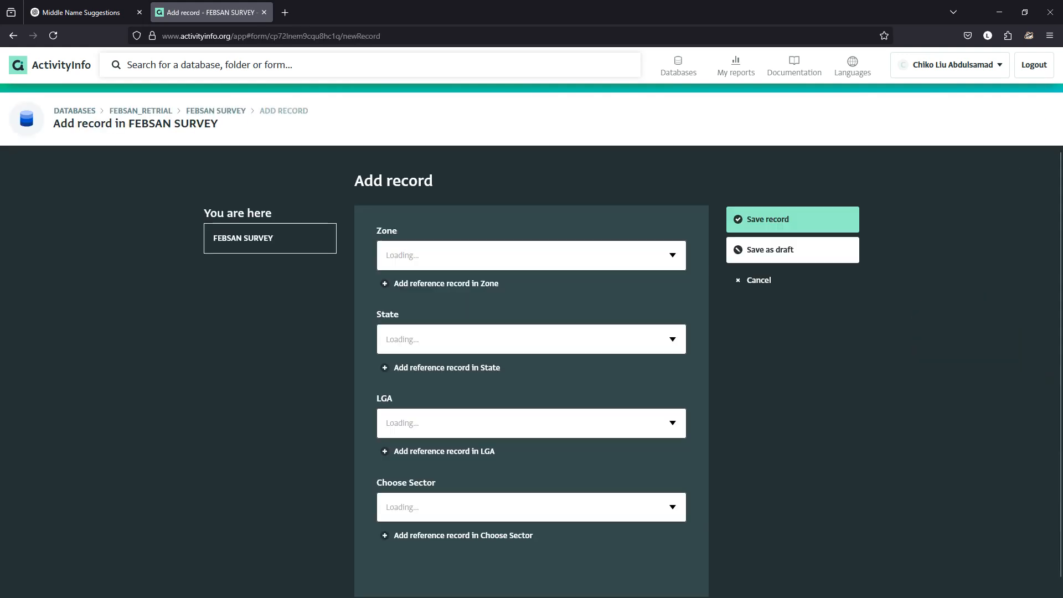
click(673, 492)
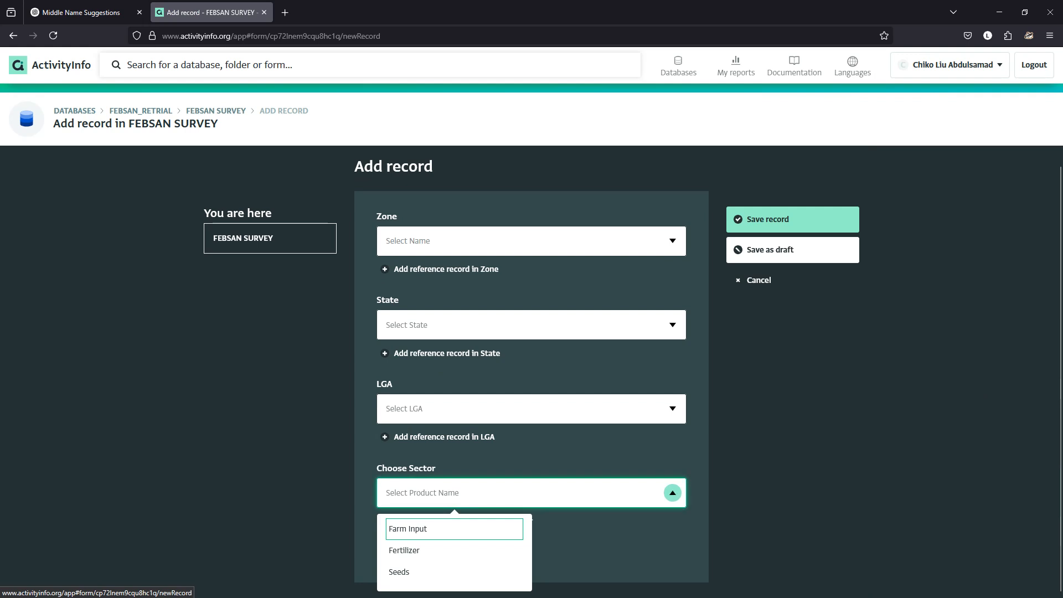
key(Down)
key(Up)
key(Down)
key(Down)
key(Up)
key(Up)
click(999, 13)
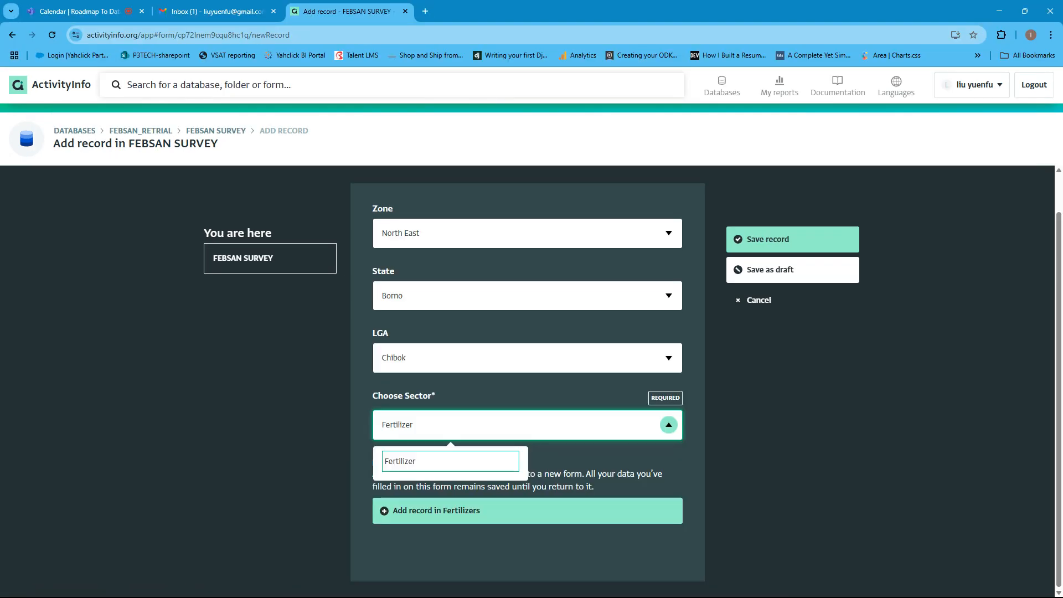
- Choose Fertilizer as the sector in the invited user's record, and compare the form with the owner's version in Firefox
click(669, 426)
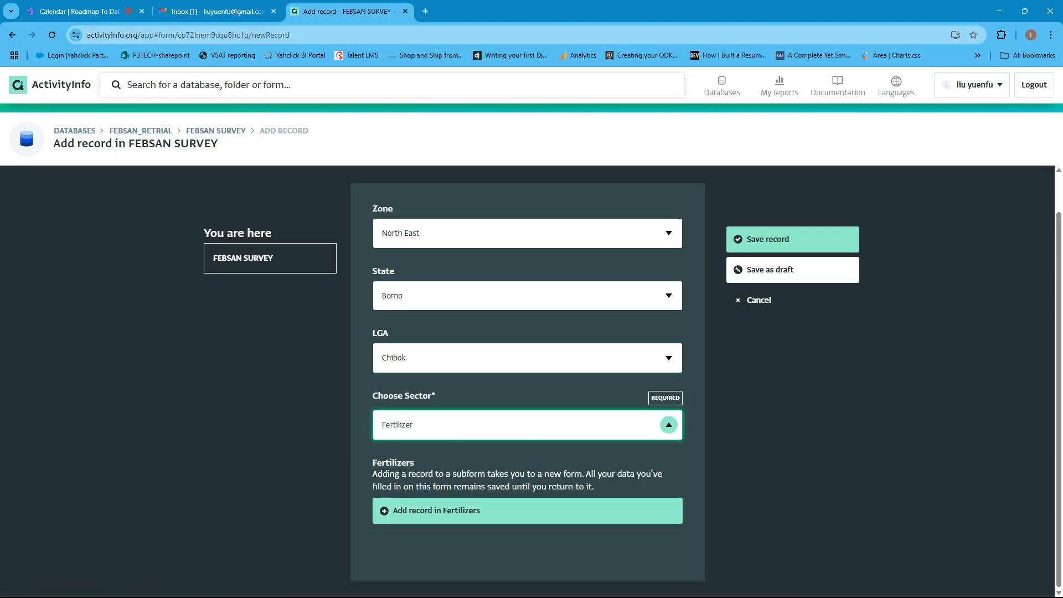
click(669, 425)
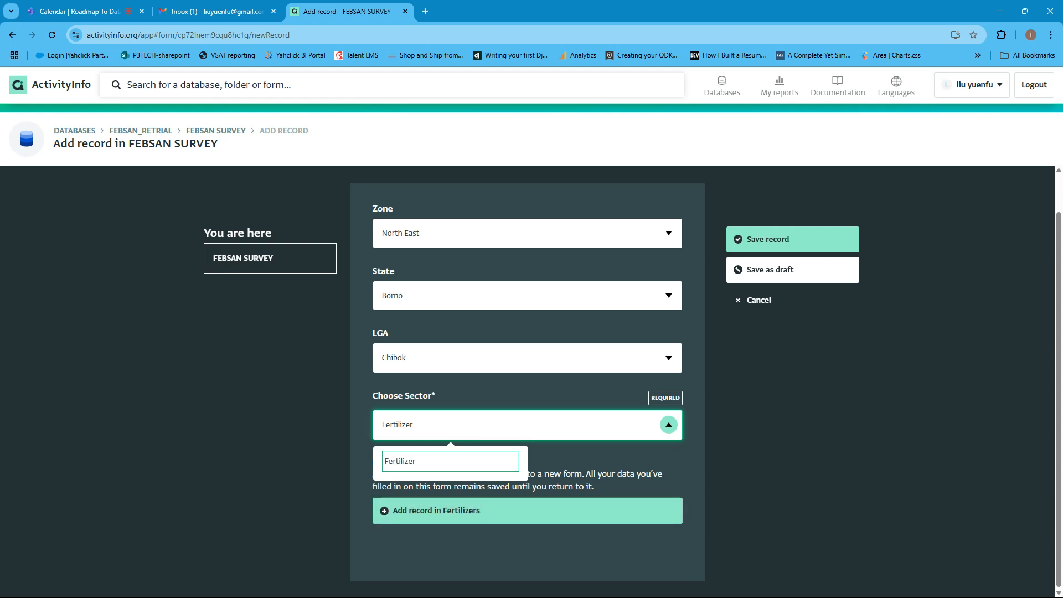
click(450, 461)
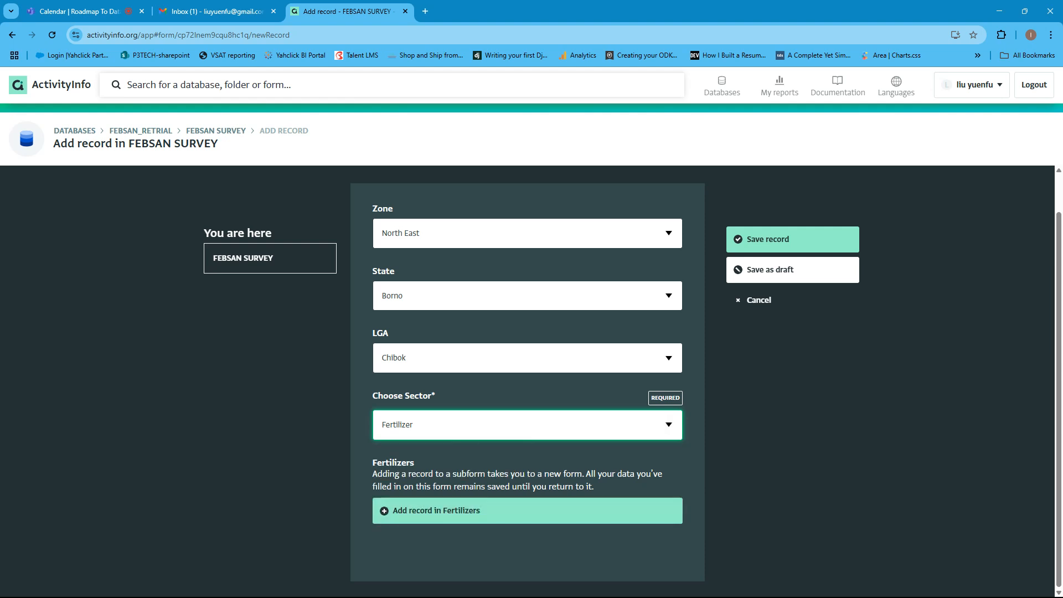
click(580, 584)
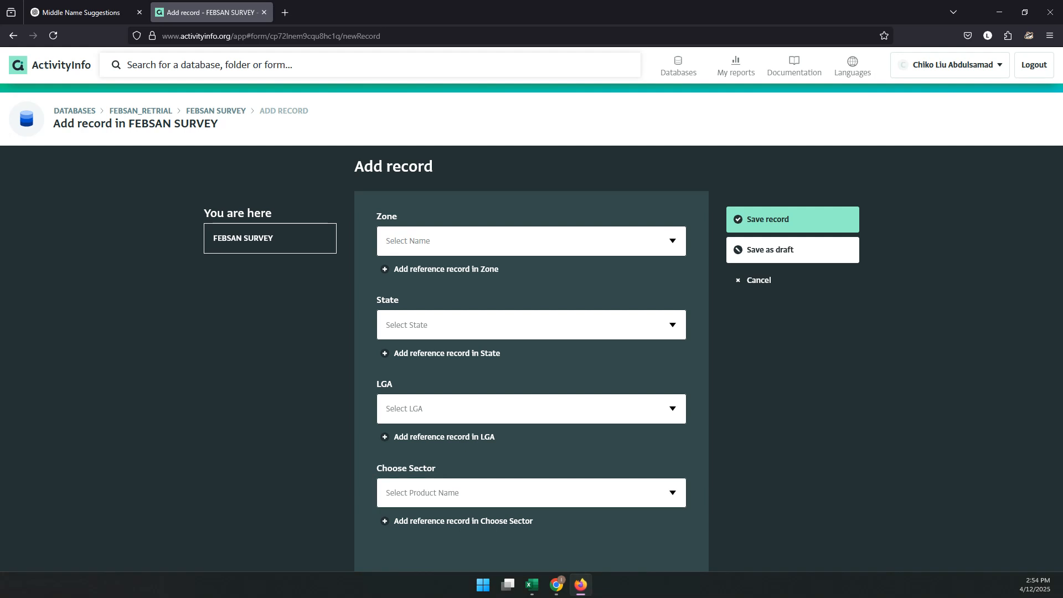
click(580, 584)
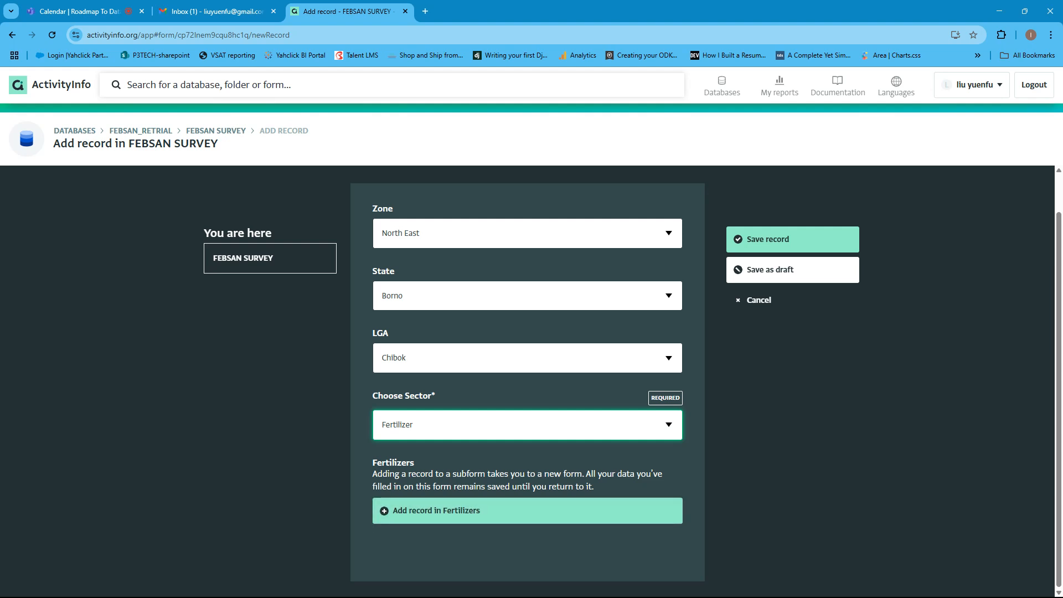
- Check the Gmail inbox, then switch to the Assignment 2 workbook in Excel and view its Queries & Connections
click(216, 11)
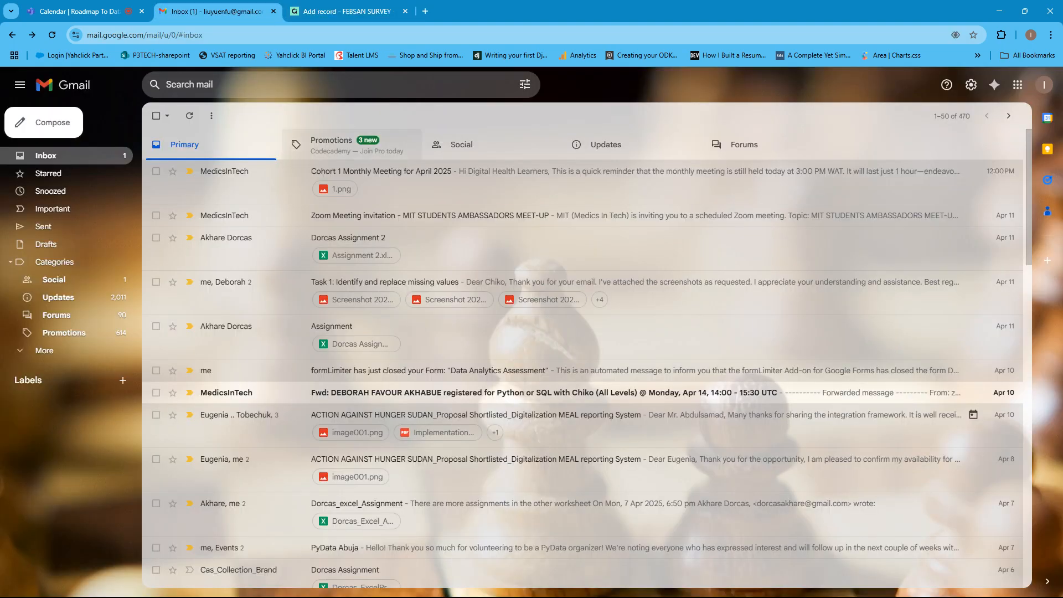
click(999, 11)
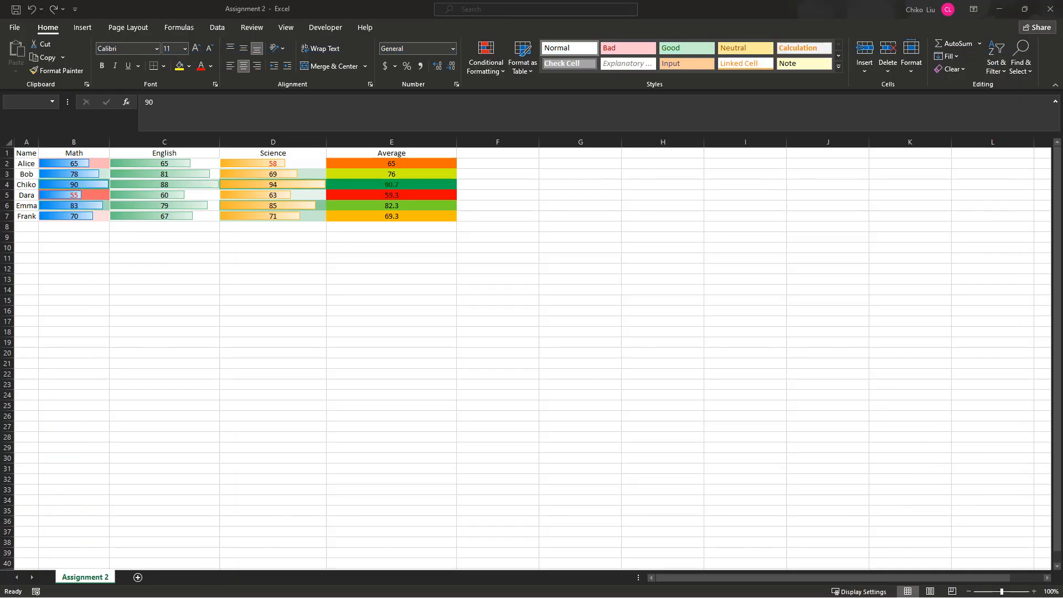
click(273, 364)
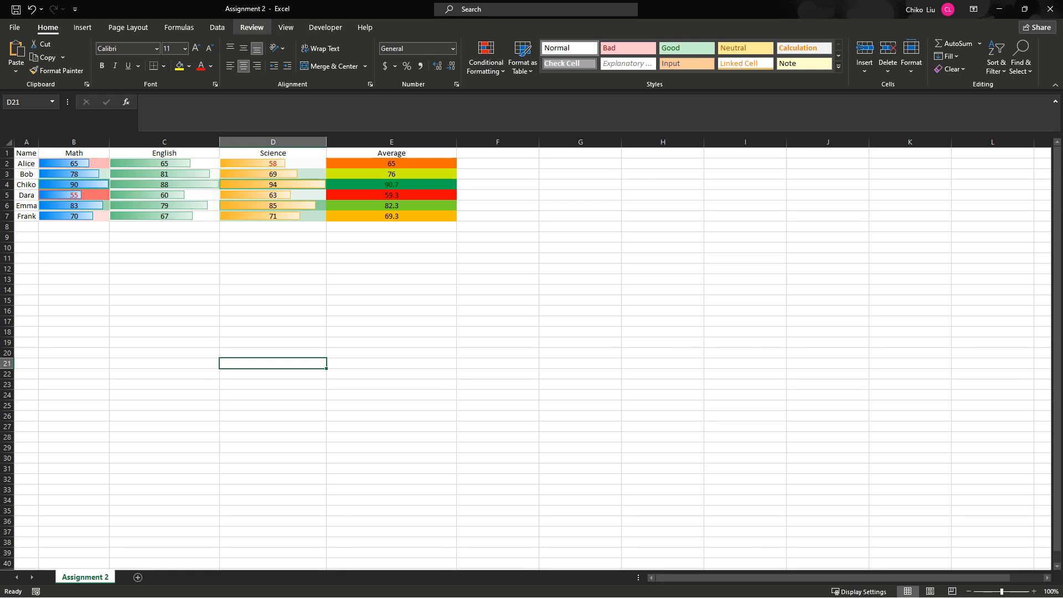
click(217, 28)
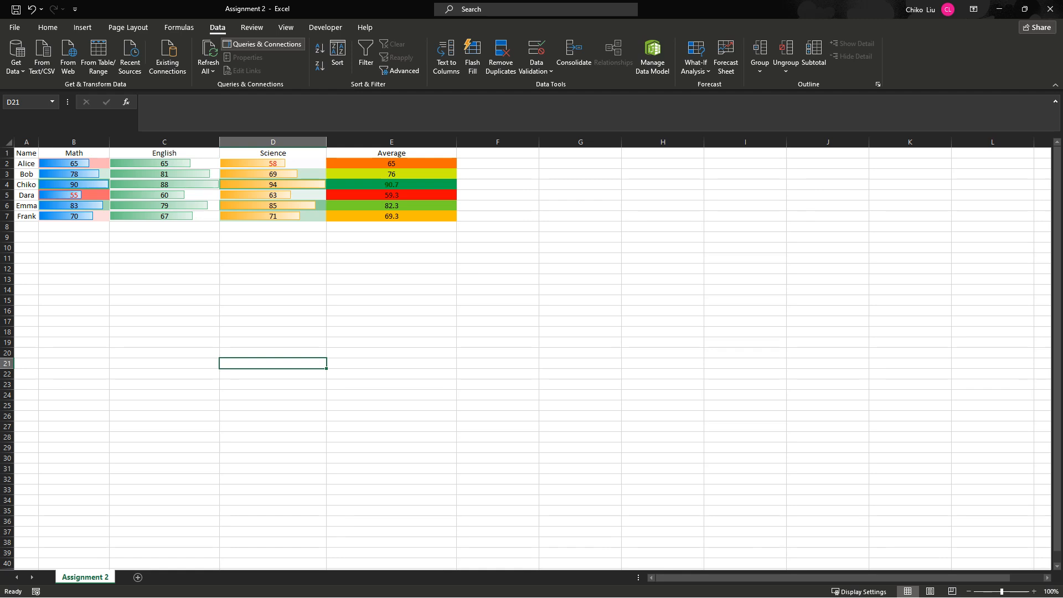
click(263, 45)
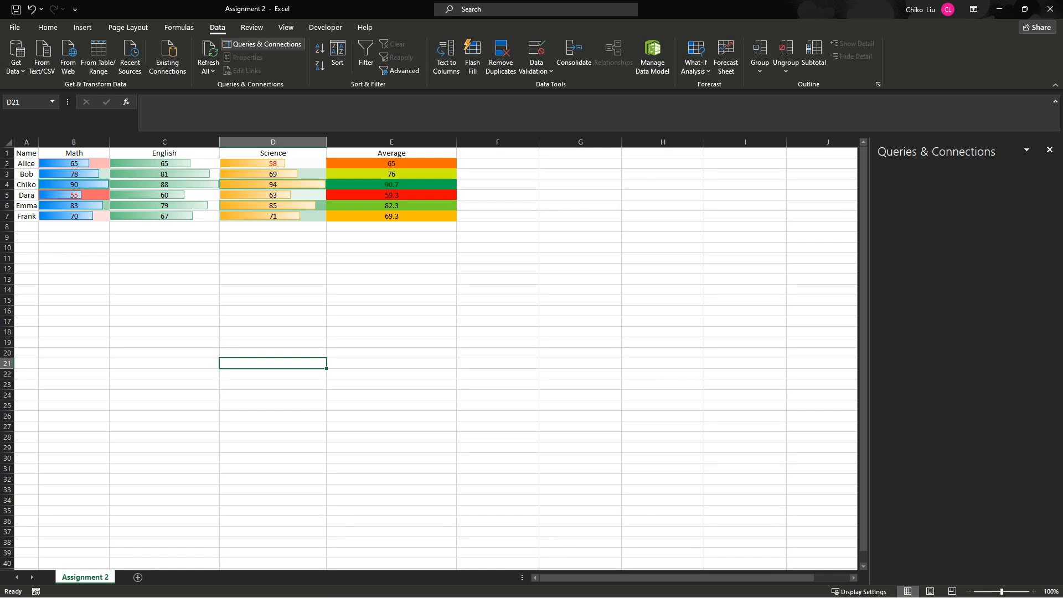
click(1050, 150)
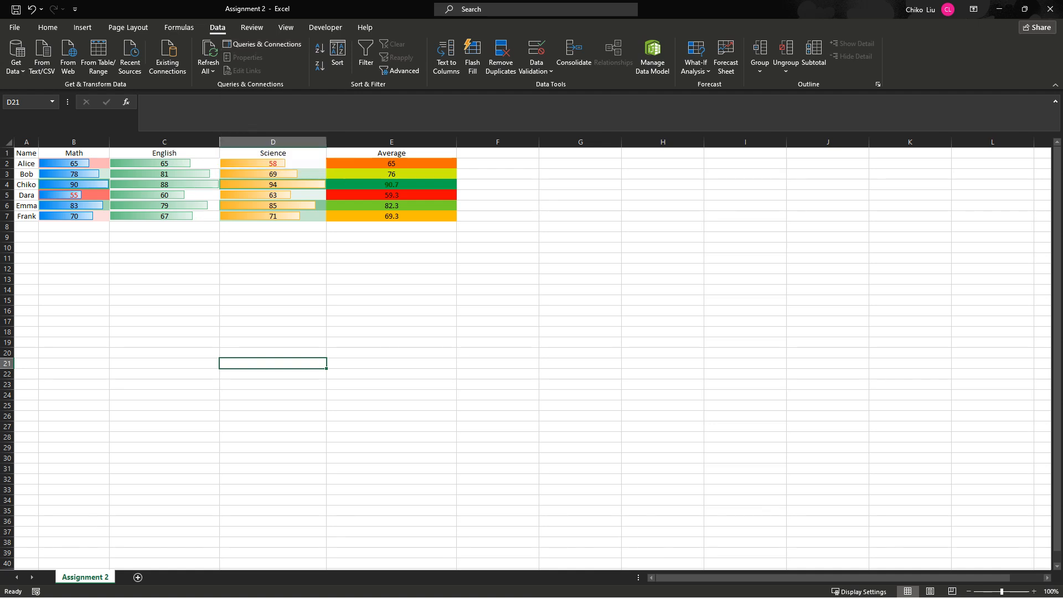
click(999, 9)
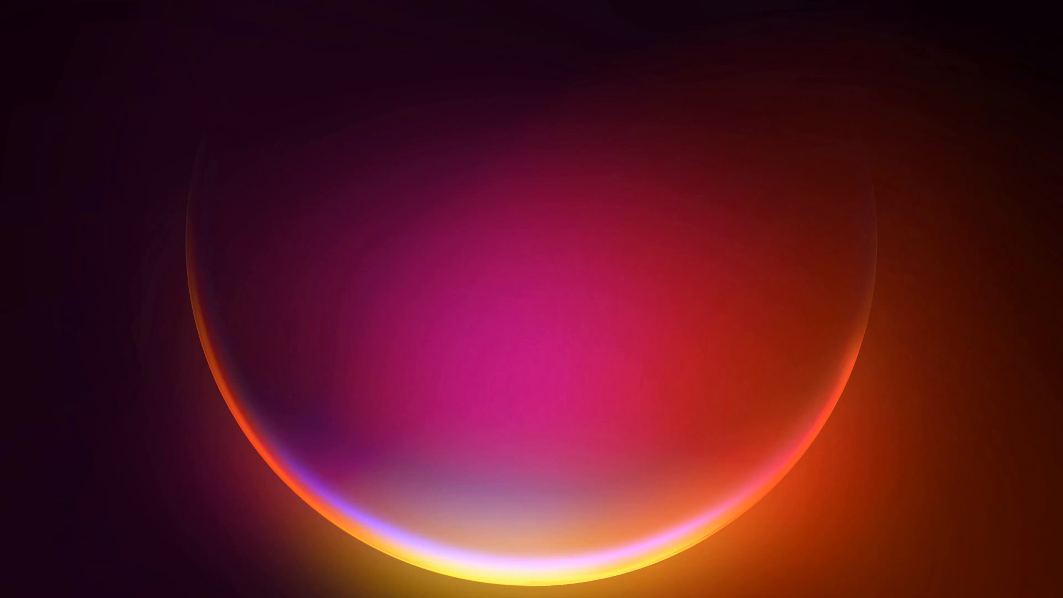
- Switch to the Excel_Conditional_Formatting_Assignment workbook and examine the data import and connection tools
mouse_move(532, 584)
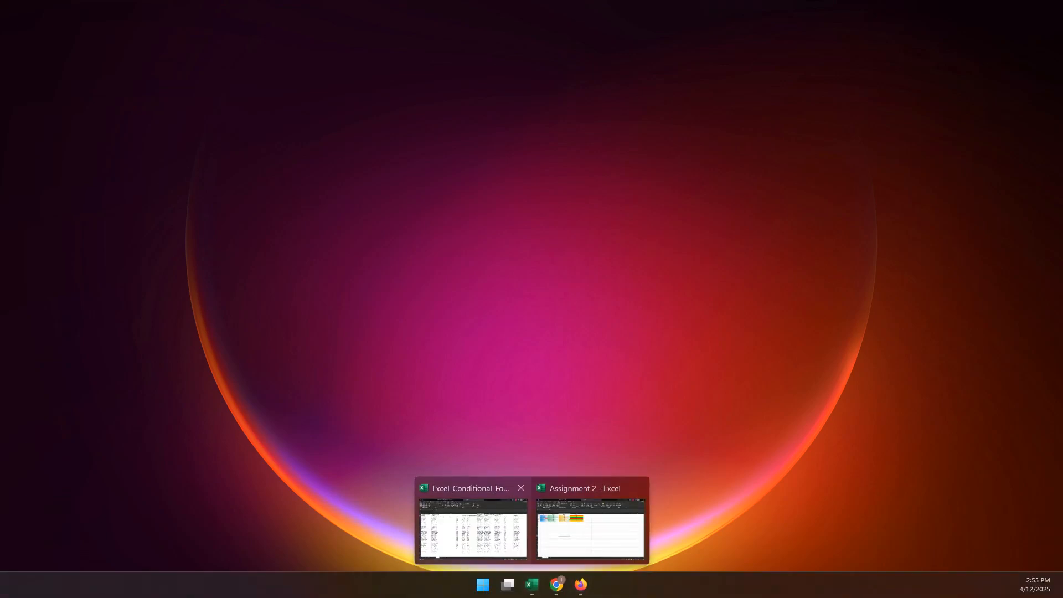
click(473, 526)
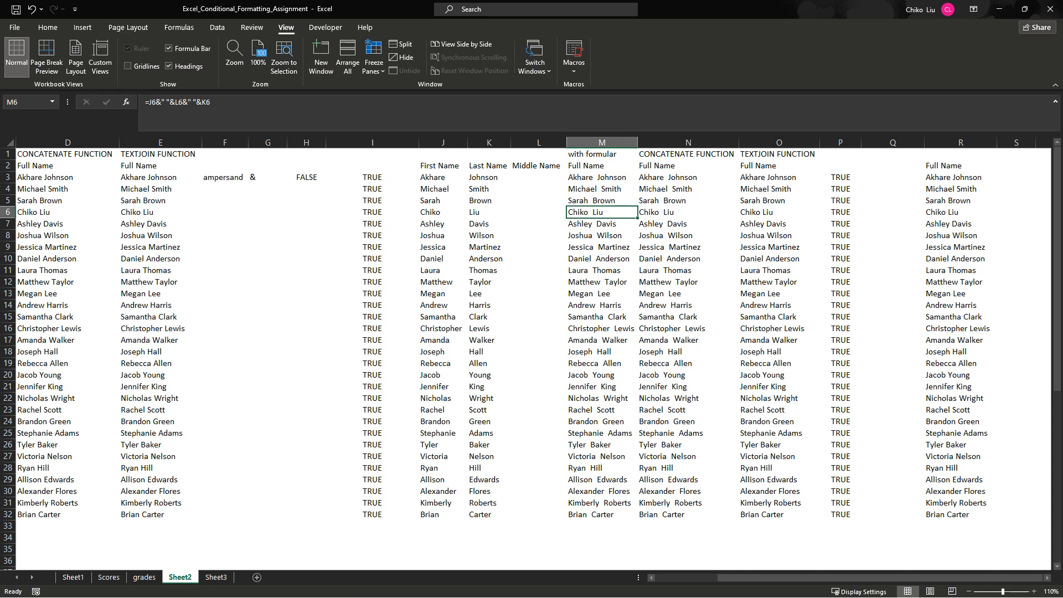
click(602, 166)
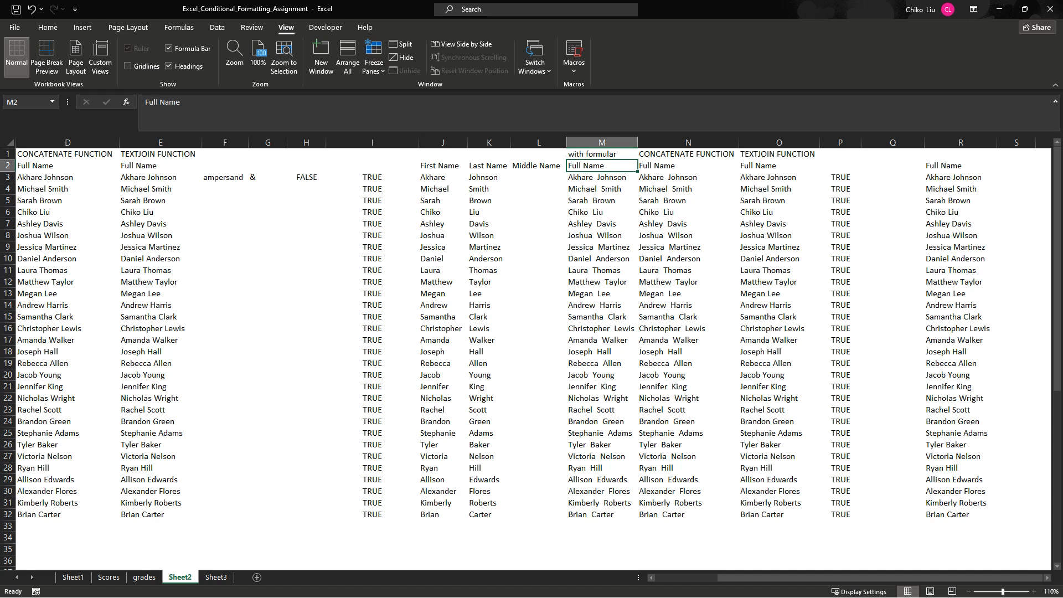
click(217, 27)
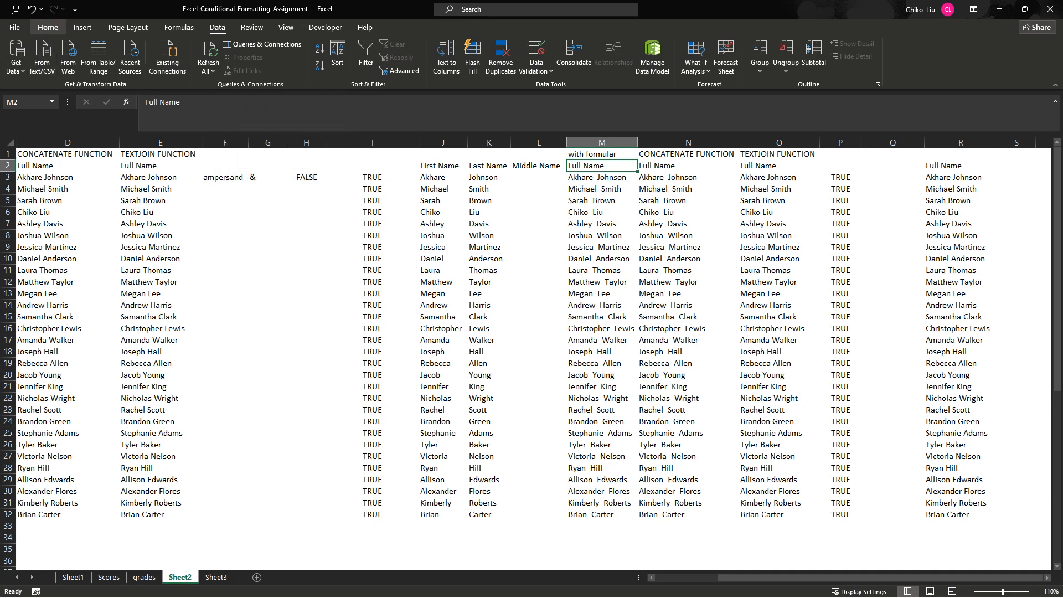
click(47, 27)
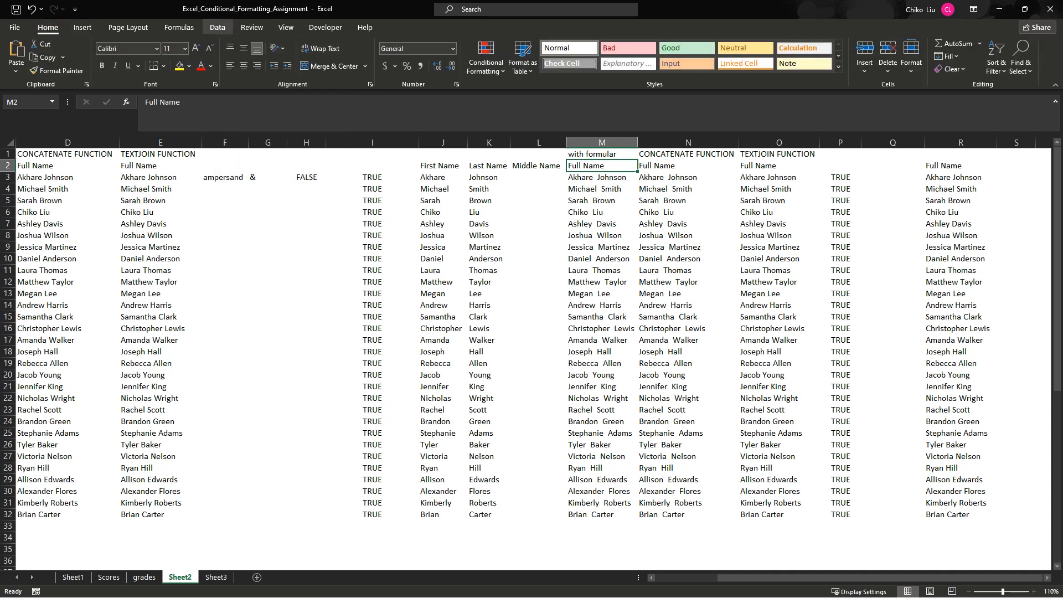
click(217, 27)
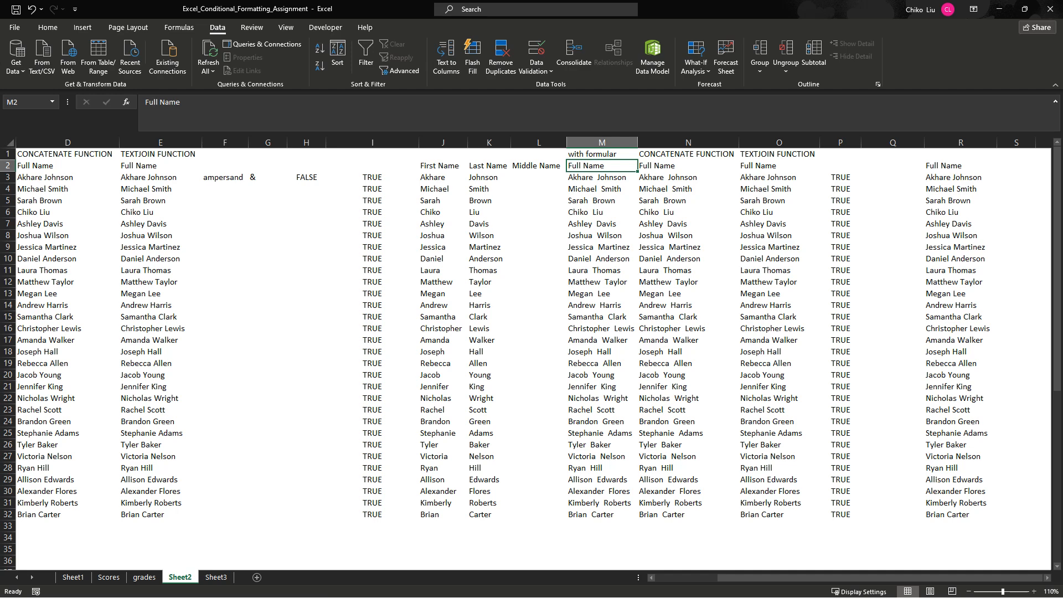
click(1000, 9)
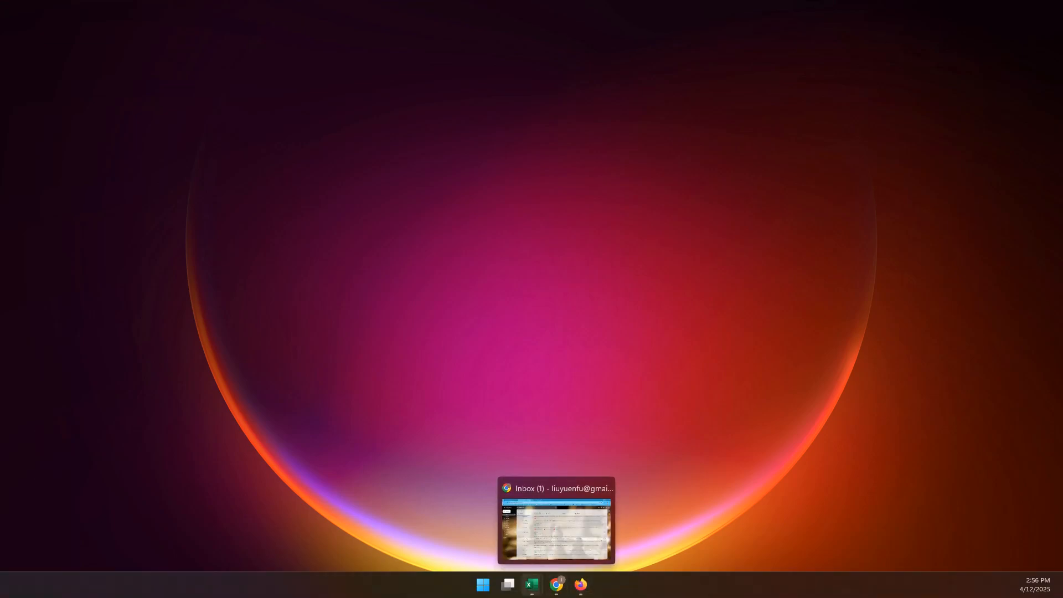
- Switch to Gmail in Chrome and open the FEBSAN_RETRIAL invitation e-mail among the updates
click(557, 584)
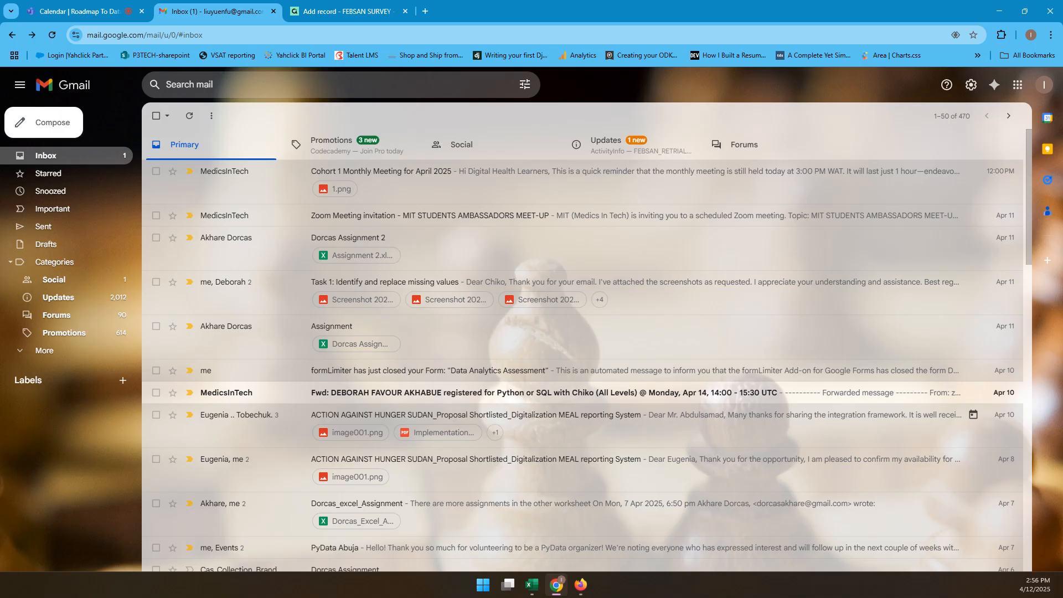
click(606, 144)
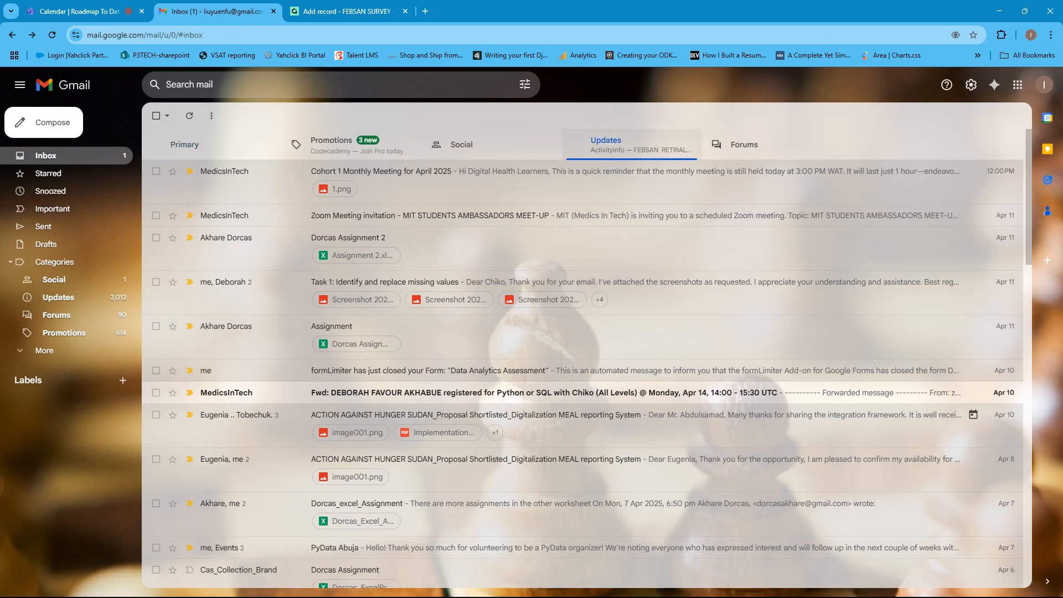
click(498, 171)
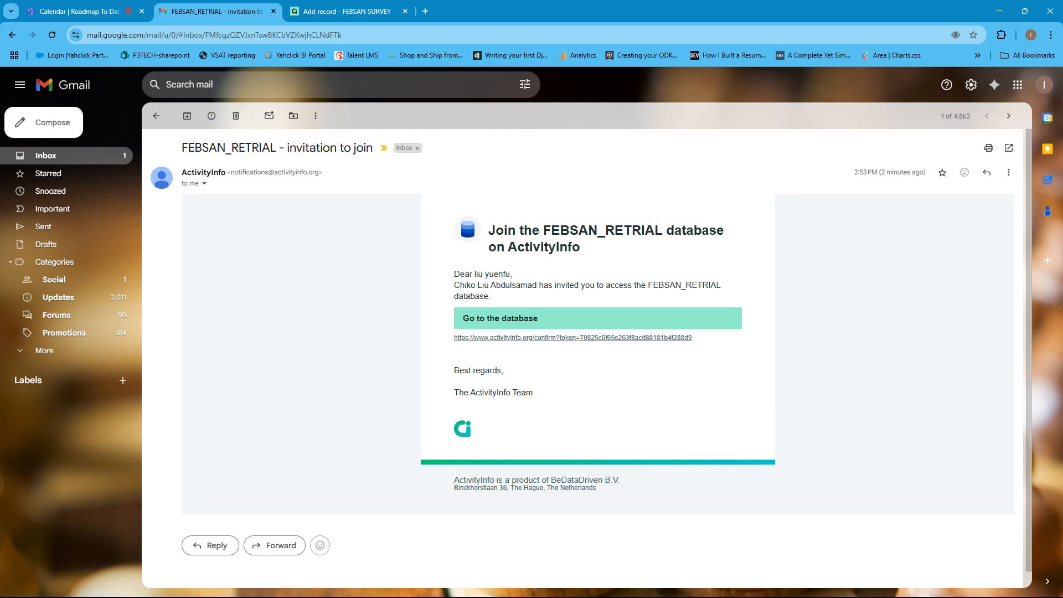
- Return to the ActivityInfo record, open the documentation and examine the external integrations
click(348, 11)
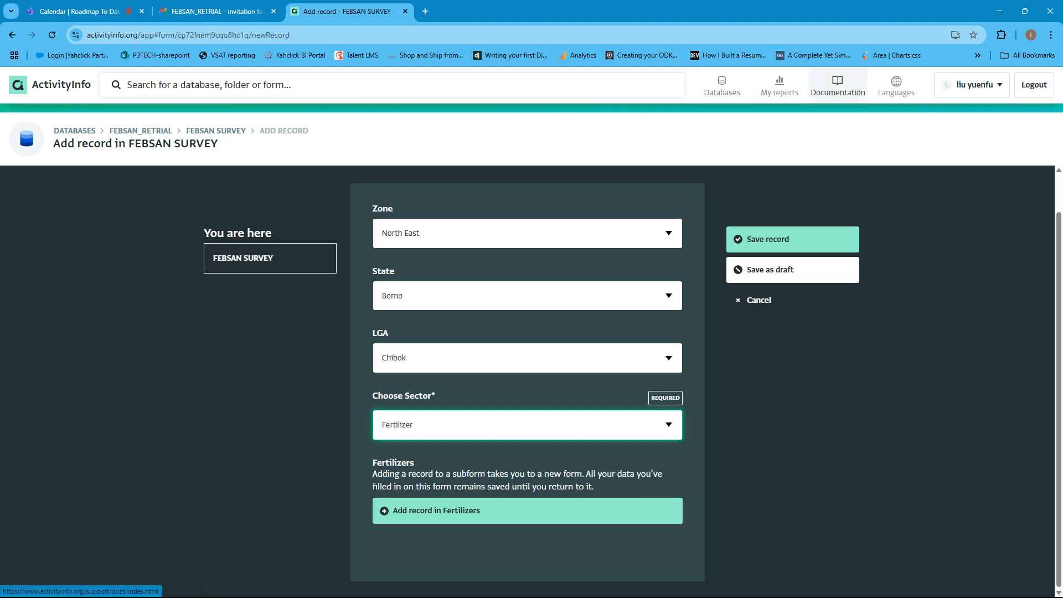
click(837, 86)
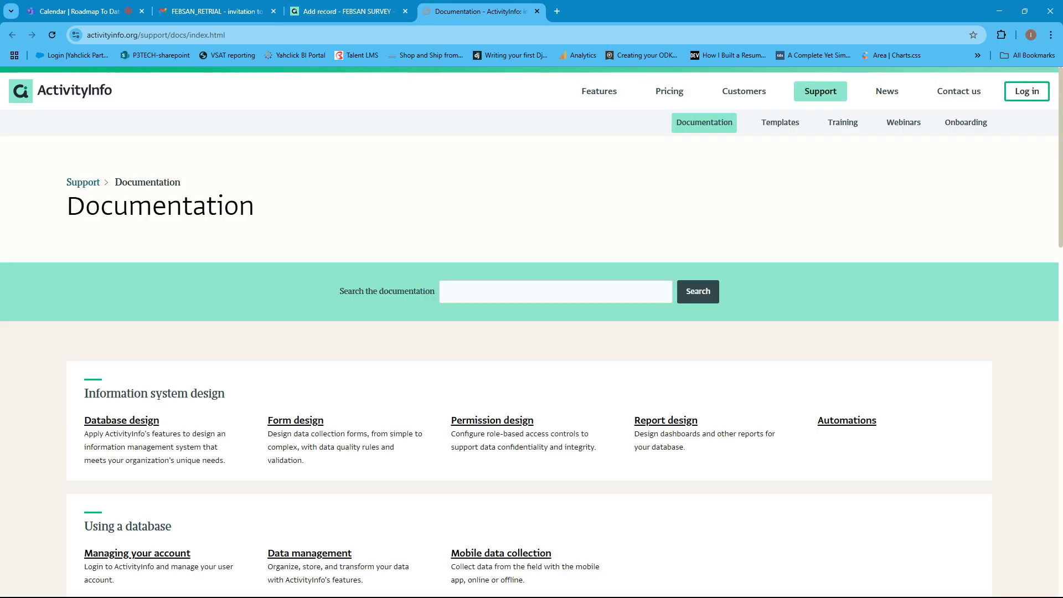
scroll(532, 327, down, 1)
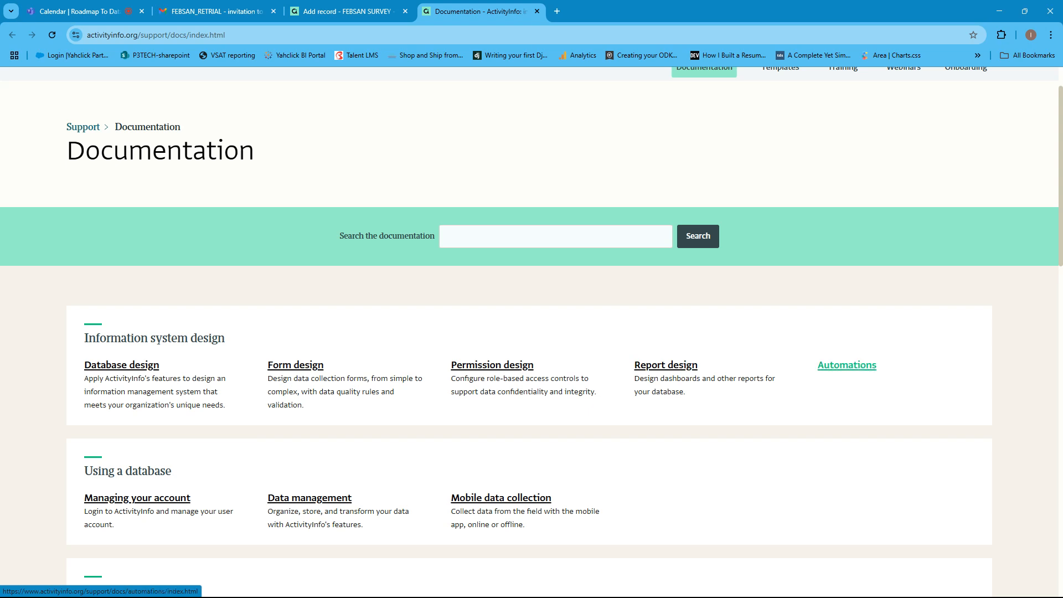
scroll(847, 366, down, 10)
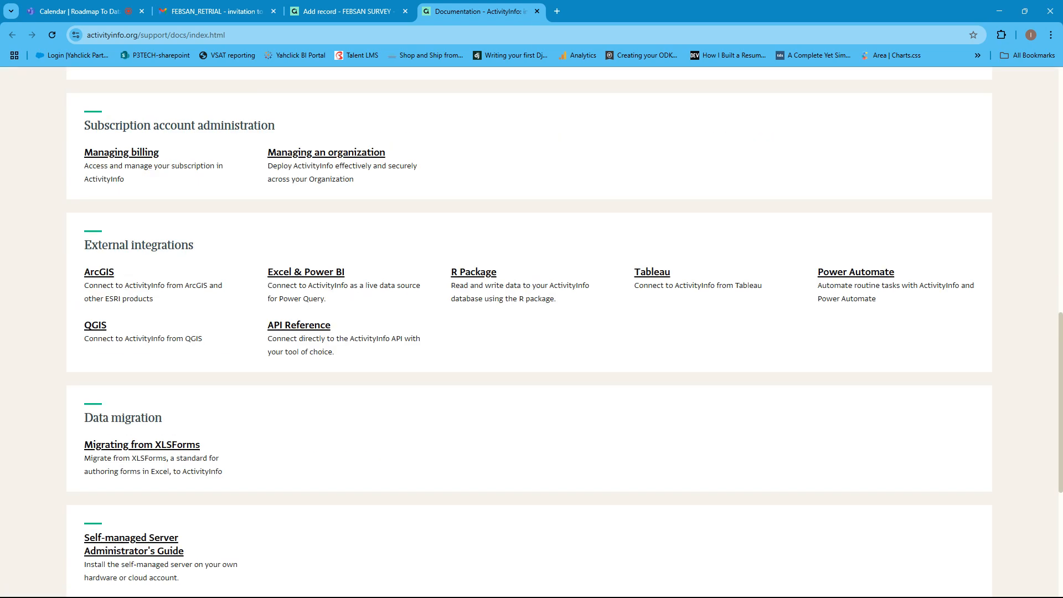
- Open the Formulas documentation and examine its explanations and its reference of mathematical, date, statistical, text, logical and table functions
scroll(529, 332, up, 1)
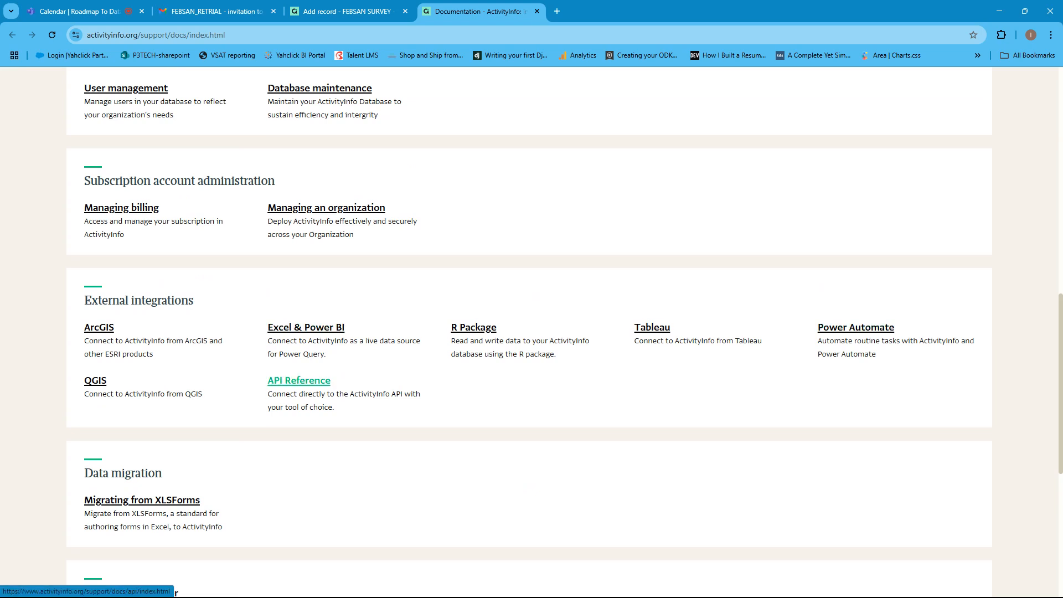
scroll(299, 382, up, 4)
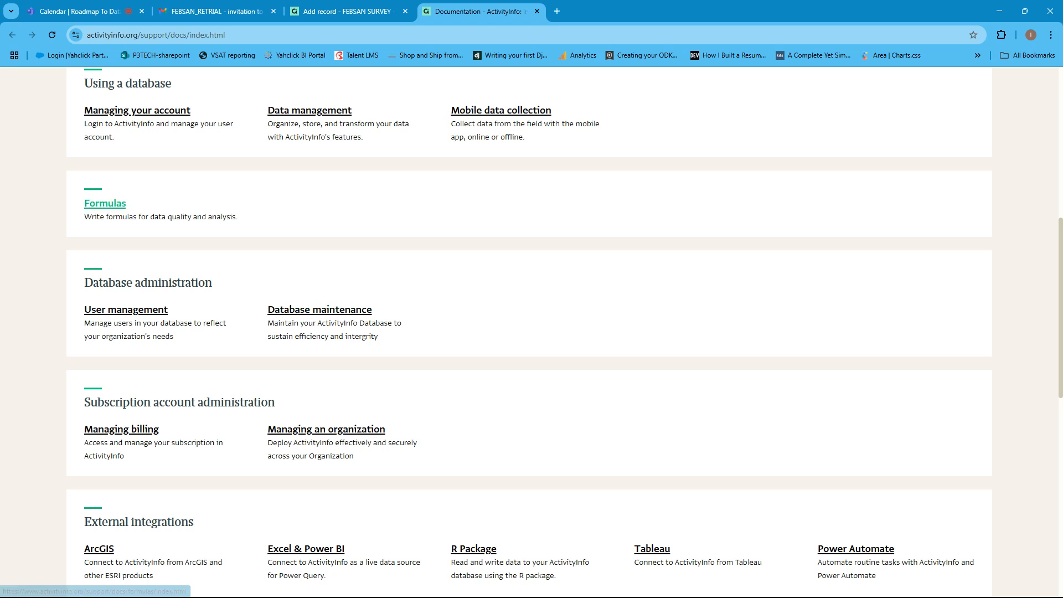
click(105, 203)
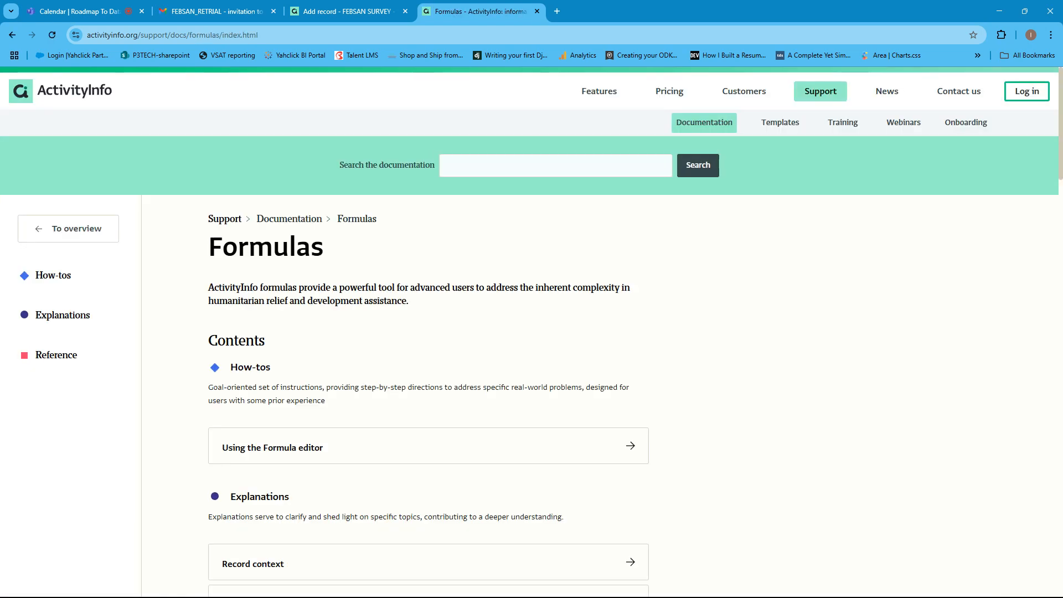
scroll(388, 340, down, 4)
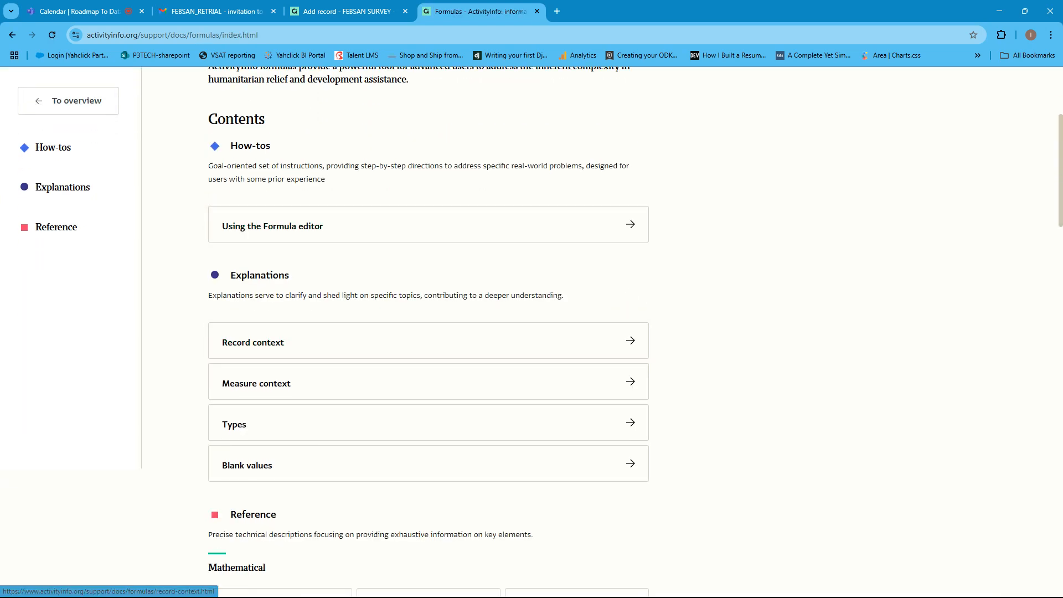
scroll(421, 341, down, 5)
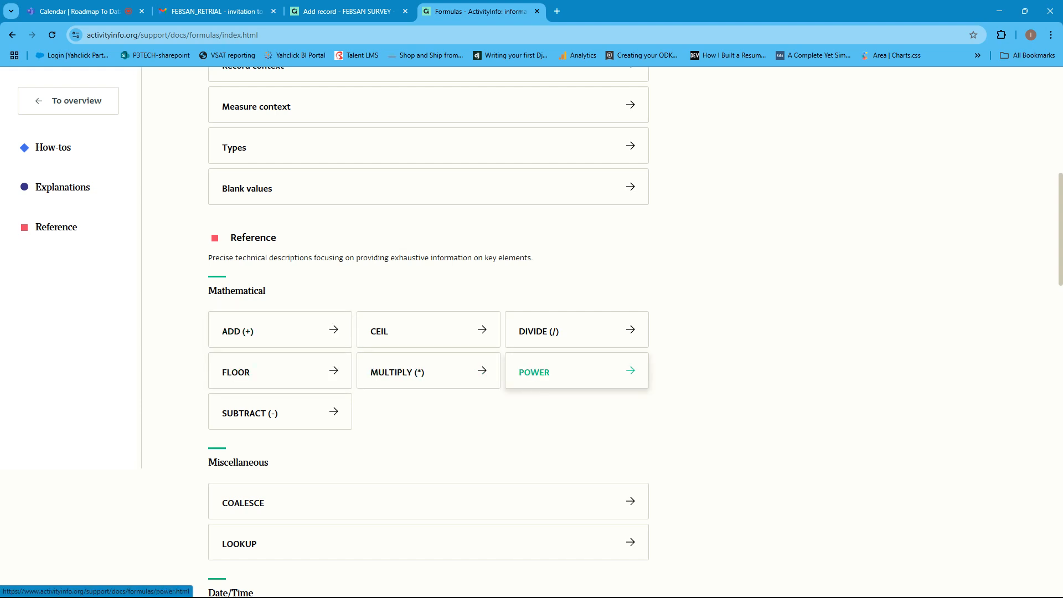
scroll(429, 376, down, 6)
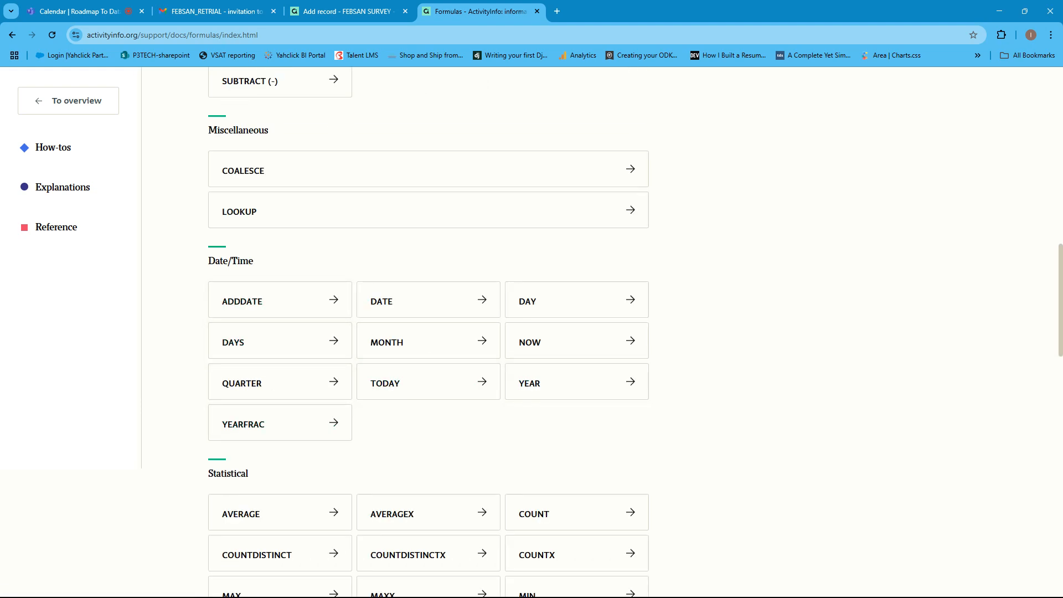
scroll(576, 512, down, 3)
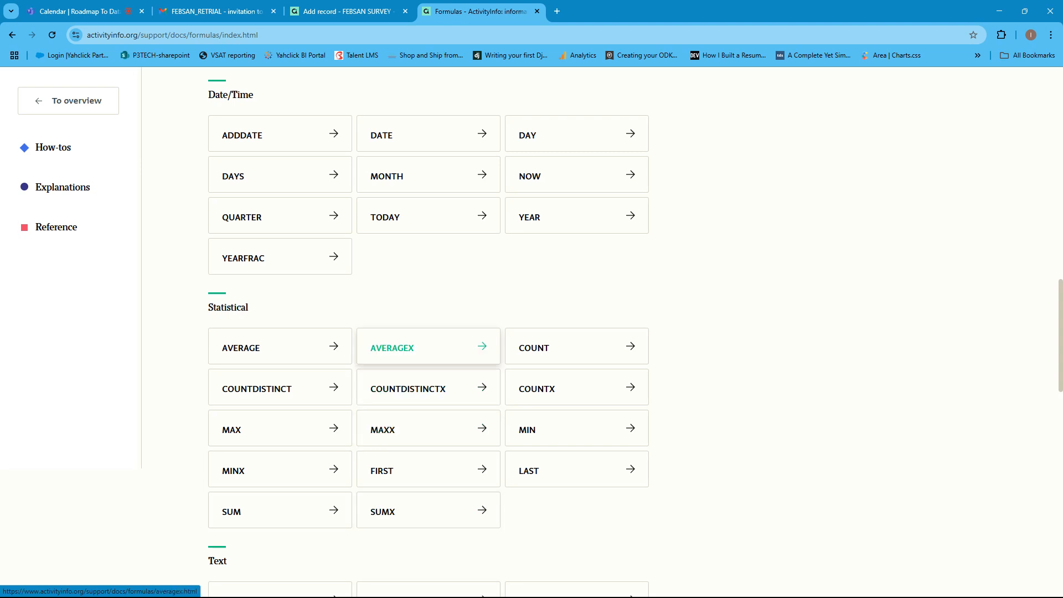
scroll(426, 332, down, 3)
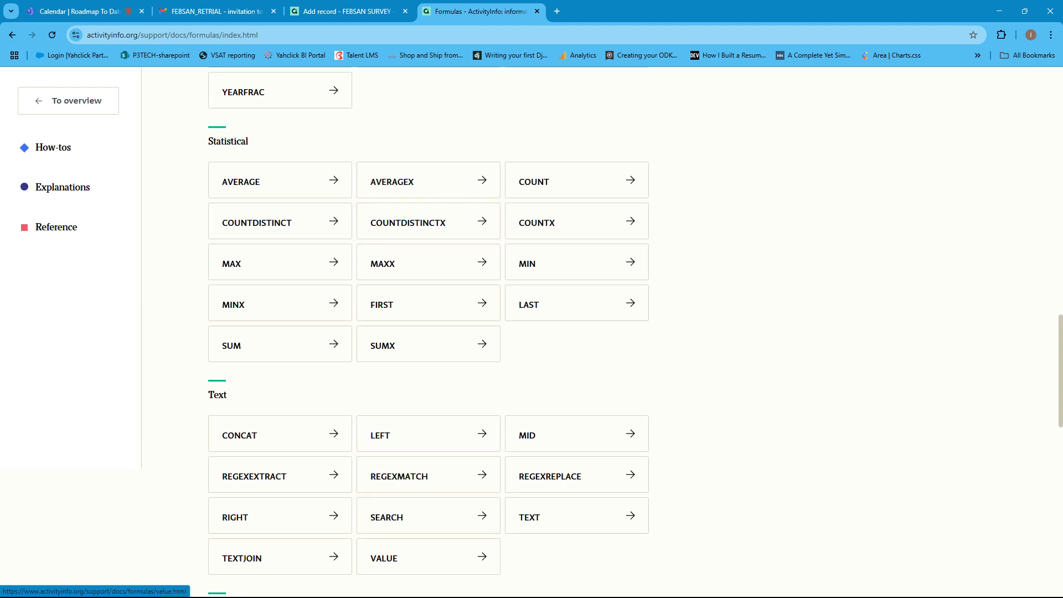
scroll(428, 517, down, 14)
scroll(428, 286, up, 4)
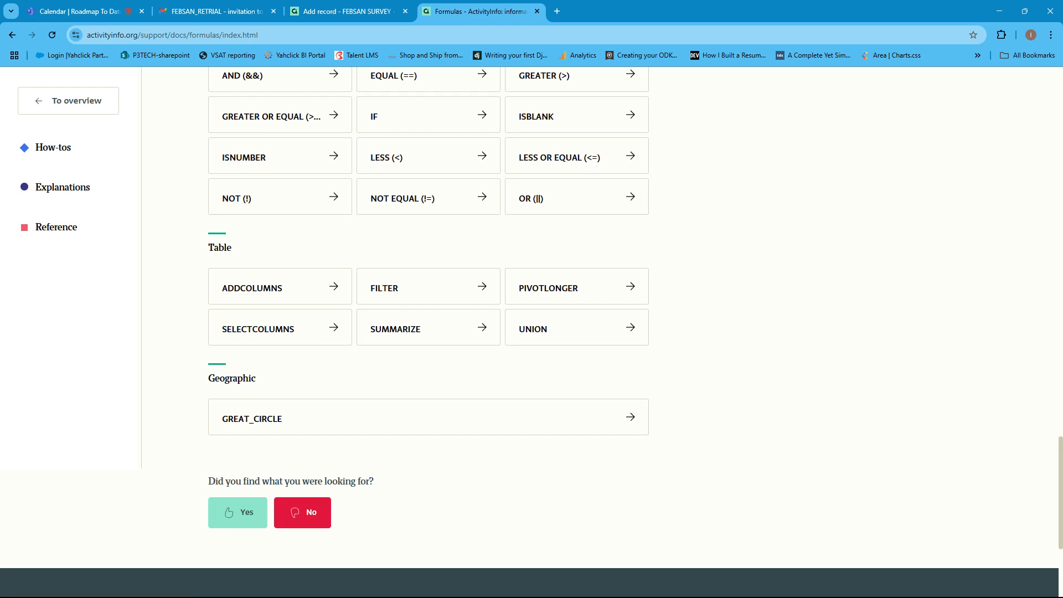
scroll(427, 233, up, 3)
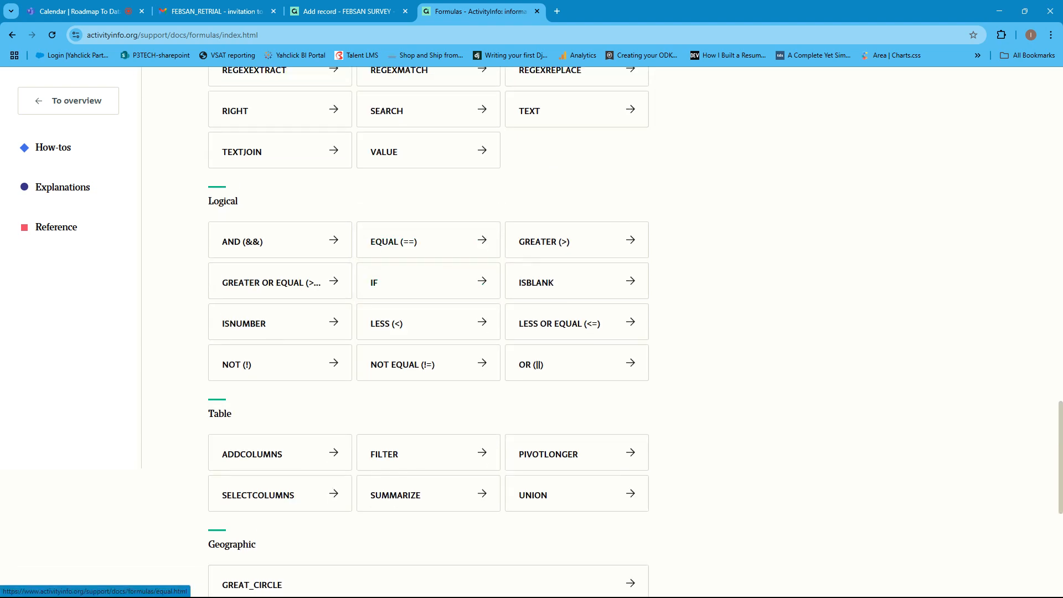
click(348, 11)
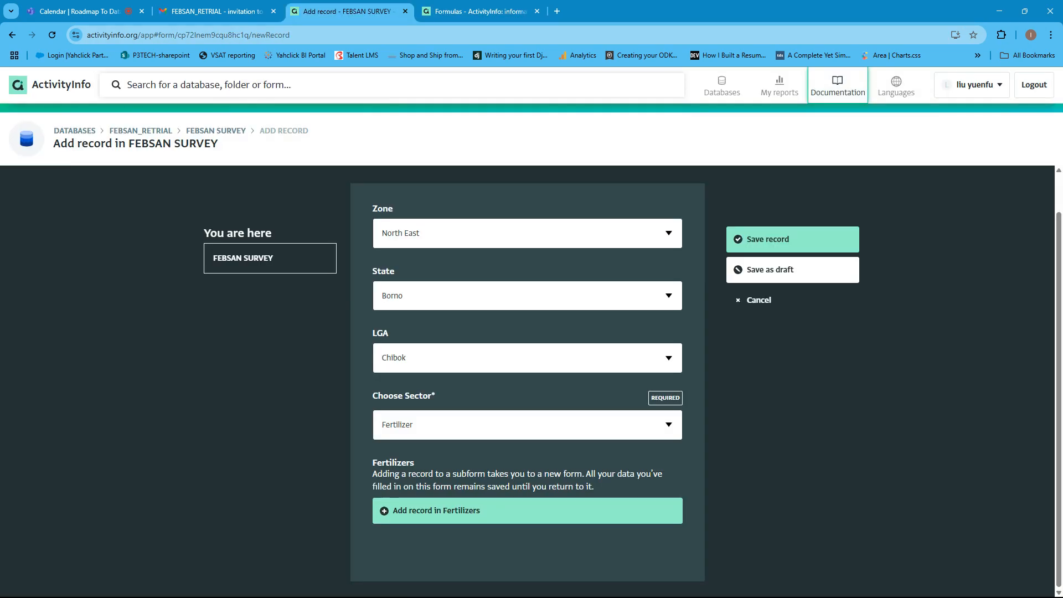
click(480, 11)
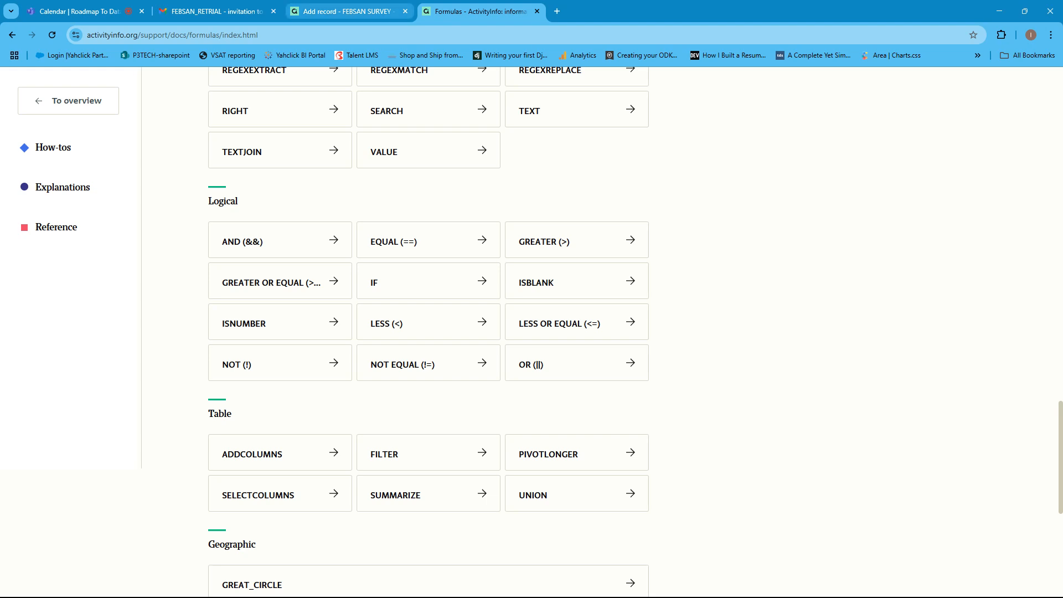
click(348, 11)
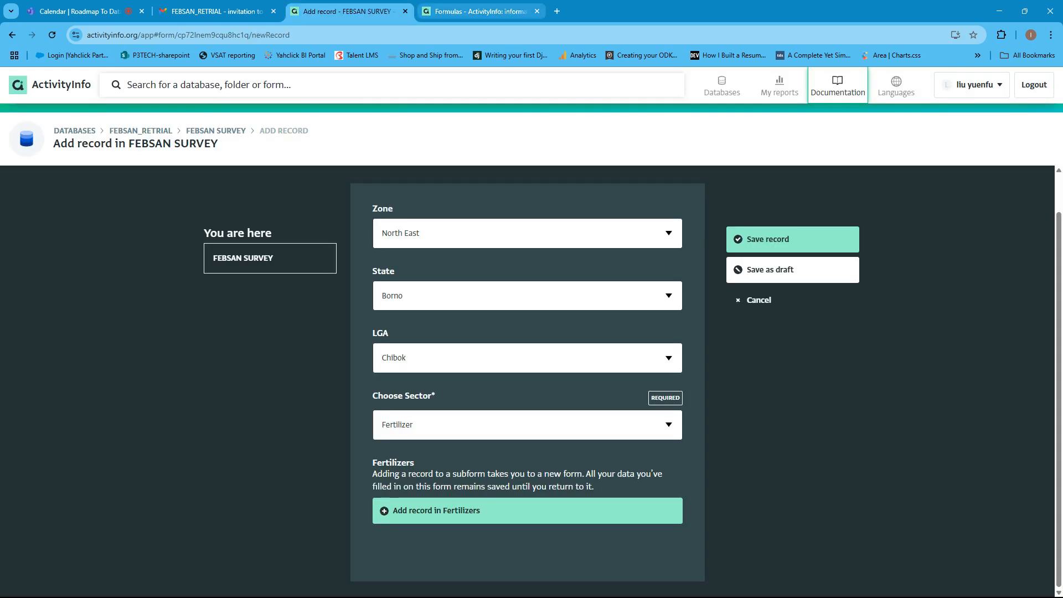
click(479, 11)
click(348, 11)
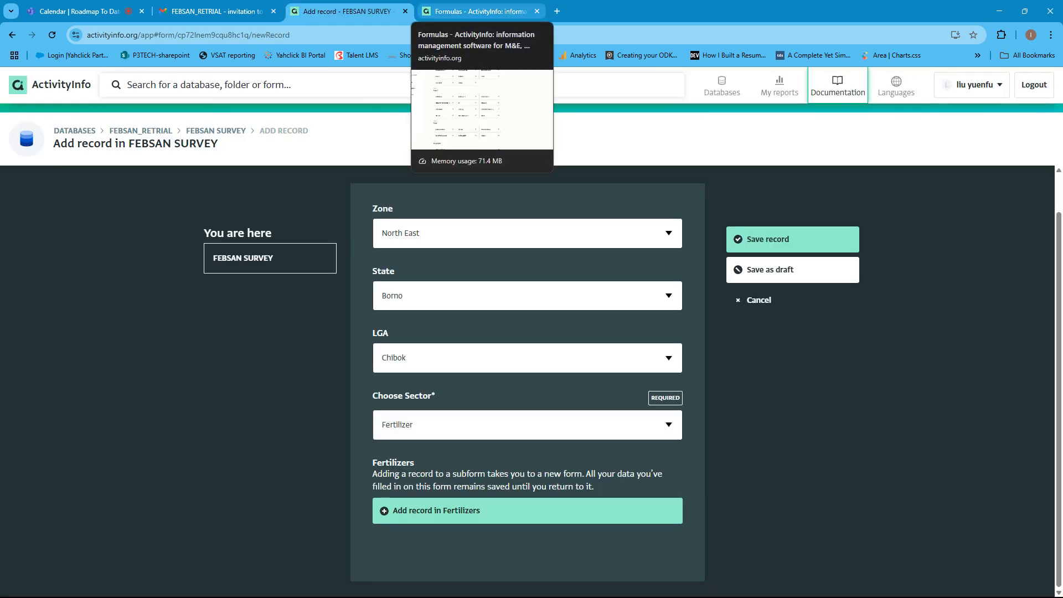
click(480, 11)
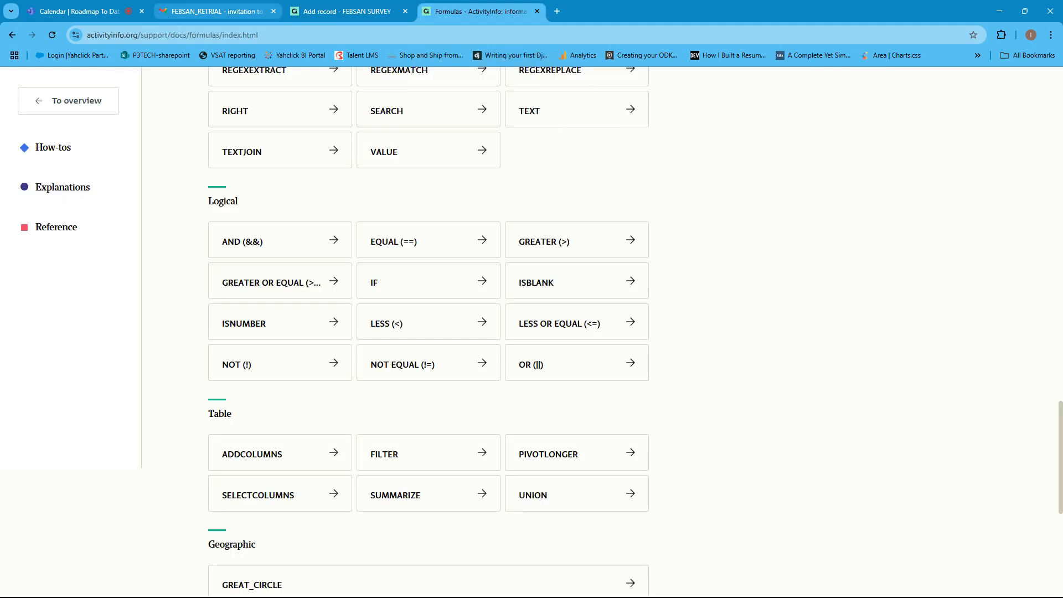
scroll(280, 329, up, 4)
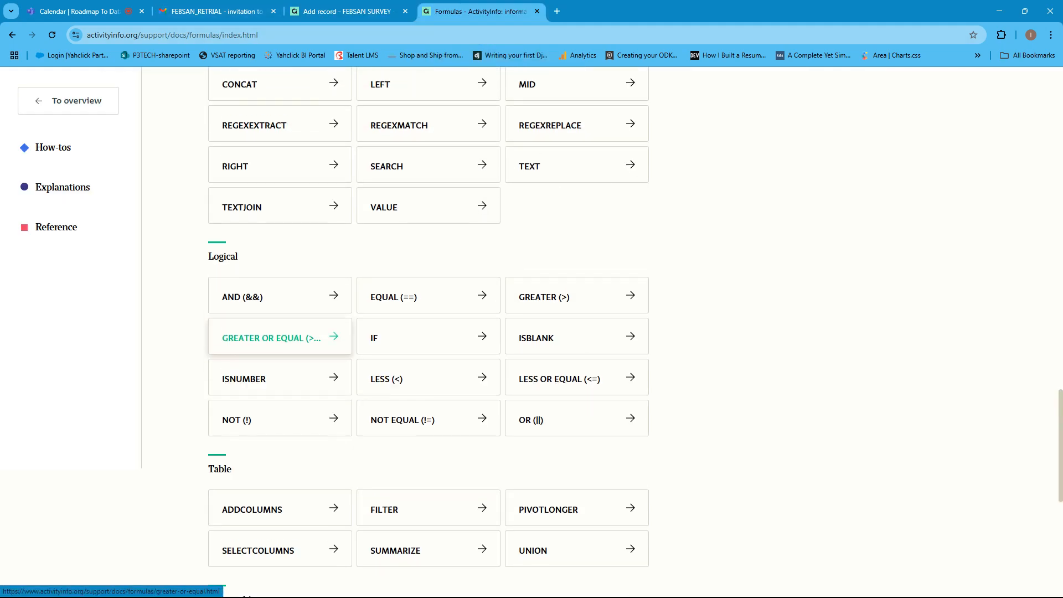
scroll(280, 331, up, 20)
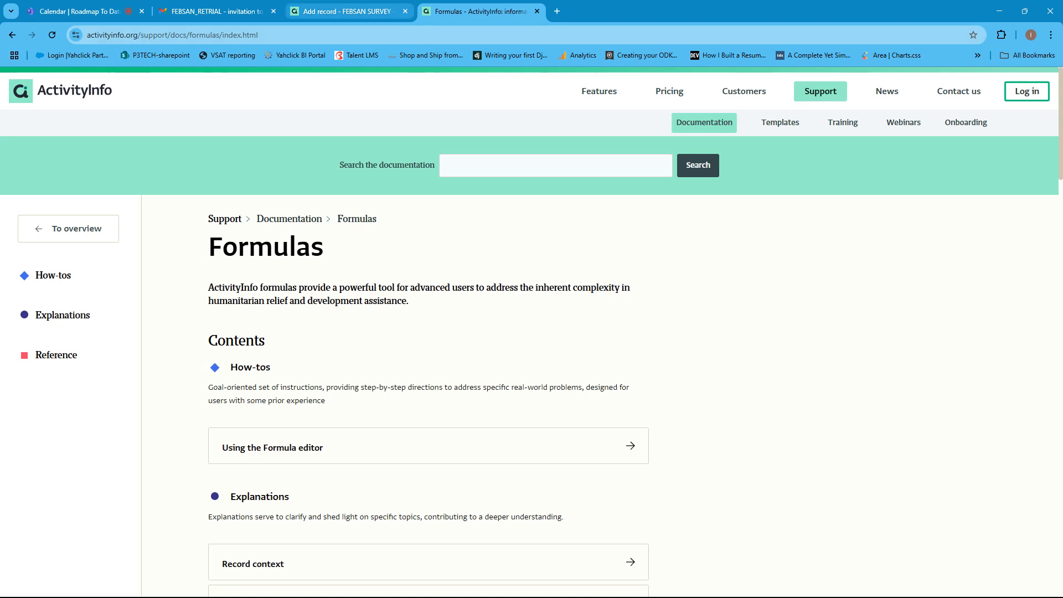
- Switch to Gmail and delete the Codecademy "Join Pro today" and the GEO Group "Data Scientist Position" e-mails from the inbox promotions
click(346, 11)
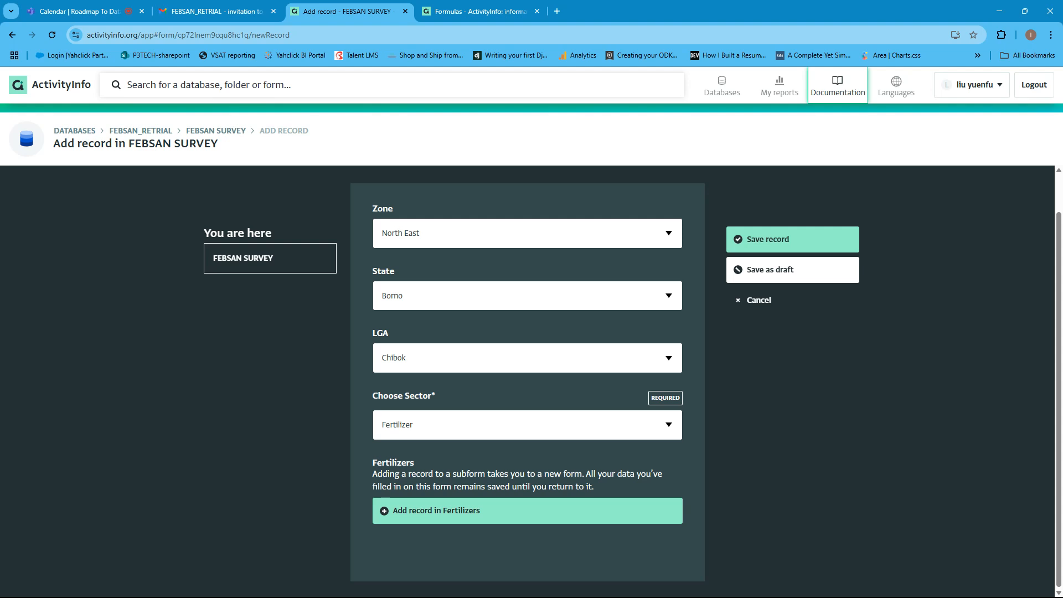
click(216, 11)
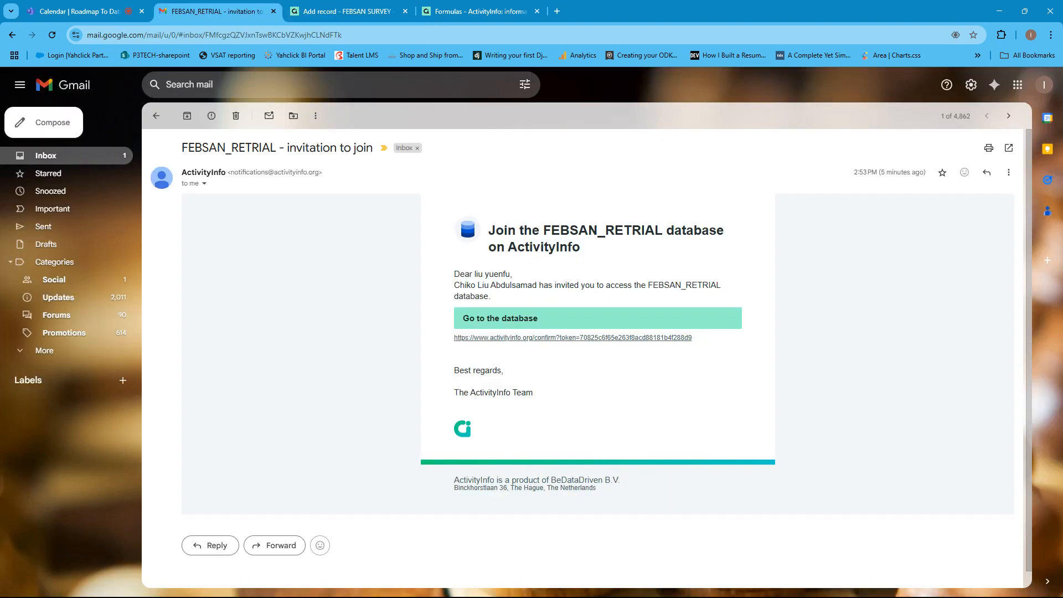
click(47, 155)
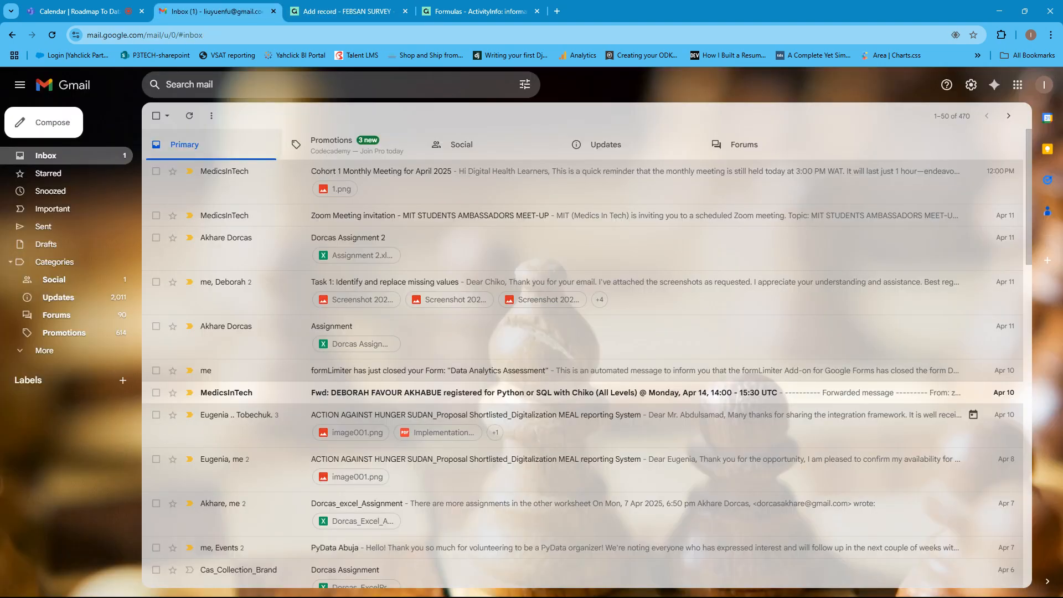
click(331, 143)
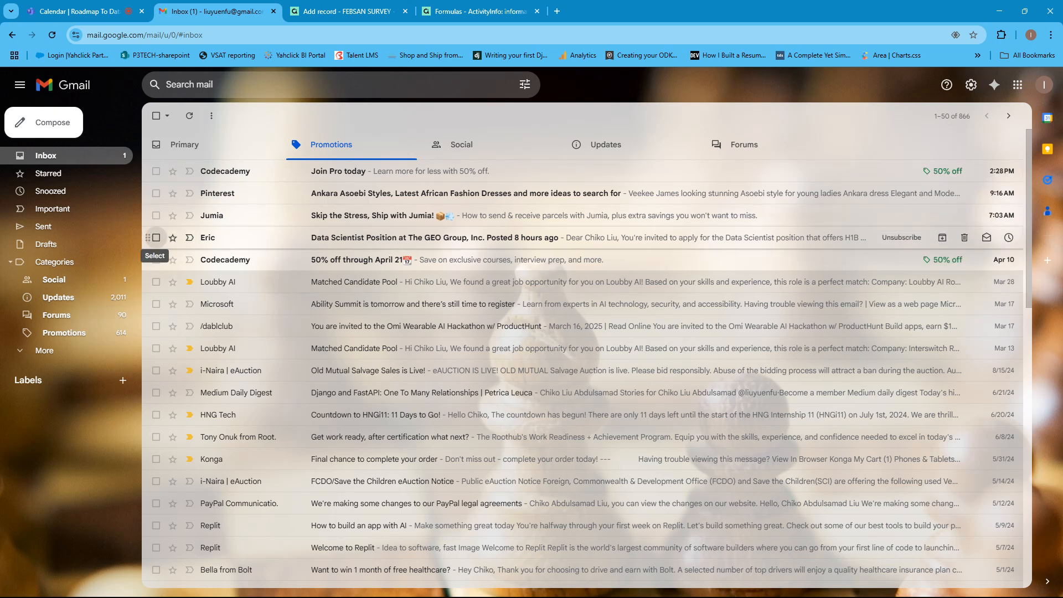
click(156, 238)
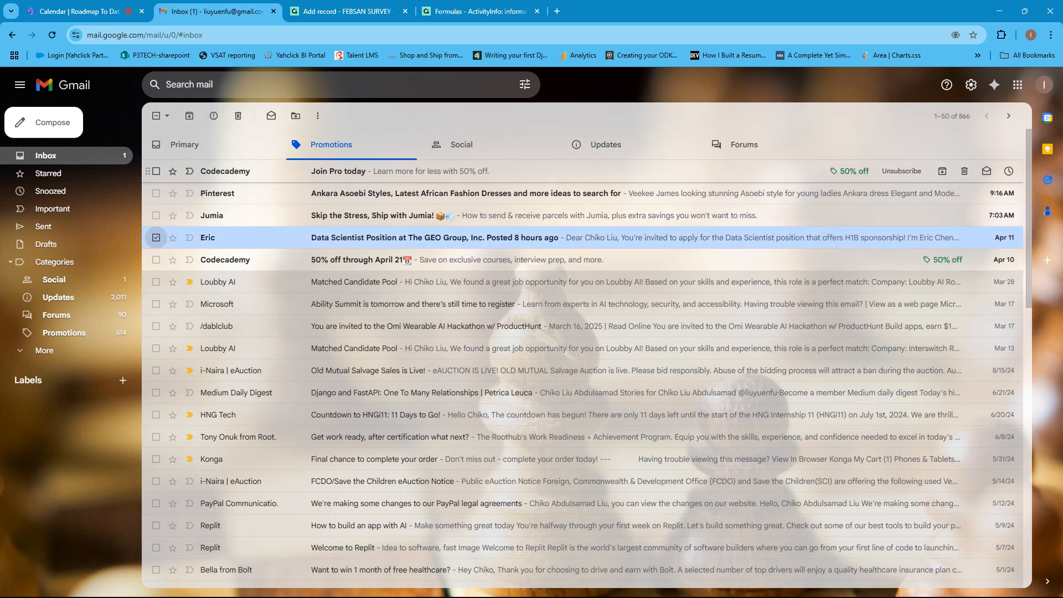
click(156, 171)
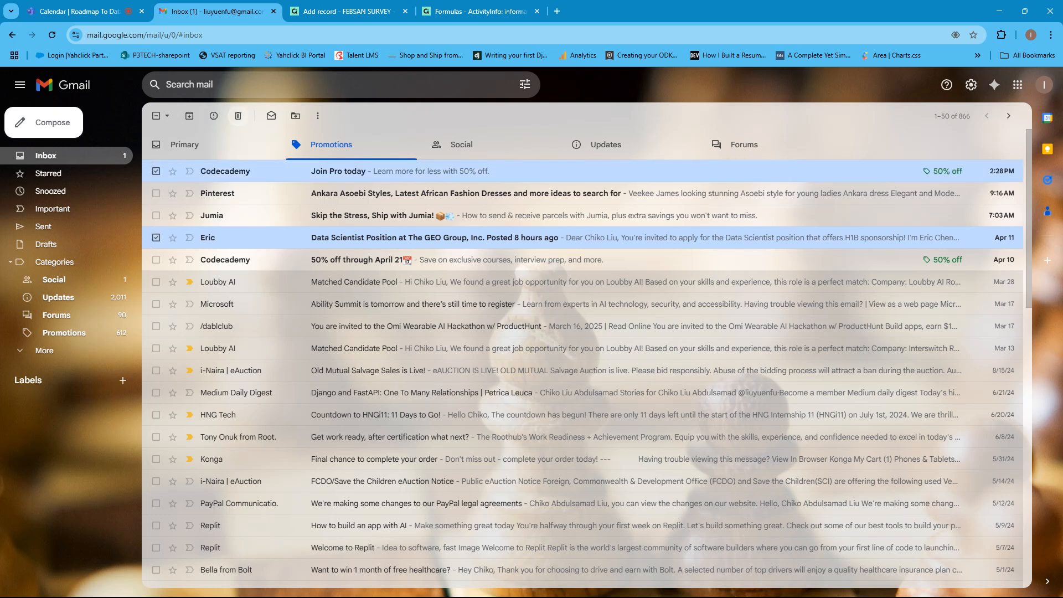
click(238, 115)
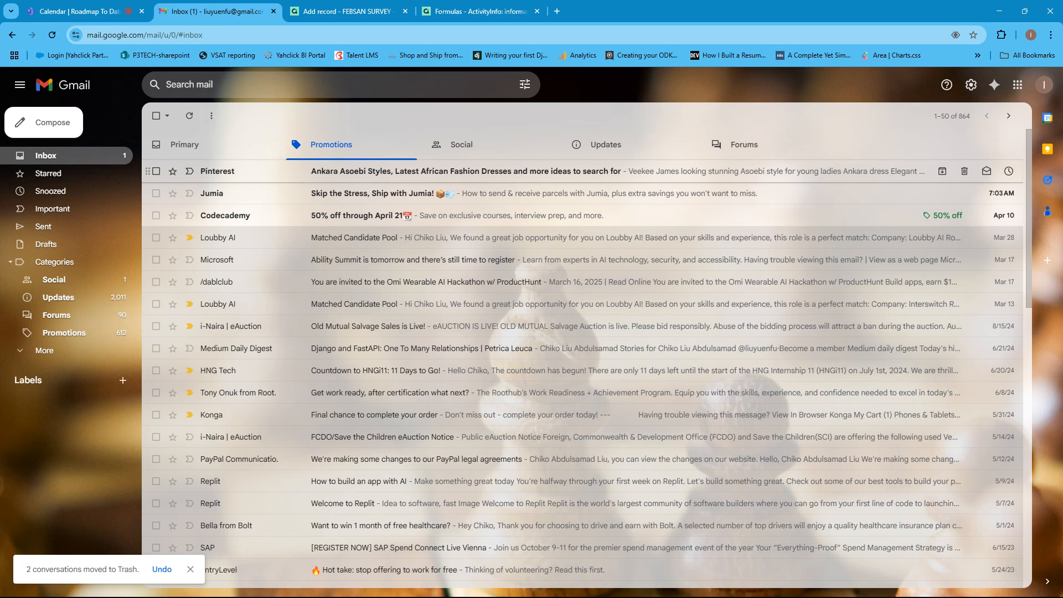
mouse_move(217, 171)
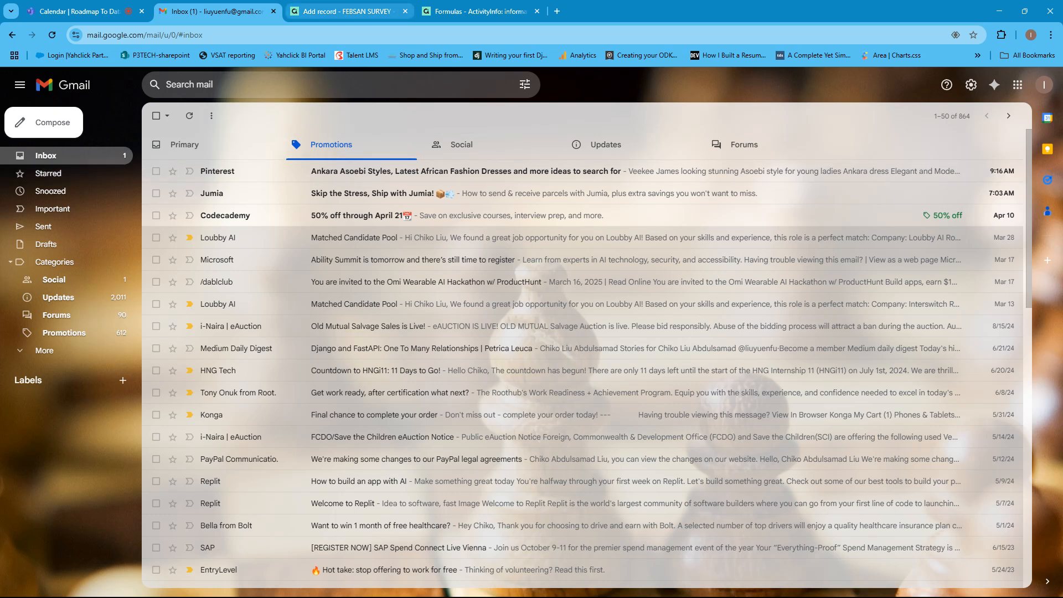
click(346, 11)
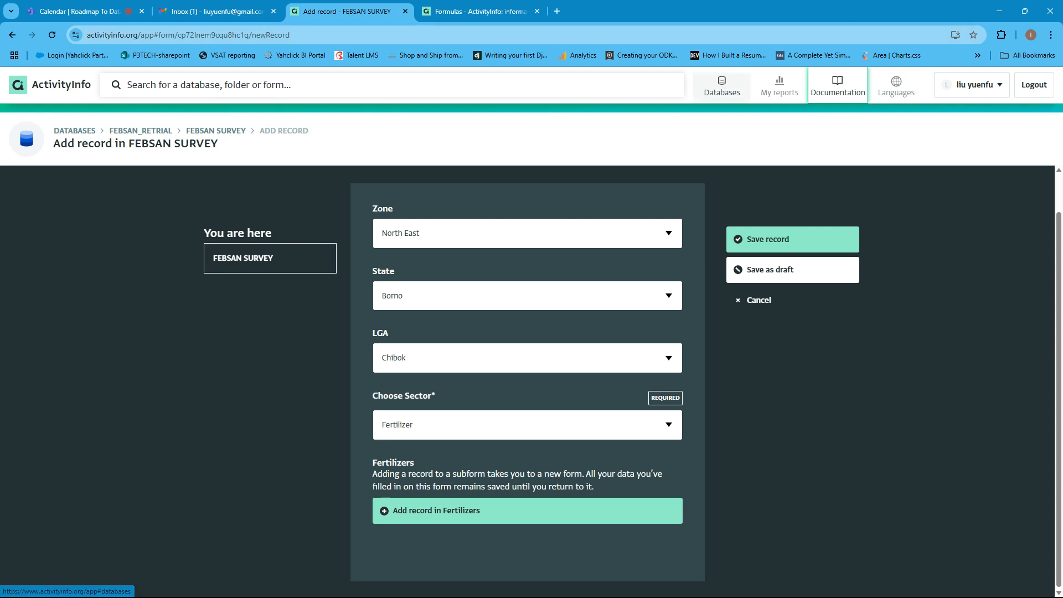
click(479, 12)
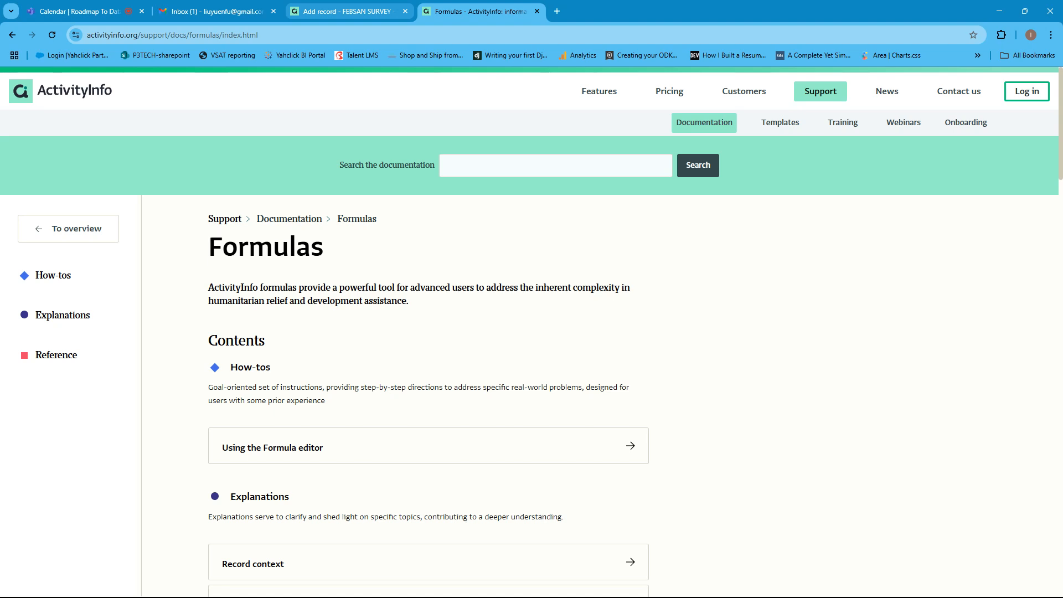
click(349, 11)
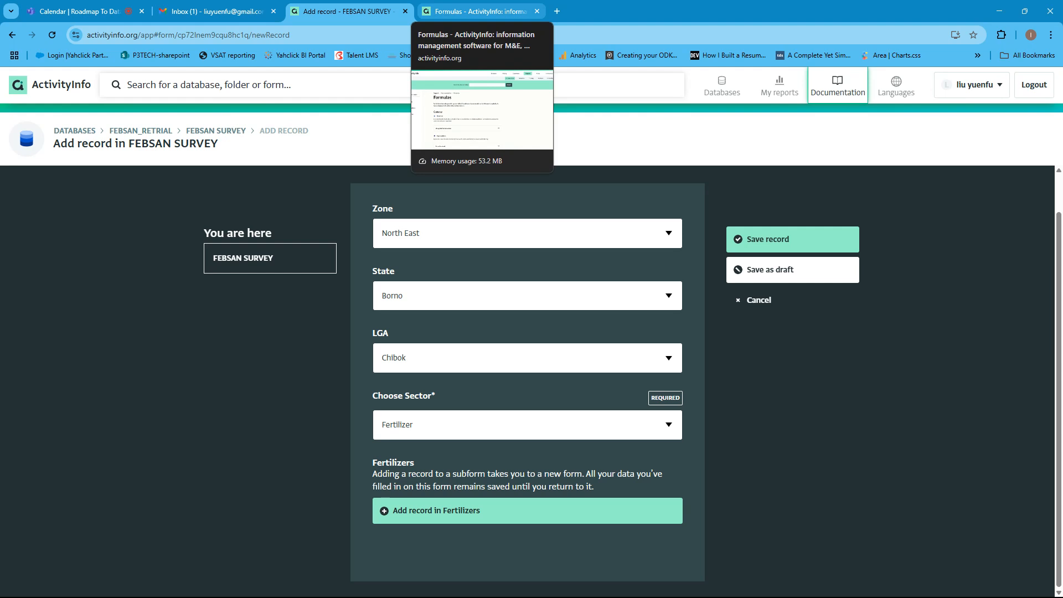
click(476, 11)
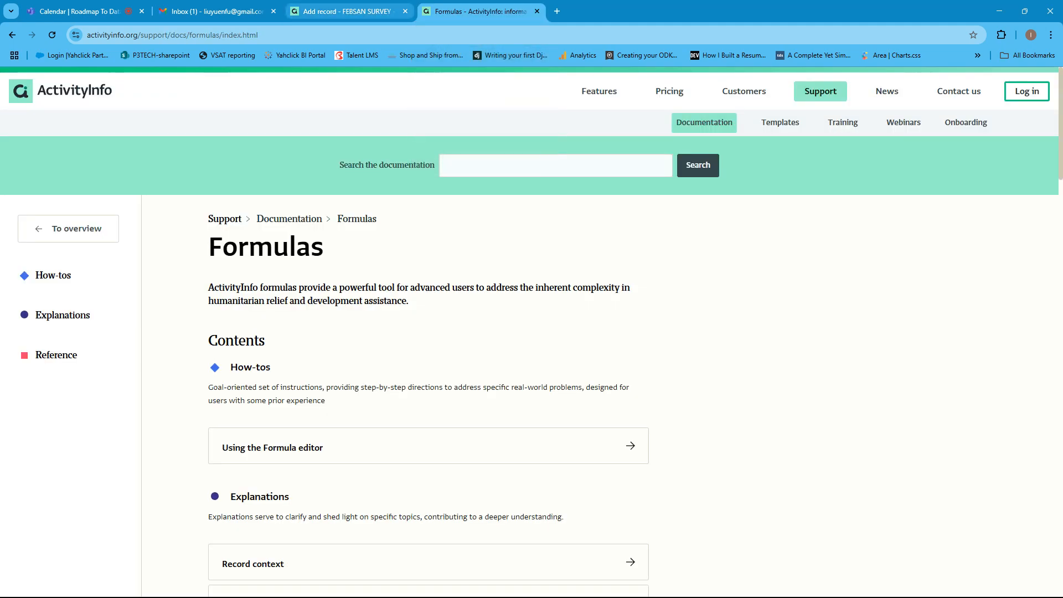
click(354, 11)
click(476, 9)
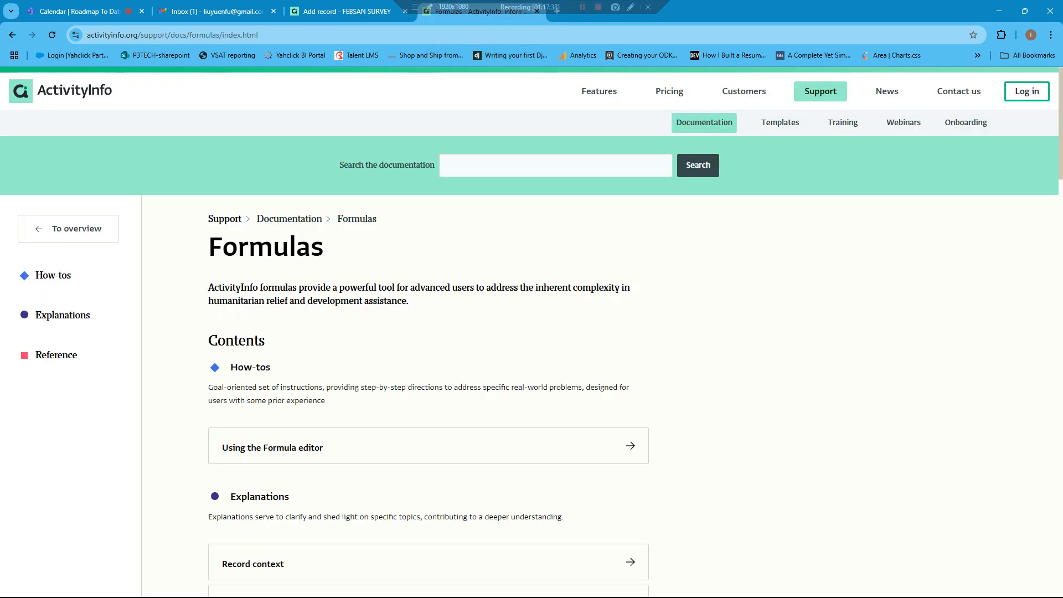
click(355, 11)
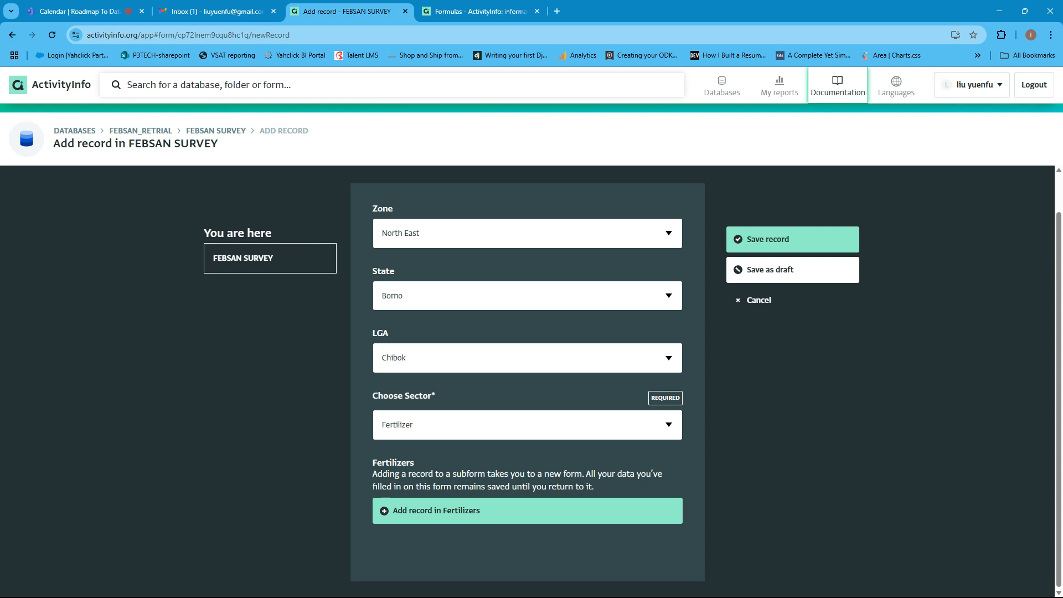
click(477, 11)
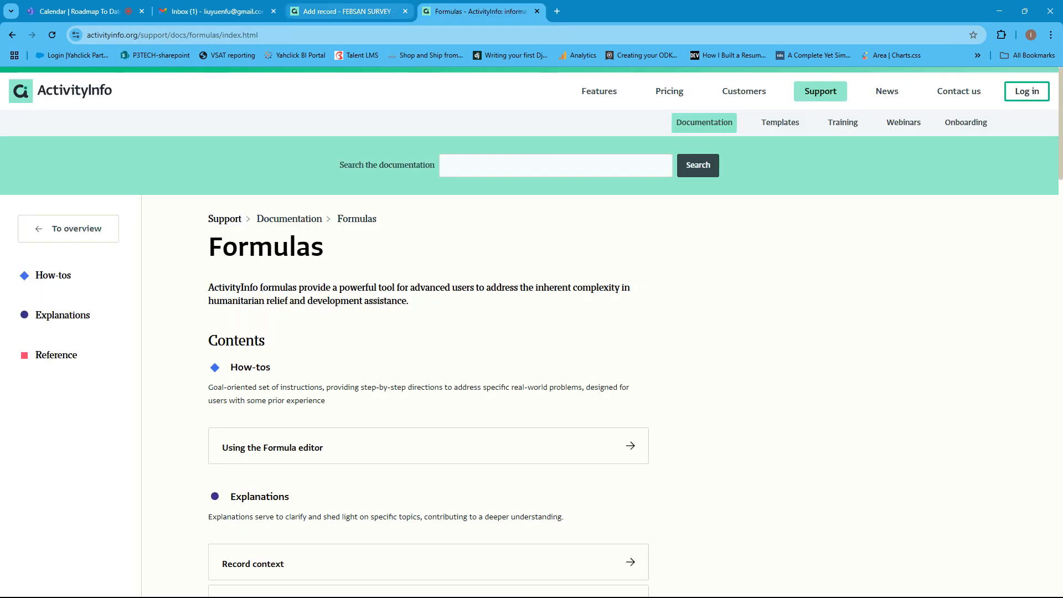
click(349, 11)
click(470, 11)
click(349, 11)
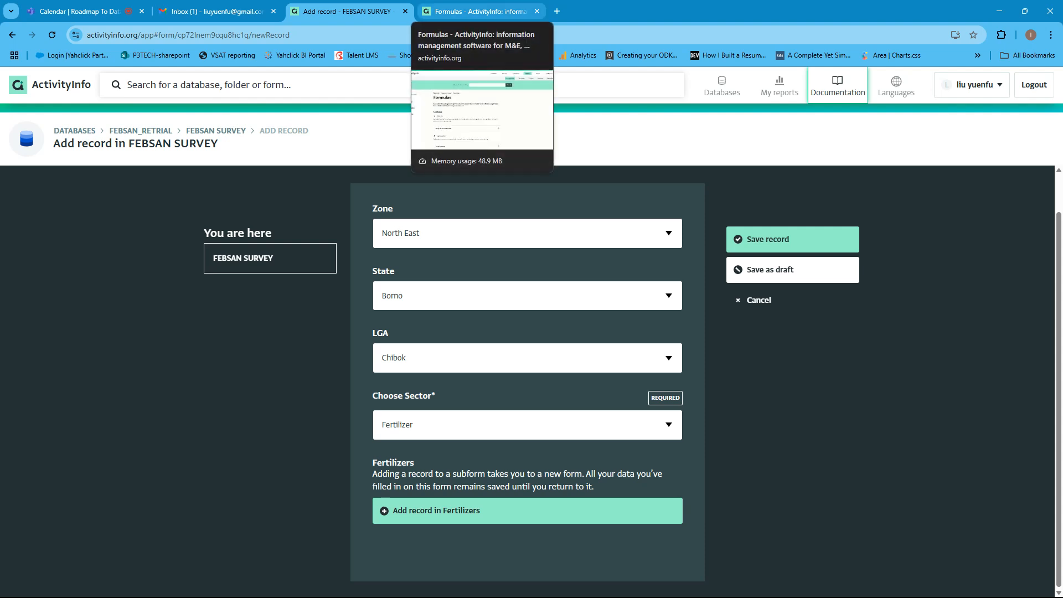
- Return to the Formulas documentation and minimize the browser window to the desktop
click(471, 11)
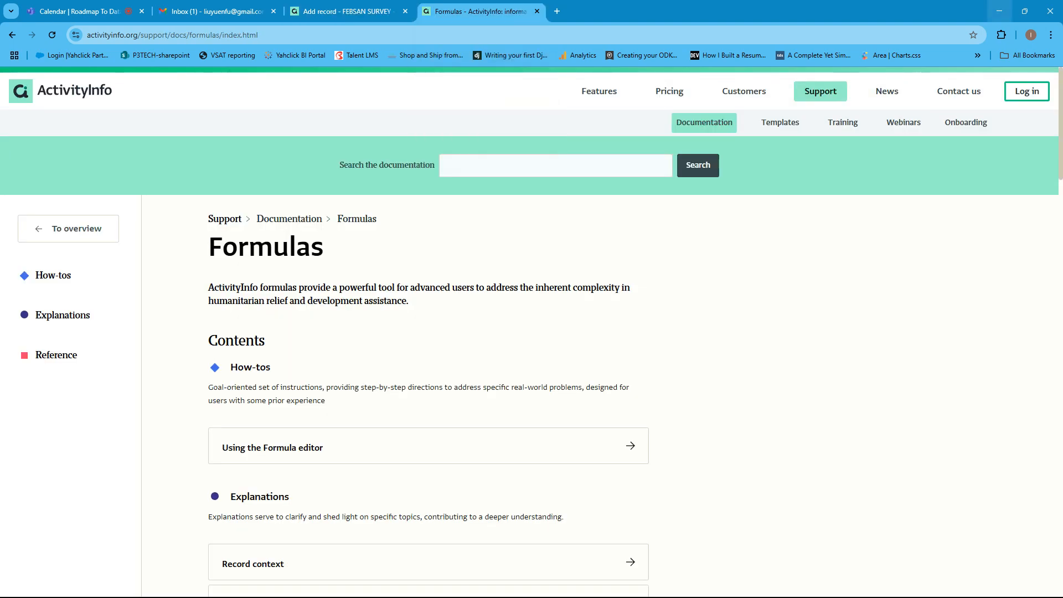
click(999, 11)
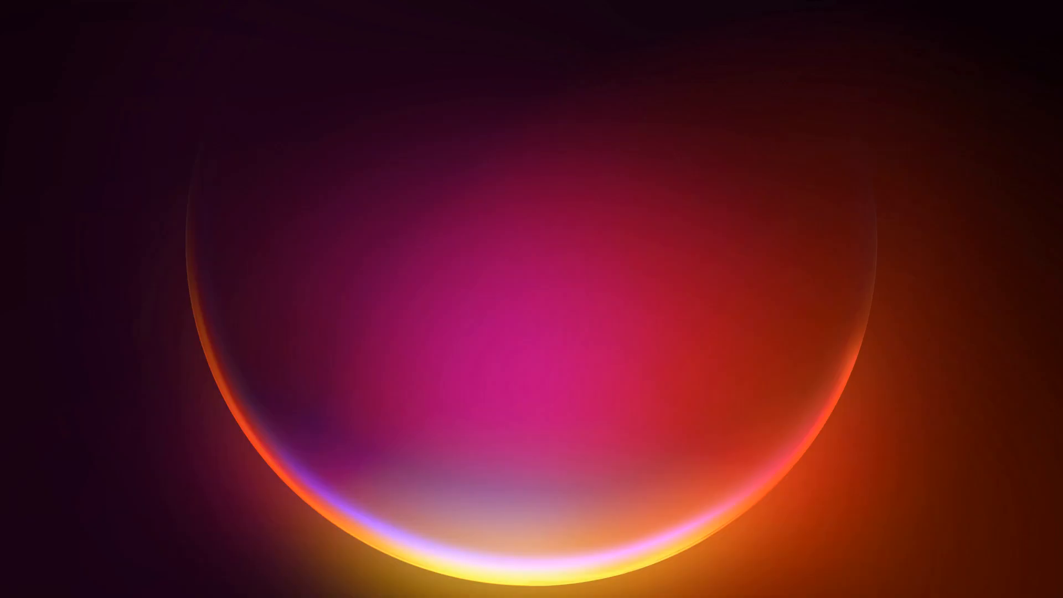
- Switch to Firefox, view the ChatGPT sample table of items, quantities and unit prices, and return to the FEBSAN SURVEY Add record page
mouse_move(556, 584)
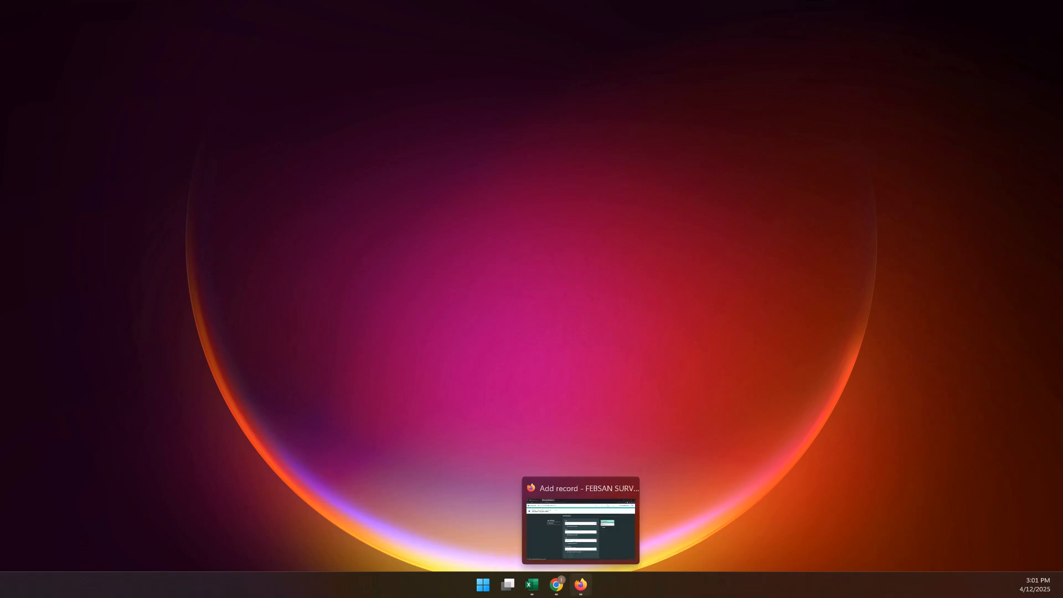
click(580, 585)
click(83, 12)
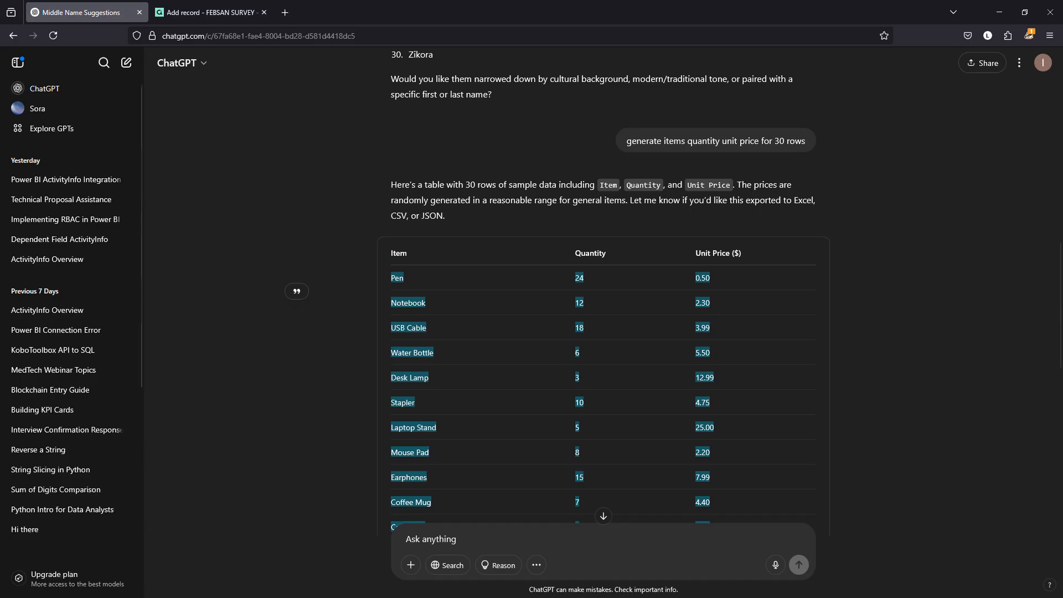
click(206, 13)
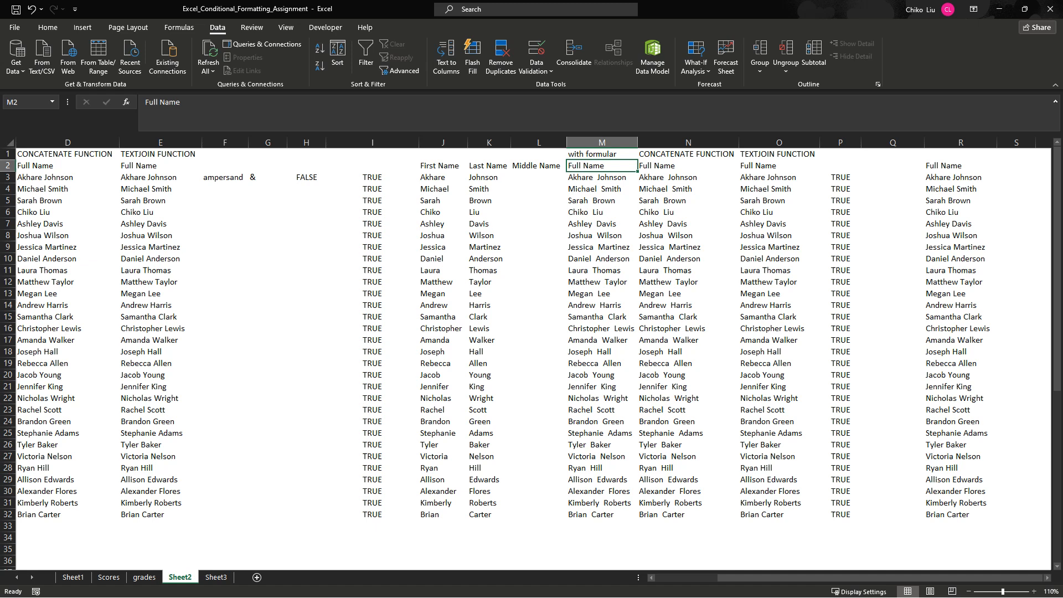
- Switch to the Excel_Conditional_Formatting_Assignment workbook in Excel and examine the full-name formulas in cells M13 and M3 of Sheet2
click(602, 294)
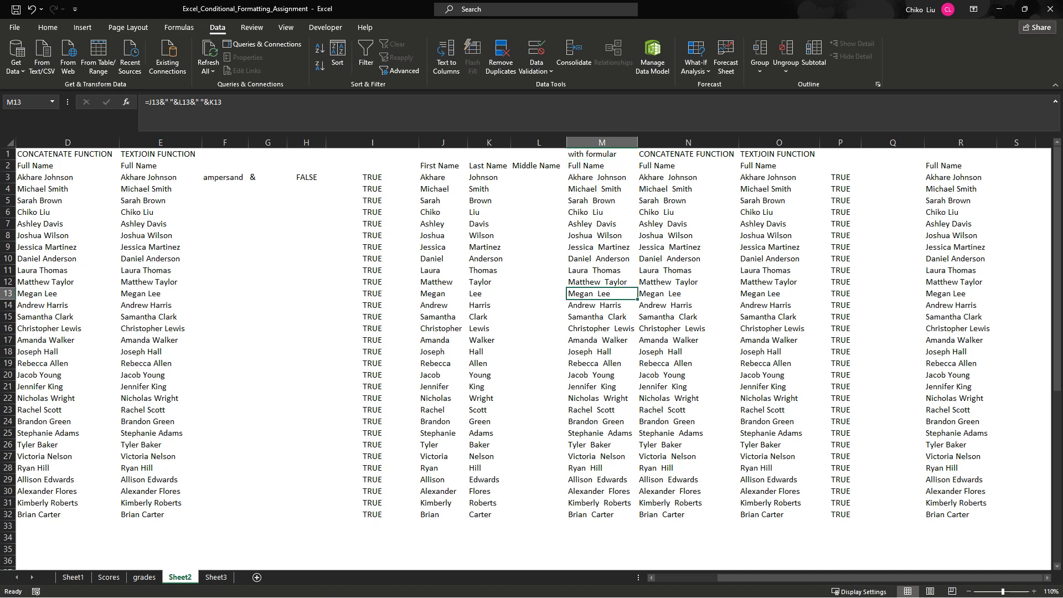
click(602, 177)
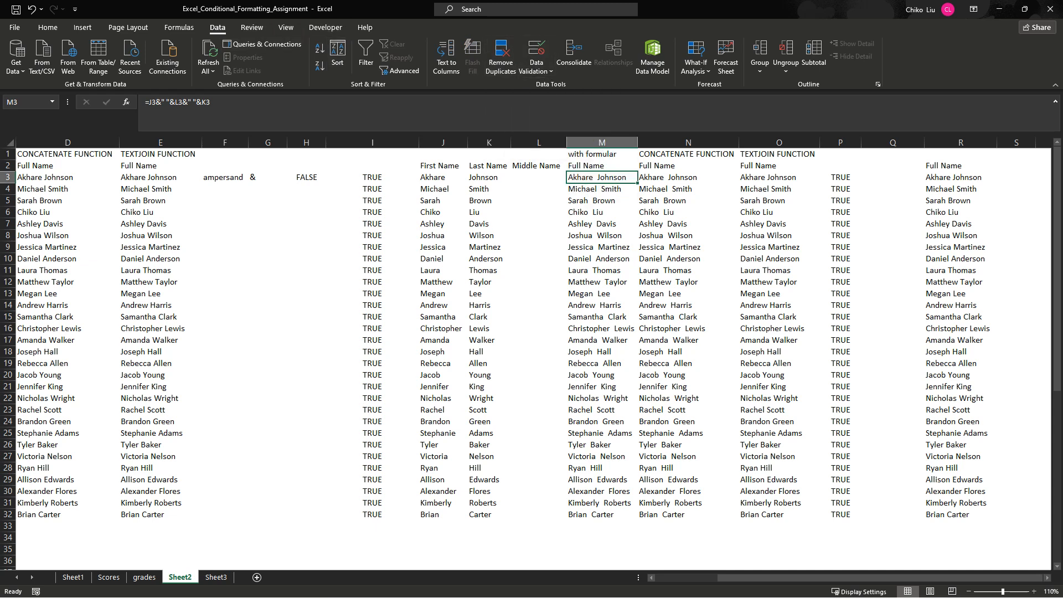
click(602, 165)
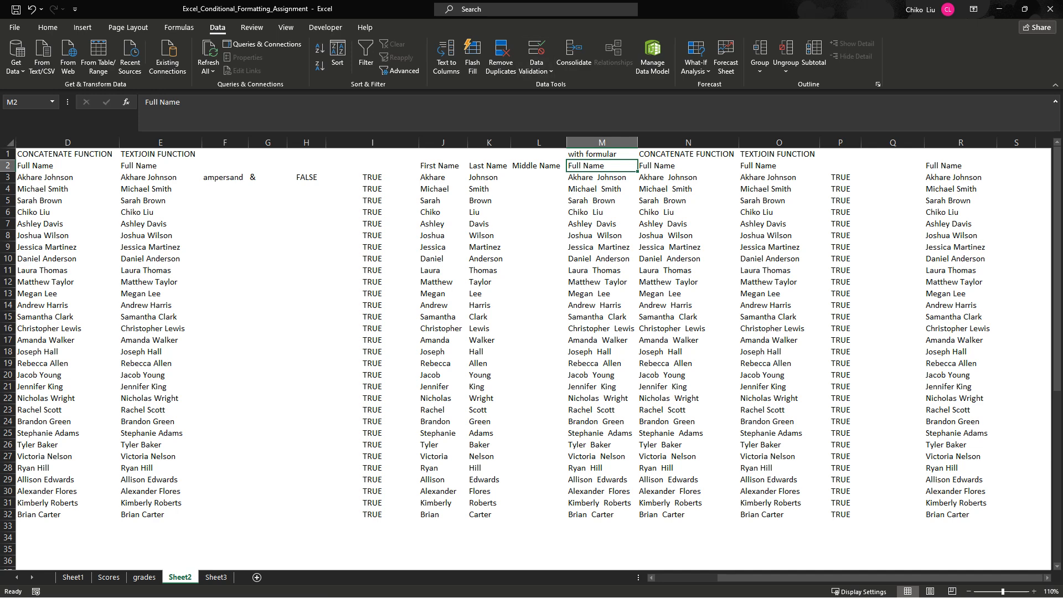
click(83, 27)
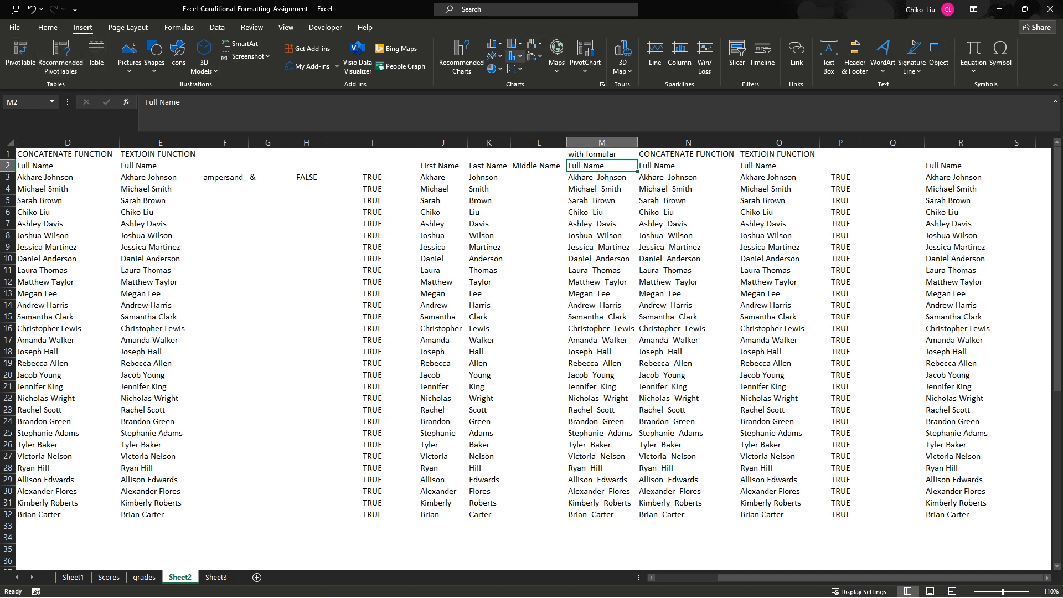
click(217, 27)
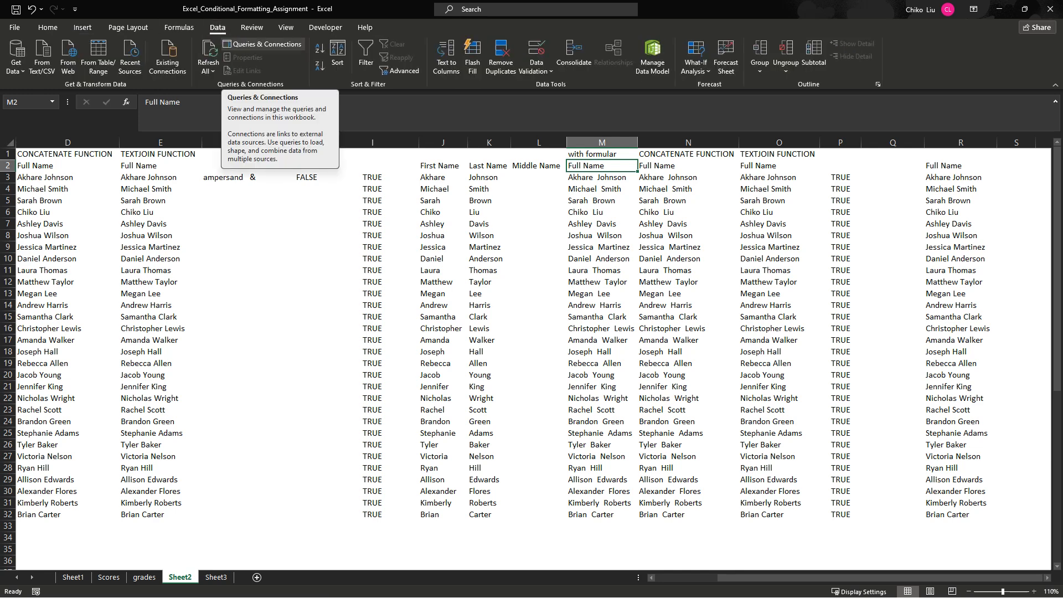
click(48, 27)
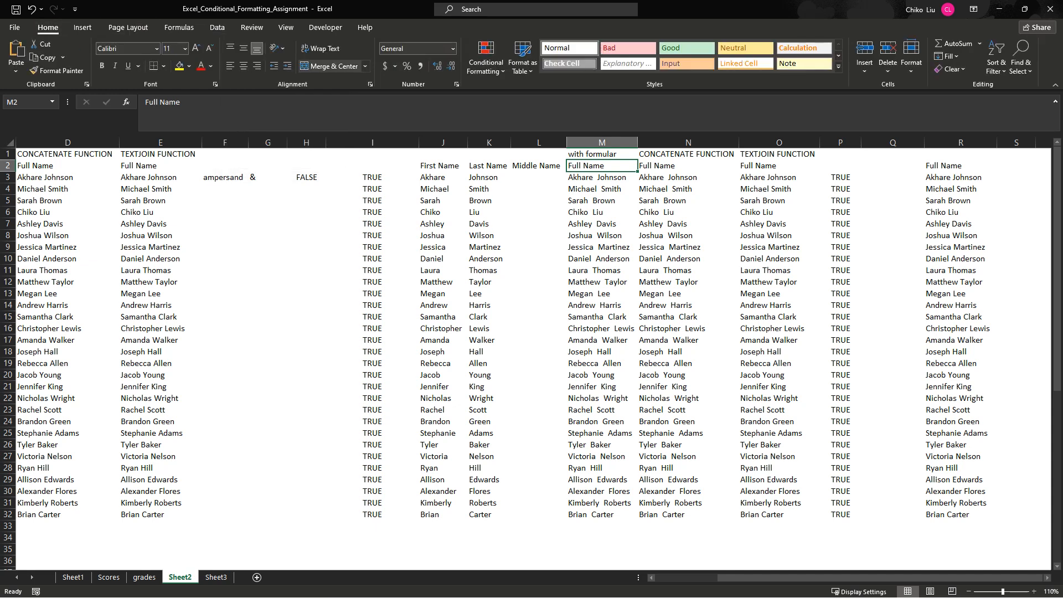
click(83, 27)
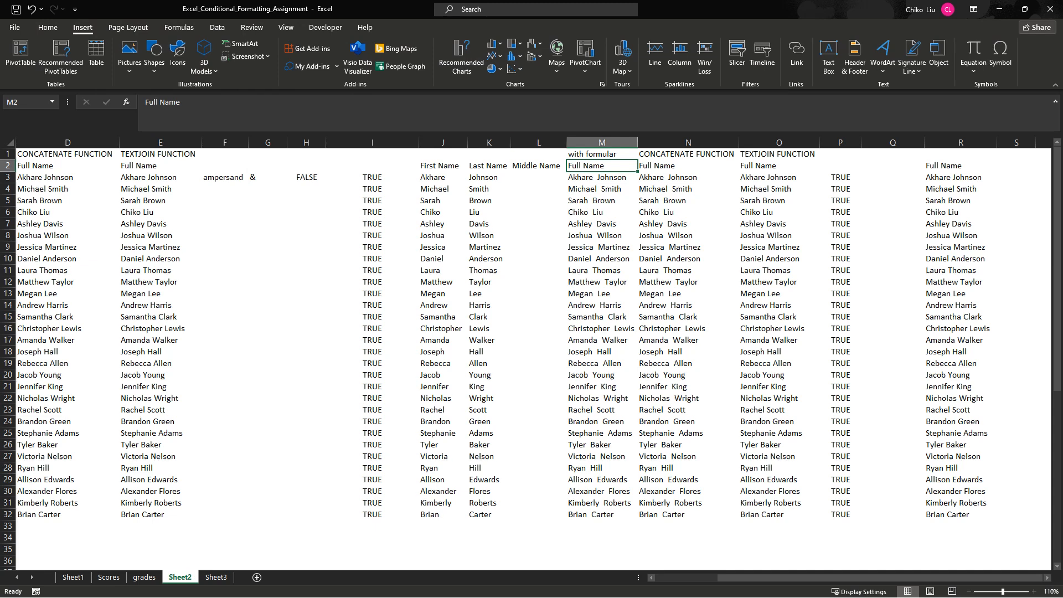
click(602, 154)
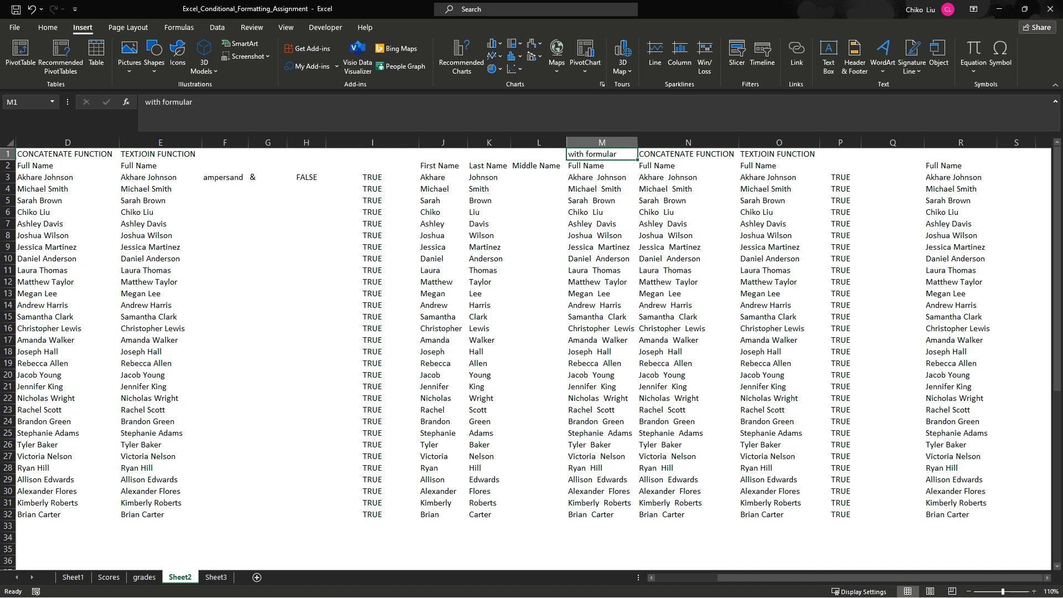
key(Down)
key(Down)
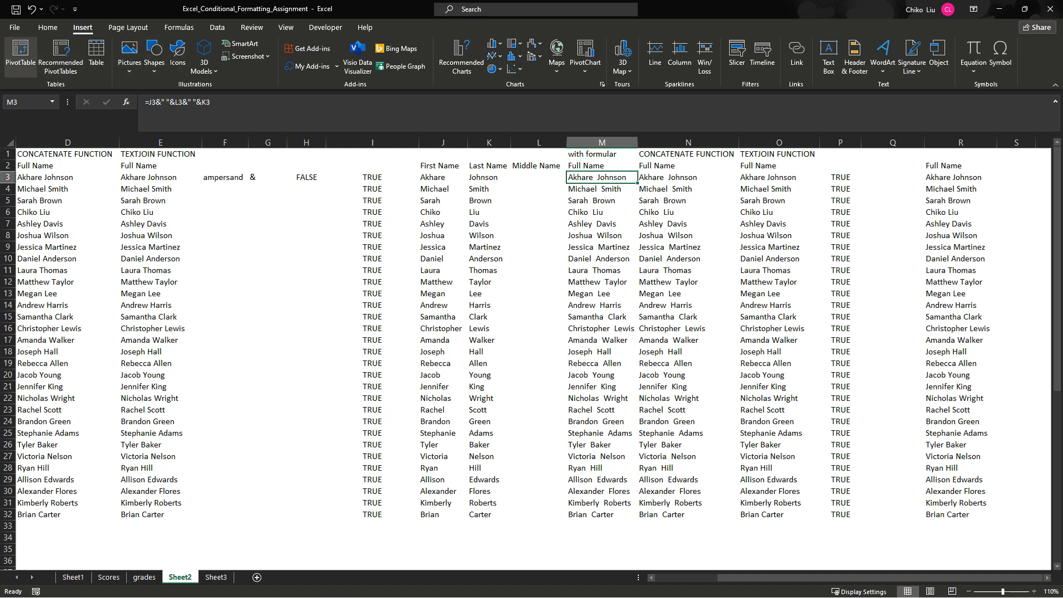
click(602, 155)
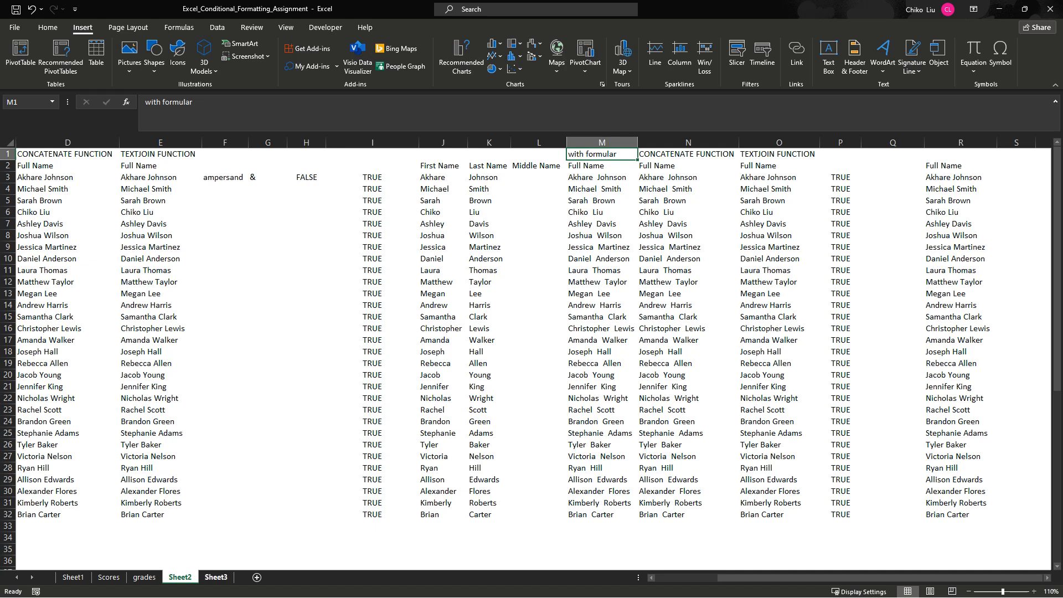
- Open Sheet3 and autofit the widths of the quantity and price columns
click(216, 577)
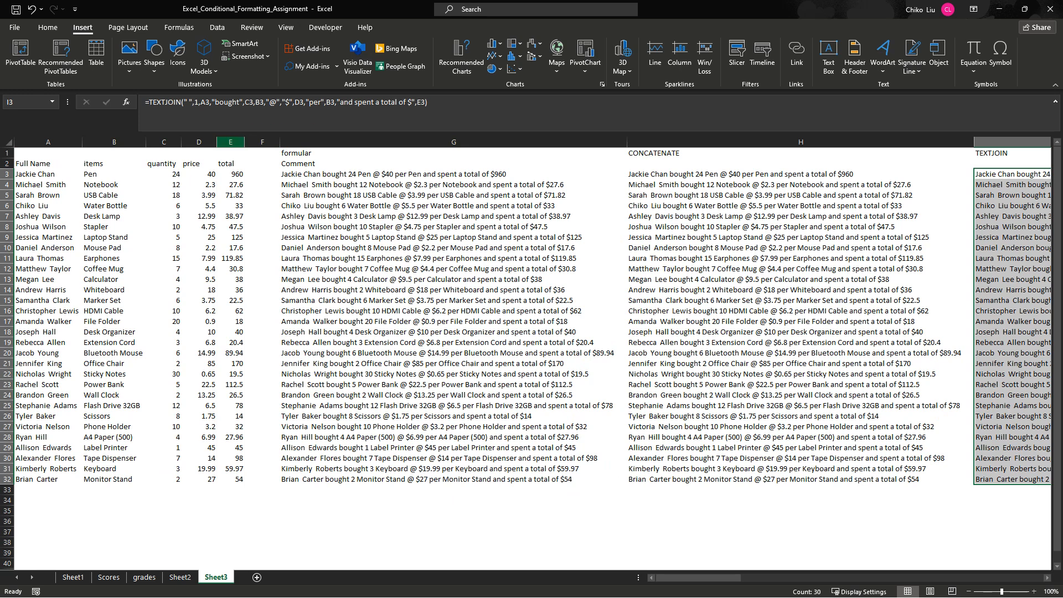
double_click(217, 143)
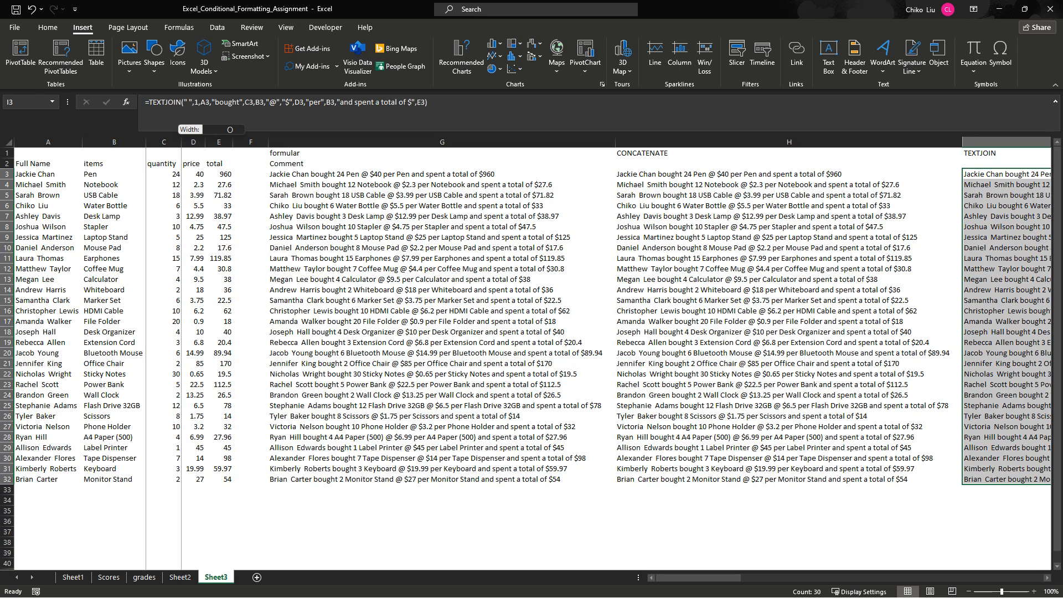
double_click(182, 142)
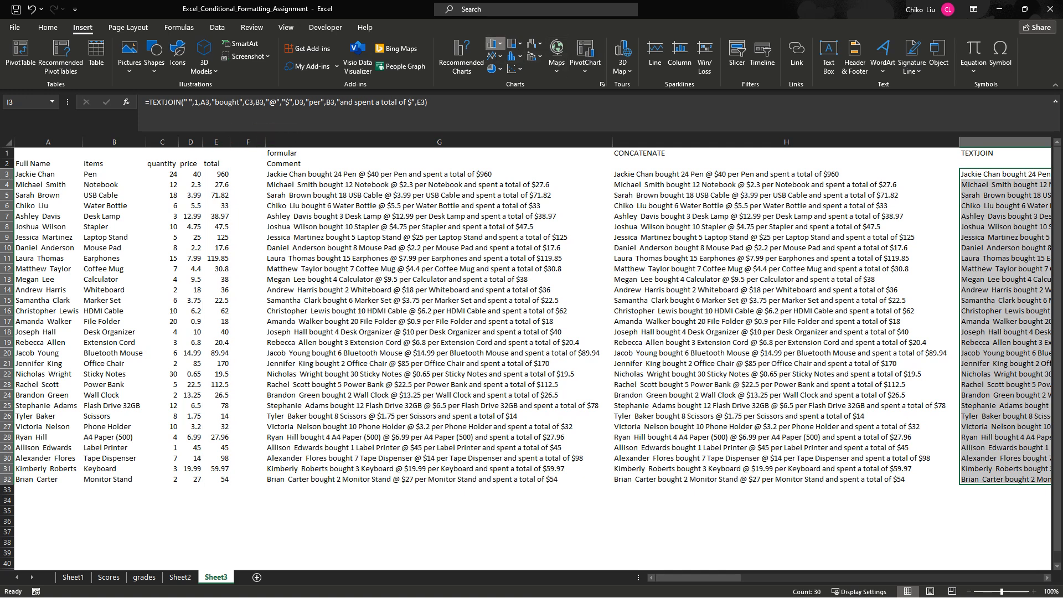
- Look through the column, bar and pie chart types available for insertion, without adding a chart to the sheet
click(494, 44)
key(Escape)
click(439, 248)
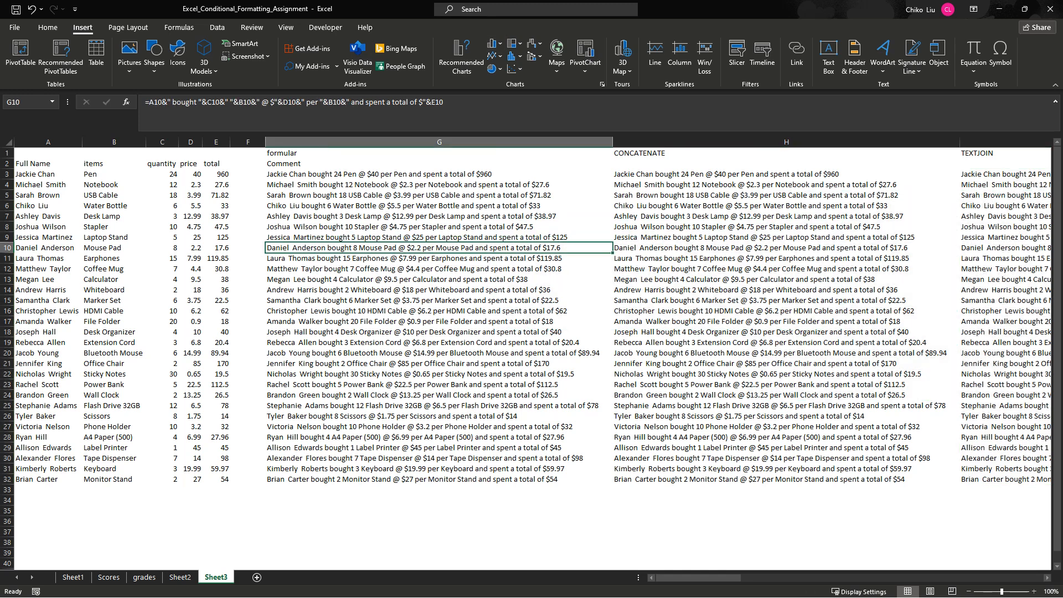
click(439, 521)
click(439, 511)
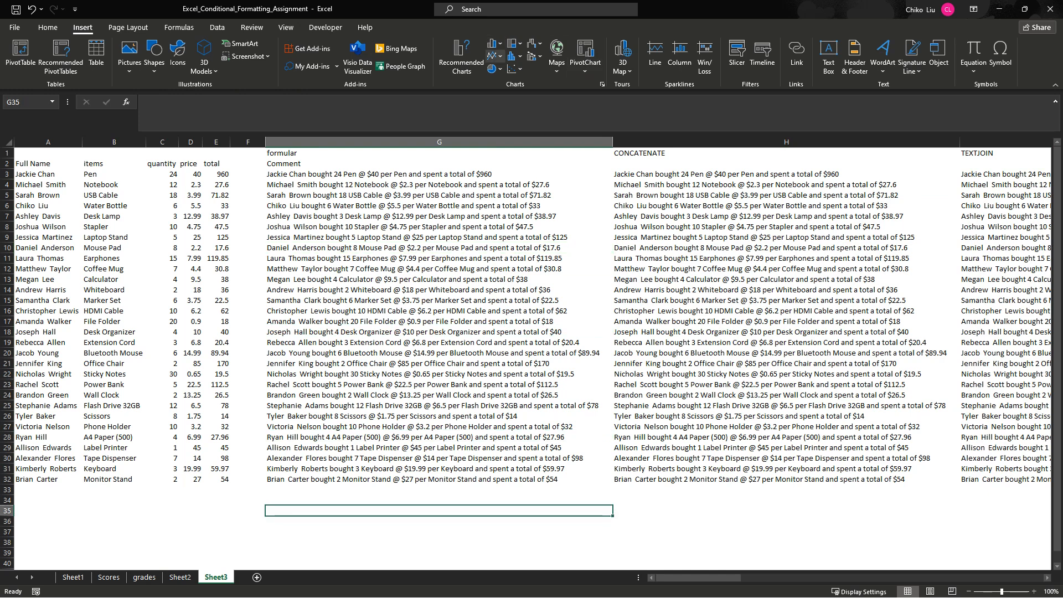
click(494, 56)
click(495, 56)
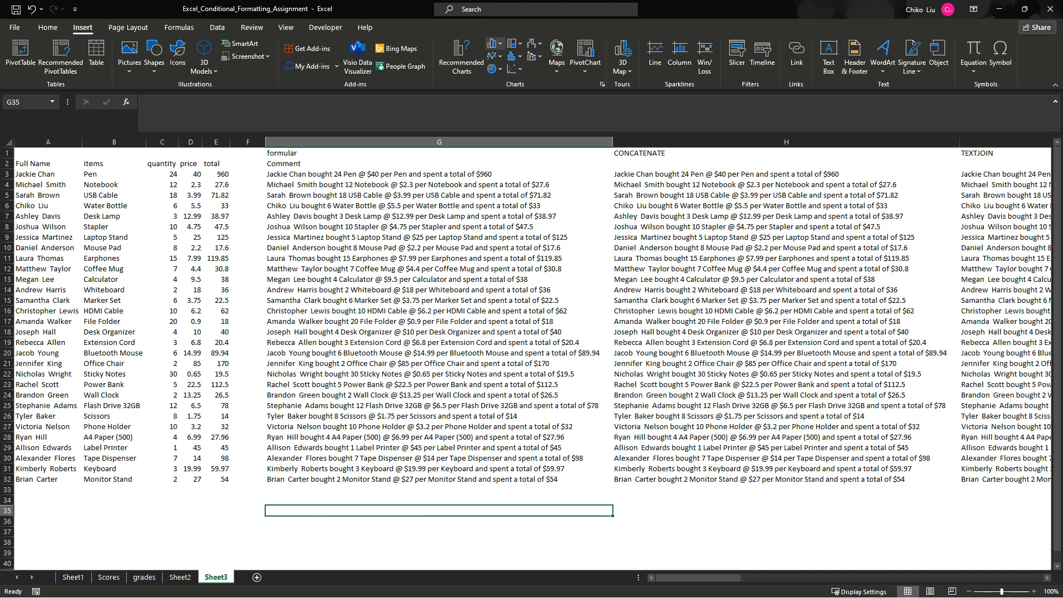
click(494, 44)
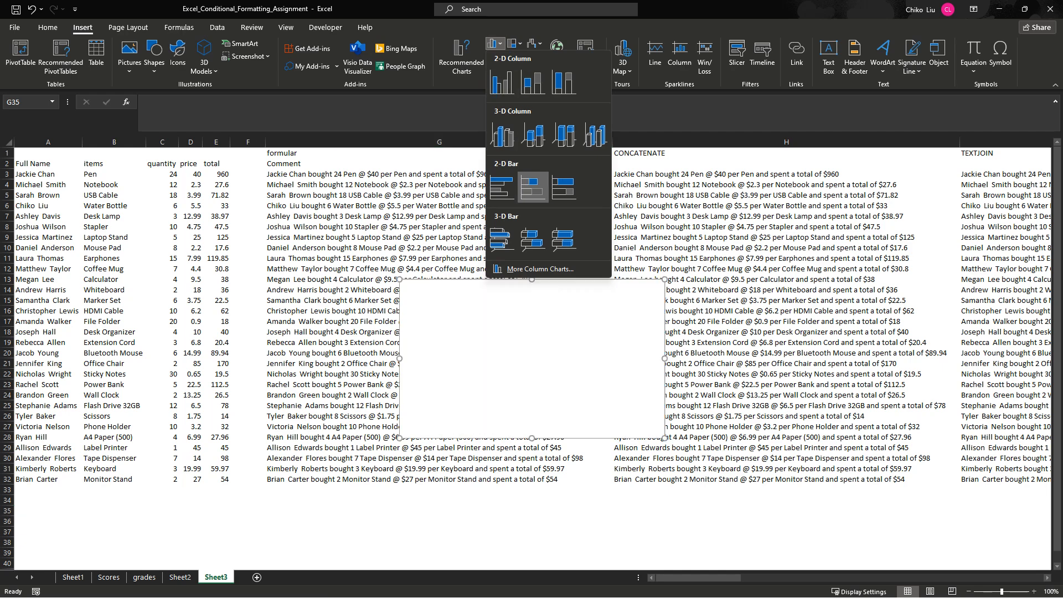
click(495, 43)
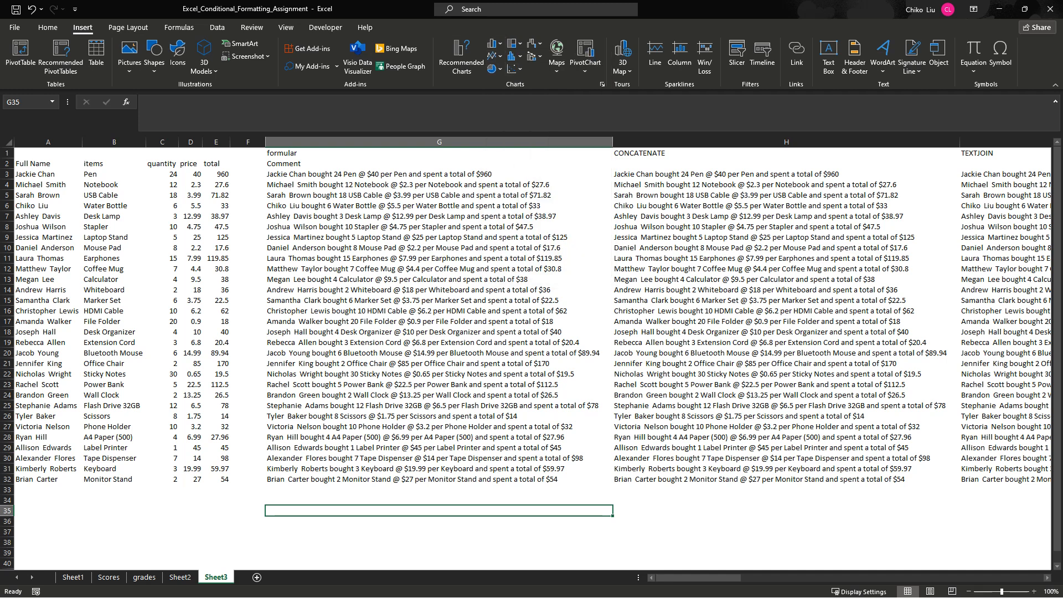
click(440, 258)
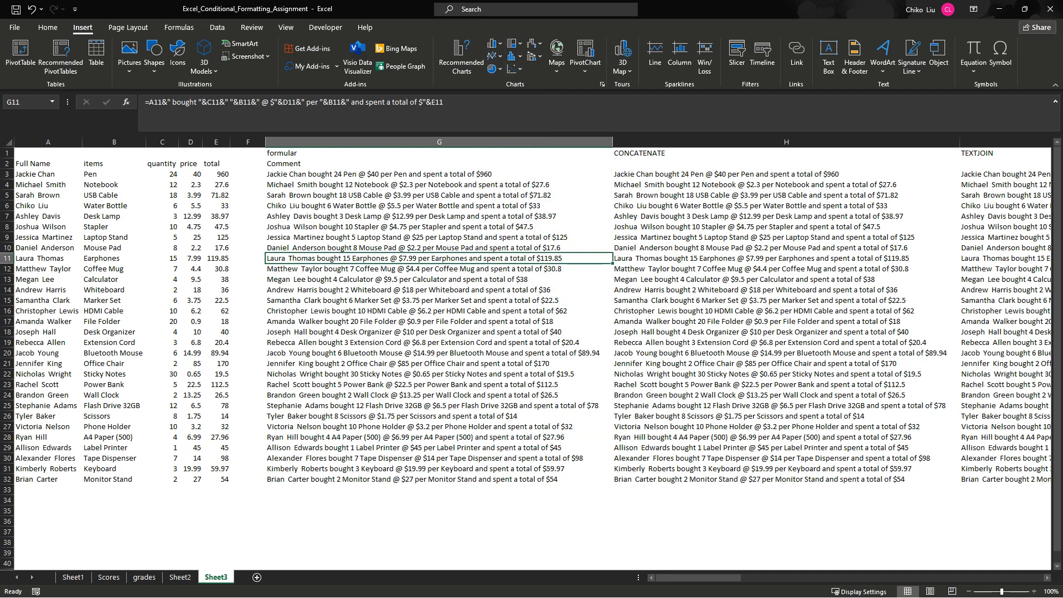
click(494, 68)
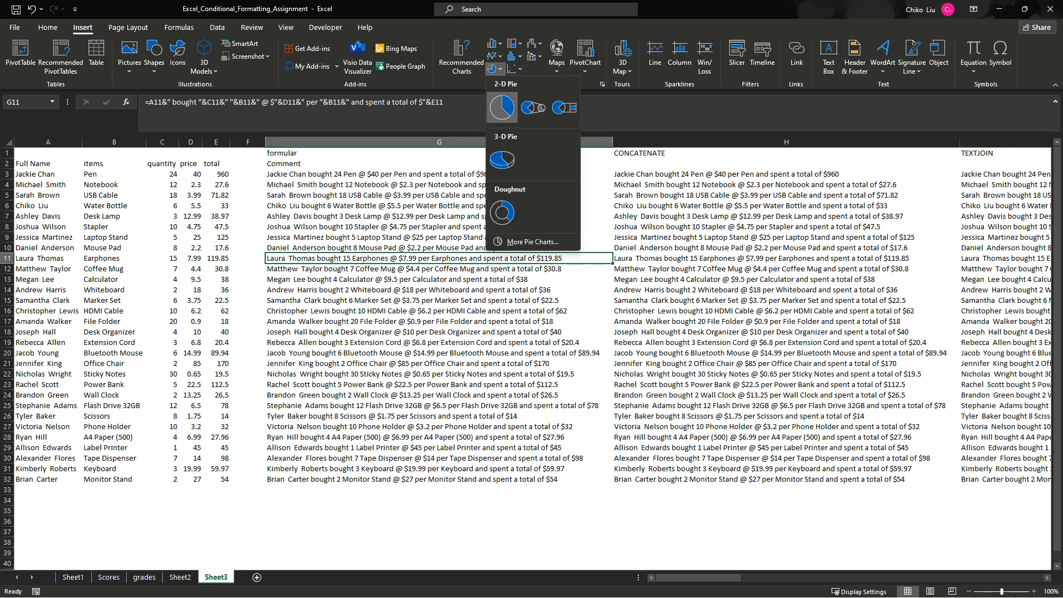
key(Escape)
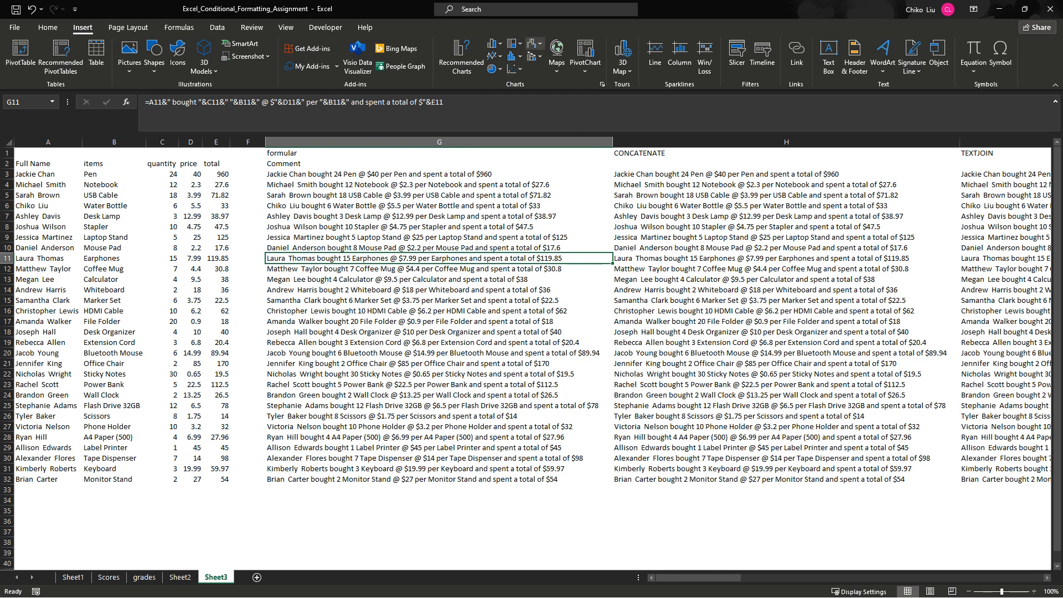
click(494, 68)
- Preview a waterfall chart of the quantity, price and total values in C3:E30
drag(166, 174, 219, 458)
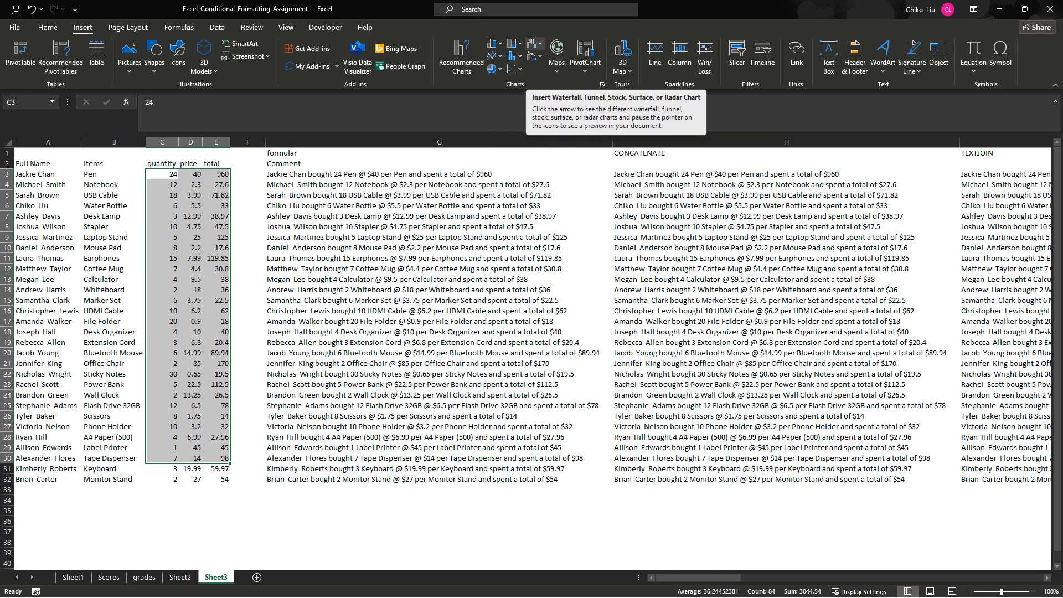
click(533, 44)
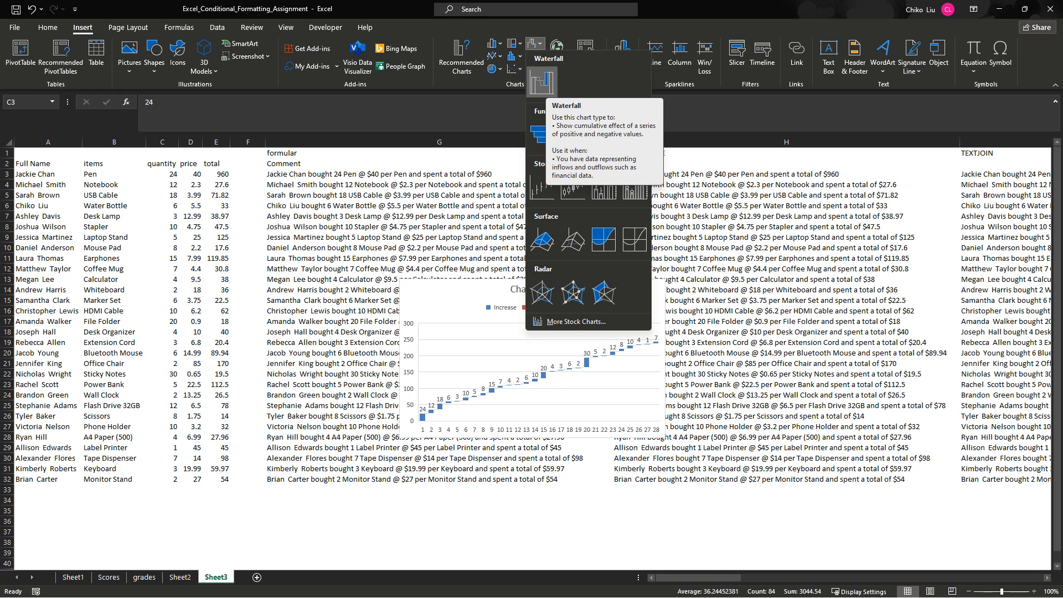
click(421, 173)
click(421, 174)
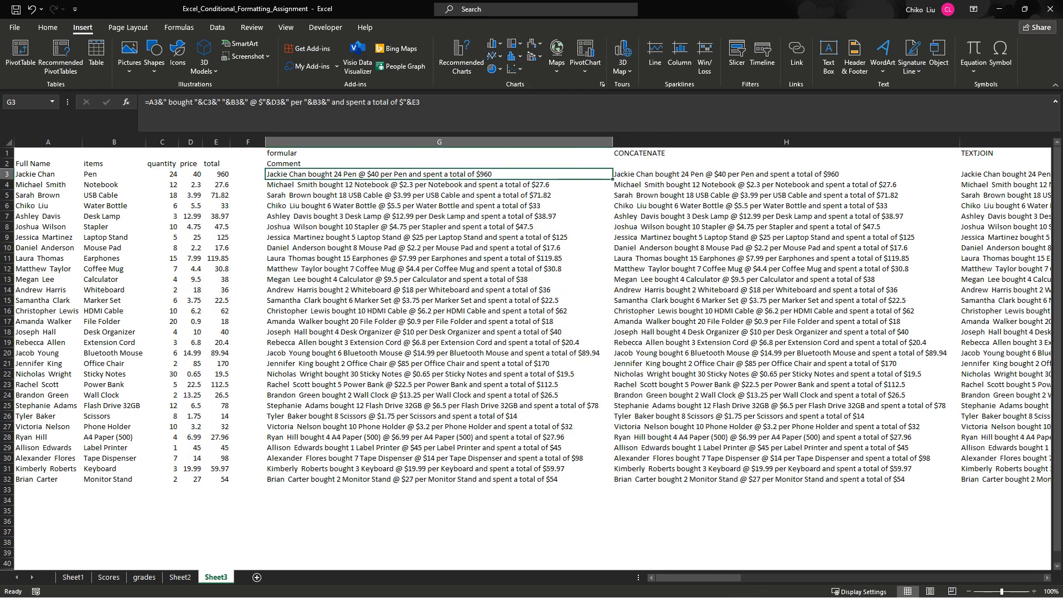
click(439, 269)
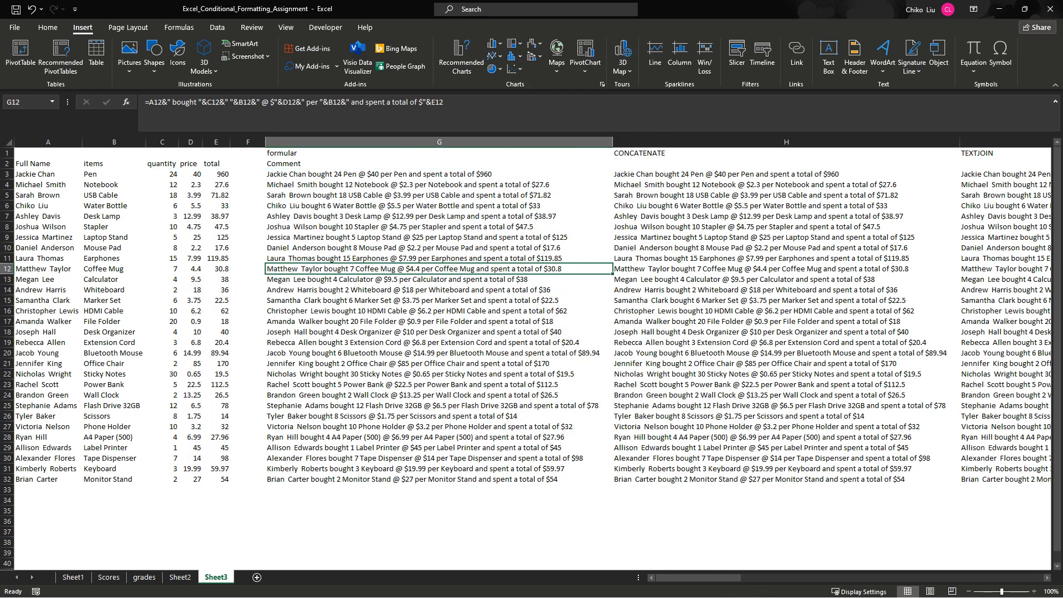
click(439, 174)
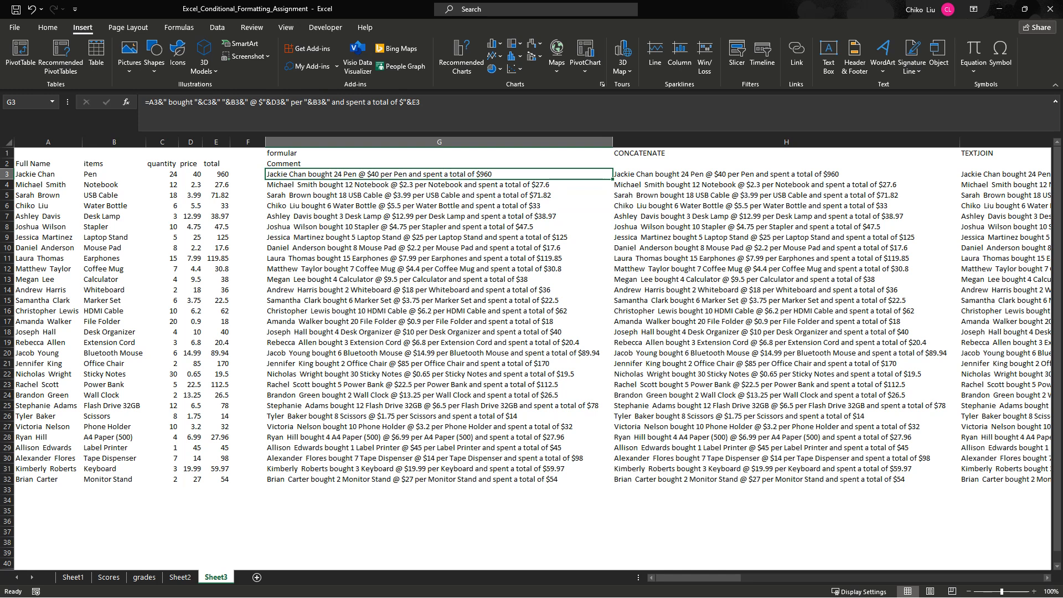
- Insert a Win/Loss sparkline in cell G37 from the data range C3:D3
drag(162, 174, 190, 174)
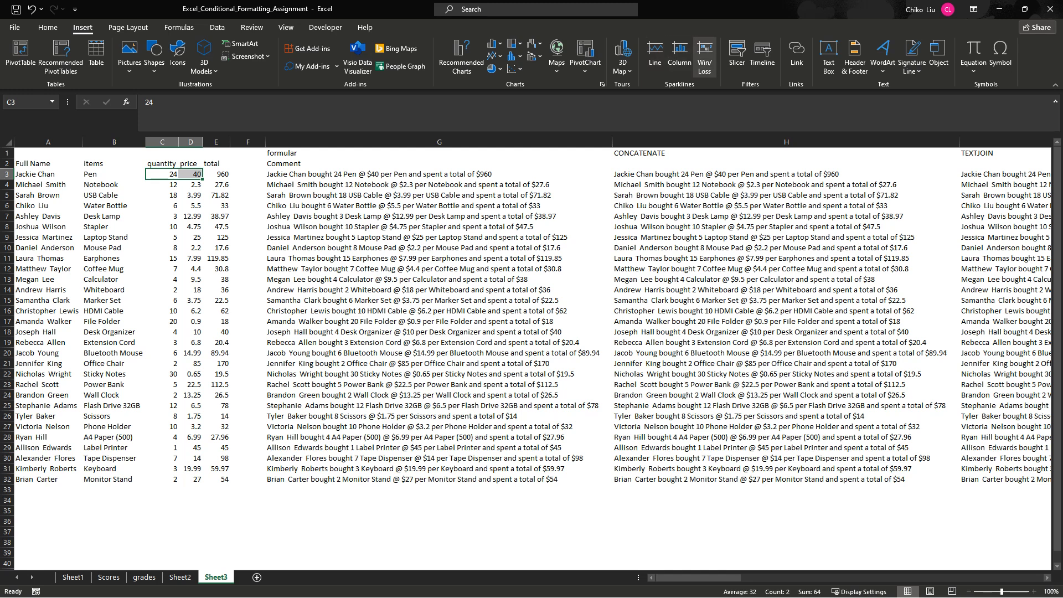
click(704, 55)
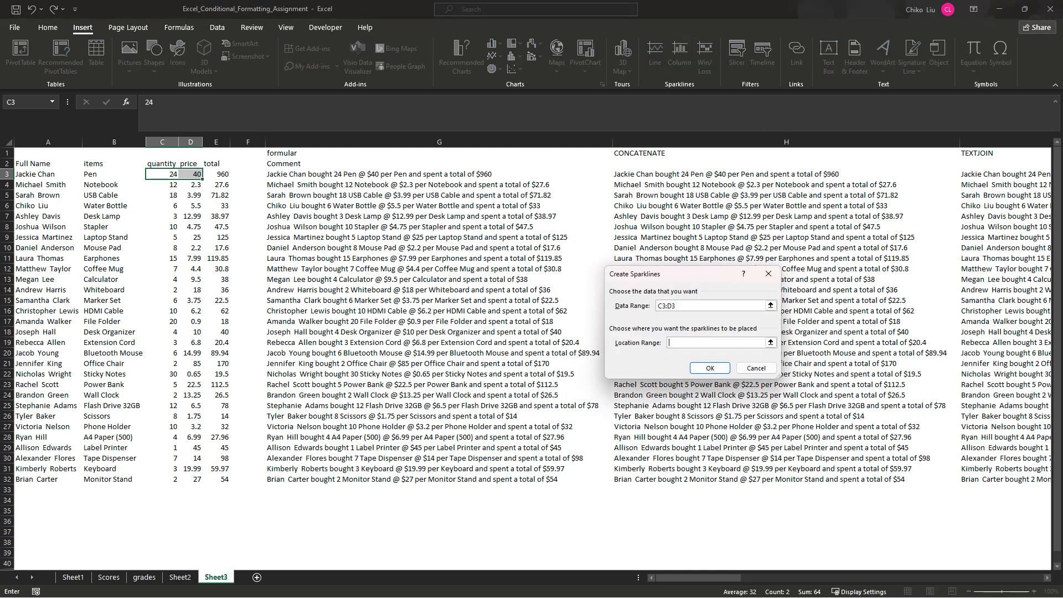
click(439, 531)
key(Return)
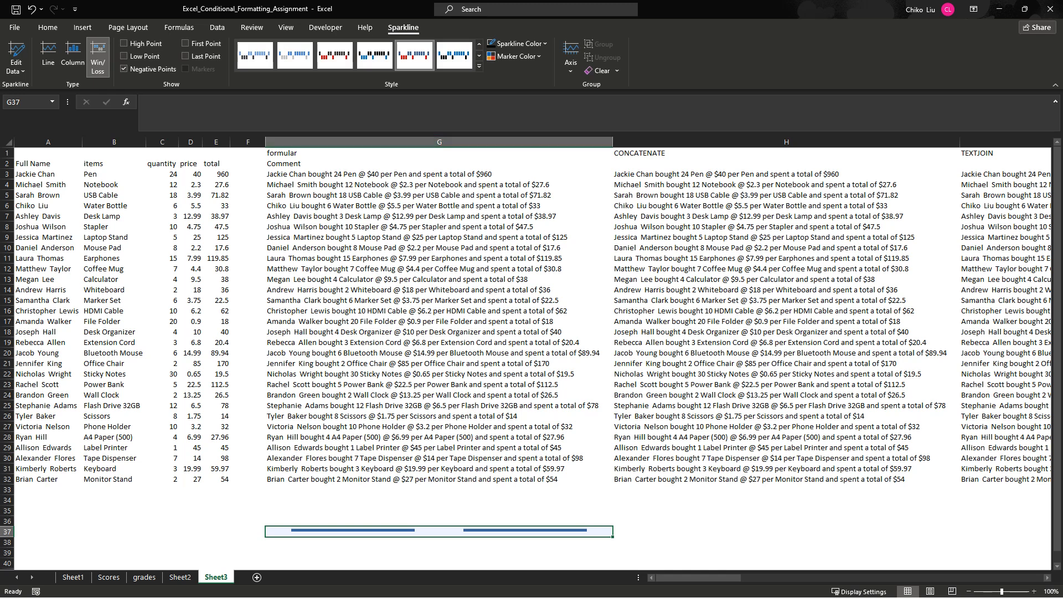
- Apply the Red, Sparkline Style Dark #3 style to the win/loss sparkline in G37
click(335, 55)
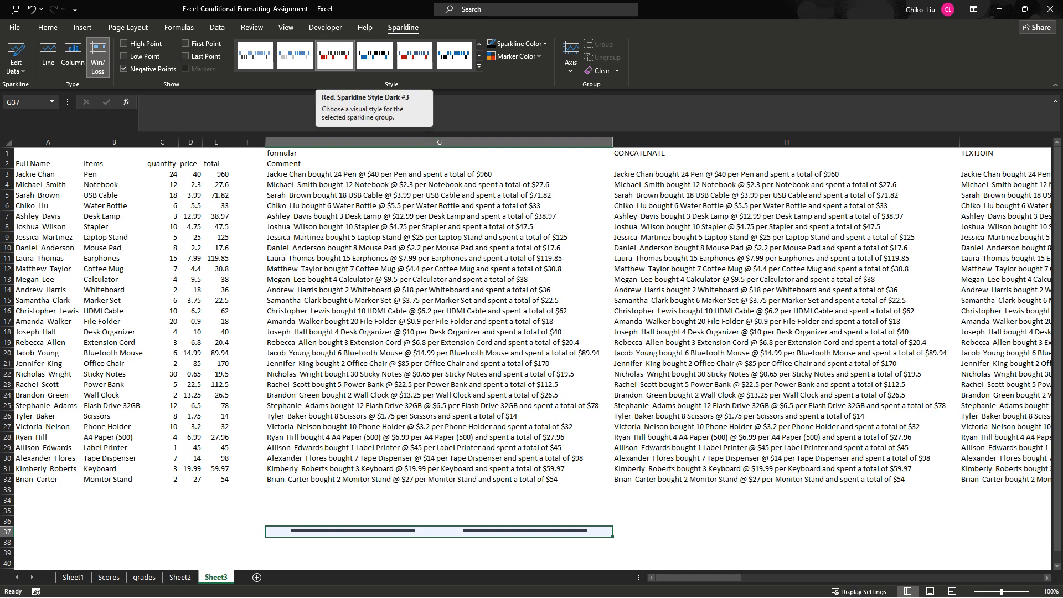
click(421, 553)
key(Up)
key(Up)
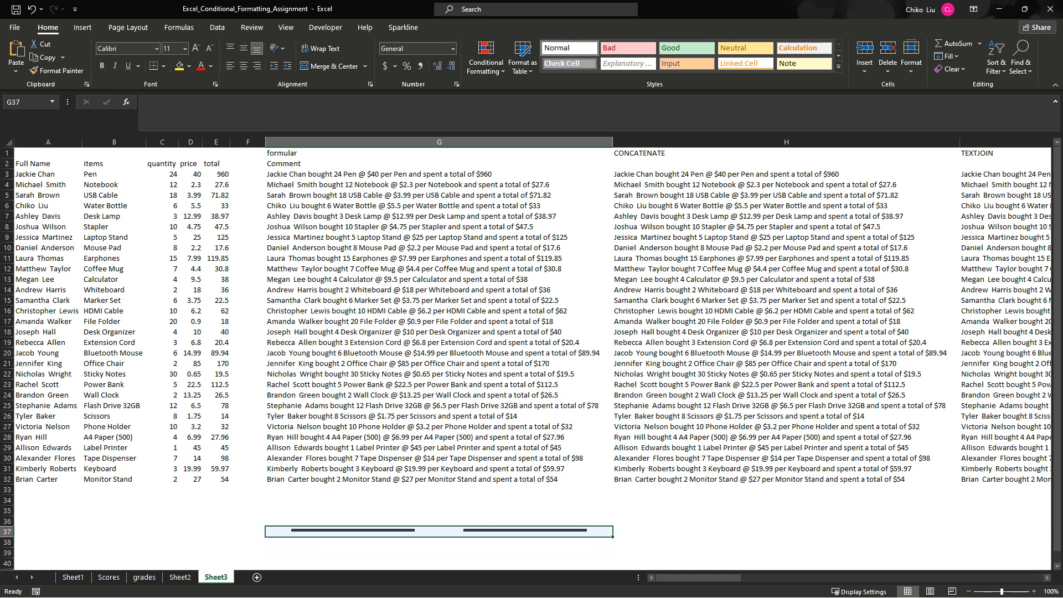
- Widen column F and insert a line sparkline in cell F3 from the data range C3:D3
click(247, 173)
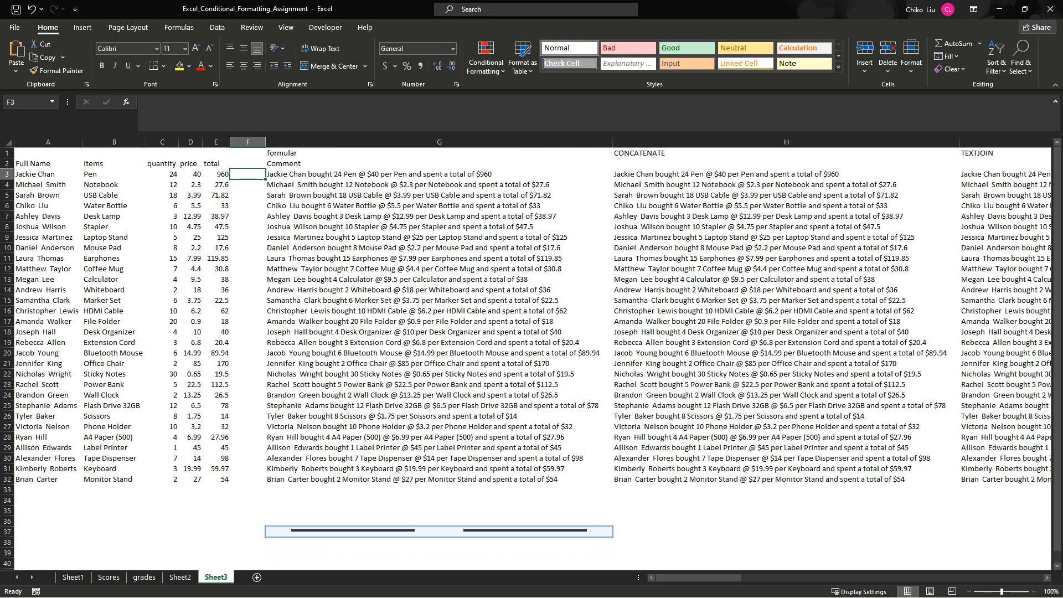
drag(266, 142, 303, 141)
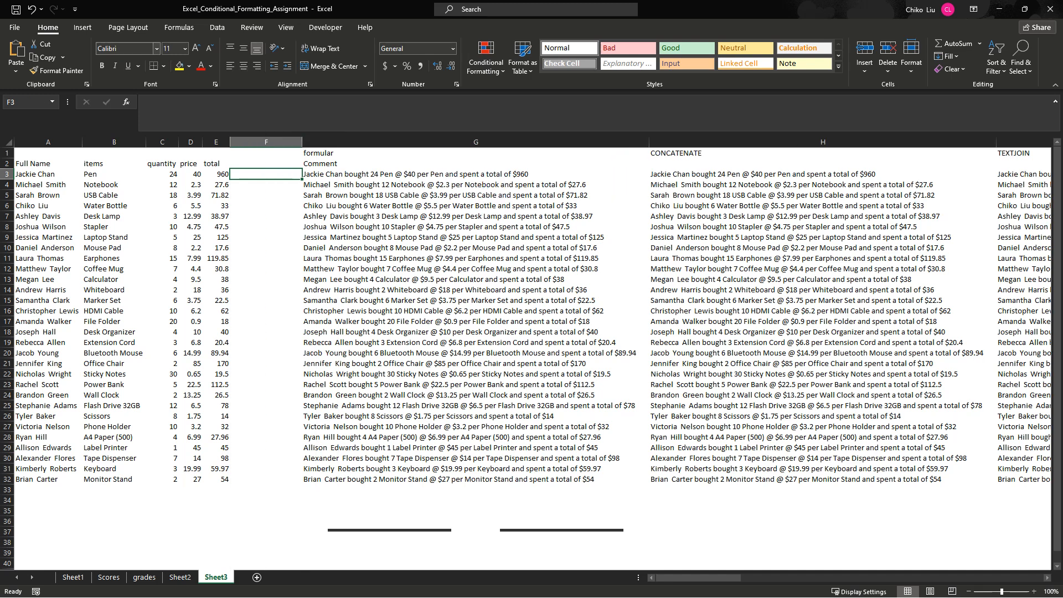
click(83, 28)
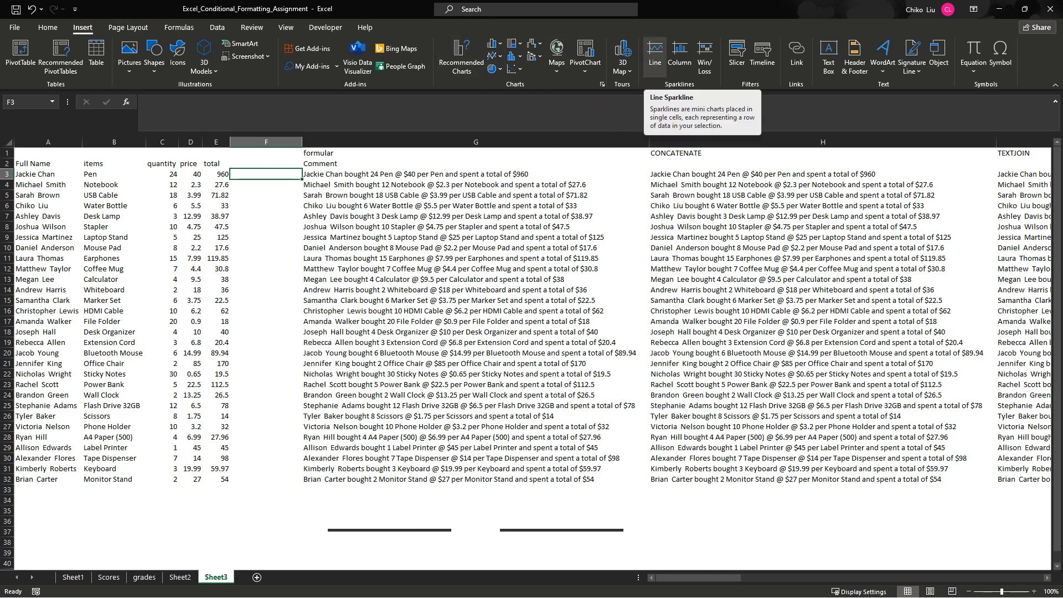
click(655, 54)
drag(166, 174, 195, 174)
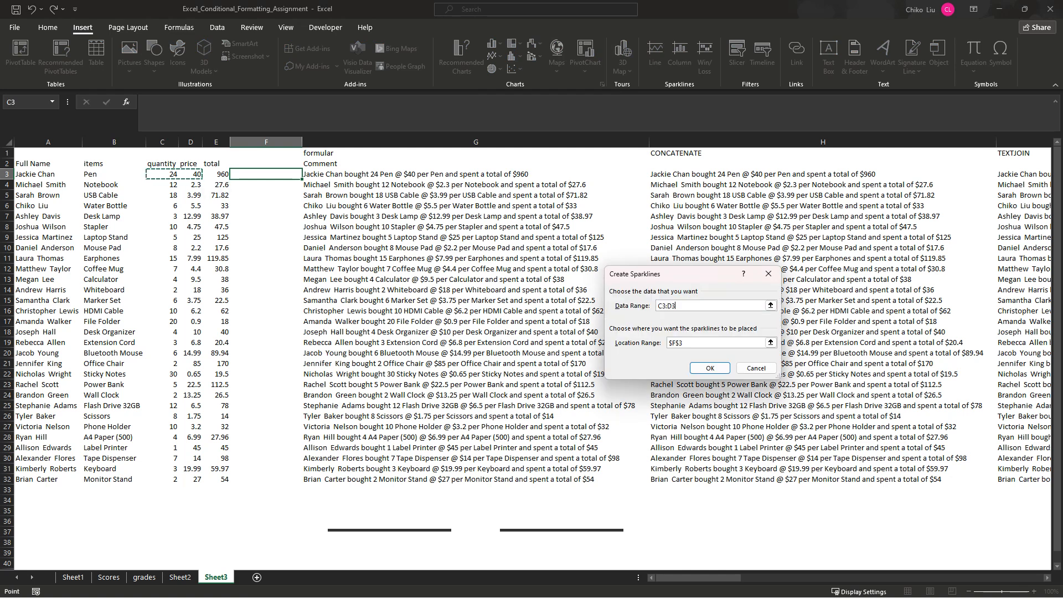
click(710, 368)
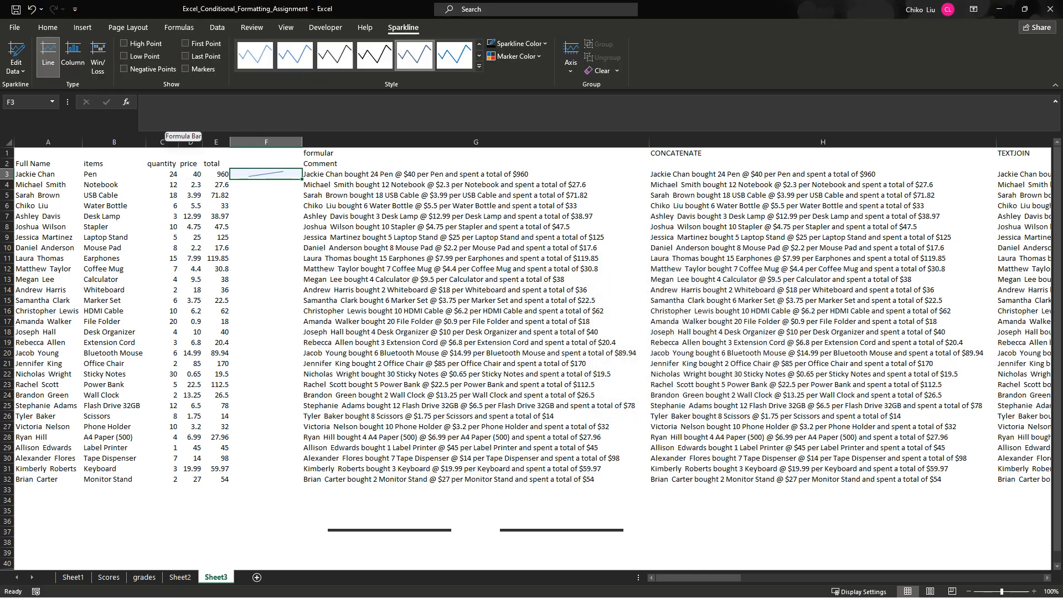
- Change the F3 sparkline to the Column type and give it the black sparkline style
click(72, 56)
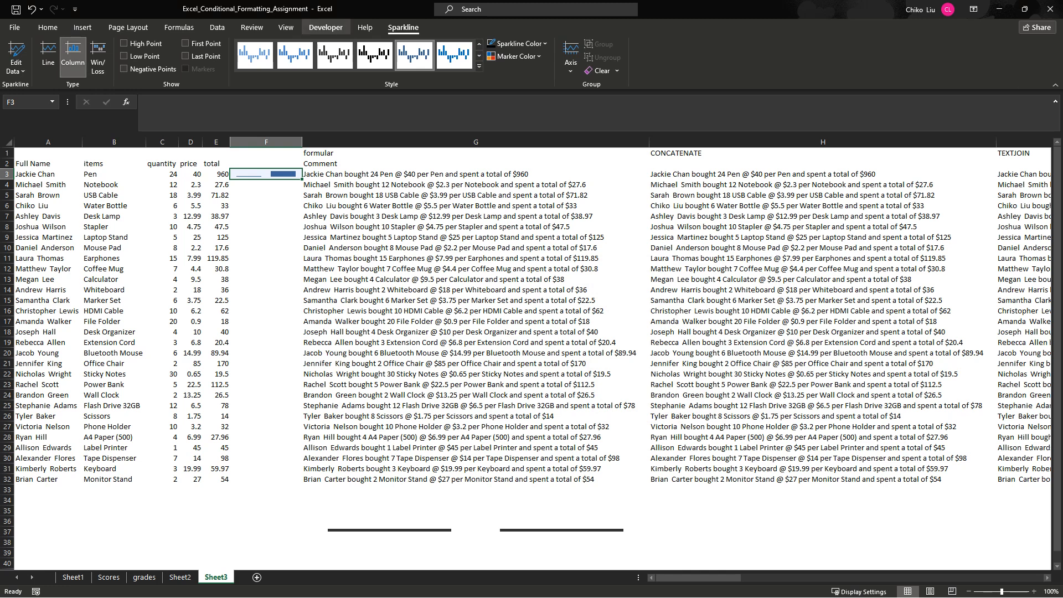
click(375, 55)
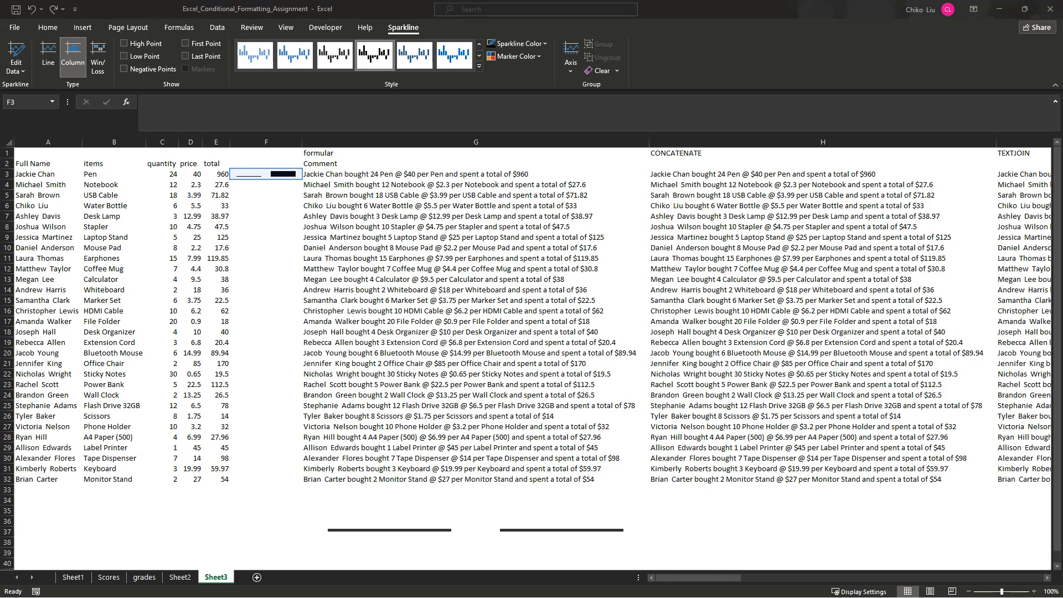
- Switch to the Teams meeting in the browser and cancel the spoken-language dialog
key(alt+Tab)
click(81, 11)
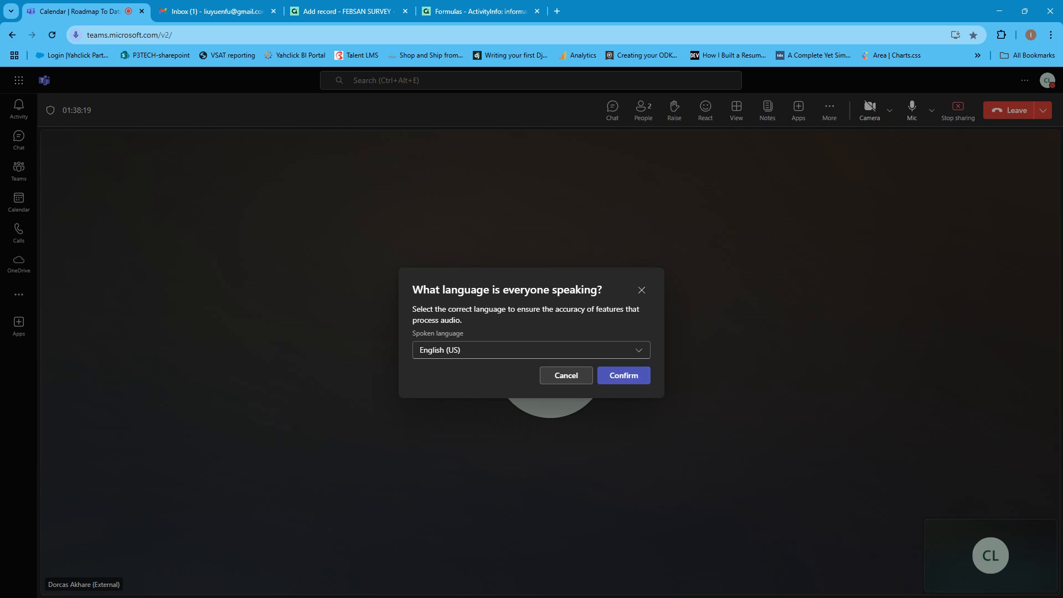
click(567, 376)
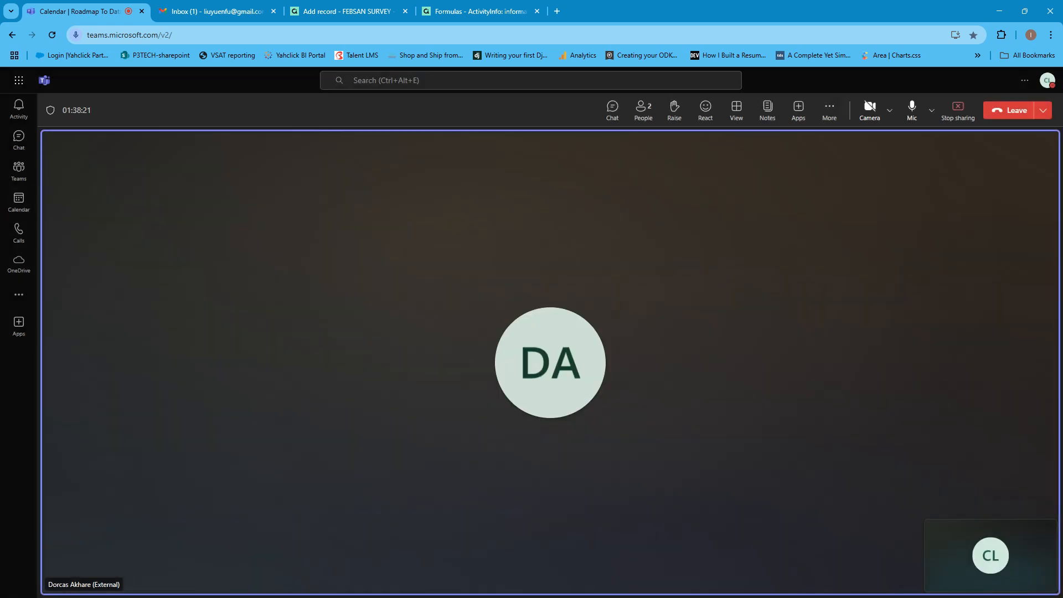
- Check the meeting's Record and transcribe options and bring the Bandicam recorder window to the front
drag(0, 105, 654, 191)
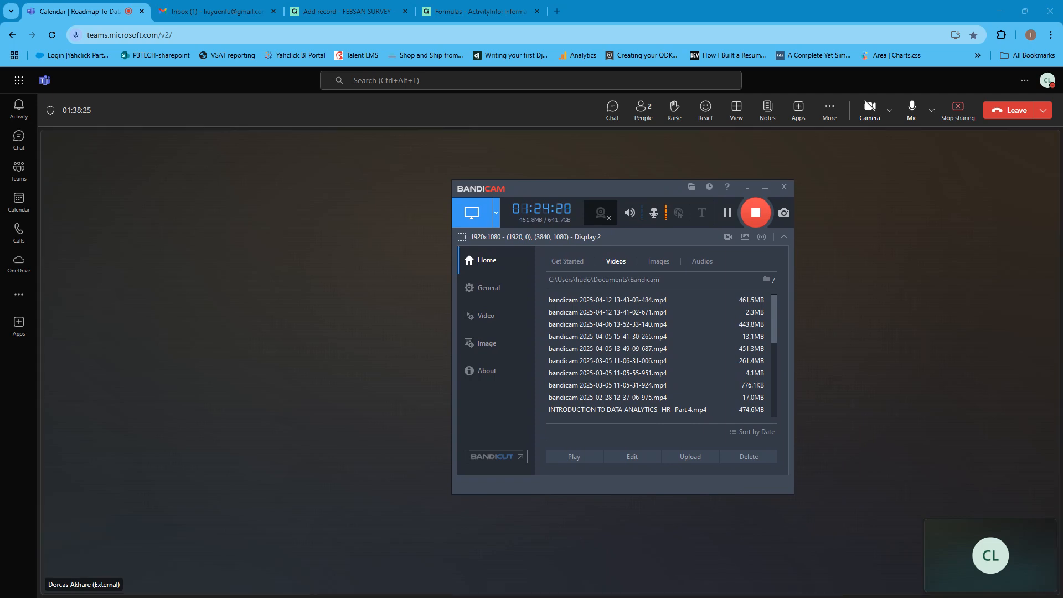
drag(654, 190, 639, 173)
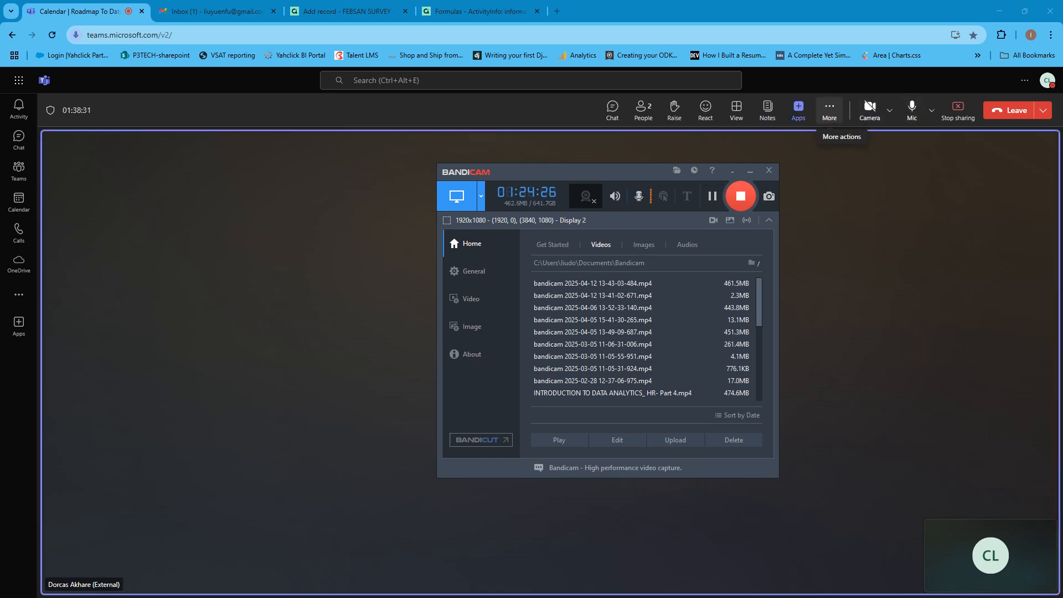
click(830, 111)
click(829, 110)
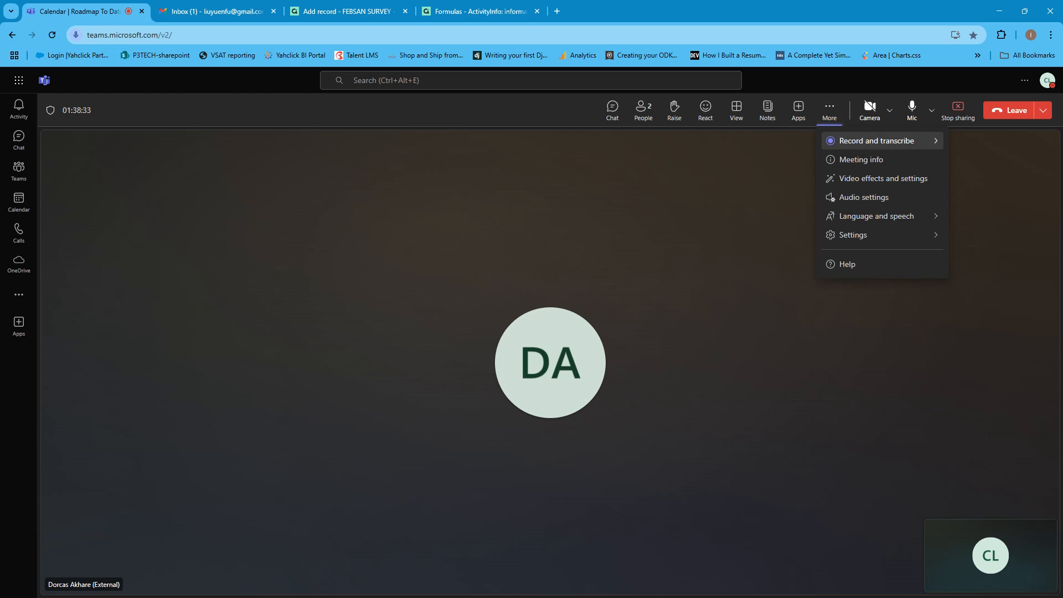
mouse_move(877, 141)
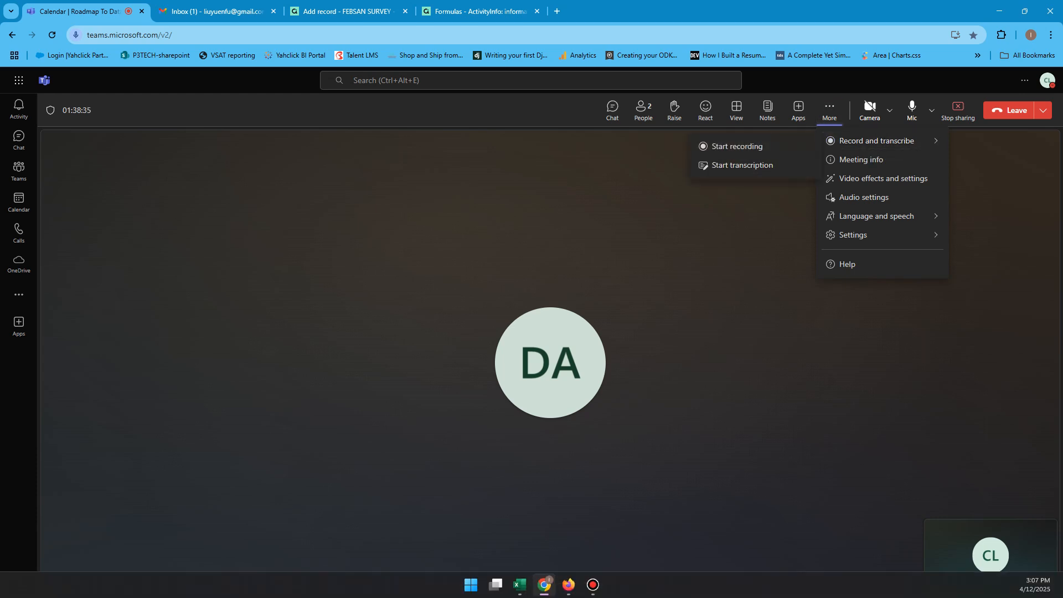
click(593, 585)
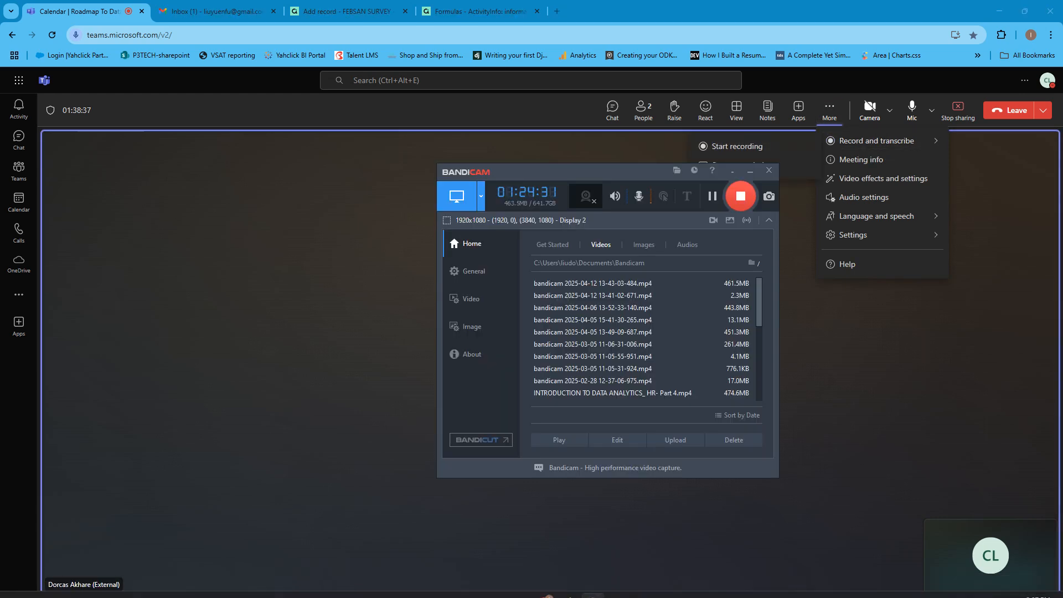